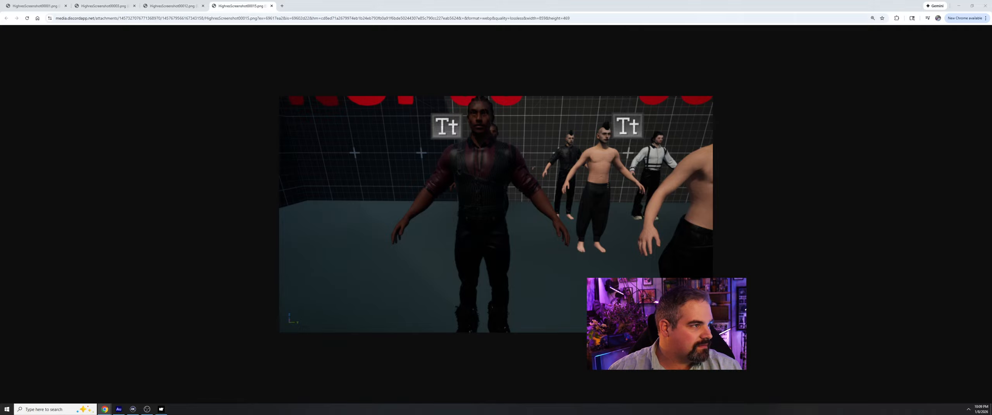
Step: Open the Grim Pulse devlog #003 video in theater mode and play it from the mini-boss battle at 14:17
drag(234, 238, 607, 9)
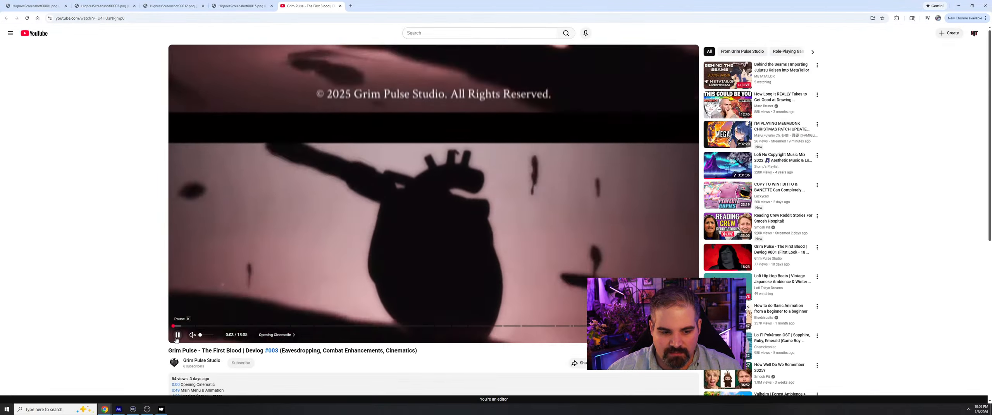
click(177, 335)
key(t)
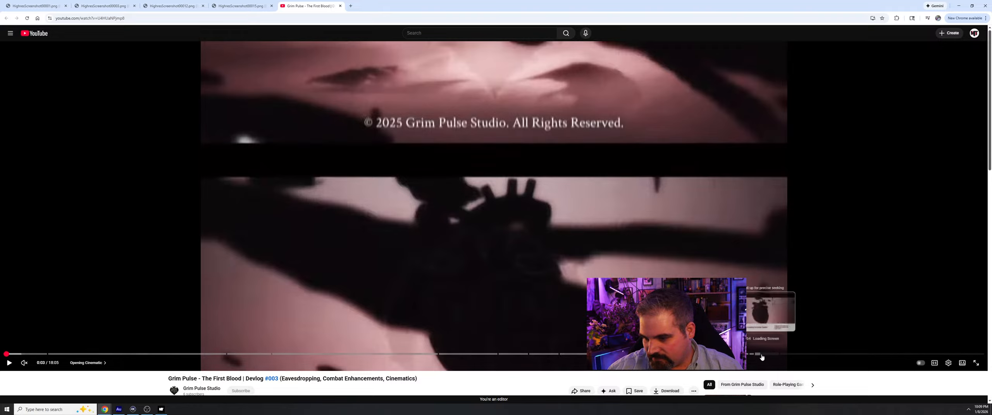
click(781, 354)
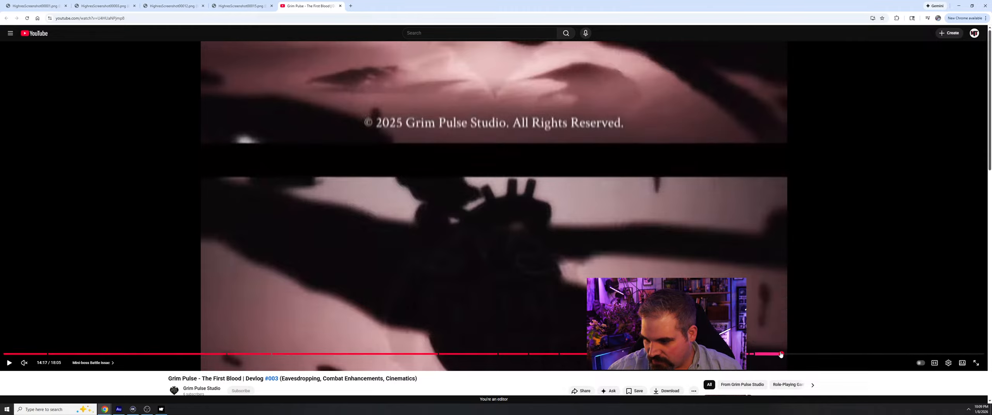
click(410, 231)
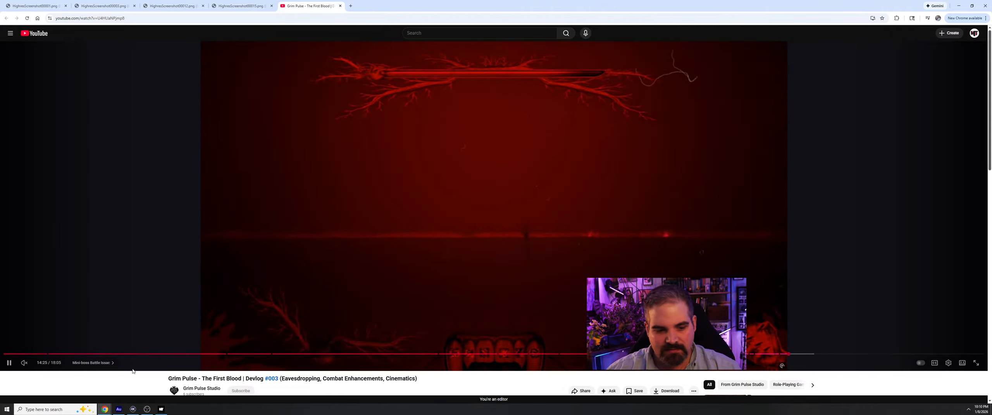
Step: Raise the devlog video's volume and select a higher playback quality
drag(32, 363, 38, 363)
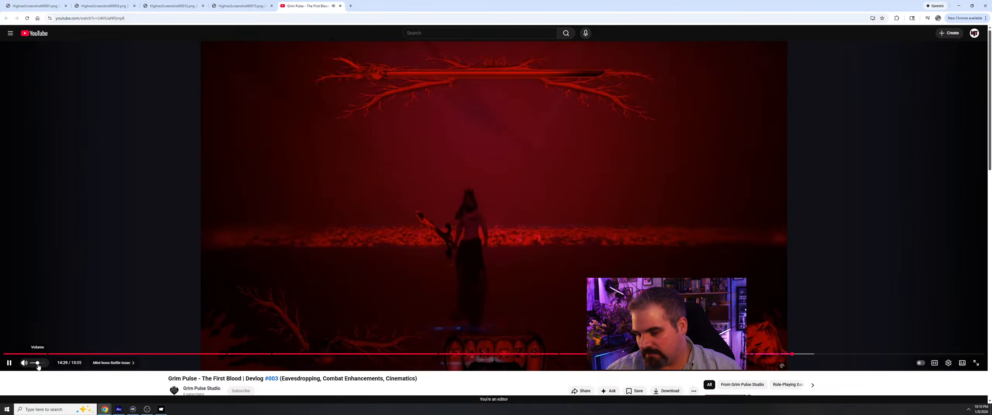
click(948, 363)
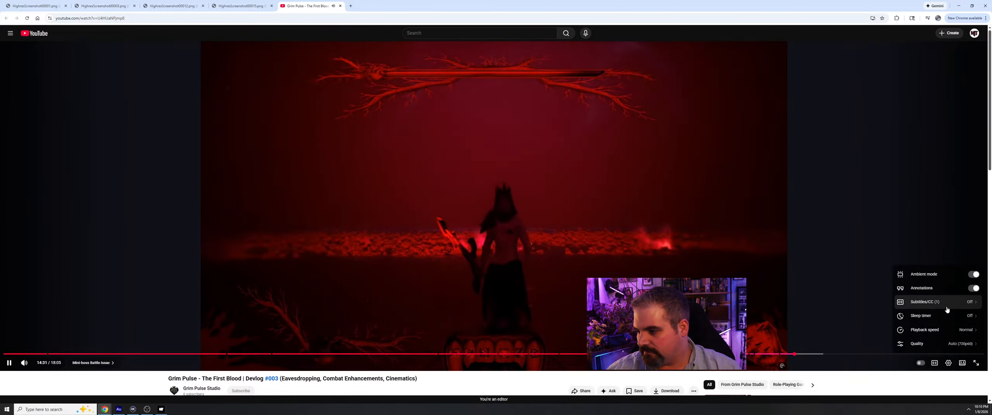
click(955, 344)
click(944, 263)
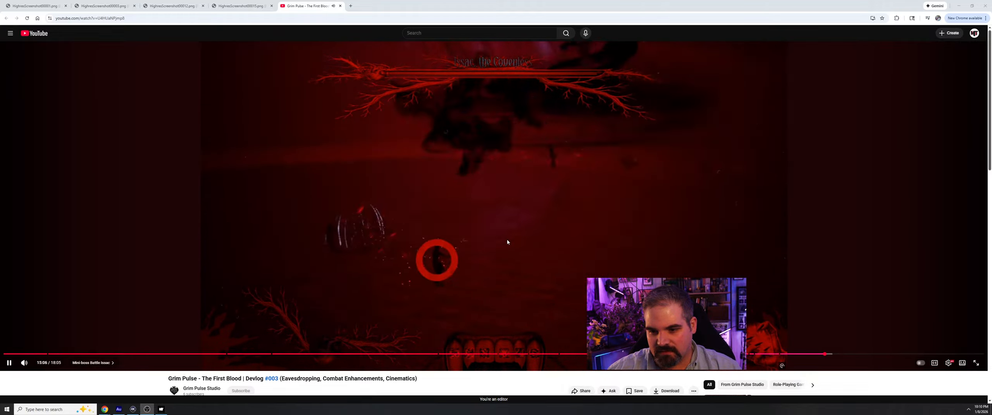
Step: Pause the boss fight, play the second quest gameplay from about 12:05, and pause it again
click(508, 241)
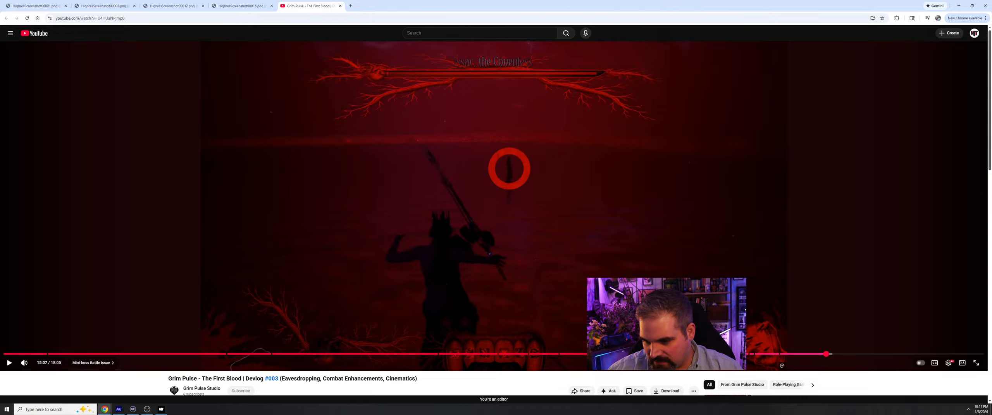
click(493, 181)
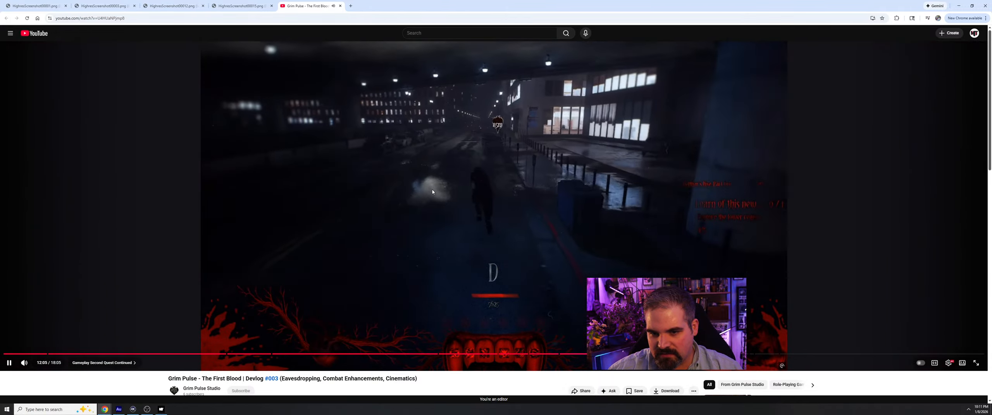
click(481, 234)
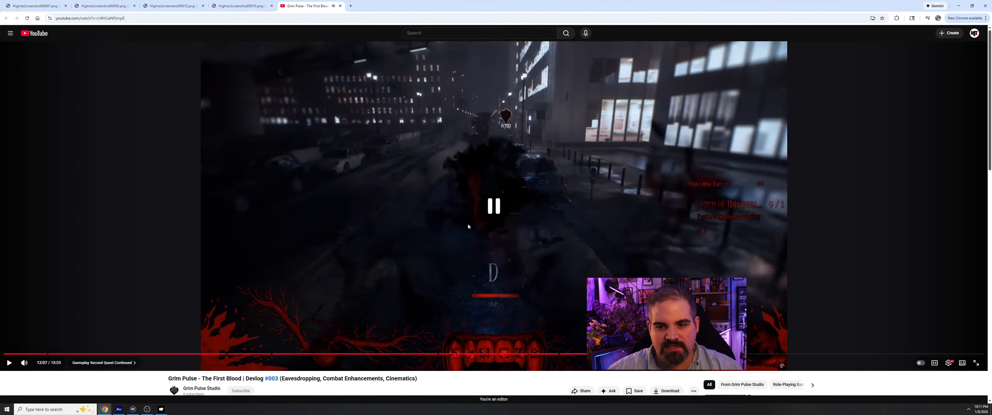
Step: Close the devlog video and all the character screenshot tabs
middle_click(329, 3)
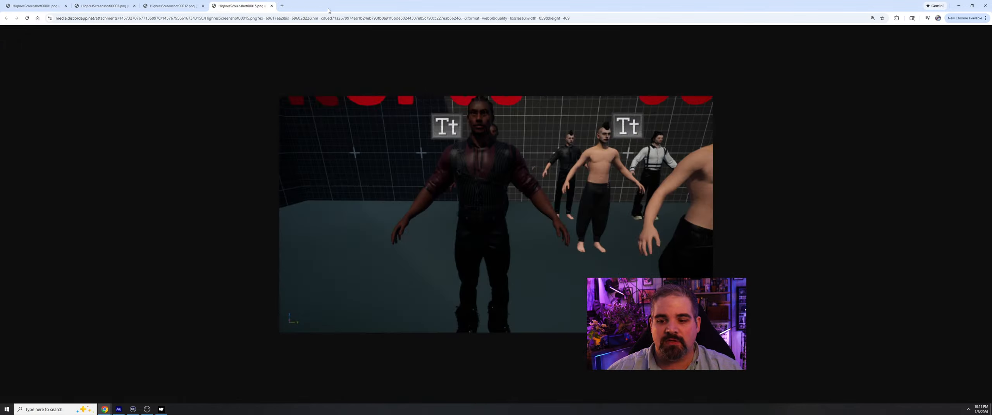
middle_click(263, 3)
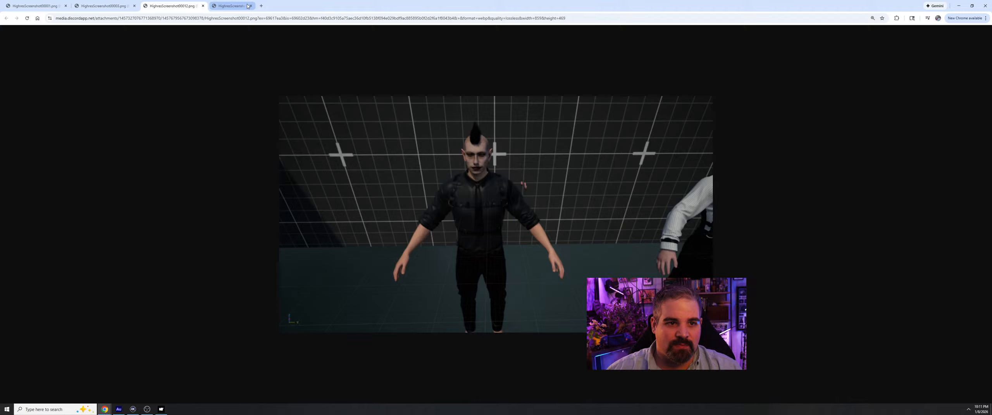
middle_click(157, 6)
middle_click(113, 6)
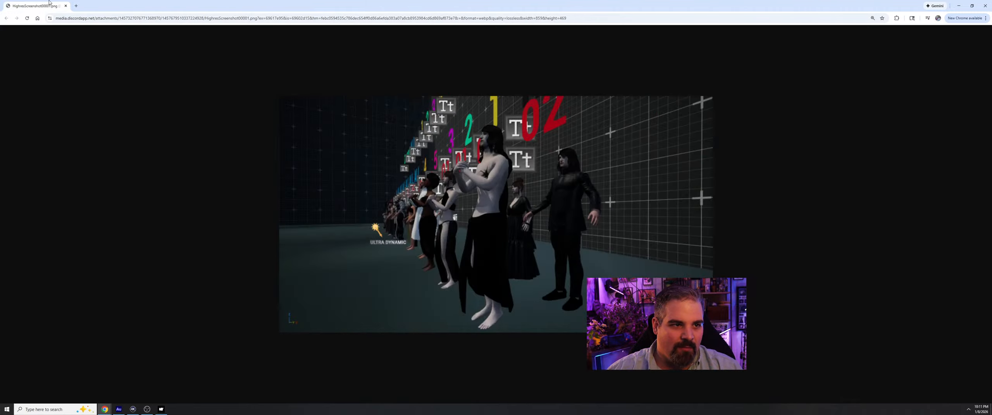
middle_click(49, 3)
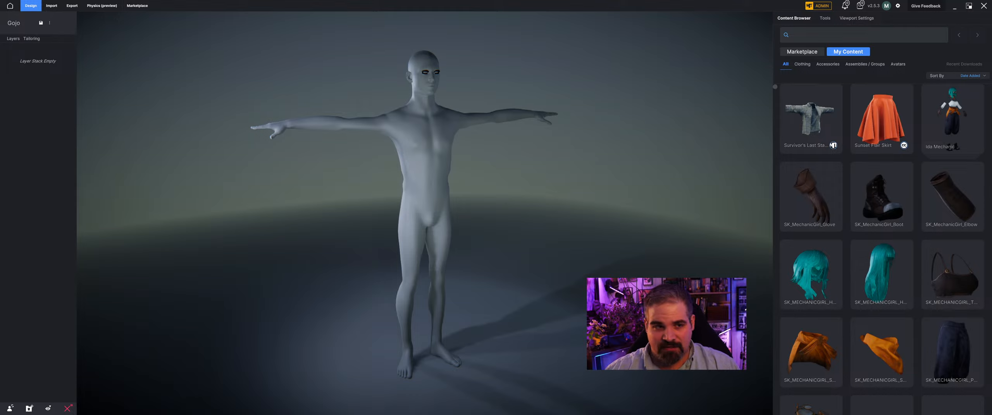
Step: Import Gojo U Jacket.fbx from the desktop's Satoru Gojo folder as a cloth/accessory model
click(54, 10)
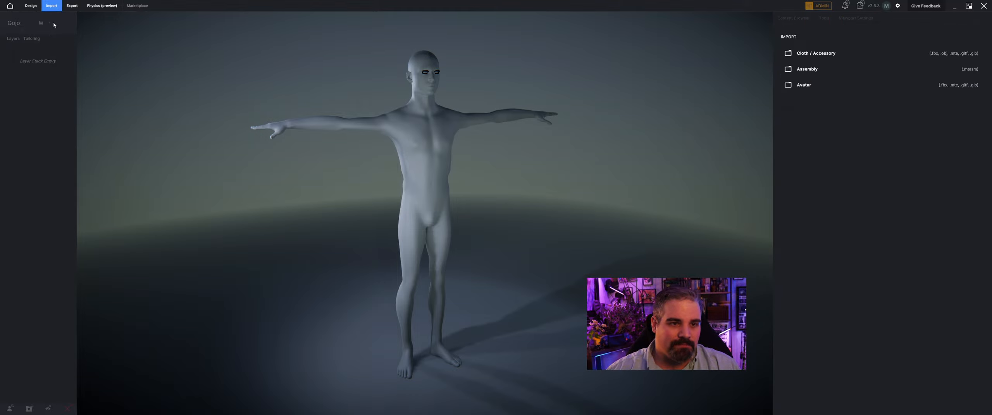
click(847, 57)
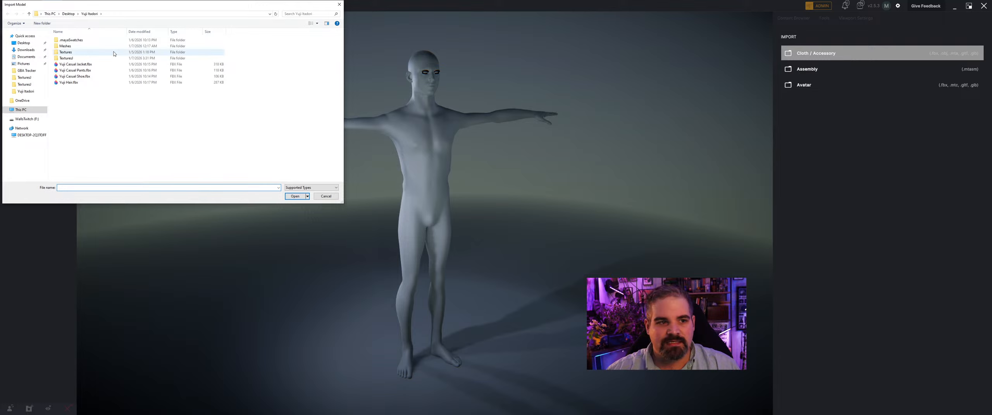
click(69, 14)
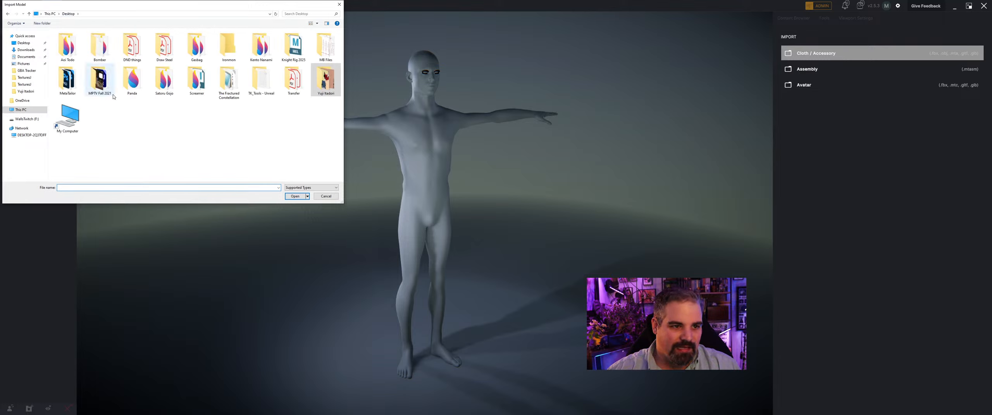
double_click(164, 80)
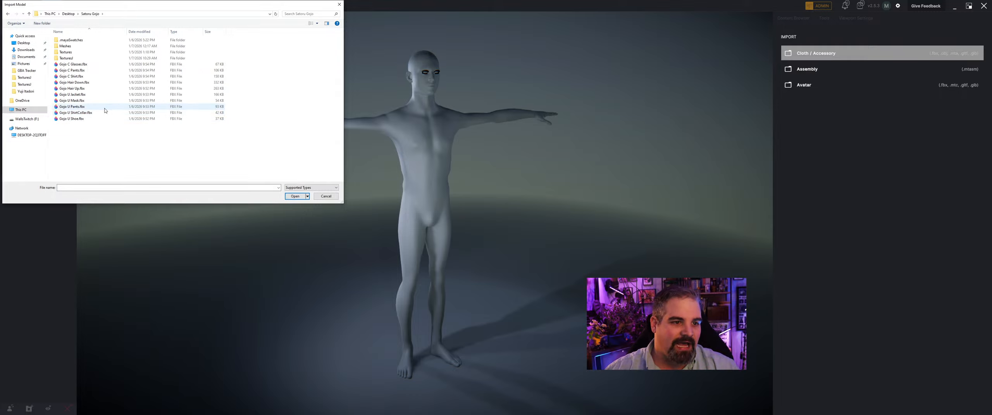
click(128, 95)
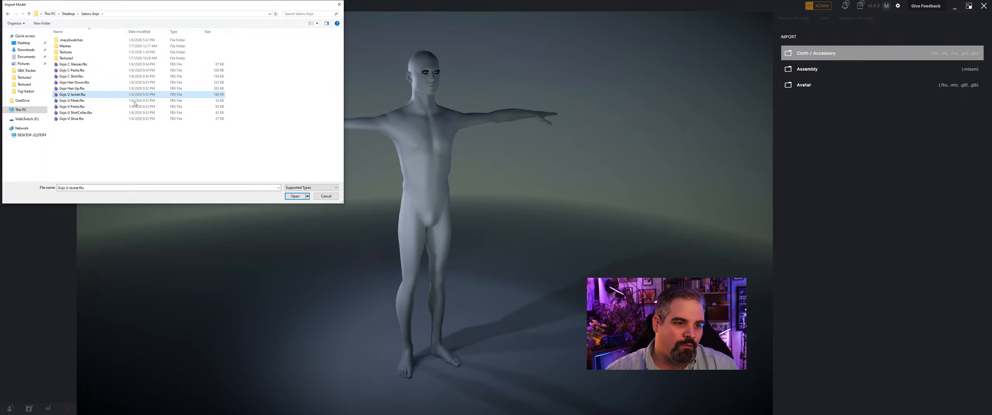
click(294, 197)
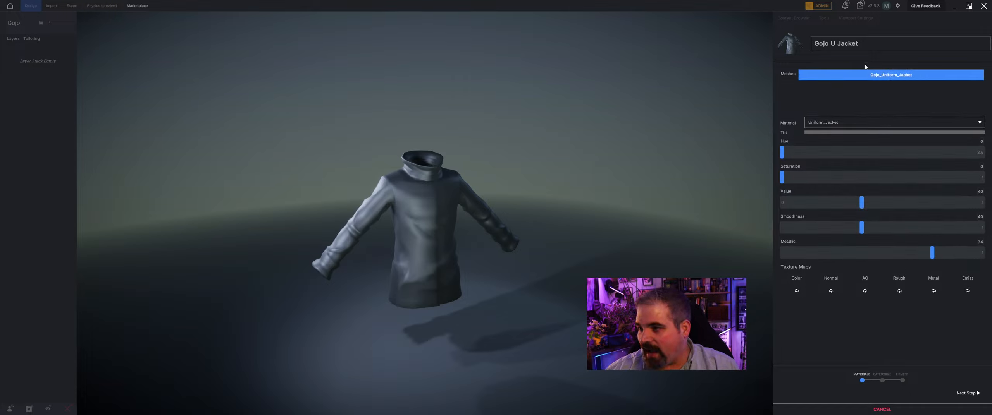
Step: Load T_CP_050_00_Body_C.jpg as the color map of the jacket's Uniform_Jacket material
click(828, 123)
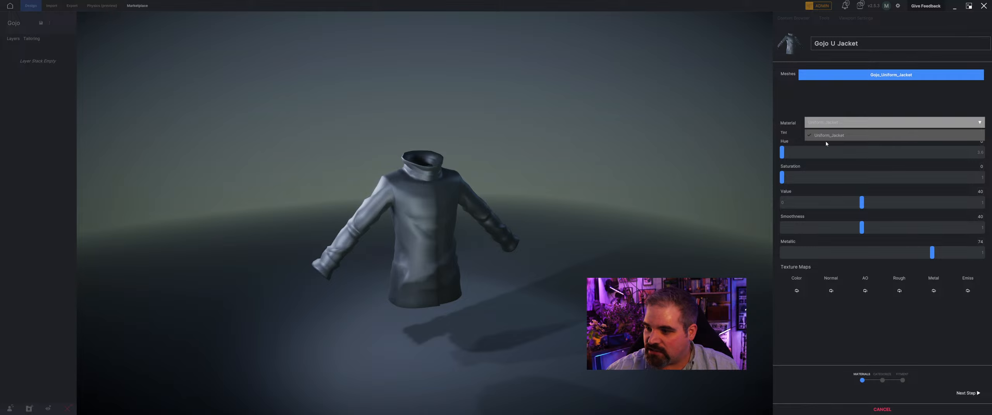
click(806, 105)
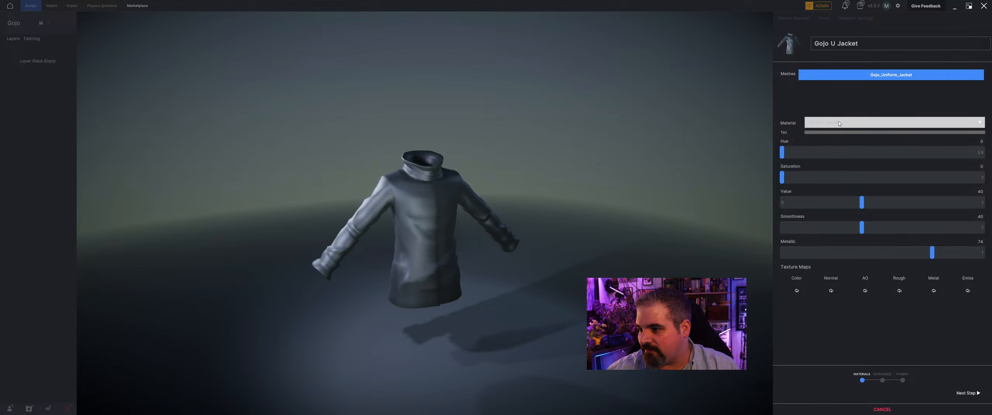
click(795, 291)
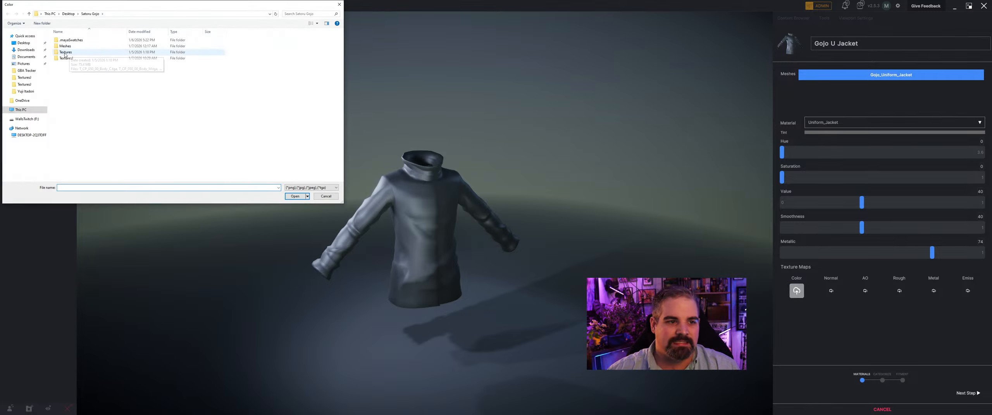
double_click(64, 53)
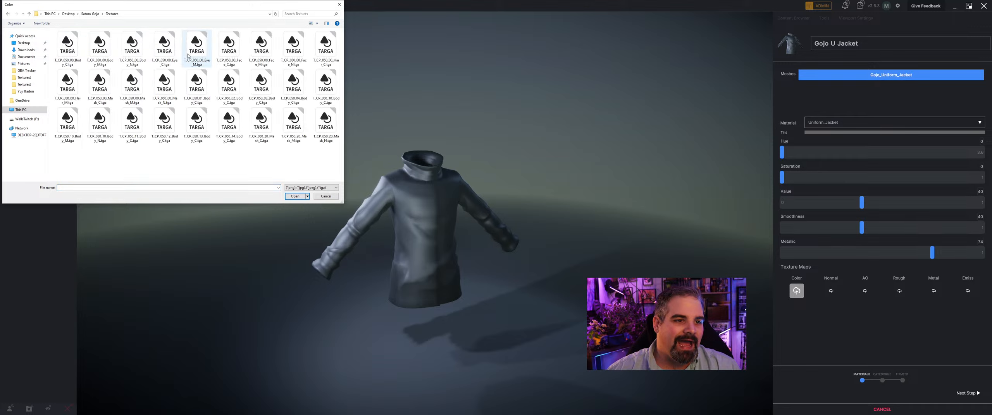
click(86, 14)
double_click(72, 51)
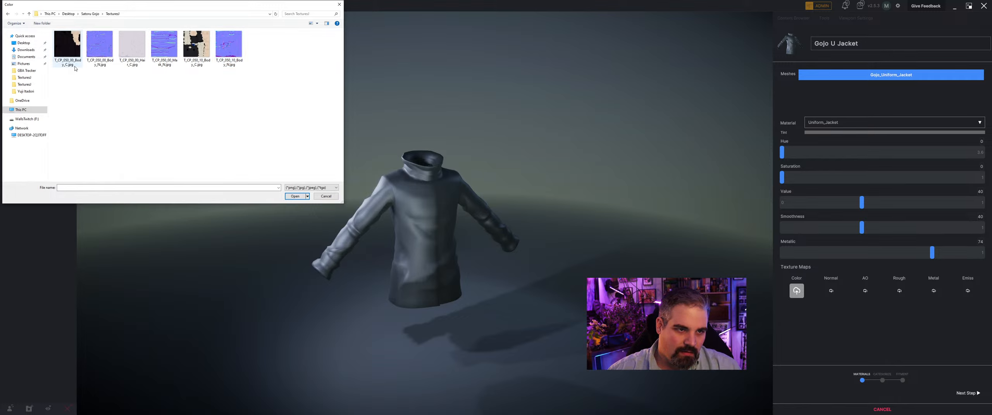
click(296, 196)
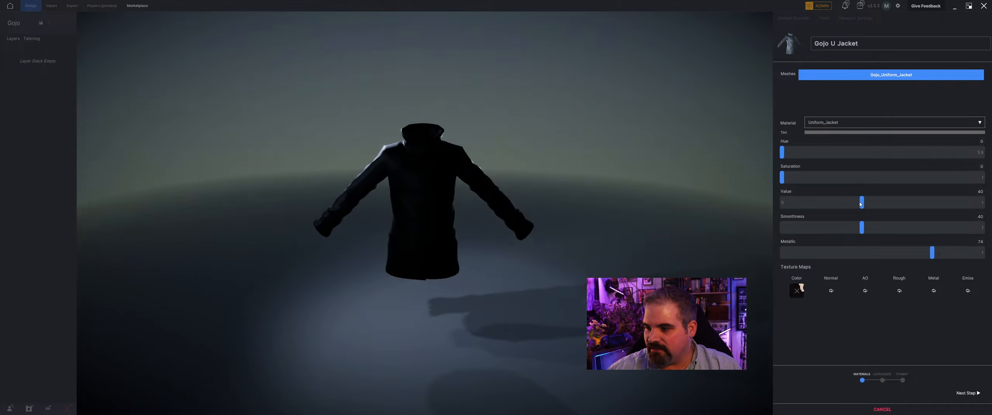
Step: Set the jacket material's Value to 100 and its Metallic to 17
drag(865, 204, 984, 203)
drag(428, 186, 534, 202)
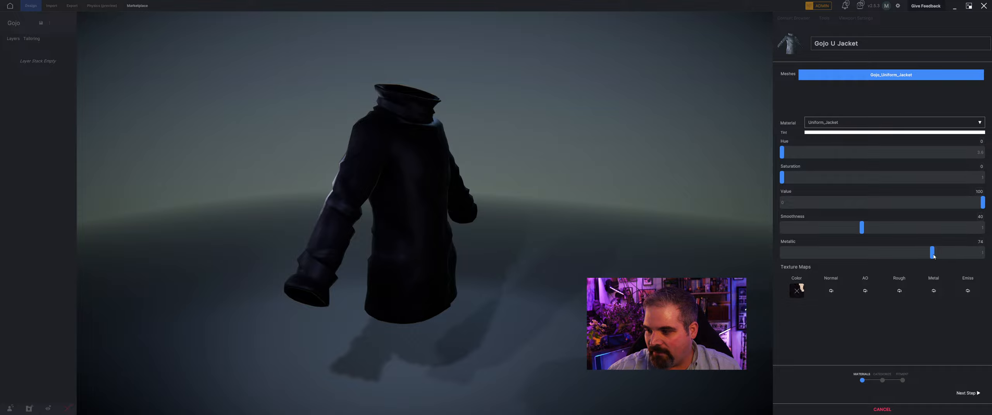
drag(933, 256, 815, 253)
drag(541, 227, 515, 219)
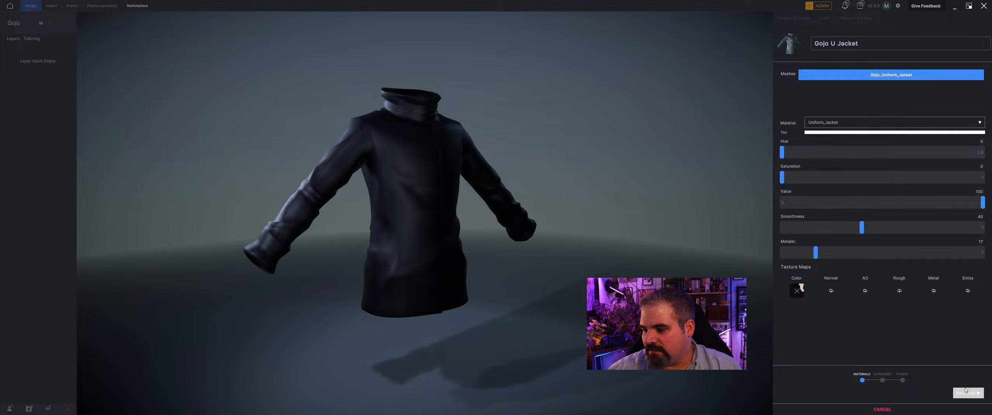
Step: Try T_CP_050_00_Body_N.jpg as the jacket's normal map and remove it again
click(831, 291)
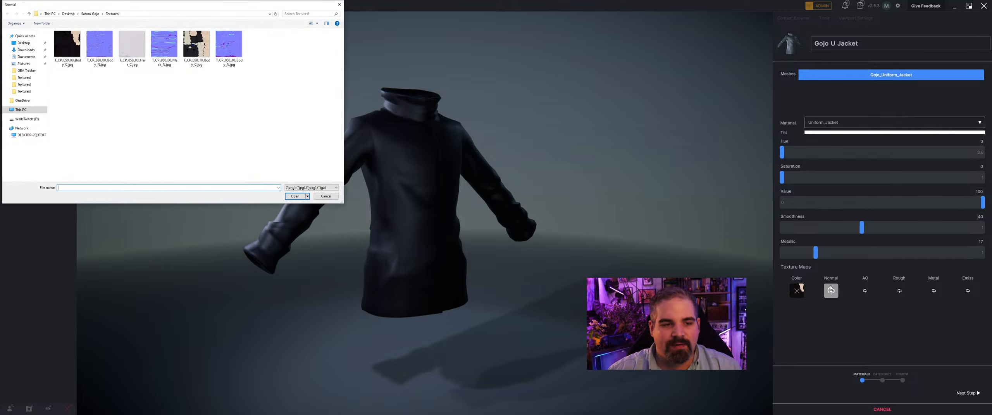
click(99, 44)
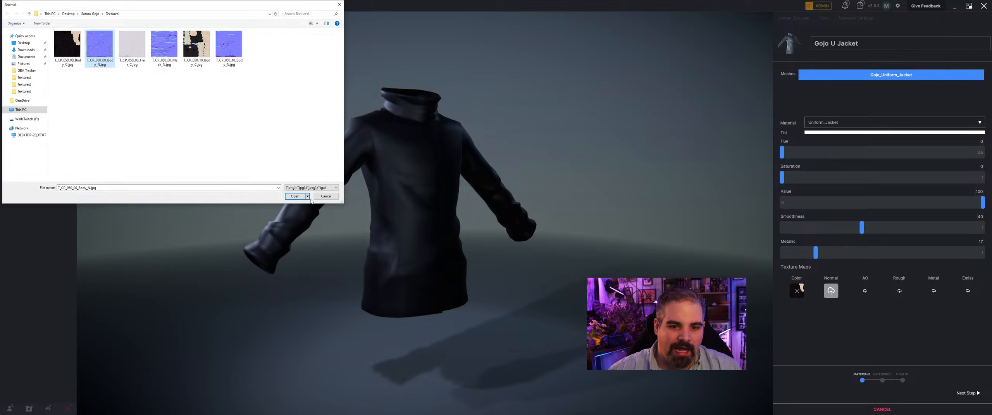
click(297, 196)
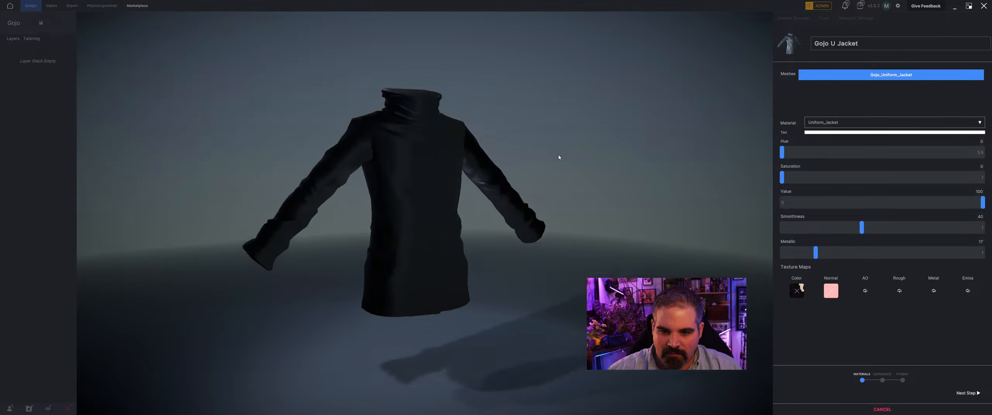
mouse_move(558, 157)
mouse_down()
mouse_move(624, 161)
mouse_move(646, 106)
mouse_move(536, 86)
mouse_move(558, 161)
mouse_move(607, 195)
mouse_move(509, 176)
mouse_move(574, 151)
mouse_move(572, 159)
mouse_up()
click(835, 293)
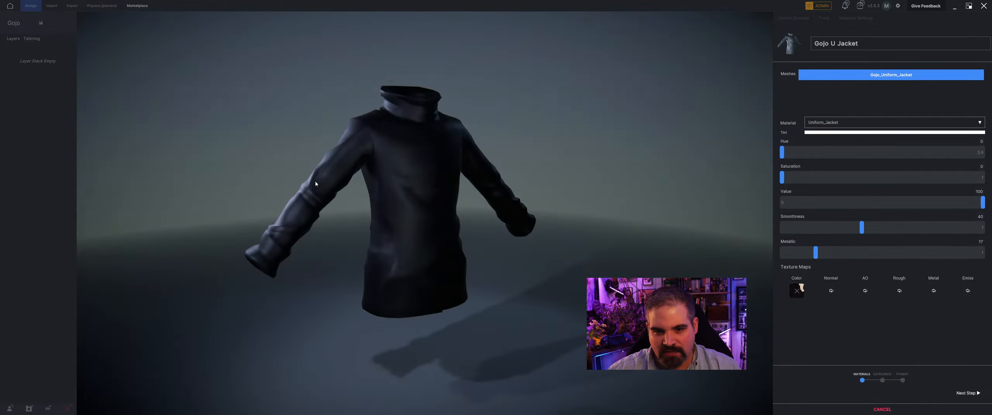
Step: Proceed to the jacket's category stage and choose Shirts as its cloth category
drag(315, 181, 385, 196)
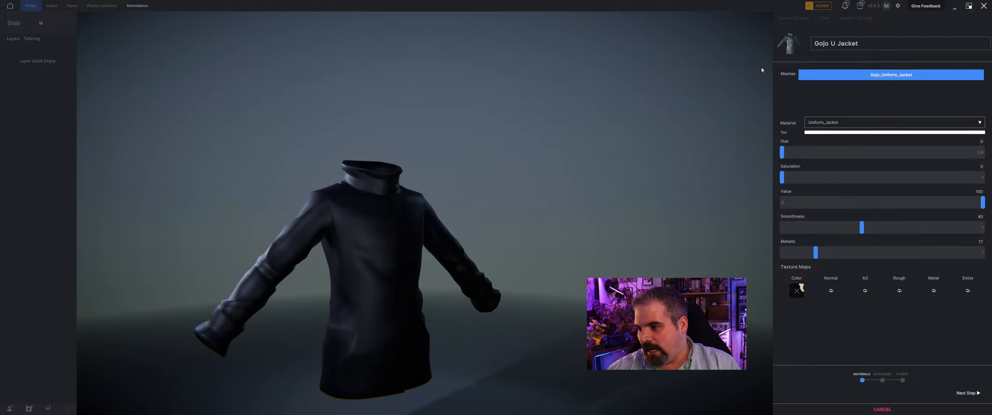
click(967, 394)
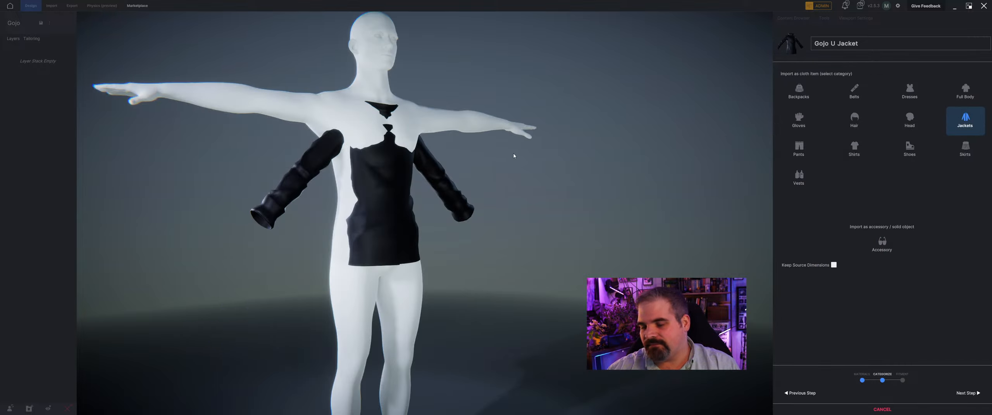
click(858, 153)
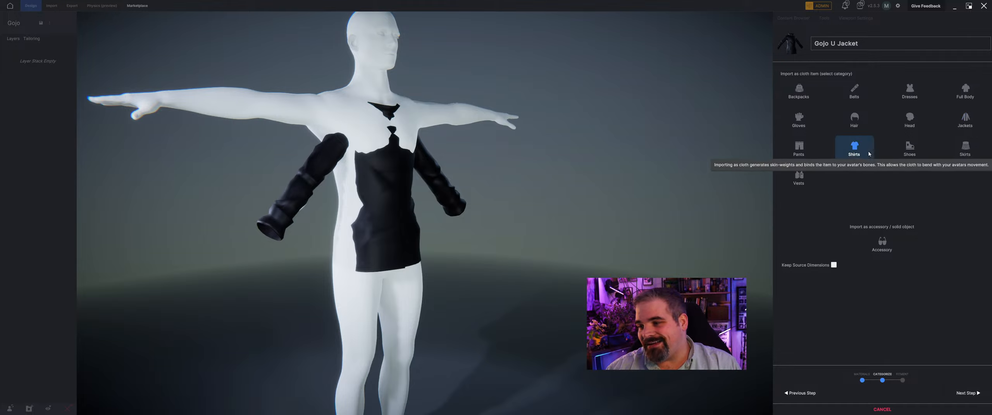
Step: Switch the cloth category to Jackets, enable Keep Source Dimensions and proceed to the fitment stage
click(961, 124)
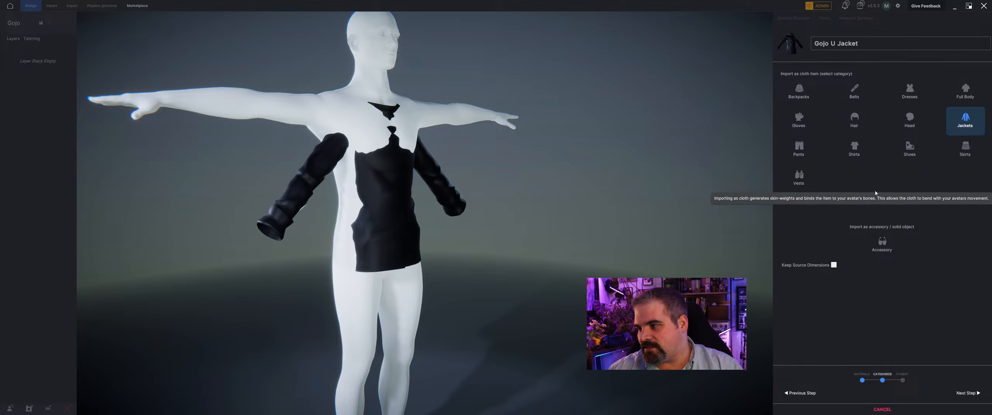
click(833, 265)
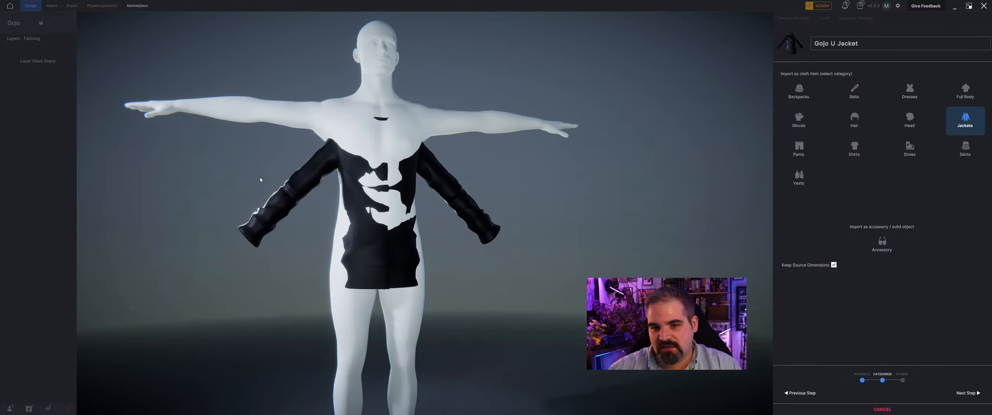
click(966, 394)
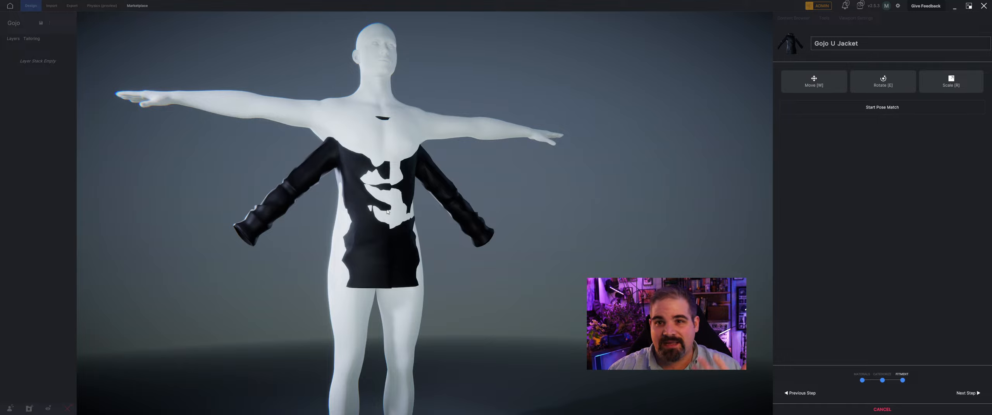
Step: Move the jacket up onto the avatar's torso so its collar sits at the neck, and confirm the position
key(w)
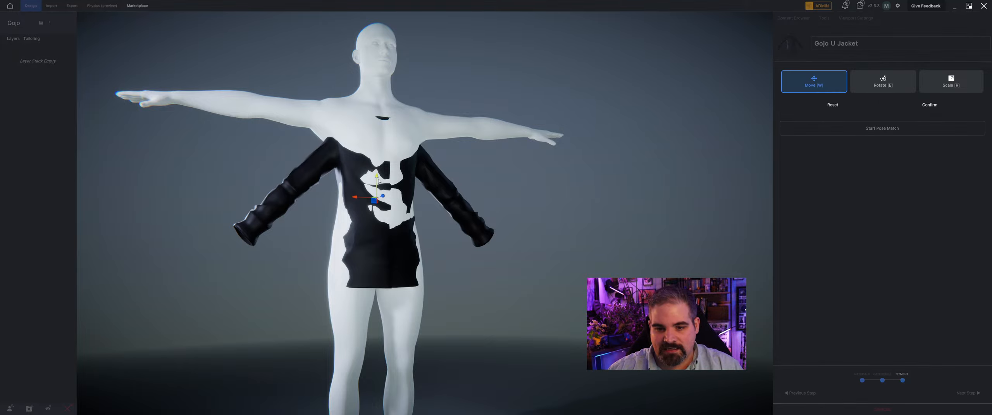
drag(378, 179, 378, 150)
middle_drag(377, 150, 404, 212)
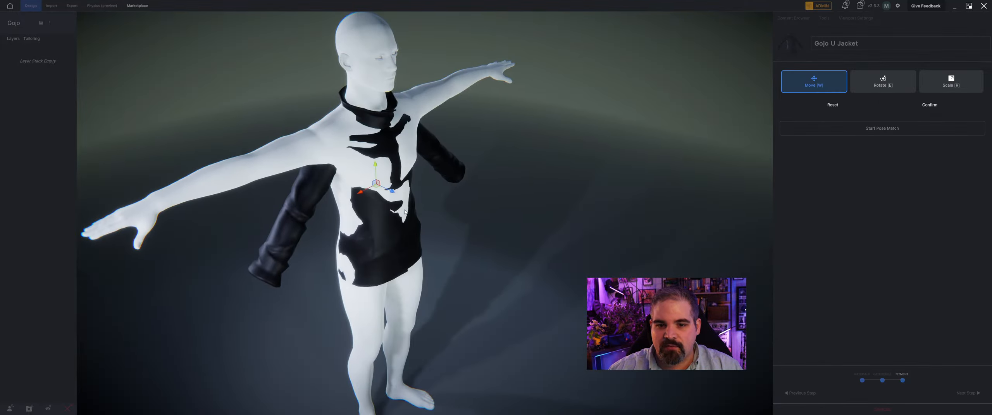
drag(376, 169, 376, 161)
middle_drag(376, 161, 425, 176)
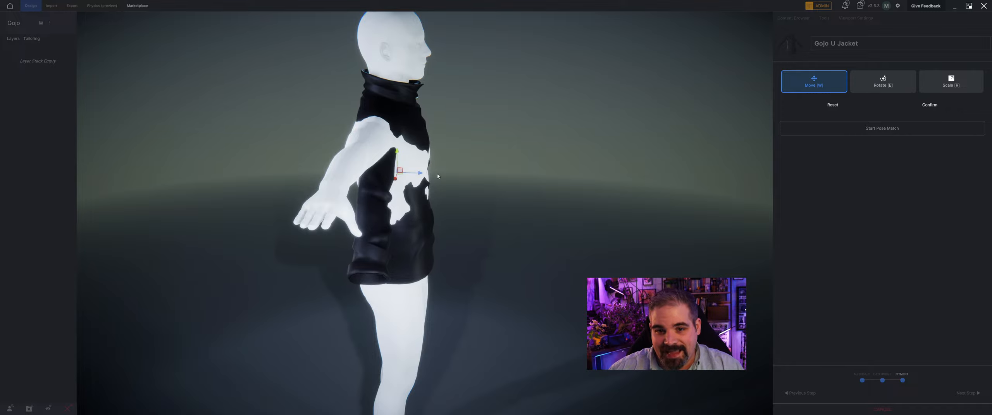
middle_drag(426, 175, 400, 214)
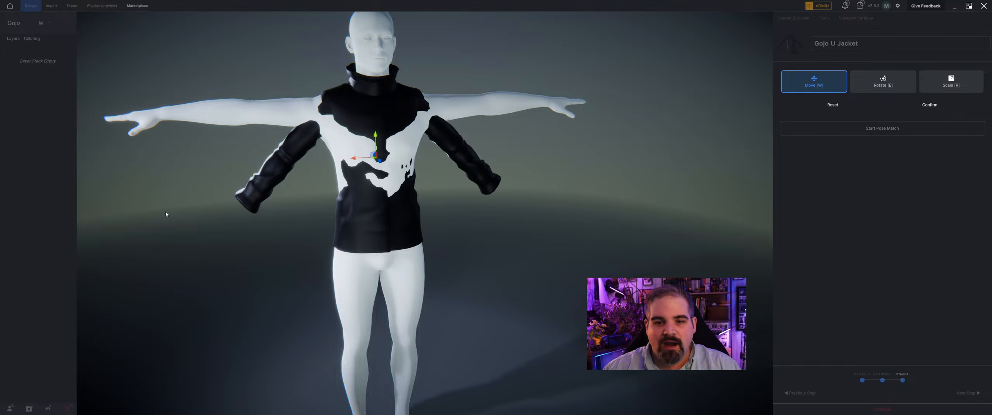
middle_drag(166, 215, 207, 224)
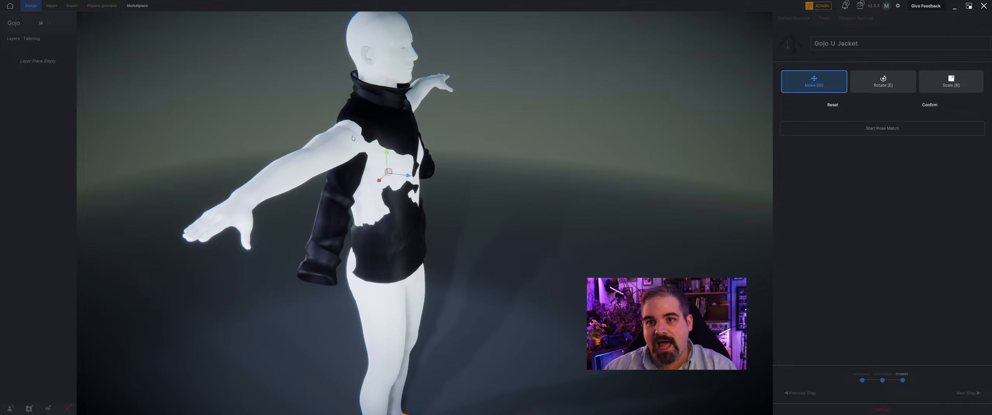
scroll(528, 136, up, 2)
middle_drag(529, 136, 449, 116)
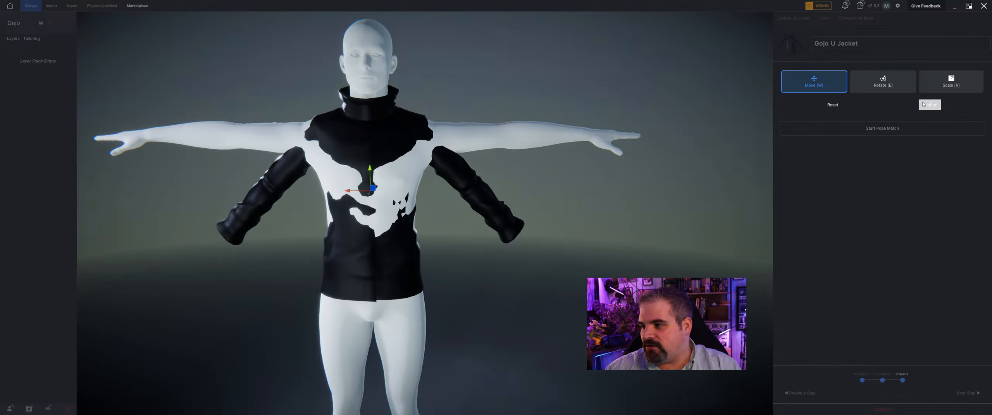
click(929, 104)
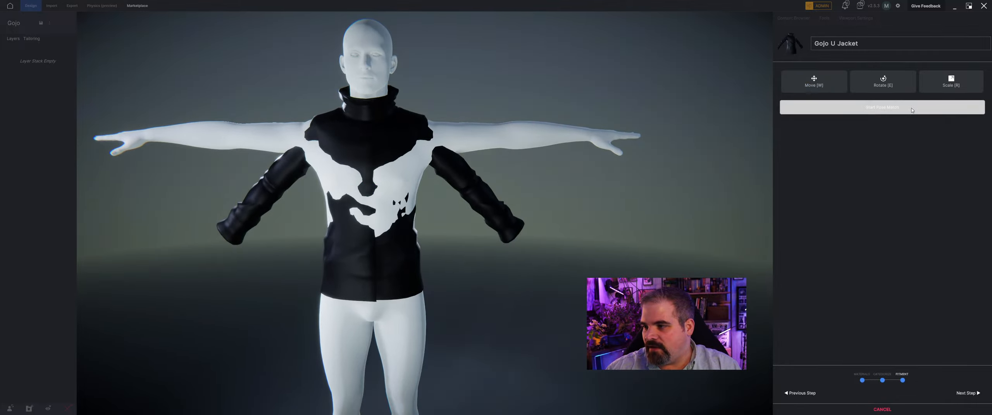
Step: Start pose matching and bring the mirrored shoulder joints inward and down to the jacket's shoulders
click(882, 107)
middle_drag(509, 113, 543, 117)
scroll(542, 117, up, 3)
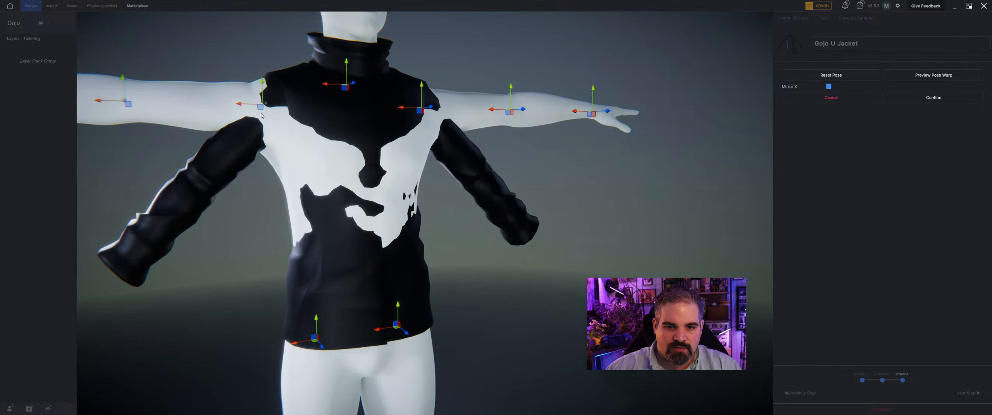
drag(240, 108, 197, 130)
middle_drag(197, 129, 186, 123)
scroll(186, 122, down, 3)
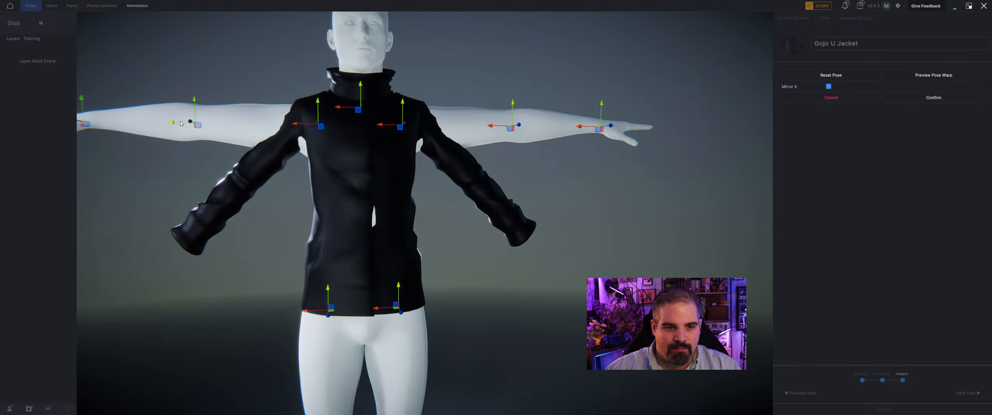
Step: Move the mirrored elbow joints down and inward onto the bends of the jacket's sleeves
drag(180, 123, 247, 150)
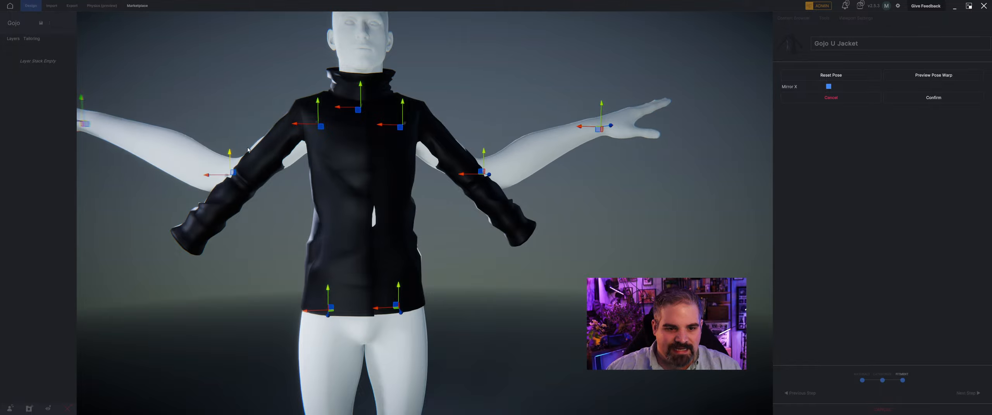
drag(209, 179, 221, 180)
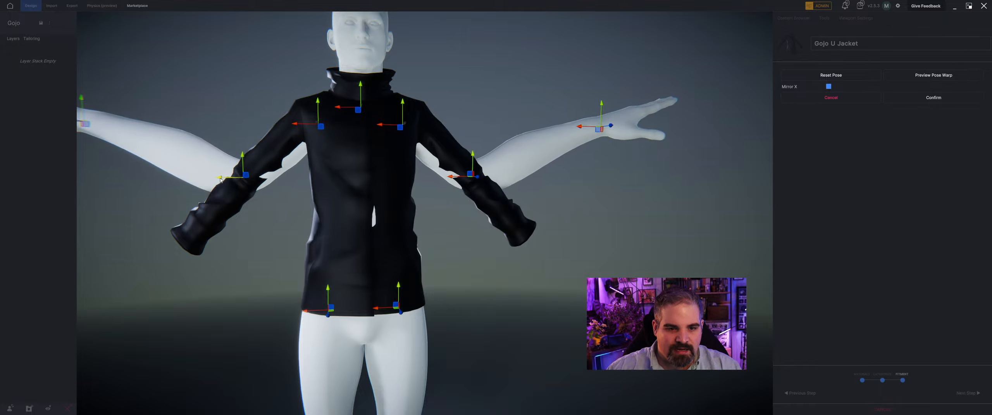
scroll(195, 102, down, 3)
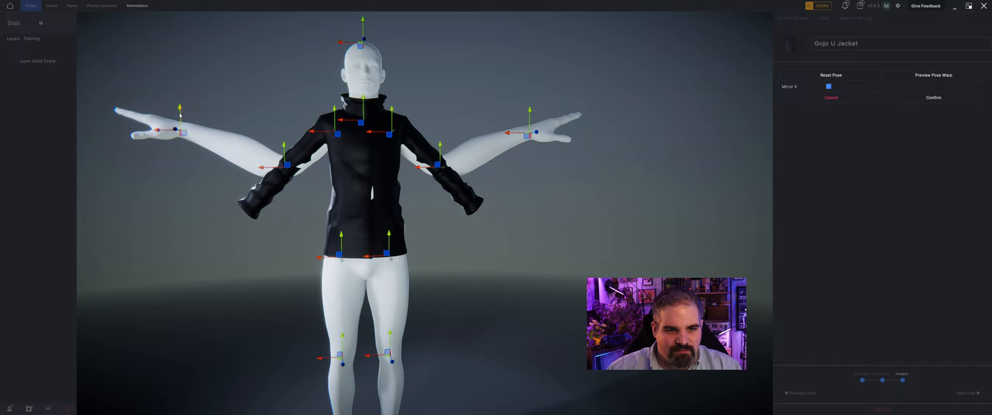
Step: Lower the wrist joints to the sleeve cuffs, shift them slightly forward, and lower the elbows a little within the sleeves
drag(182, 115, 226, 251)
middle_drag(226, 251, 320, 249)
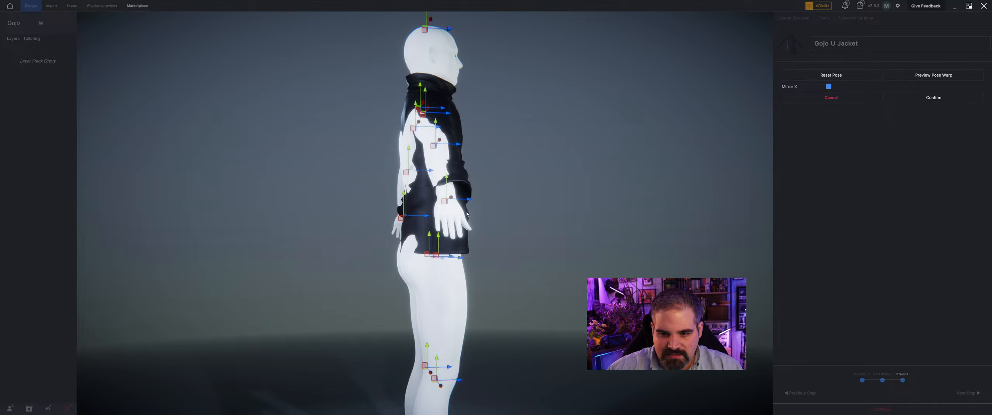
drag(469, 199, 479, 200)
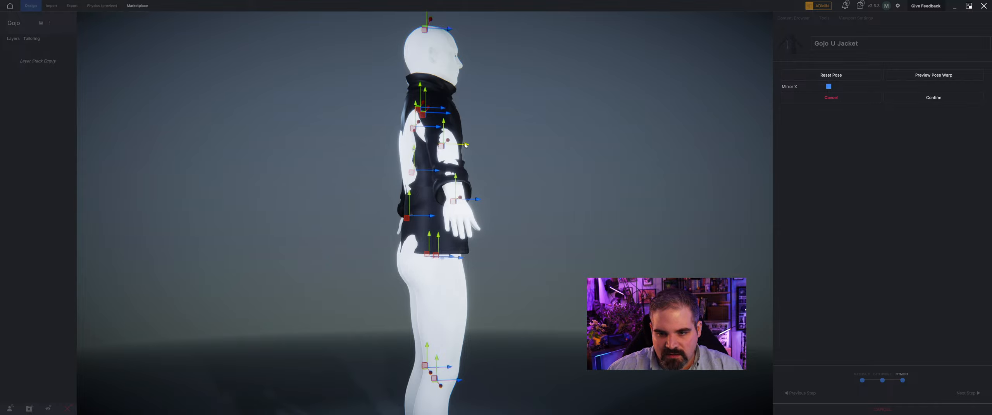
middle_drag(459, 146, 380, 146)
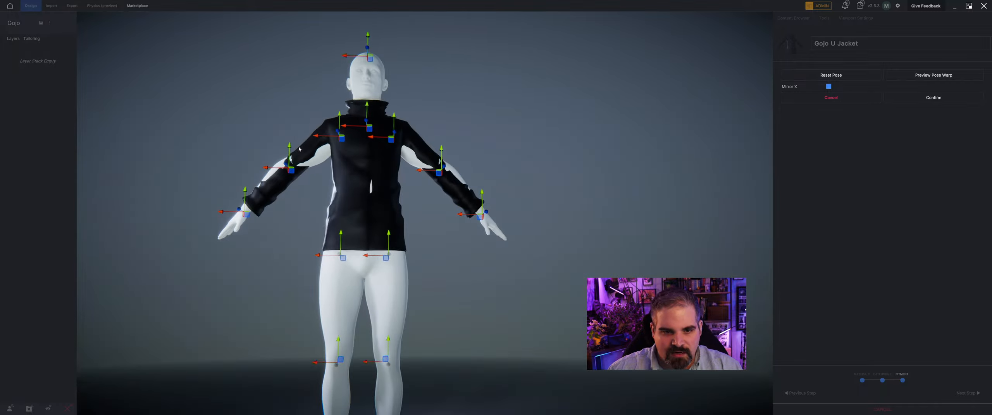
drag(291, 149, 290, 153)
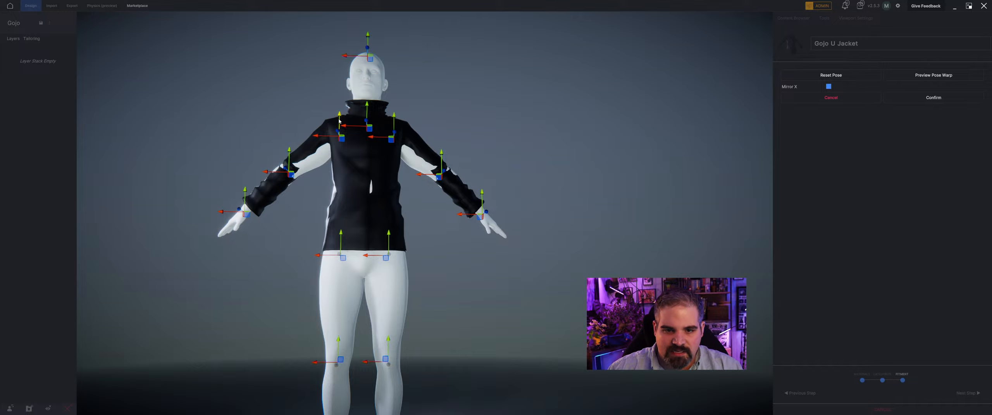
Step: Raise the mirrored shoulder joints slightly and adjust their front-to-back position inside the jacket
drag(339, 121, 339, 113)
middle_drag(321, 132, 518, 135)
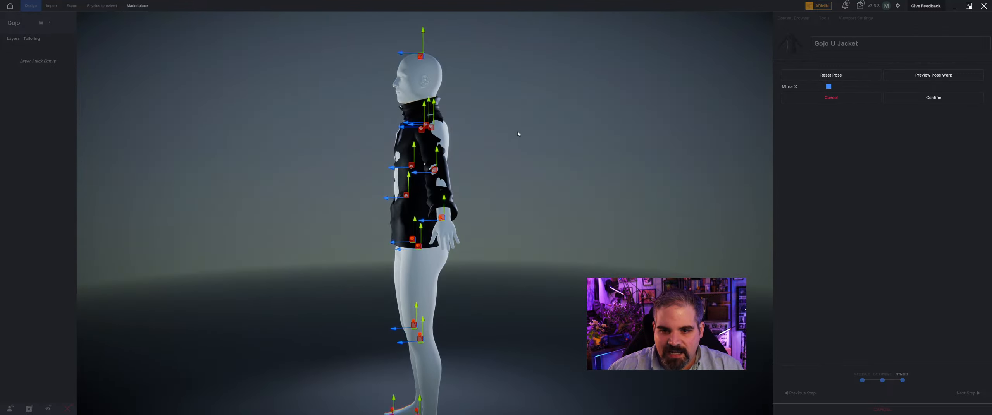
drag(419, 123, 425, 123)
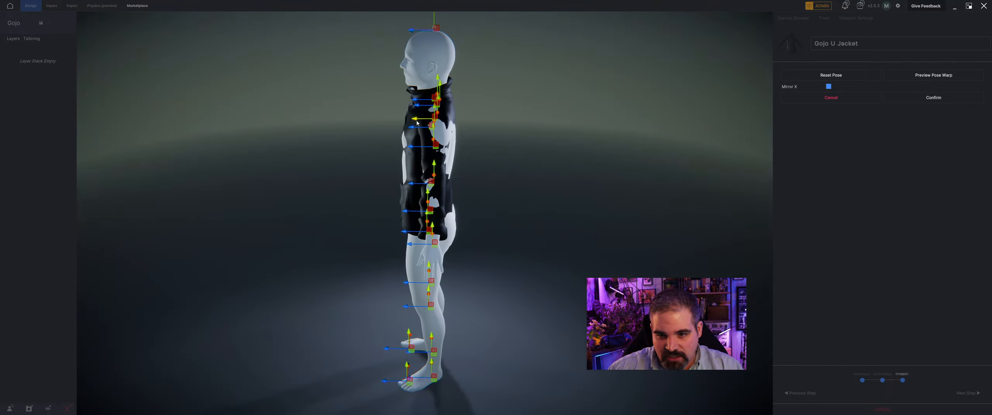
middle_drag(425, 123, 500, 132)
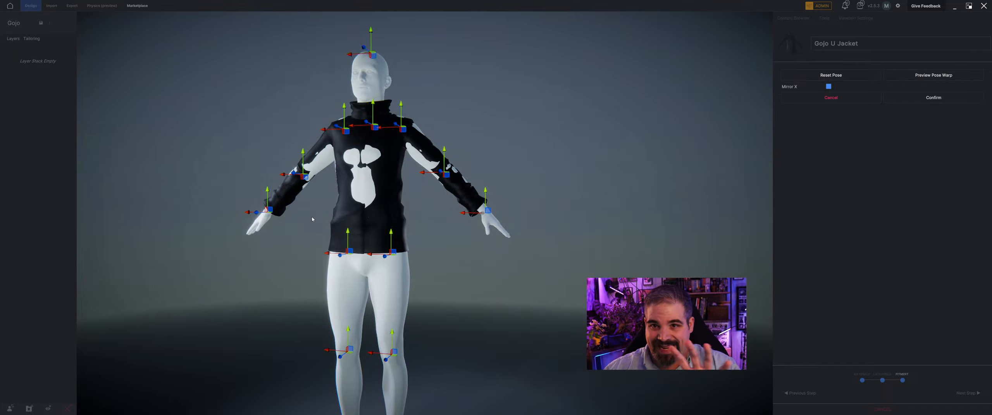
Step: Nudge the mirrored hip joints slightly inward at the jacket's hem
scroll(421, 254, up, 3)
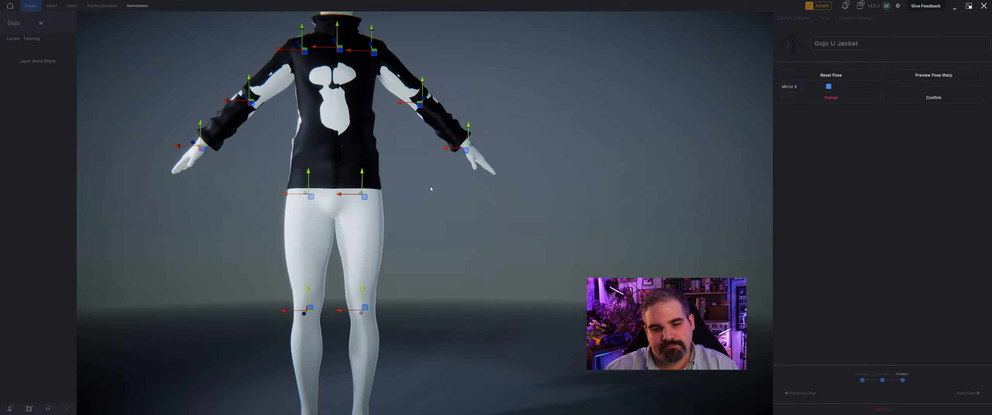
drag(291, 197, 294, 197)
middle_drag(294, 197, 314, 268)
Step: Preview the pose warp to compare how the jacket deforms with different shoulder widths
click(957, 75)
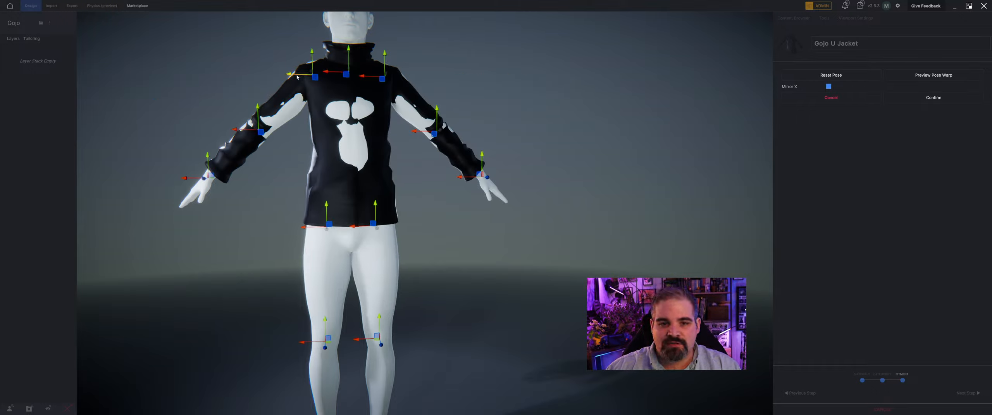
click(934, 75)
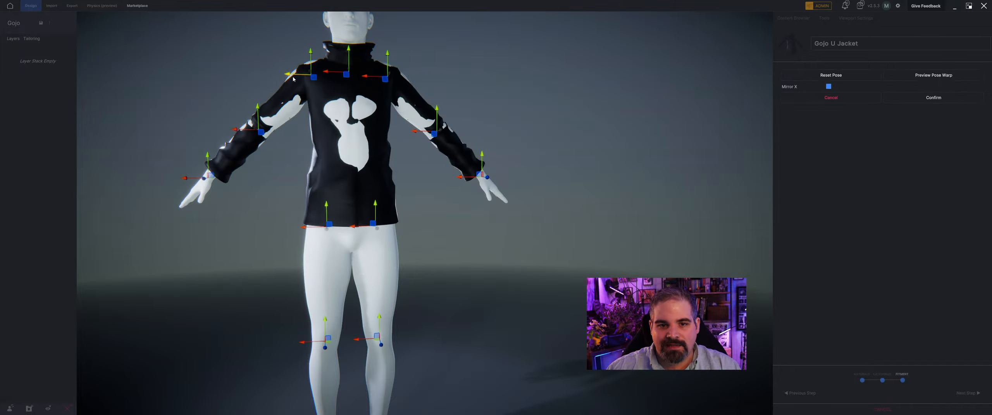
click(927, 78)
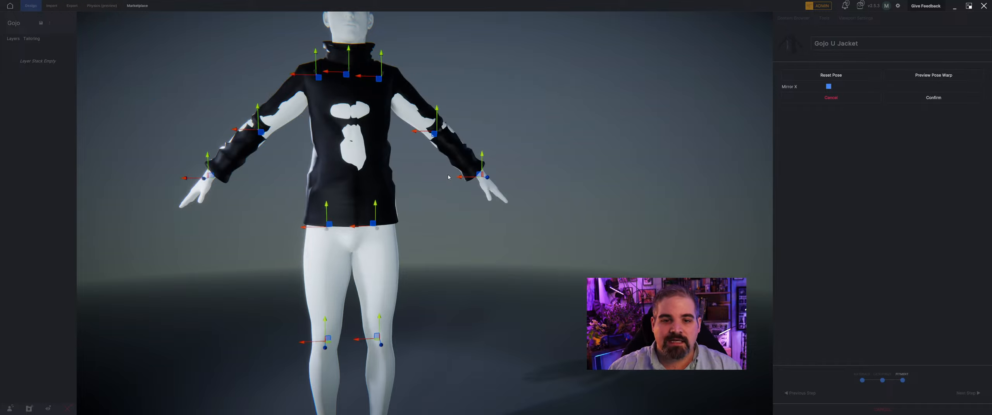
Step: Spread the mirrored shoulder joints outward and preview the pose warp again
drag(293, 77, 283, 78)
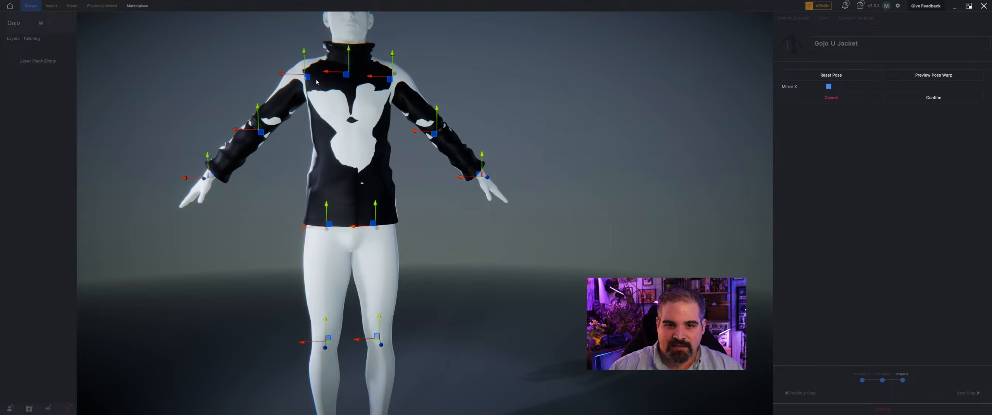
middle_drag(285, 71, 329, 93)
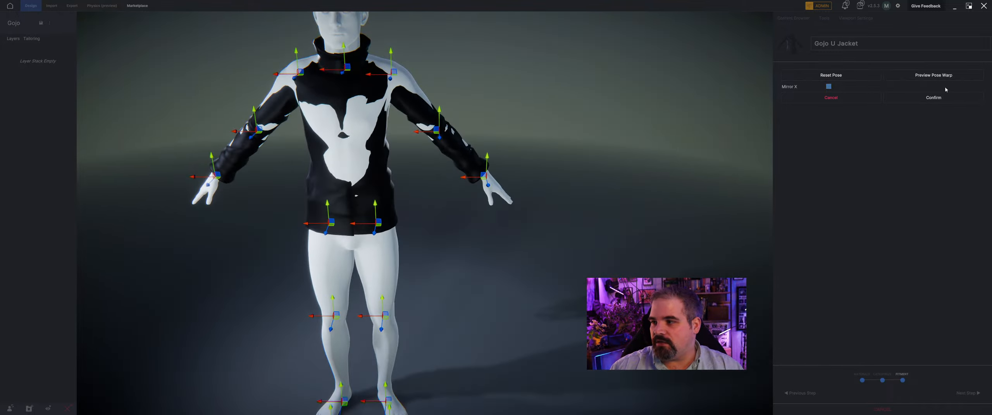
click(942, 76)
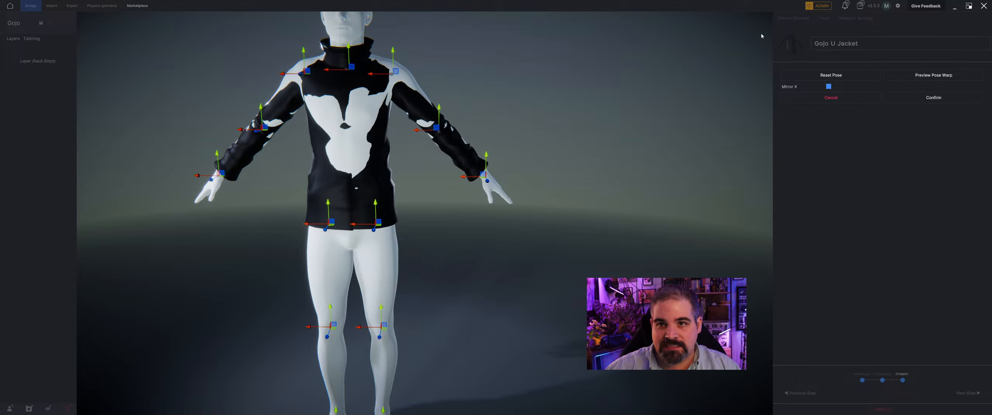
Step: Confirm the pose match and finish importing the jacket
click(933, 98)
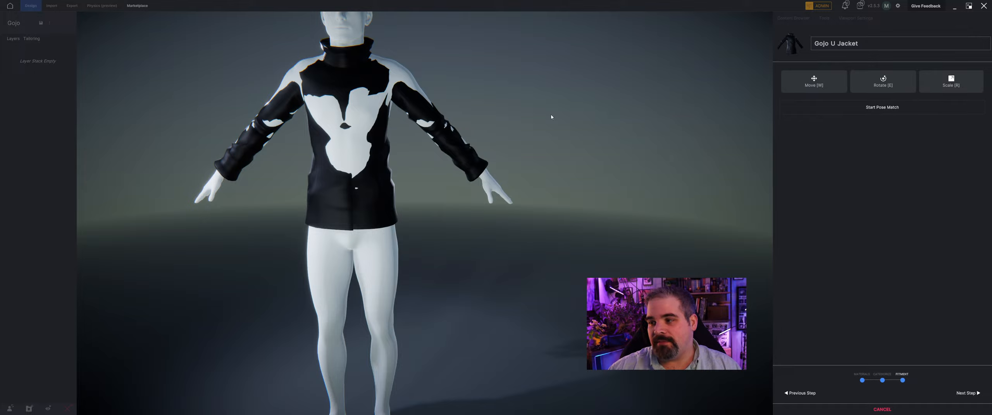
scroll(539, 122, down, 3)
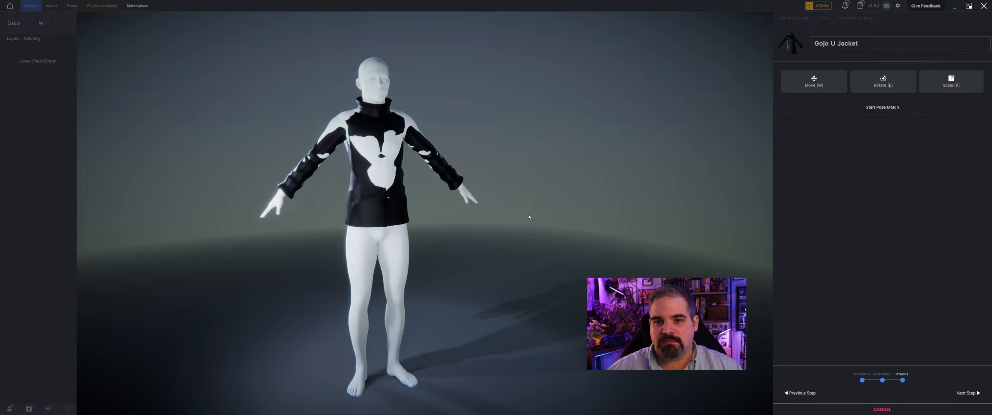
click(968, 393)
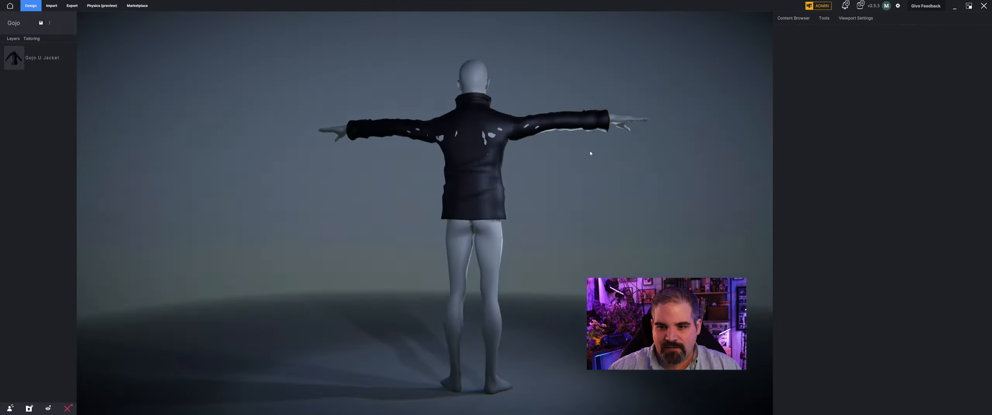
Step: Select the imported jacket on the avatar and examine its fit from the front, side and back
drag(384, 136, 440, 148)
scroll(440, 148, up, 2)
middle_drag(440, 149, 450, 194)
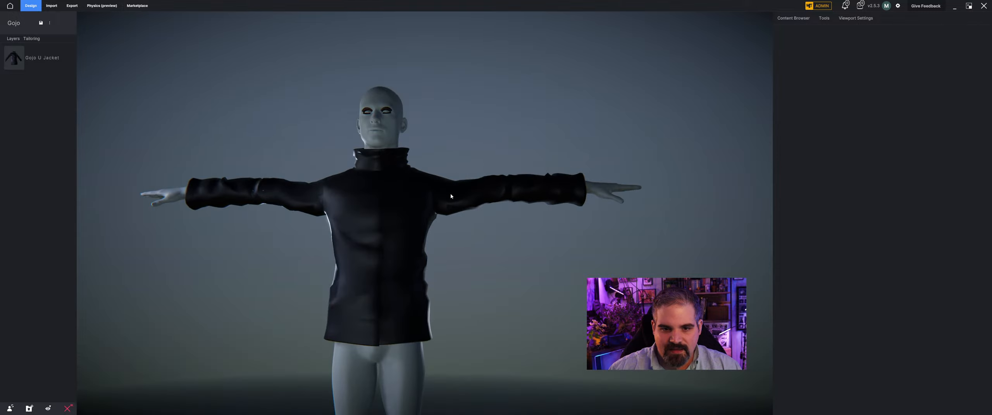
drag(450, 194, 421, 223)
click(422, 223)
drag(614, 212, 438, 223)
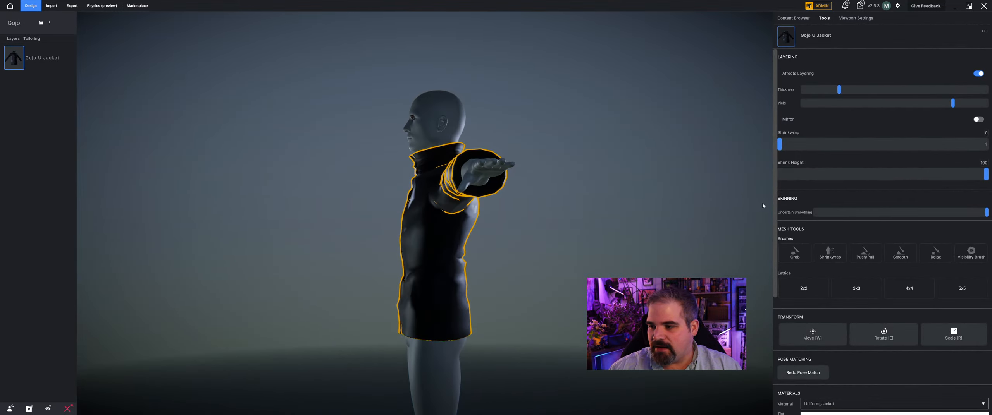
drag(762, 205, 531, 236)
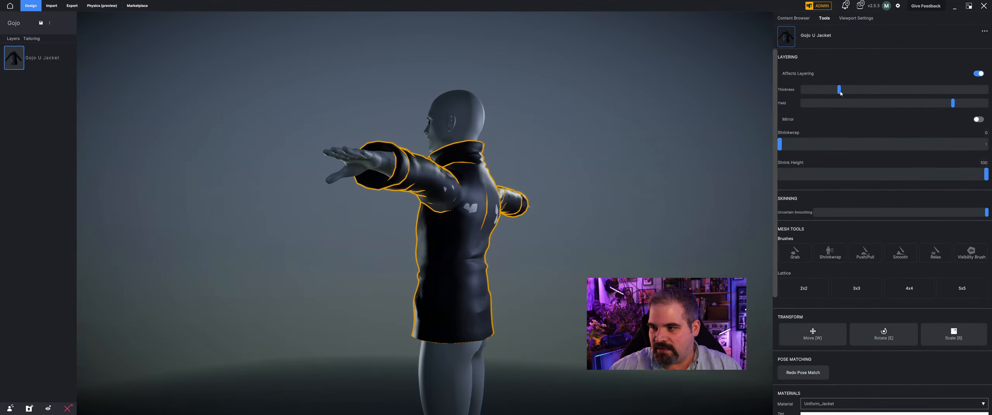
Step: Increase the jacket's layering thickness to about a third of its range and check the fit from the side
drag(865, 93, 867, 92)
mouse_move(467, 213)
mouse_down()
mouse_move(445, 205)
mouse_move(505, 201)
mouse_move(484, 209)
mouse_up()
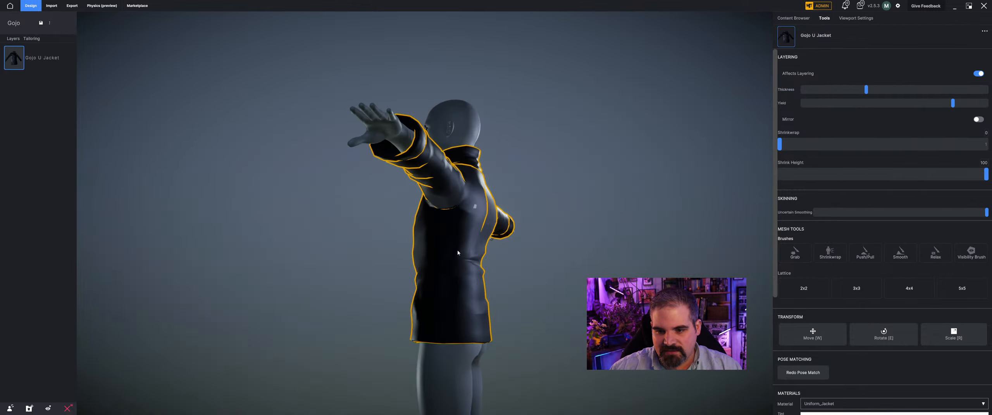
click(849, 255)
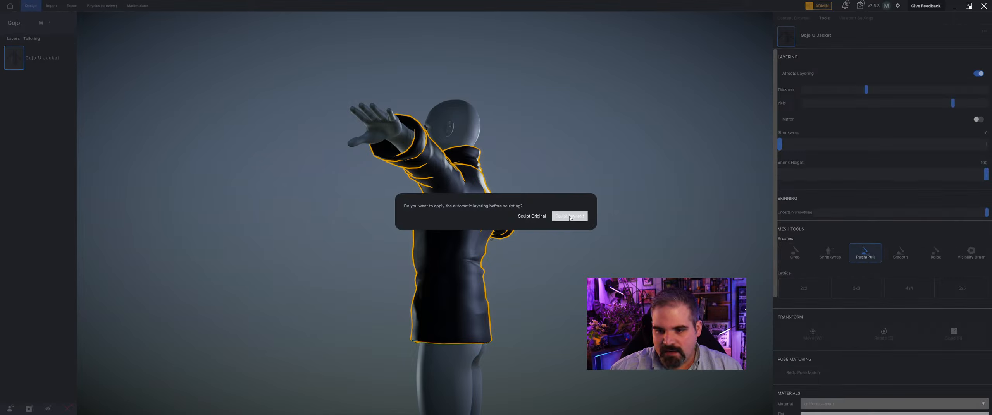
click(532, 216)
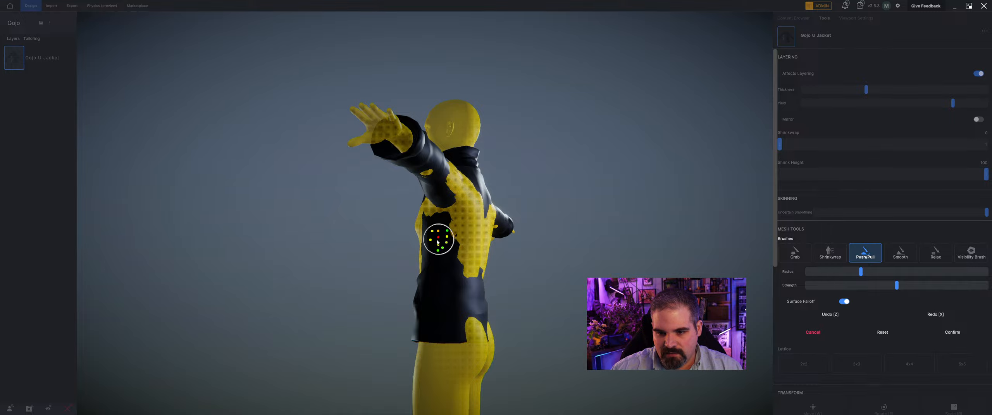
middle_drag(438, 243, 659, 240)
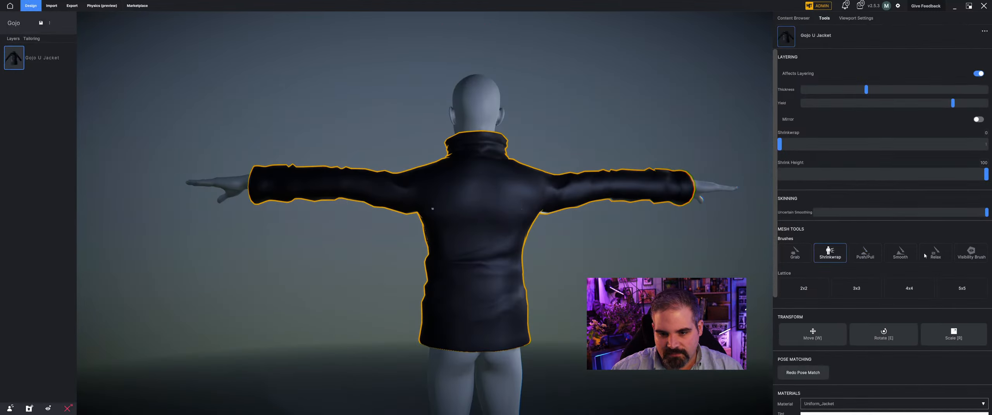
Step: Apply the automatic layering for sculpting and work over the jacket's upper back with the Push/Pull brush
click(870, 256)
click(561, 218)
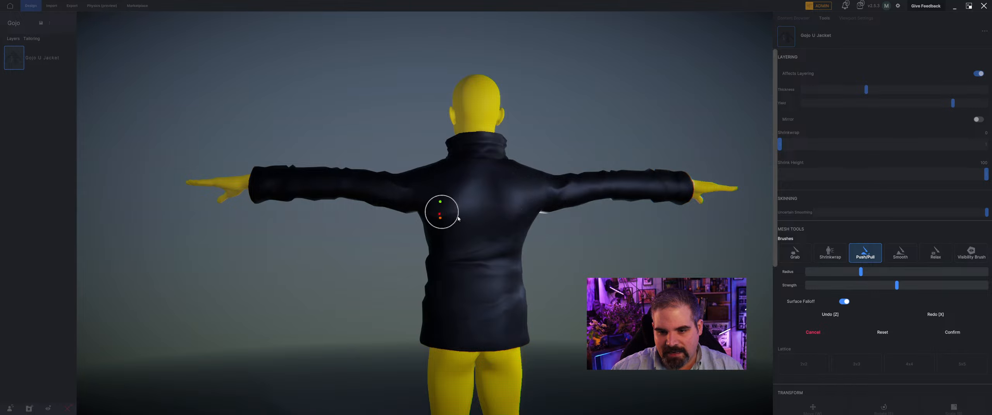
mouse_move(458, 219)
middle_down()
mouse_move(487, 228)
mouse_move(512, 208)
mouse_move(538, 250)
mouse_move(607, 268)
mouse_move(502, 252)
middle_up()
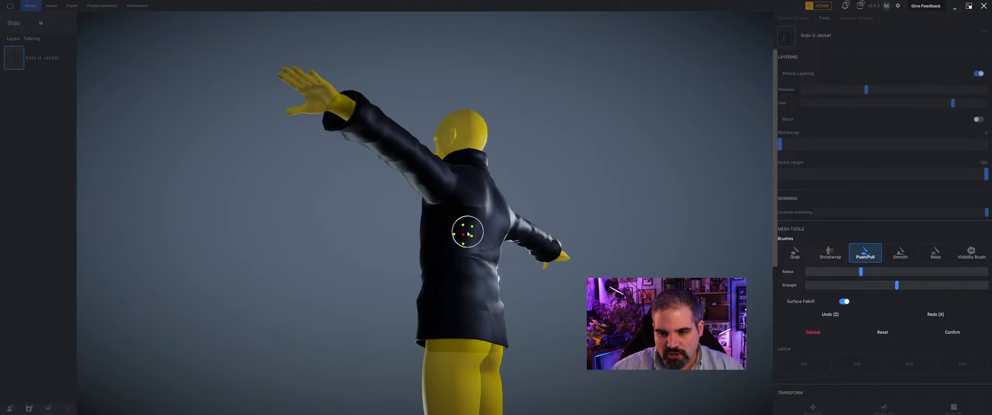
mouse_move(463, 231)
middle_down()
mouse_move(425, 245)
mouse_move(466, 216)
mouse_move(422, 232)
mouse_move(496, 248)
middle_up()
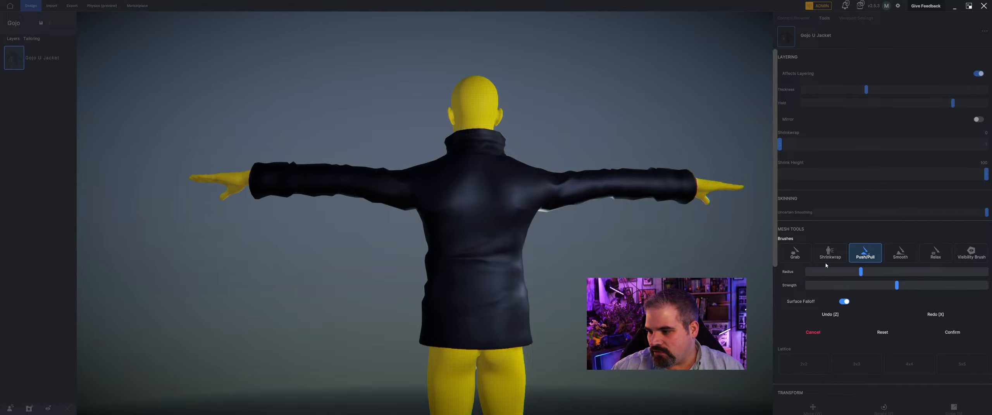
Step: Tighten the jacket around the rear armpit with an enlarged Shrinkwrap brush, and use Push/Pull on the spot where the body pokes through
click(828, 256)
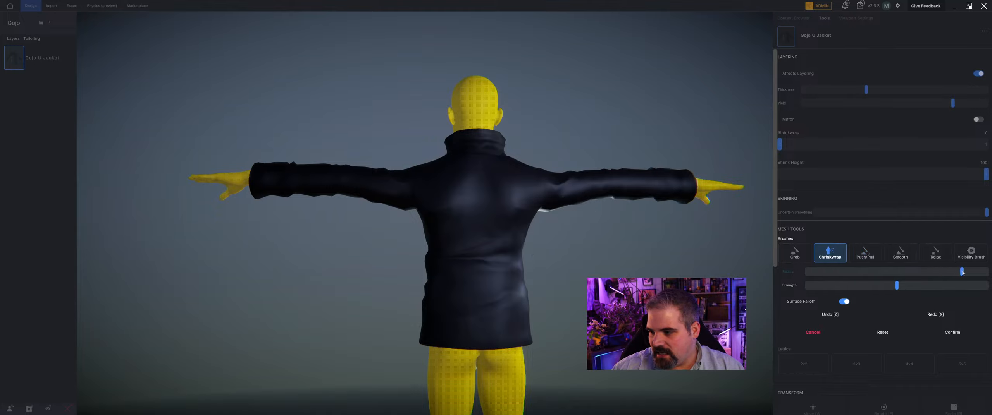
mouse_move(549, 245)
middle_down()
mouse_move(529, 217)
mouse_move(531, 174)
mouse_move(580, 233)
middle_up()
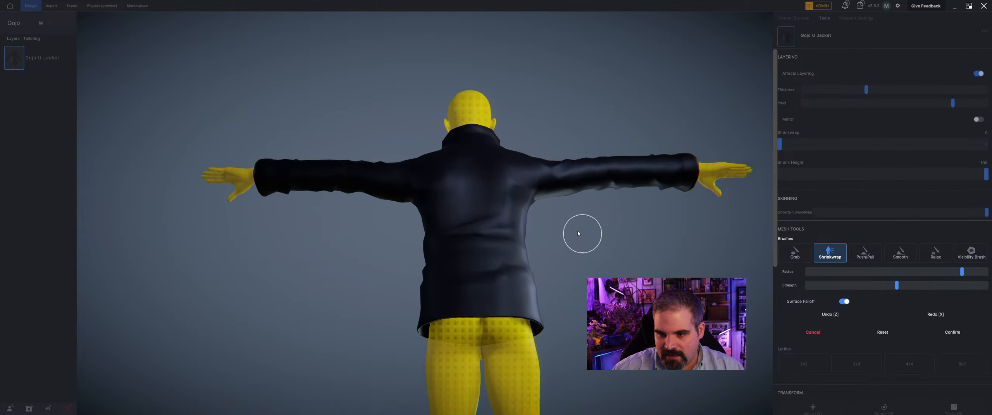
mouse_move(598, 192)
middle_down()
mouse_move(306, 227)
mouse_move(341, 219)
middle_up()
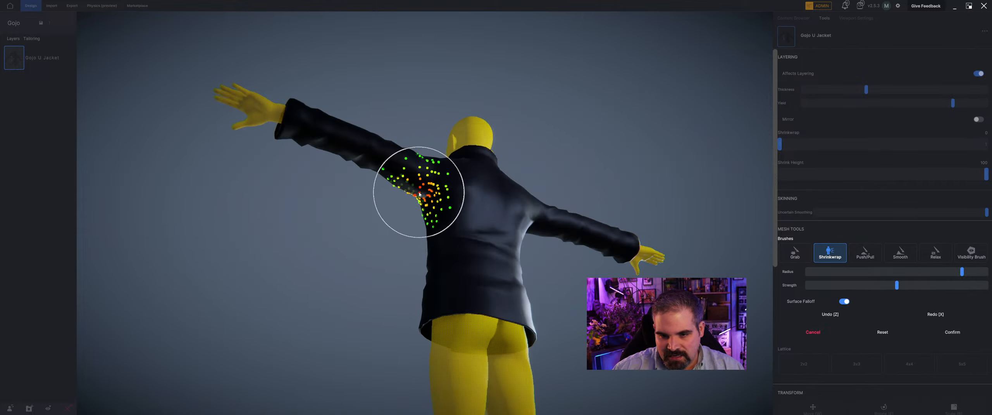
middle_drag(419, 193, 372, 252)
scroll(390, 261, up, 5)
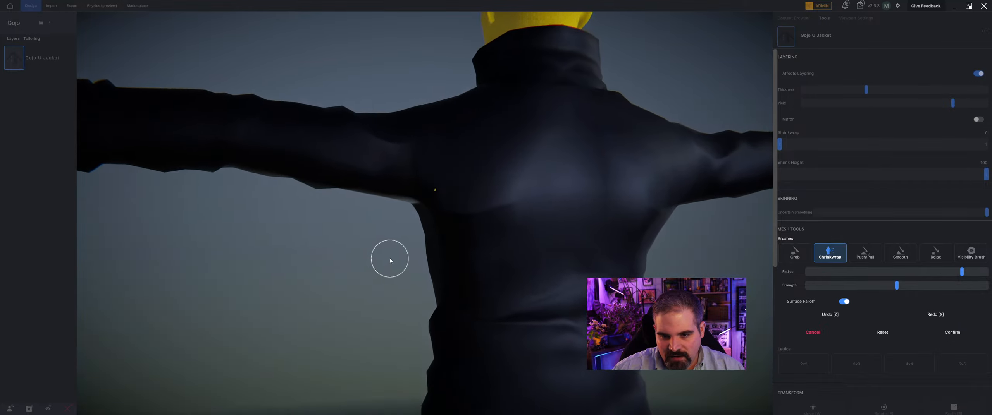
click(854, 259)
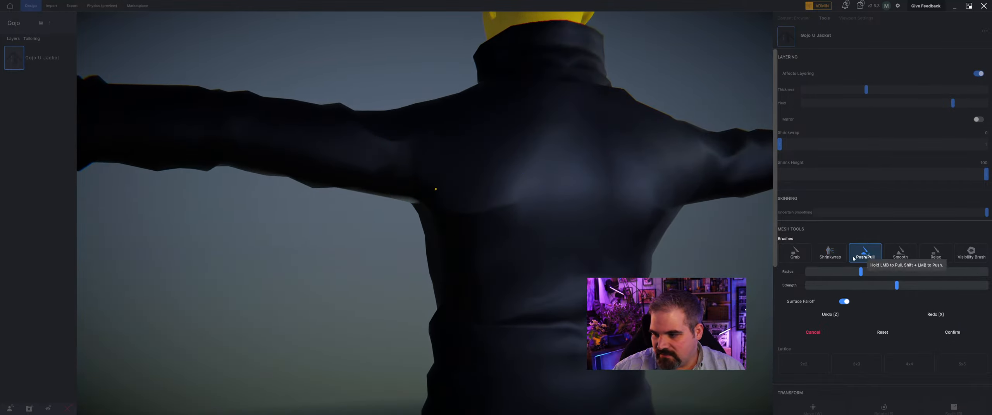
mouse_move(438, 190)
middle_down()
mouse_move(124, 345)
mouse_move(289, 283)
middle_up()
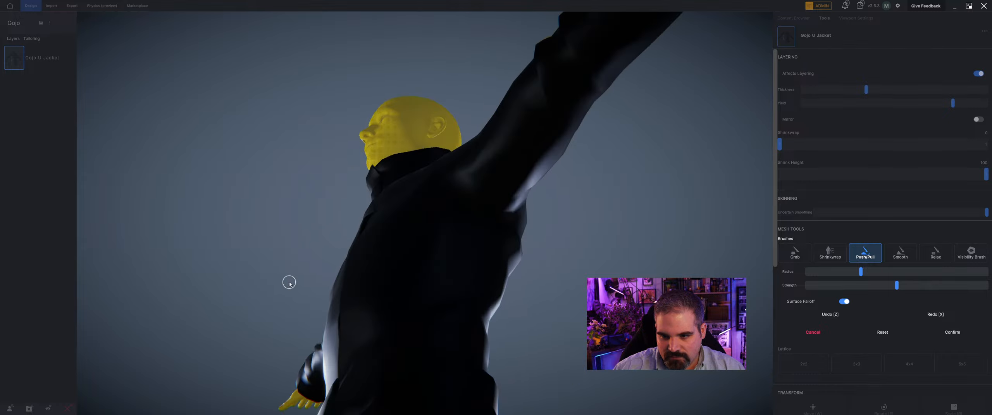
Step: Shrinkwrap the side of the jacket below the arm closer to the torso
click(826, 259)
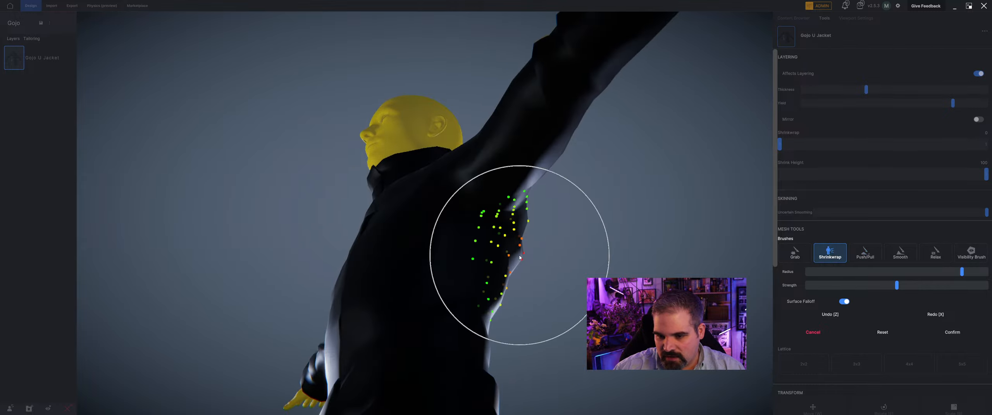
middle_drag(519, 257, 524, 279)
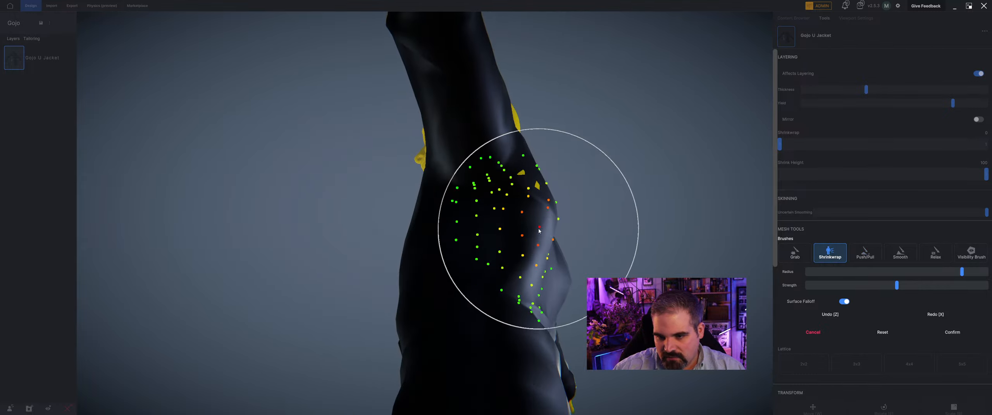
mouse_move(538, 229)
middle_down()
mouse_move(573, 259)
mouse_move(555, 180)
mouse_move(620, 198)
mouse_move(585, 216)
mouse_move(649, 177)
mouse_move(536, 210)
mouse_move(601, 212)
mouse_move(532, 239)
middle_up()
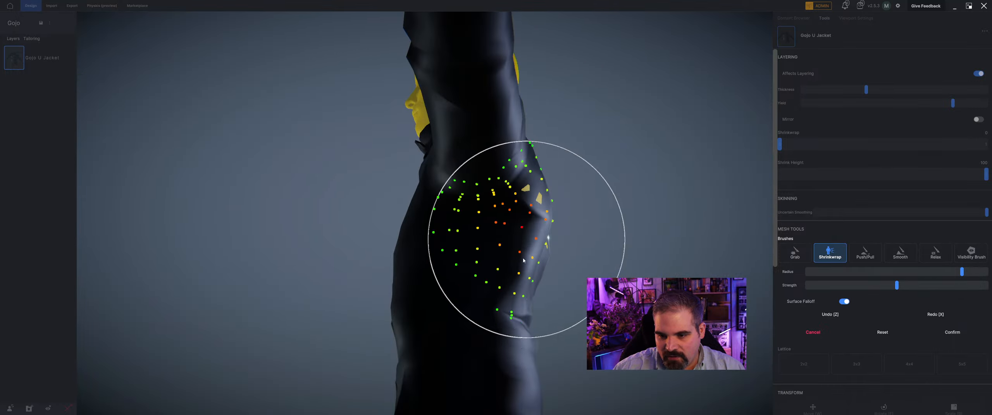
mouse_move(520, 284)
middle_down()
mouse_move(556, 315)
mouse_move(598, 276)
mouse_move(520, 209)
mouse_move(658, 221)
mouse_move(527, 276)
mouse_move(548, 285)
middle_up()
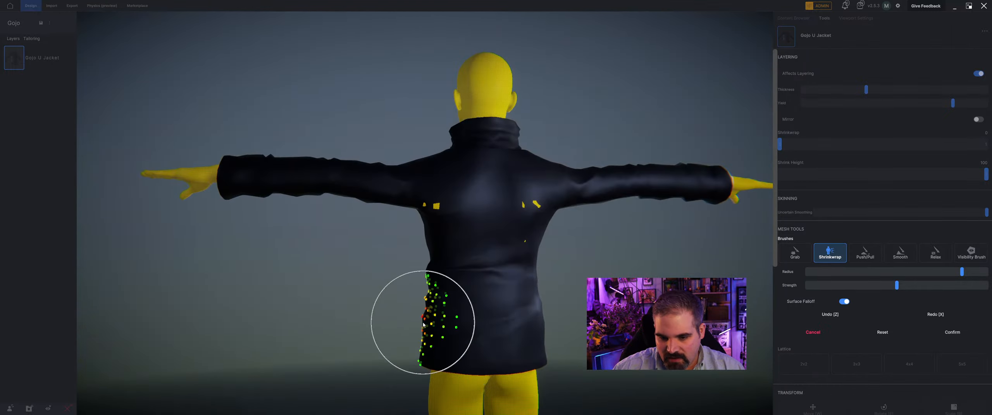
Step: Shrinkwrap both lower sides and the waist of the jacket, working around from the back to the front hem
mouse_move(426, 317)
middle_down()
mouse_move(483, 343)
mouse_move(476, 404)
mouse_move(328, 328)
middle_up()
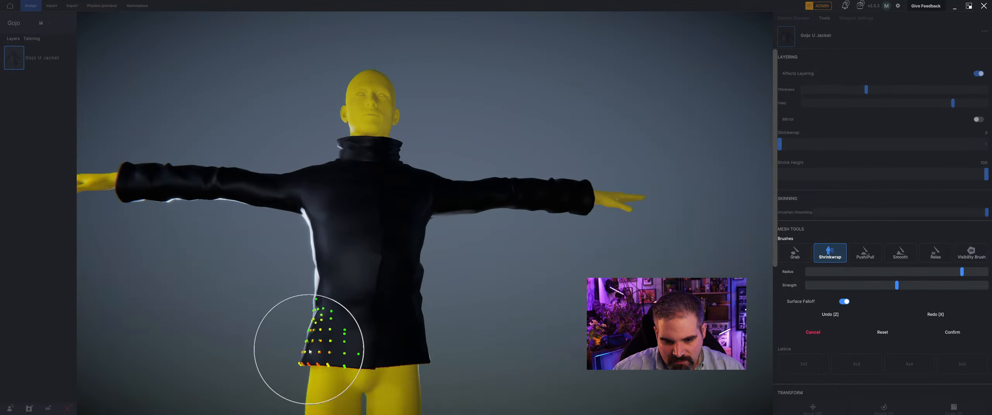
mouse_move(422, 282)
middle_down()
mouse_move(488, 332)
mouse_move(425, 283)
mouse_move(477, 345)
mouse_move(426, 314)
middle_up()
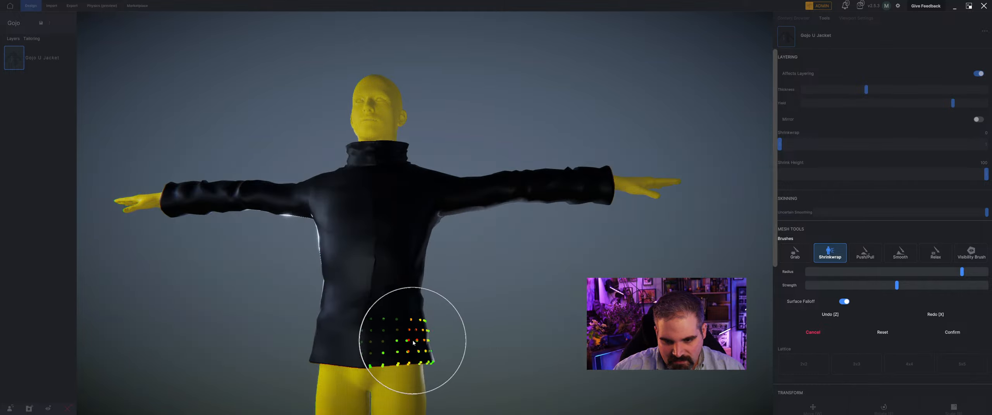
mouse_move(433, 354)
middle_down()
mouse_move(422, 369)
mouse_move(303, 287)
middle_up()
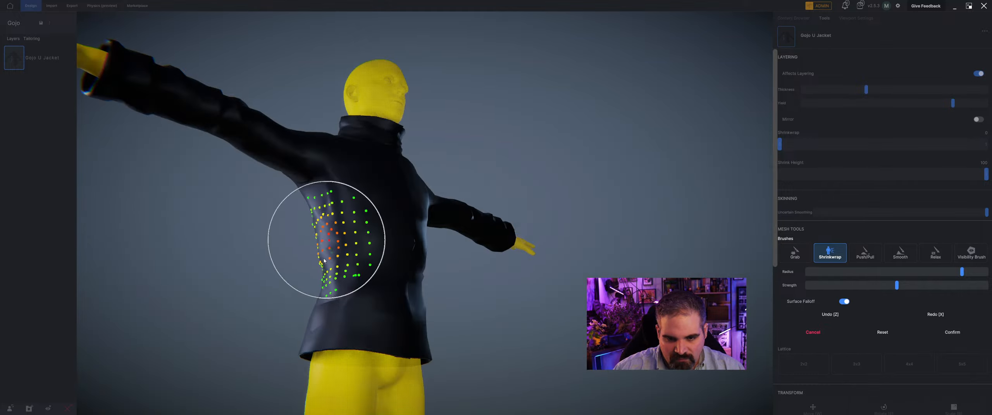
mouse_move(324, 262)
middle_down()
mouse_move(180, 310)
mouse_move(197, 289)
mouse_move(289, 238)
middle_up()
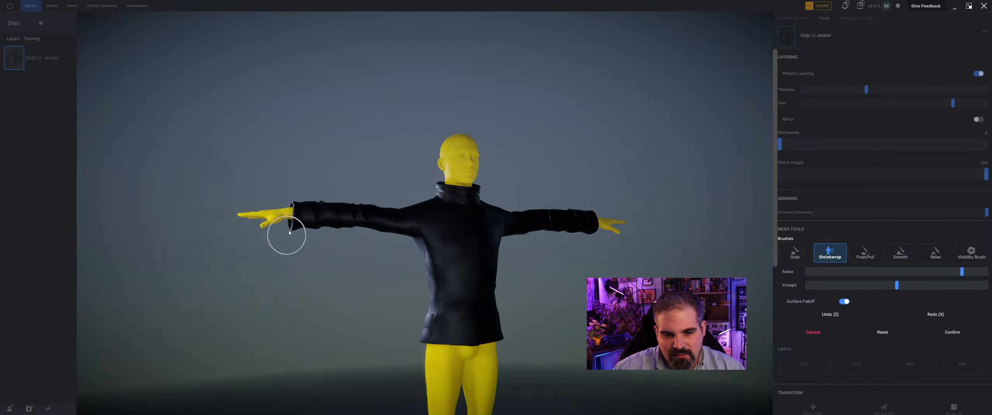
Step: Tighten the upper sleeves with the Shrinkwrap brush and check the jacket's back for exposed skin
middle_drag(330, 308, 307, 300)
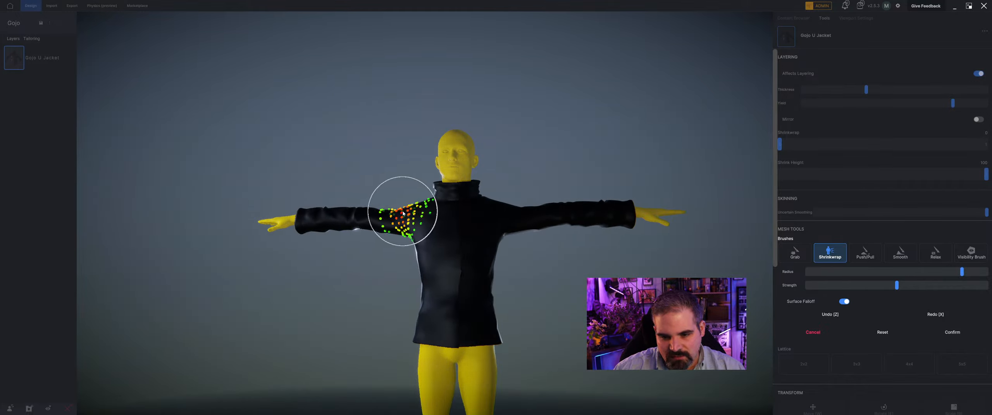
mouse_move(403, 212)
mouse_down()
mouse_move(427, 204)
mouse_move(565, 229)
mouse_up()
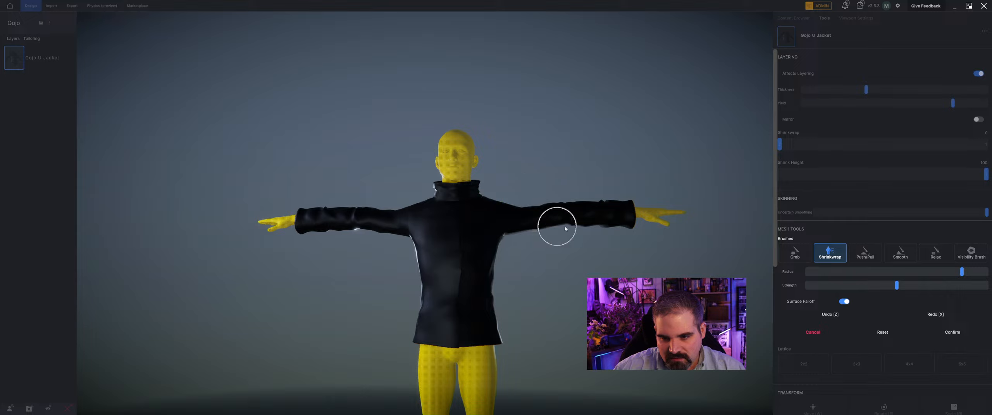
mouse_move(564, 229)
middle_down()
mouse_move(462, 273)
mouse_move(427, 263)
middle_up()
mouse_move(514, 366)
middle_down()
mouse_move(509, 339)
mouse_move(461, 319)
middle_up()
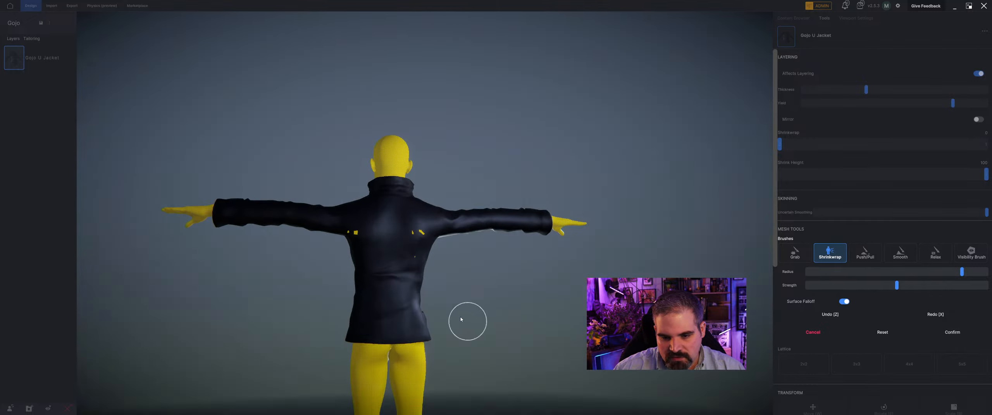
Step: Cover the exposed patches on the upper back using Push/Pull with a larger radius and lower strength, and confirm the sculpt
scroll(461, 319, up, 3)
click(865, 254)
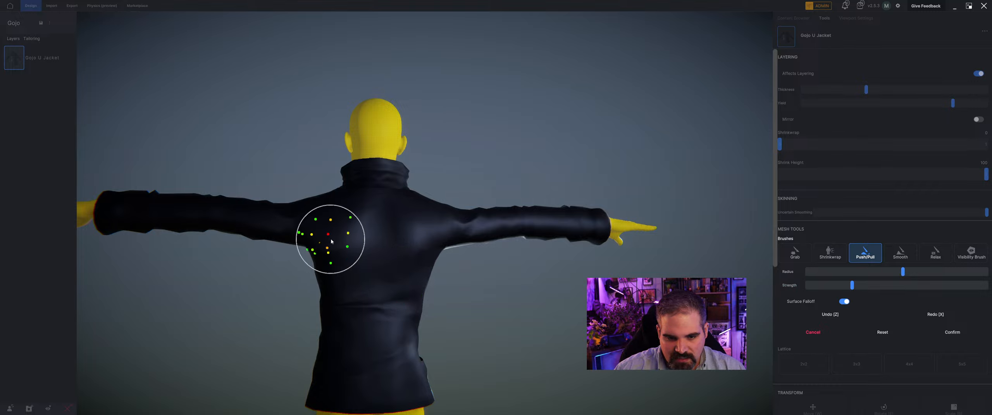
mouse_move(301, 355)
mouse_down()
mouse_move(300, 343)
mouse_move(350, 339)
mouse_up()
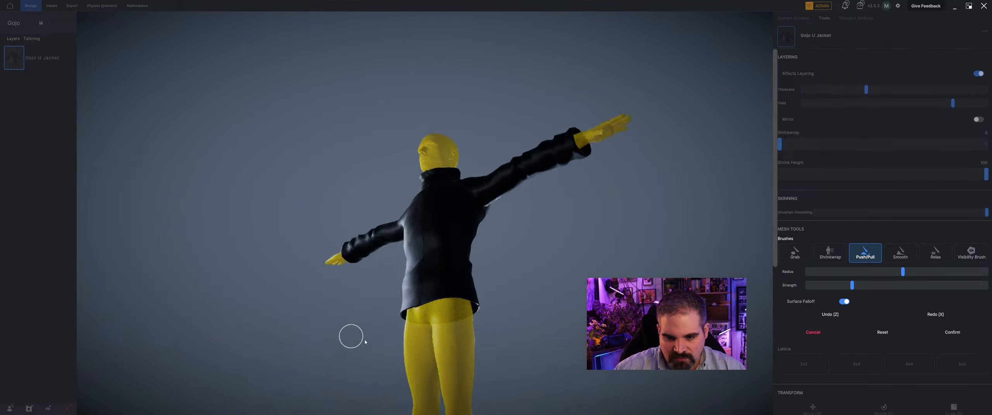
click(953, 332)
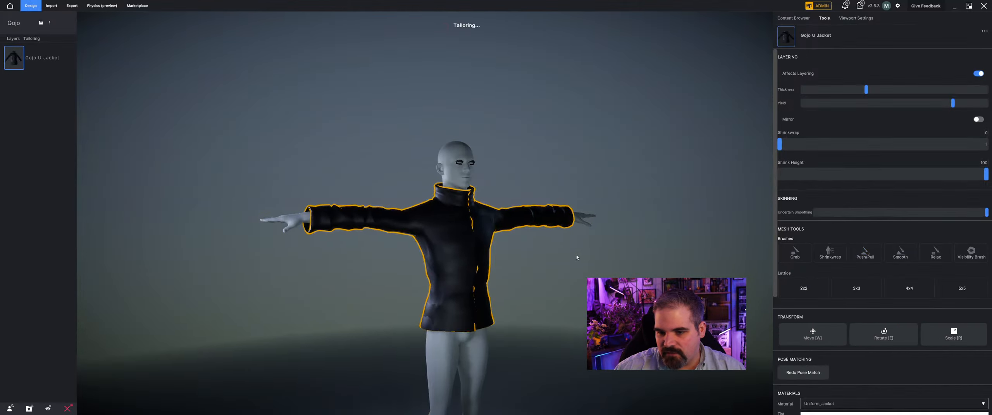
click(560, 292)
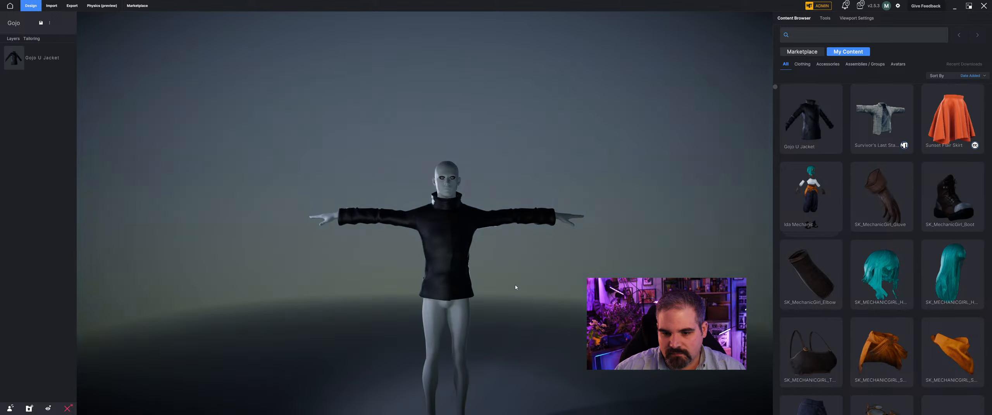
Step: Import Gojo U Pants.fbx as a cloth item and assign the 00 Body_C color texture to its material
click(53, 7)
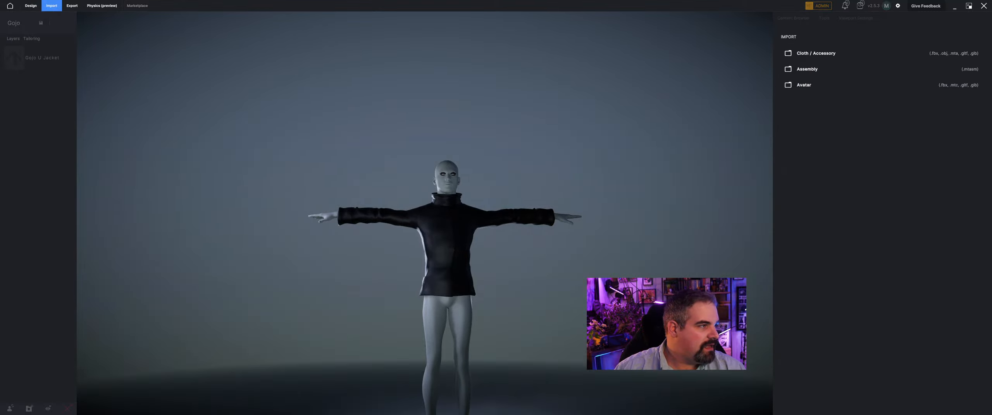
click(822, 54)
click(90, 14)
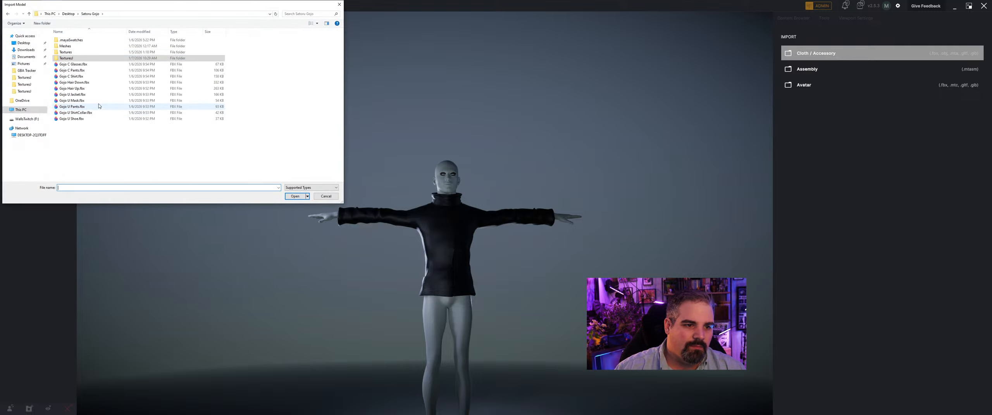
double_click(71, 106)
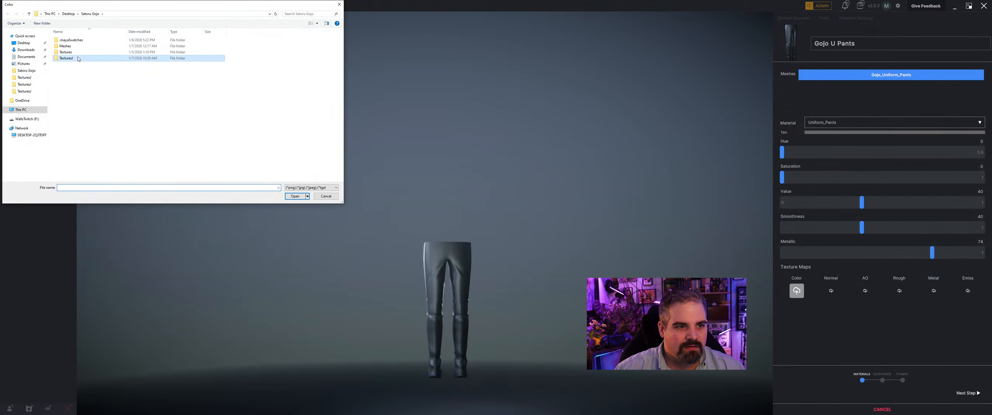
double_click(67, 57)
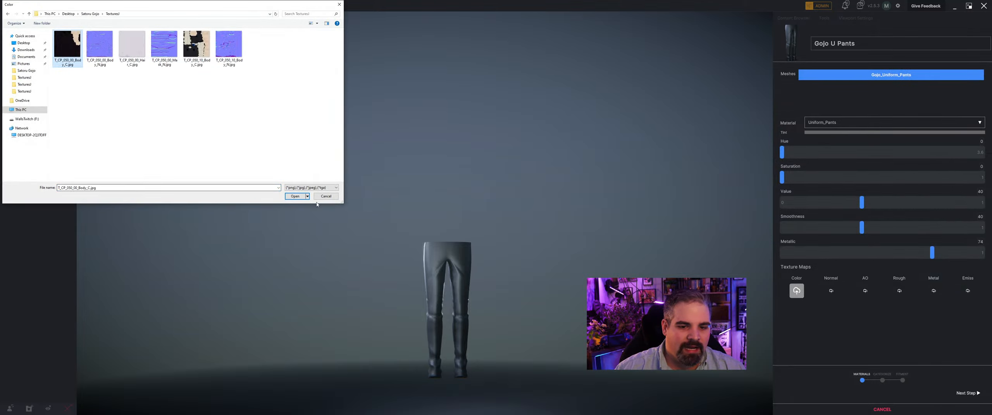
double_click(67, 46)
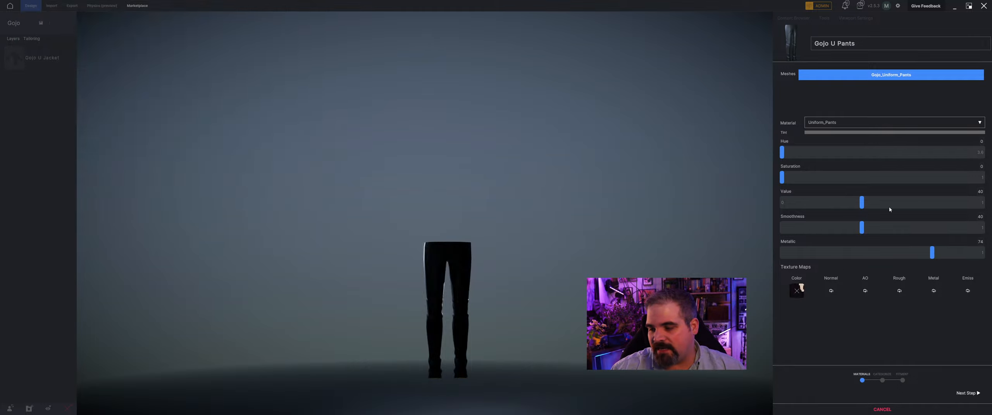
Step: Set the pants material's Metallic to 16 and its Value to 100
drag(936, 257, 807, 257)
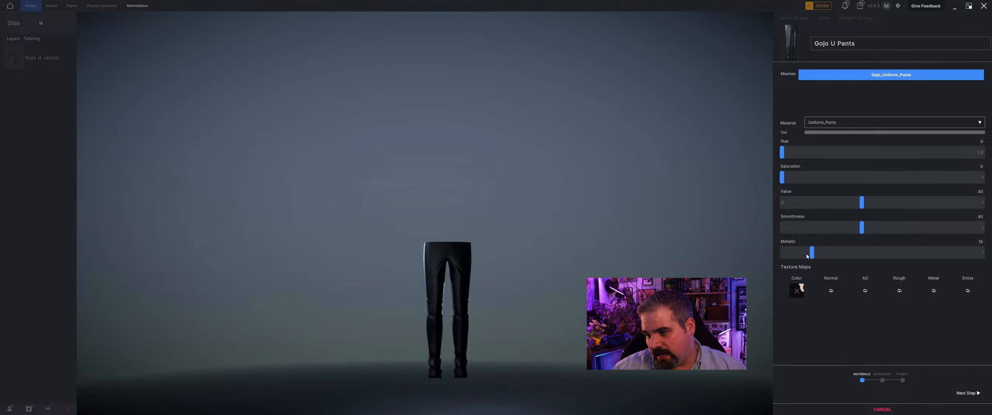
drag(862, 202, 986, 203)
scroll(556, 250, up, 2)
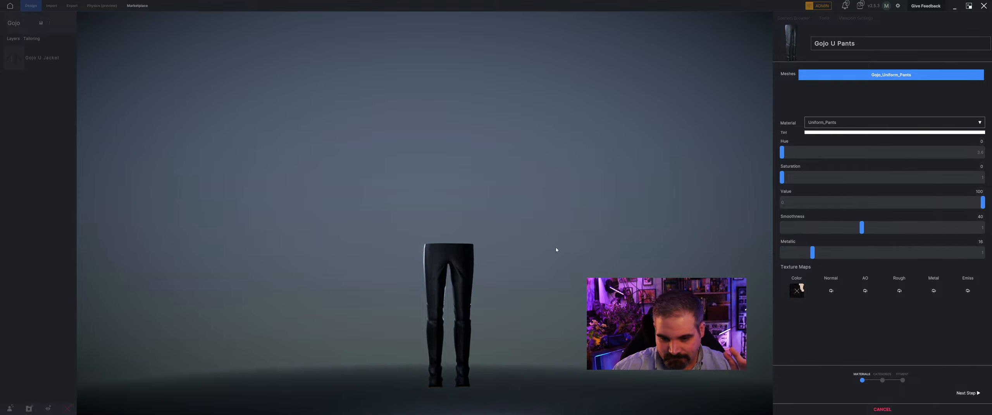
Step: Finish the pants' material setup, assign the item to the Pants clothing category, and proceed to fitment
middle_drag(543, 231, 571, 274)
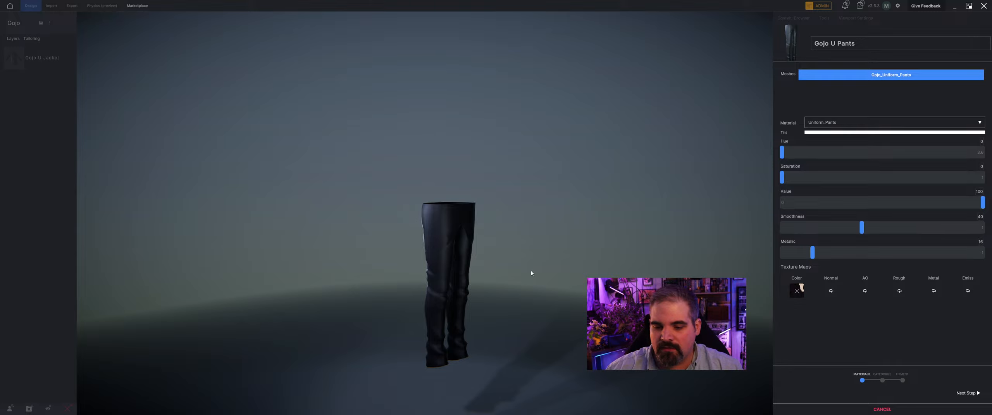
drag(569, 225, 736, 245)
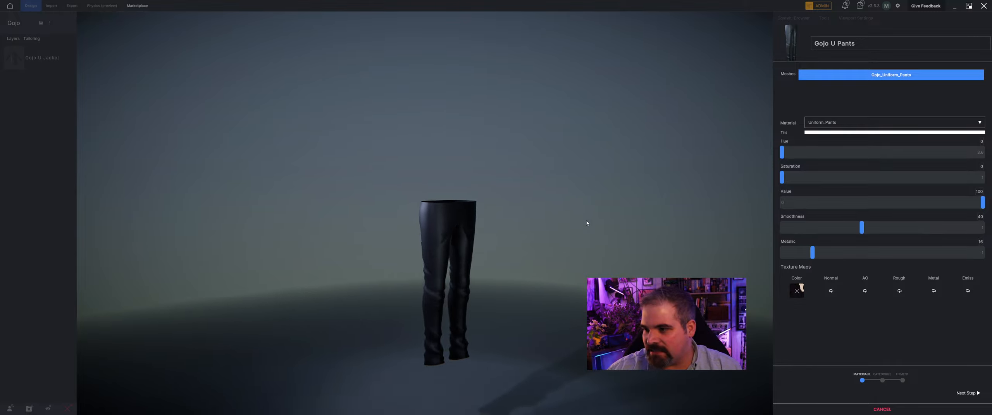
middle_drag(587, 224, 587, 185)
click(967, 394)
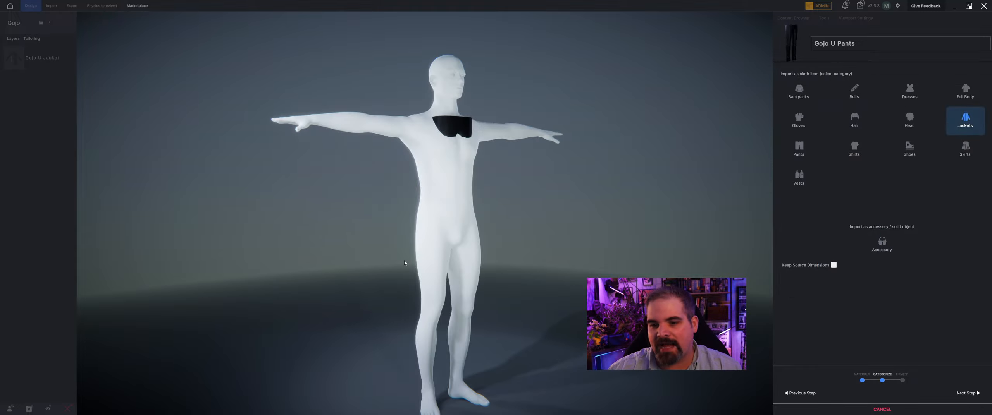
click(799, 149)
click(834, 265)
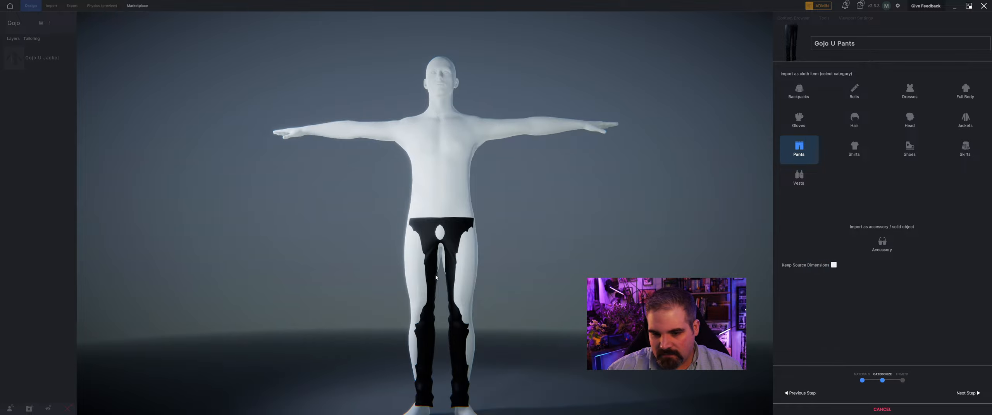
click(959, 393)
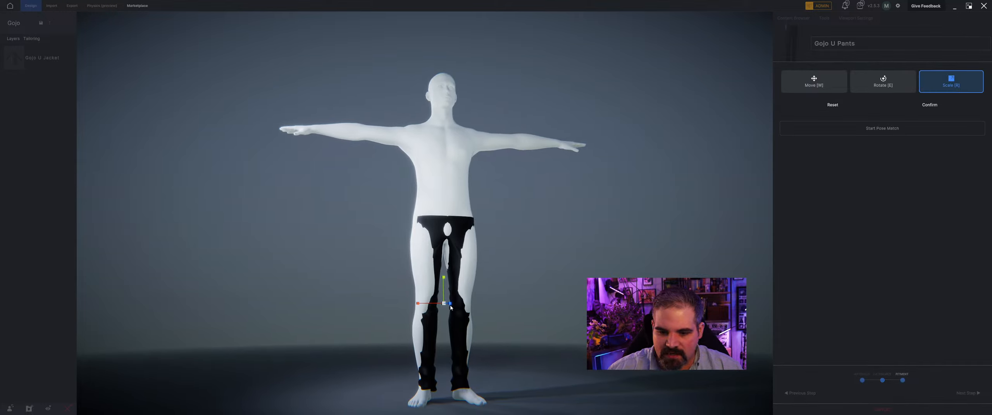
Step: Scale the pants up around the avatar's hips and legs and confirm the transform
drag(445, 304, 446, 305)
middle_drag(447, 304, 398, 294)
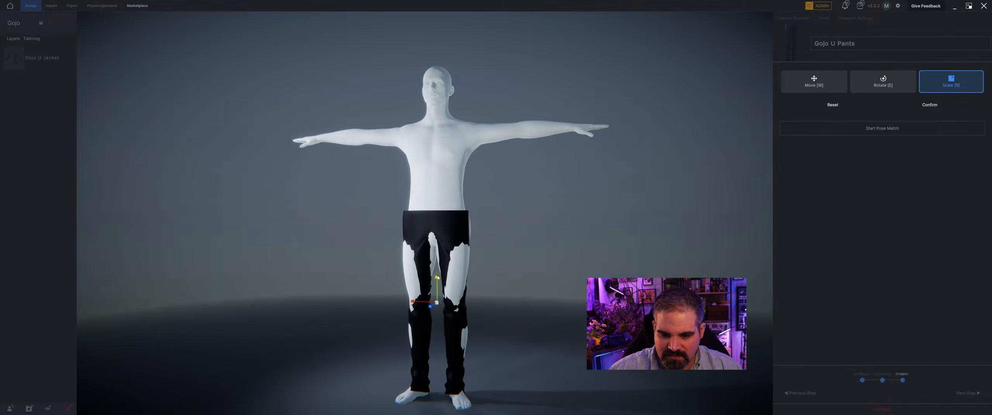
middle_drag(438, 284, 489, 336)
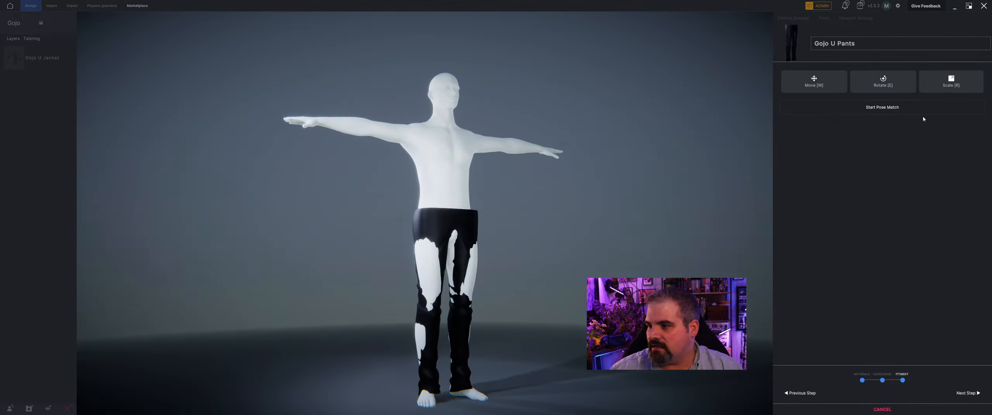
Step: Start pose matching for the pants and shift the hip marker slightly outward with Mirror X on
click(924, 108)
right_drag(428, 288, 431, 252)
scroll(432, 251, up, 2)
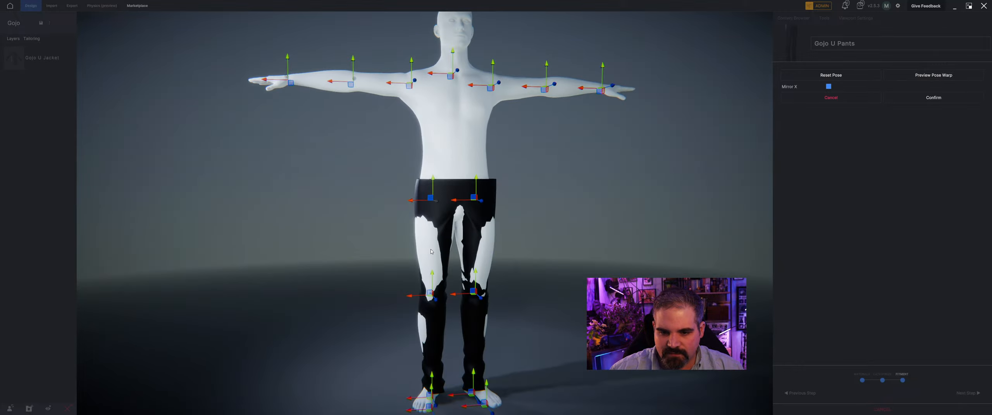
drag(413, 198, 409, 199)
Step: Adjust the height of the ankle and foot pose markers from the side to match the pants' lower ends
middle_drag(440, 312, 415, 227)
right_drag(402, 228, 446, 304)
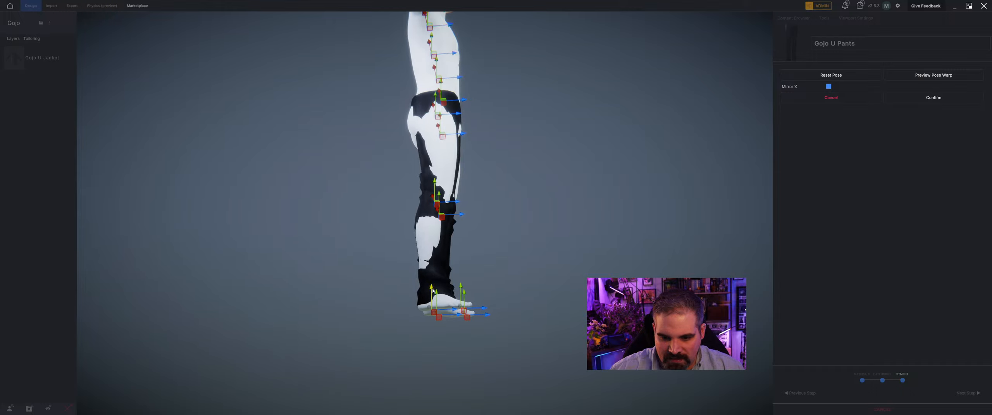
drag(433, 290, 430, 293)
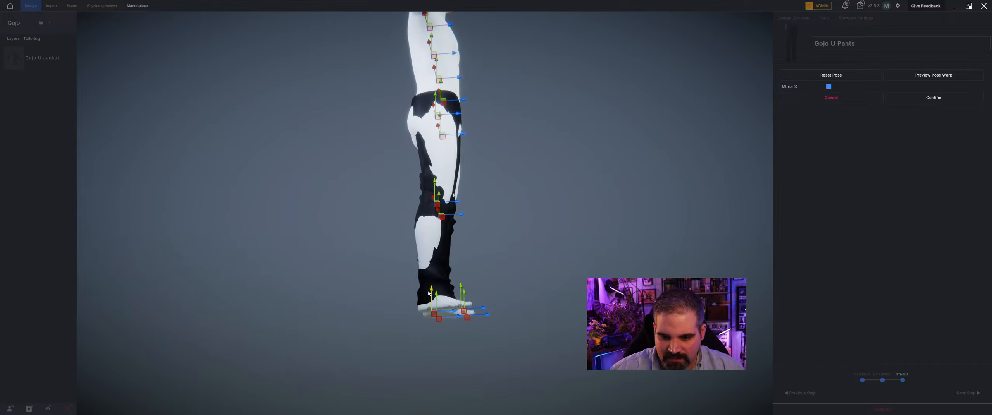
right_drag(457, 297, 463, 285)
drag(463, 284, 465, 286)
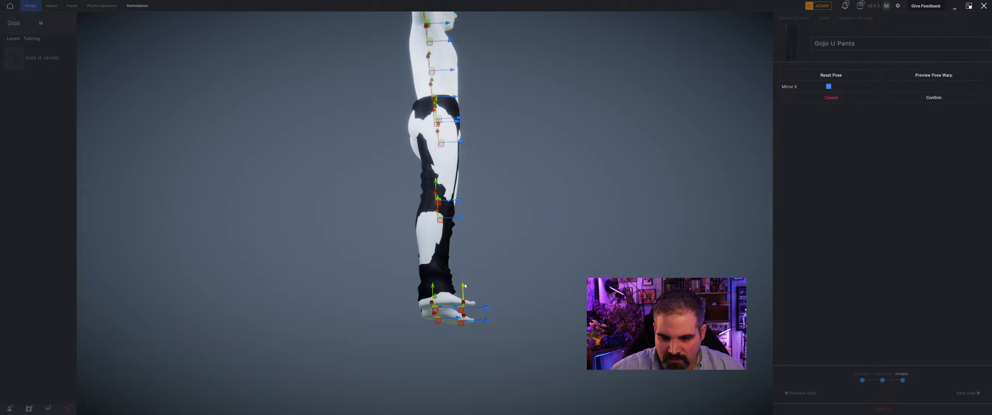
Step: Shift the ankle pose markers sideways to line up with the trouser legs, checking from front and back
right_drag(464, 286, 429, 341)
scroll(429, 341, up, 3)
middle_drag(435, 378, 423, 301)
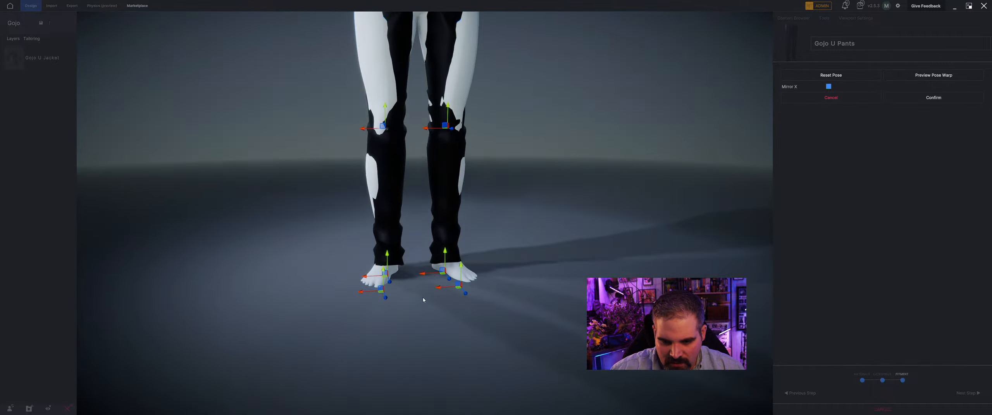
drag(369, 279, 371, 279)
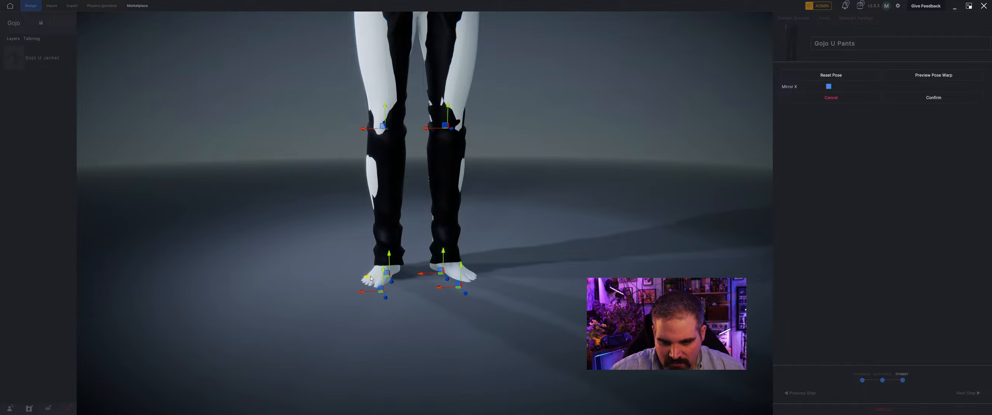
right_drag(368, 293, 519, 283)
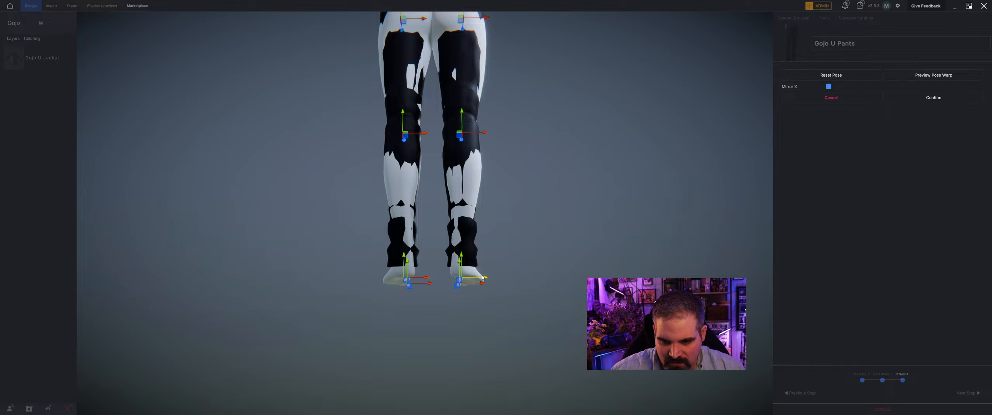
drag(482, 277, 486, 277)
Step: Preview the pose warp, confirm the pose match, and finish importing the pants onto the avatar
right_drag(488, 277, 552, 220)
scroll(554, 272, down, 3)
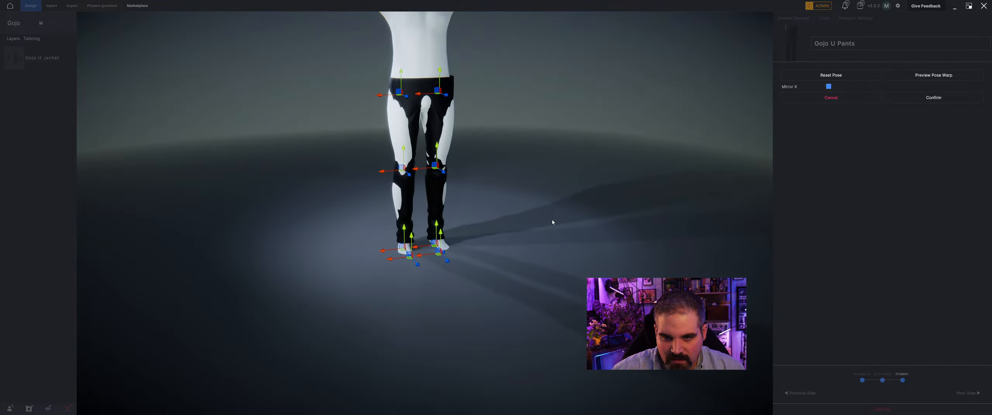
middle_drag(552, 220, 558, 254)
click(933, 75)
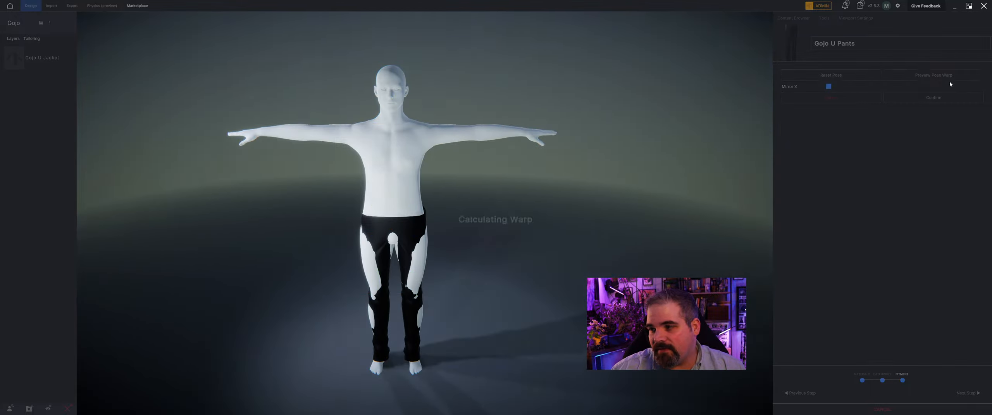
middle_drag(400, 369, 407, 307)
right_drag(383, 199, 731, 129)
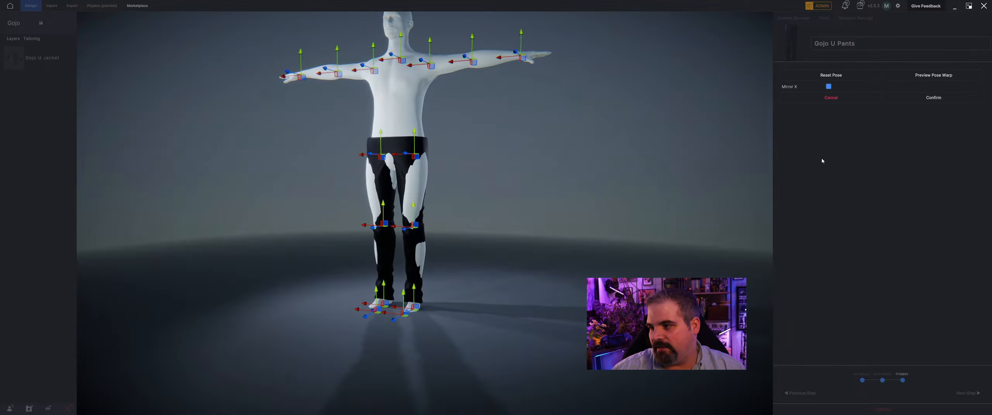
click(903, 100)
click(965, 393)
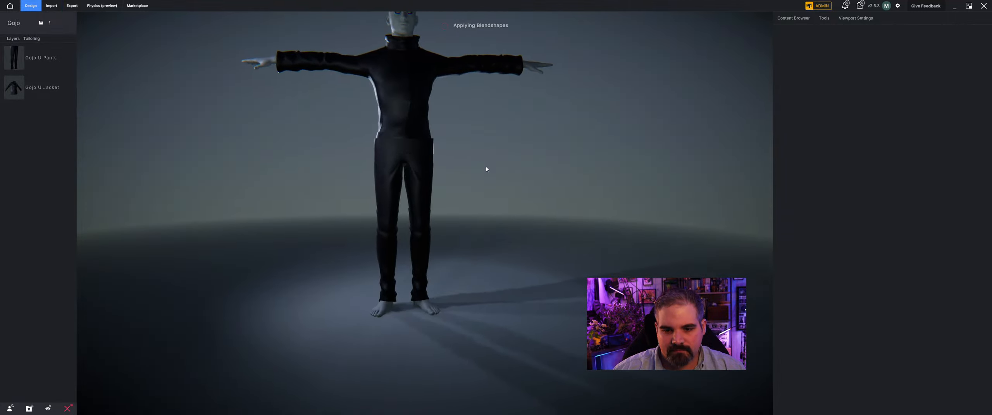
Step: Select the pants and increase their layering thickness to cover the skin showing at the back of the legs
middle_drag(487, 170, 496, 211)
mouse_move(496, 210)
mouse_down()
mouse_move(658, 221)
mouse_move(700, 198)
mouse_move(490, 207)
mouse_up()
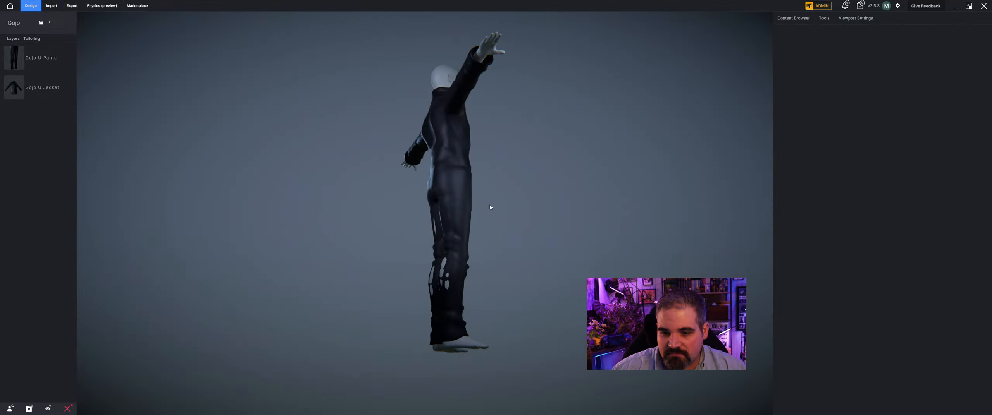
scroll(481, 205, up, 3)
click(470, 203)
drag(839, 89, 892, 90)
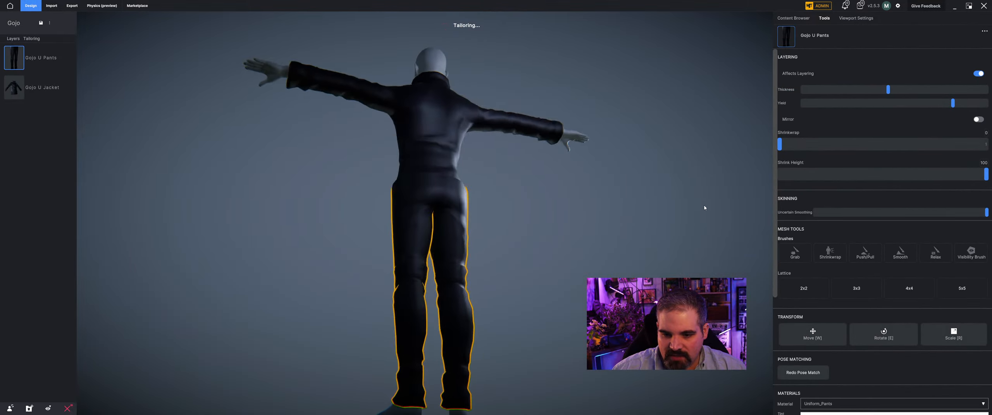
drag(704, 208, 360, 253)
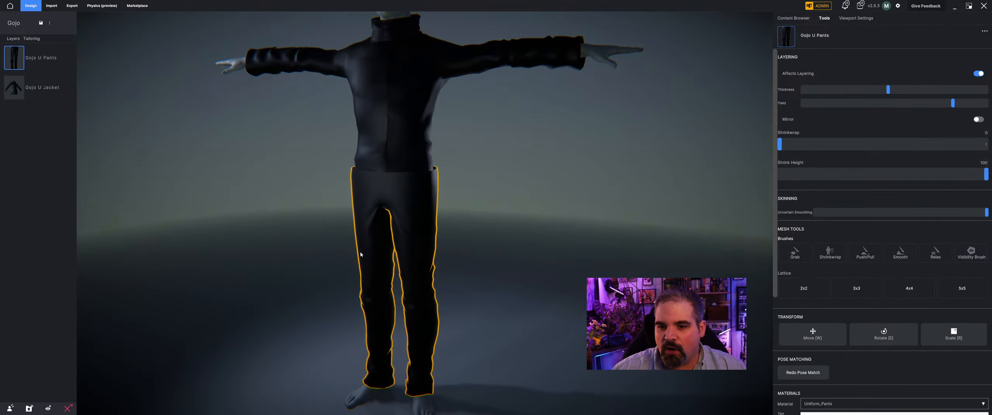
Step: Reorder the clothing layers so the Gojo U Pants sit below the Gojo U Jacket in the list
scroll(545, 201, down, 5)
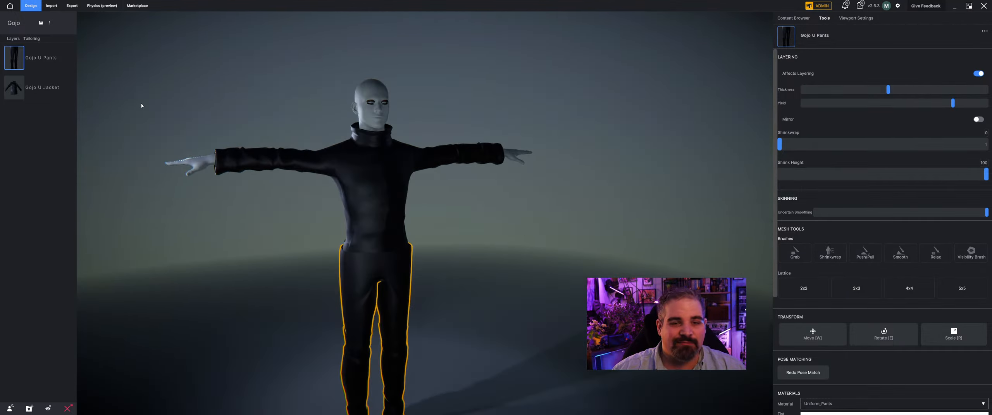
mouse_move(47, 52)
drag(34, 59, 34, 88)
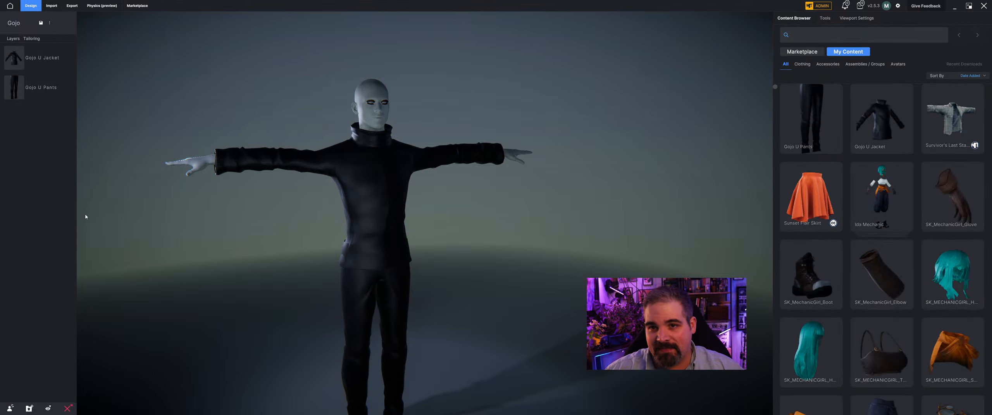
drag(133, 147, 290, 204)
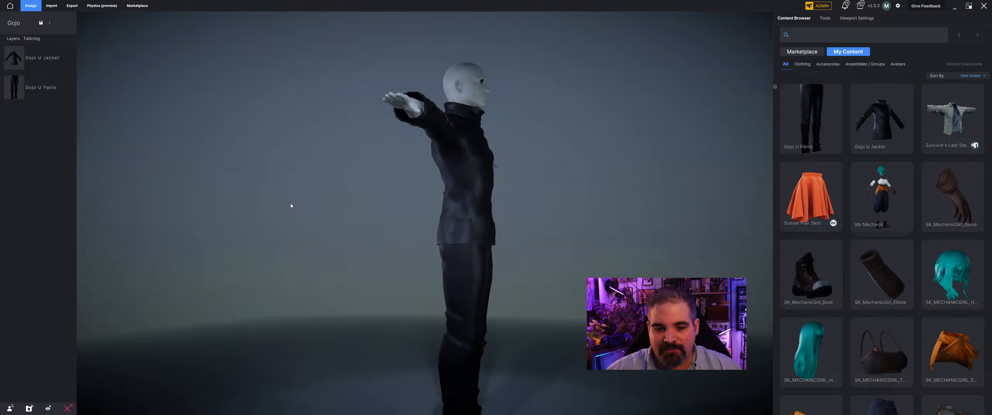
Step: Examine how the jacket's hem overlaps the pants around the waist, selecting each garment in turn
drag(561, 261, 435, 174)
click(434, 177)
click(434, 210)
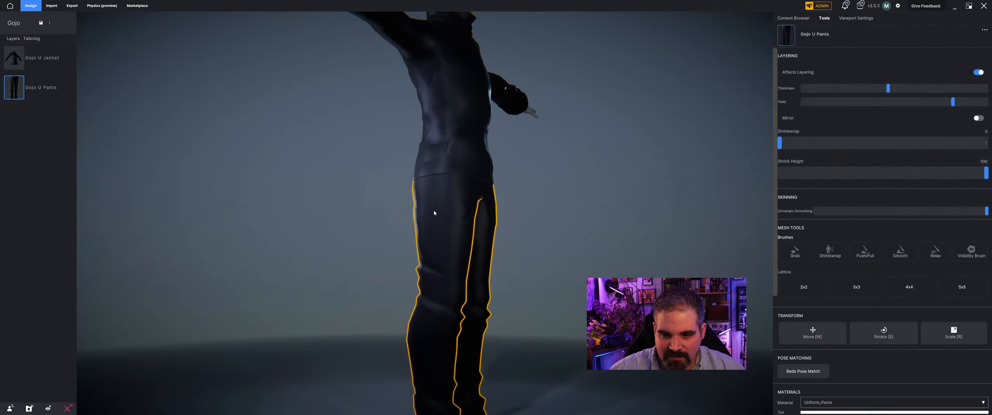
click(432, 161)
scroll(431, 161, up, 3)
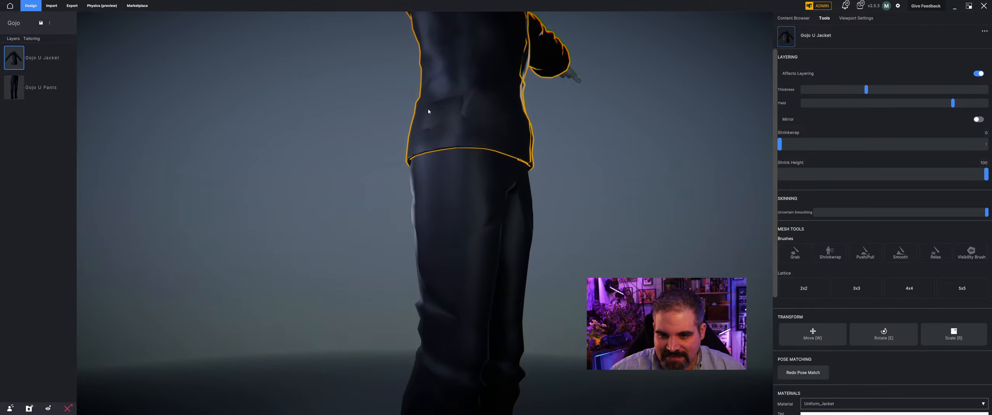
drag(428, 110, 453, 127)
scroll(346, 123, up, 2)
middle_drag(349, 117, 351, 123)
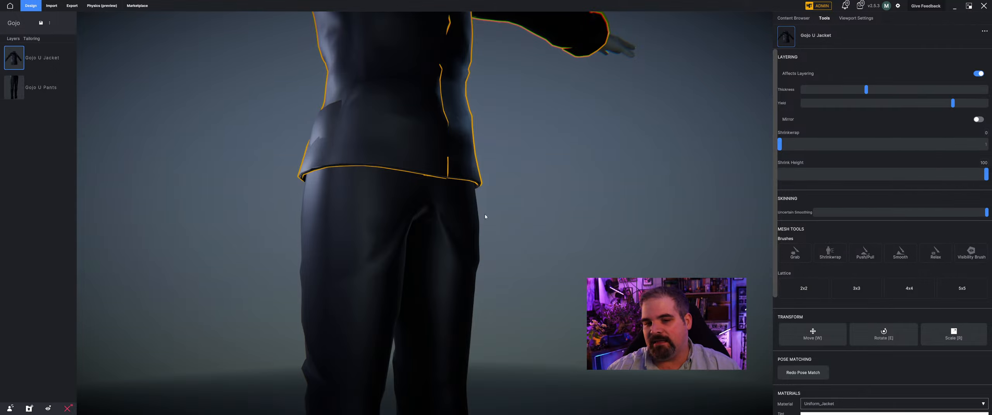
click(381, 229)
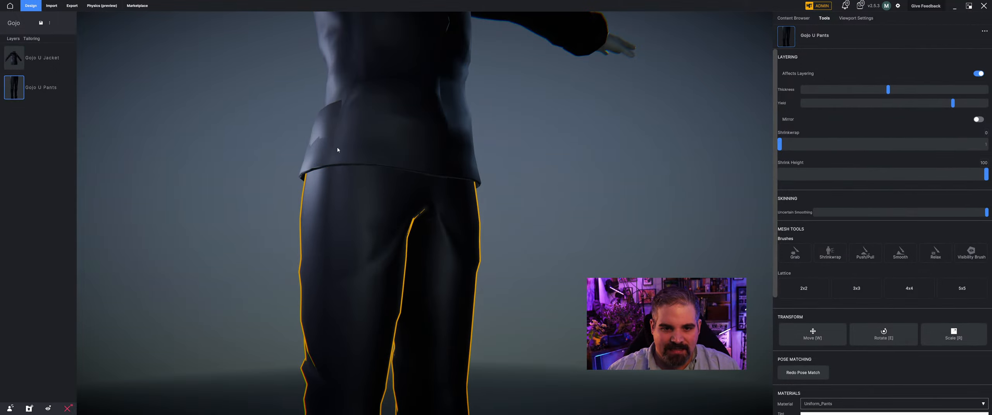
click(358, 118)
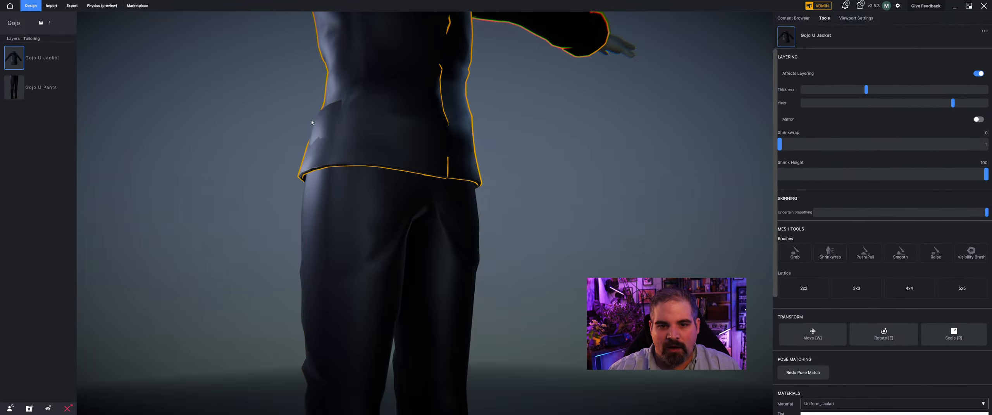
mouse_move(376, 125)
middle_down()
mouse_move(399, 116)
mouse_move(392, 131)
middle_up()
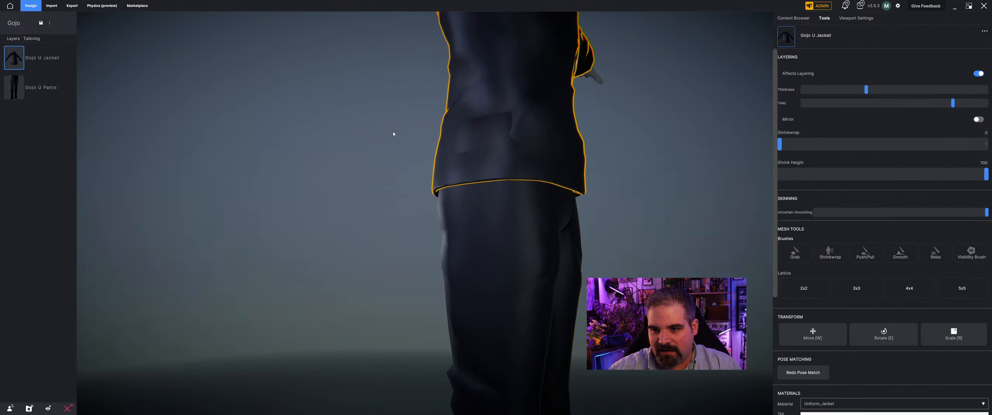
Step: Sculpt the layered jacket with the Push/Pull brush around its lower side and hem over the pants, and confirm the sculpt
click(865, 253)
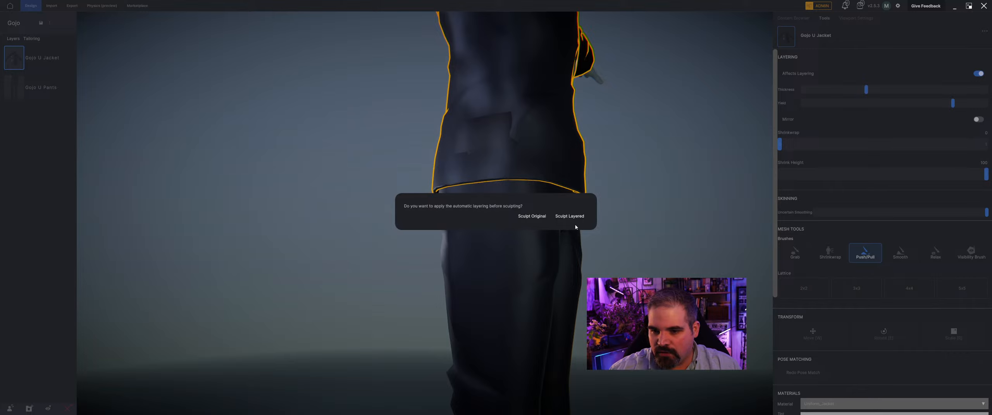
click(562, 218)
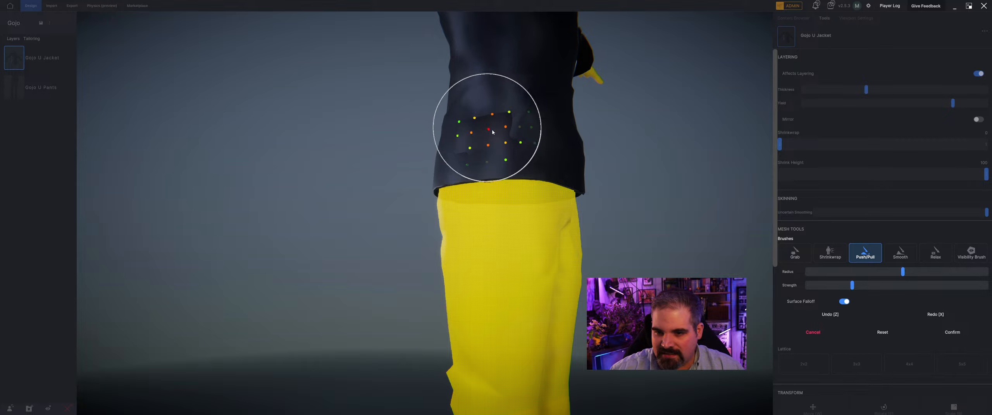
mouse_move(523, 227)
right_down()
mouse_move(470, 194)
mouse_move(446, 196)
right_up()
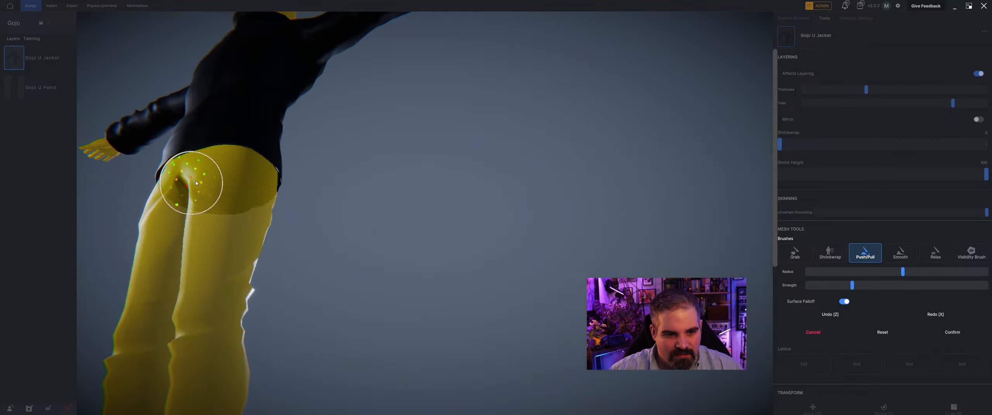
mouse_move(191, 184)
right_down()
mouse_move(250, 215)
mouse_move(416, 221)
mouse_move(427, 166)
right_up()
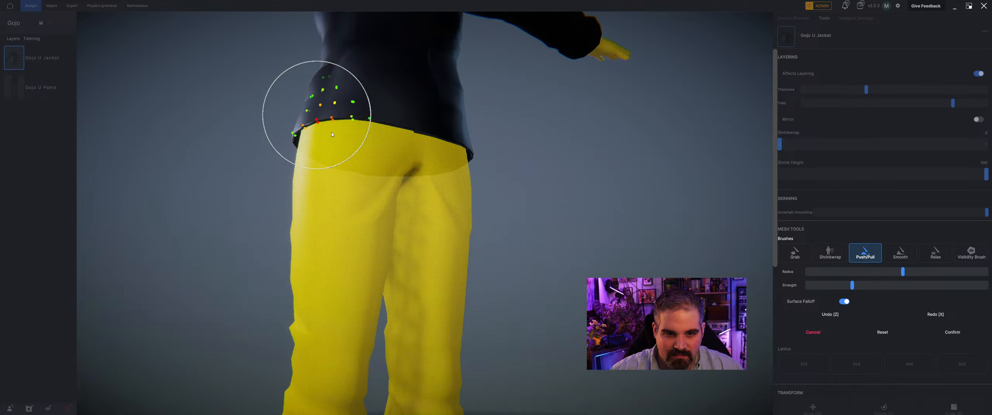
right_drag(310, 116, 283, 111)
mouse_move(193, 119)
right_down()
mouse_move(135, 111)
mouse_move(215, 150)
right_up()
right_drag(351, 158, 321, 143)
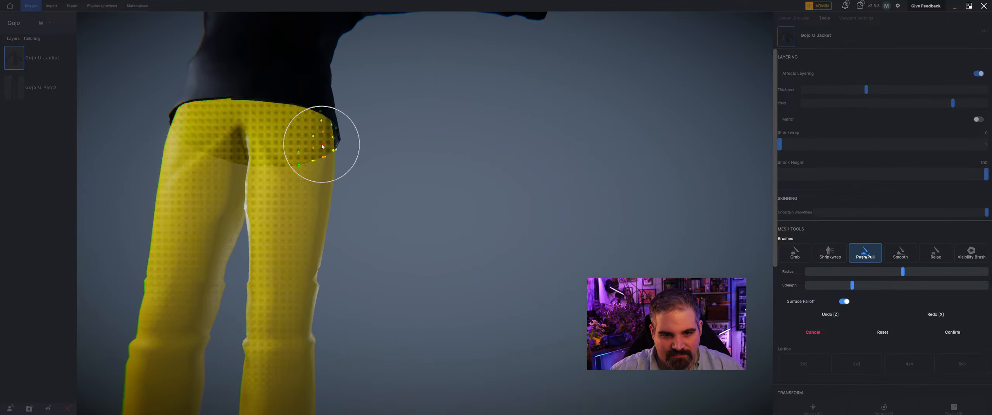
right_drag(204, 121, 286, 143)
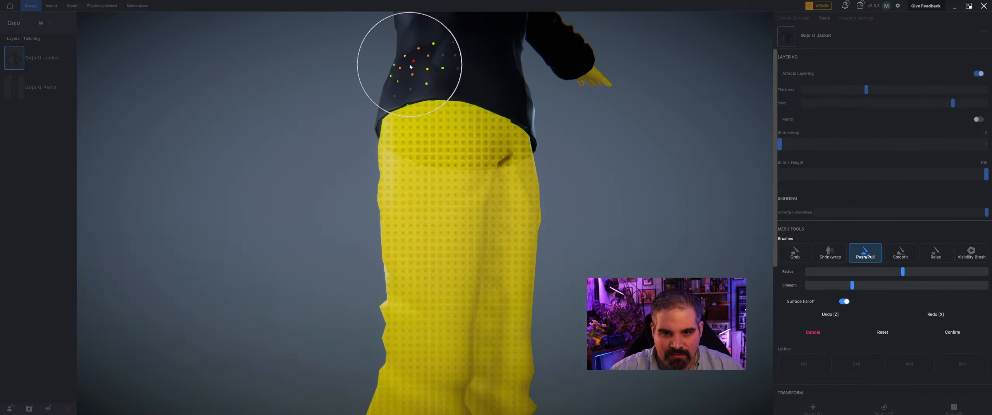
right_drag(410, 64, 397, 99)
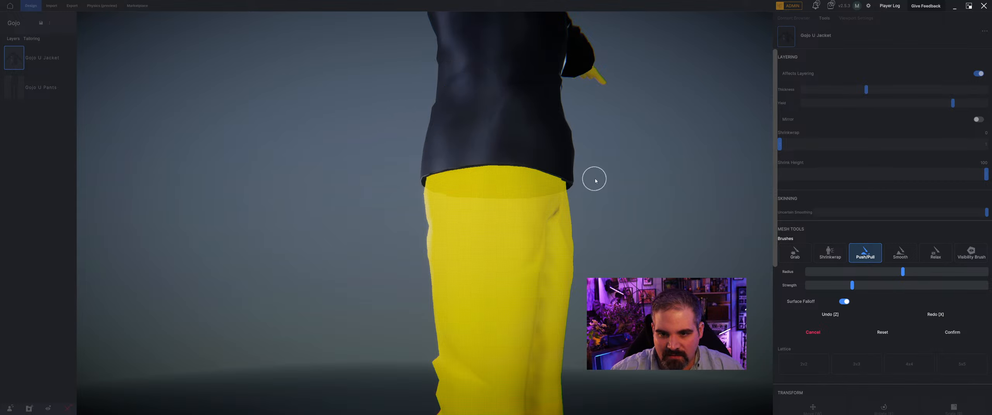
mouse_move(518, 176)
right_down()
mouse_move(514, 239)
mouse_move(512, 187)
right_up()
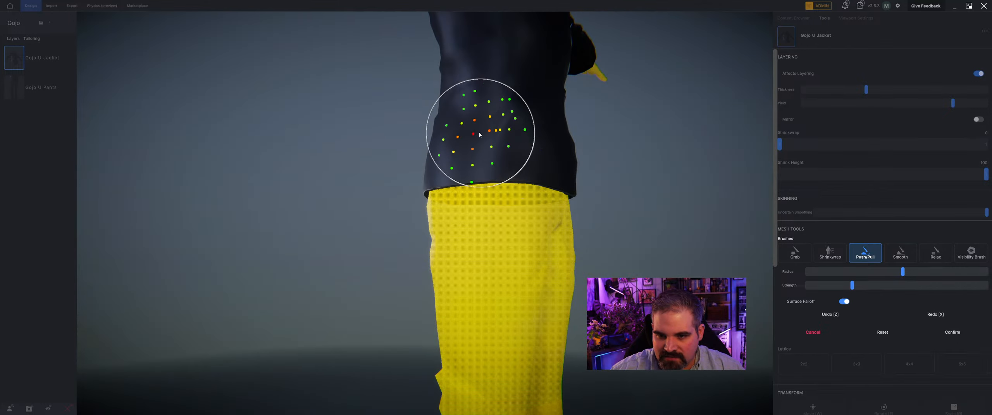
right_drag(478, 129, 586, 217)
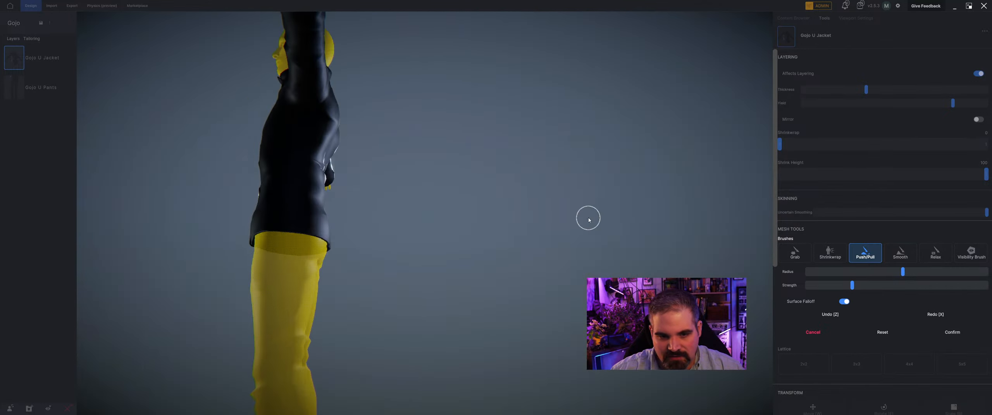
click(952, 333)
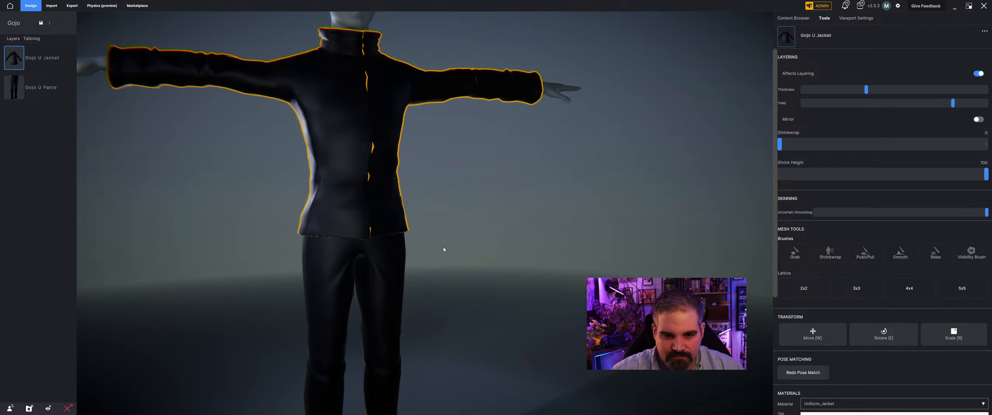
right_drag(465, 241, 504, 225)
click(482, 196)
scroll(472, 181, down, 4)
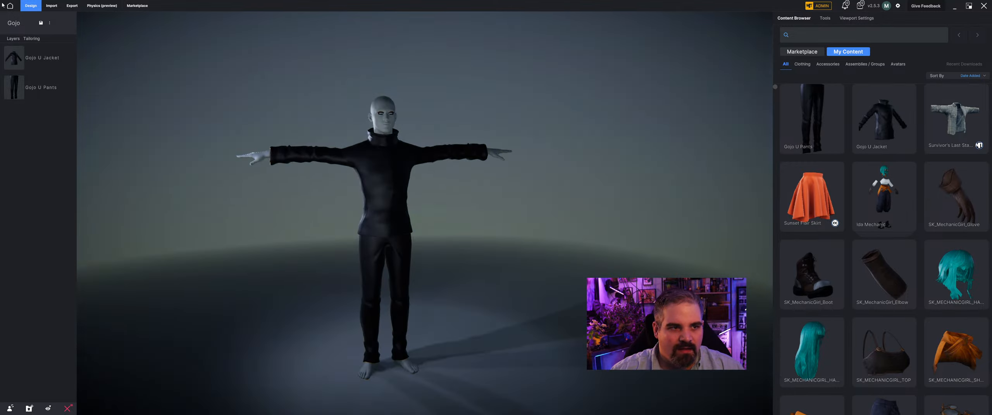
Step: Import Gojo Hair Up.fbx from the Satoru Gojo folder as a cloth/accessory item
click(55, 6)
click(815, 53)
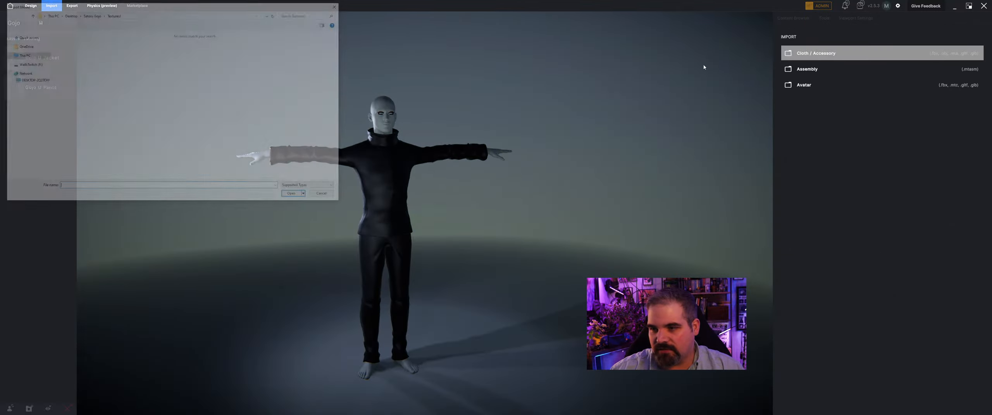
click(87, 15)
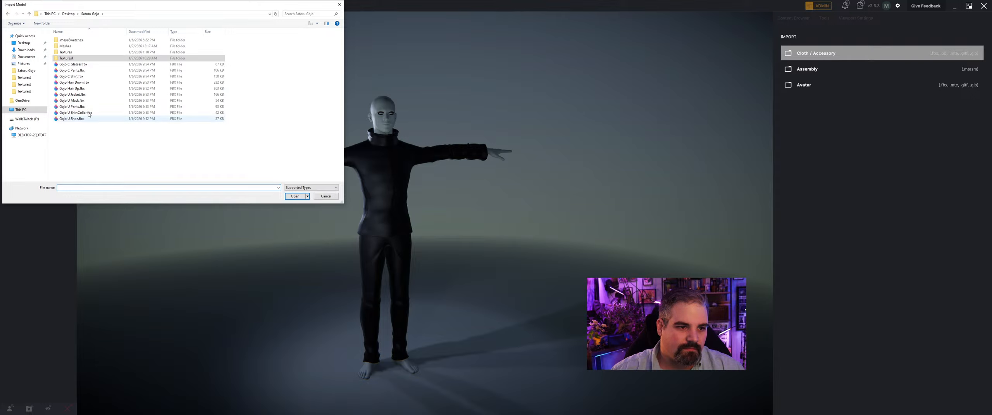
click(72, 88)
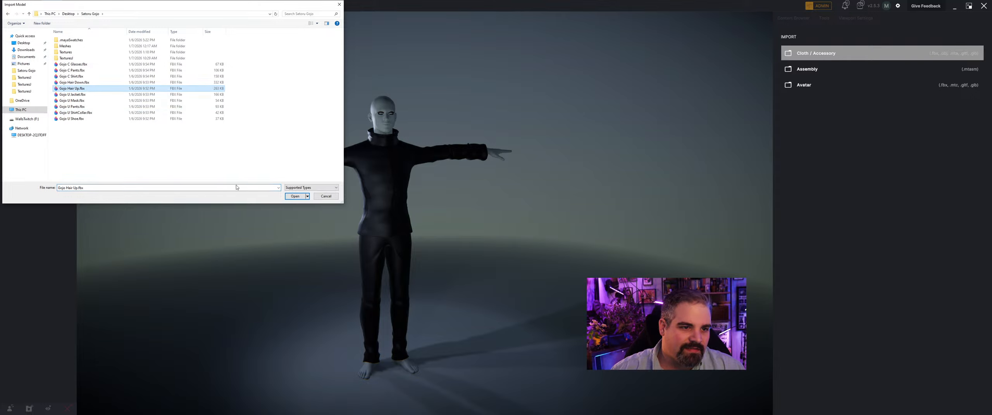
click(295, 196)
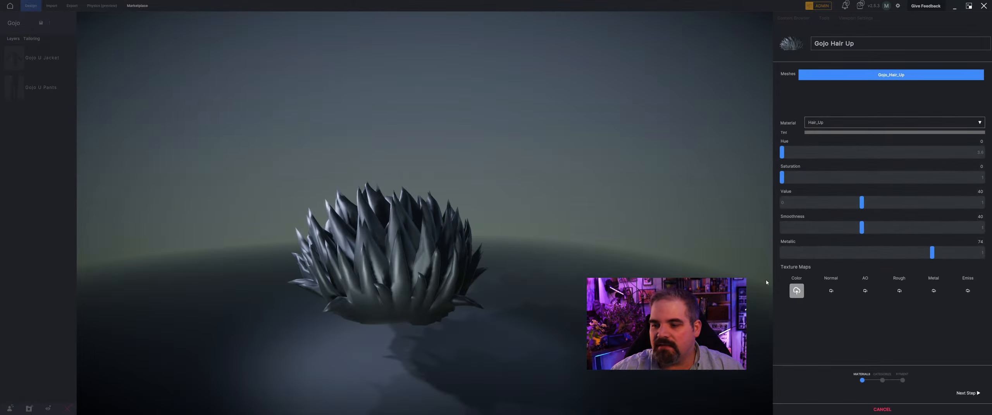
Step: Load the hair color texture into the hair material, raise its Value to 100, and lower Metallic to 6
double_click(70, 58)
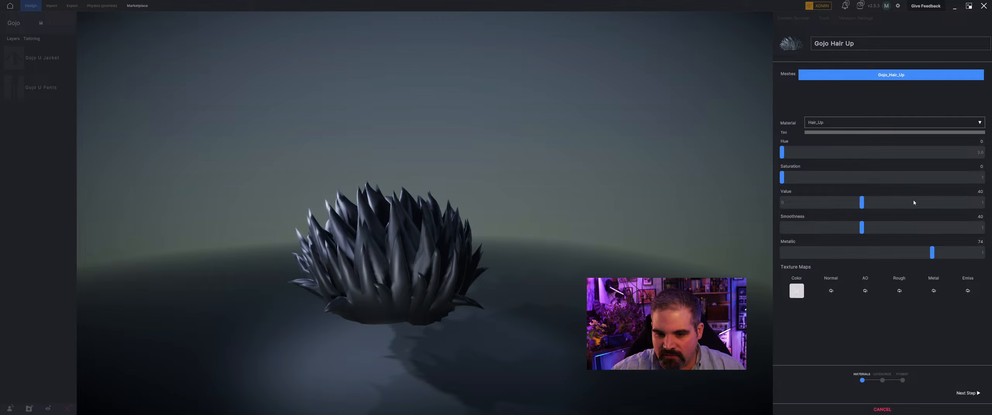
drag(869, 203, 983, 202)
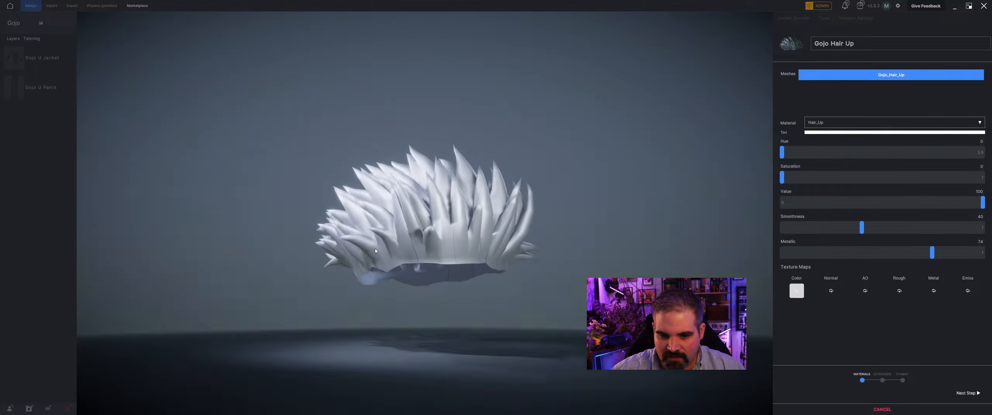
drag(931, 256, 824, 253)
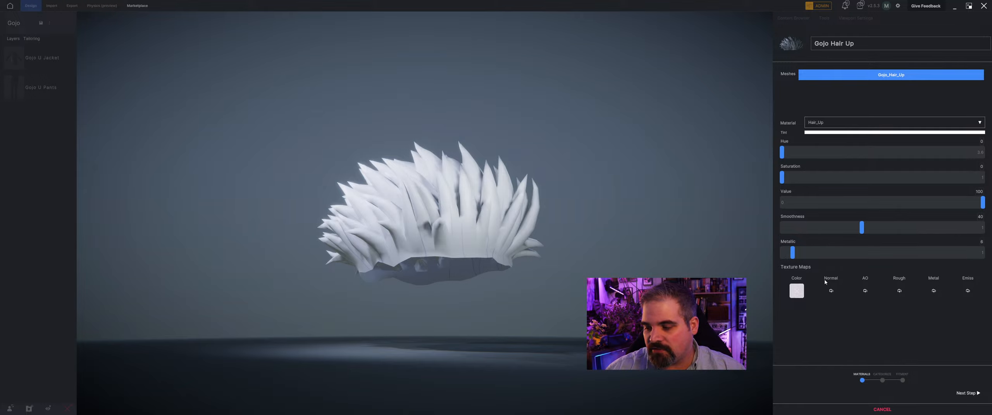
Step: Try the mask normal texture in the hair material's Normal map slot and clear it again
click(830, 291)
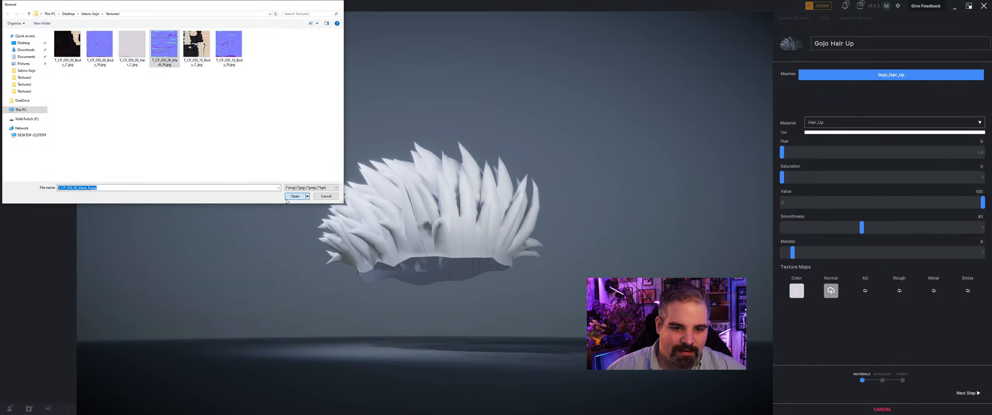
click(287, 199)
drag(295, 220, 487, 252)
click(830, 291)
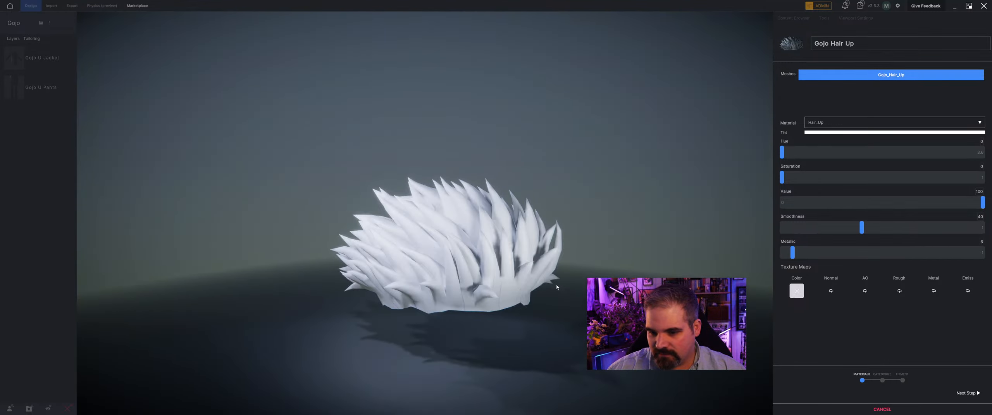
Step: Categorize the item as Hair with Keep Source Dimensions enabled, and proceed to the fitment stage
drag(557, 284, 484, 228)
click(976, 392)
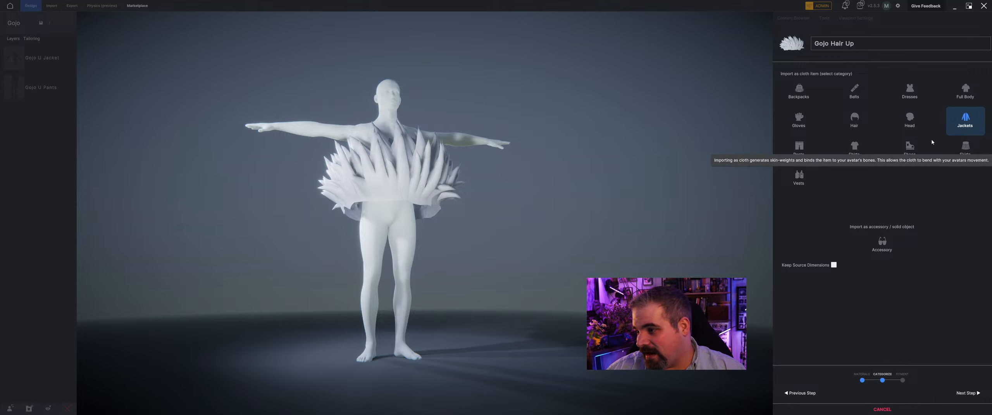
click(914, 121)
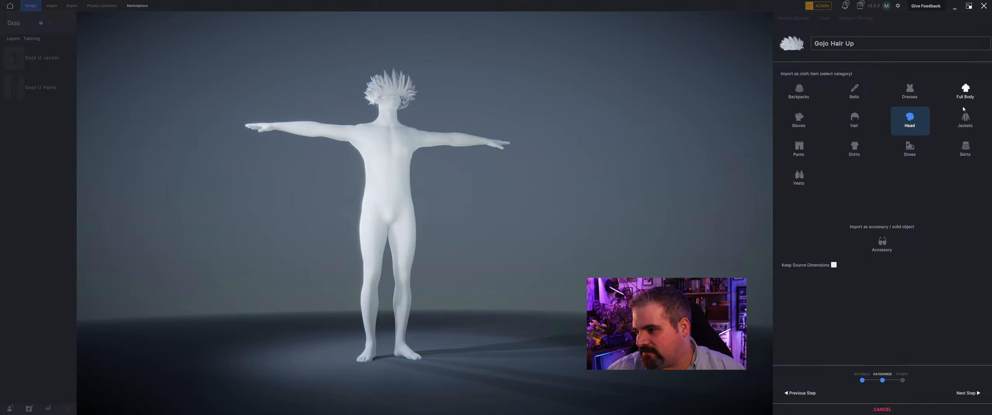
click(855, 119)
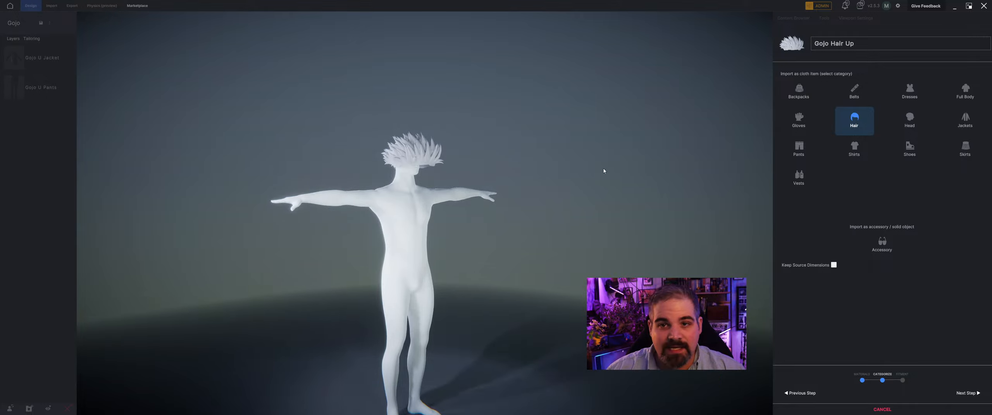
scroll(603, 171, up, 5)
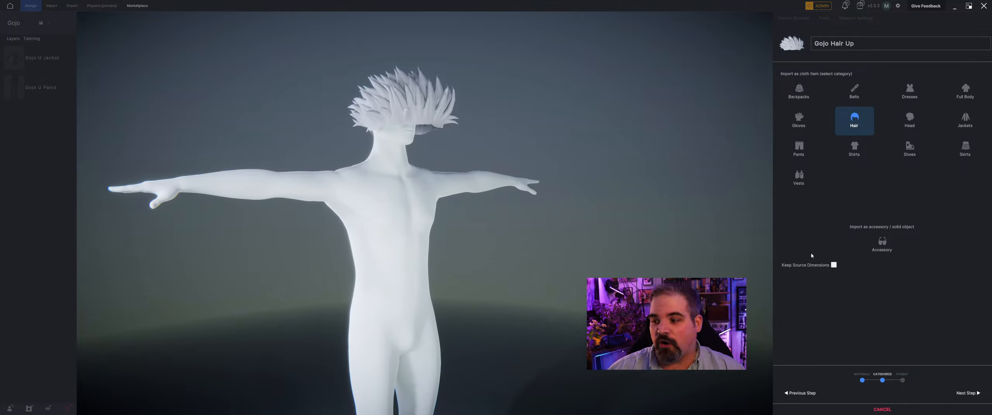
click(834, 265)
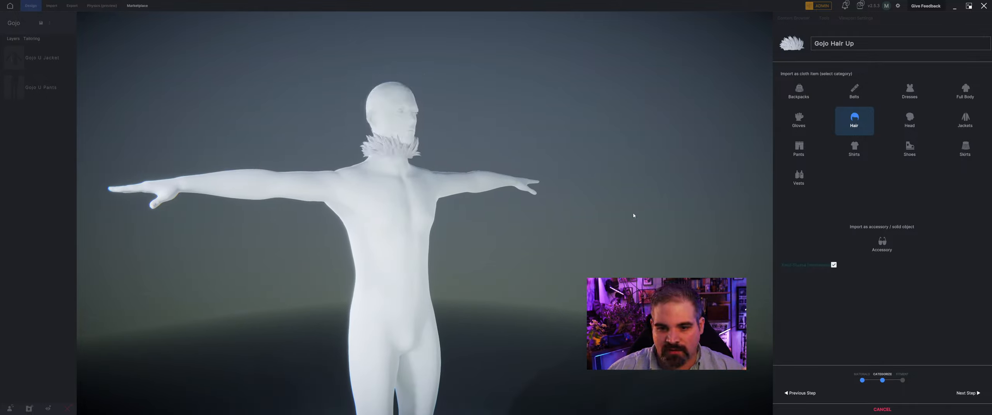
click(966, 395)
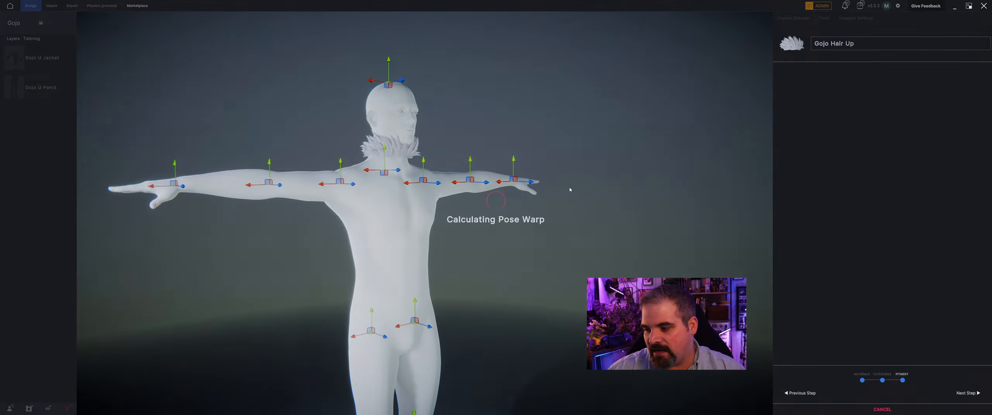
Step: Move the hair up from the neck onto the top of the avatar's head and scale it up uniformly
key(w)
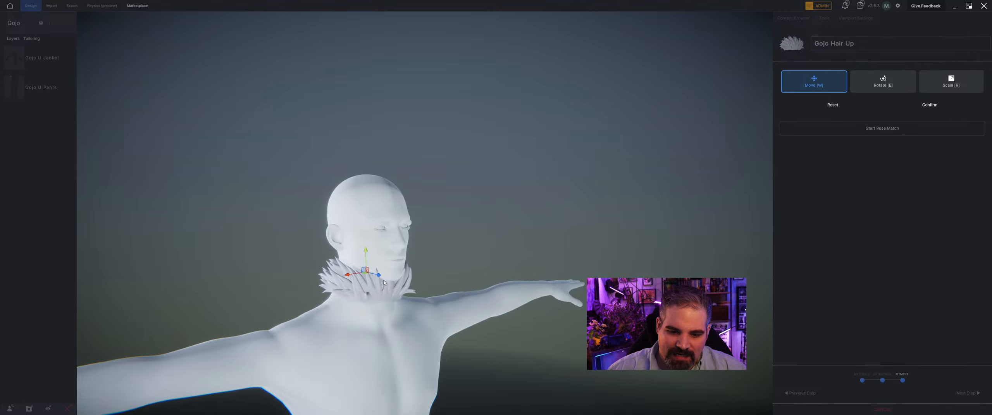
drag(365, 254, 365, 150)
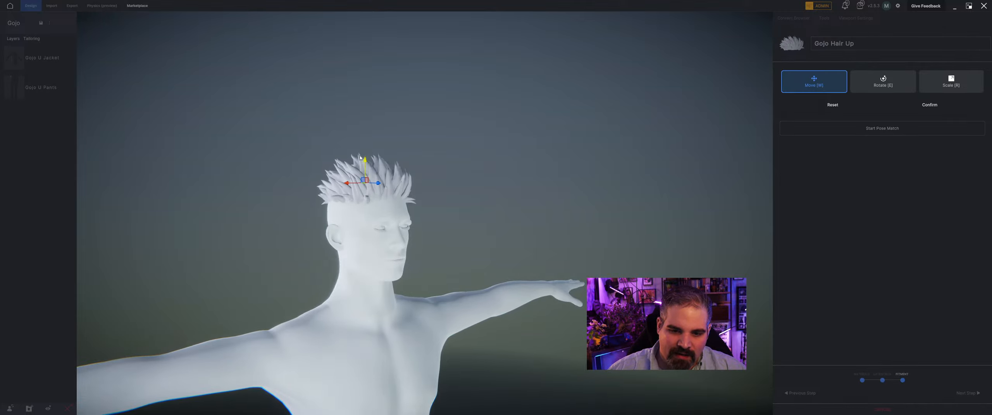
middle_drag(395, 165, 397, 165)
key(r)
drag(493, 142, 505, 138)
middle_drag(505, 138, 488, 90)
Step: Shift the hair backward to center it over the skull and lower it toward the scalp
key(w)
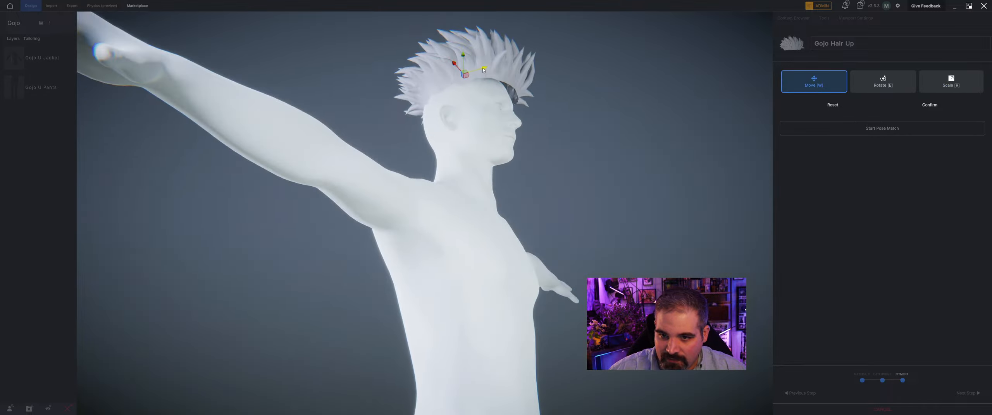
drag(483, 70, 457, 78)
key(r)
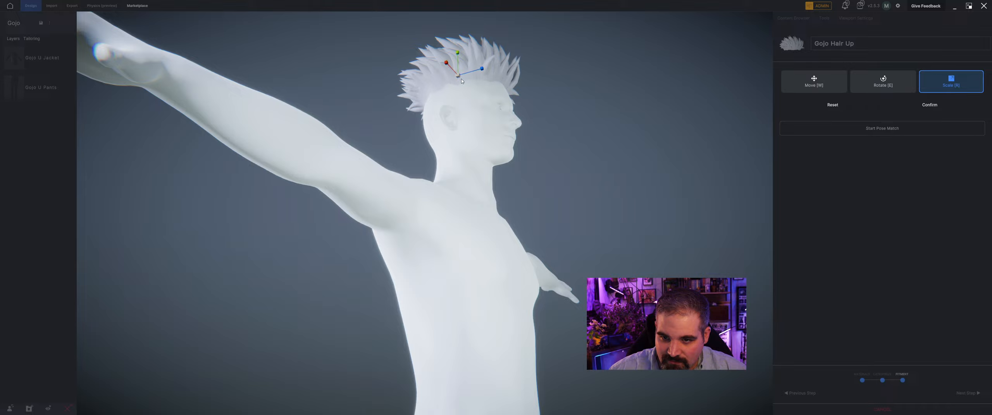
middle_drag(461, 81, 321, 215)
scroll(275, 148, up, 3)
key(w)
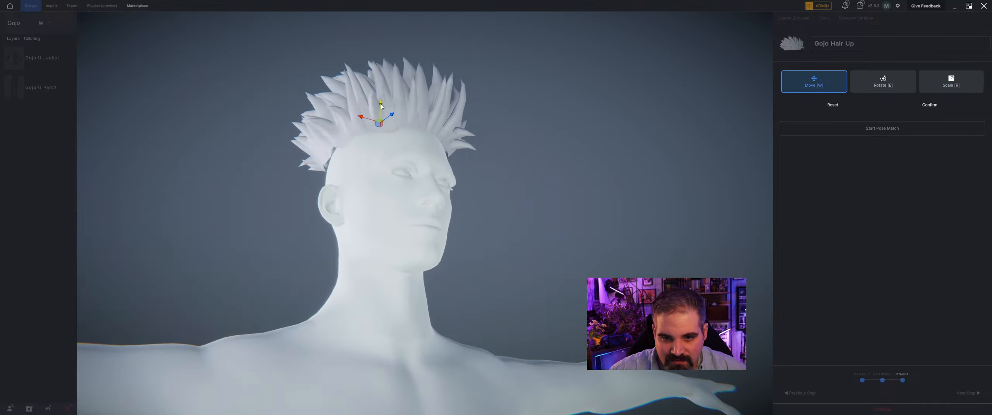
drag(381, 107, 396, 121)
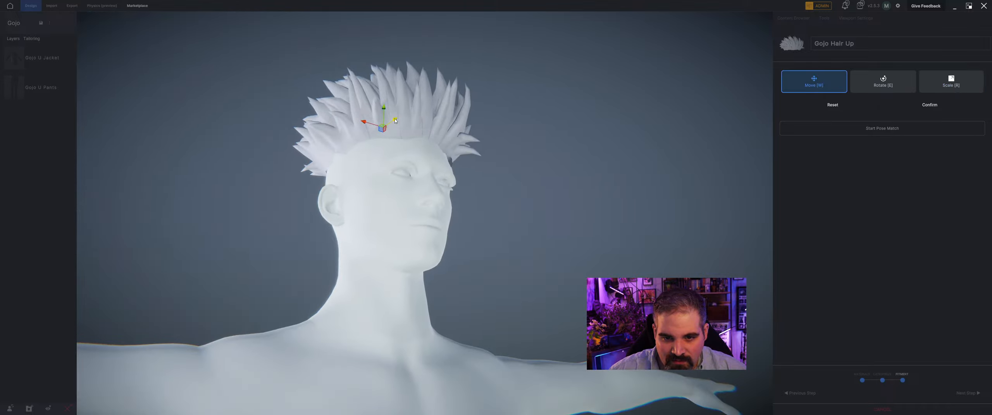
Step: Scale the hair up slightly and uniformly, and shift it a little toward the back of the skull
middle_drag(395, 120, 416, 123)
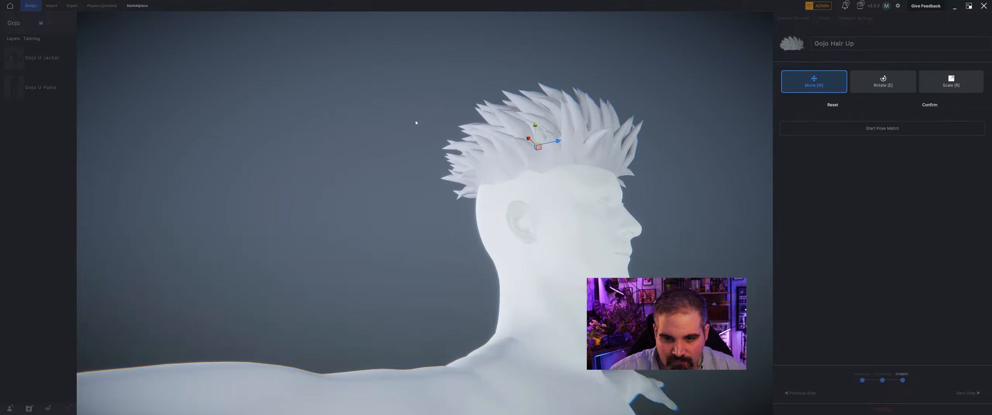
key(r)
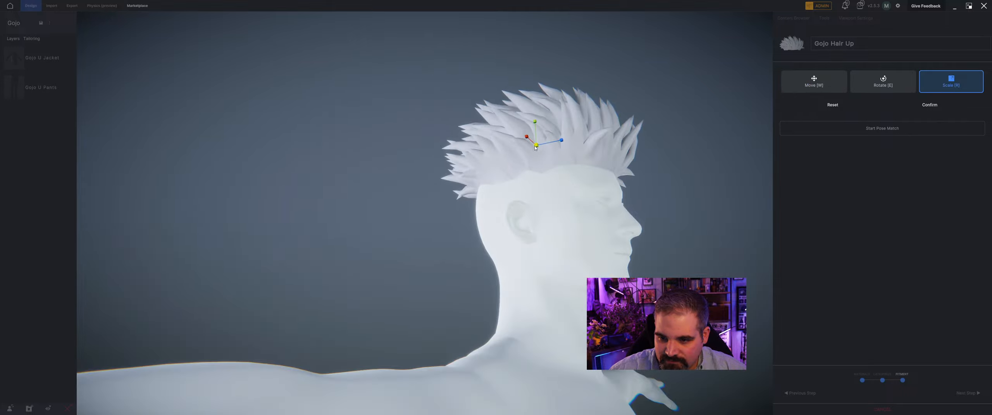
drag(535, 146, 537, 134)
key(w)
drag(556, 148, 551, 146)
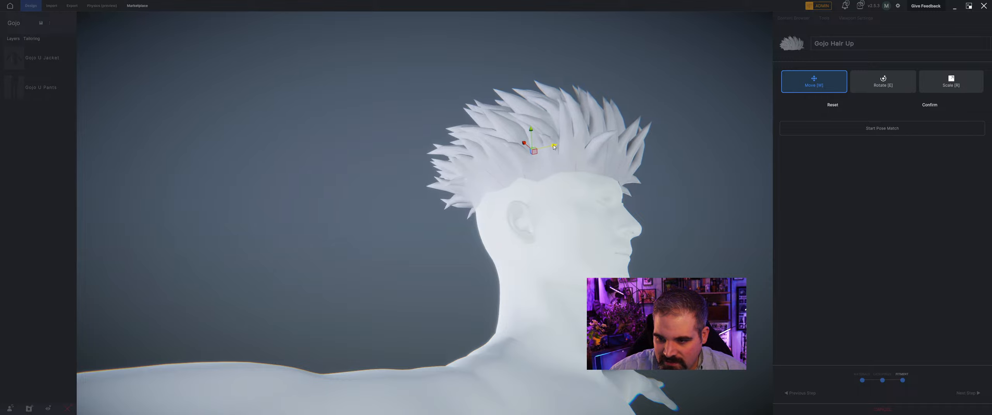
Step: Tilt the hair slightly so it follows the slope of the avatar's head
middle_drag(554, 147, 465, 155)
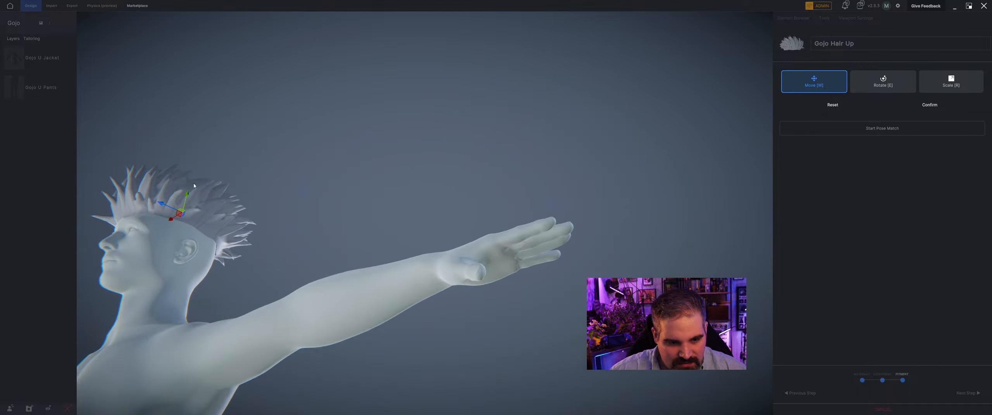
key(e)
drag(161, 224, 167, 206)
key(w)
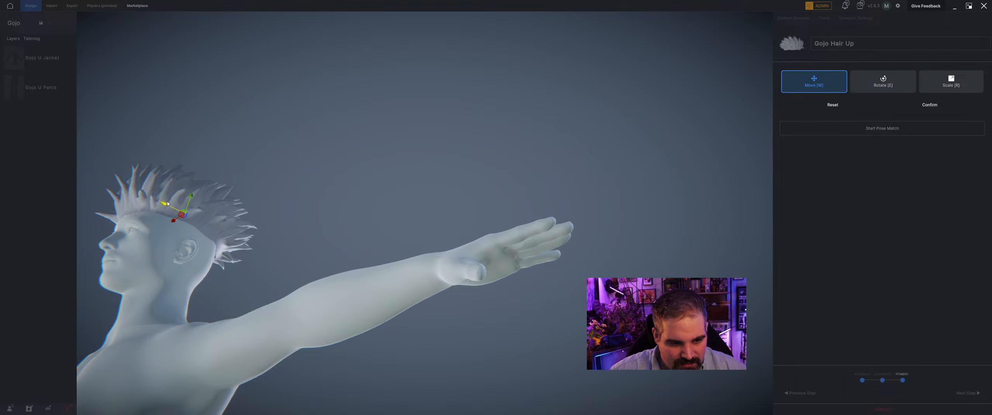
Step: Narrow the hair from side to side and nudge it slightly backward over the skull
middle_drag(167, 205, 273, 203)
scroll(222, 219, down, 5)
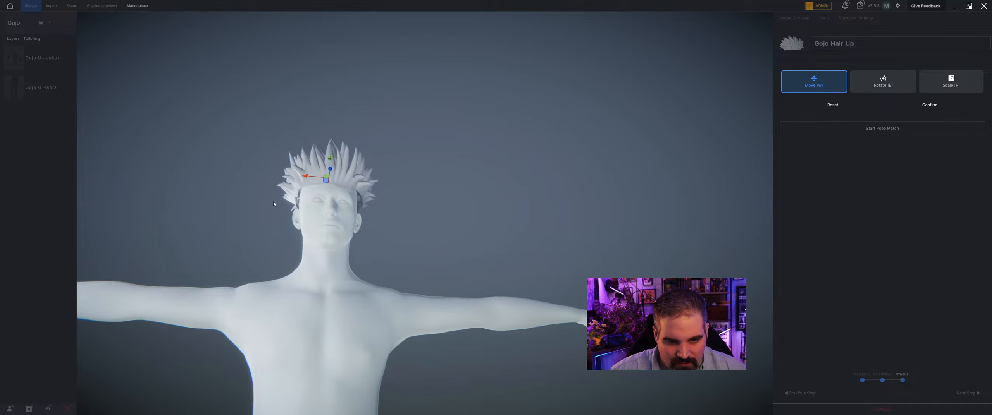
scroll(275, 182, up, 3)
key(r)
drag(269, 164, 277, 164)
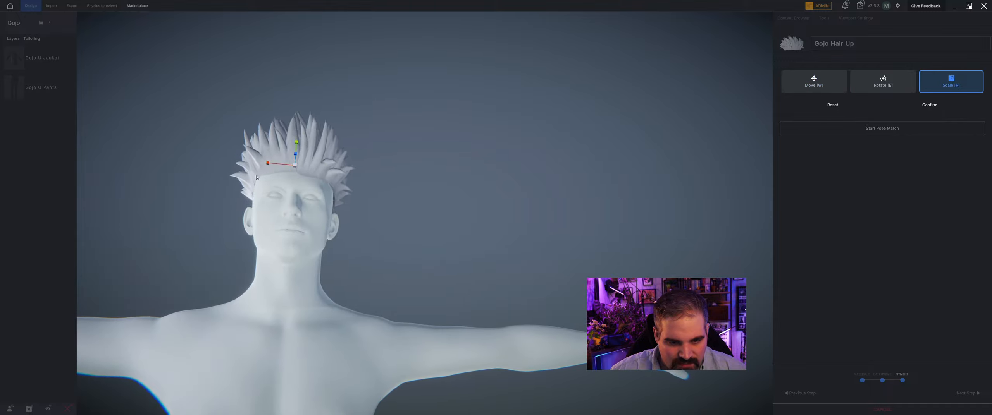
middle_drag(277, 165, 317, 181)
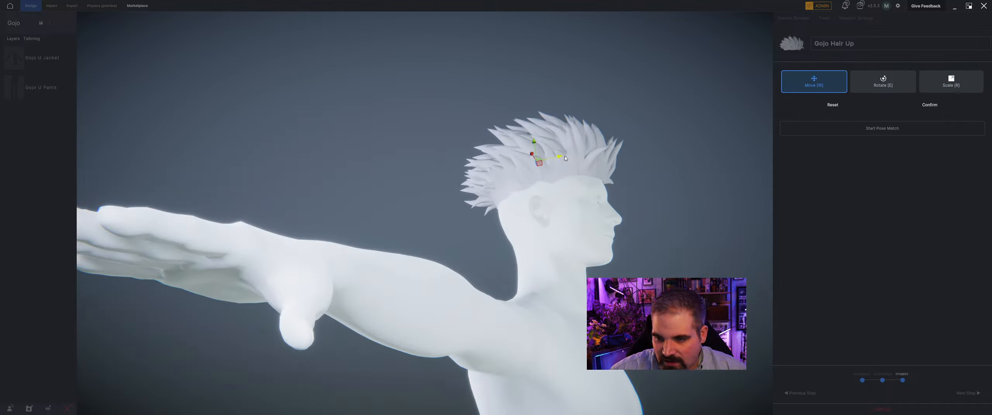
drag(563, 158, 561, 159)
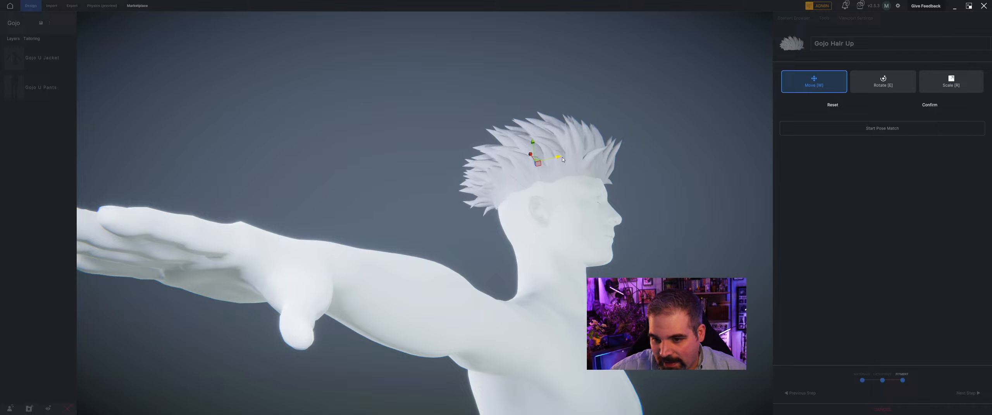
Step: Check the hair from the side and front, confirm its placement, and finish the fitment
middle_drag(563, 158, 180, 194)
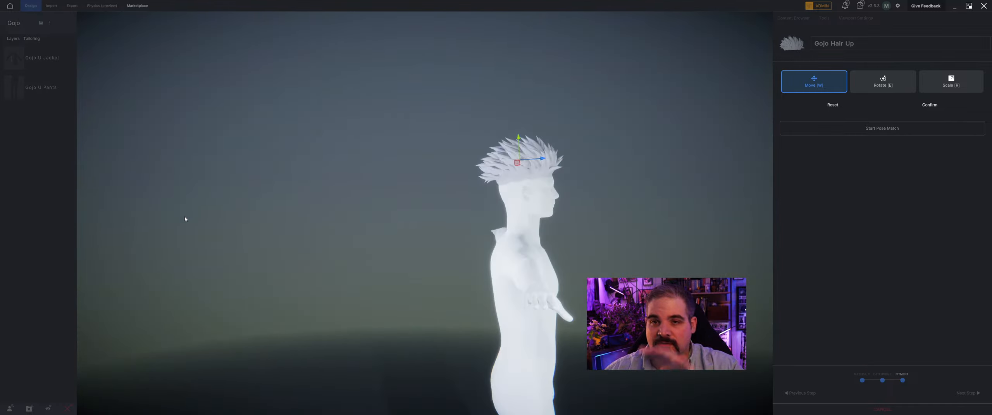
middle_drag(339, 195, 507, 206)
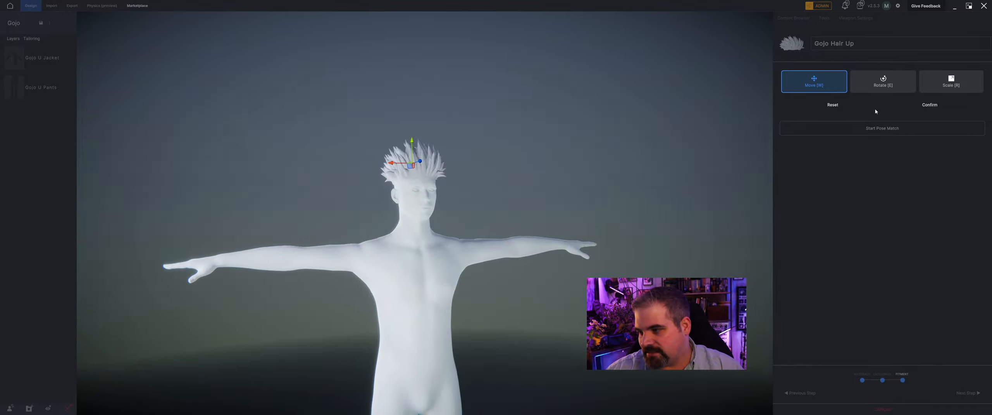
click(922, 105)
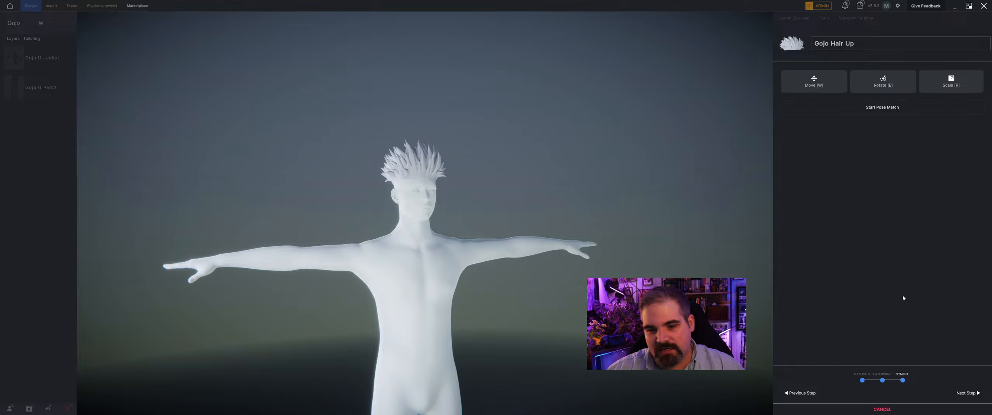
click(966, 393)
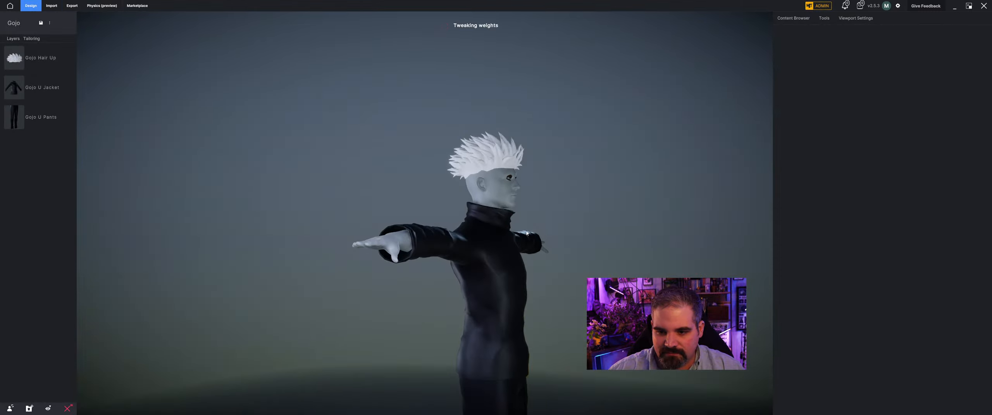
Step: Set the Shrinkwrap of the fitted hair to 31, then deselect the item and check the full avatar
click(448, 151)
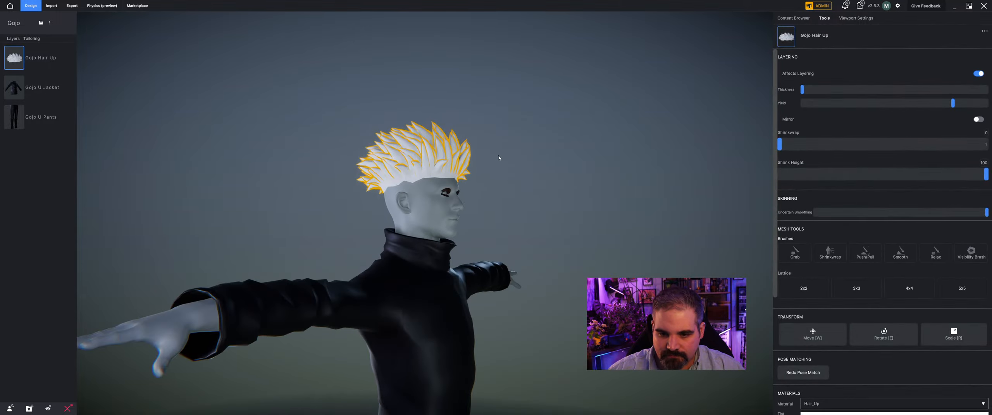
drag(499, 158, 394, 144)
scroll(399, 145, up, 4)
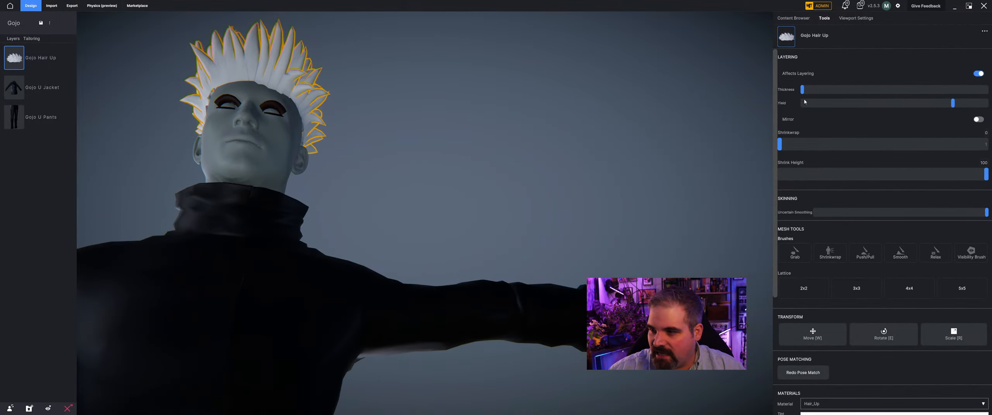
drag(789, 147, 844, 144)
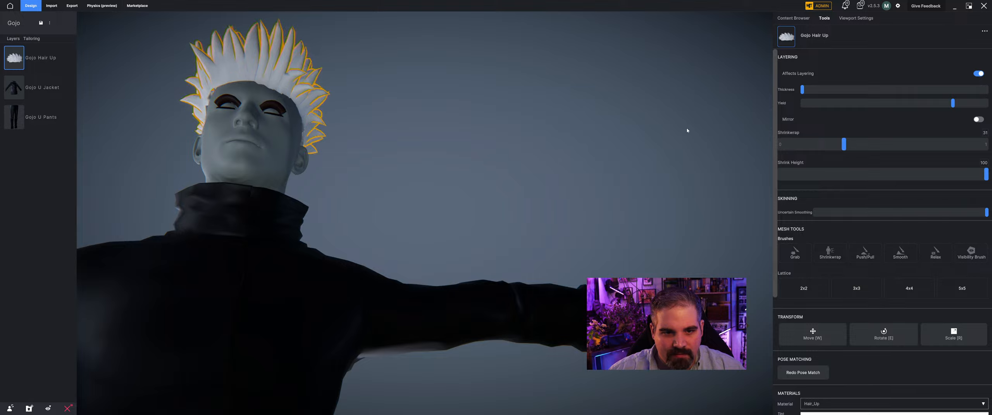
drag(401, 117, 707, 130)
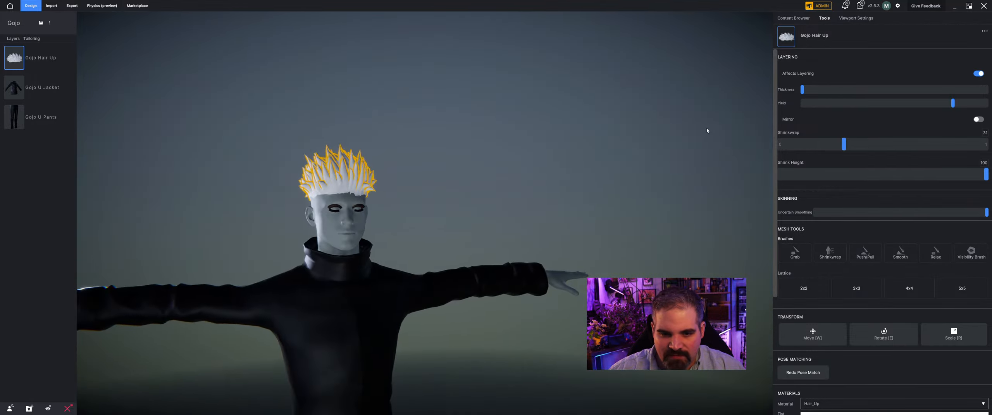
click(421, 173)
drag(326, 173, 404, 172)
scroll(404, 151, down, 5)
mouse_move(515, 144)
mouse_down()
mouse_move(478, 142)
mouse_move(514, 143)
mouse_up()
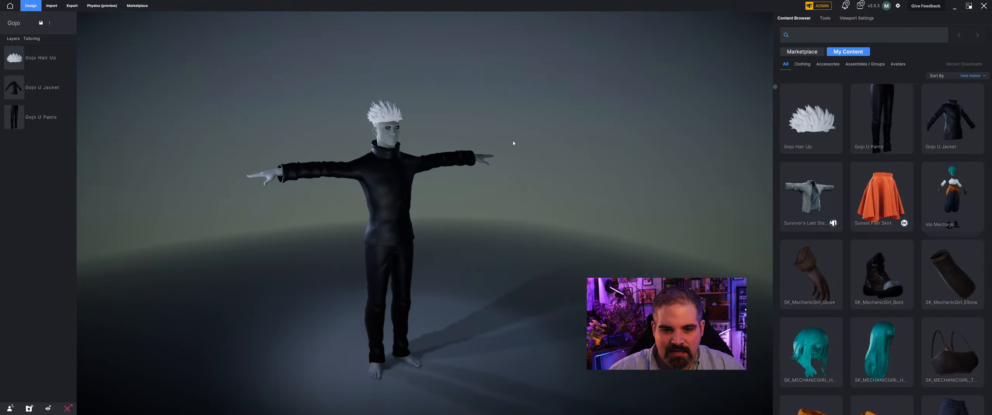
Step: Import the Gojo U Mask.fbx model as a Cloth / Accessory item
click(60, 6)
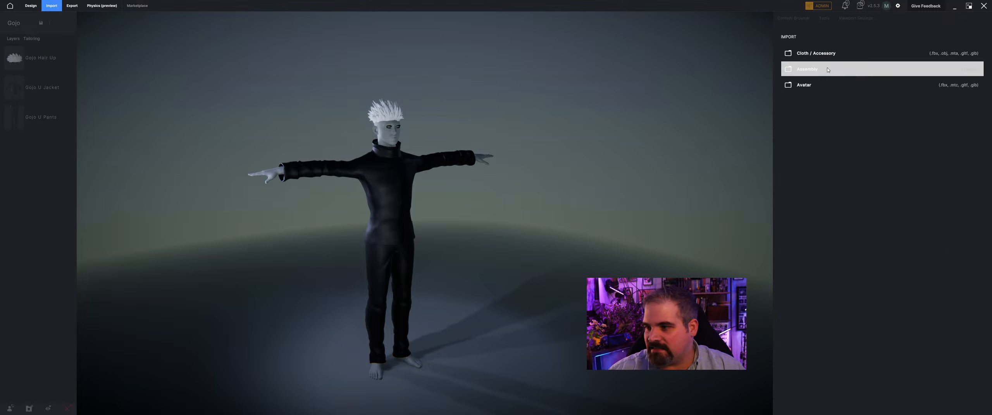
click(815, 53)
click(100, 14)
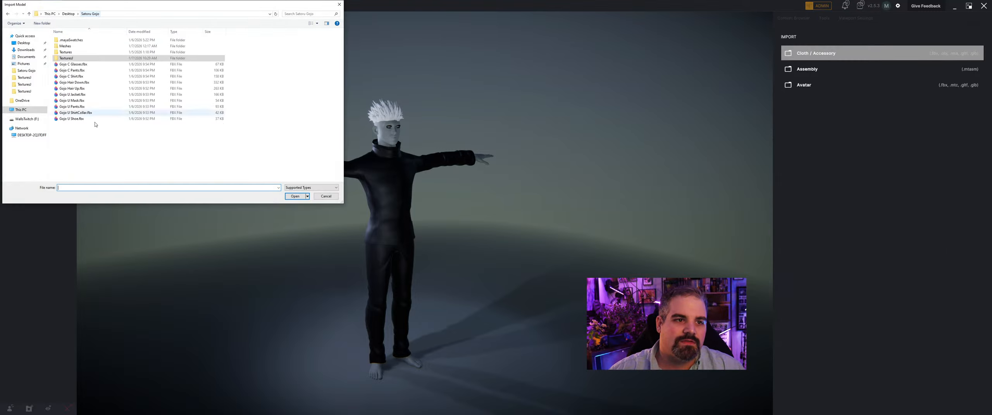
click(93, 101)
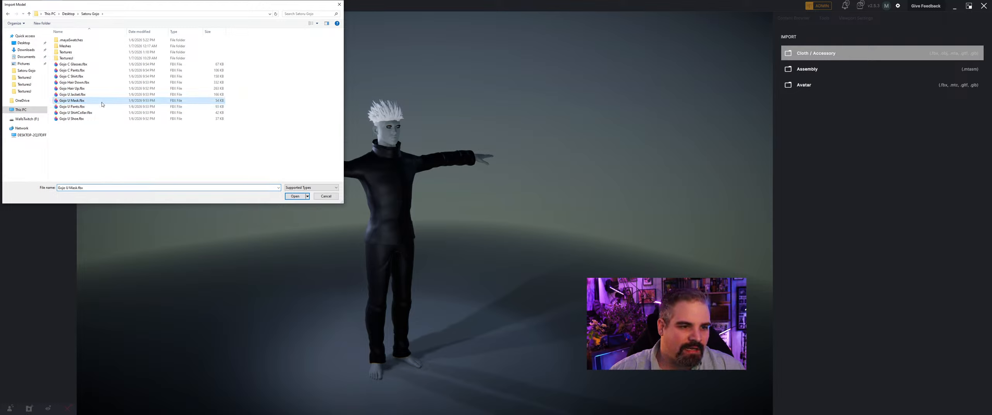
click(295, 196)
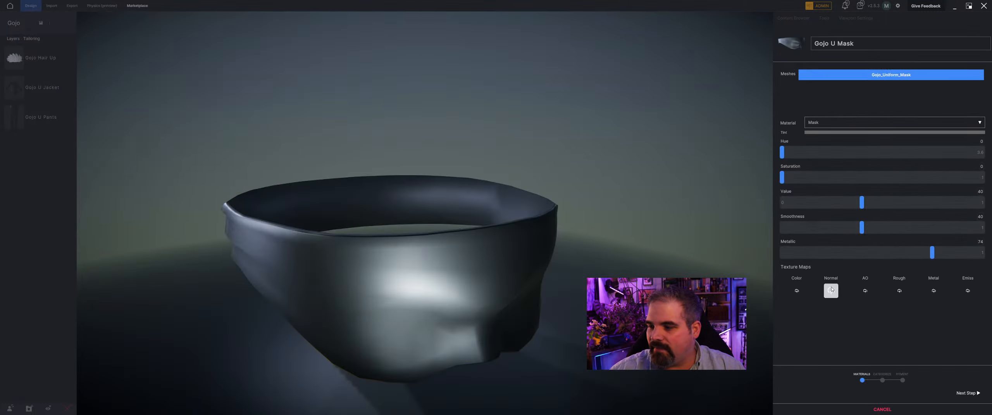
Step: Assign the body texture ending in 00_Body_C.jpg as the mask material's Color map
click(797, 290)
double_click(113, 58)
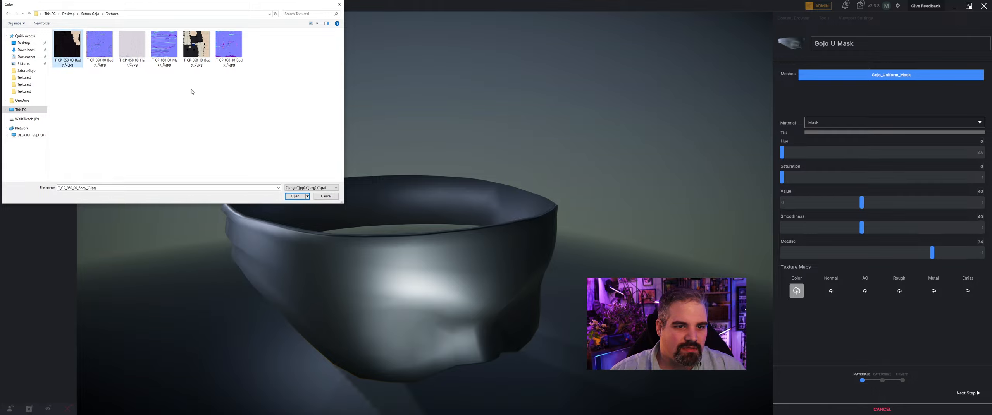
click(295, 196)
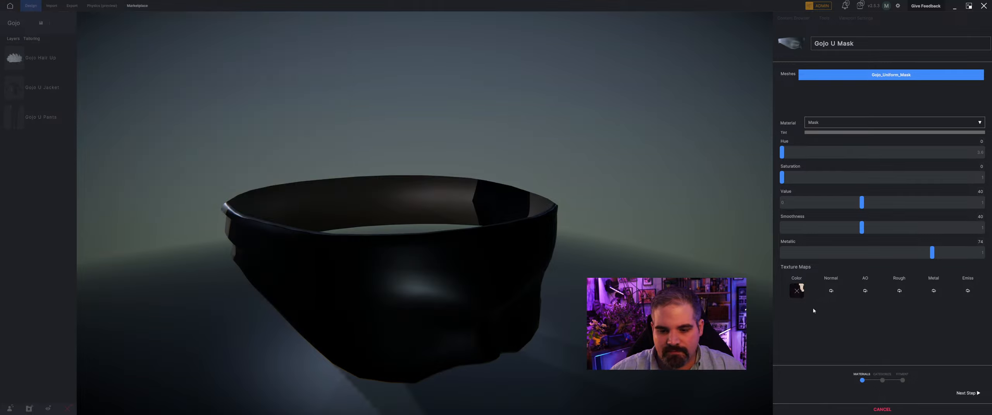
Step: Try the texture ending in 00_Mask_N.jpg as the mask material's Normal map and clear it again
click(831, 290)
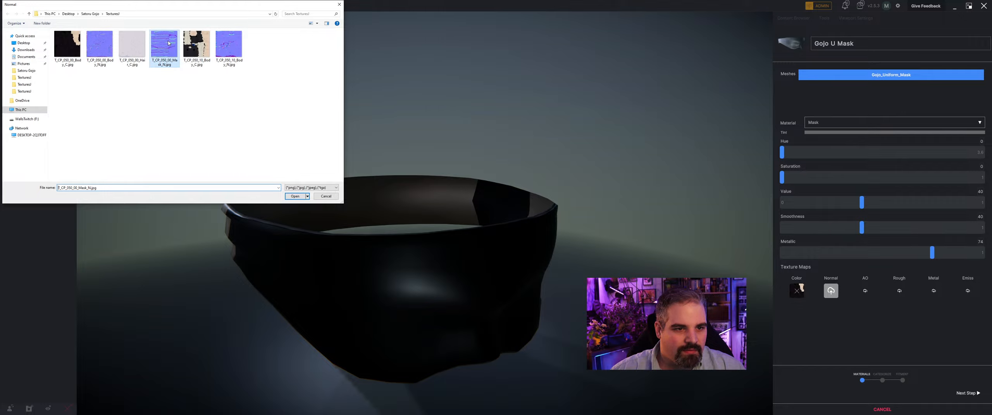
click(296, 196)
drag(349, 252, 527, 275)
scroll(504, 326, down, 2)
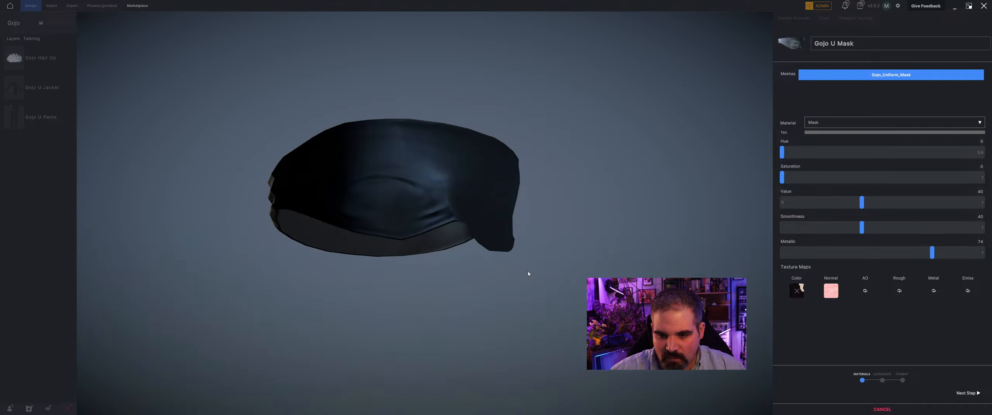
click(835, 291)
click(837, 289)
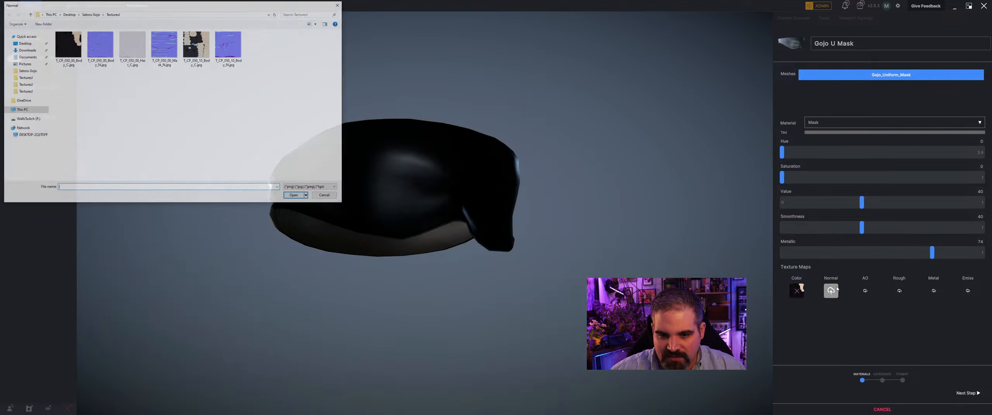
click(332, 198)
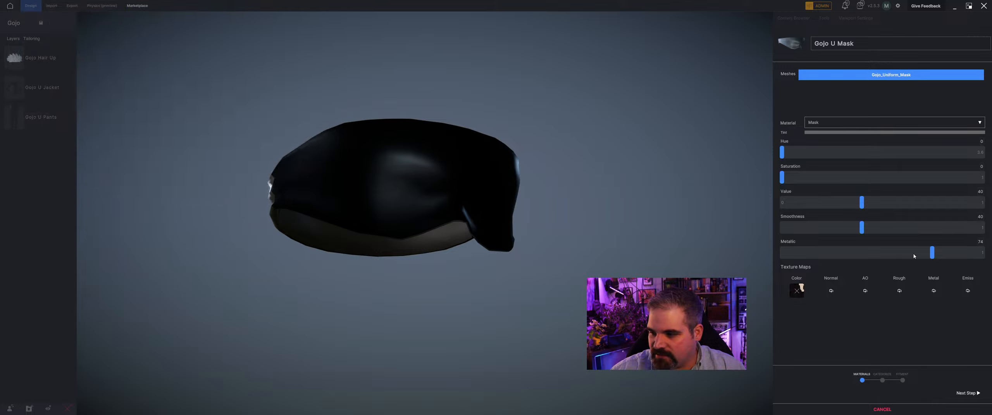
Step: Set the mask material's Metallic to 0 and assign the mask normal texture to its Normal map
drag(932, 253, 792, 282)
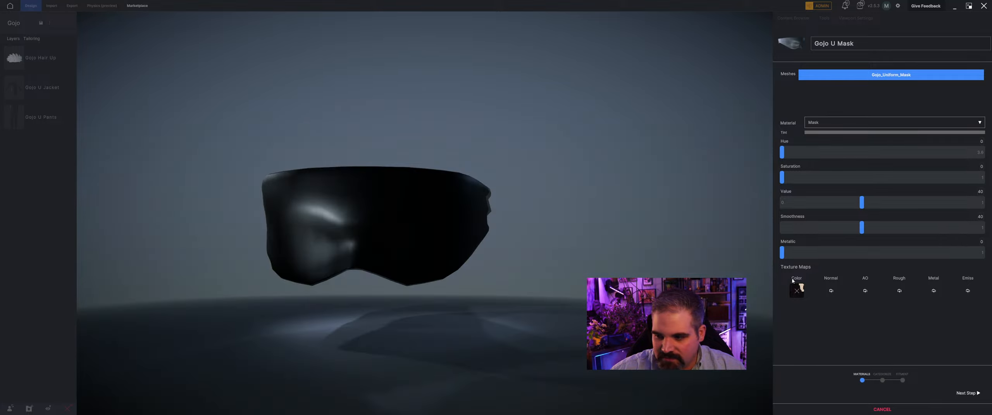
click(833, 292)
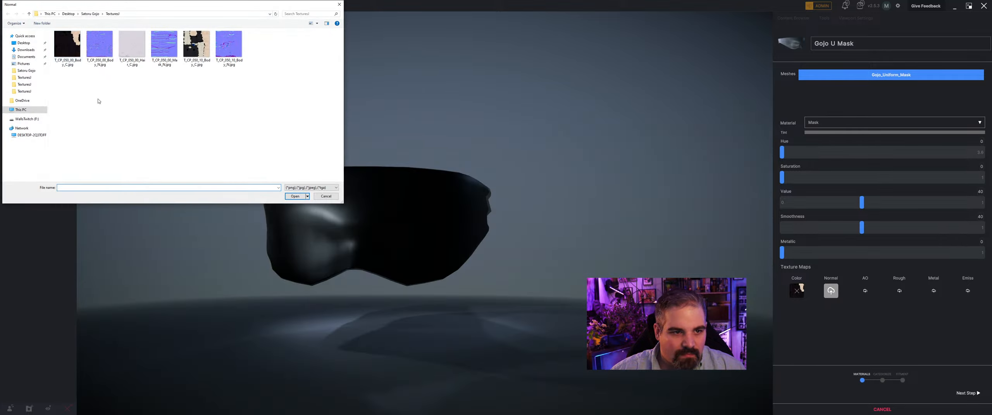
click(294, 196)
drag(294, 197, 389, 201)
Step: Set the mask material's Smoothness to 53 and inspect the surface from several angles
mouse_move(868, 232)
mouse_down()
mouse_move(775, 224)
mouse_move(900, 237)
mouse_move(870, 239)
mouse_up()
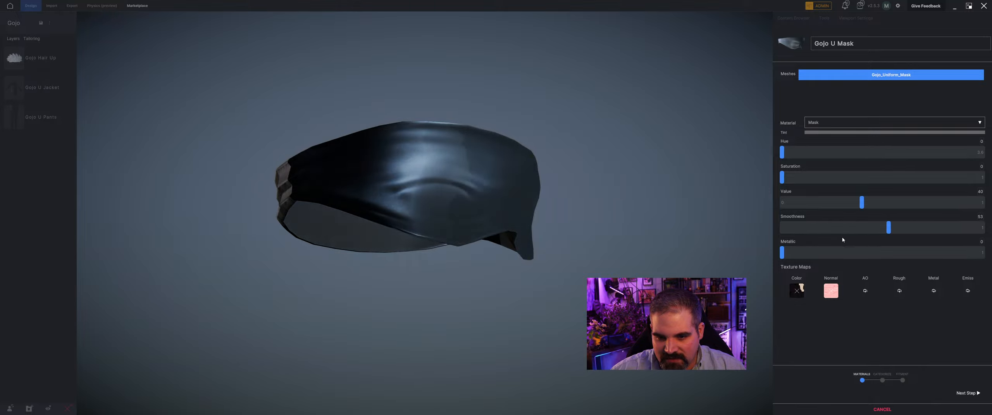
drag(415, 209, 396, 239)
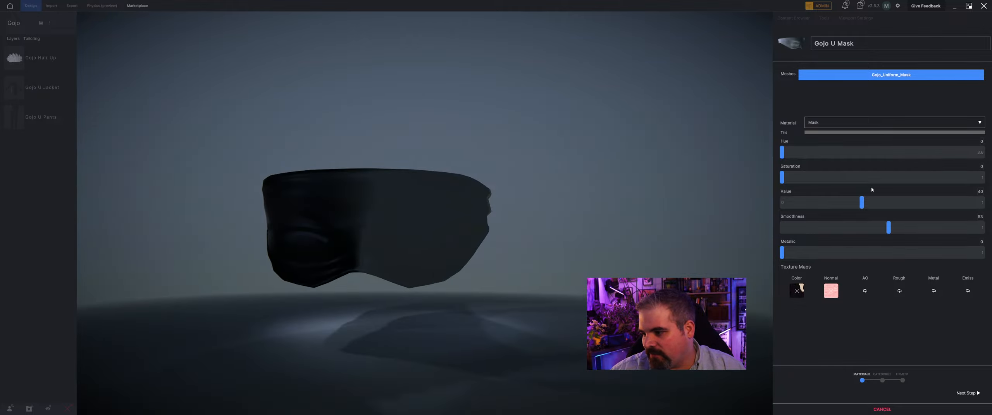
drag(396, 239, 457, 233)
Step: Proceed to the mask's category stage, categorize it as Head, and enable Keep Source Dimensions
click(966, 393)
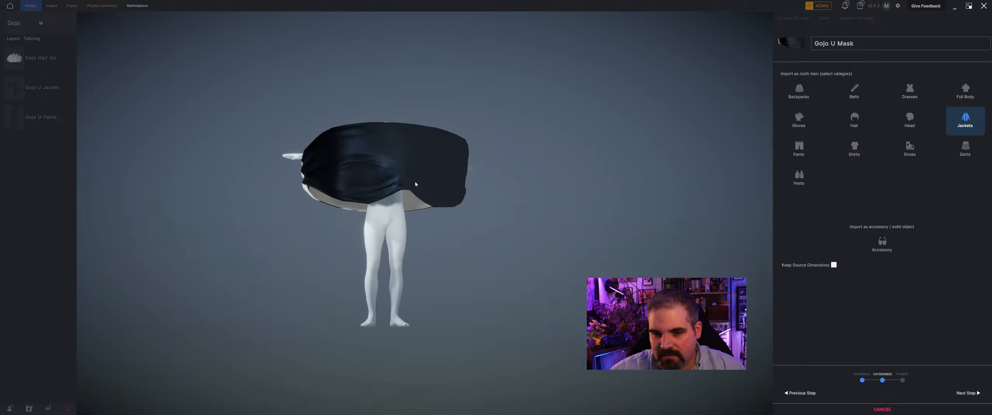
click(909, 117)
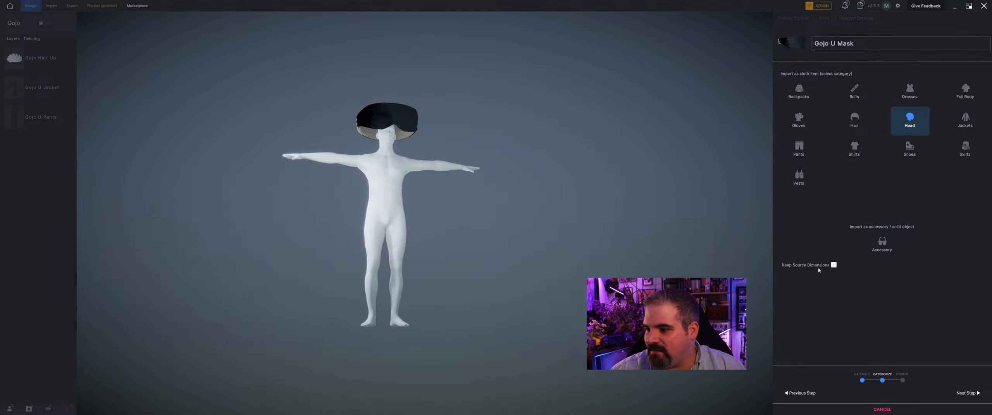
click(833, 266)
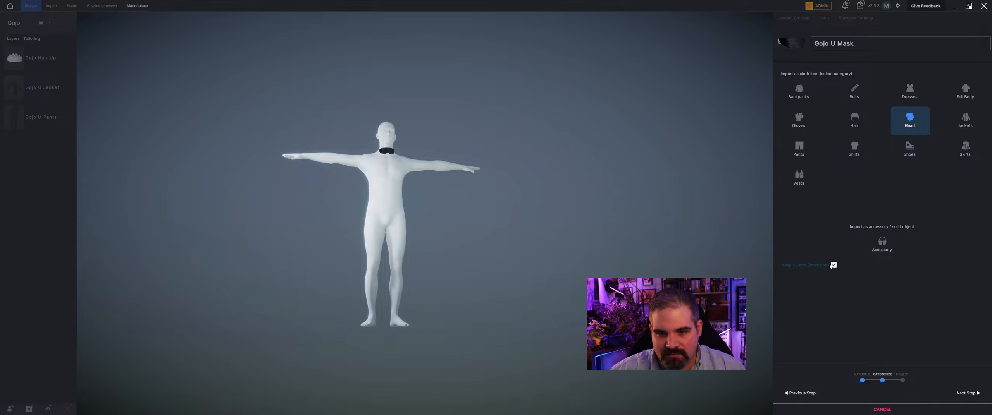
Step: Proceed to the mask's fitment stage and move the mask up from the neck to cover the avatar's eyes
click(965, 393)
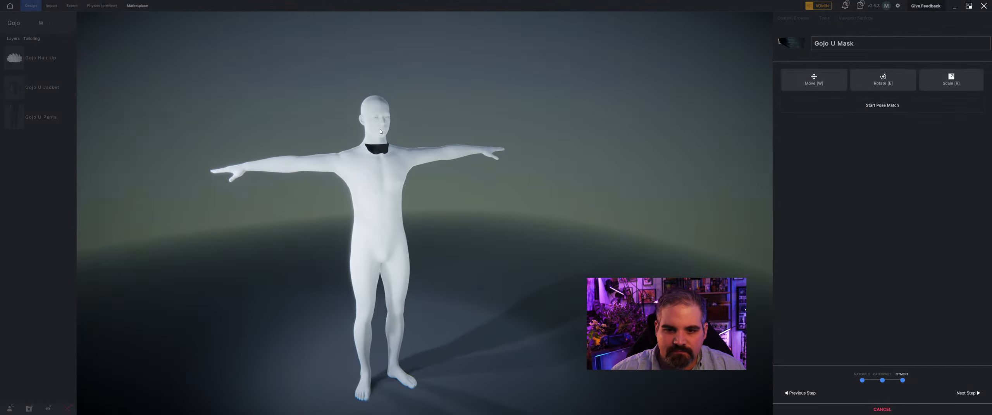
key(w)
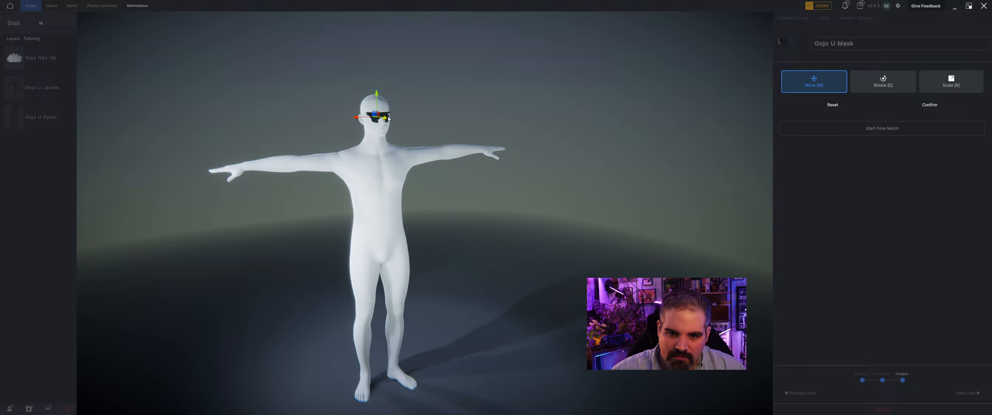
middle_drag(391, 119, 386, 118)
scroll(344, 80, up, 1)
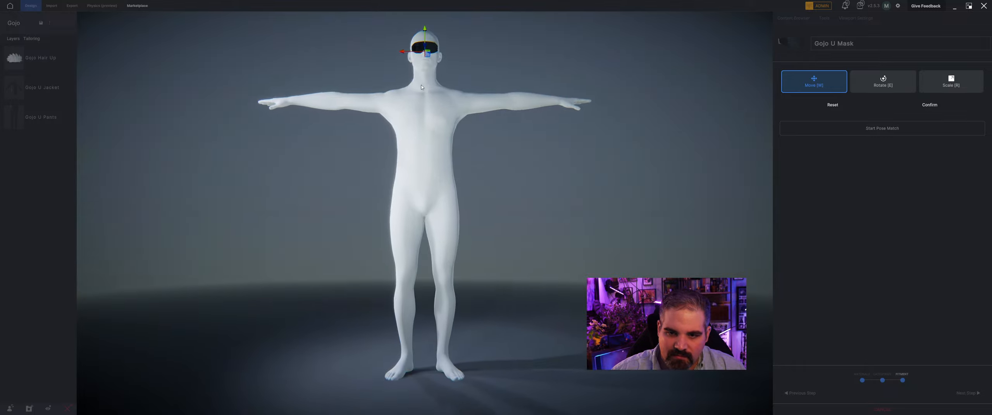
middle_drag(344, 80, 280, 193)
scroll(344, 79, up, 10)
scroll(344, 80, up, 4)
scroll(360, 80, down, 7)
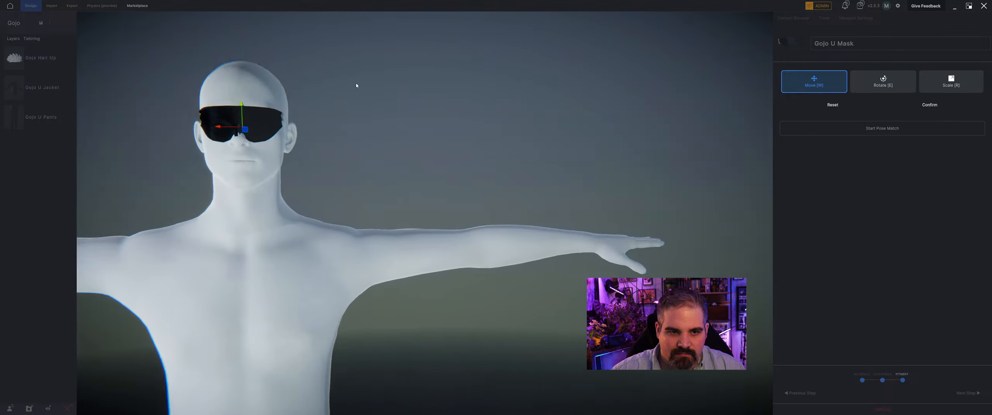
Step: Fine-tune the mask's height and depth on the head so it sits just above the nose and ears
middle_drag(356, 86, 395, 99)
drag(345, 169, 340, 131)
key(w)
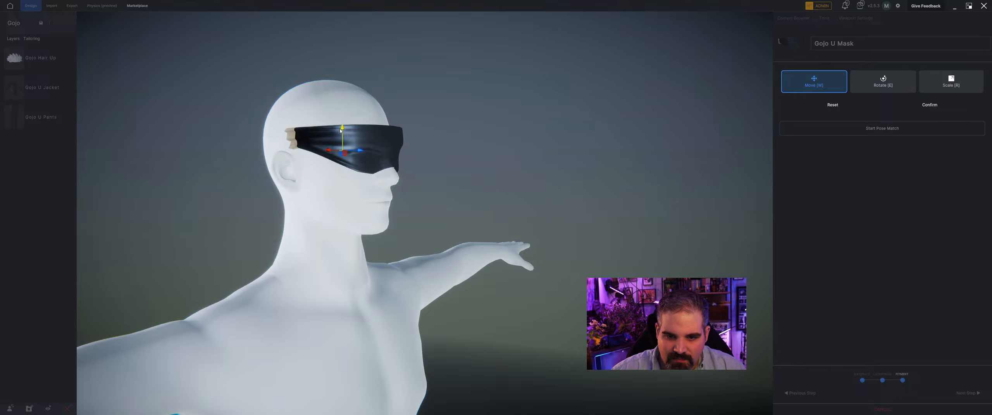
middle_drag(340, 132, 357, 126)
drag(405, 135, 417, 133)
key(w)
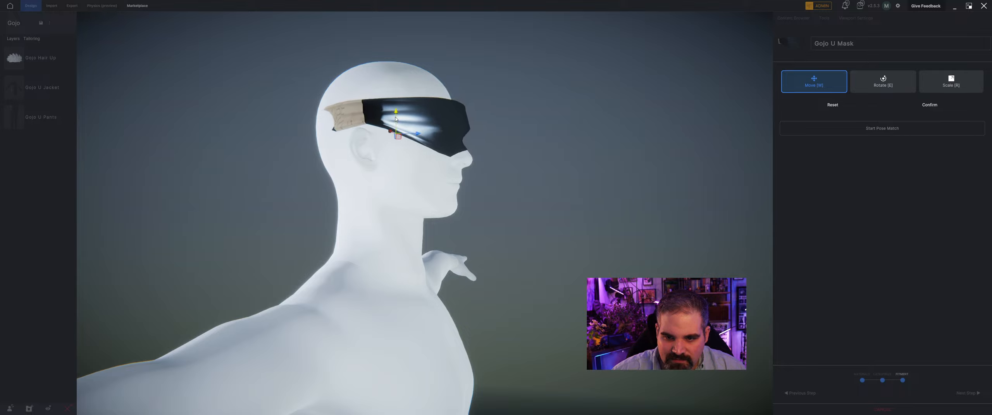
Step: Tilt the mask so its back end sits lower behind the ear, and reposition it against the face
middle_drag(395, 119, 418, 164)
key(e)
drag(413, 165, 396, 173)
key(w)
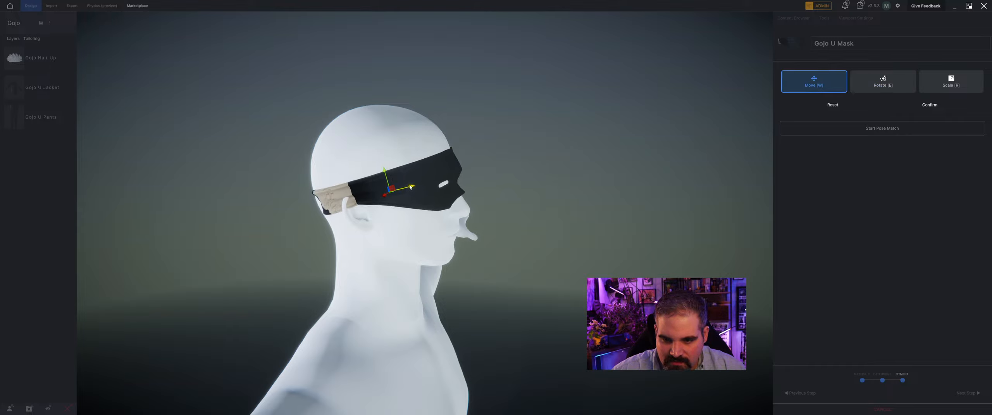
drag(410, 187, 414, 170)
key(e)
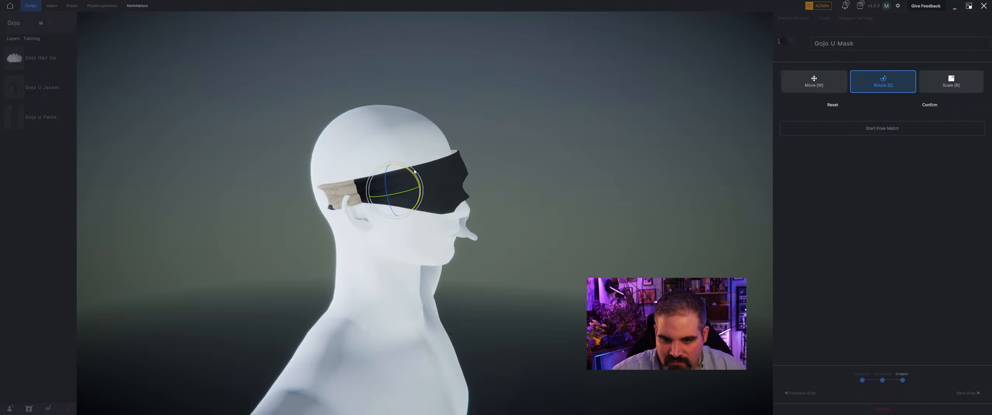
key(w)
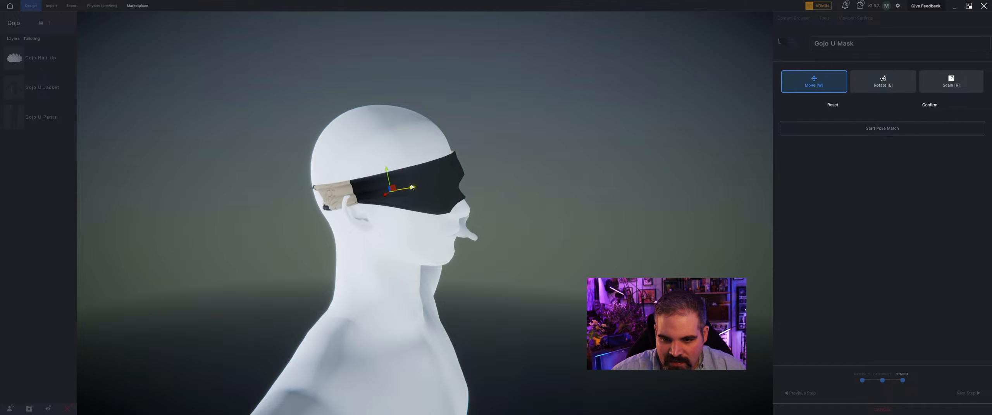
Step: Adjust the mask's position and width around the head, confirm the transform, and finish the fitment stage
scroll(406, 185, down, 3)
drag(406, 186, 357, 124)
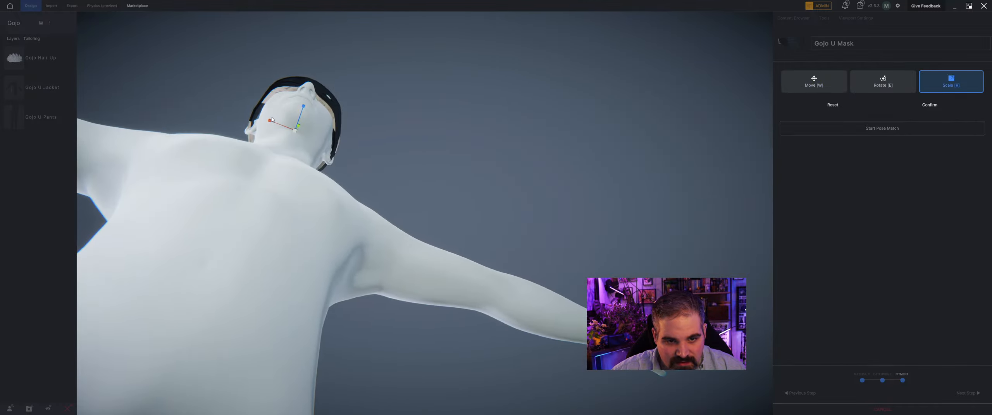
drag(267, 123, 331, 161)
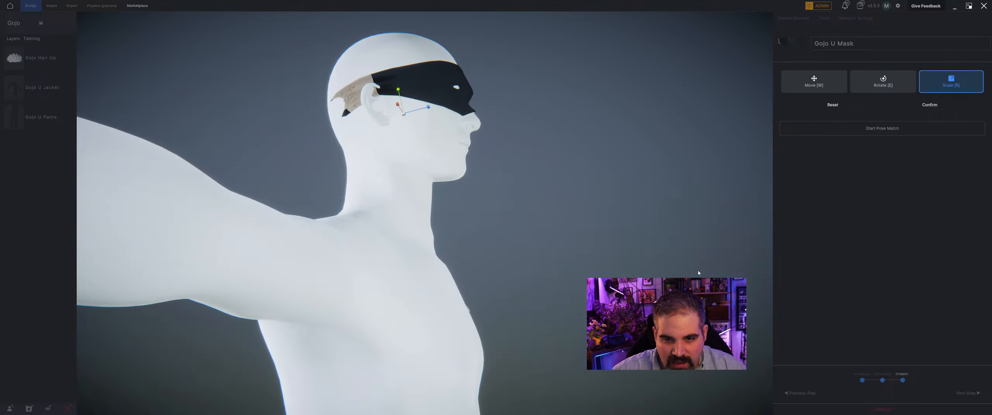
click(928, 105)
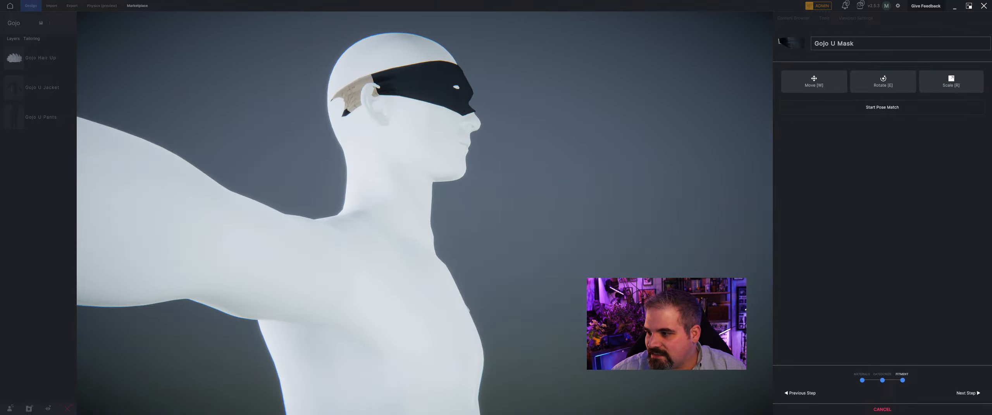
click(968, 393)
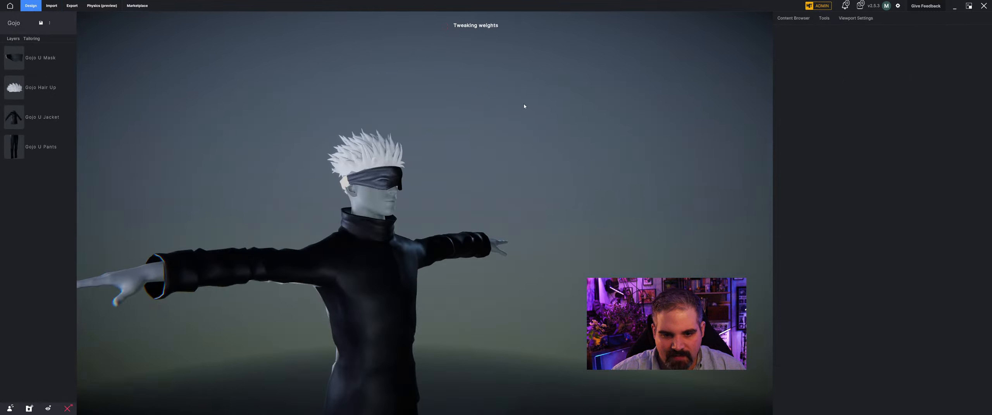
Step: Try placing the Gojo U Mask layer below Gojo Hair Up and return it above the hair layer
drag(14, 57, 24, 87)
drag(232, 100, 359, 106)
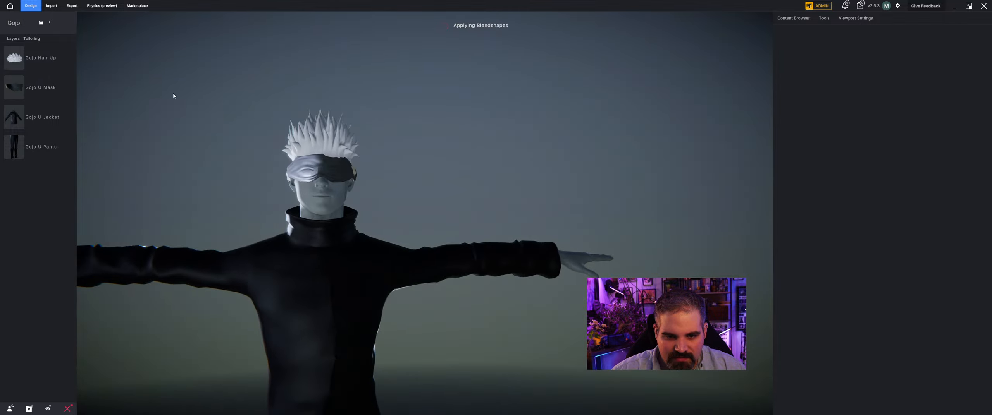
drag(53, 85, 23, 57)
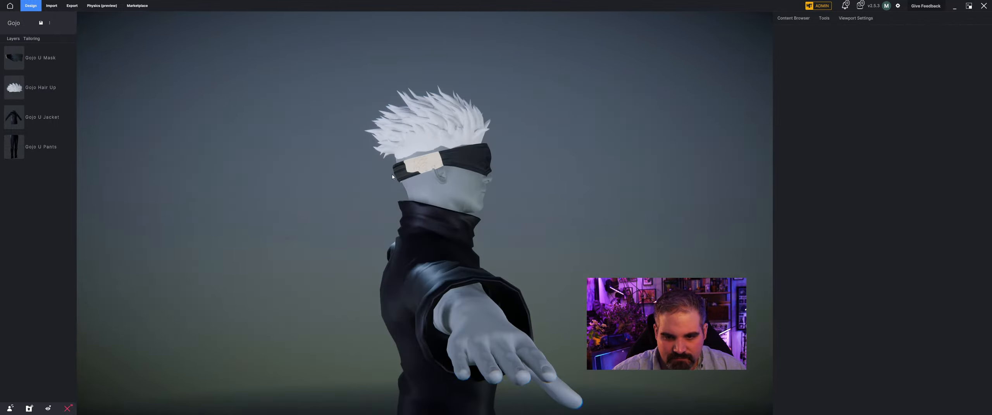
Step: Remove the mask material's Color texture map and lower its Value to the minimum to turn the fabric black
scroll(408, 116, up, 5)
click(406, 89)
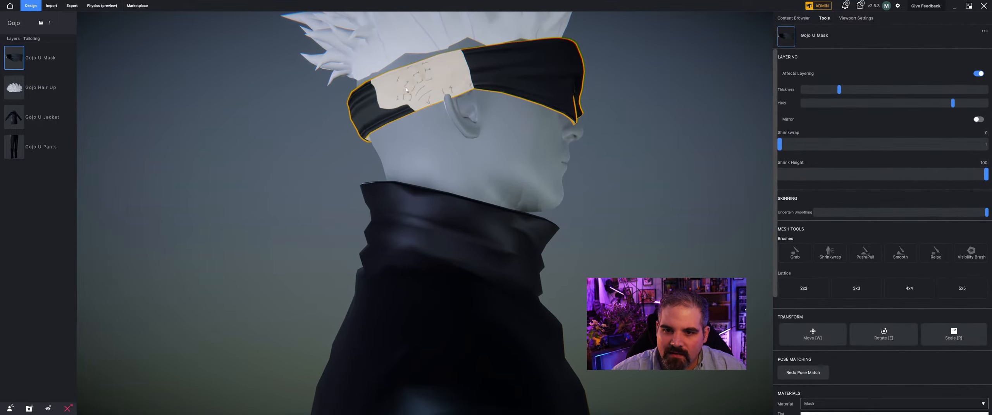
scroll(829, 177, down, 5)
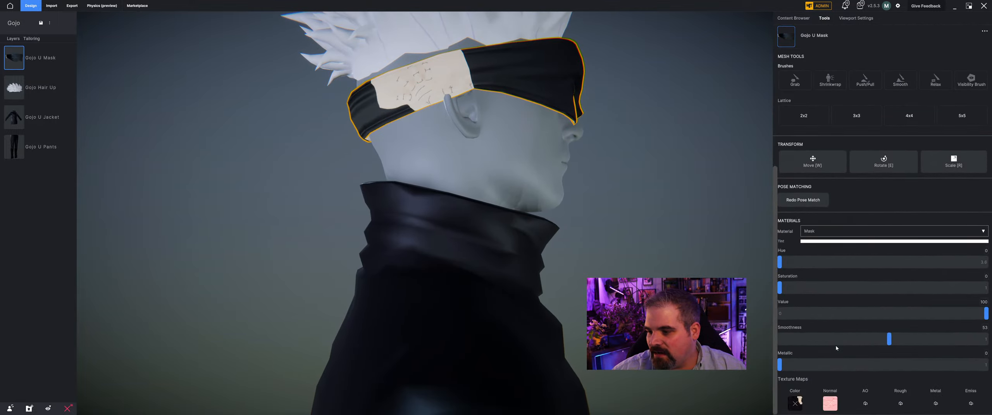
click(799, 407)
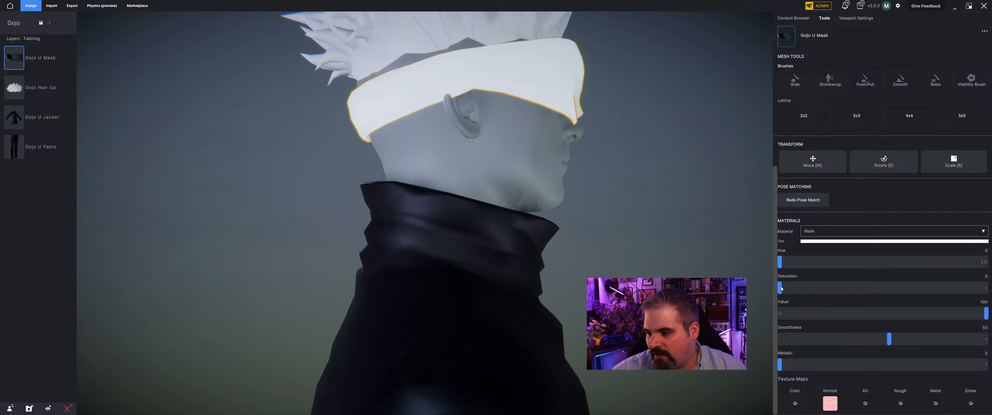
drag(983, 312, 780, 313)
click(662, 251)
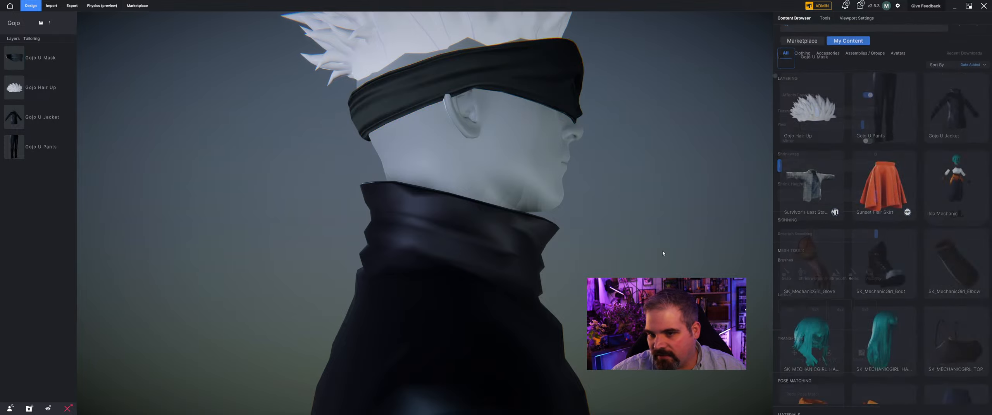
Step: Examine the black mask's fit on the head from the front and side, near and far
drag(661, 250, 519, 223)
scroll(412, 219, down, 4)
drag(413, 218, 520, 182)
click(520, 182)
drag(445, 162, 587, 155)
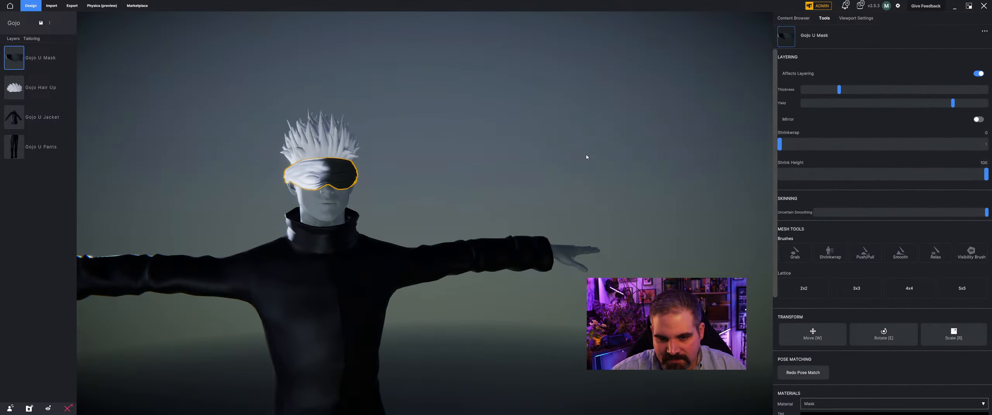
scroll(414, 162, up, 5)
drag(407, 163, 443, 162)
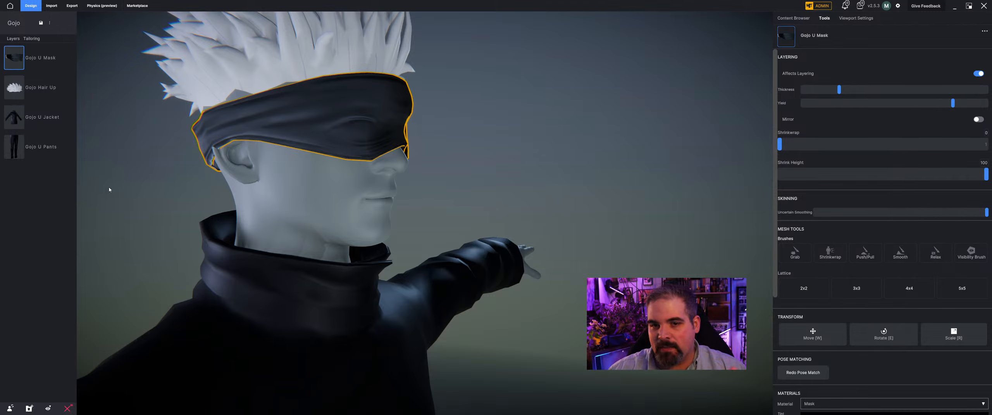
scroll(252, 153, down, 5)
scroll(258, 157, up, 4)
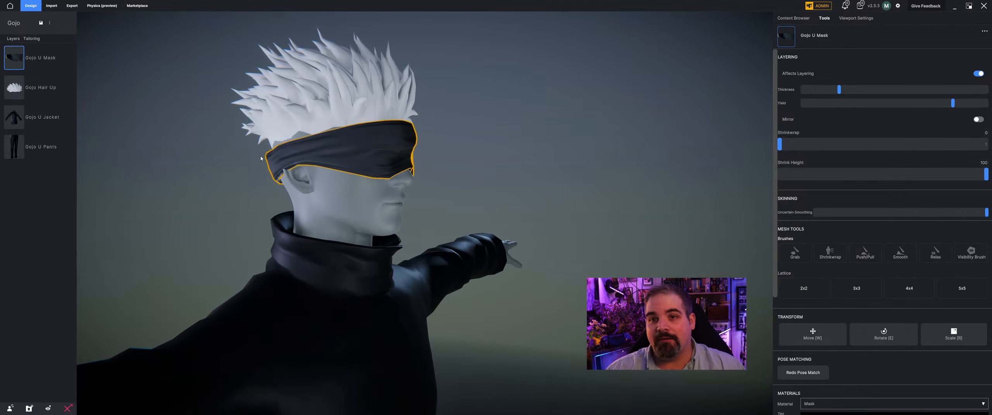
scroll(478, 186, down, 4)
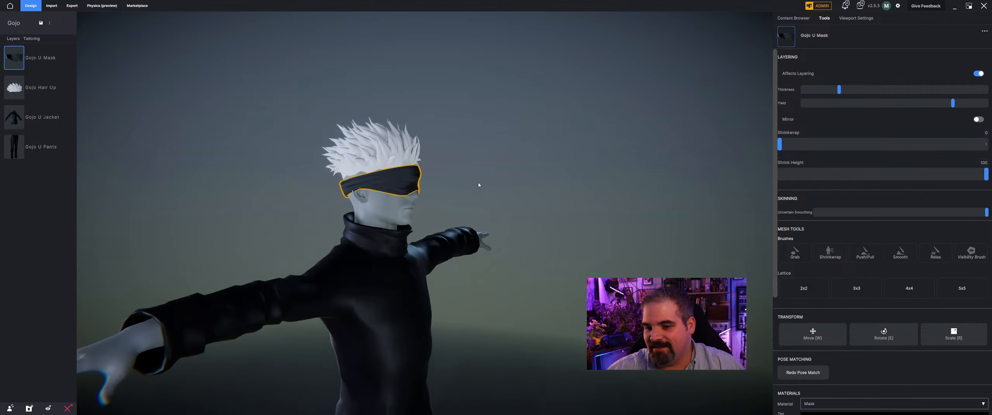
Step: Set the mask's Shrinkwrap to 81 and check its fit around the ear up close
middle_drag(575, 217, 632, 211)
drag(780, 152, 952, 154)
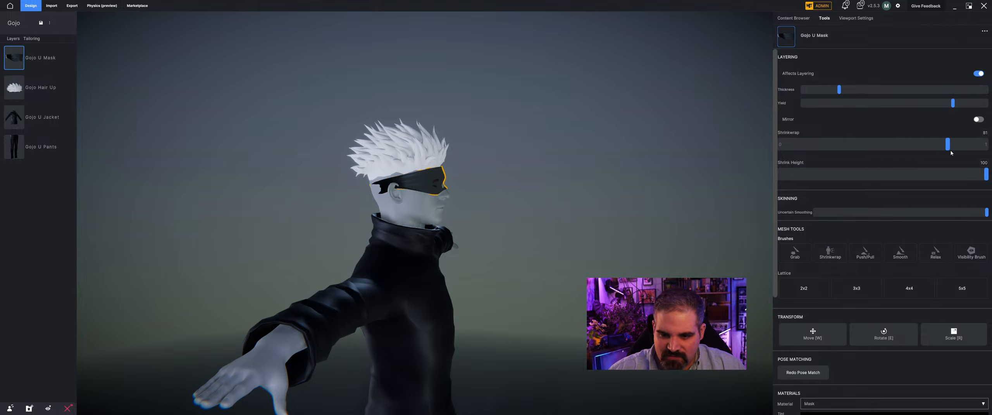
middle_drag(502, 177, 347, 186)
scroll(438, 186, up, 5)
scroll(348, 186, up, 6)
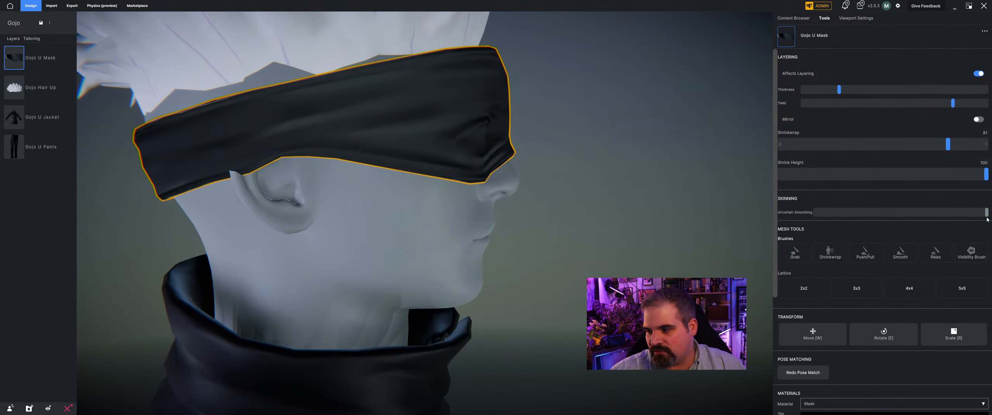
Step: Use the Visibility Brush on the layered mask with a reduced radius to hide the fabric covering the ear
click(971, 253)
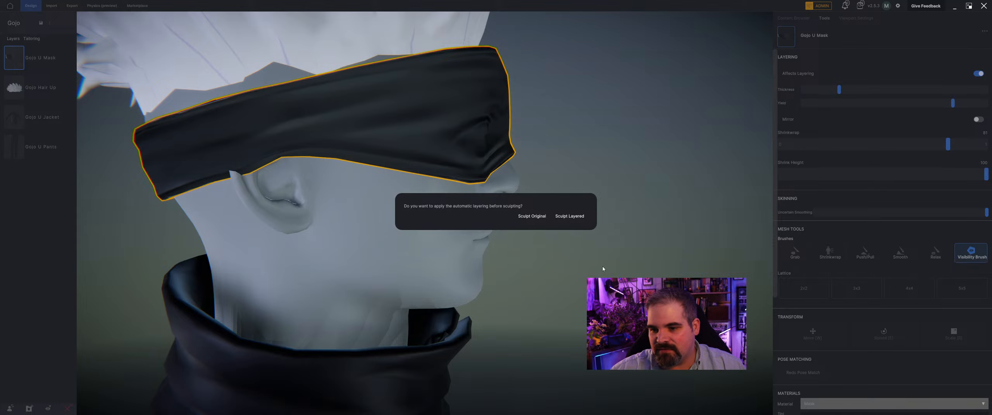
click(569, 216)
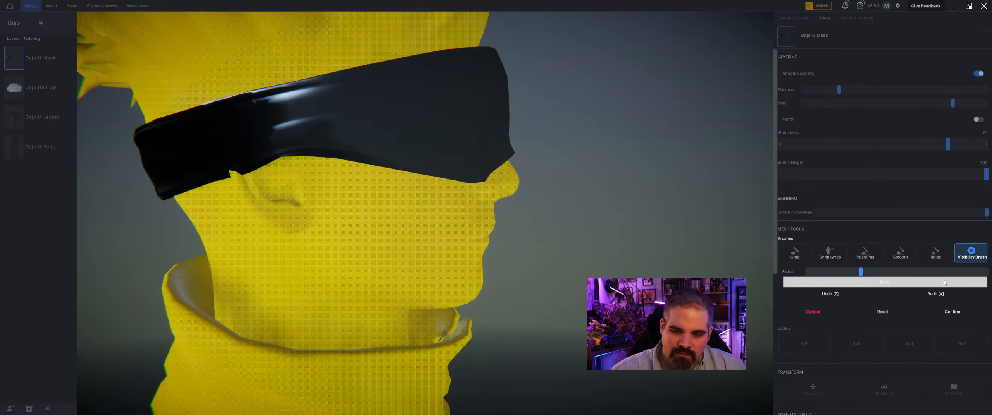
drag(861, 272, 827, 273)
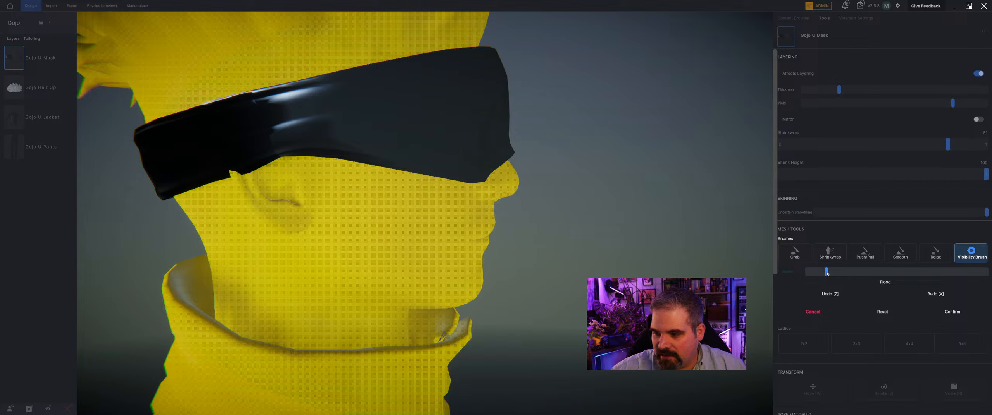
click(262, 151)
click(246, 174)
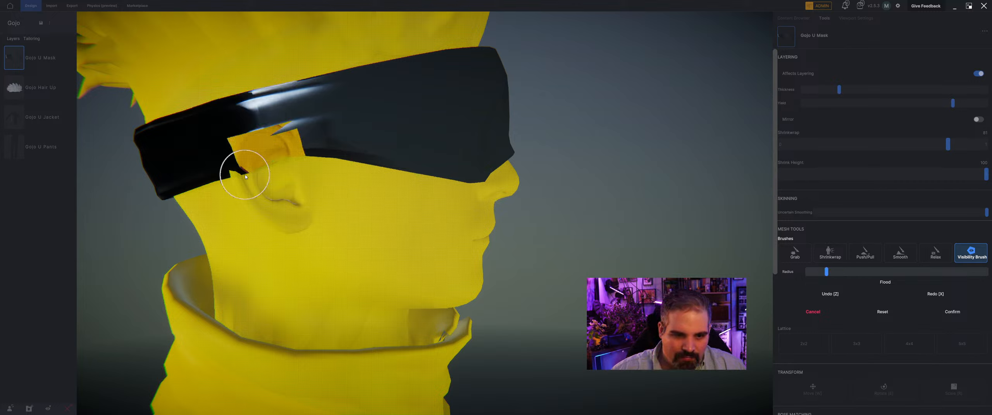
click(243, 171)
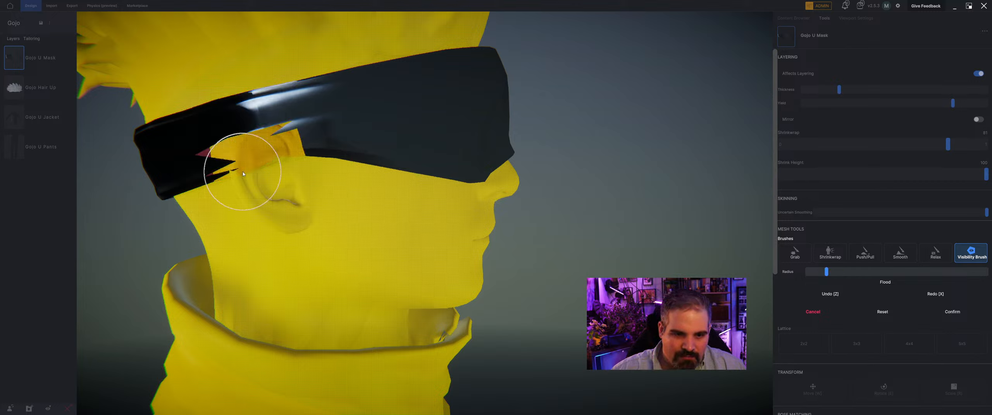
click(286, 157)
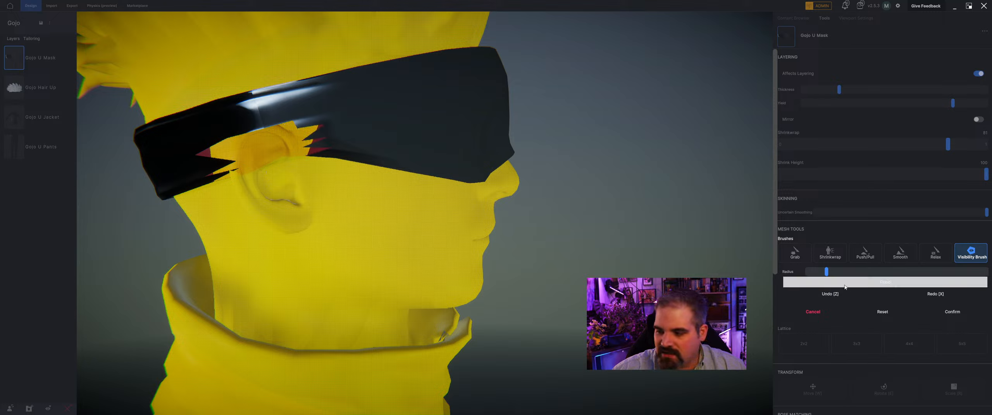
Step: Clean up the mask opening around the ear with a smaller Visibility Brush radius, confirm the sculpt, and inspect the head
drag(827, 272, 815, 272)
mouse_move(269, 132)
mouse_down()
mouse_move(254, 127)
mouse_move(273, 132)
mouse_up()
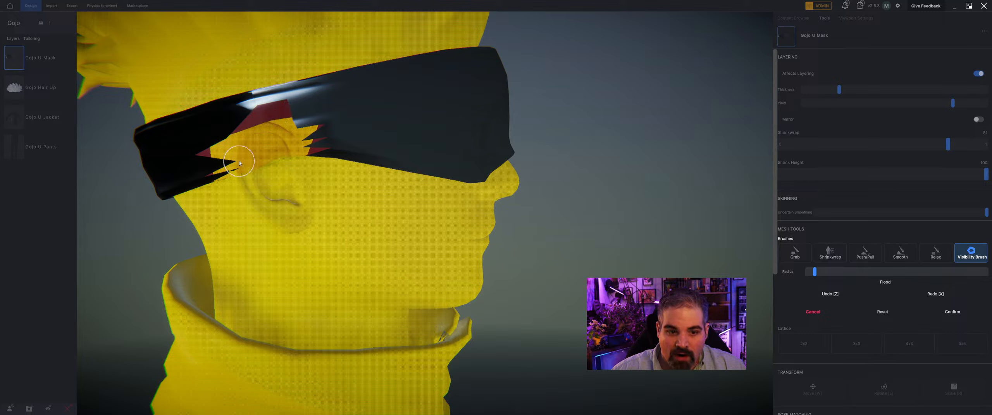
mouse_move(229, 170)
mouse_down()
mouse_move(239, 167)
mouse_move(220, 165)
mouse_up()
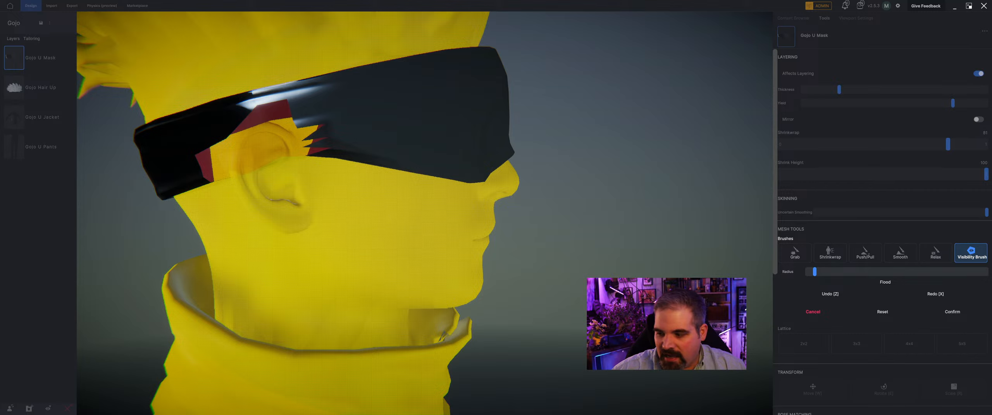
click(943, 311)
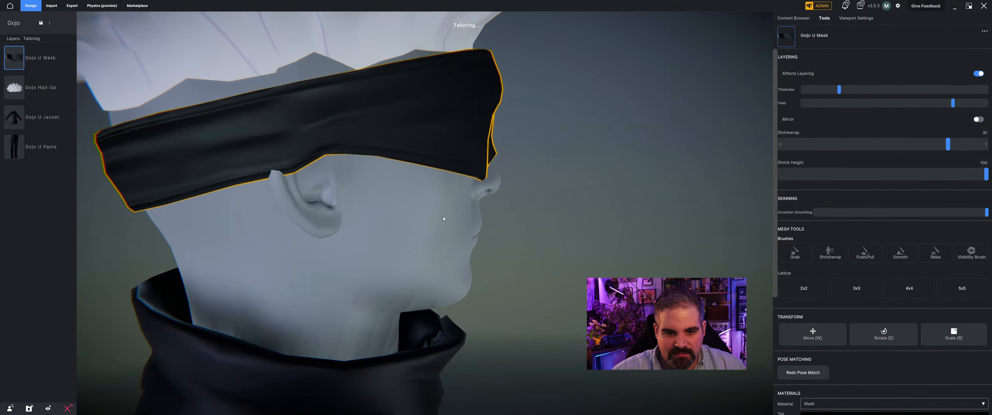
middle_drag(384, 211, 420, 208)
click(580, 210)
scroll(581, 210, down, 6)
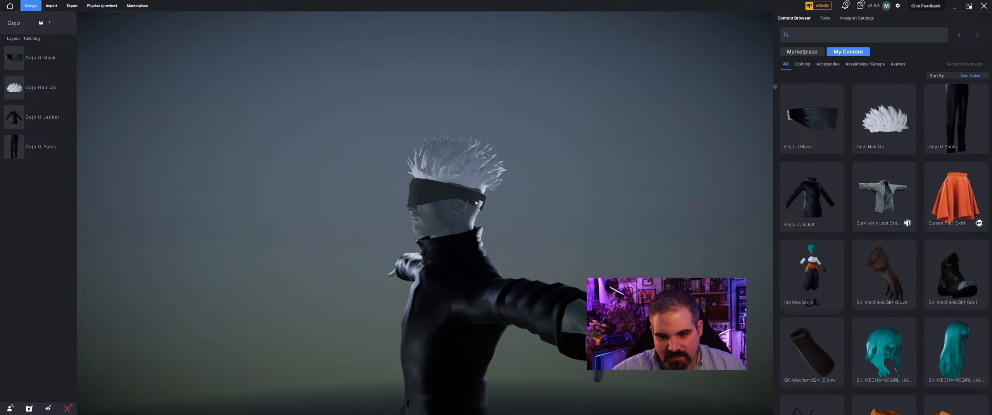
Step: Examine the mask's fit and its ear openings from both sides of the head, up close and farther away
middle_drag(673, 157, 668, 177)
scroll(524, 156, down, 3)
click(437, 195)
middle_drag(456, 195, 503, 195)
click(504, 188)
scroll(451, 201, up, 6)
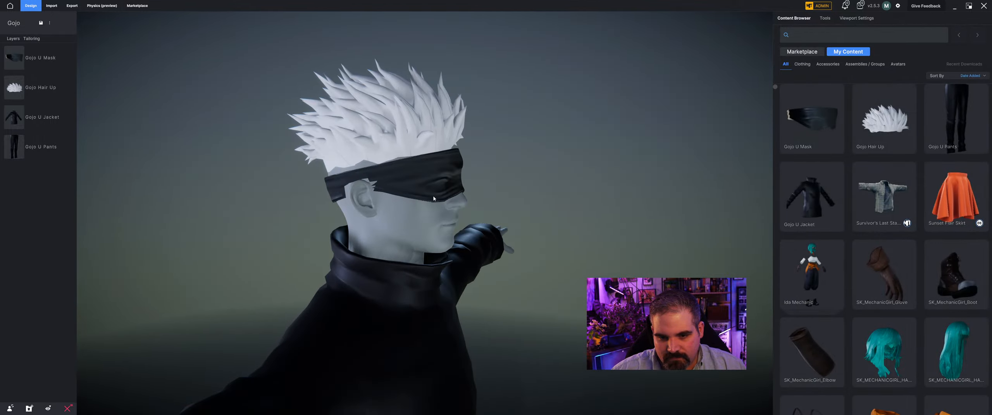
scroll(400, 184, up, 5)
scroll(396, 184, down, 3)
scroll(362, 168, up, 3)
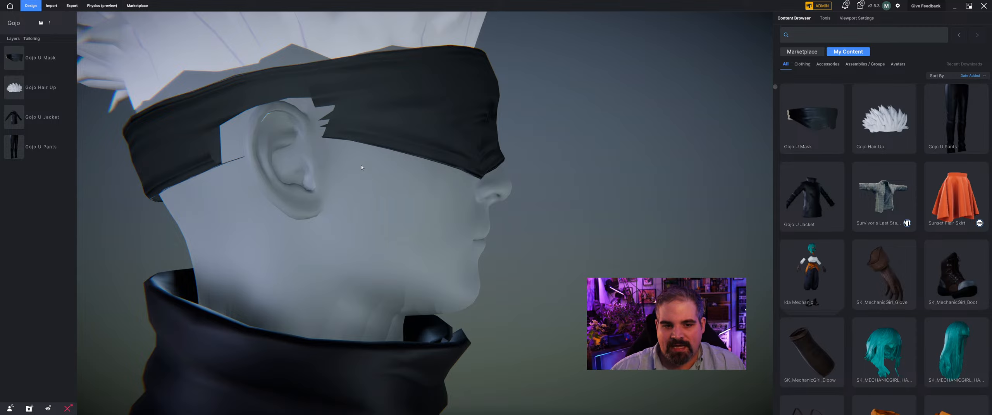
scroll(304, 97, down, 5)
scroll(307, 106, up, 2)
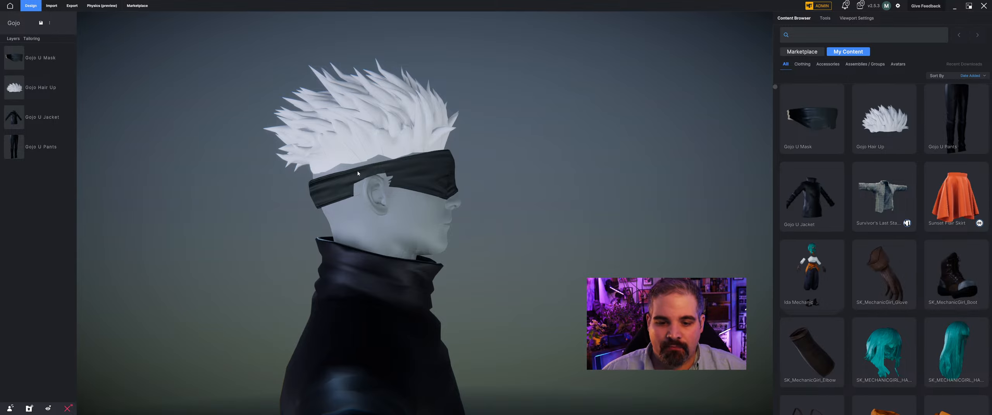
drag(358, 173, 403, 173)
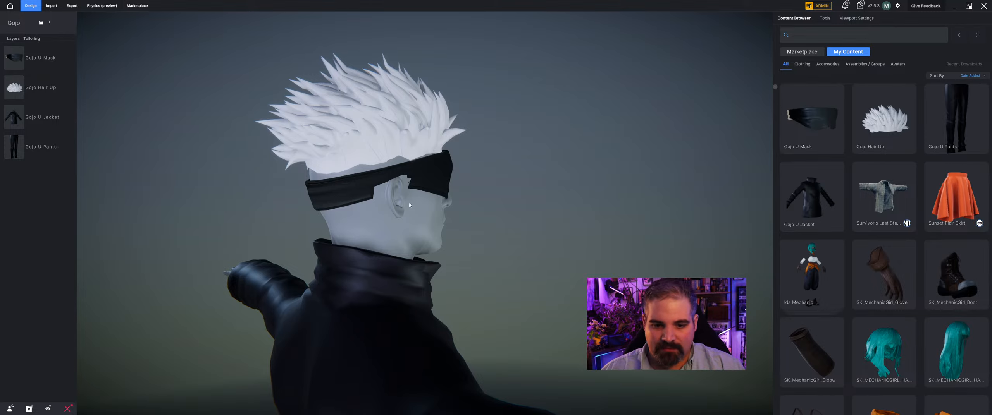
drag(583, 237, 513, 244)
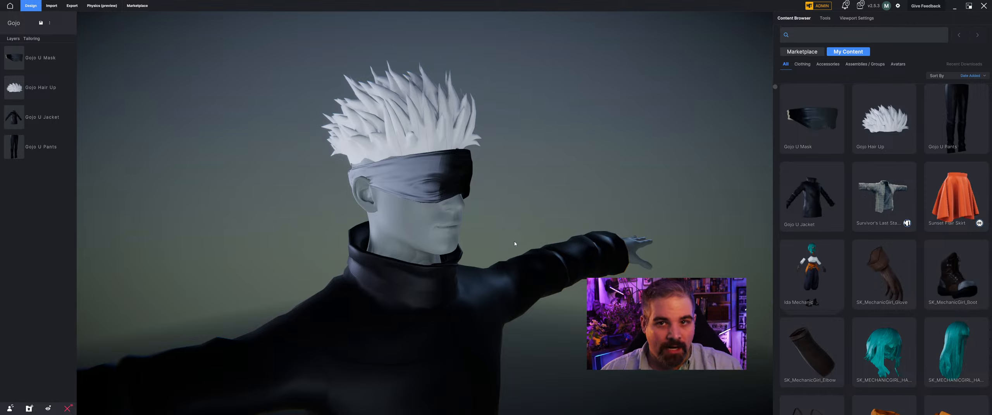
click(400, 172)
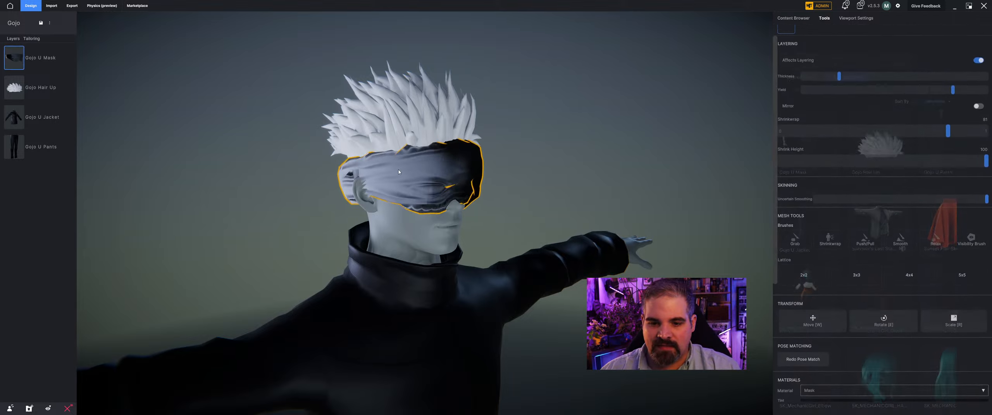
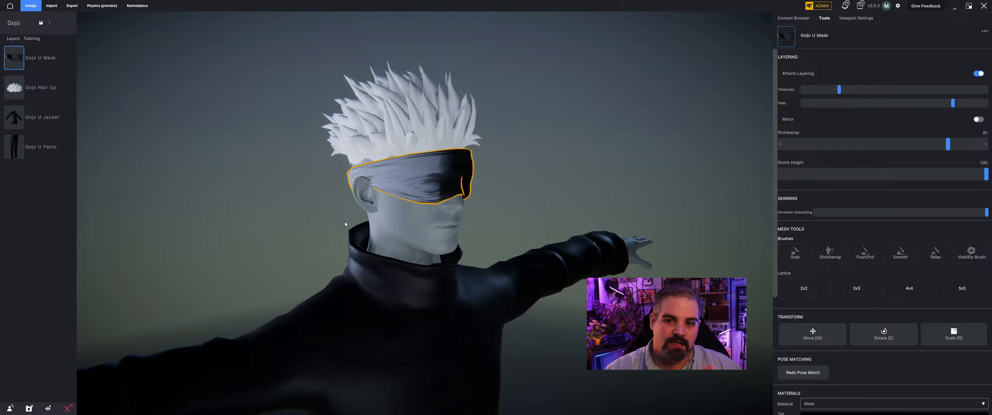
Step: Import Gojo U ShirtCollar.fbx from the Satoru Gojo folder as a cloth/accessory item
scroll(344, 224, down, 5)
middle_drag(487, 271, 487, 133)
scroll(547, 257, down, 3)
drag(547, 257, 533, 257)
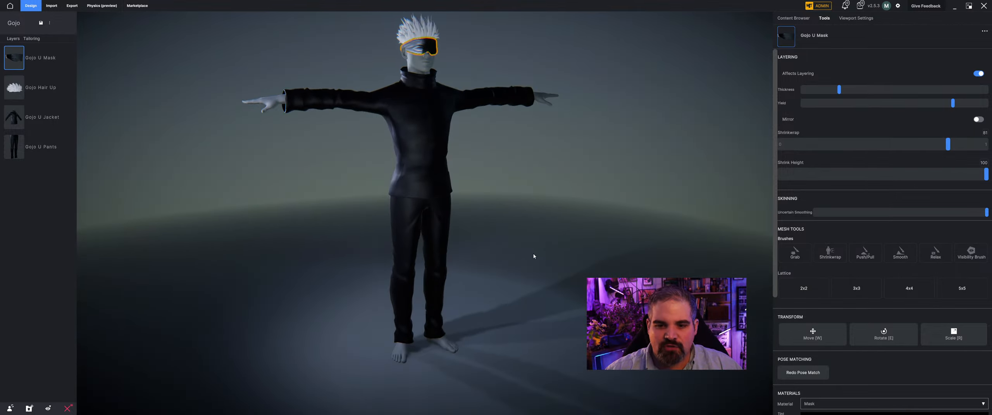
middle_drag(534, 256, 529, 270)
click(51, 8)
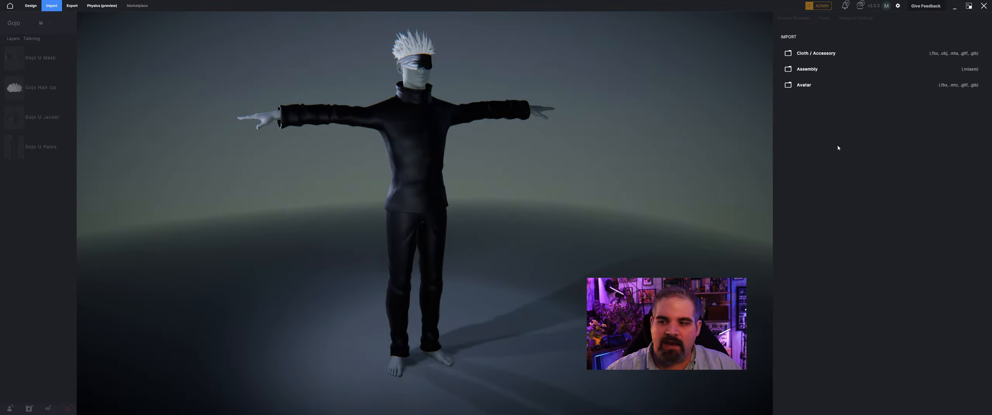
click(834, 55)
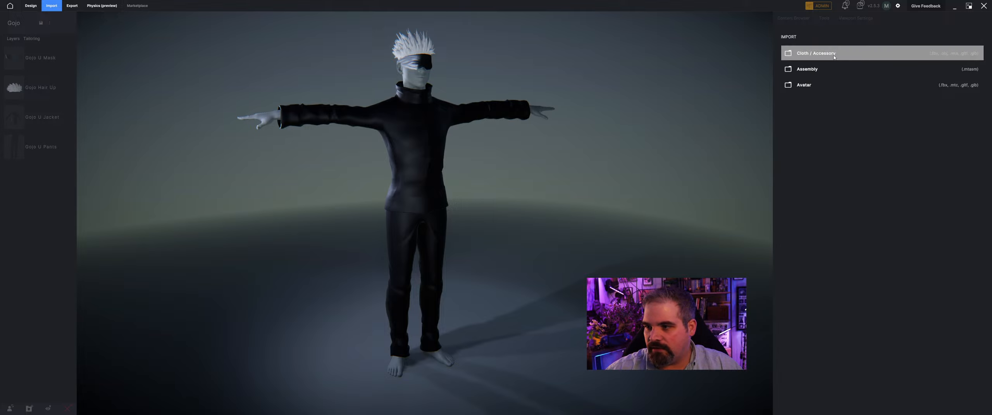
click(96, 17)
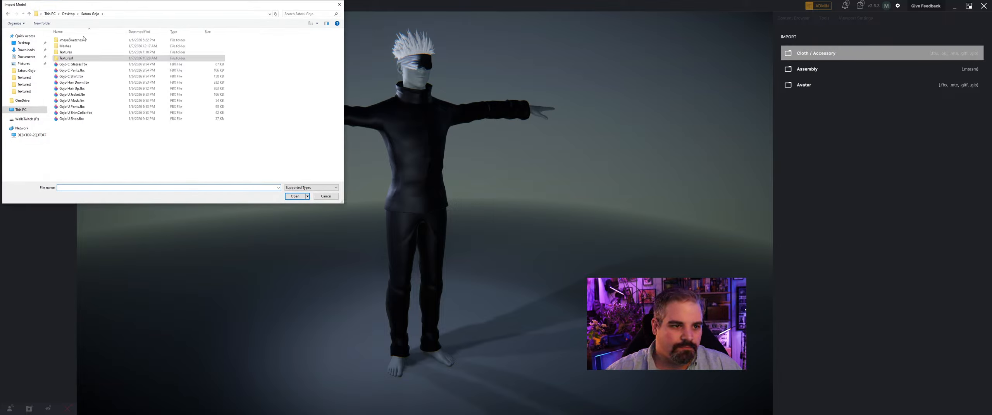
click(85, 113)
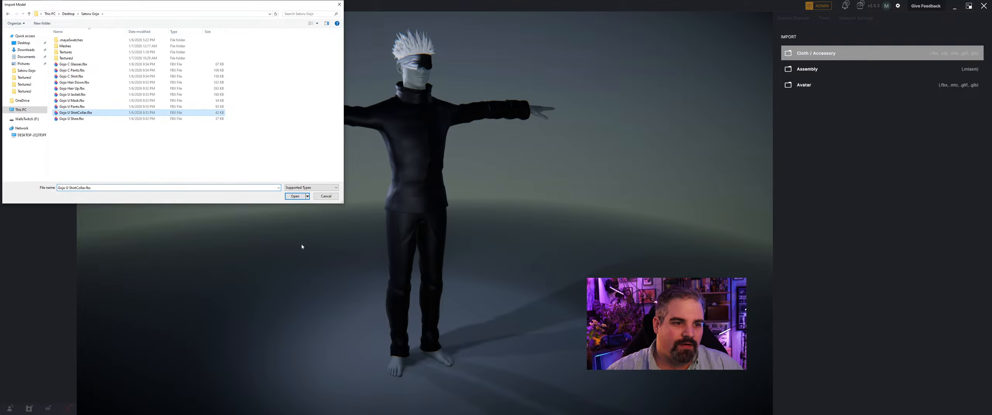
click(299, 196)
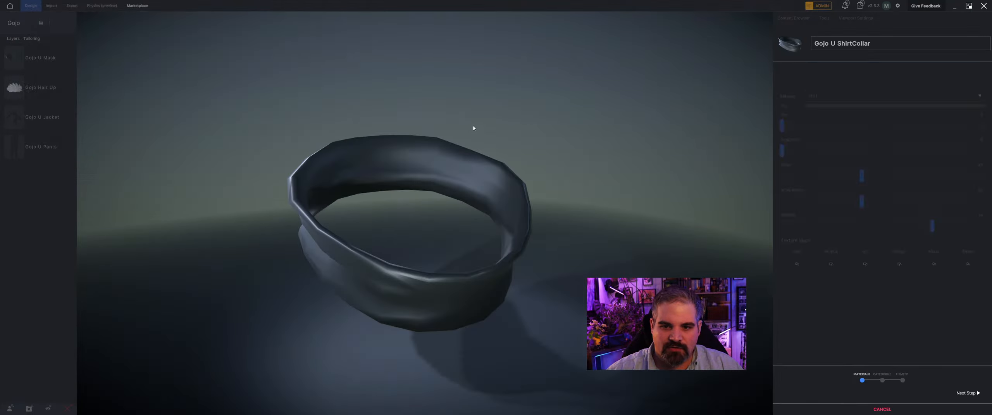
Step: Load the black body texture T_CP_050_00_Body_C.jpg as the shirt collar's Color map
click(796, 292)
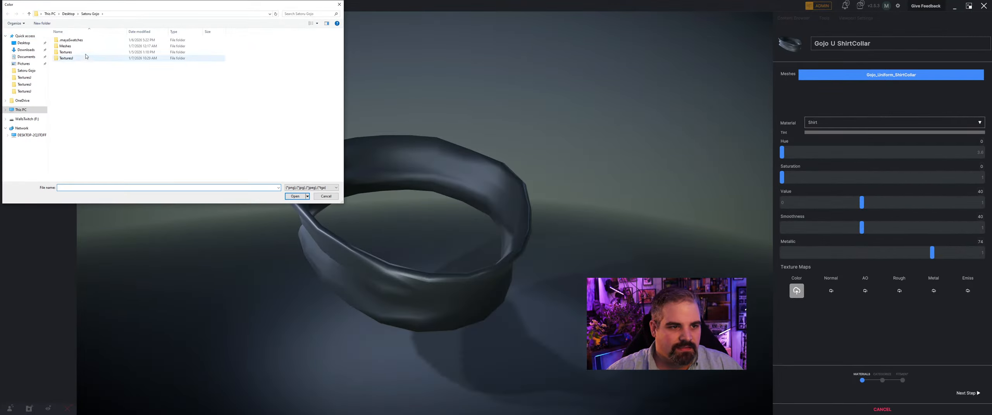
double_click(74, 60)
click(66, 56)
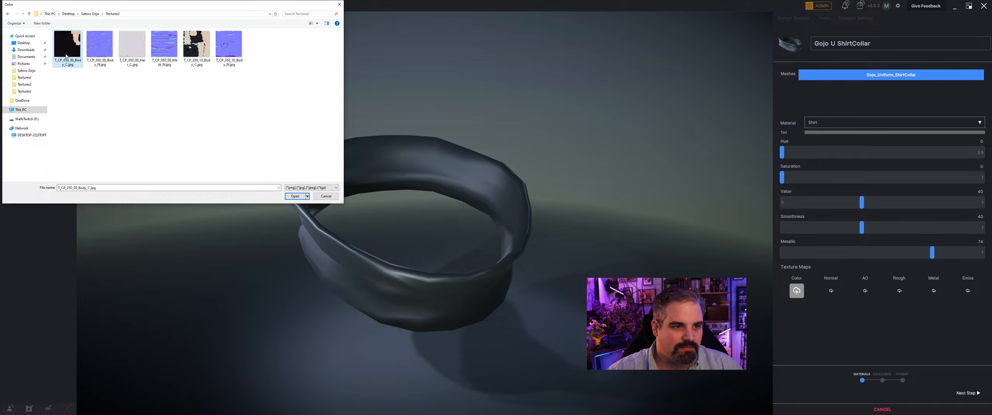
click(294, 197)
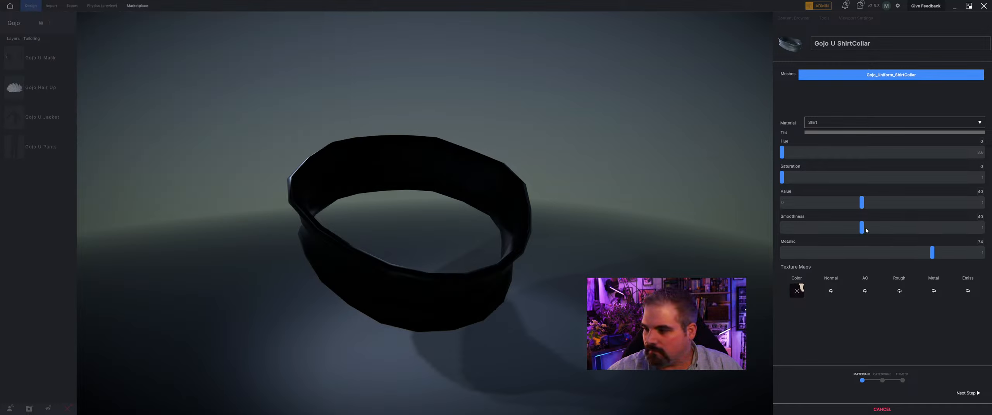
Step: Set the collar material's Metallic to 4 and Value to 100, and check its look from another angle
drag(933, 256, 788, 254)
drag(862, 203, 987, 204)
drag(644, 228, 589, 273)
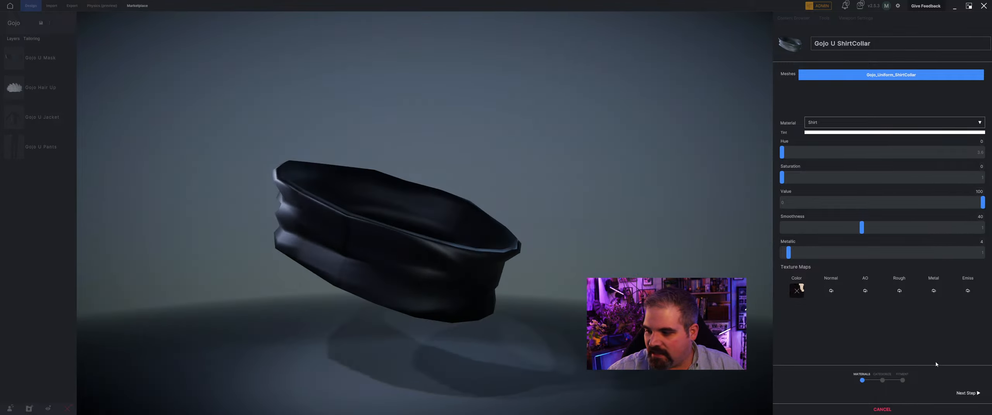
Step: Assign the collar to the Shirts category, toggle Keep Source Dimensions, and continue to the fitment stage
click(960, 394)
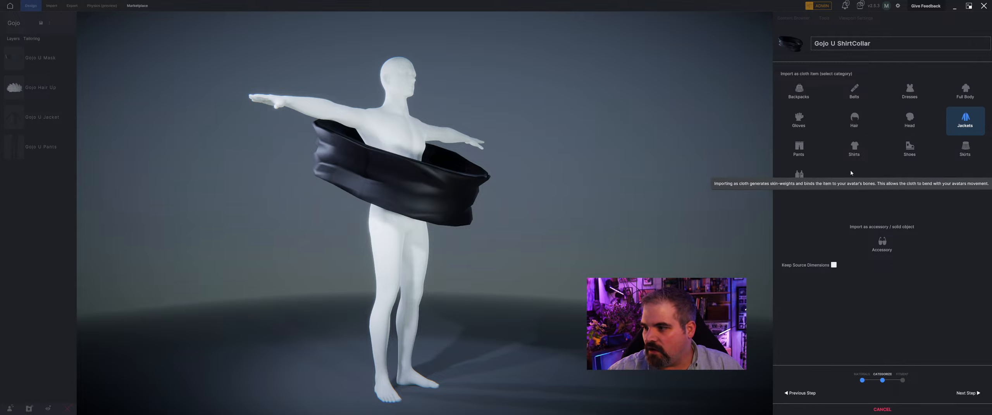
click(856, 151)
click(834, 265)
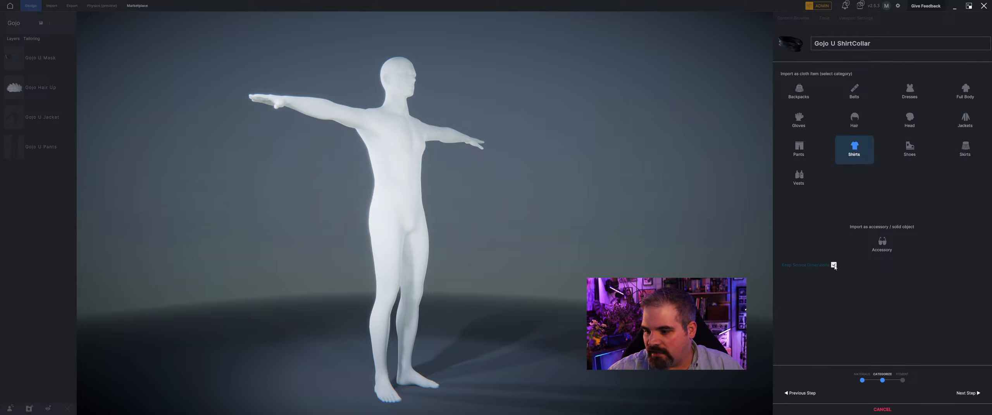
click(968, 393)
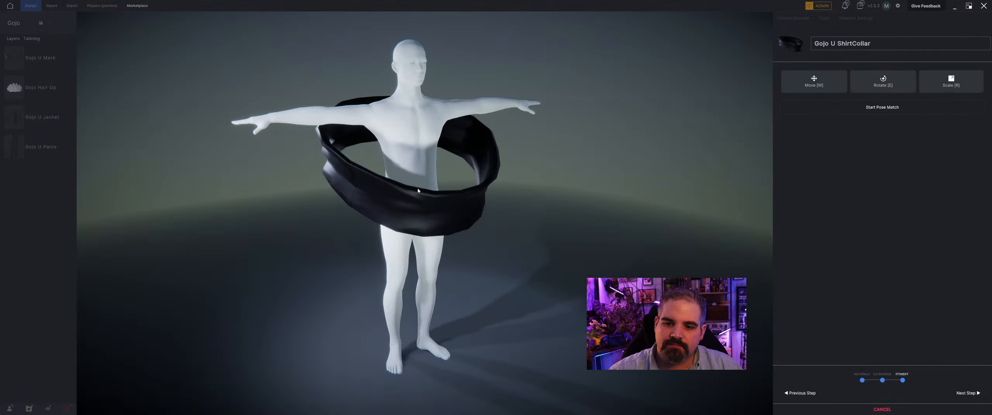
Step: Scale the oversized collar down and move it up around the avatar's neck
drag(412, 143, 413, 78)
key(r)
key(w)
middle_drag(403, 112, 440, 160)
scroll(432, 114, up, 3)
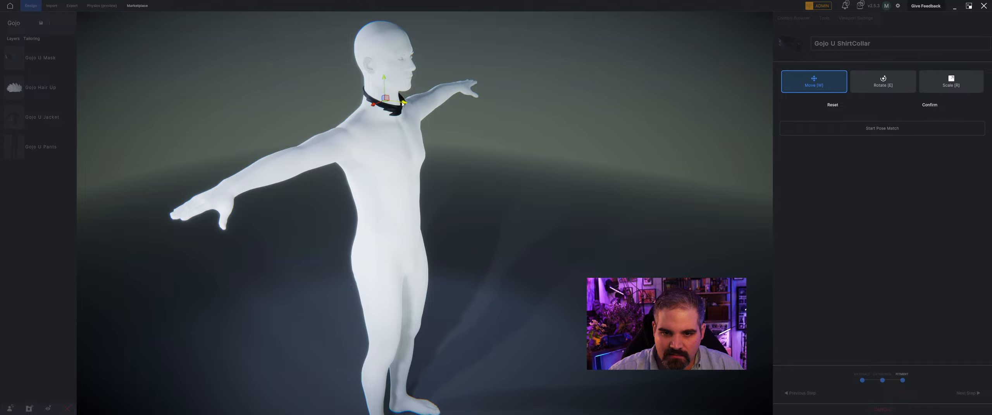
middle_drag(413, 105, 379, 97)
key(r)
drag(421, 100, 419, 93)
key(w)
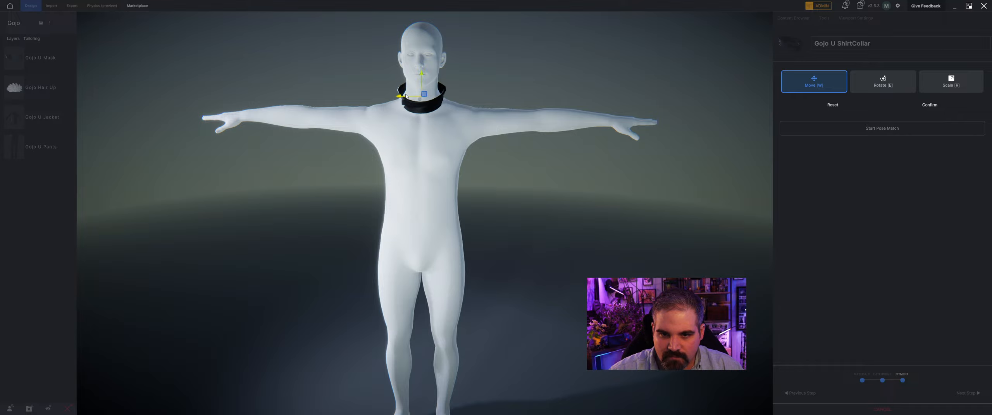
Step: Refine the collar's position, size and tilt around the neck from front and side, and confirm the fitting
scroll(406, 97, up, 4)
right_drag(406, 97, 430, 91)
middle_drag(403, 54, 417, 139)
key(r)
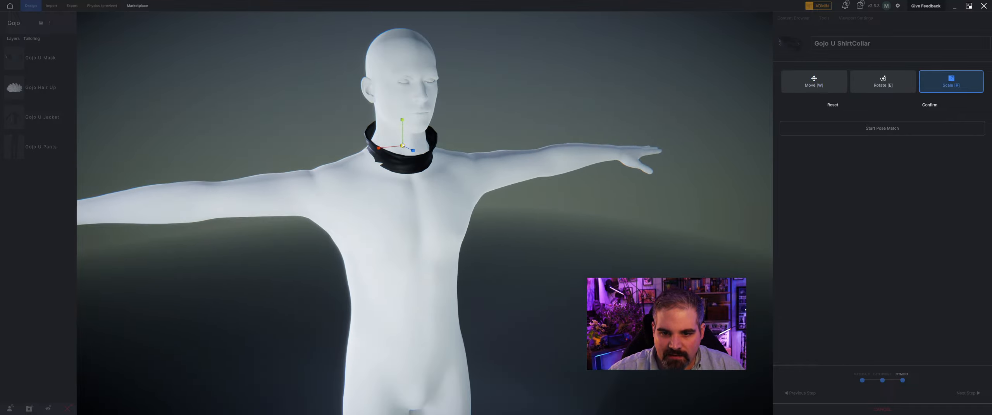
key(w)
drag(402, 145, 404, 124)
right_drag(404, 123, 422, 149)
key(e)
drag(425, 152, 422, 163)
key(w)
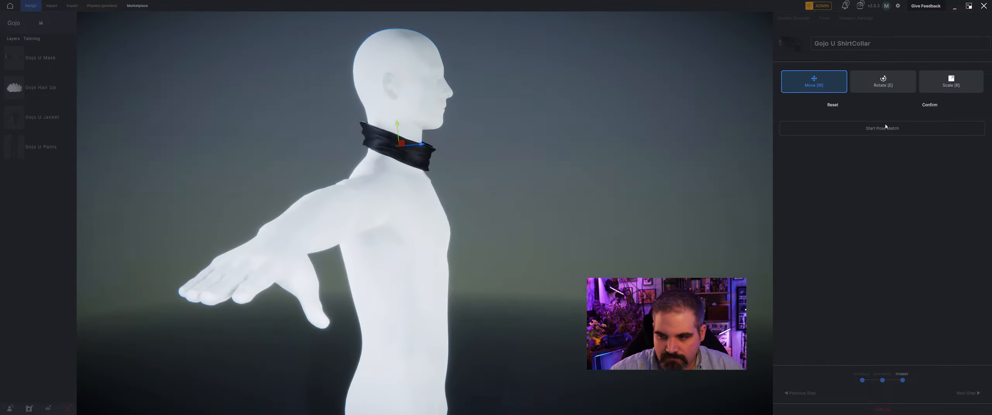
click(937, 104)
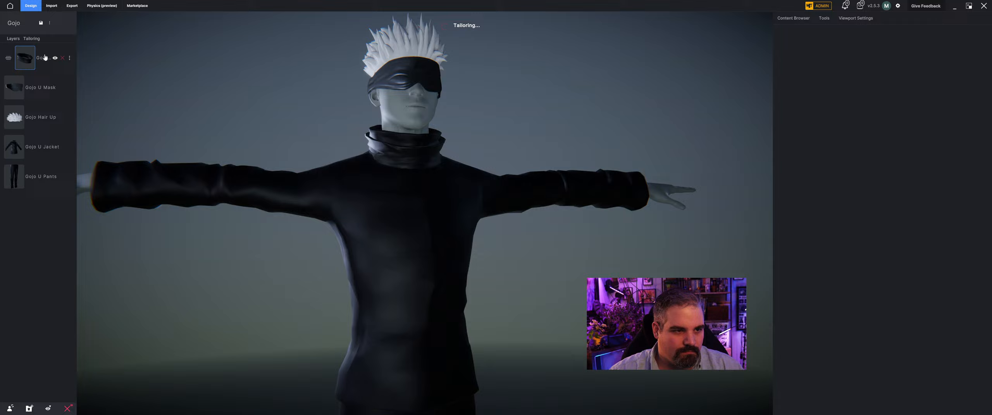
Step: Reorder the ShirtCollar layer beneath Gojo U Jacket and adjust its scale and position inside the jacket's high collar
drag(44, 57, 38, 146)
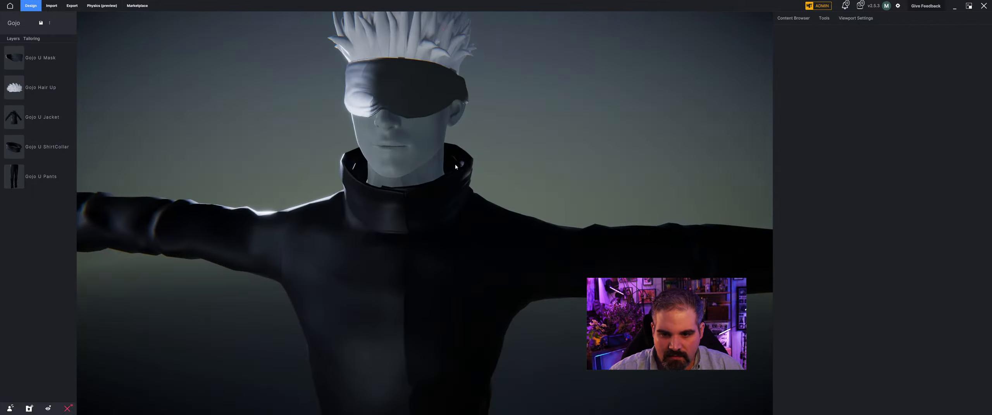
click(58, 147)
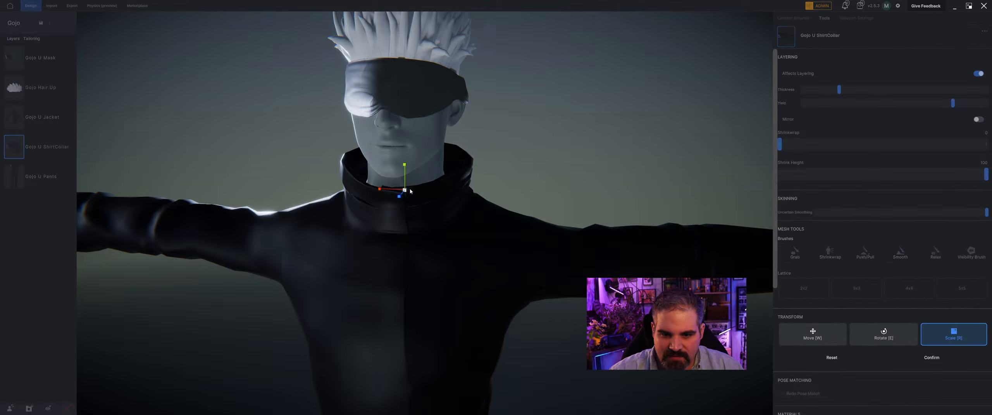
key(w)
key(r)
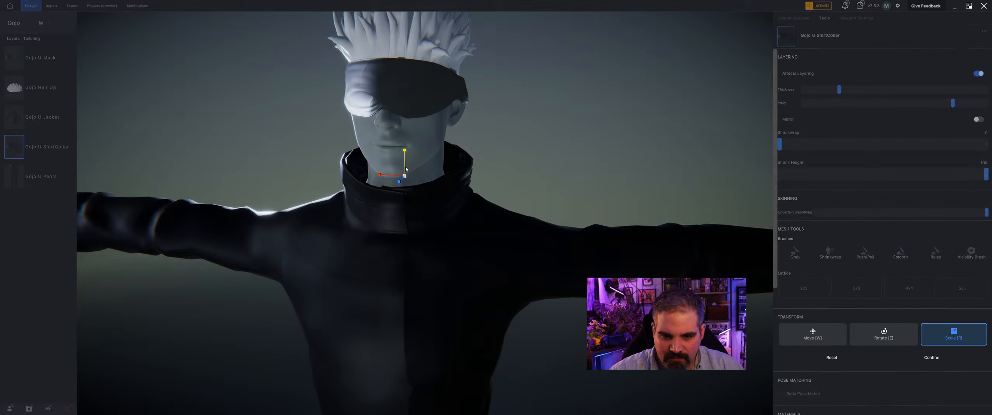
drag(398, 176, 402, 154)
key(w)
middle_drag(423, 172, 420, 165)
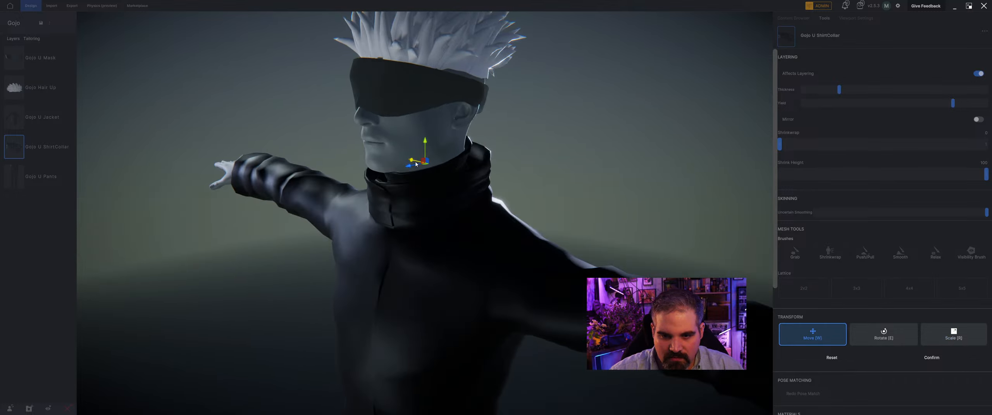
key(r)
drag(413, 164, 421, 148)
key(w)
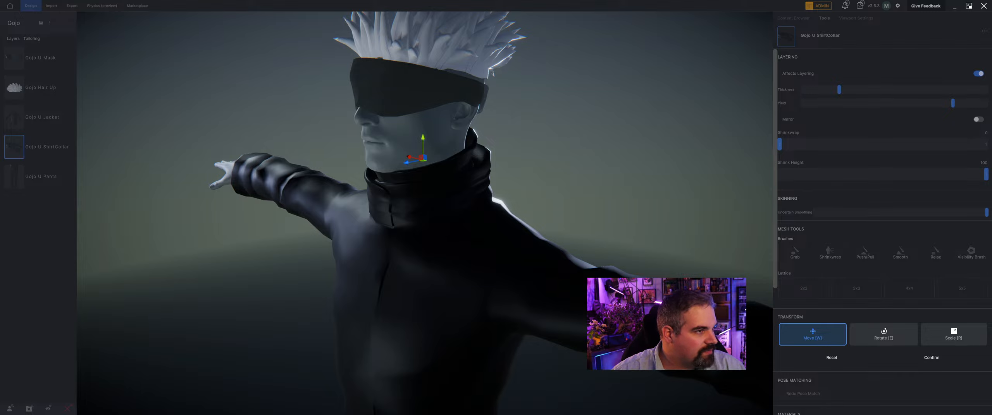
Step: Switch to the browser and examine the Gojo image search results for reference on the uniform collar, then return to MetaTailor
drag(0, 10, 599, 55)
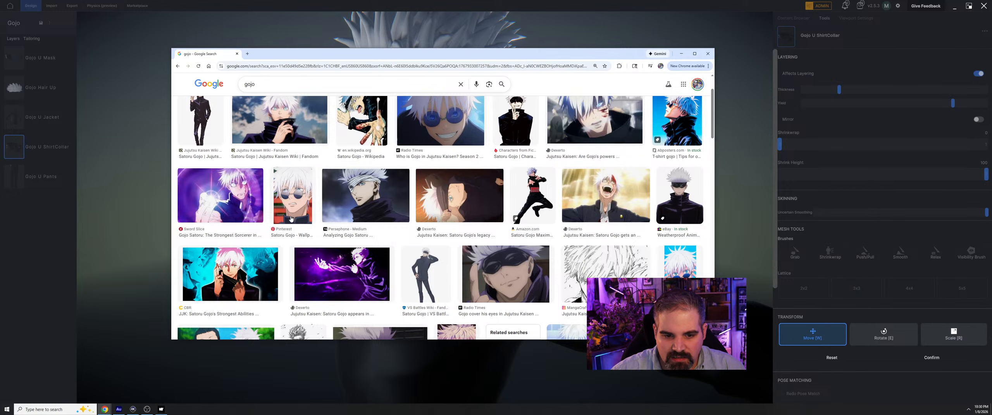
scroll(292, 219, down, 5)
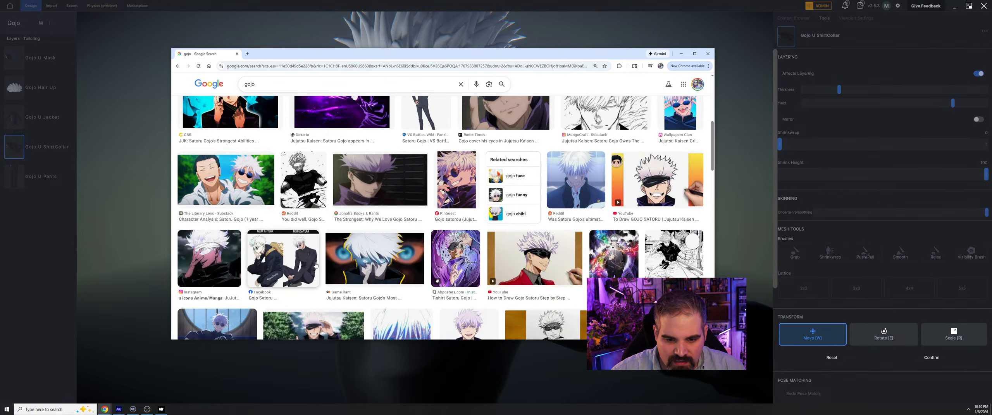
scroll(553, 201, down, 2)
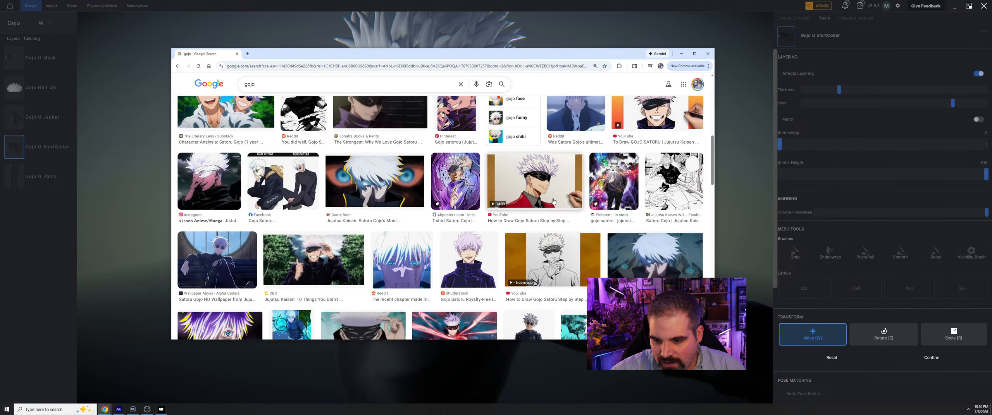
scroll(504, 221, down, 1)
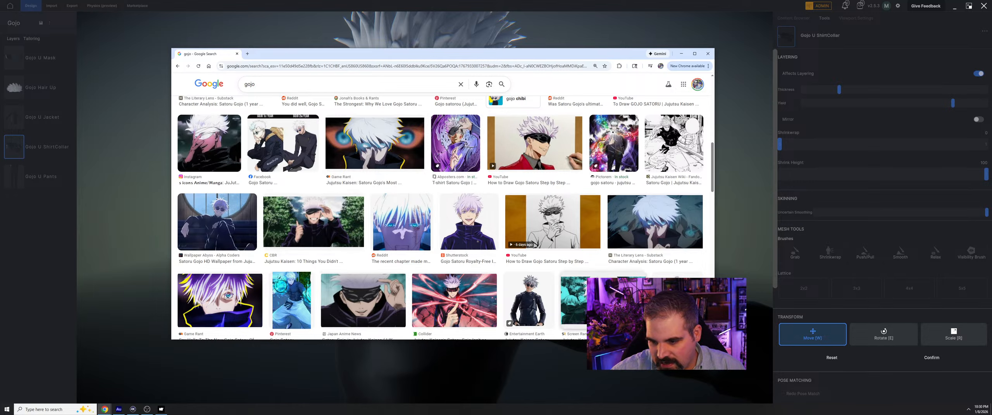
scroll(579, 324, down, 2)
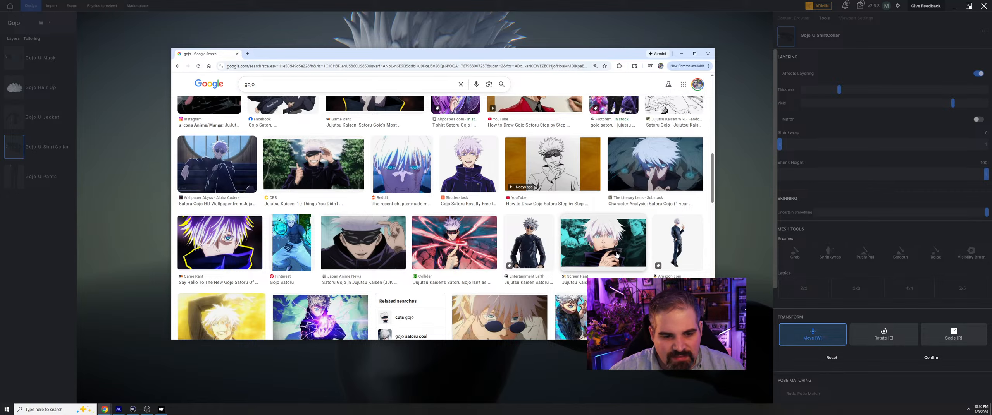
scroll(597, 276, down, 5)
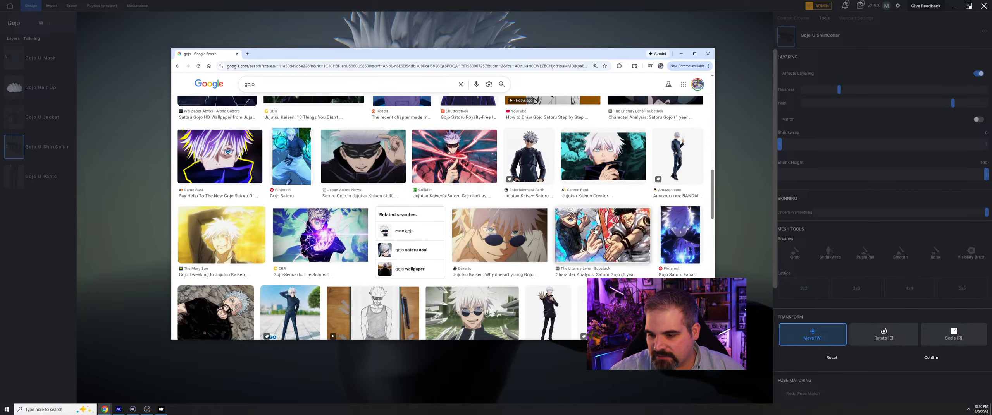
scroll(445, 244, down, 1)
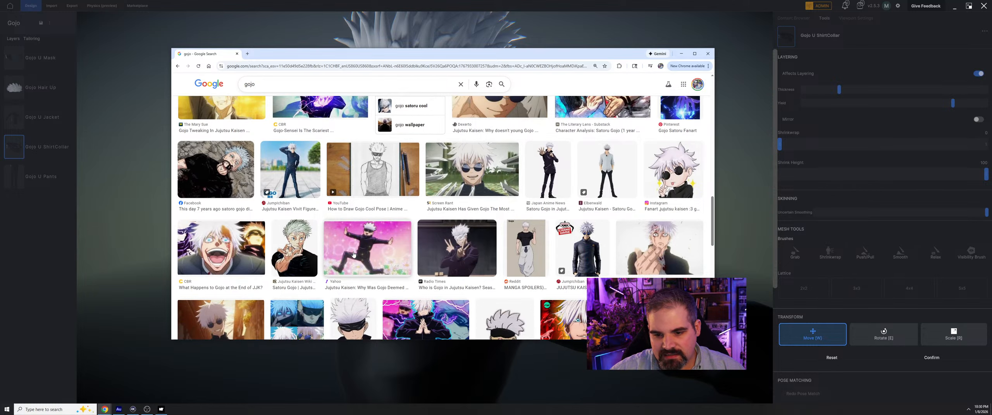
scroll(599, 217, up, 6)
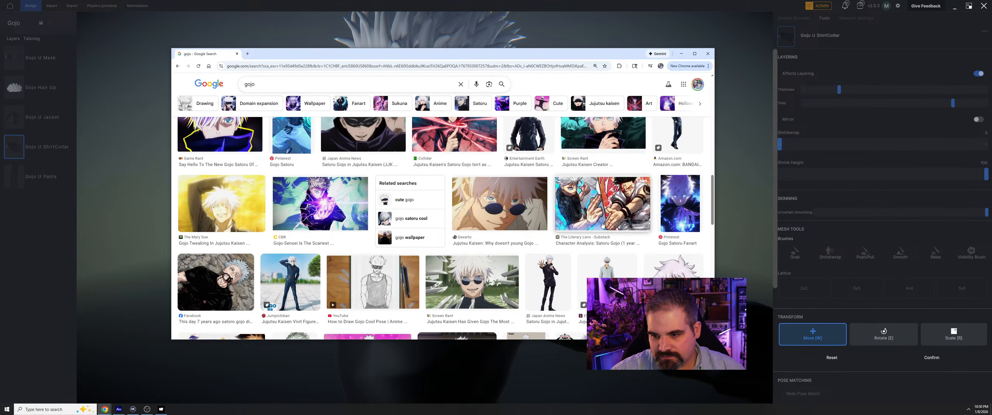
scroll(445, 225, up, 1)
scroll(291, 222, up, 4)
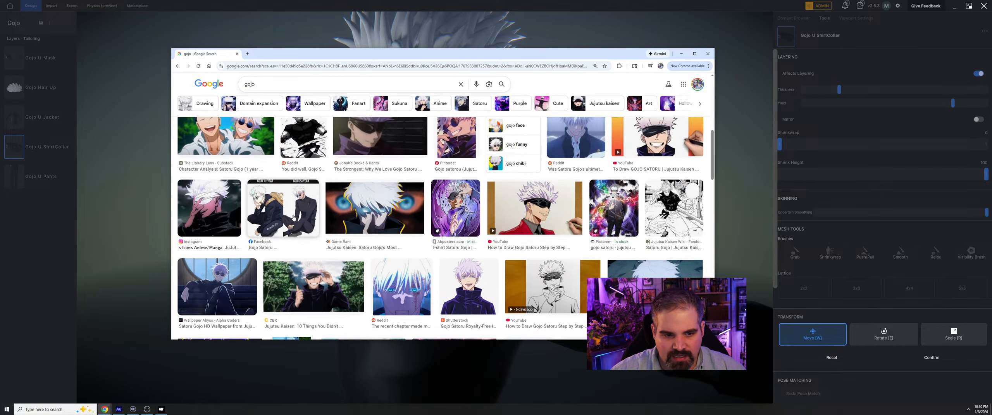
scroll(233, 209, up, 2)
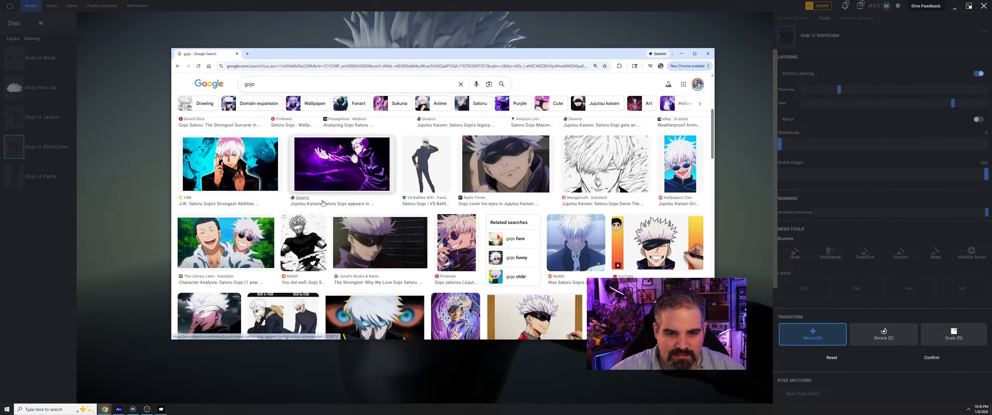
scroll(215, 200, up, 3)
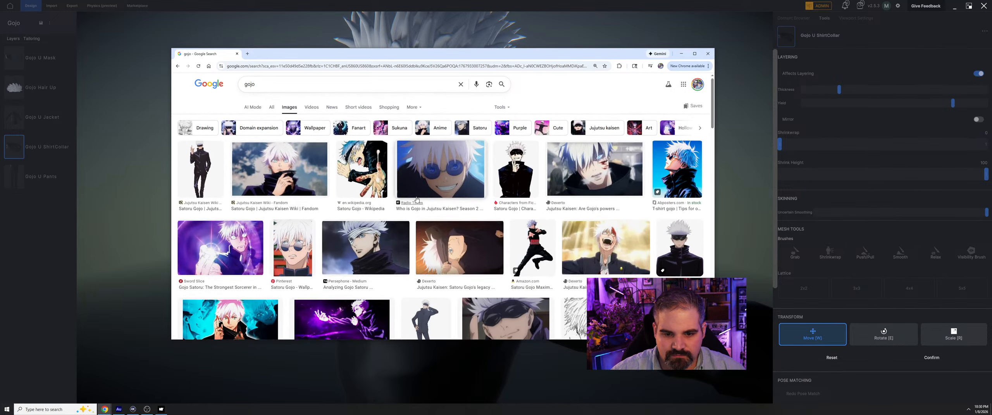
click(709, 54)
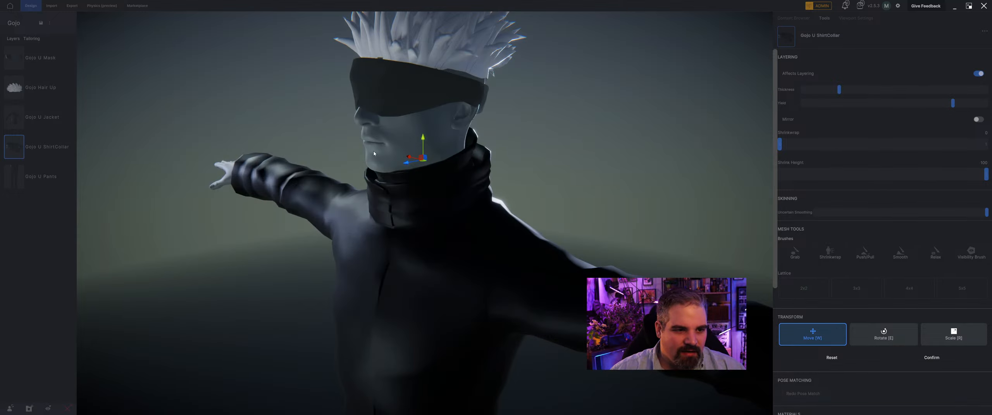
Step: Confirm the collar's transform and remove the Gojo U ShirtCollar layer from the outfit
click(932, 358)
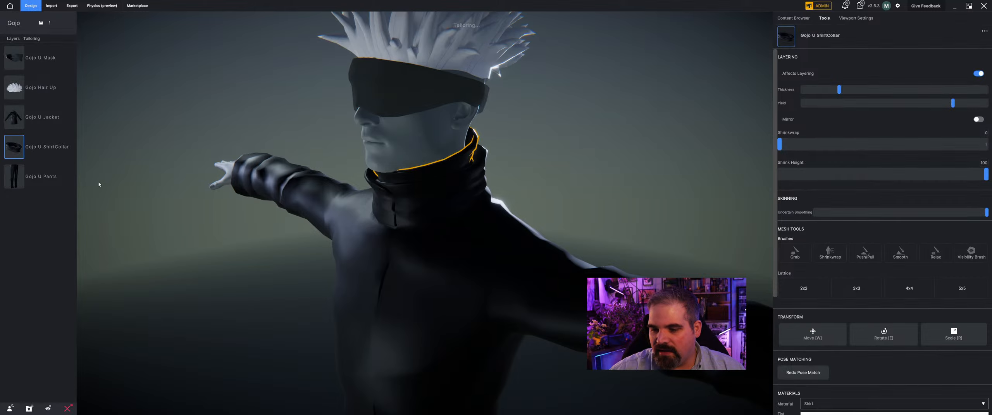
click(62, 147)
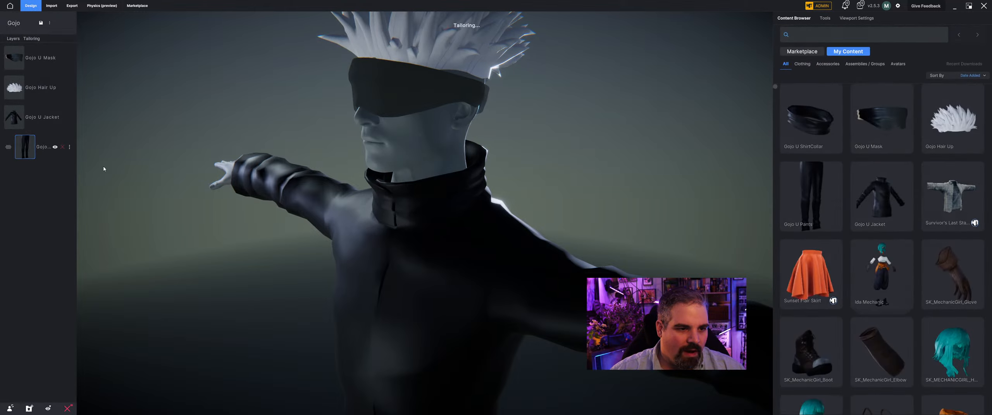
drag(526, 134, 546, 177)
scroll(547, 177, down, 5)
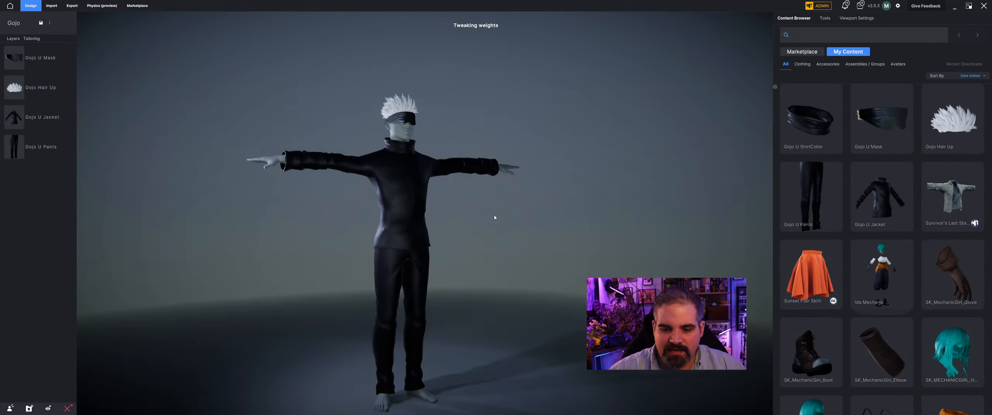
Step: Import Gojo U Shoe.fbx from the project folder as a cloth item
click(51, 5)
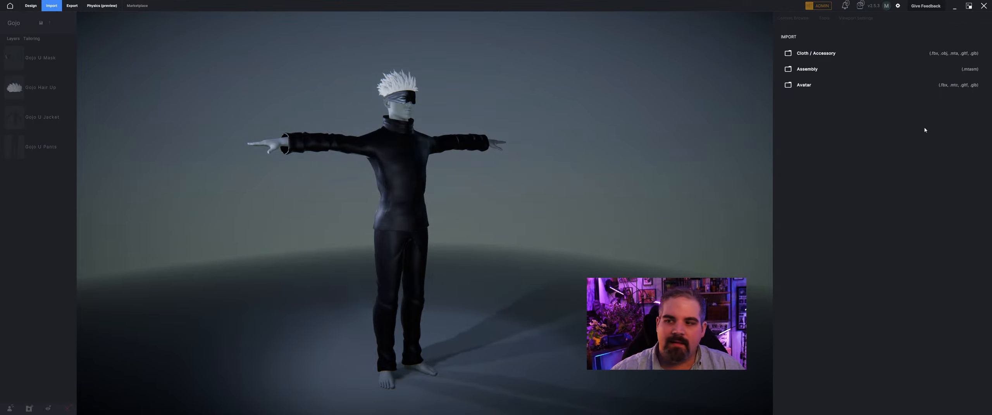
click(852, 53)
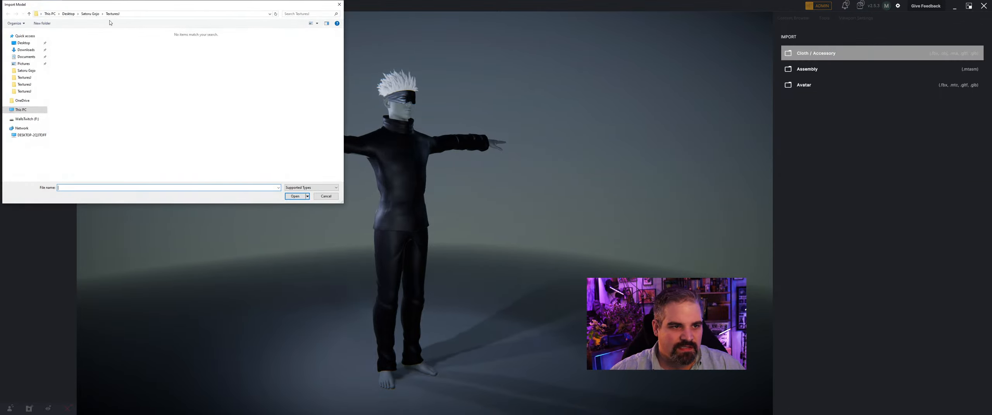
click(91, 14)
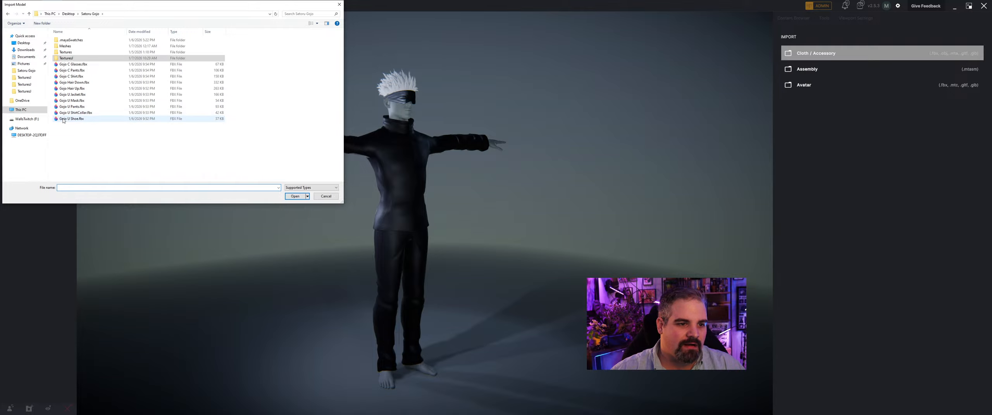
click(71, 118)
click(295, 196)
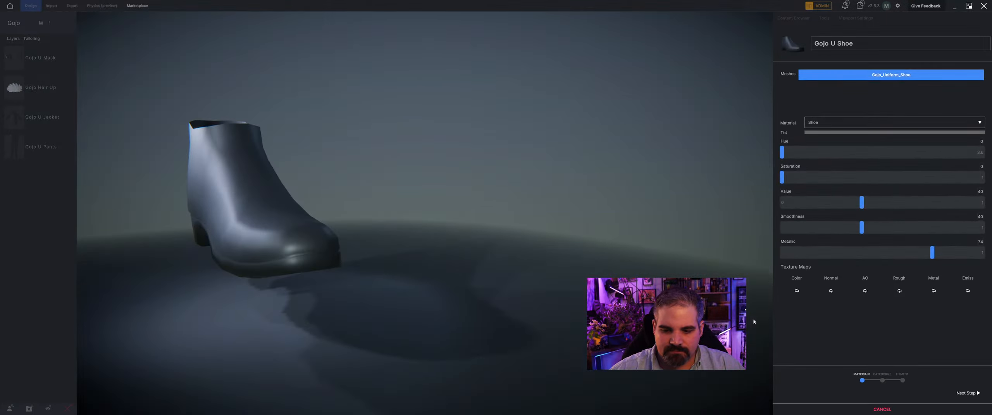
Step: Apply the black body color texture from the Textures folder to the Shoe material and set its Value to 100
click(797, 291)
double_click(70, 60)
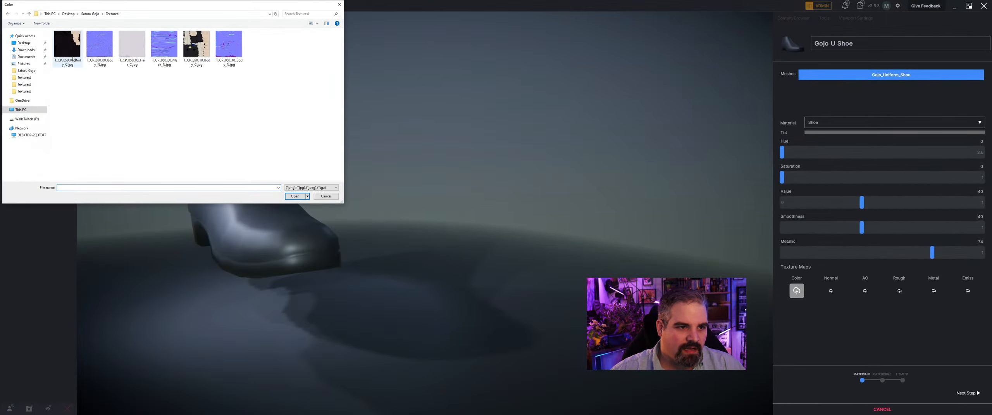
click(67, 44)
key(Return)
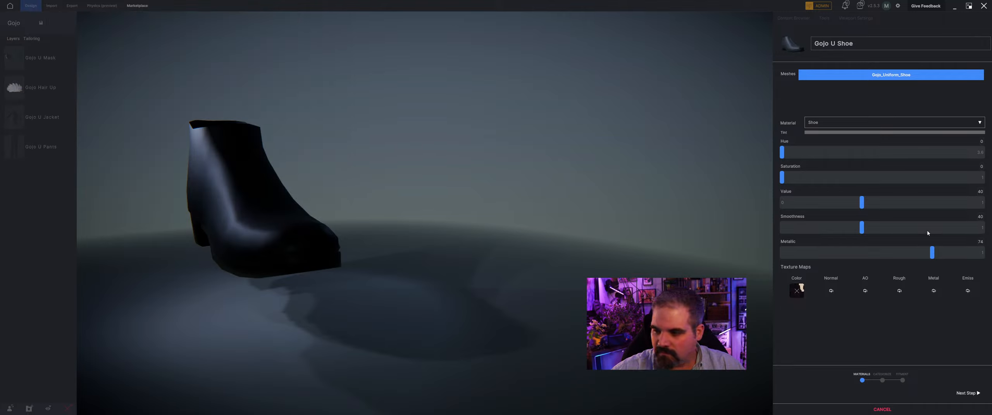
drag(862, 206, 985, 202)
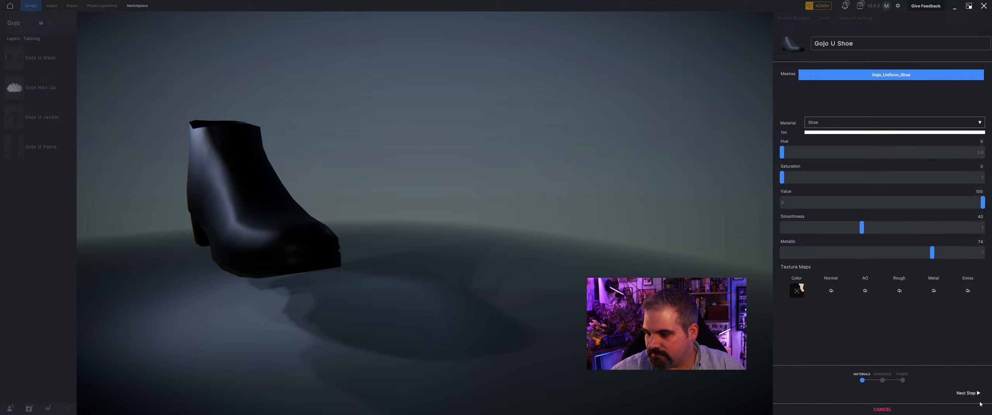
Step: Assign the shoe to the Shoes category with Keep Source Dimensions enabled and continue to the fitment stage
click(967, 394)
click(907, 159)
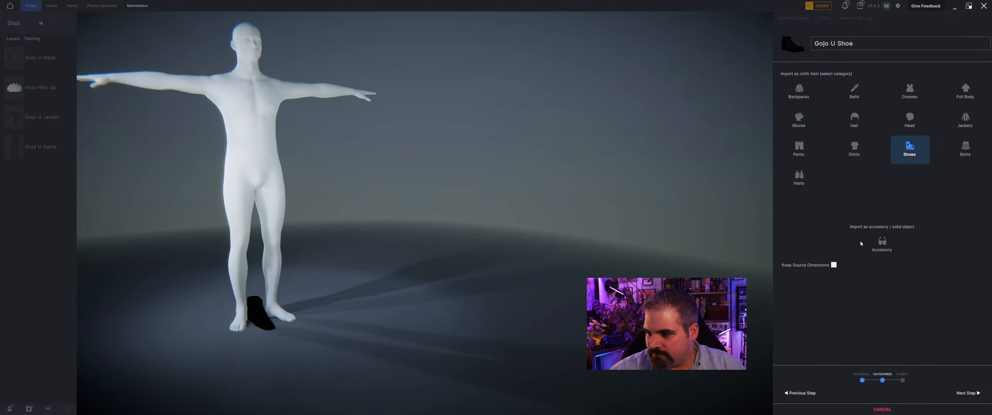
click(835, 265)
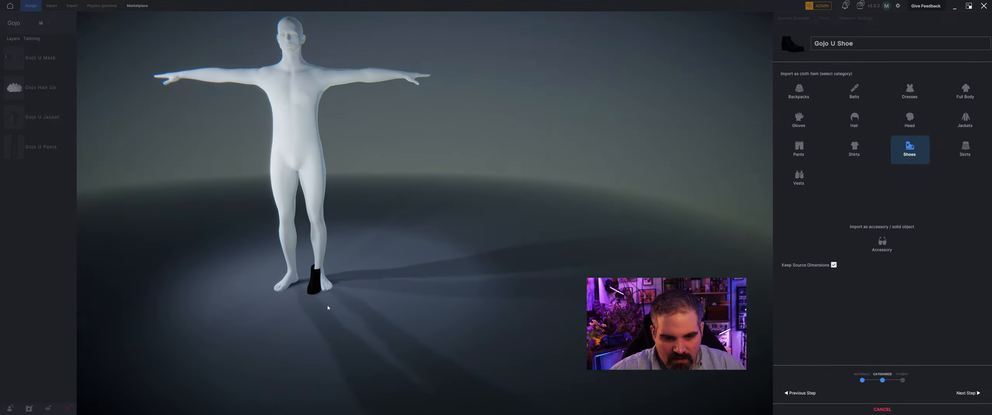
drag(347, 312, 394, 296)
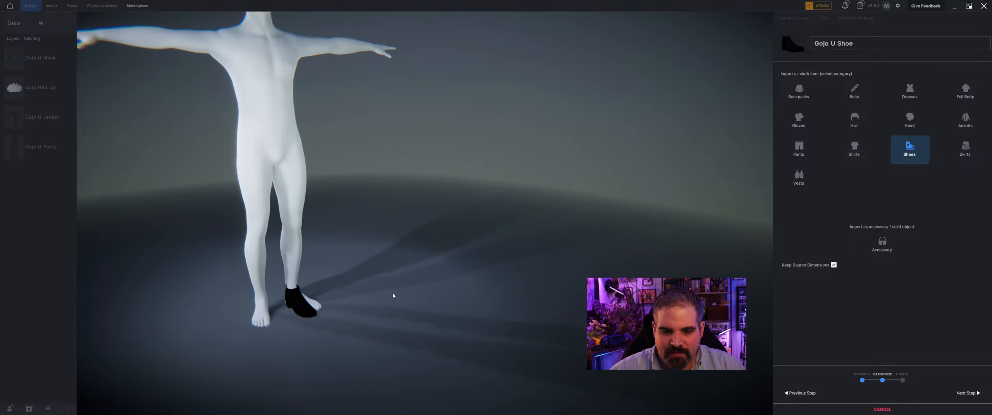
click(968, 394)
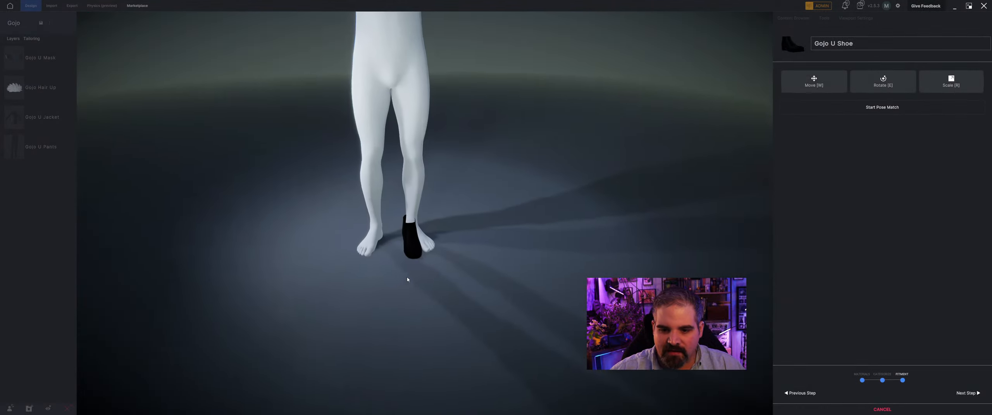
Step: Rotate the shoe outward and move it sideways to line it up with the avatar's left foot
key(e)
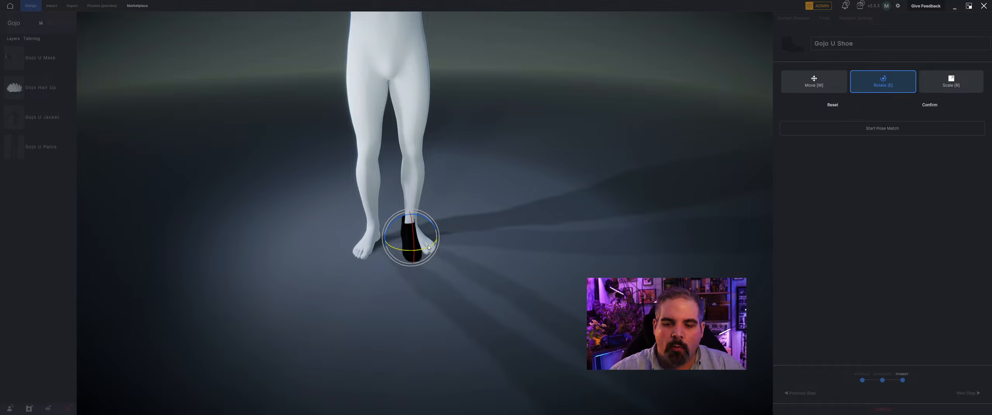
key(w)
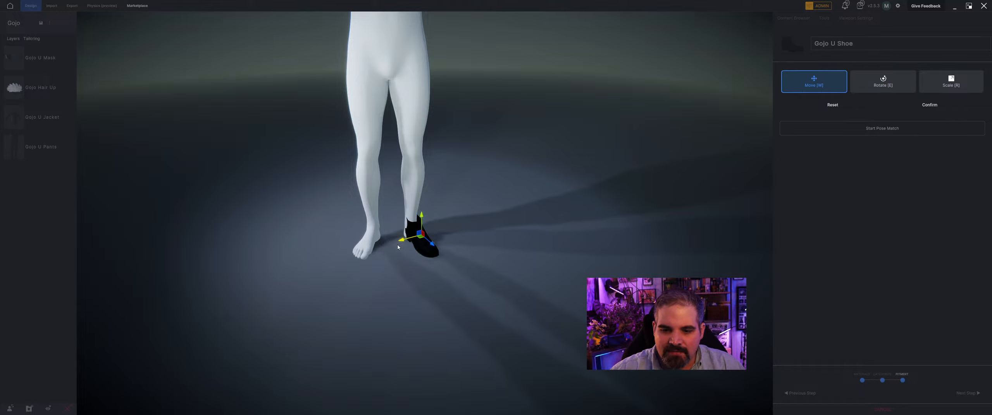
key(e)
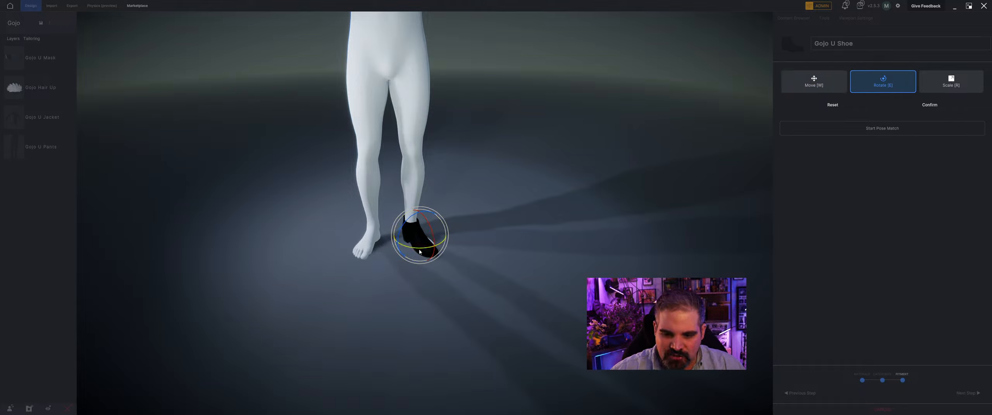
key(w)
drag(402, 242, 404, 241)
key(e)
right_drag(404, 242, 412, 259)
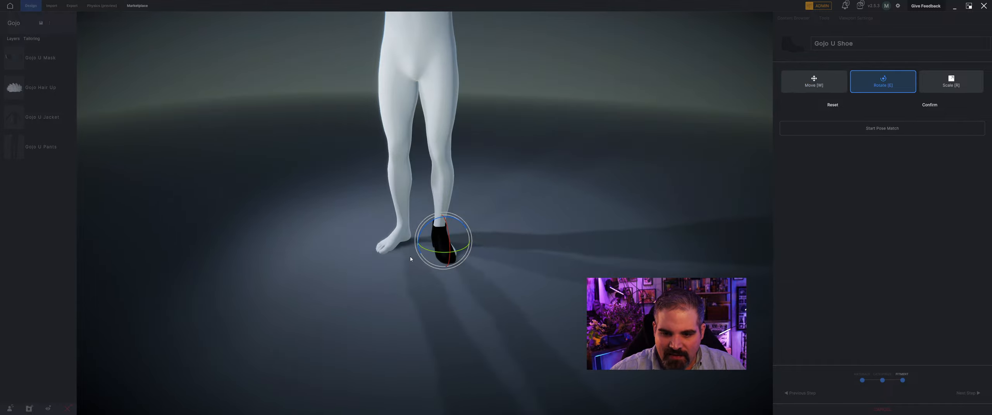
key(w)
key(e)
key(w)
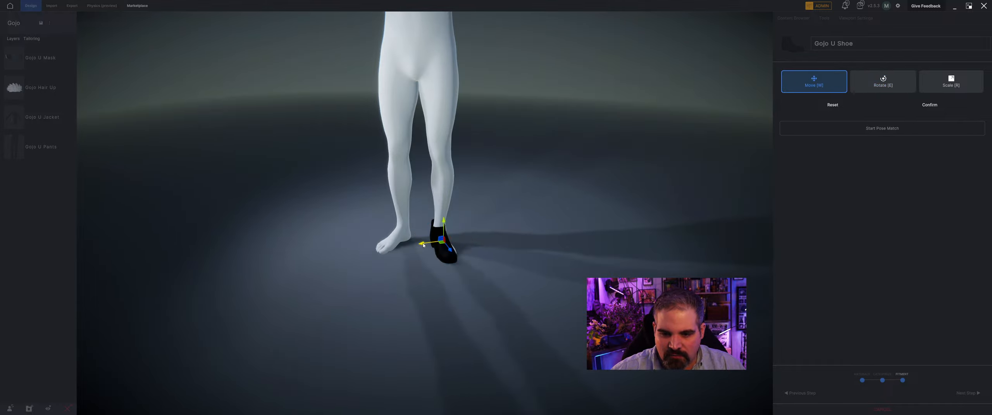
Step: Move the shoe along its length so it lines up with the avatar's left foot from heel to toe
right_drag(424, 245, 384, 244)
scroll(383, 243, up, 3)
middle_drag(544, 318, 512, 295)
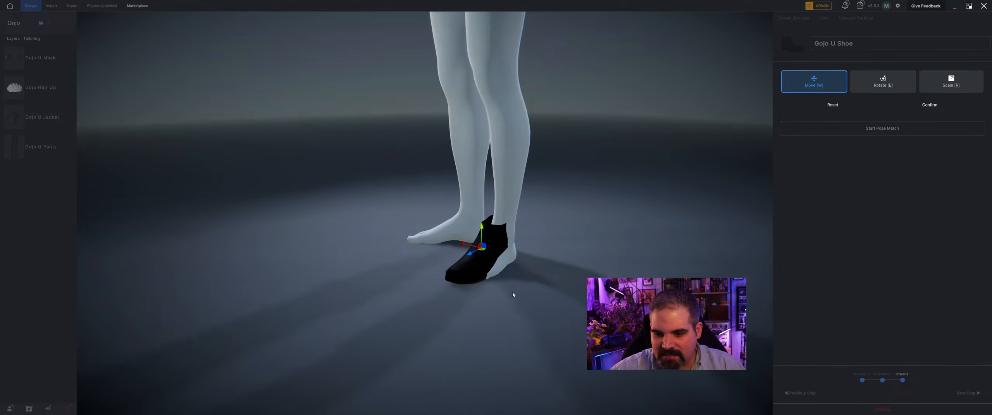
right_drag(511, 294, 516, 287)
drag(449, 195, 452, 193)
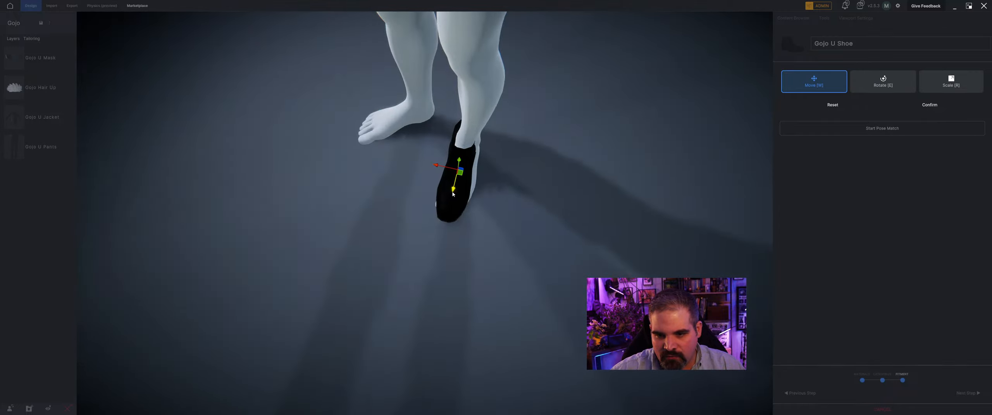
Step: Fine-tune the shoe's rotation and sideways position until it encloses the whole left foot
key(e)
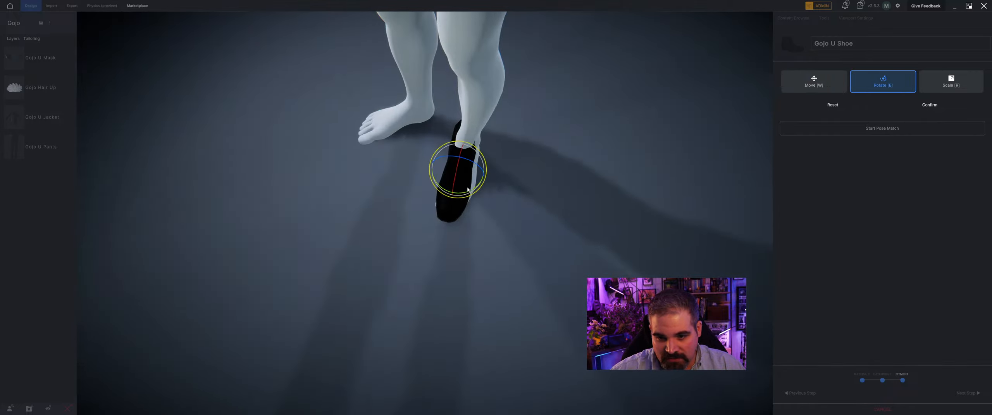
drag(468, 194, 464, 172)
key(w)
key(r)
right_drag(449, 169, 405, 181)
key(w)
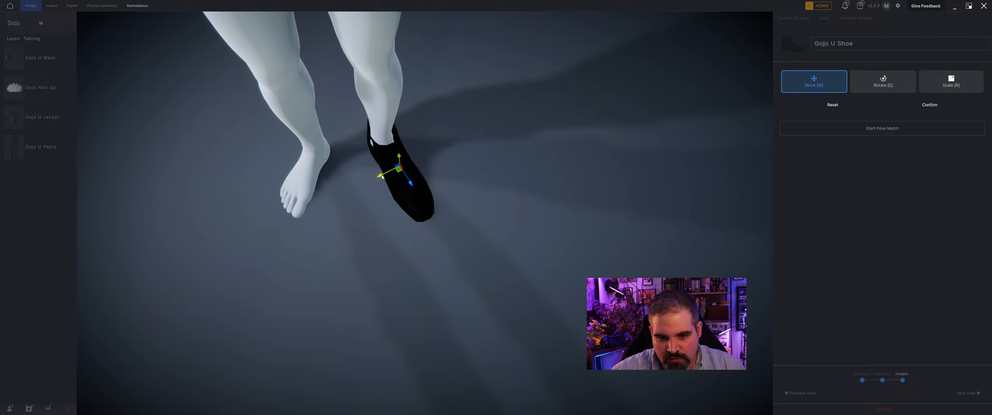
key(e)
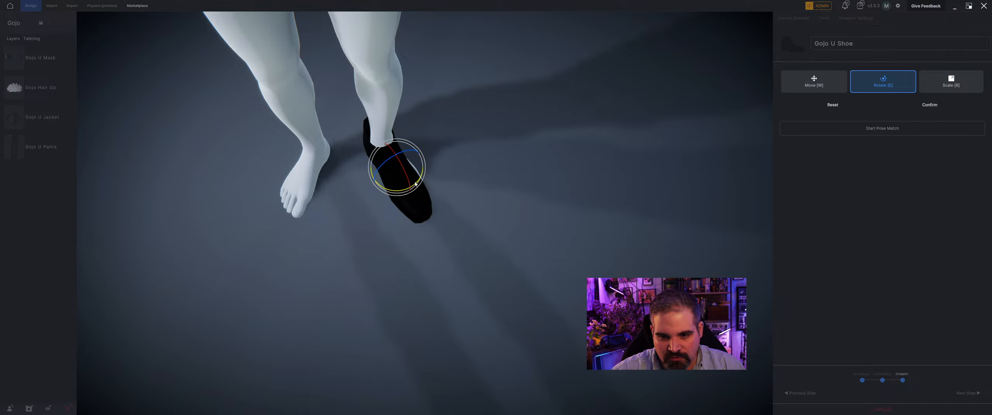
key(w)
right_drag(415, 184, 254, 108)
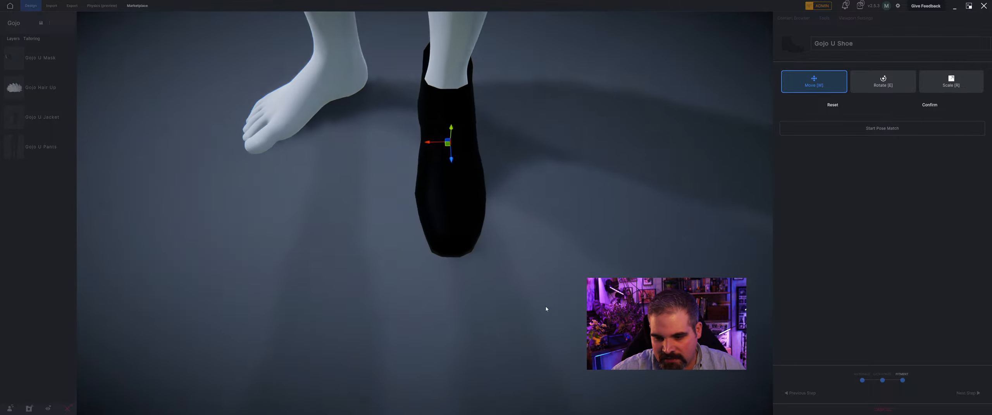
scroll(655, 239, down, 1)
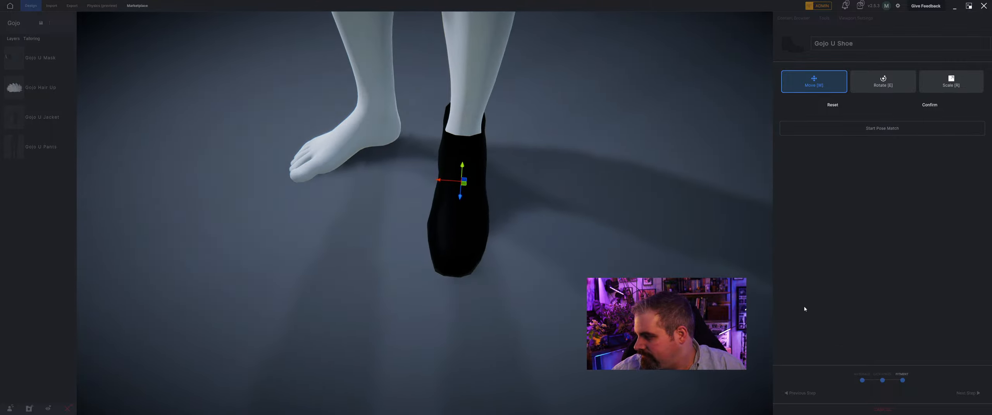
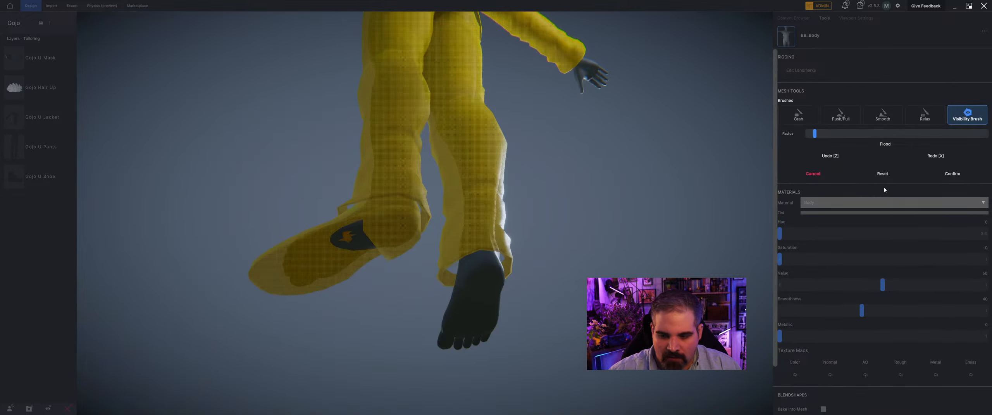
Step: Hide the body's left foot inside the shoe using the Visibility Brush with a larger radius, and confirm the edit
click(829, 134)
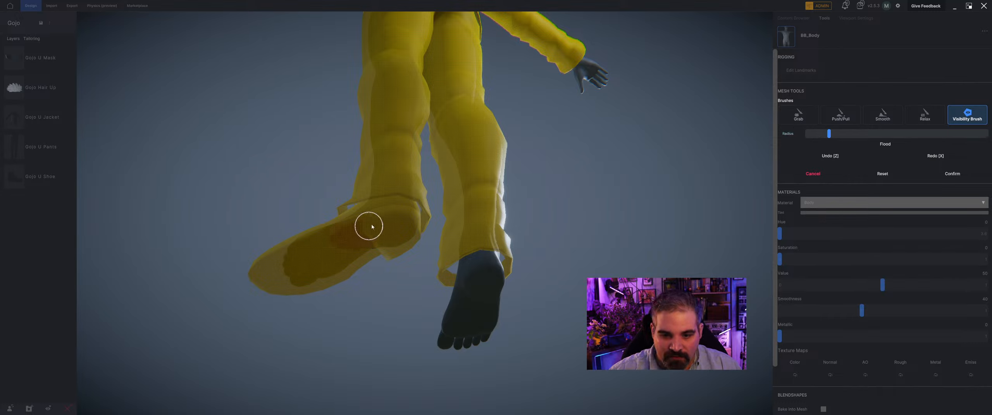
middle_drag(355, 249, 534, 281)
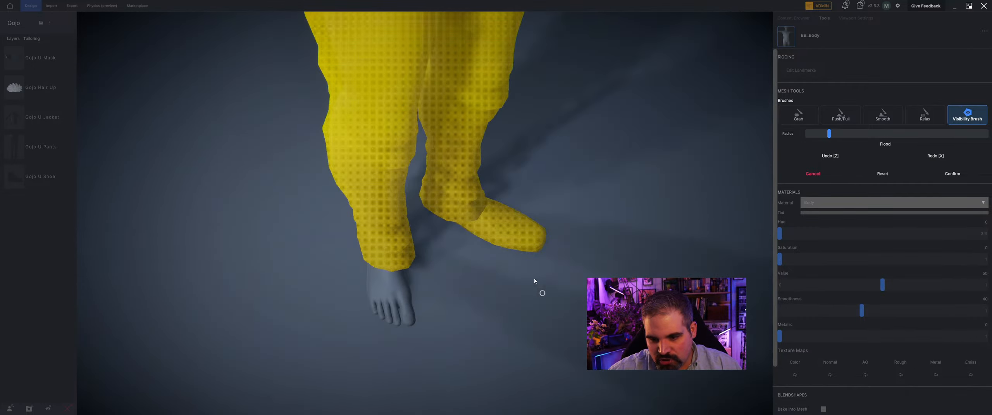
click(952, 173)
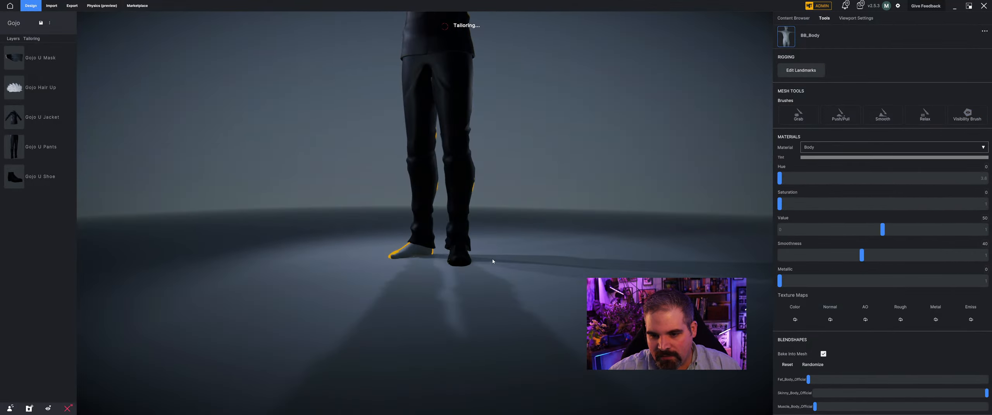
Step: Select the fitted shoe, adjust its scale and rotation on the left foot, and confirm the transform
scroll(507, 234, down, 4)
middle_drag(508, 234, 462, 354)
click(463, 354)
scroll(442, 354, up, 3)
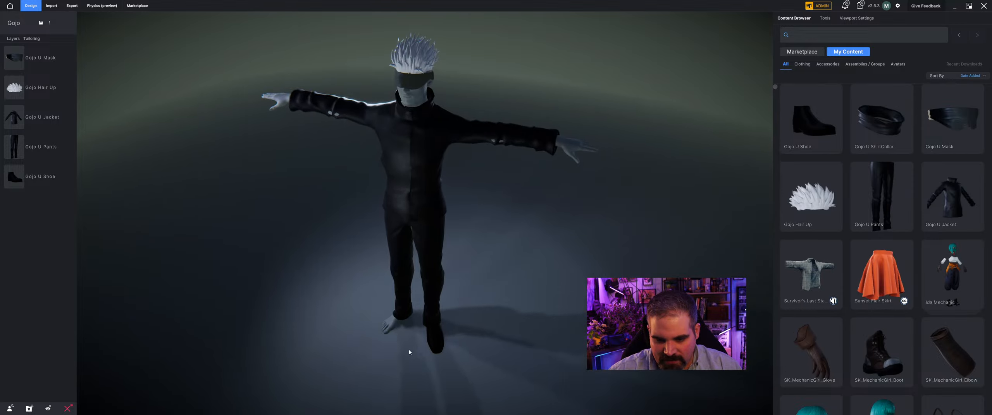
middle_drag(418, 352, 486, 306)
scroll(488, 340, up, 3)
click(469, 328)
key(r)
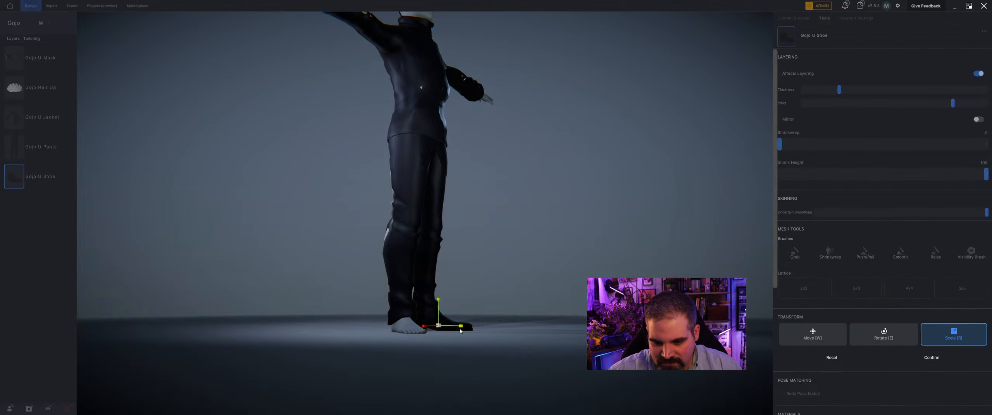
middle_drag(467, 332, 452, 316)
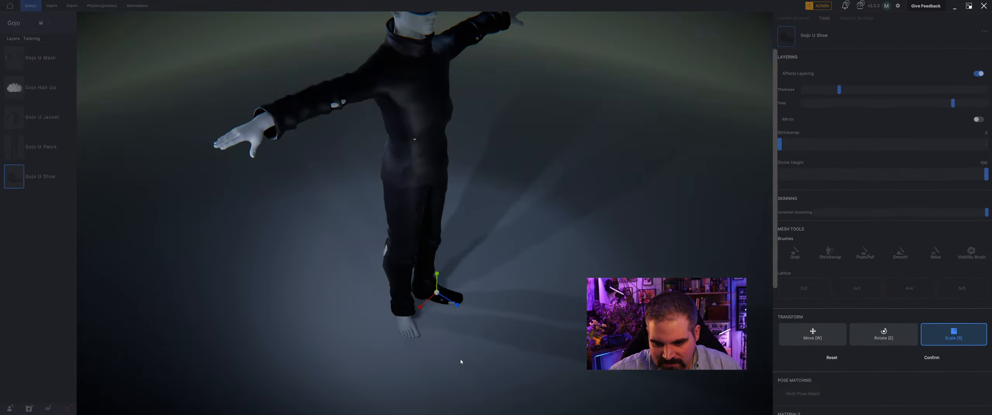
key(e)
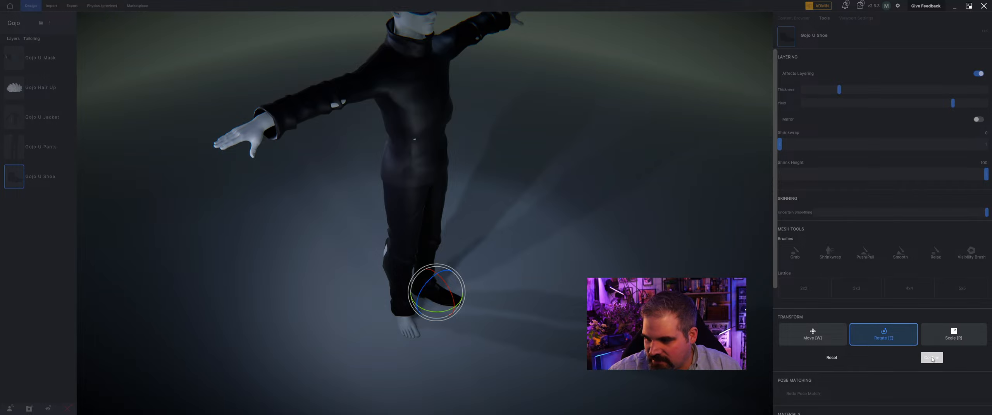
click(932, 358)
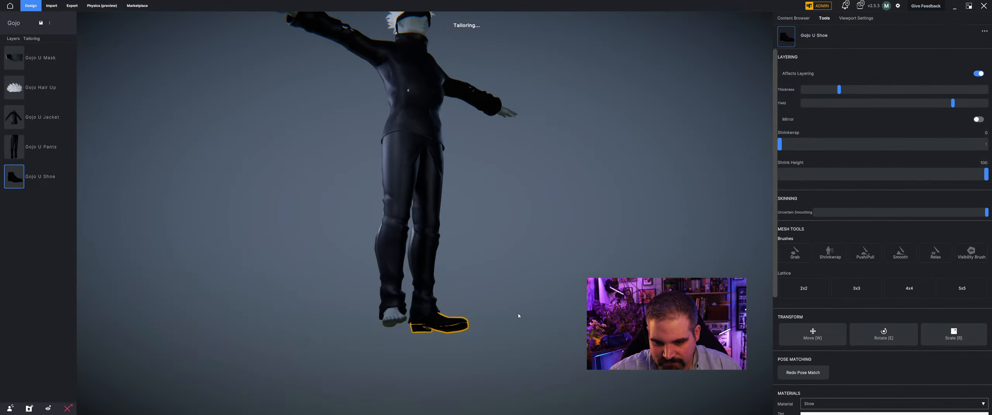
Step: Check the shoe's sole from below and turn on Mirror for the shoe to cover the other foot
middle_drag(519, 317, 379, 312)
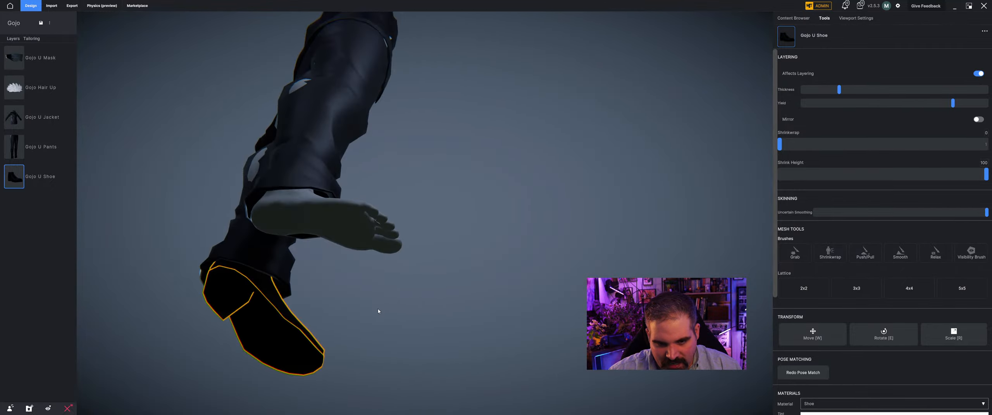
scroll(383, 319, down, 2)
click(383, 319)
scroll(456, 260, down, 4)
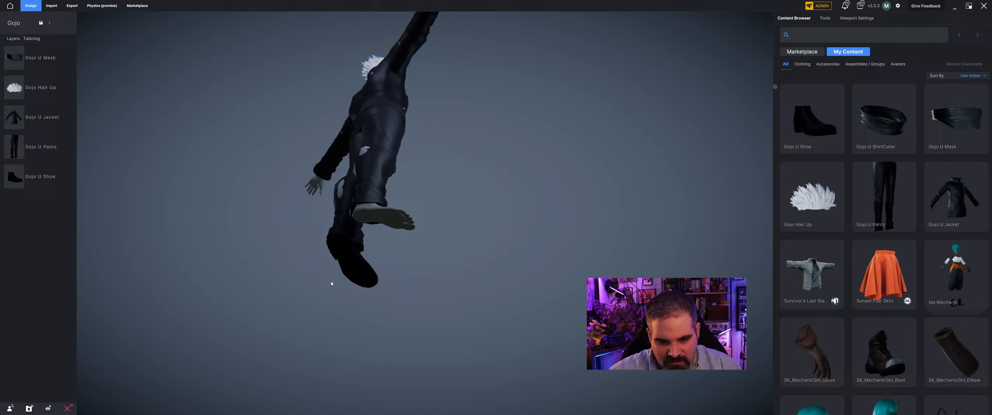
click(364, 283)
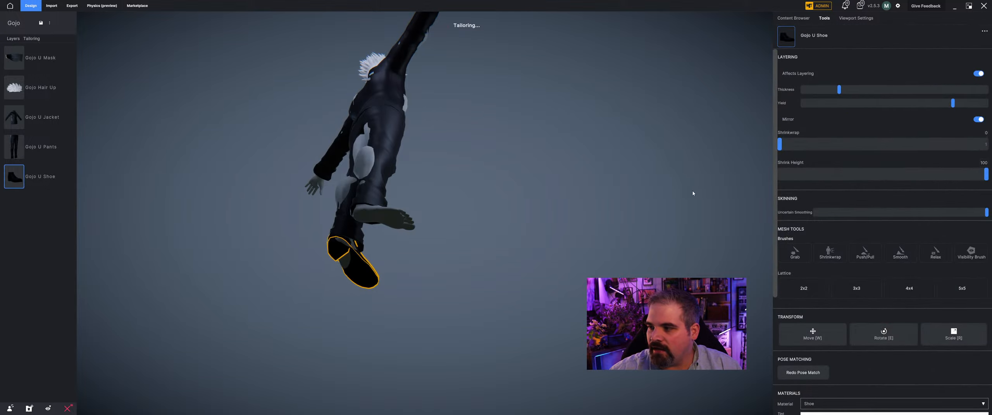
middle_drag(694, 193, 346, 268)
middle_drag(483, 257, 396, 138)
Step: Select the uniform pants and raise their layering Thickness slightly
click(396, 138)
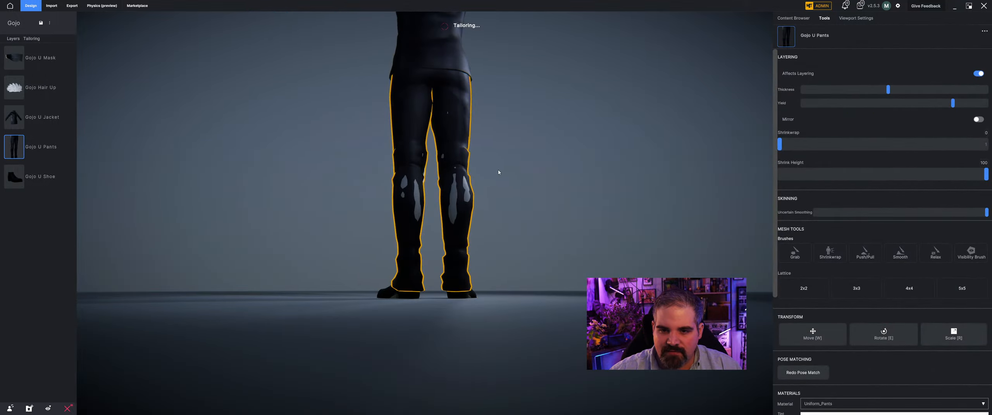
middle_drag(499, 173, 747, 100)
drag(889, 94, 900, 94)
middle_drag(678, 174, 557, 195)
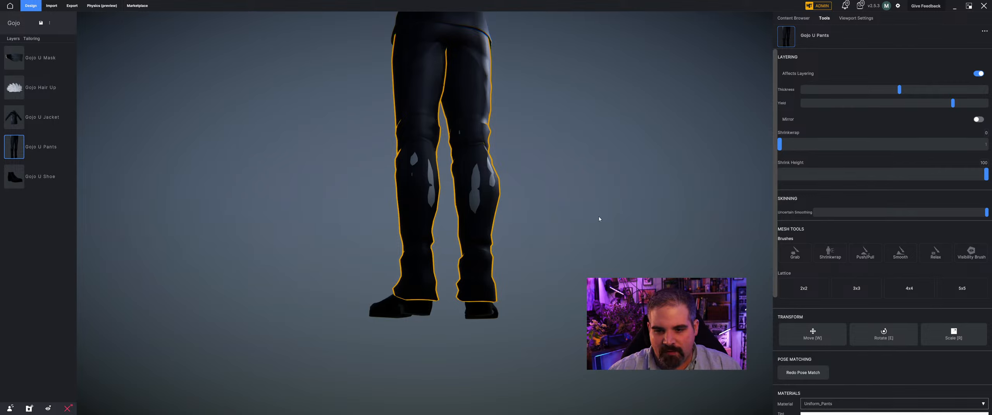
Step: Sculpt the layered pants with a large Push/Pull brush, pulling the fabric outward over both calves where the body pokes through
drag(599, 219, 429, 219)
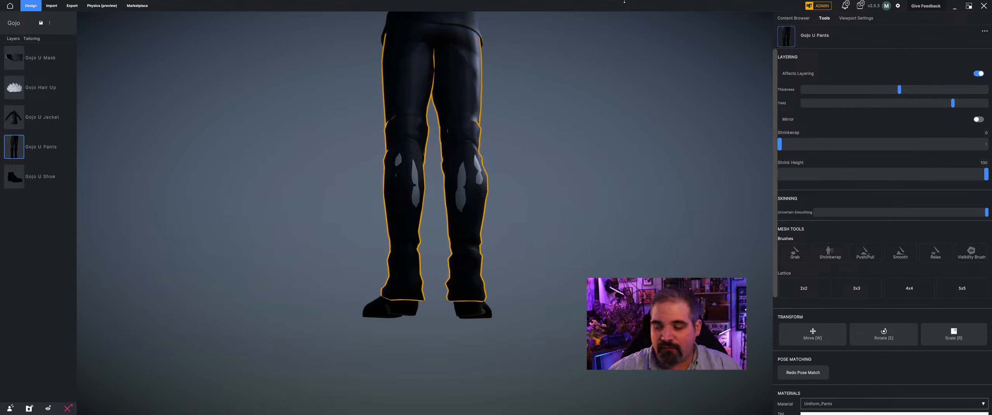
drag(416, 108, 426, 214)
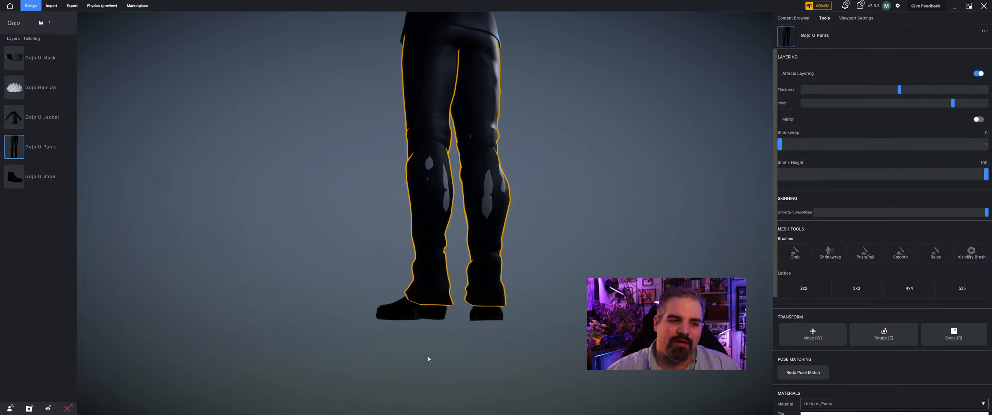
drag(573, 175, 608, 160)
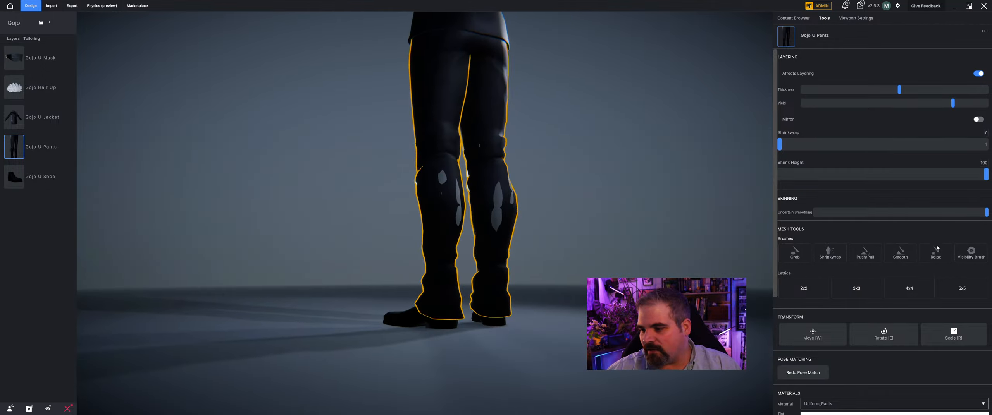
click(880, 251)
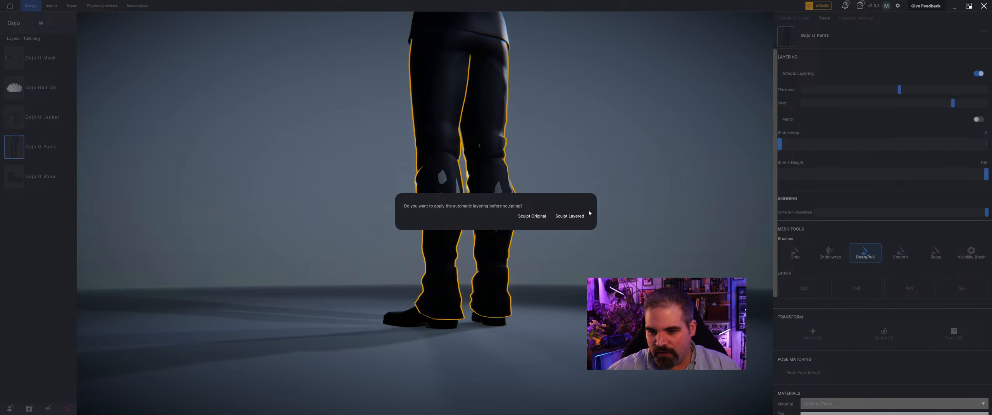
click(573, 215)
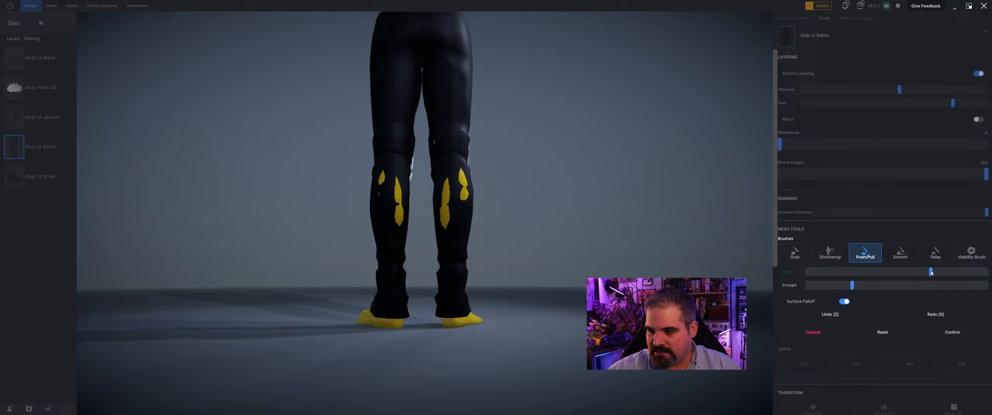
mouse_move(382, 175)
mouse_down()
mouse_move(401, 229)
mouse_move(377, 168)
mouse_move(443, 192)
mouse_move(469, 229)
mouse_move(441, 217)
mouse_move(445, 224)
mouse_move(467, 181)
mouse_up()
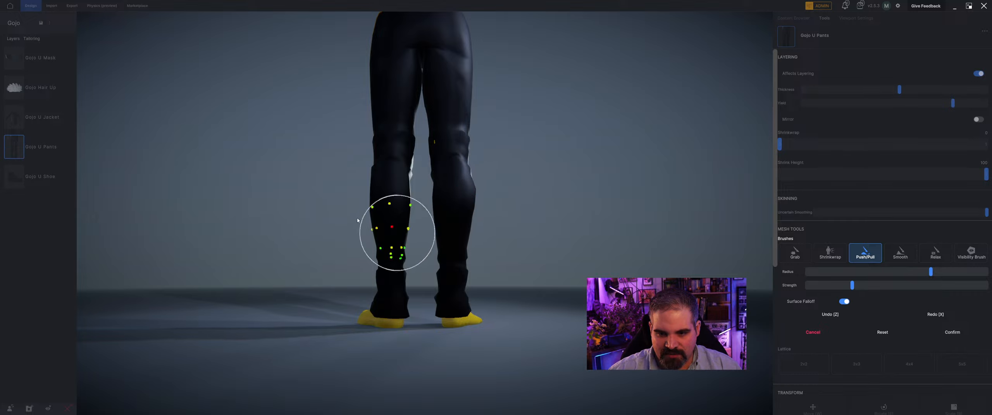
middle_drag(388, 232, 525, 141)
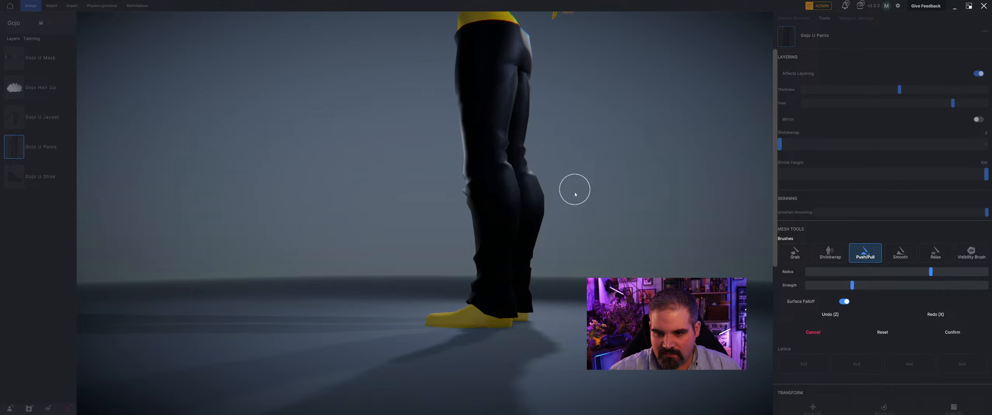
middle_drag(575, 195, 508, 205)
Step: Smooth the sculpted calf areas on the back of the pants using the Smooth brush with a large radius
click(901, 253)
click(924, 273)
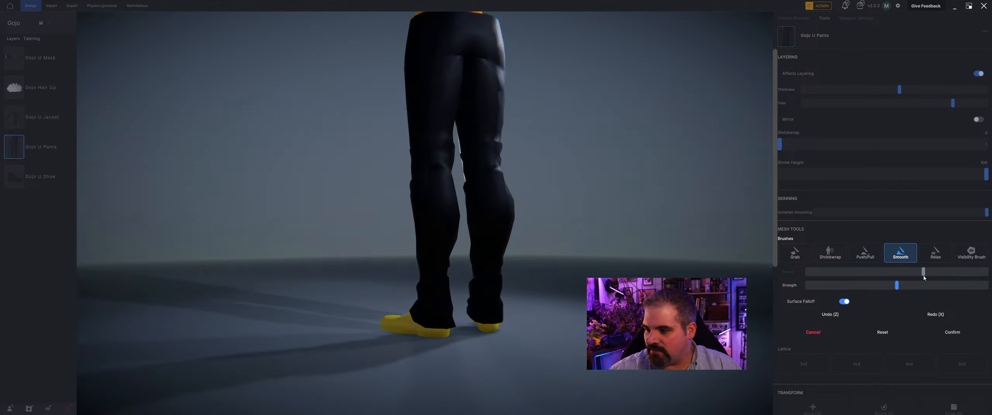
mouse_move(522, 210)
middle_down()
mouse_move(525, 228)
mouse_move(454, 216)
middle_up()
middle_drag(447, 252, 484, 191)
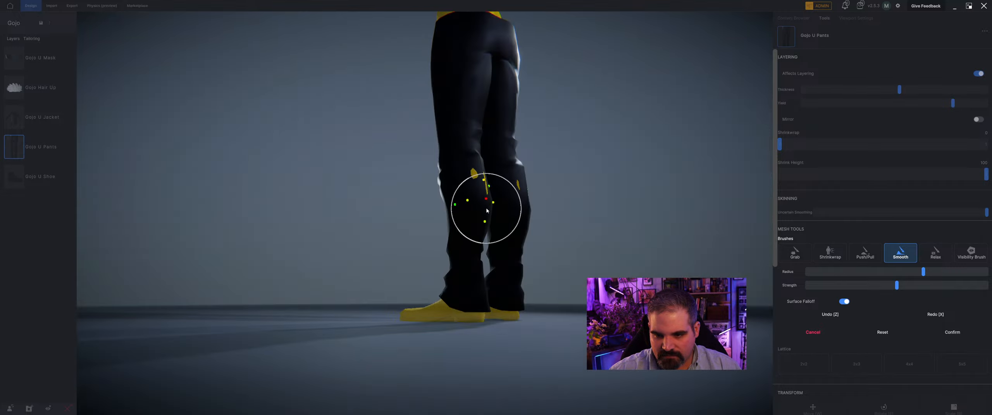
middle_drag(607, 213, 472, 212)
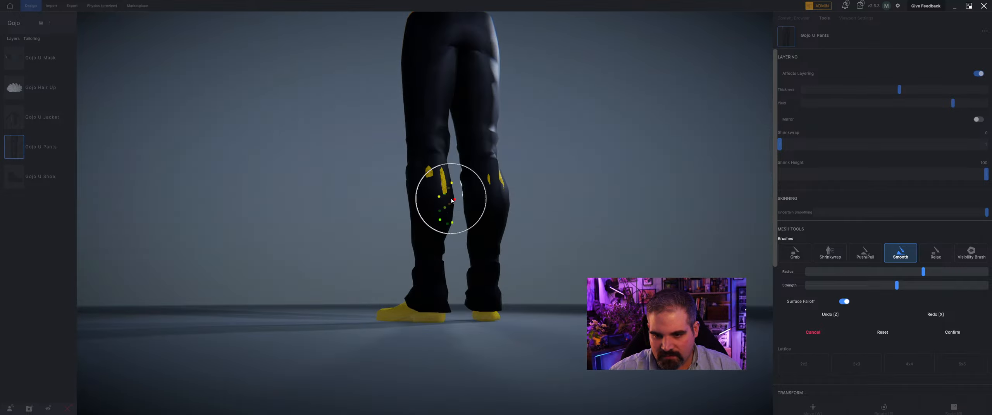
Step: Pull the pants outward again over the exposed calves with an enlarged Push/Pull brush, and confirm the sculpt
click(856, 255)
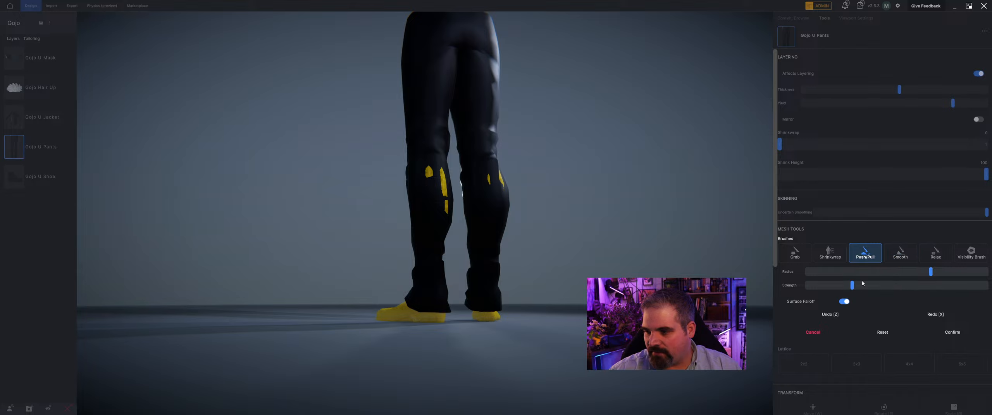
mouse_move(435, 176)
mouse_down()
mouse_move(442, 193)
mouse_move(432, 181)
mouse_move(496, 181)
mouse_up()
drag(623, 209, 360, 177)
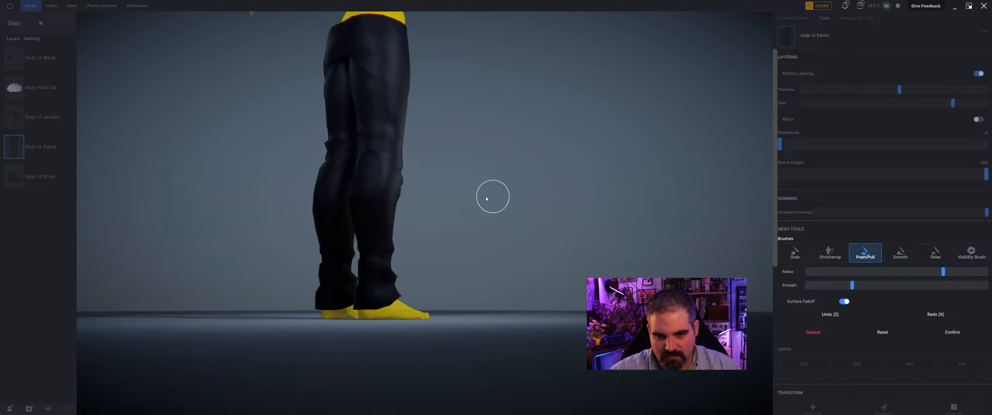
scroll(494, 196, down, 3)
drag(494, 196, 456, 191)
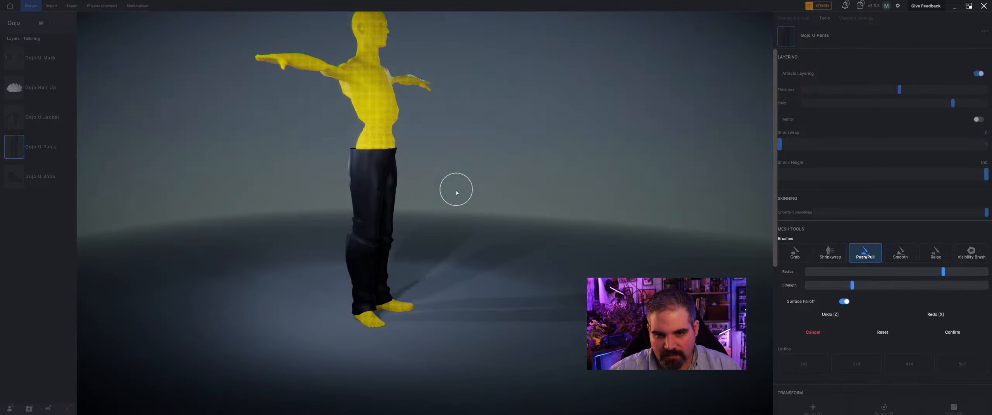
click(962, 336)
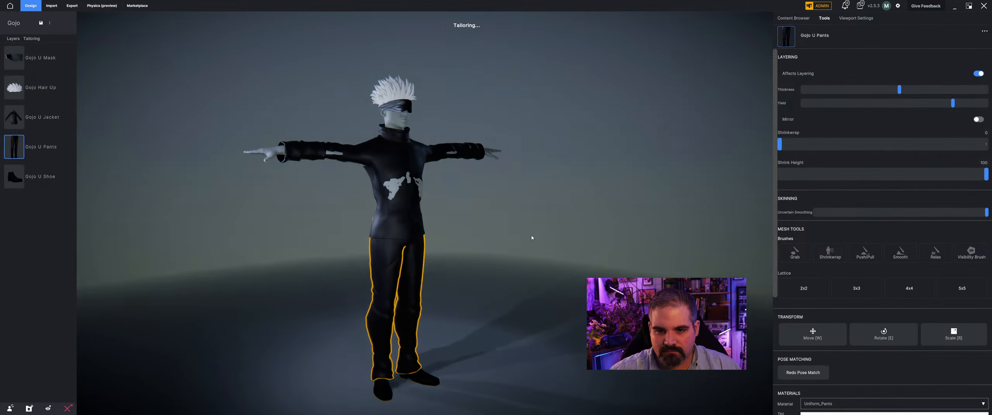
Step: Select the mask and turn off its Affects Layering setting
drag(531, 238, 502, 222)
middle_drag(503, 221, 468, 255)
scroll(467, 254, up, 4)
drag(341, 228, 263, 233)
click(291, 226)
scroll(358, 222, up, 3)
middle_drag(264, 232, 406, 227)
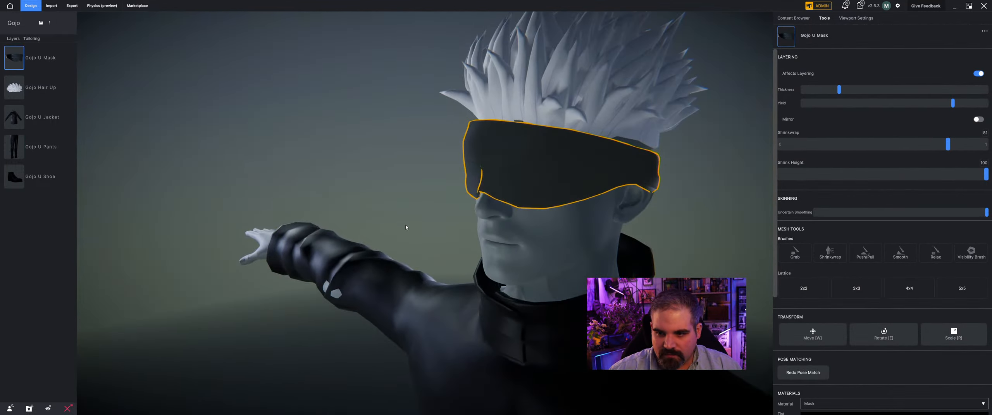
drag(406, 227, 490, 214)
scroll(354, 219, down, 4)
drag(325, 223, 240, 231)
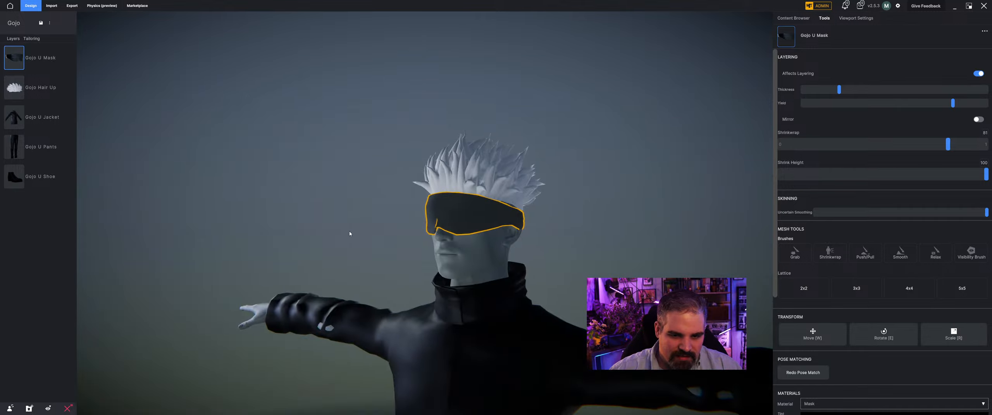
scroll(505, 241, up, 5)
scroll(519, 245, down, 4)
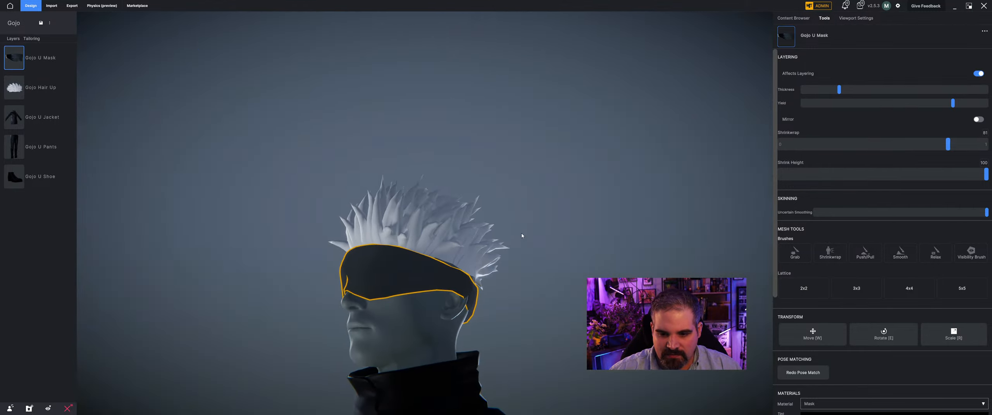
click(978, 74)
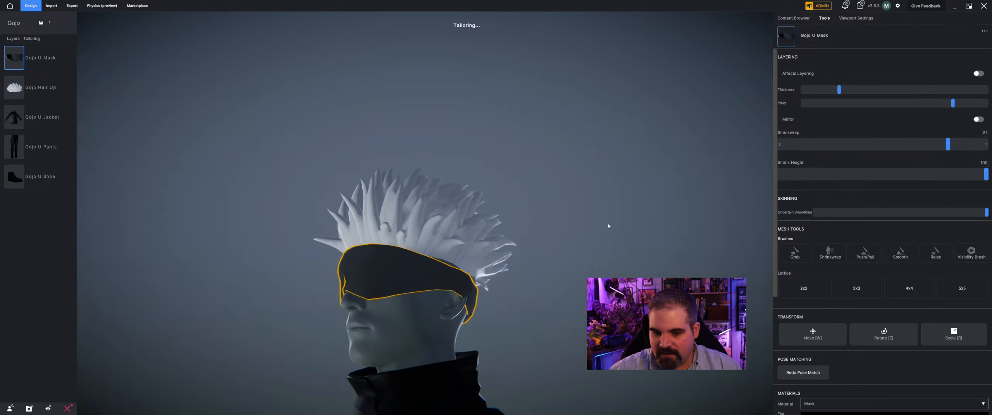
Step: Examine the mask's fit over the eyes, around the ears and below the hair from several angles
middle_drag(608, 226, 527, 207)
scroll(554, 230, up, 3)
scroll(384, 206, down, 4)
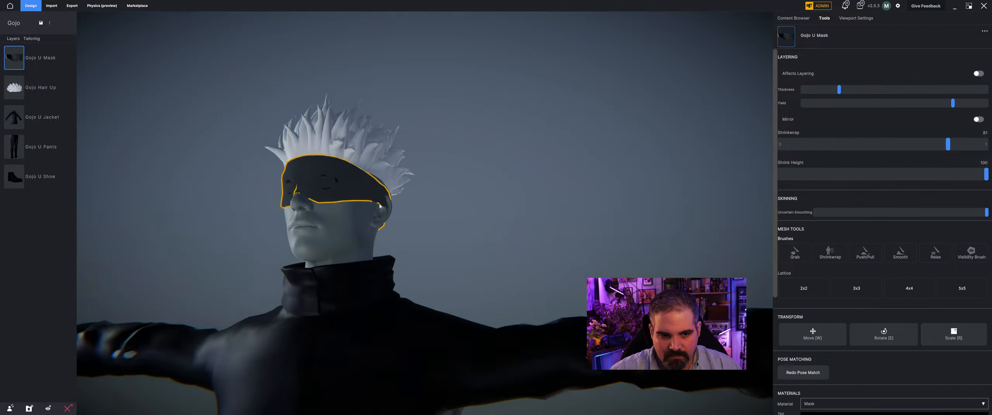
scroll(407, 207, up, 3)
middle_drag(406, 206, 512, 191)
scroll(496, 203, up, 5)
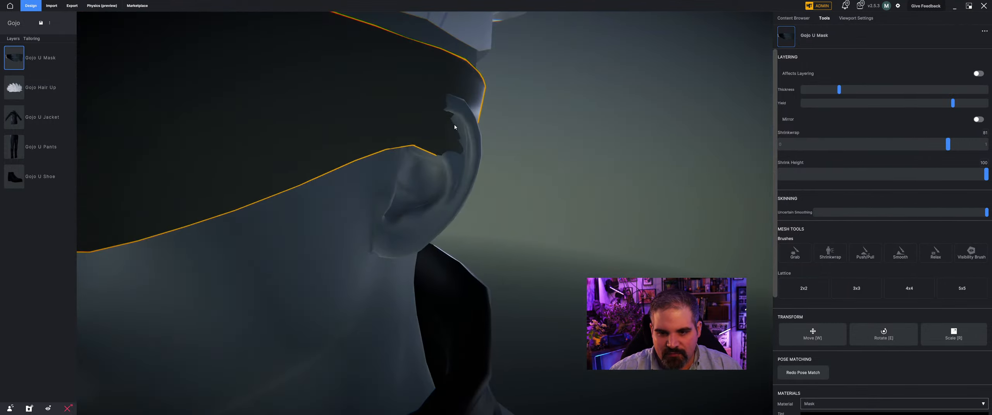
scroll(455, 125, down, 5)
middle_drag(454, 124, 492, 152)
scroll(456, 201, down, 3)
click(427, 208)
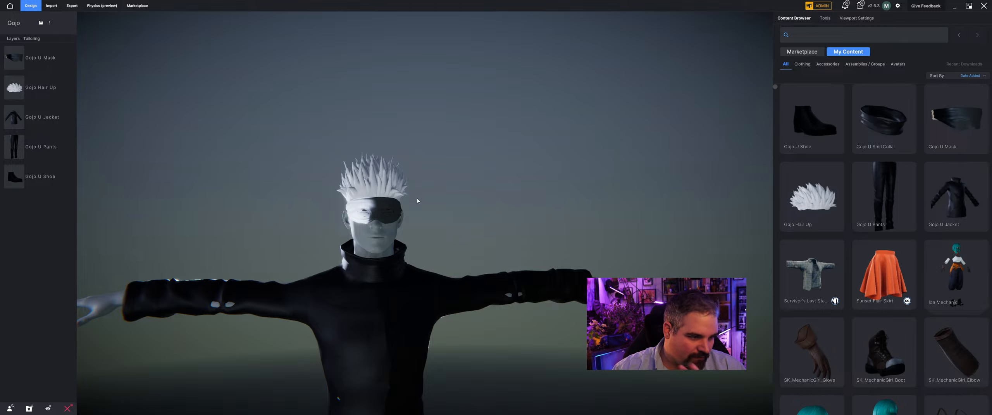
drag(417, 200, 437, 219)
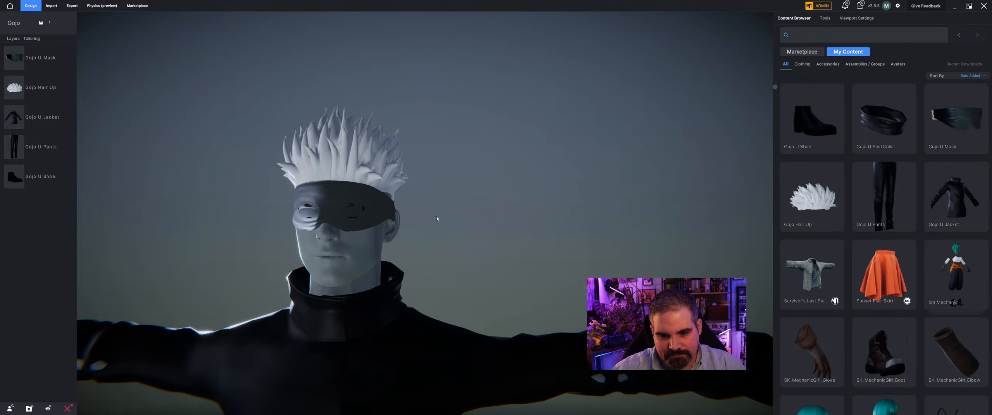
scroll(437, 219, up, 6)
click(242, 210)
drag(328, 199, 467, 179)
scroll(332, 214, down, 7)
scroll(419, 195, up, 3)
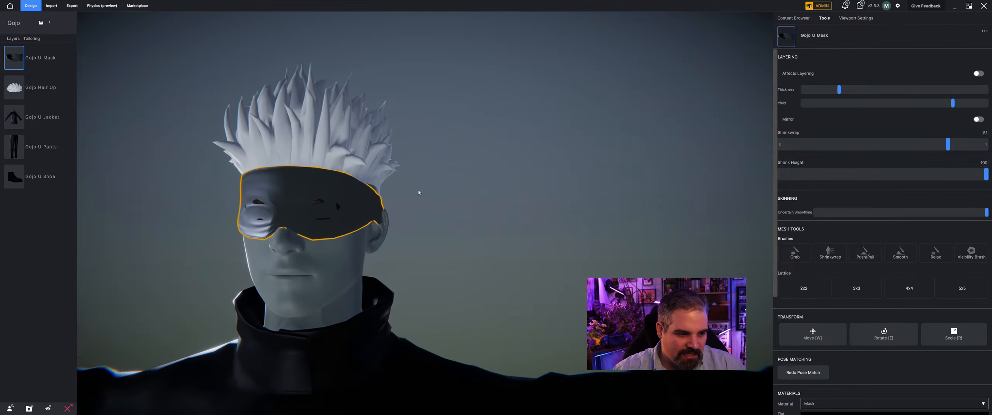
Step: Turn on Affects Layering for the mask and reshape the layered mesh's side band near the ear with a large Grab brush
click(980, 74)
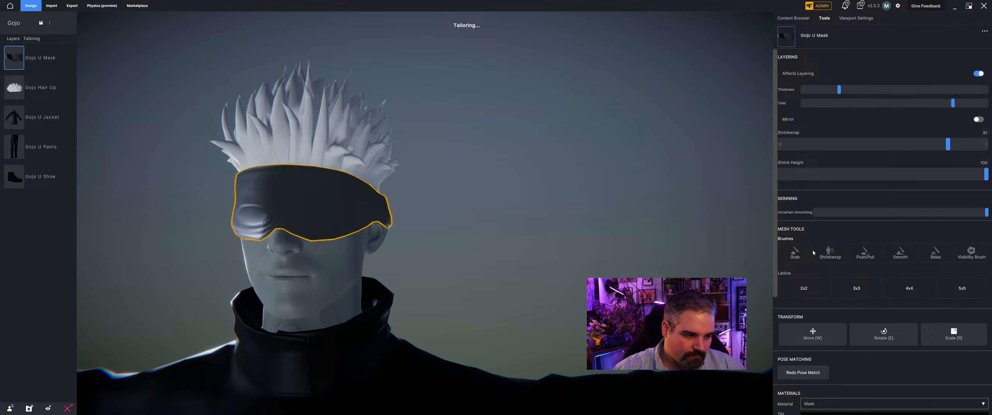
click(796, 252)
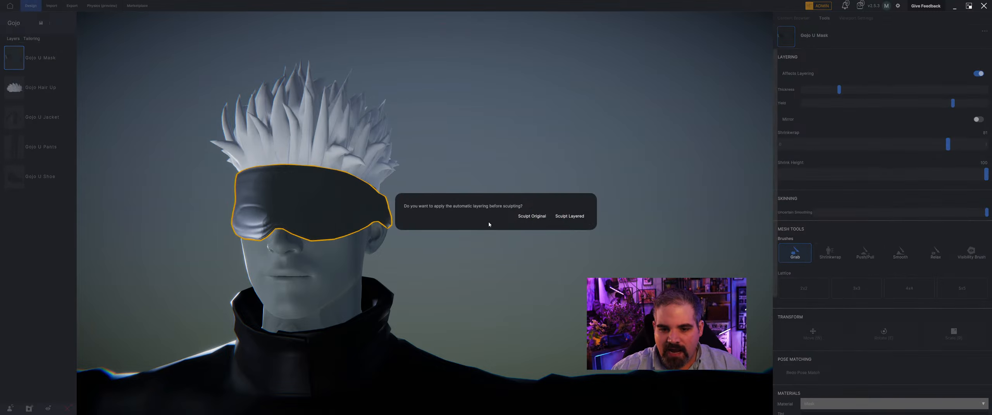
click(571, 217)
drag(382, 217, 415, 217)
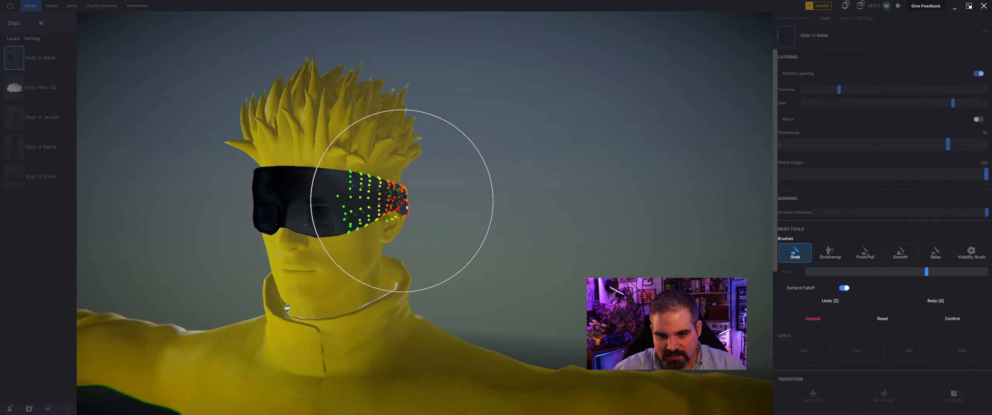
middle_drag(401, 199, 405, 269)
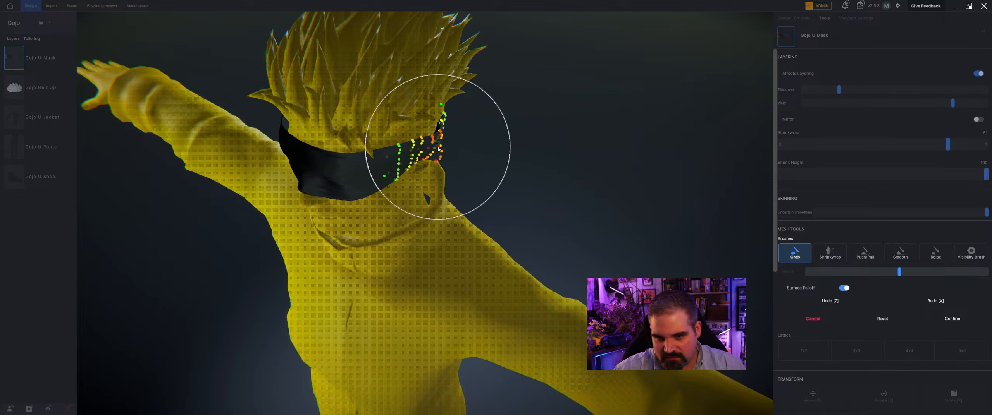
drag(438, 148, 427, 135)
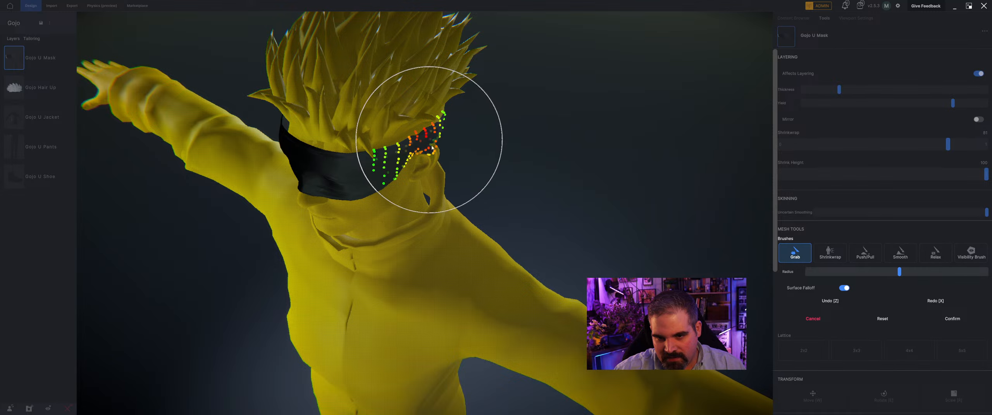
mouse_move(428, 133)
middle_down()
mouse_move(445, 144)
mouse_move(412, 195)
middle_up()
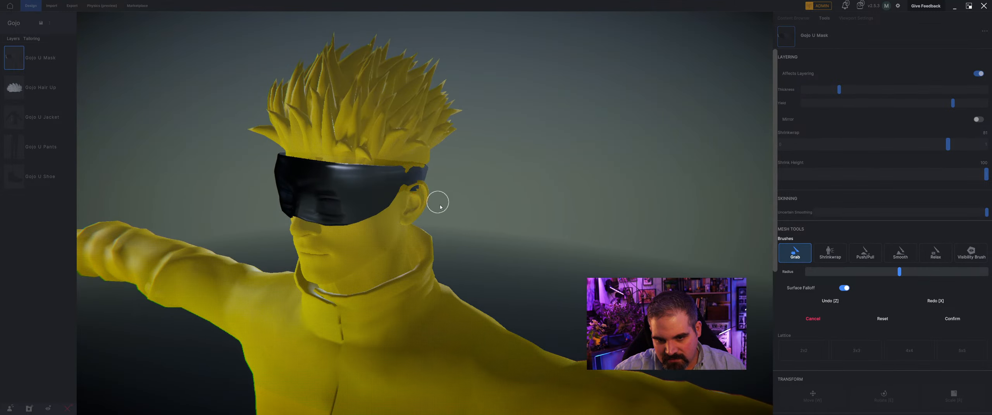
Step: Refine the mask's edge above the ear using the Grab brush with a smaller radius, and confirm the sculpt
middle_drag(434, 202, 719, 246)
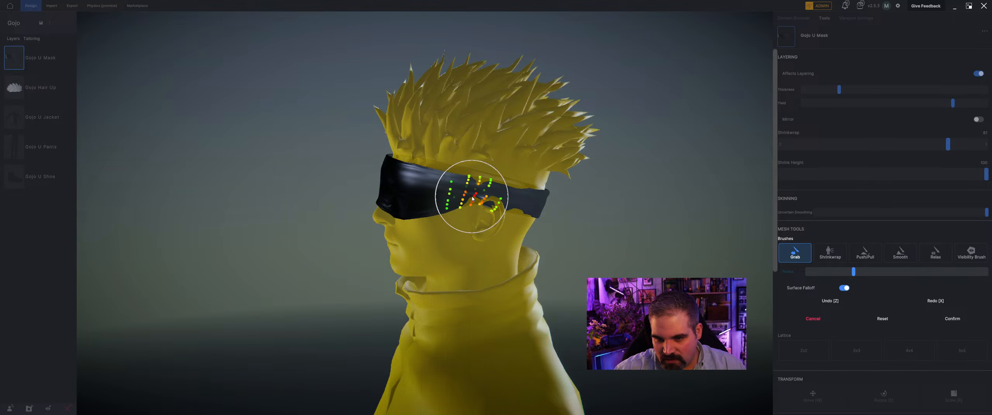
middle_drag(463, 193, 490, 207)
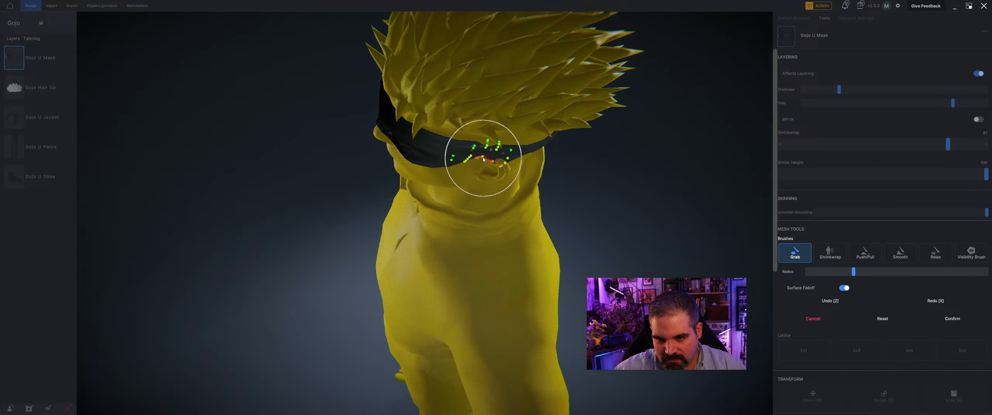
middle_drag(473, 156, 492, 210)
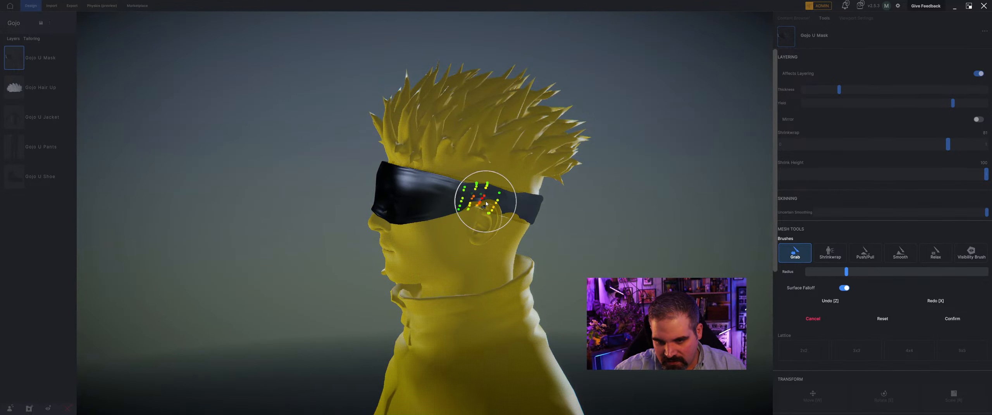
middle_drag(486, 204, 457, 249)
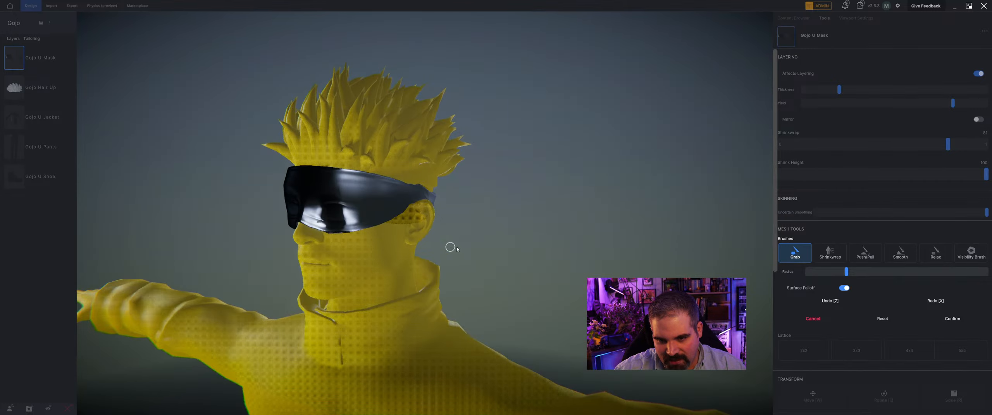
click(953, 318)
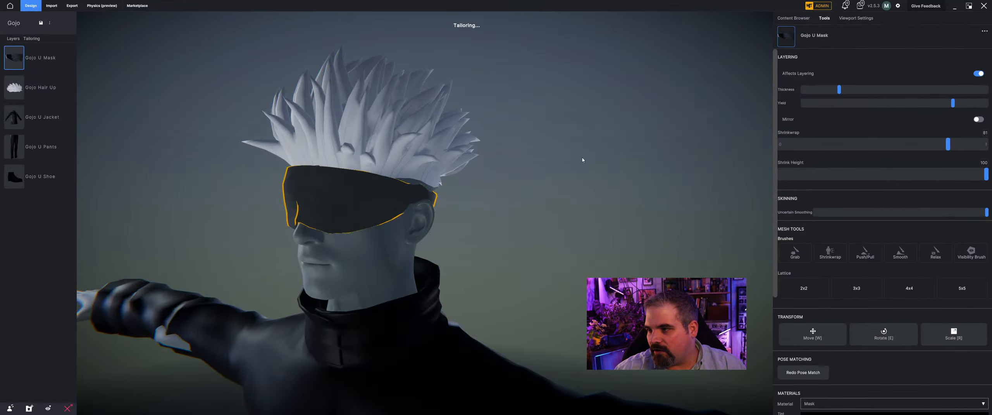
Step: Turn off Affects Layering for the sculpted mask and check its fit around the ear and back of the head
middle_drag(582, 160, 411, 200)
scroll(411, 199, up, 5)
scroll(502, 195, down, 3)
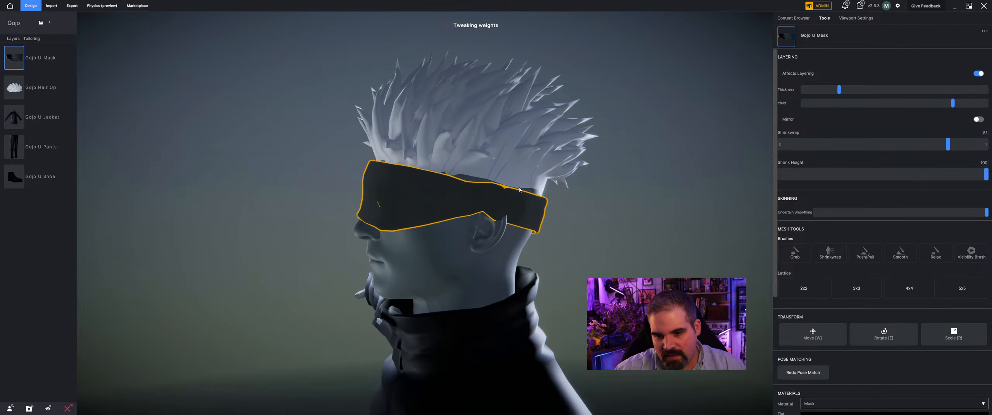
click(977, 74)
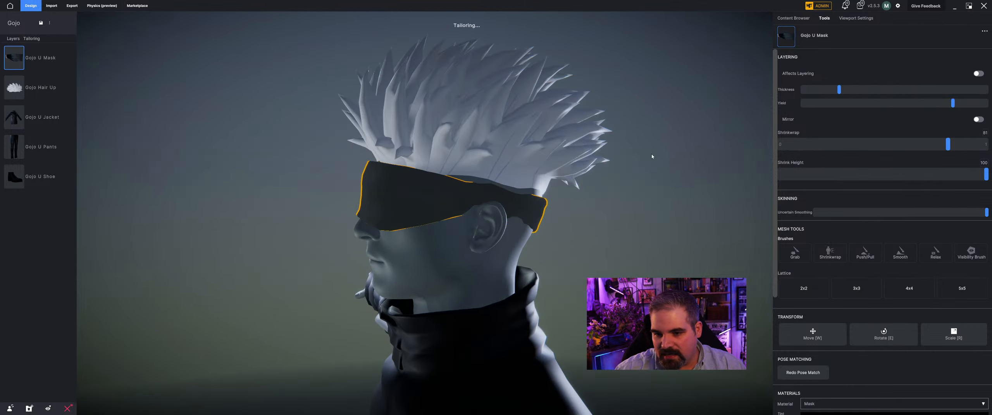
drag(653, 157, 469, 227)
scroll(469, 227, up, 5)
scroll(472, 227, down, 5)
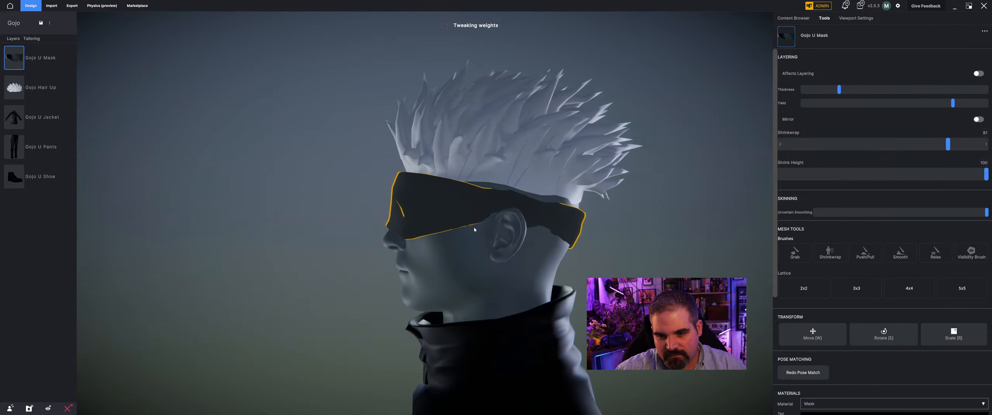
drag(315, 217, 449, 190)
scroll(461, 208, up, 4)
scroll(460, 207, down, 4)
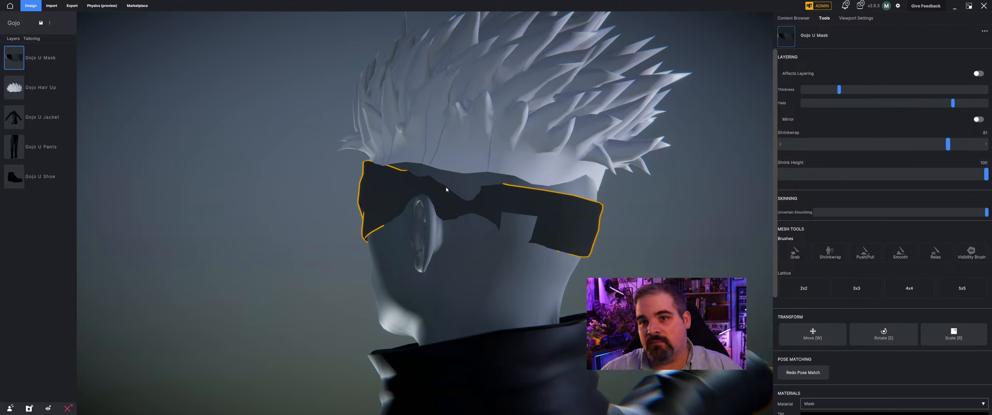
Step: Deselect the mask and review the whole dressed avatar from the front and sides for remaining clipping
click(343, 202)
drag(441, 210, 567, 227)
scroll(574, 233, down, 5)
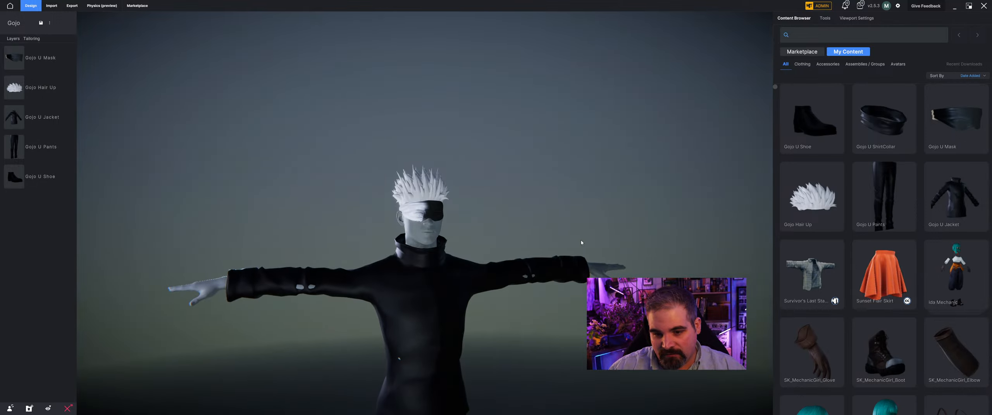
scroll(547, 244, down, 2)
middle_drag(547, 244, 500, 192)
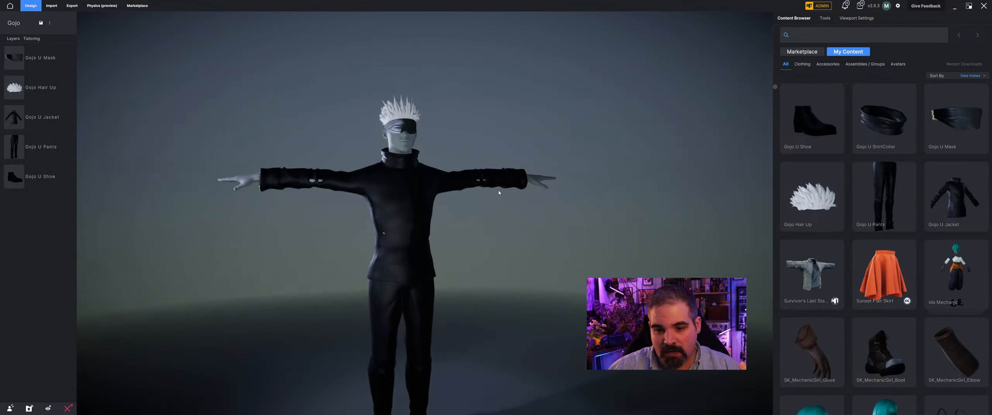
scroll(467, 270, down, 1)
drag(467, 271, 404, 234)
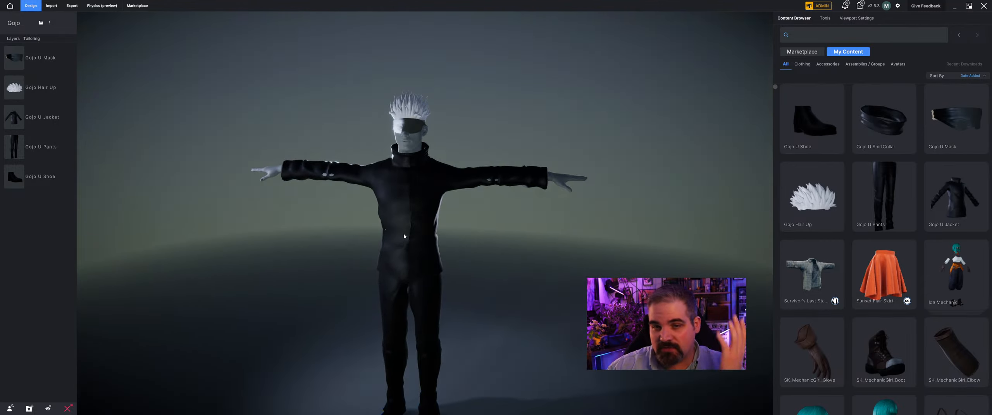
drag(392, 103, 438, 162)
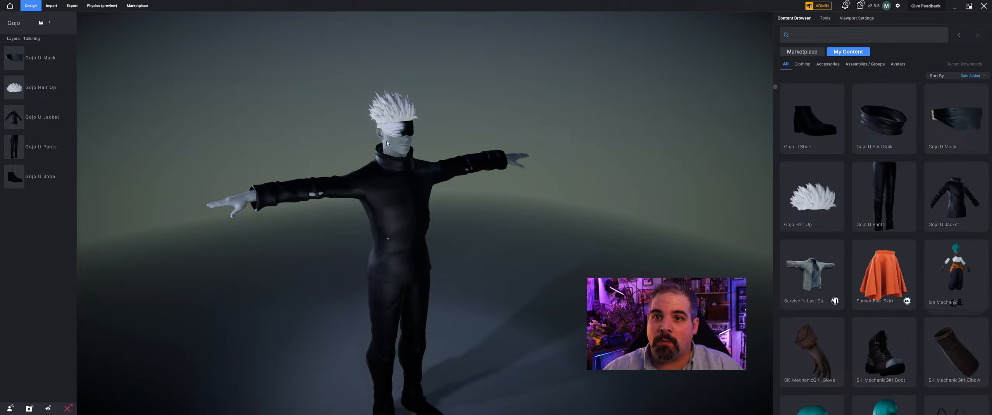
Step: Select the uniform jacket and lower its layering Yield to a little below half
click(412, 183)
drag(412, 183, 330, 157)
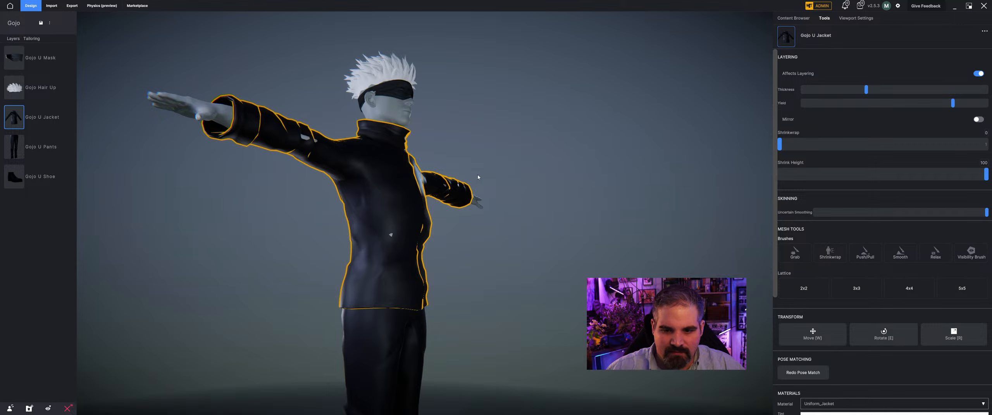
drag(477, 177, 550, 198)
drag(341, 210, 403, 206)
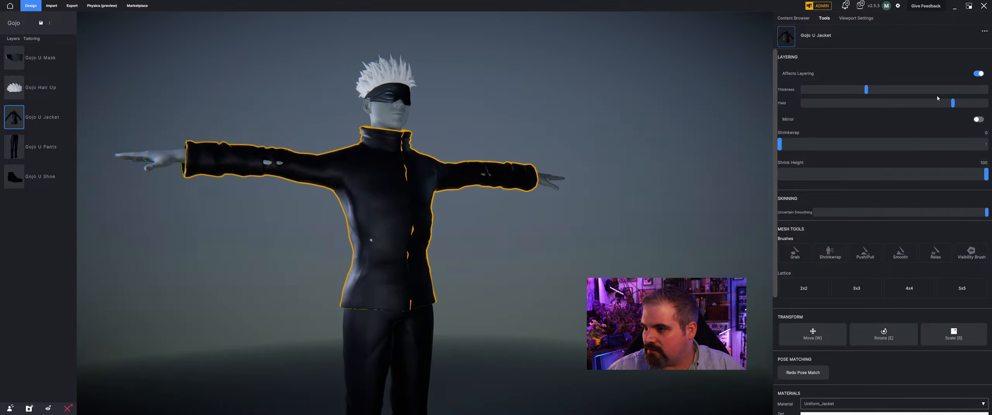
drag(953, 108, 871, 105)
drag(380, 171, 358, 217)
scroll(277, 184, up, 3)
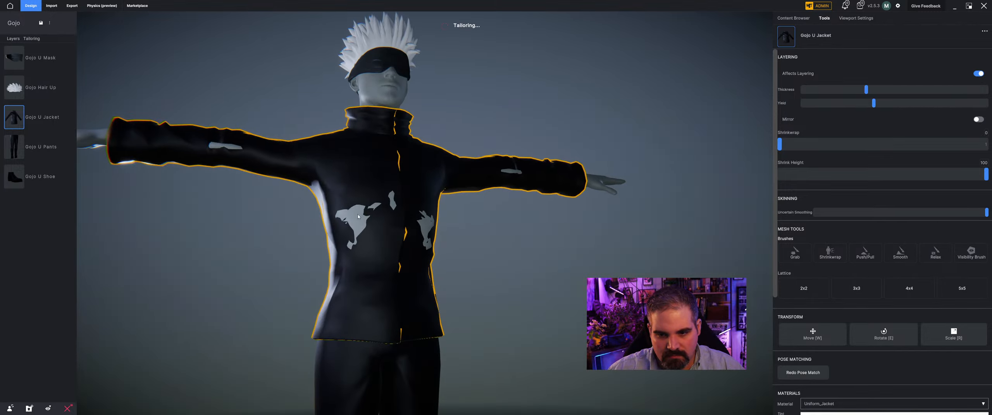
Step: Sculpt the layered jacket with a large Push/Pull brush, pulling the sleeves outward where the forearms poke through, and confirm the sculpt
drag(490, 241, 391, 236)
click(852, 254)
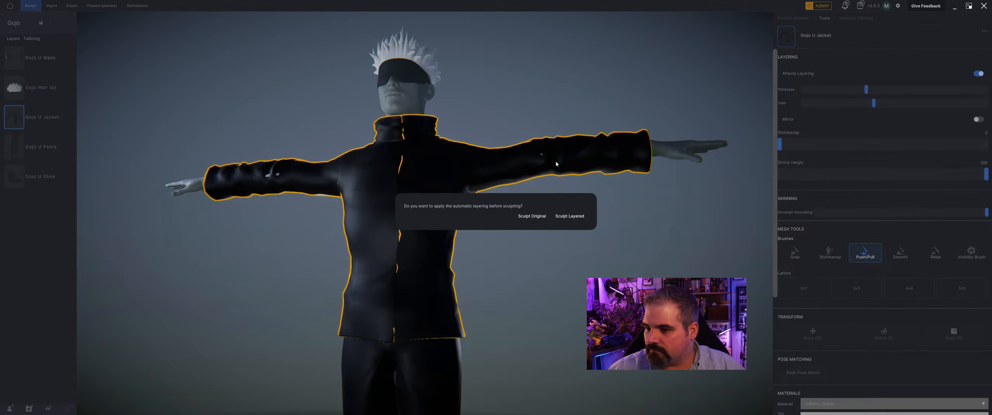
click(567, 216)
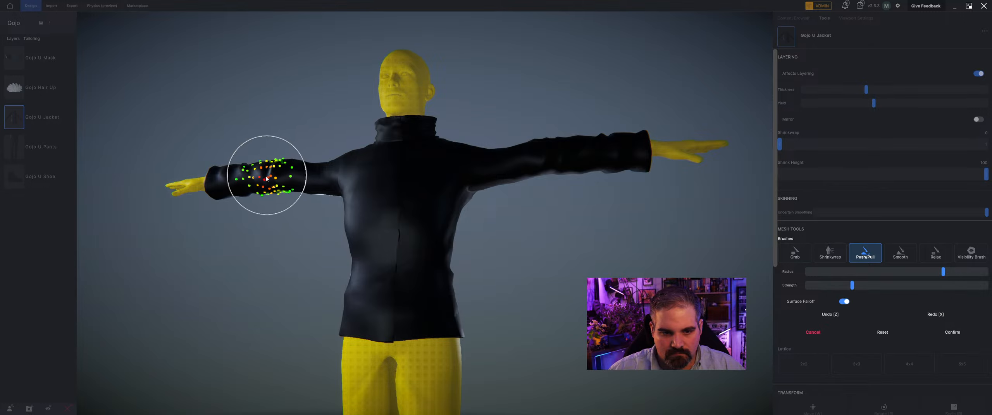
right_drag(256, 237, 347, 277)
scroll(271, 274, down, 3)
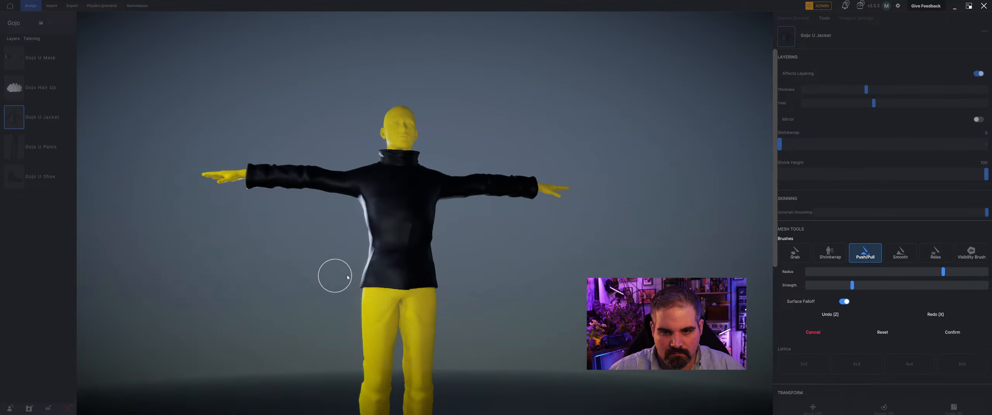
click(950, 336)
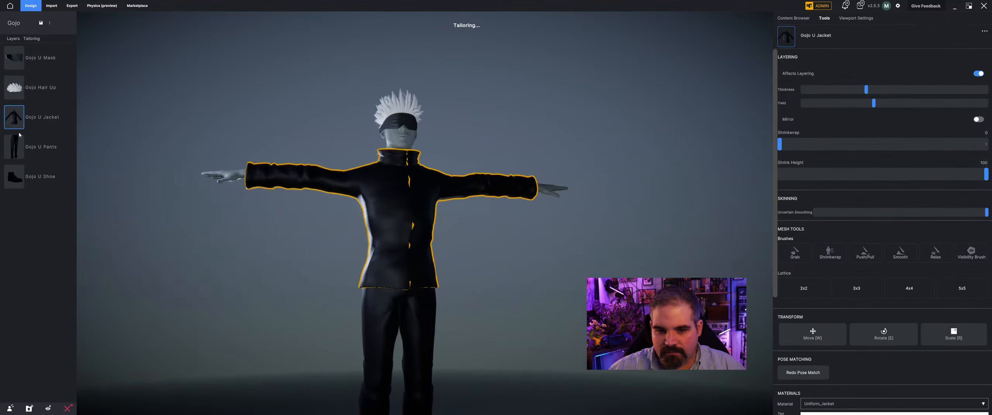
Step: Save the Gojo project and create a new assembly group named Gojo Uniform
click(41, 23)
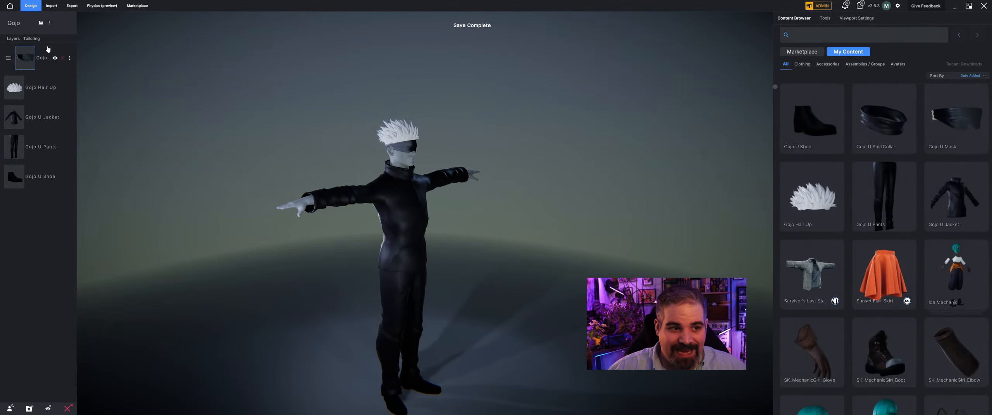
click(27, 409)
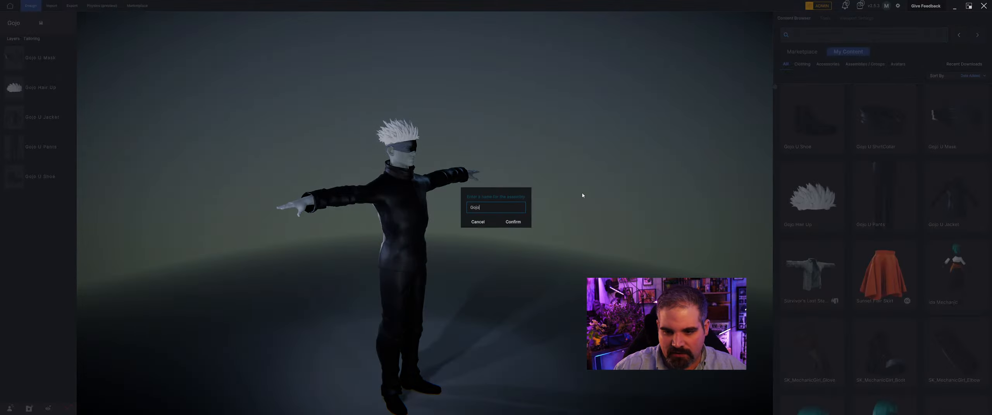
text(Gojo Uniform)
key(Return)
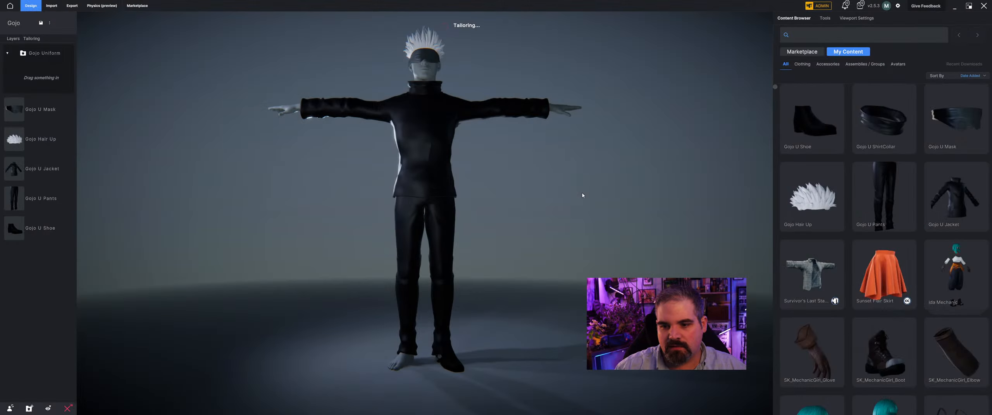
Step: Move the mask, hair, jacket, pants and shoes into the Gojo Uniform group and save it as an assembly
mouse_move(27, 117)
mouse_down()
mouse_move(27, 79)
mouse_move(21, 104)
mouse_up()
mouse_move(19, 134)
mouse_down()
mouse_move(22, 111)
mouse_move(24, 130)
mouse_up()
mouse_move(20, 165)
mouse_down()
mouse_move(21, 137)
mouse_move(21, 167)
mouse_up()
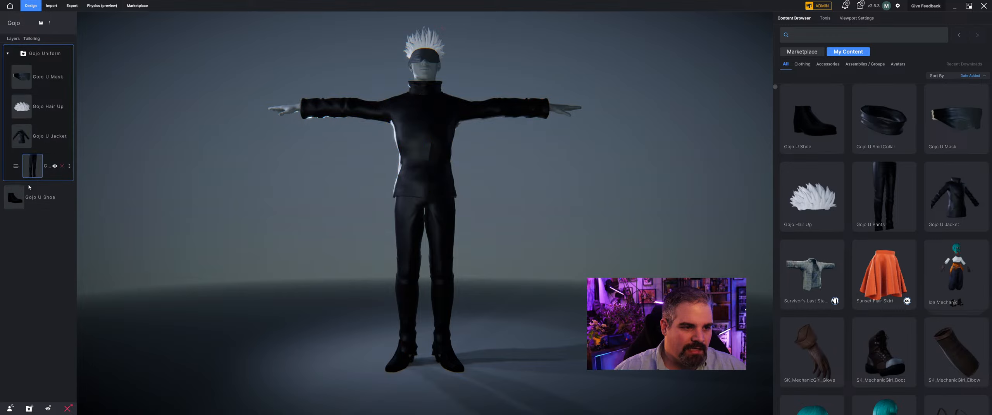
drag(14, 197, 42, 194)
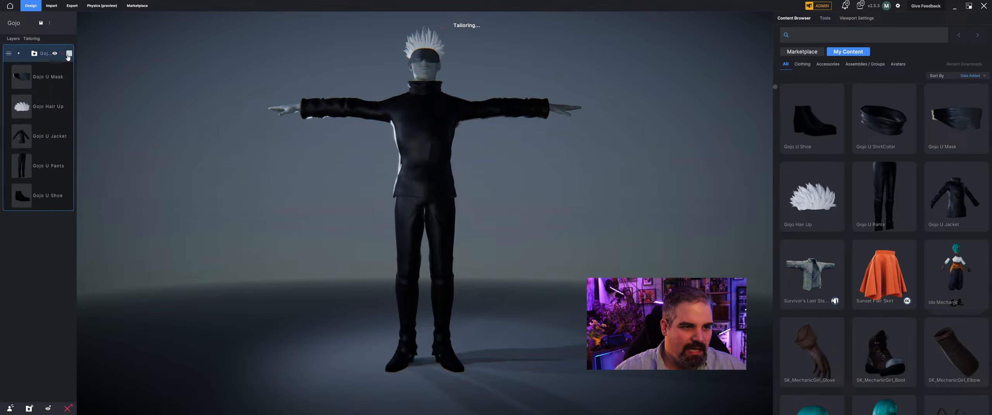
click(69, 54)
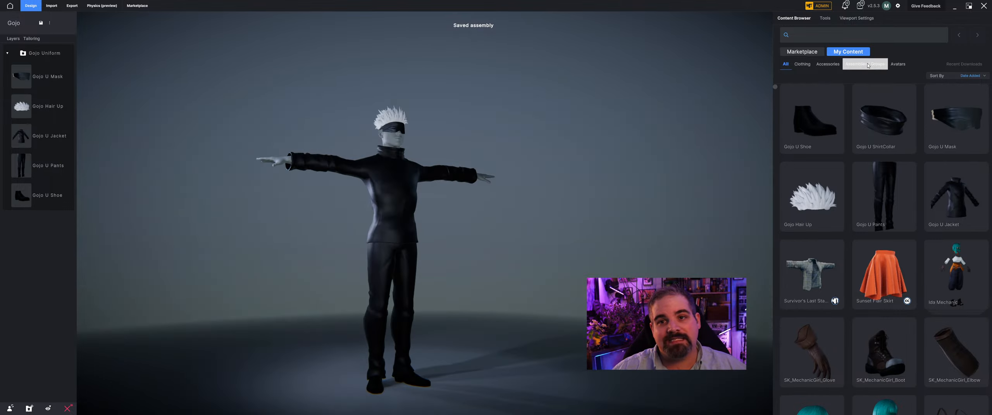
Step: Find the AaronCC5 avatar in the personal avatar library and choose it to replace the current avatar
click(891, 64)
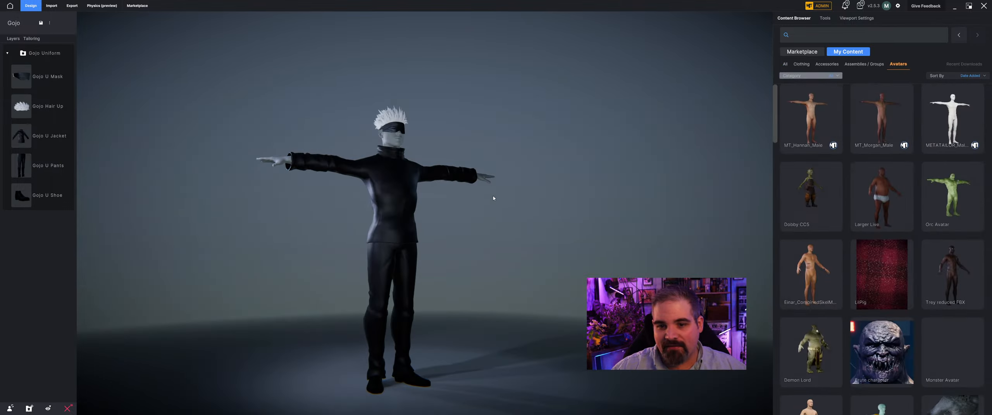
scroll(852, 233, down, 5)
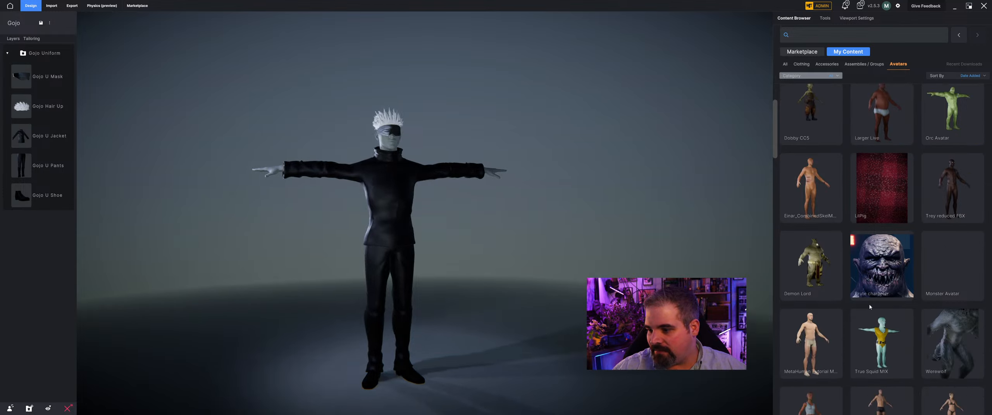
scroll(870, 259, down, 7)
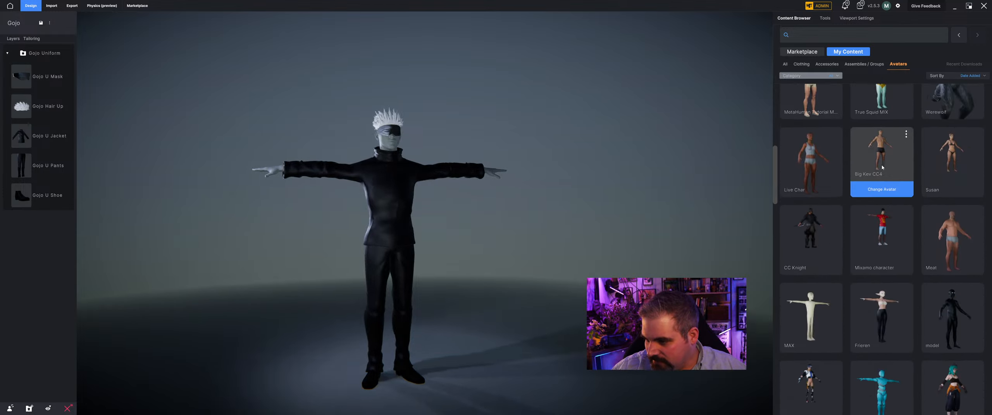
scroll(885, 274, down, 6)
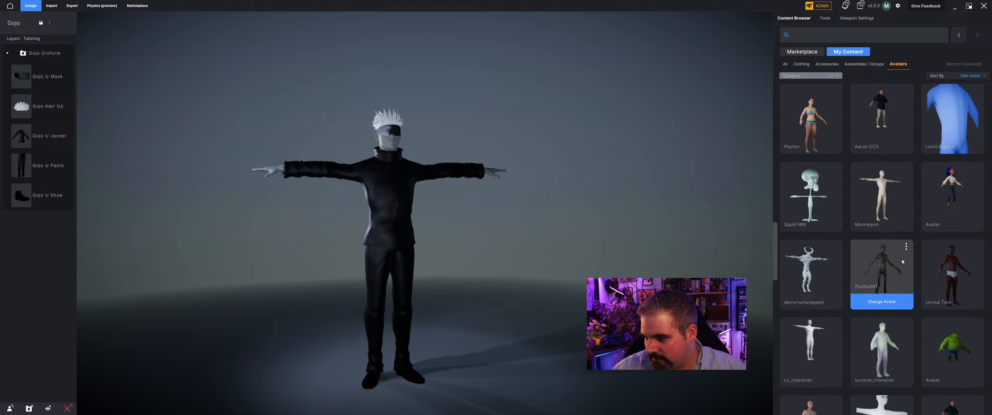
scroll(900, 252, down, 2)
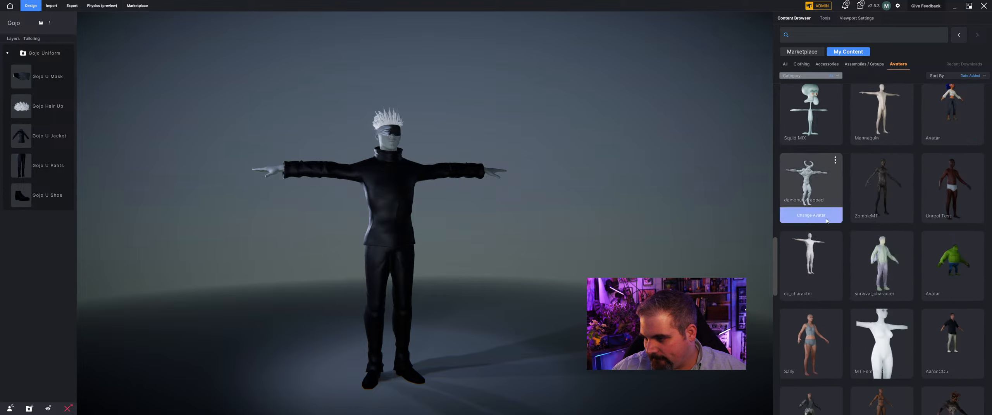
scroll(833, 194, down, 3)
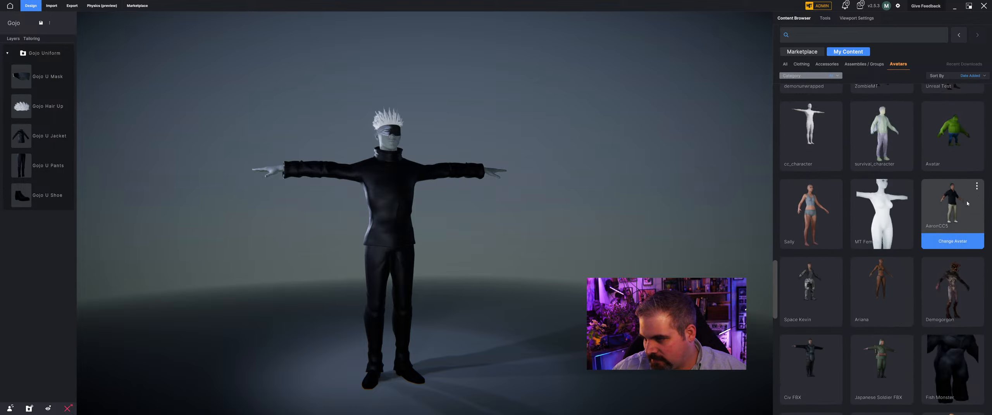
click(953, 238)
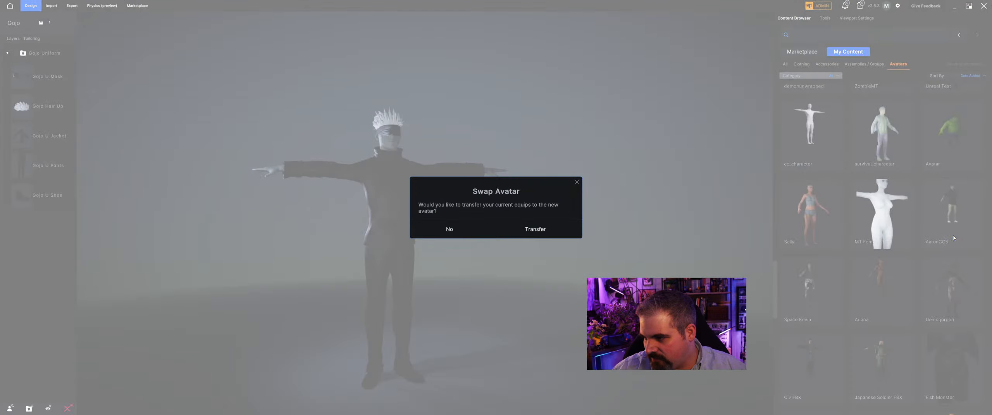
Step: Transfer the current equips to the new avatar and check how the uniform fits the upper body
click(564, 237)
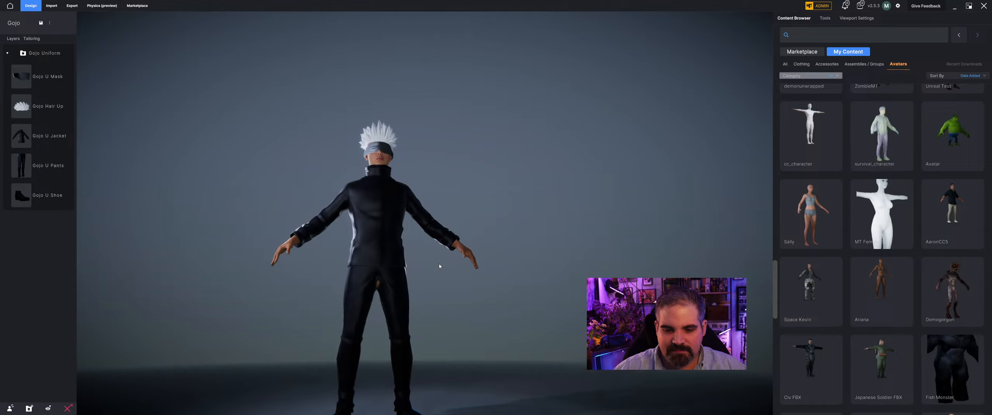
scroll(425, 277, up, 4)
middle_drag(439, 257, 465, 276)
drag(465, 277, 416, 244)
scroll(483, 281, down, 3)
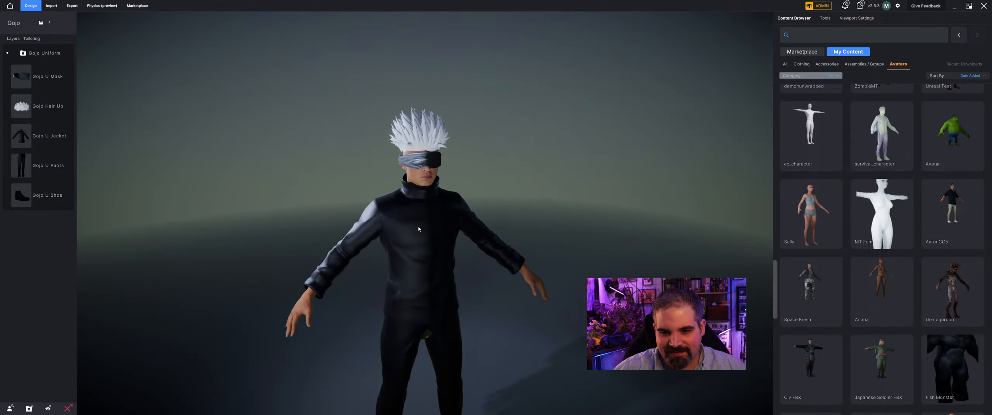
scroll(419, 229, down, 3)
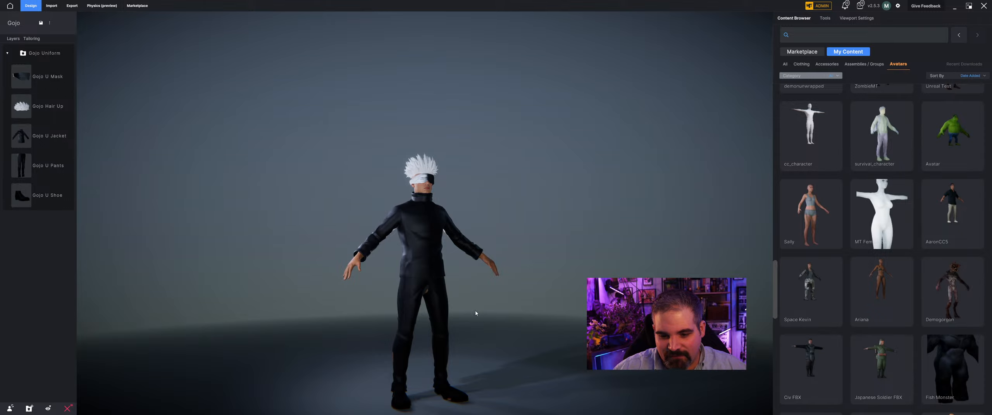
Step: Examine the Gojo U Shoe fit from the side and from below the avatar's feet
drag(417, 308, 587, 308)
drag(506, 309, 490, 233)
click(448, 347)
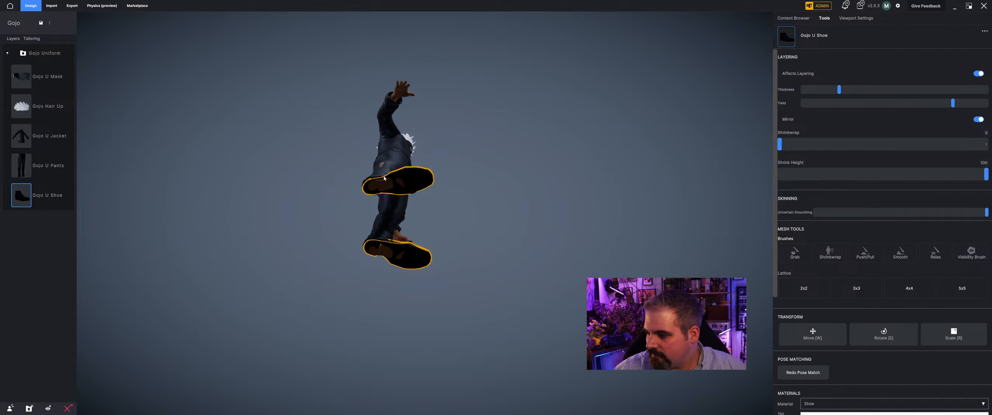
drag(384, 178, 443, 243)
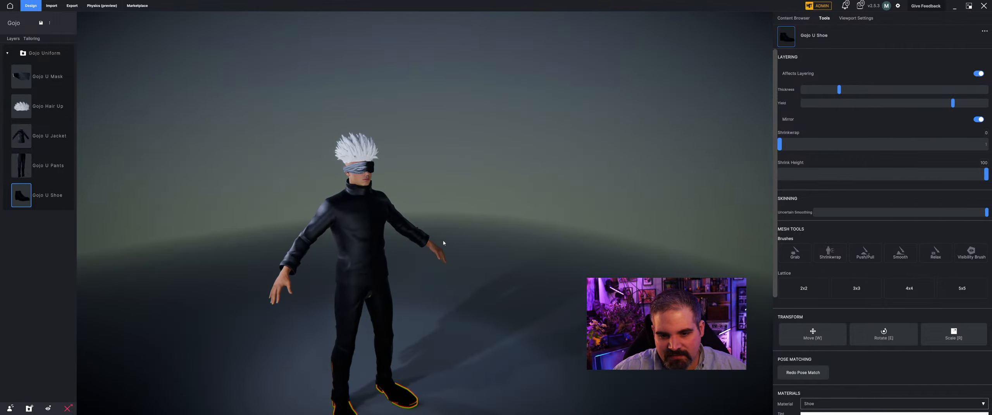
Step: Swap in a dark-skinned human avatar from the saved avatars, carrying the Gojo Uniform over
click(793, 18)
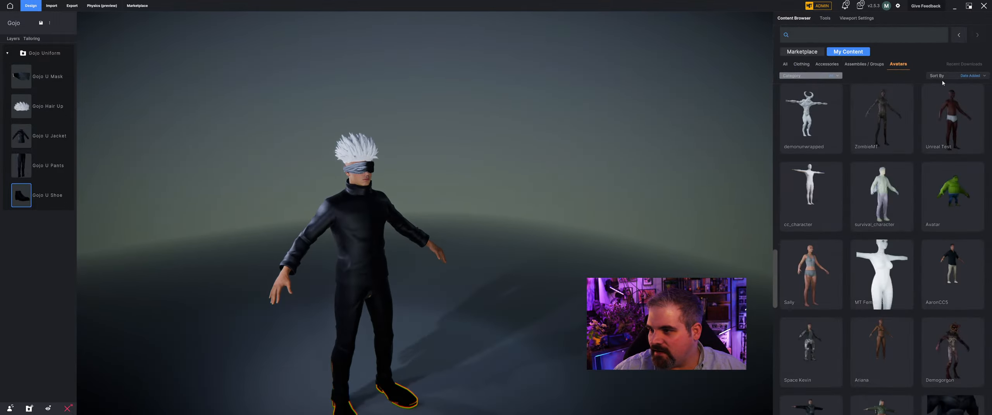
scroll(884, 135, down, 10)
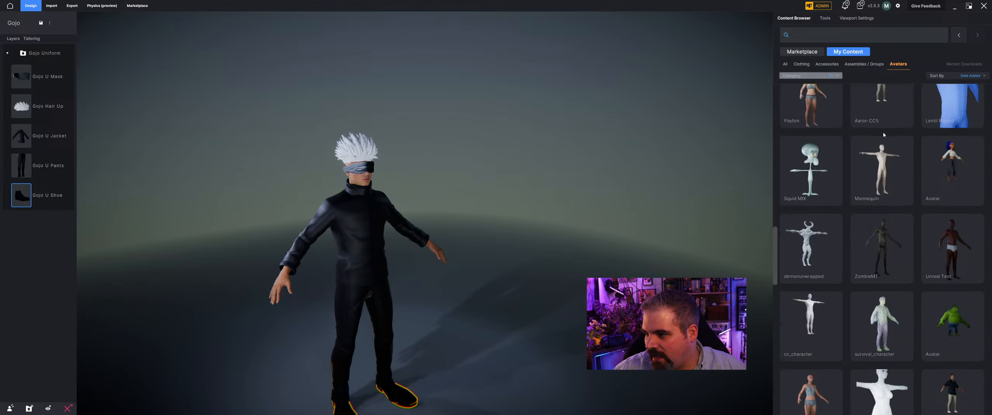
scroll(967, 226, up, 5)
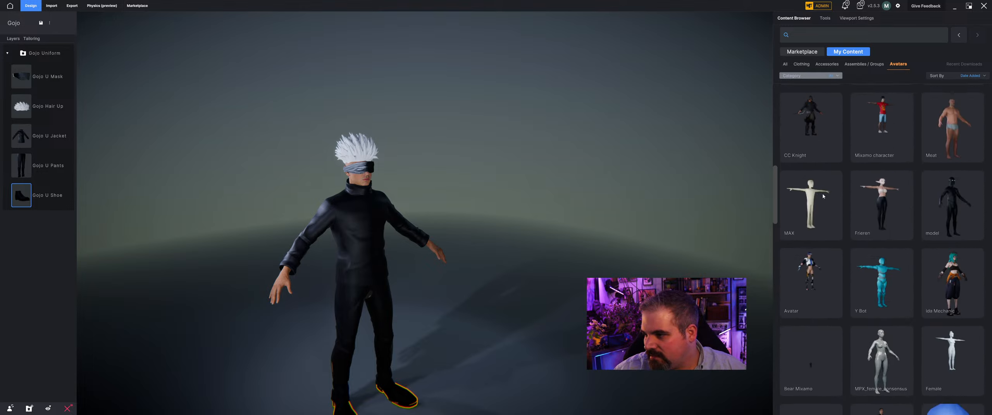
scroll(868, 201, up, 5)
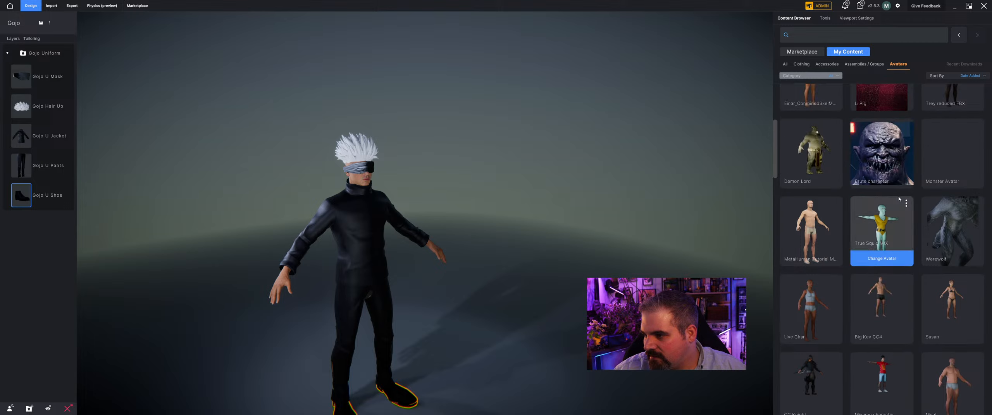
click(928, 232)
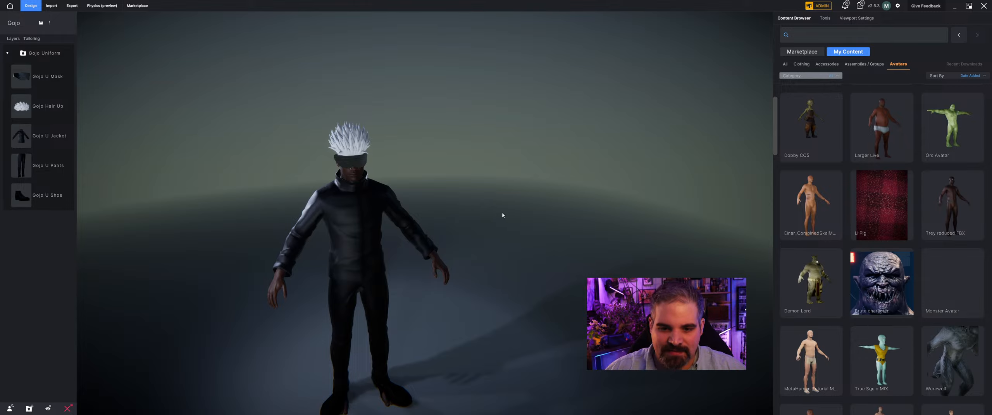
Step: Examine how the Gojo U Mask and hair fit the new avatar's head from front and back
drag(502, 213, 468, 239)
scroll(467, 241, up, 3)
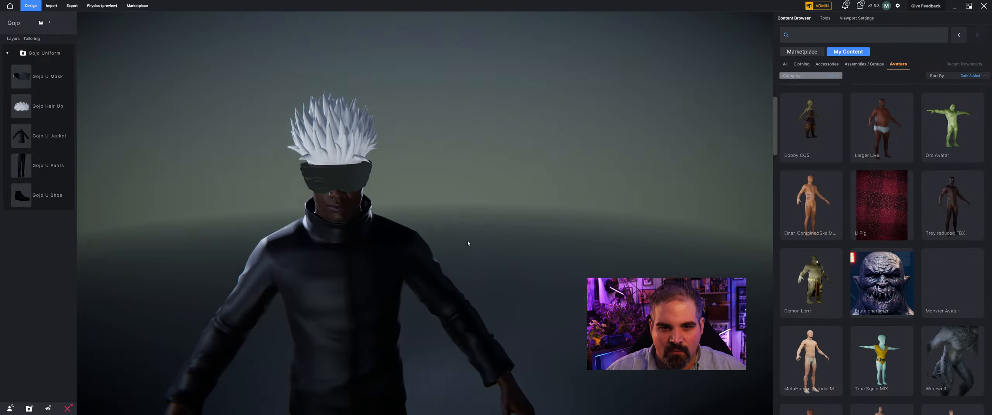
scroll(341, 218, up, 3)
click(397, 160)
scroll(380, 177, up, 2)
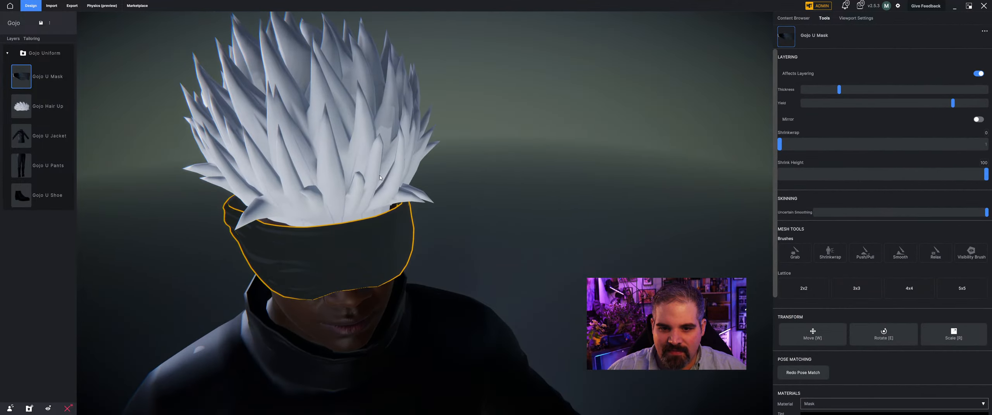
drag(353, 229, 542, 132)
scroll(554, 163, down, 6)
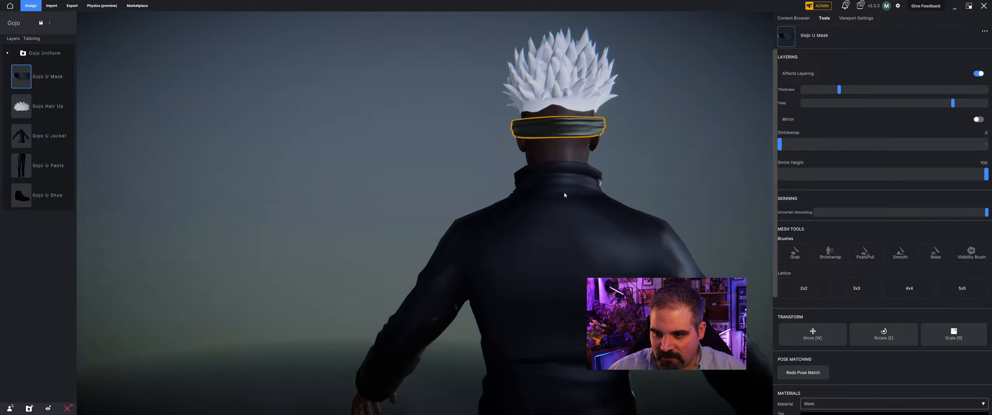
Step: Rotate the Gojo U Shoe toward the direction of the avatar's bare feet
middle_drag(562, 287, 543, 197)
scroll(542, 197, up, 2)
drag(542, 197, 527, 311)
click(479, 239)
key(e)
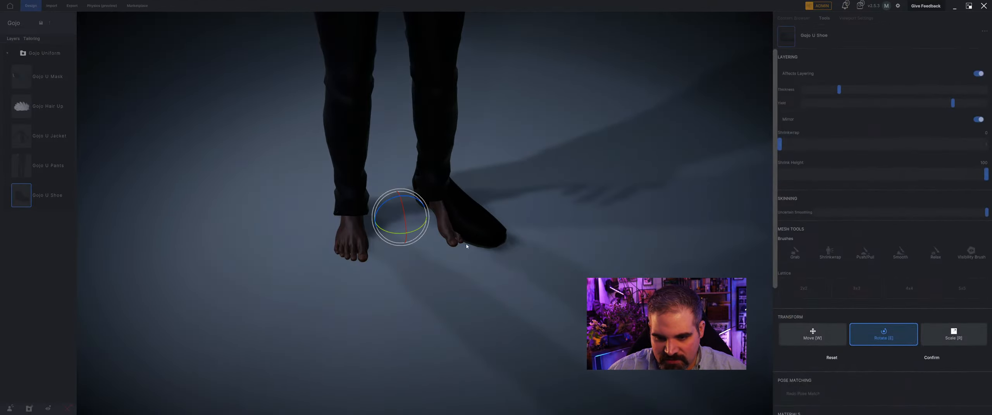
mouse_move(412, 232)
mouse_down()
mouse_move(369, 220)
mouse_move(399, 231)
mouse_up()
Step: Scale the Gojo U Shoe to suit the size of the avatar's feet
key(w)
key(e)
key(r)
drag(391, 218, 409, 231)
Step: Finish aligning the shoes with the feet, confirm the transform and check the whole outfit
key(e)
middle_drag(410, 231, 589, 186)
key(w)
key(e)
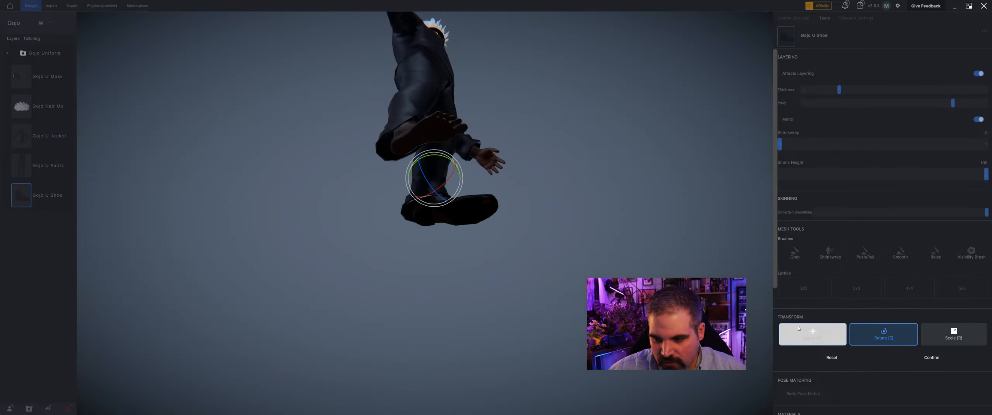
click(932, 357)
middle_drag(512, 246, 489, 183)
scroll(479, 214, down, 2)
click(478, 214)
scroll(466, 229, down, 2)
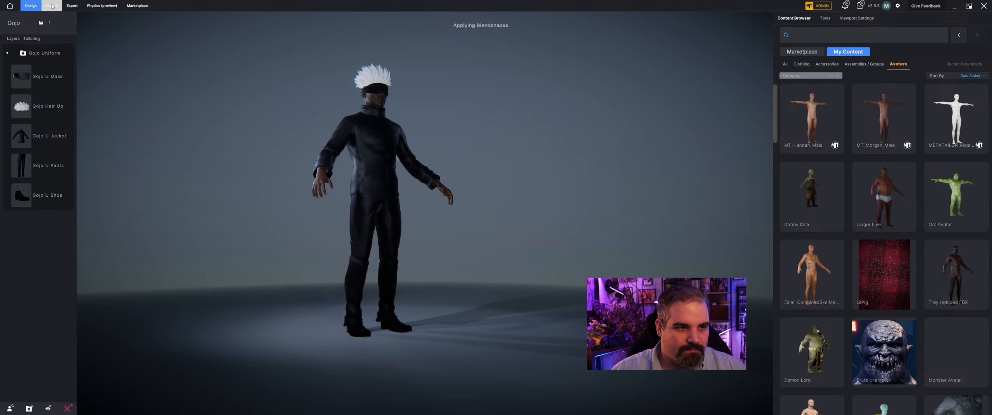
Step: Import Gojo C Shirt.fbx from the Satoru Gojo folder as a cloth item
click(52, 7)
click(816, 53)
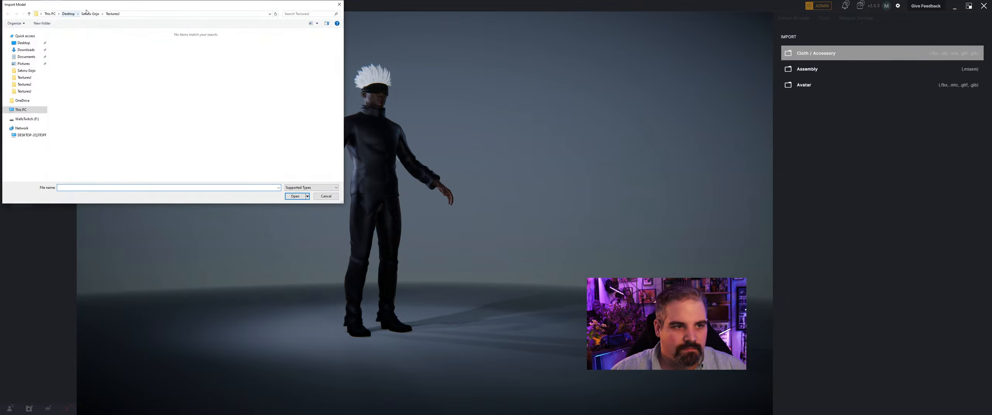
click(87, 12)
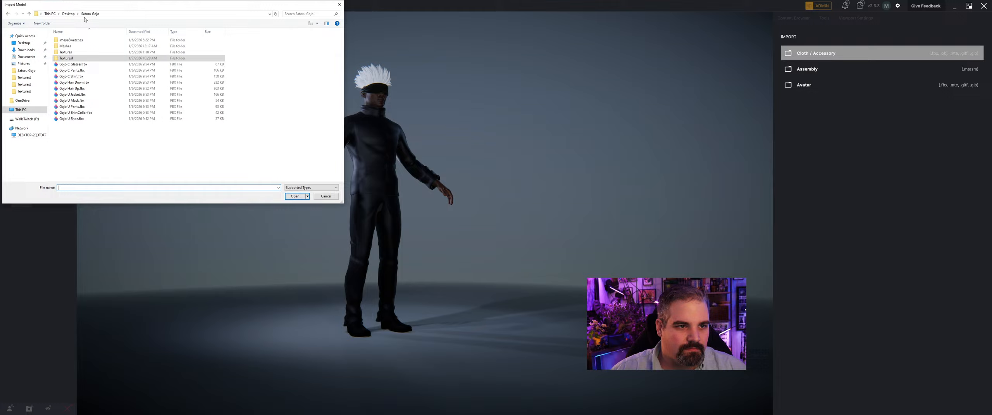
click(95, 76)
click(296, 197)
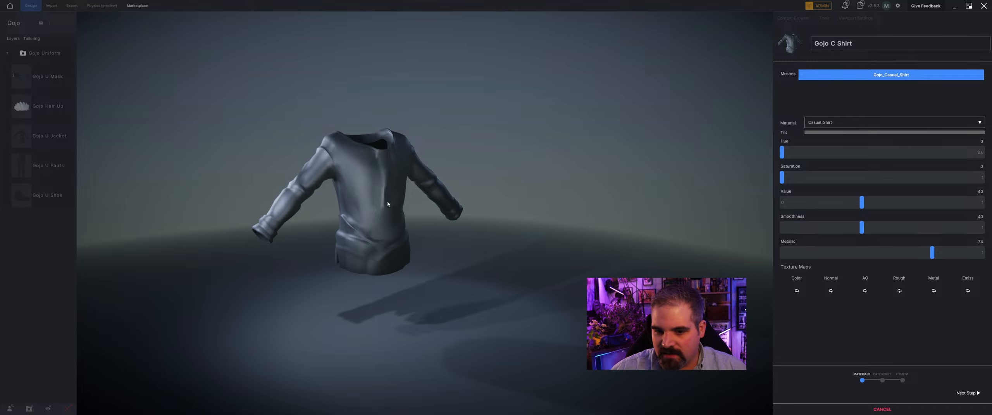
Step: Assign T_CP_050_10_Body_C.jpg as the shirt's color map and T_CP_050_10_Body_N.jpg as its normal map
click(797, 291)
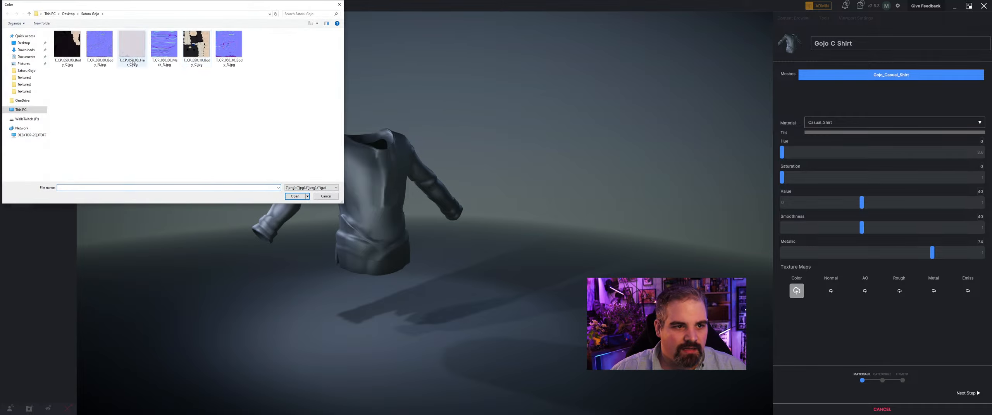
click(293, 197)
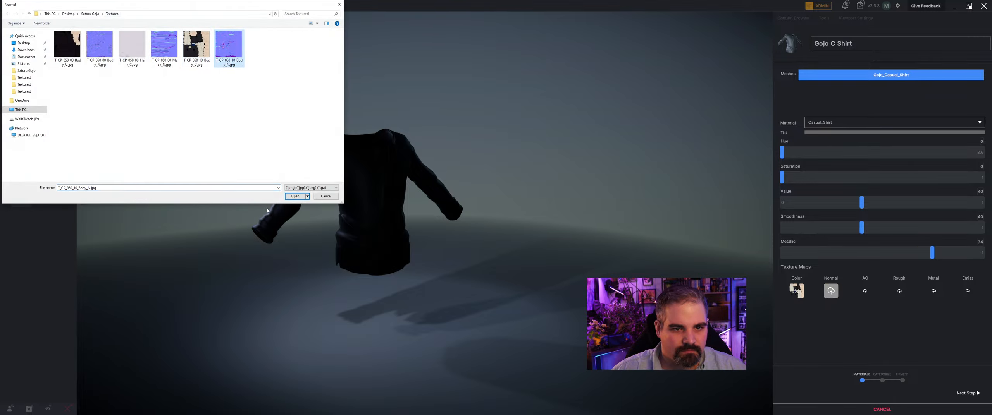
click(295, 196)
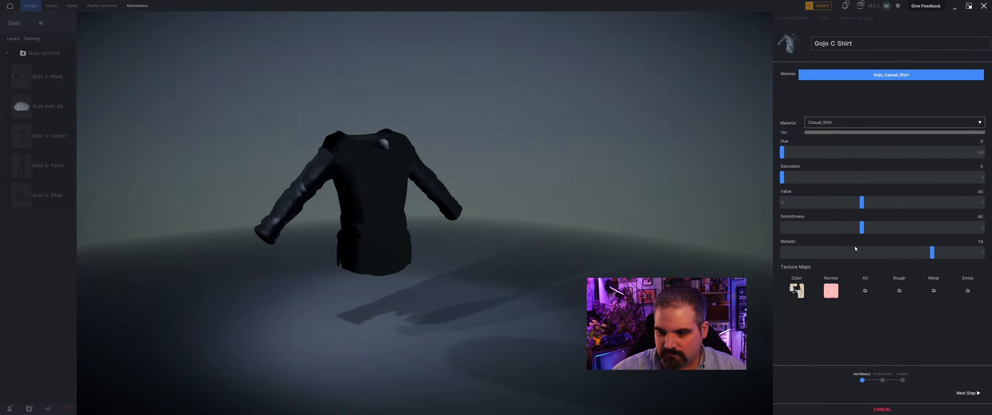
Step: Set the Casual_Shirt material's metallic to 0, smoothness to 31 and value to 100
drag(904, 252, 782, 252)
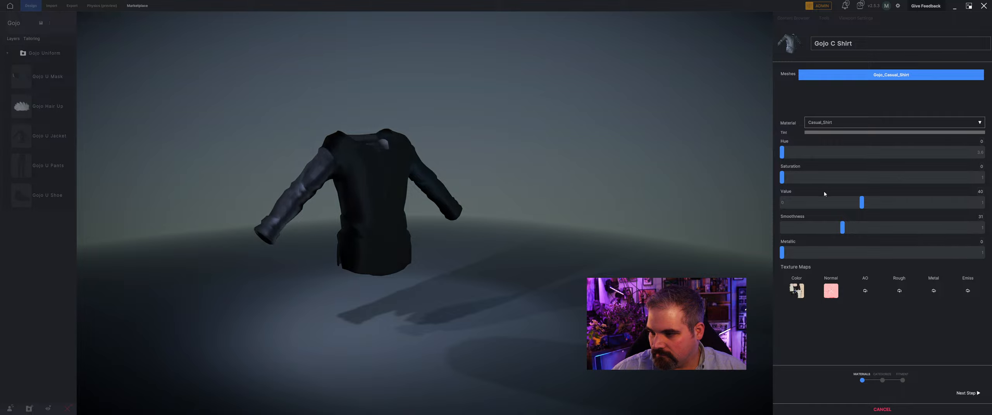
drag(975, 200, 985, 201)
middle_drag(461, 185, 439, 184)
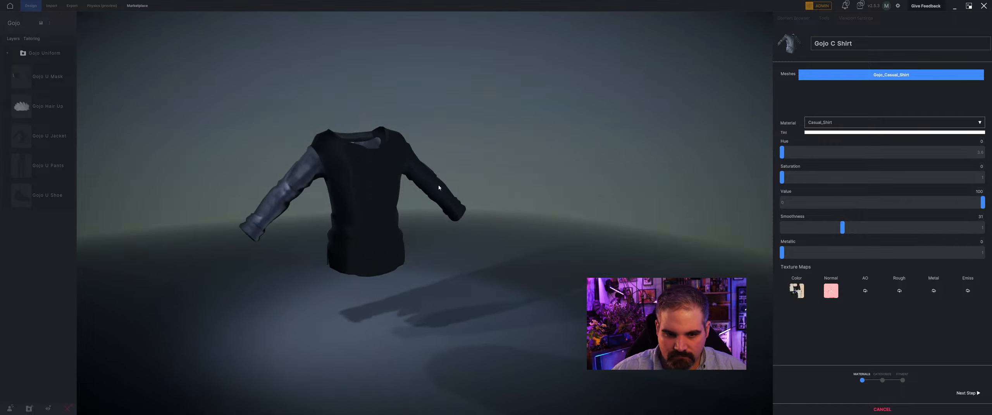
scroll(438, 184, up, 3)
middle_drag(394, 217, 450, 196)
Step: Lower the shirt material's smoothness to 23, keep metallic at 0, and check the surface from several angles
mouse_move(844, 229)
mouse_down()
mouse_move(908, 229)
mouse_move(829, 237)
mouse_up()
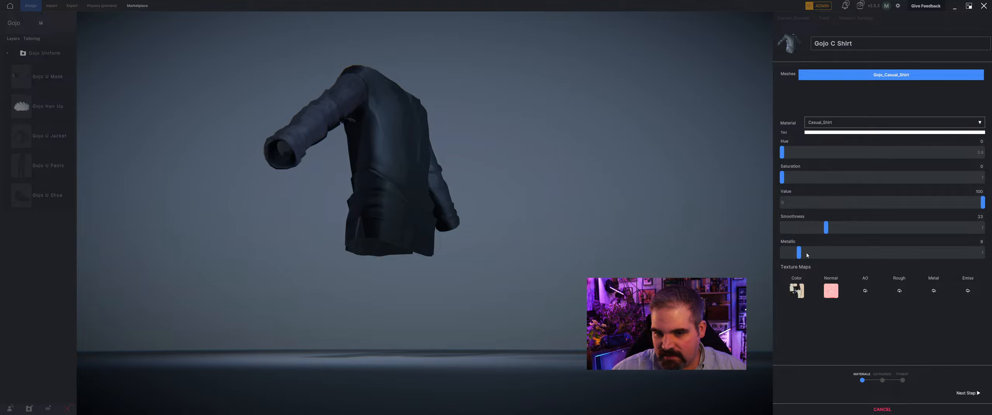
middle_drag(542, 248, 551, 217)
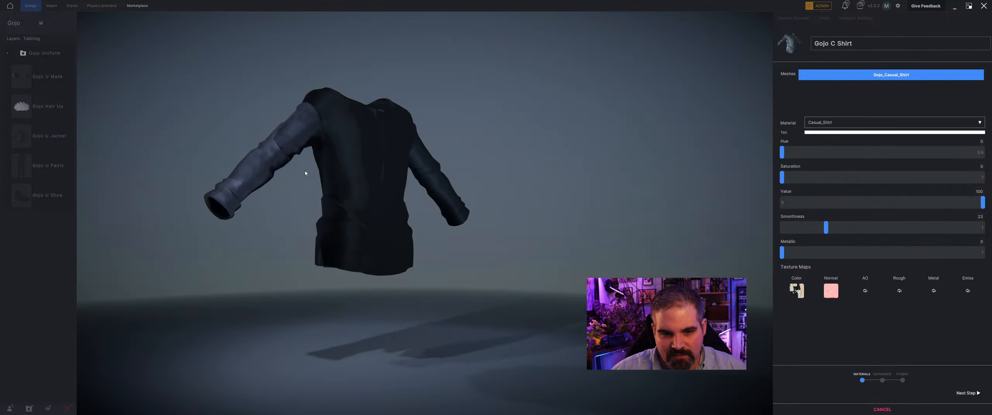
scroll(305, 170, up, 3)
middle_drag(305, 170, 331, 231)
middle_drag(480, 271, 523, 244)
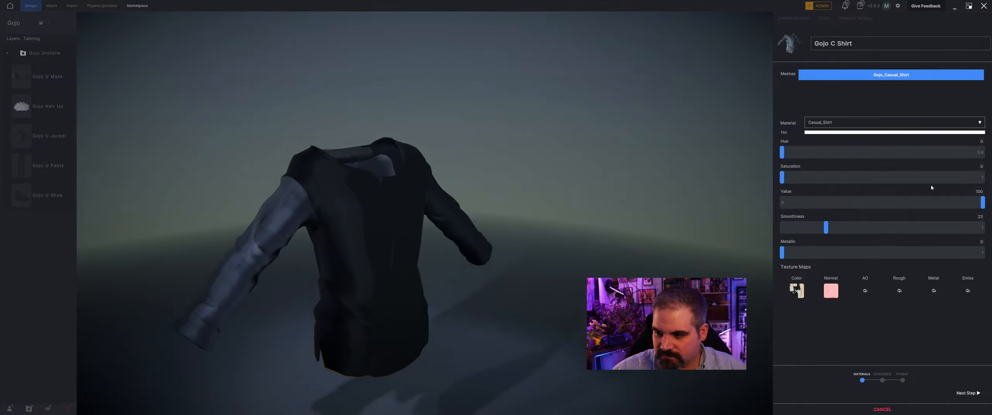
Step: Categorize the imported Gojo C Shirt under Shirts and proceed to its fitment
click(968, 394)
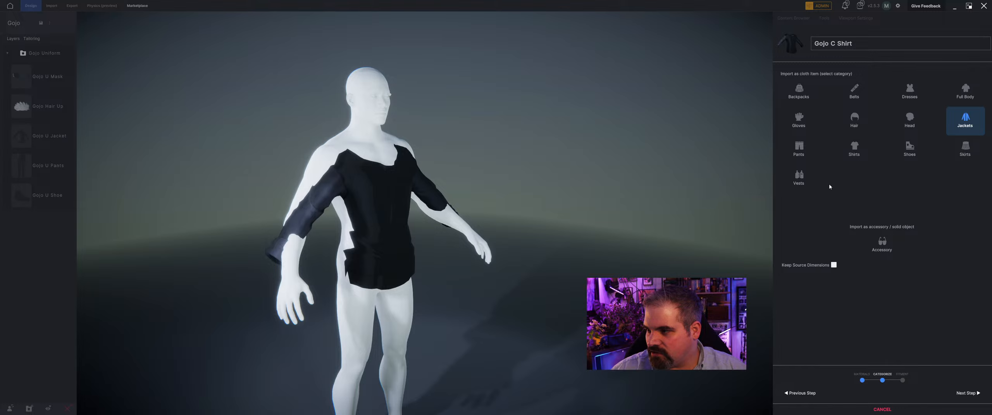
click(854, 148)
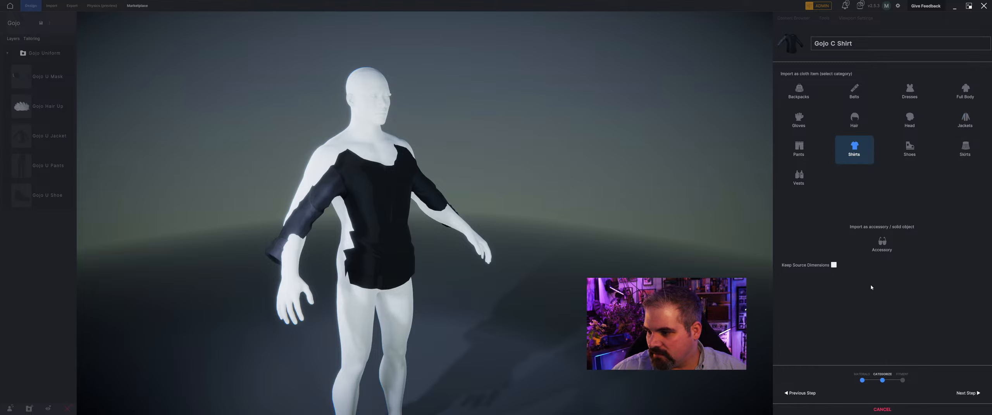
click(833, 265)
click(830, 265)
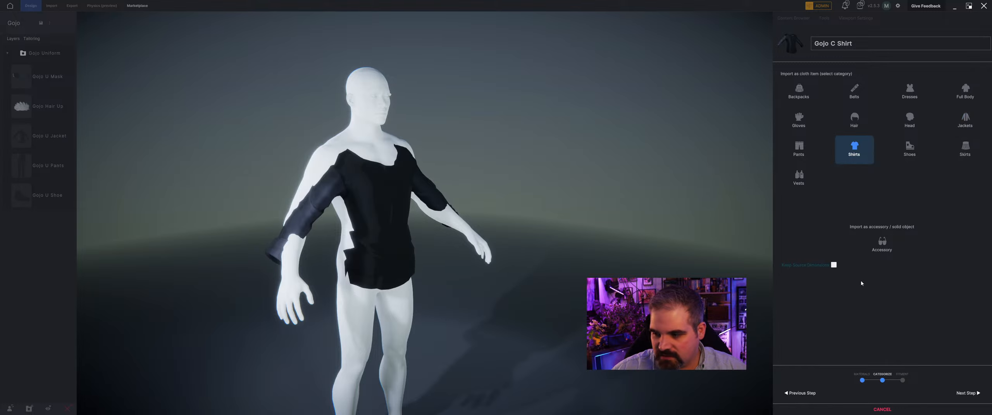
click(964, 393)
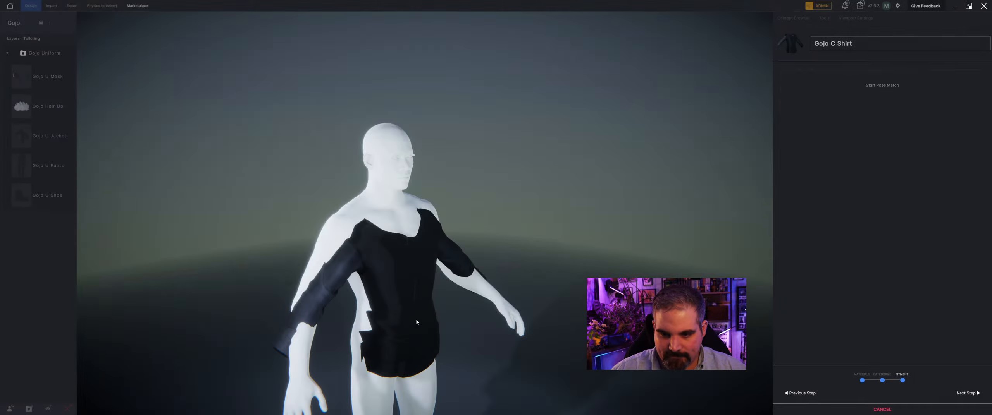
Step: Move the Gojo C Shirt up and back so its collar and shoulders line up with the avatar's torso
drag(397, 272, 396, 256)
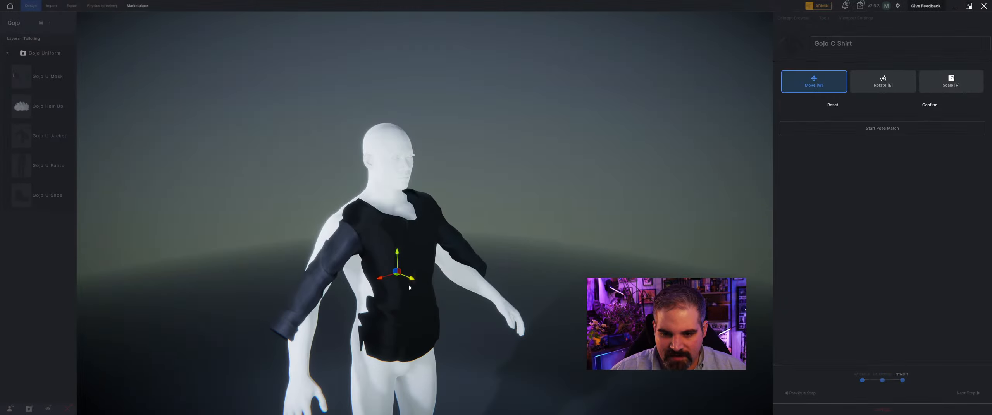
drag(410, 288, 404, 281)
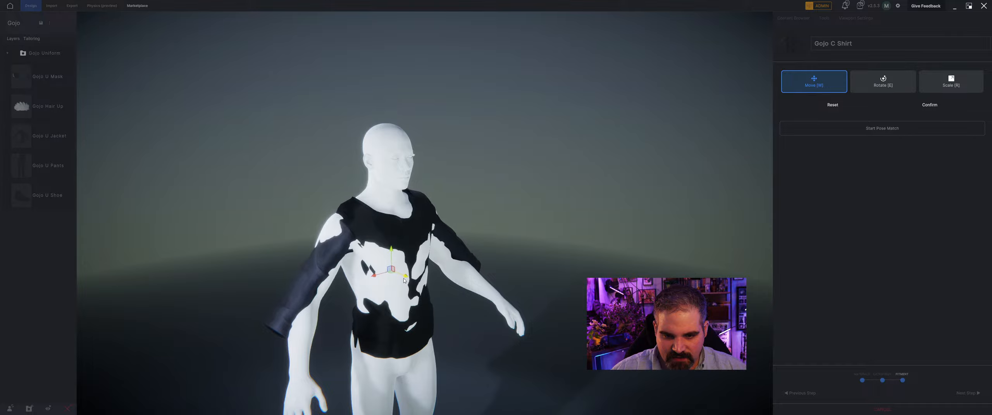
right_drag(404, 280, 287, 248)
scroll(404, 227, up, 2)
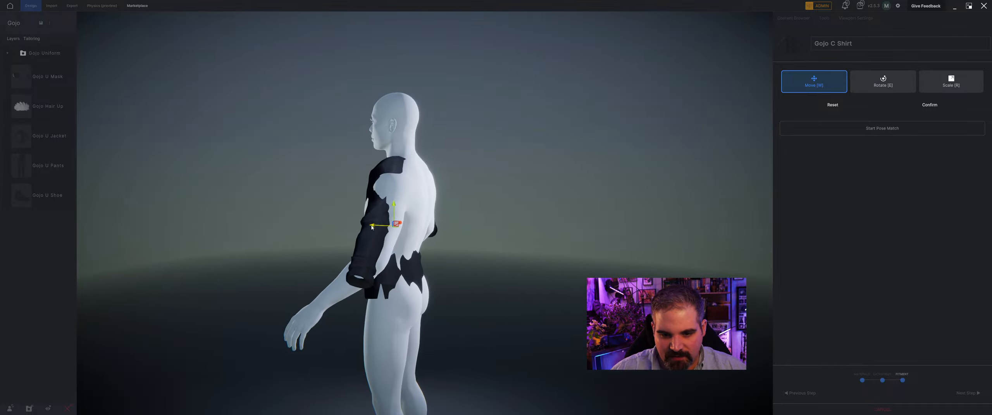
right_drag(371, 227, 409, 370)
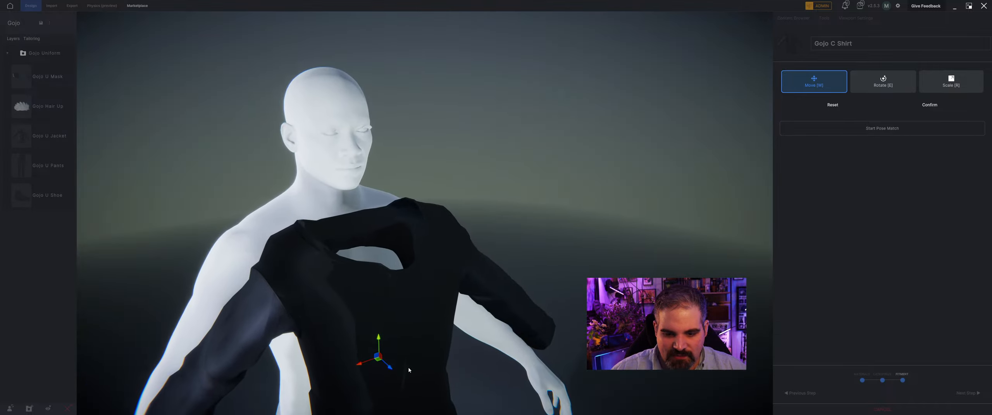
drag(390, 366, 299, 342)
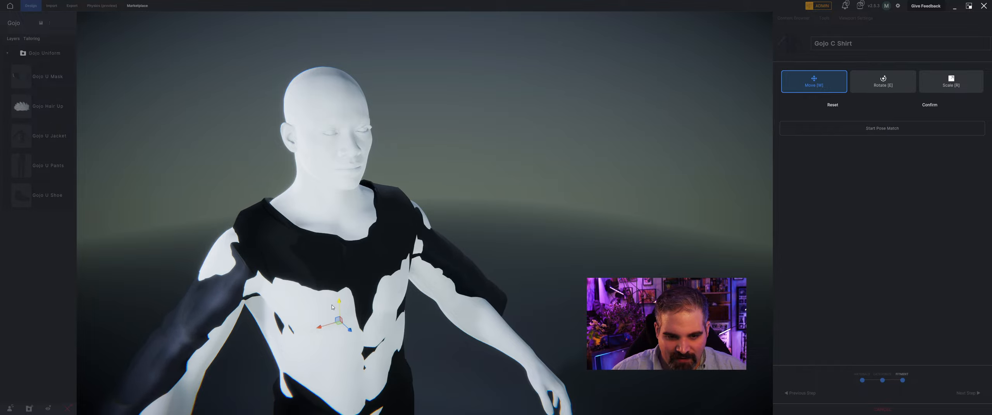
Step: Fine-tune the shirt's height and depth on the torso, confirm the placement and start pose matching
right_drag(332, 307, 346, 315)
scroll(346, 315, down, 3)
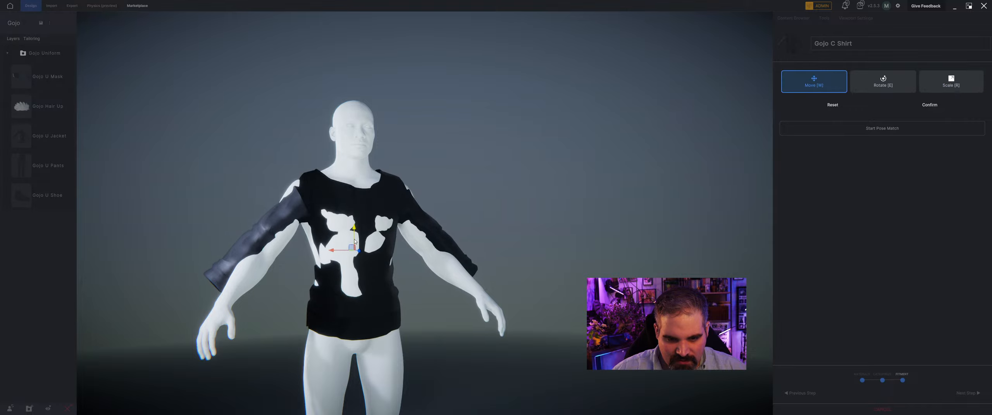
right_drag(354, 241, 328, 255)
drag(337, 244, 337, 236)
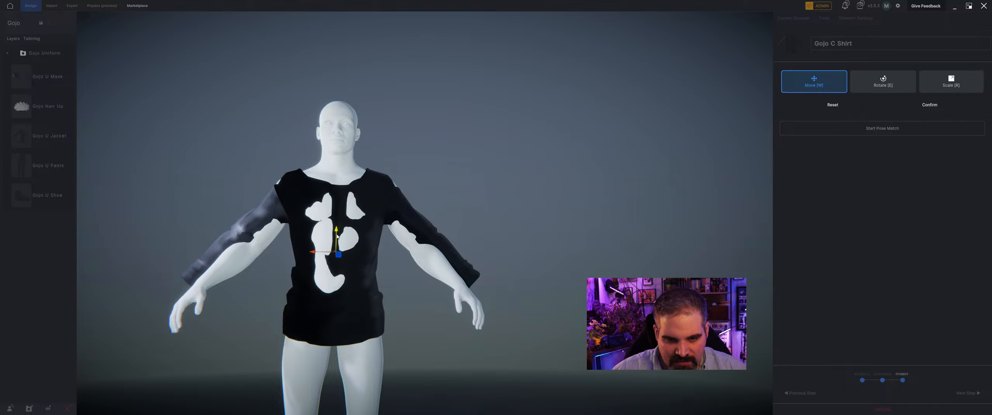
right_drag(337, 237, 608, 276)
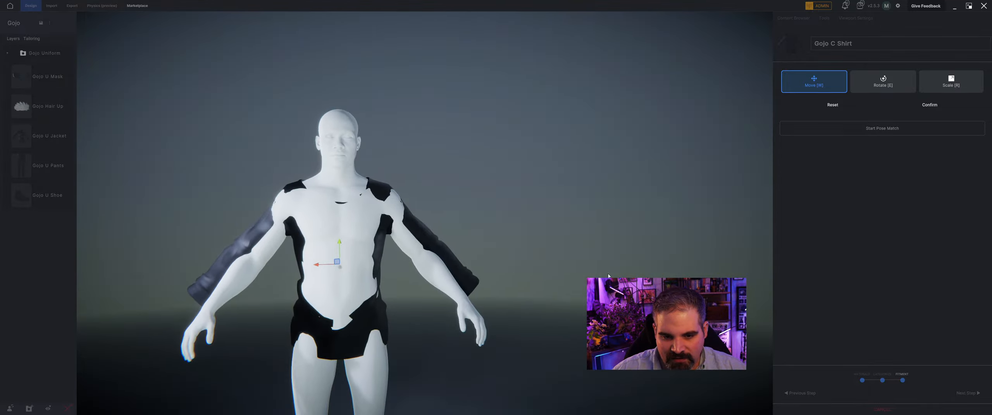
click(929, 105)
click(926, 107)
Step: With X mirroring on, shift the avatar's shoulder joints slightly backward to sit inside the shirt's shoulders
right_drag(251, 296, 316, 241)
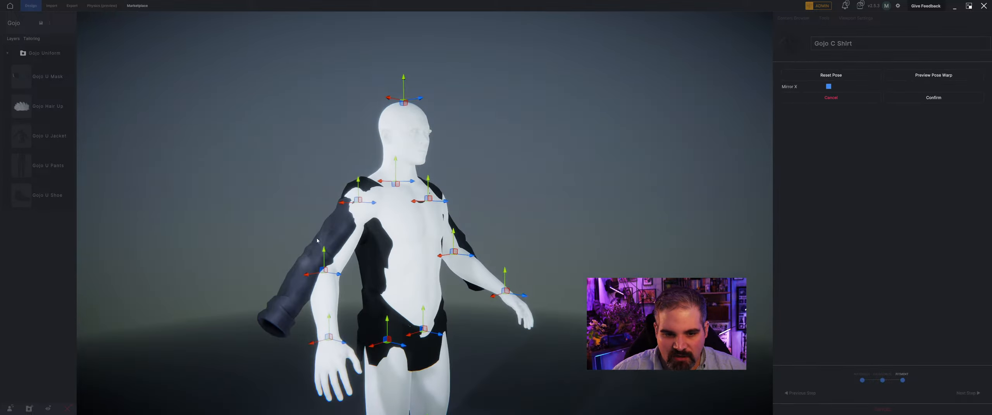
right_drag(347, 209, 492, 195)
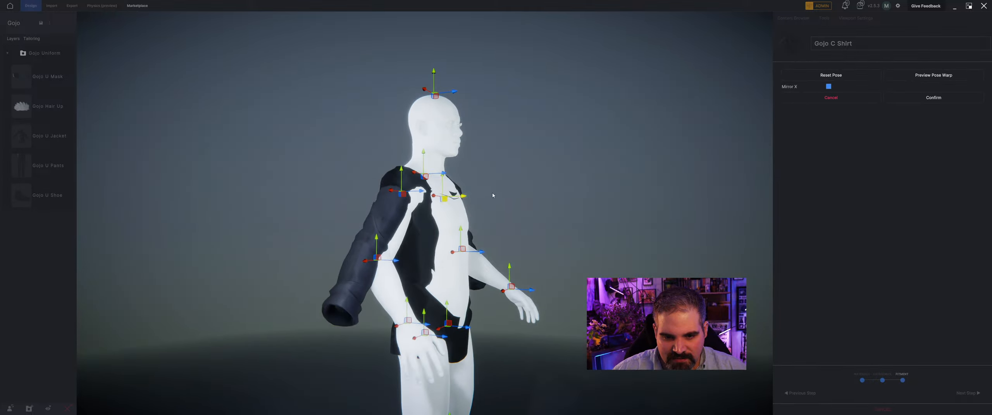
drag(421, 195, 415, 195)
right_drag(416, 195, 426, 232)
middle_drag(426, 233, 345, 264)
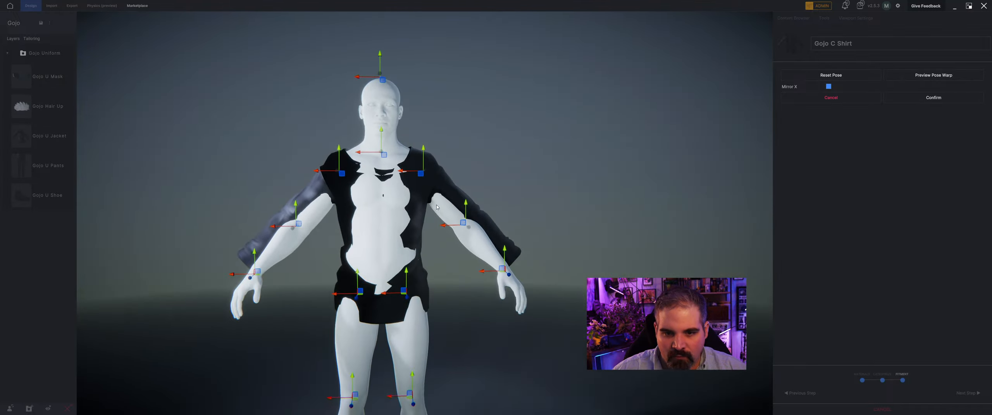
Step: Move the mirrored elbow joints up into the sleeves and the wrist joints outward to the cuffs
right_drag(210, 178, 292, 165)
scroll(384, 228, up, 3)
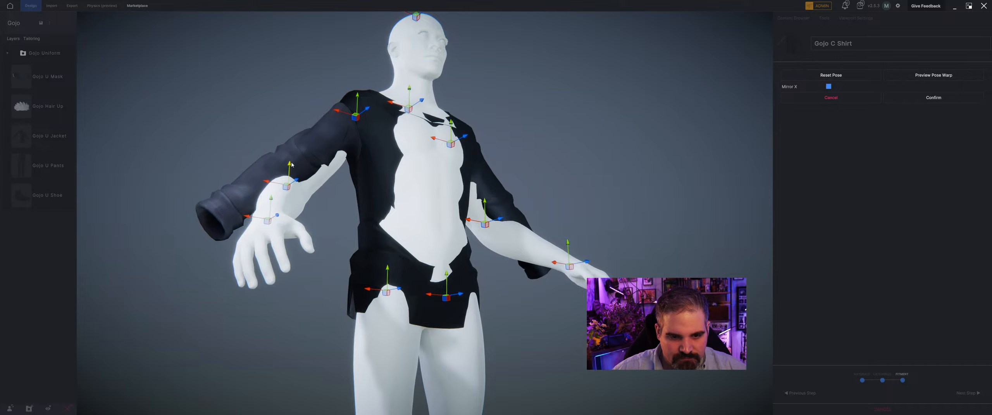
drag(291, 164, 283, 161)
right_drag(264, 243, 328, 311)
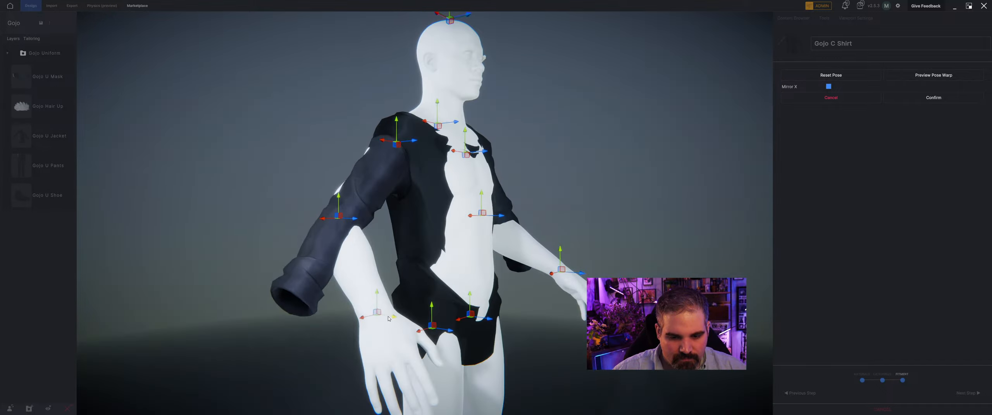
drag(388, 319, 322, 309)
right_drag(322, 309, 205, 297)
drag(205, 296, 152, 297)
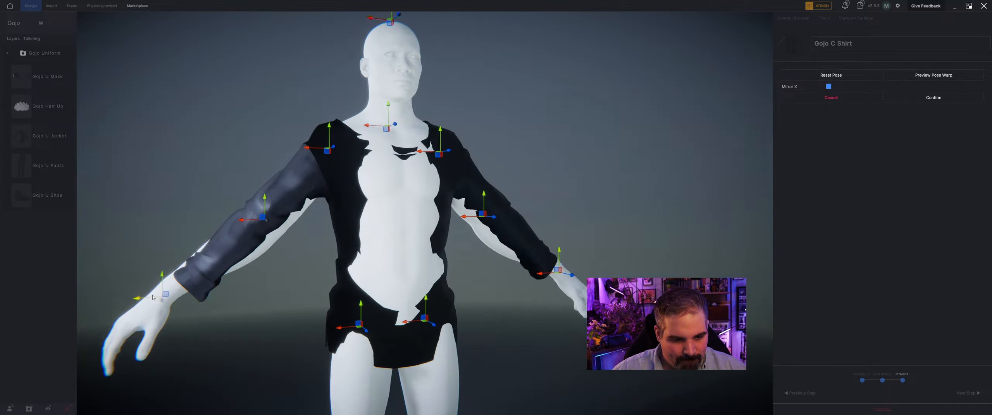
right_drag(153, 298, 148, 257)
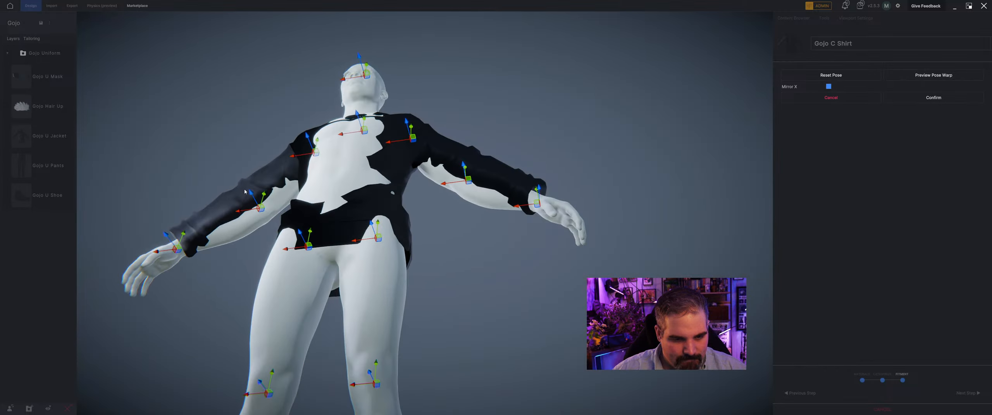
Step: Refine the mirrored elbow joints' height and depth so the forearms follow the middle of the sleeves
drag(252, 194, 243, 179)
right_drag(244, 179, 303, 231)
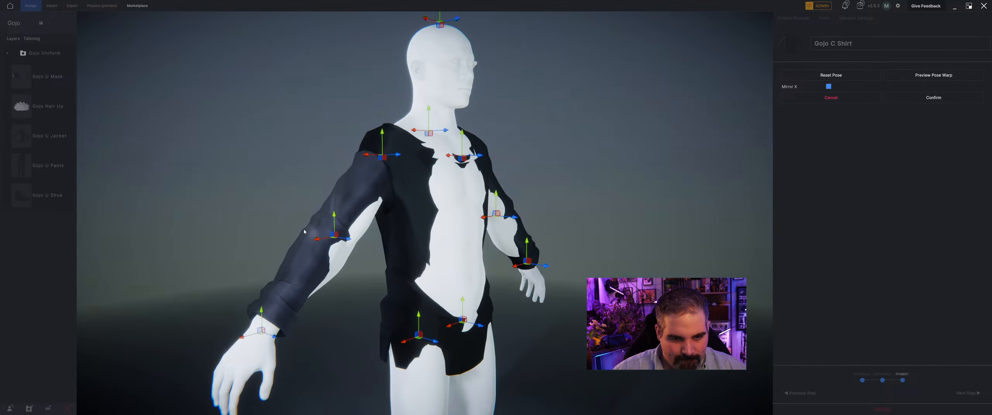
drag(339, 238, 342, 242)
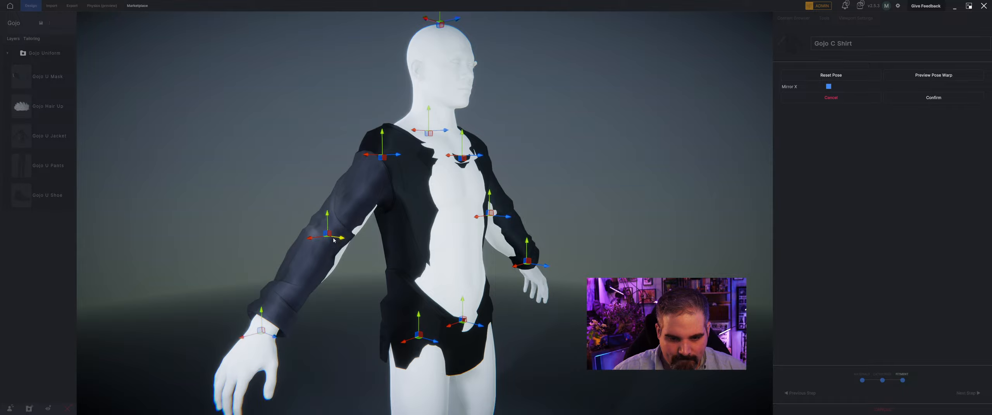
right_drag(342, 242, 458, 234)
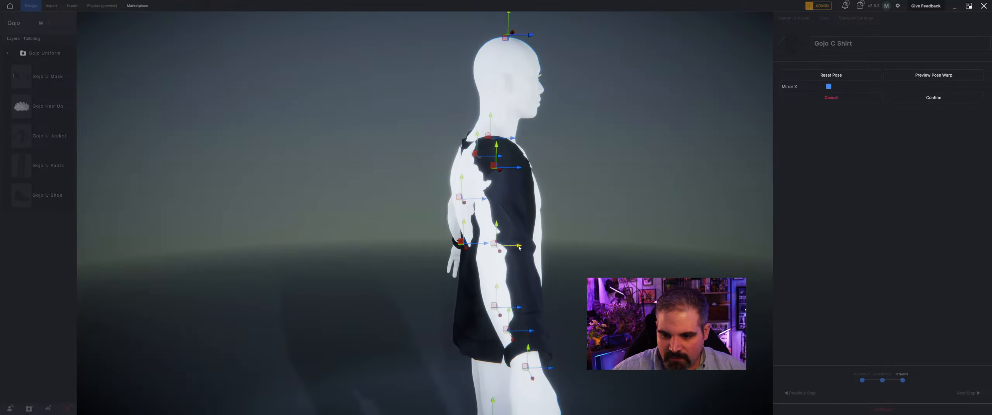
drag(518, 248, 533, 247)
right_drag(533, 247, 428, 273)
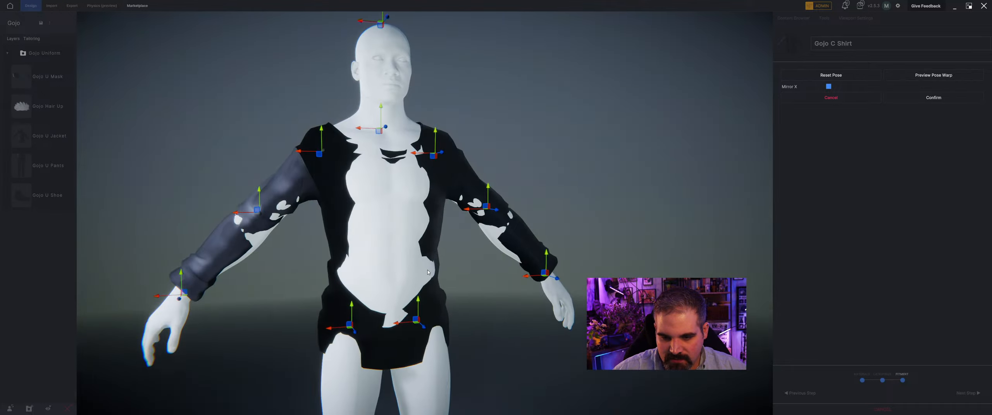
Step: Nudge the mirrored wrist and elbow joints to centre the arms in the sleeves, and check the pose from below and front
drag(175, 299, 179, 281)
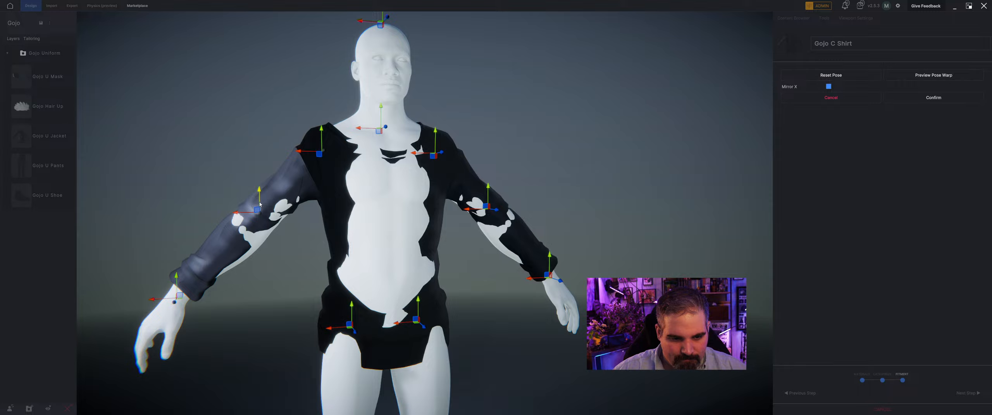
drag(260, 205, 244, 210)
drag(445, 229, 514, 284)
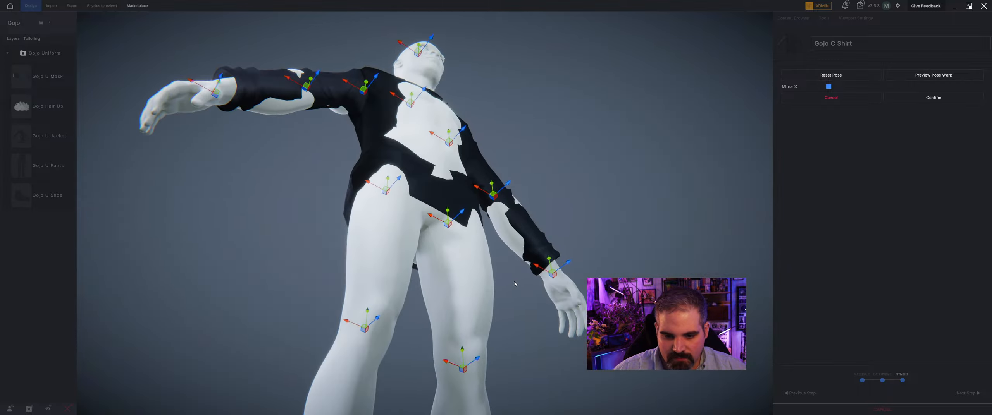
drag(398, 182, 513, 197)
drag(512, 197, 690, 123)
scroll(651, 253, down, 3)
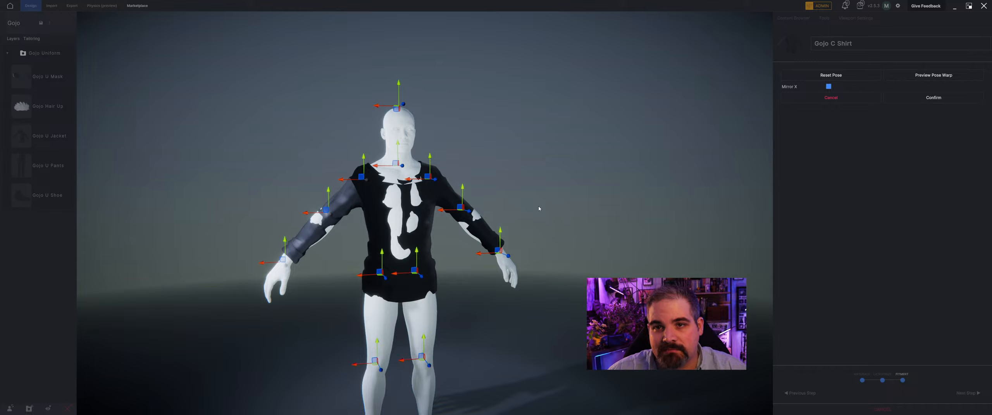
Step: Preview the pose warp, then accept the fitment to add the tailored Gojo C Shirt to the outfit
click(930, 75)
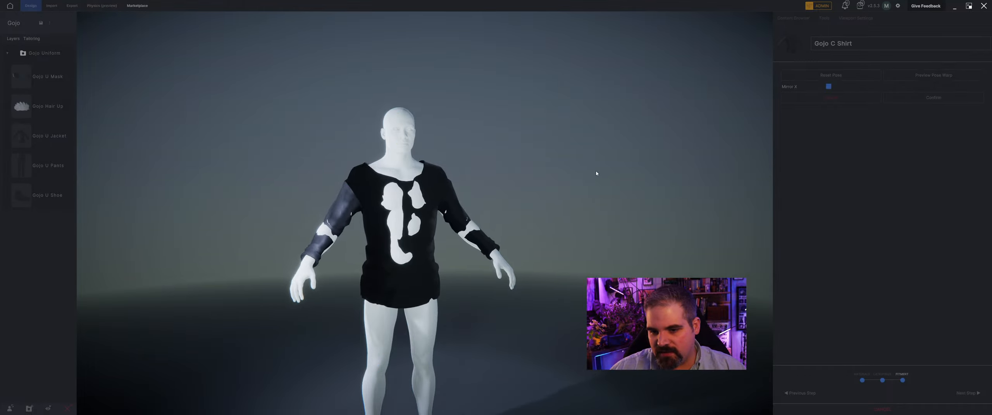
click(964, 393)
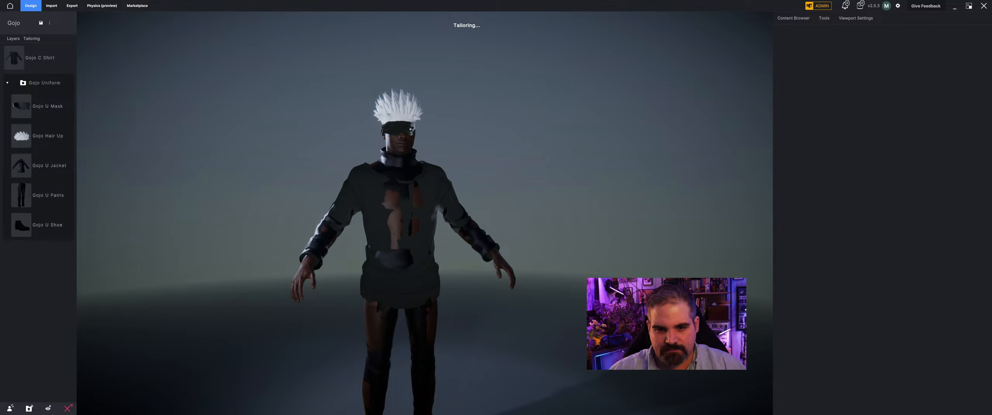
drag(624, 76, 424, 163)
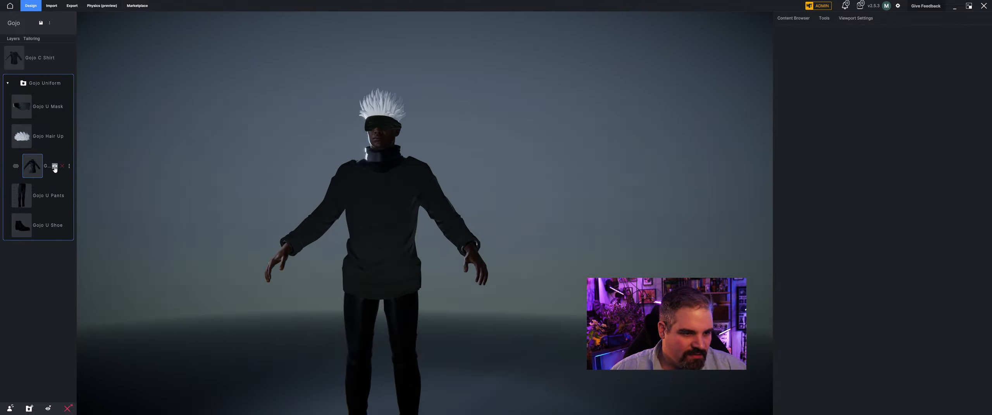
Step: Hide the Gojo U Jacket layer and inspect the fitted shirt on the full avatar
click(55, 167)
drag(329, 196, 230, 191)
middle_drag(269, 226, 457, 202)
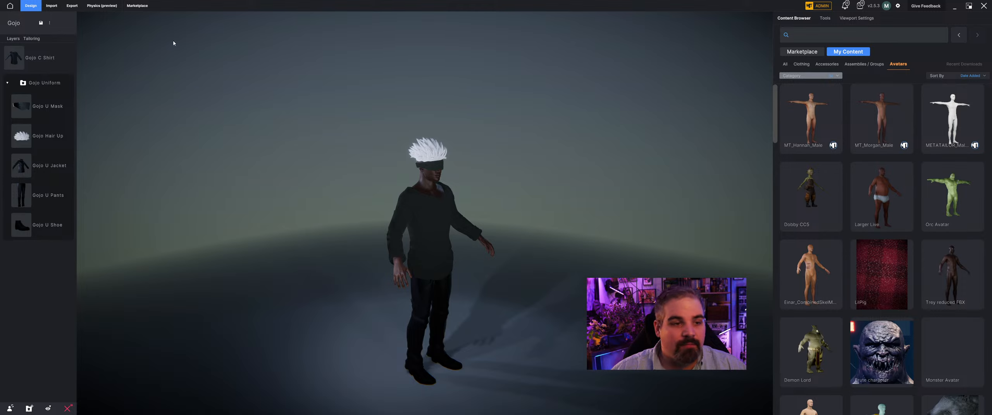
Step: Import Gojo C Glasses.fbx from the Satoru Gojo folder as a cloth or accessory item
click(51, 5)
click(816, 54)
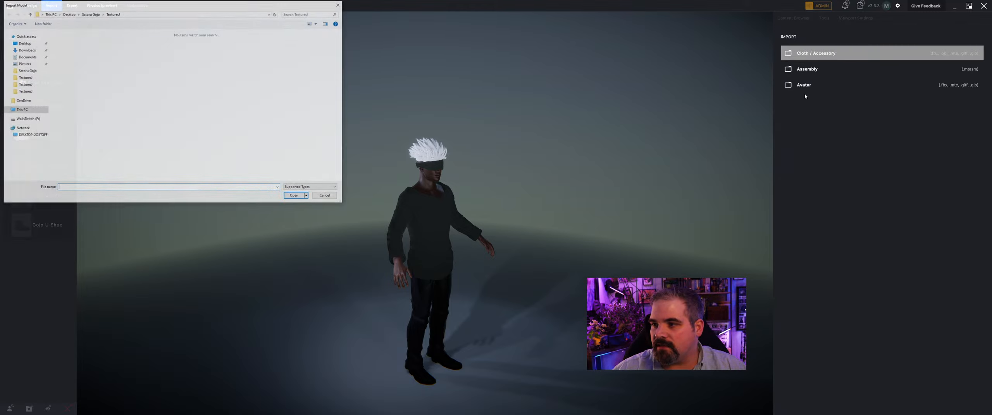
click(90, 14)
click(73, 64)
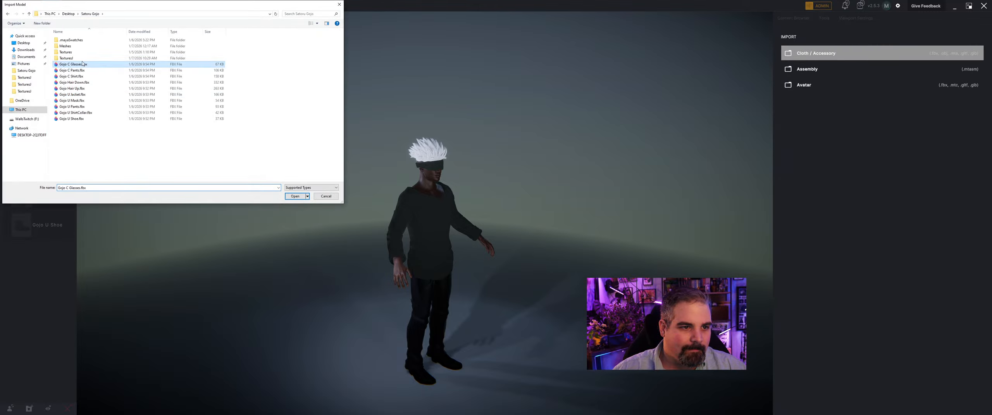
click(301, 198)
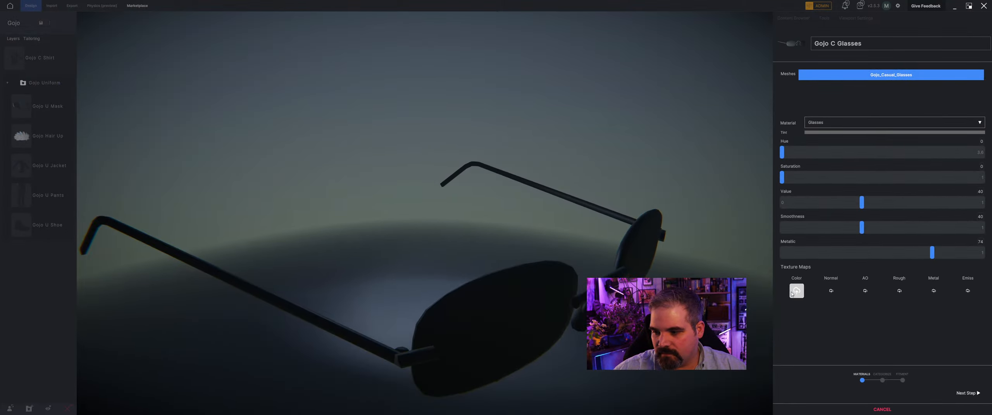
Step: Assign the glasses texture from the textures subfolder as the Glasses material's color map
click(795, 292)
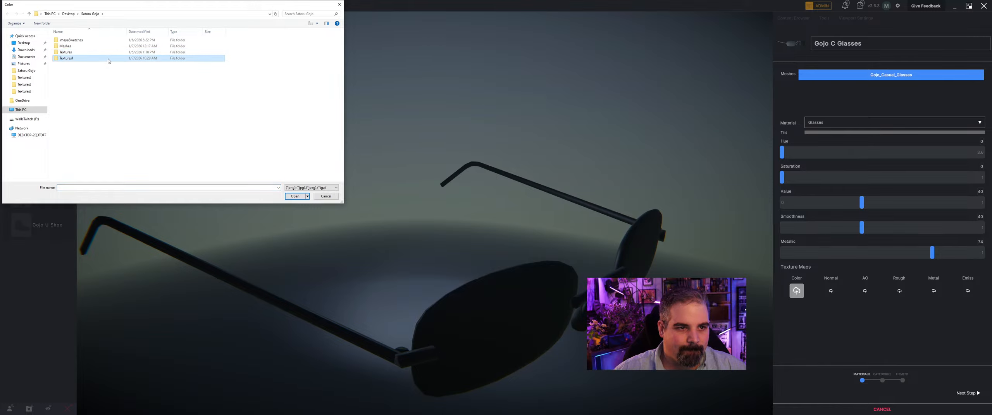
double_click(108, 58)
click(197, 47)
click(296, 198)
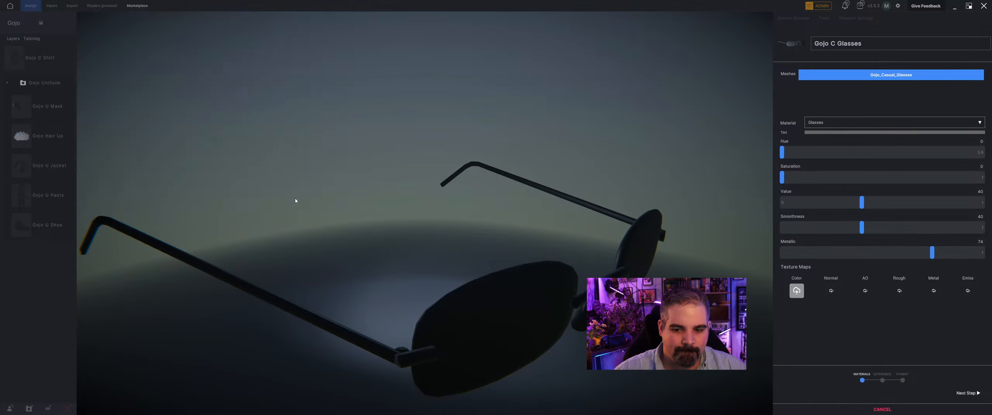
Step: Set the Glasses material's value to 100, metallic to 45 and smoothness to 61, and proceed to categorization
drag(296, 202, 660, 257)
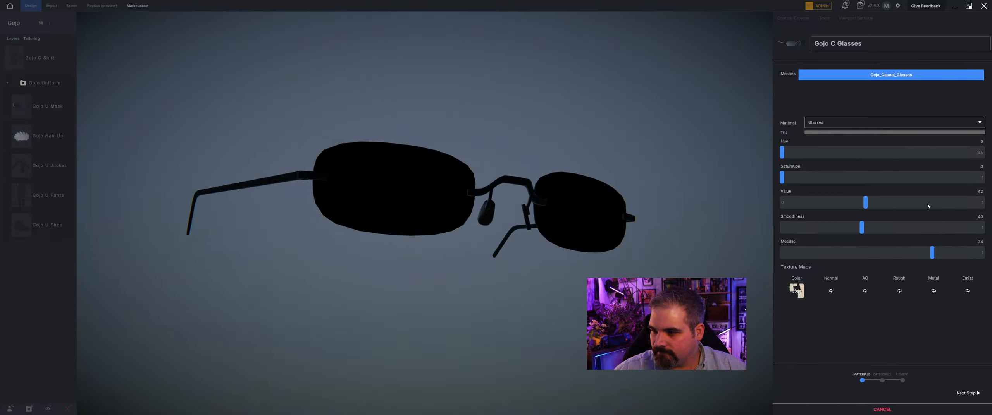
drag(928, 206, 985, 206)
drag(445, 274, 967, 268)
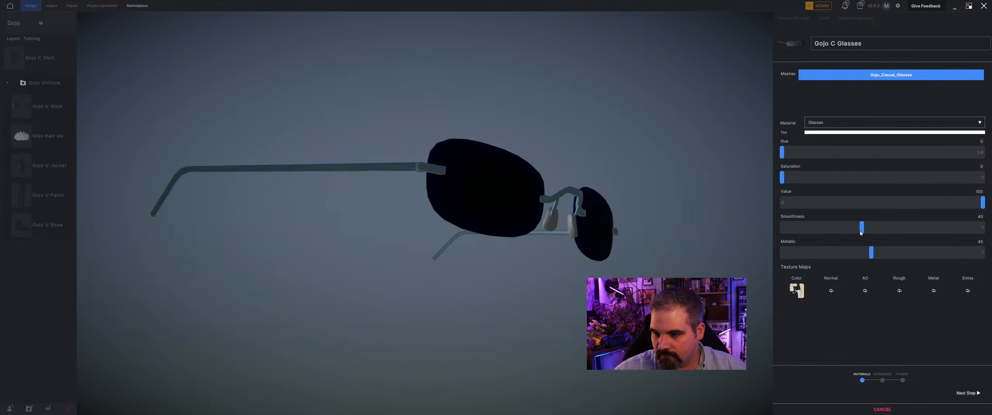
mouse_move(862, 228)
mouse_down()
mouse_move(926, 228)
mouse_move(896, 228)
mouse_move(906, 228)
mouse_up()
mouse_move(542, 233)
mouse_down()
mouse_move(471, 221)
mouse_move(462, 237)
mouse_up()
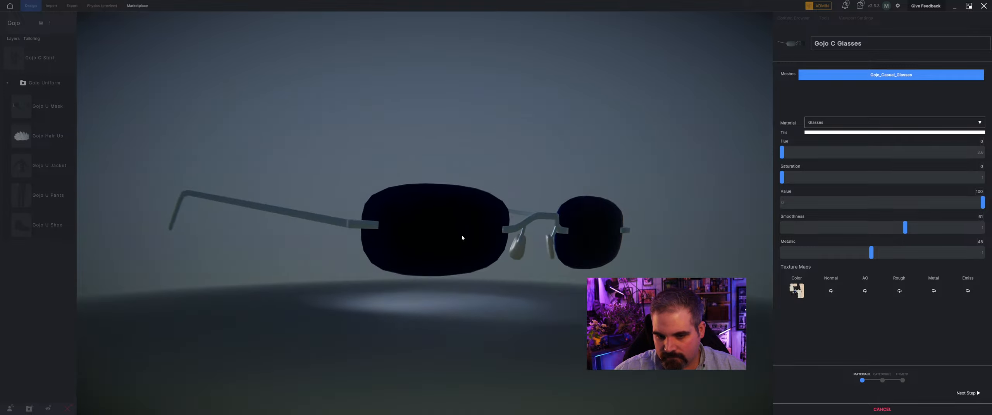
click(969, 394)
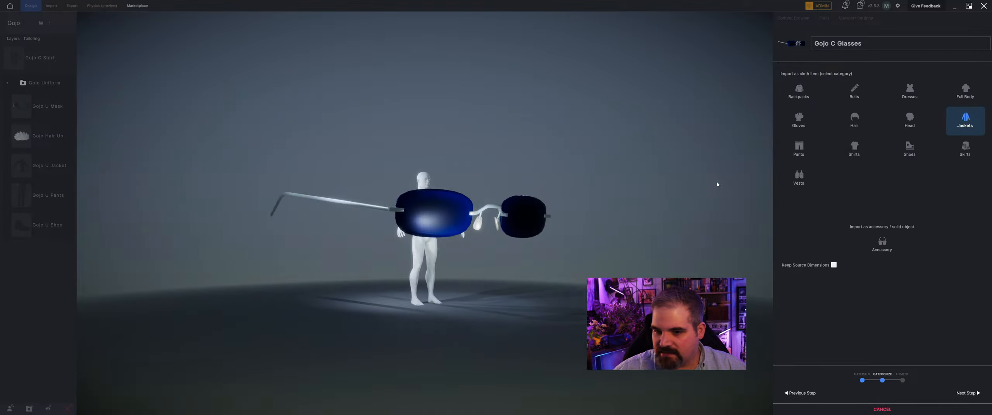
Step: Categorize the Gojo C Glasses as a Head cloth item, keep the source dimensions and proceed to fitment
click(908, 117)
click(834, 265)
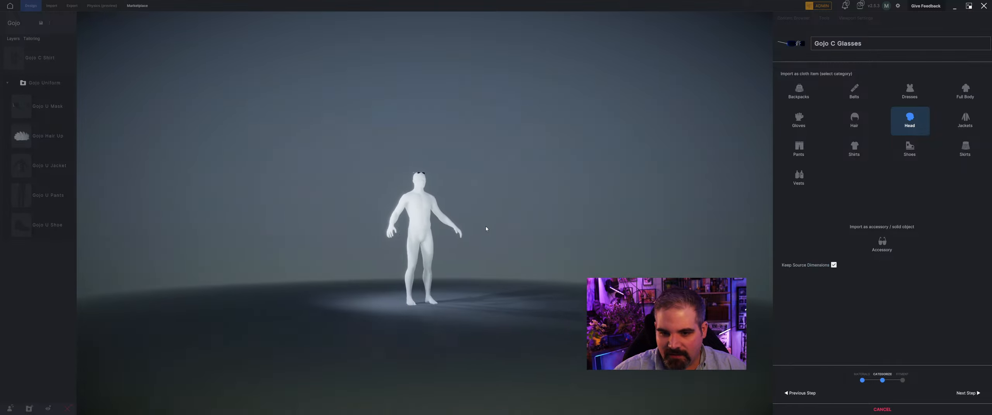
click(981, 394)
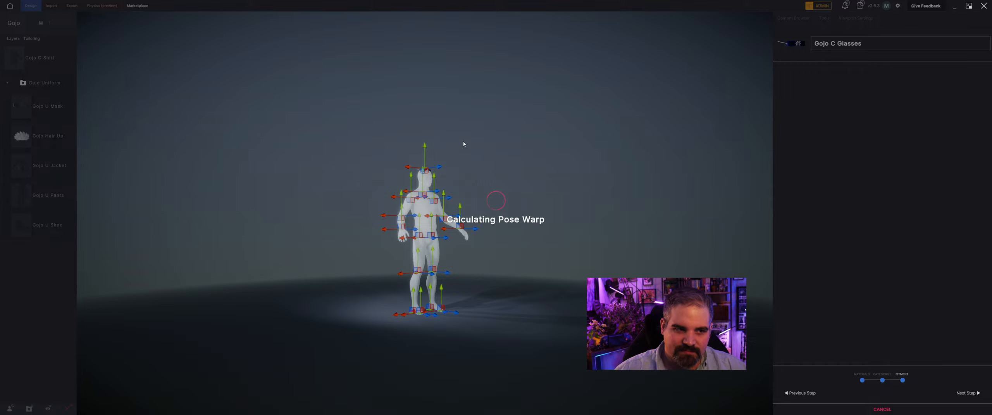
Step: Move the glasses from the top of the mannequin's head down in front of the eyes
middle_drag(417, 169, 432, 169)
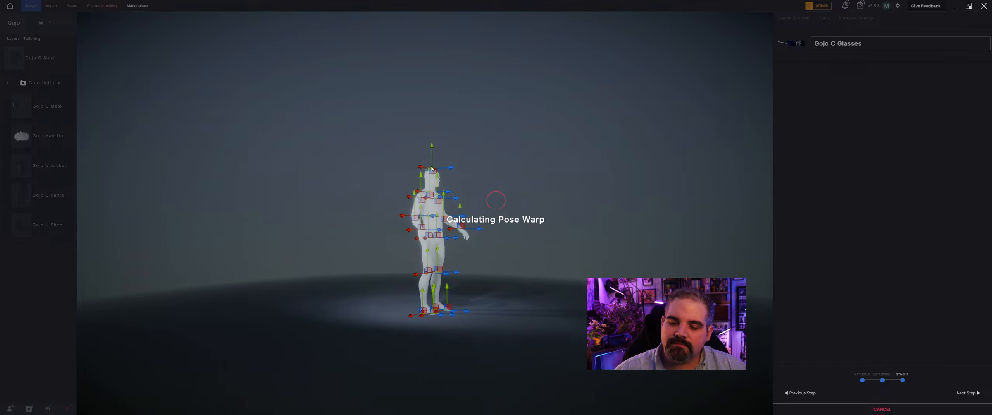
scroll(432, 173, up, 5)
middle_drag(572, 145, 528, 151)
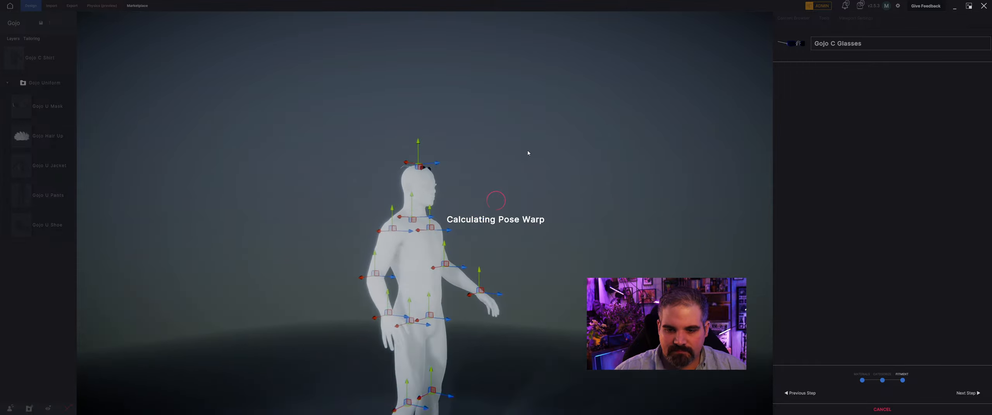
scroll(451, 204, up, 3)
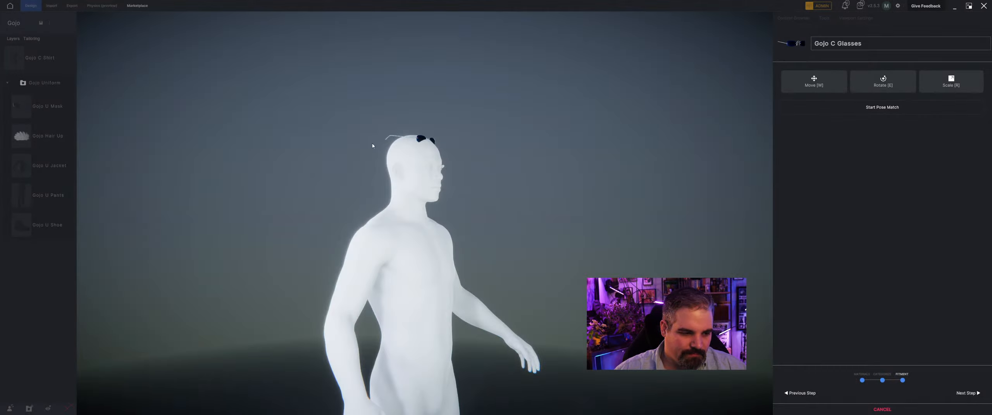
key(w)
mouse_move(434, 140)
mouse_down()
mouse_move(447, 140)
mouse_move(429, 146)
mouse_up()
Step: Fine-tune the glasses' position on the mannequin's nose and ears, confirm the move and finish the import
middle_drag(465, 161, 363, 192)
scroll(363, 192, up, 3)
middle_drag(321, 159, 368, 182)
scroll(368, 182, up, 3)
scroll(367, 182, up, 3)
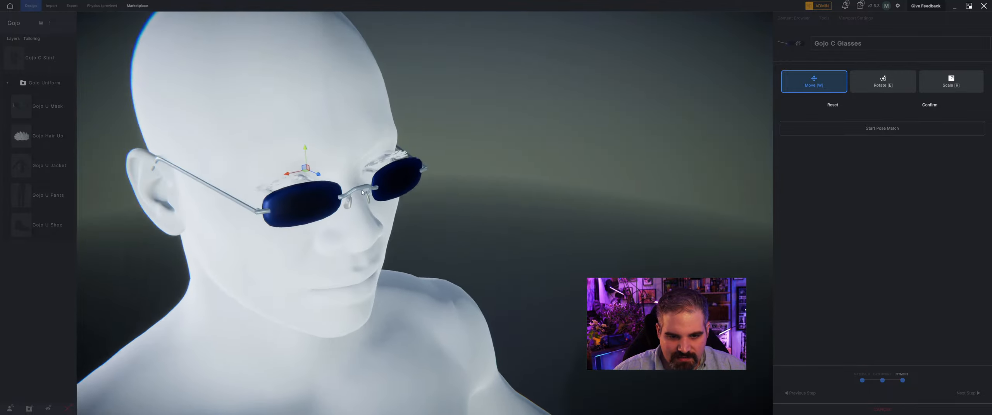
mouse_move(317, 183)
mouse_down()
mouse_move(328, 191)
mouse_move(320, 185)
mouse_up()
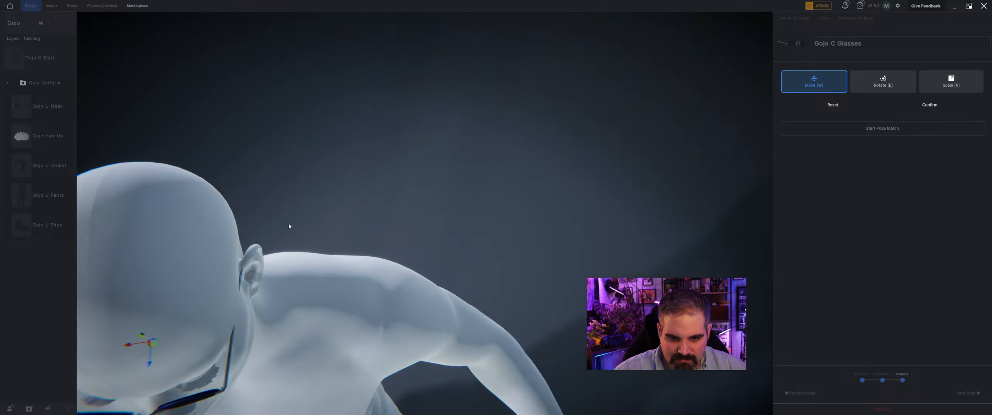
key(ctrl+z)
scroll(260, 256, down, 5)
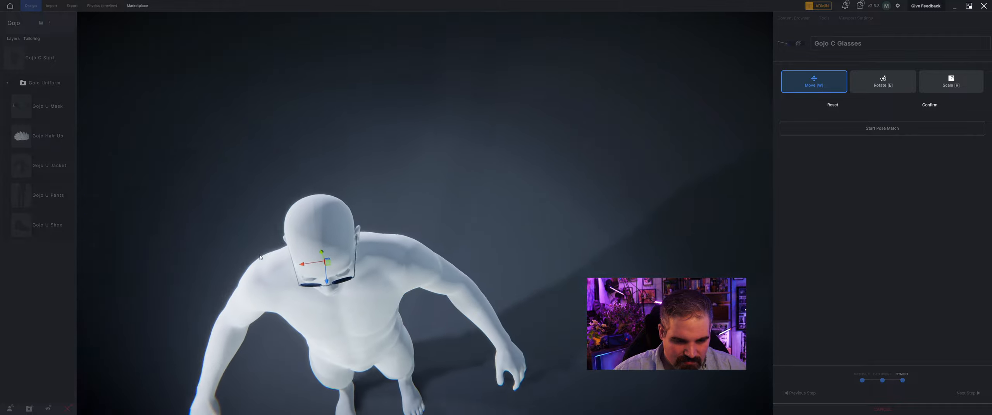
scroll(260, 258, down, 1)
drag(336, 278, 335, 273)
middle_drag(335, 273, 609, 210)
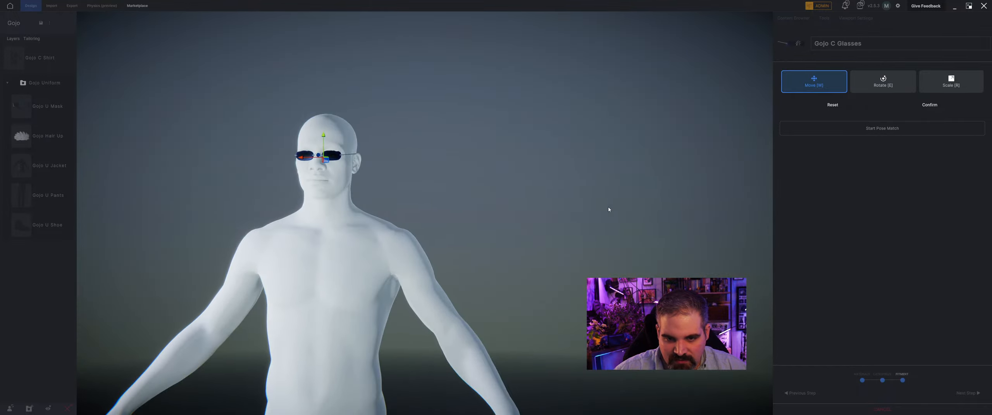
click(922, 108)
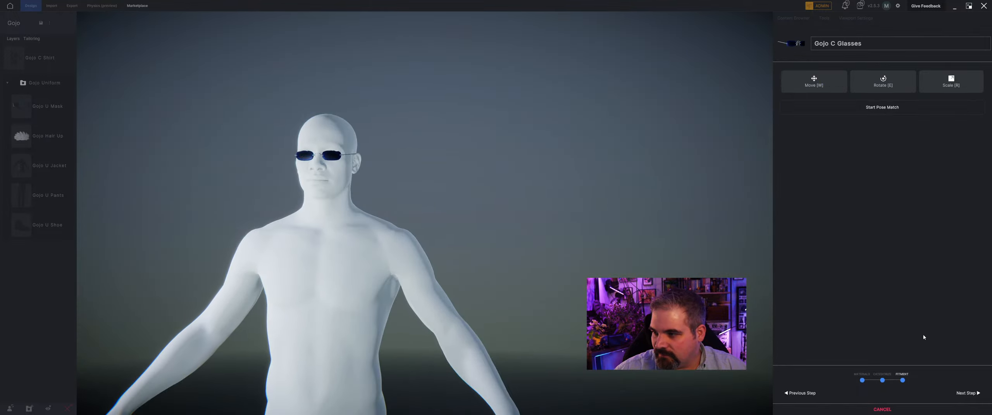
click(965, 393)
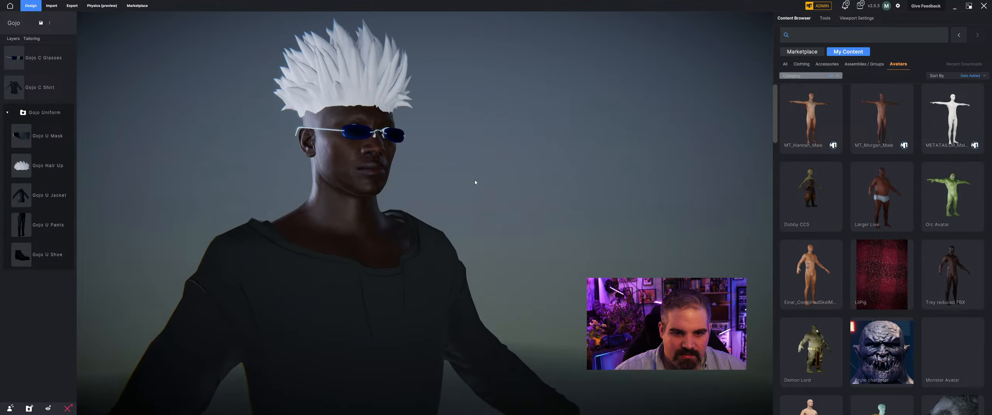
Step: Deform the Gojo C Glasses on the avatar with a 3x3 lattice by shifting a corner control point, and confirm the lattice
scroll(358, 177, up, 5)
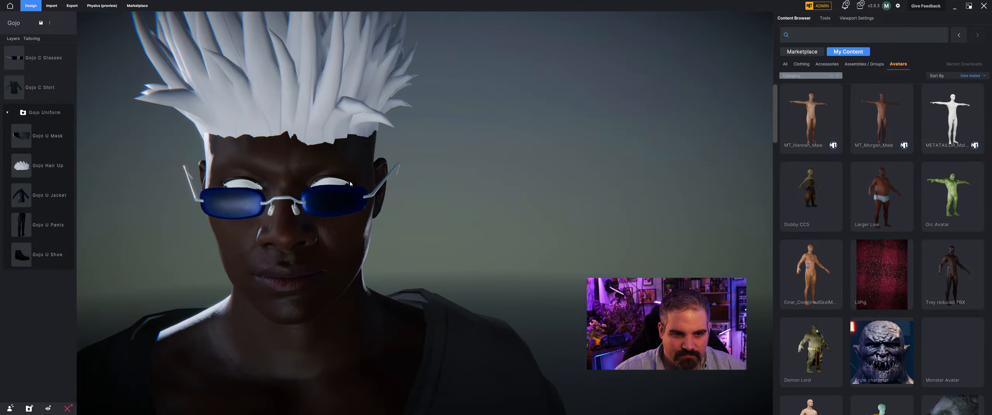
click(333, 197)
middle_drag(494, 193, 480, 197)
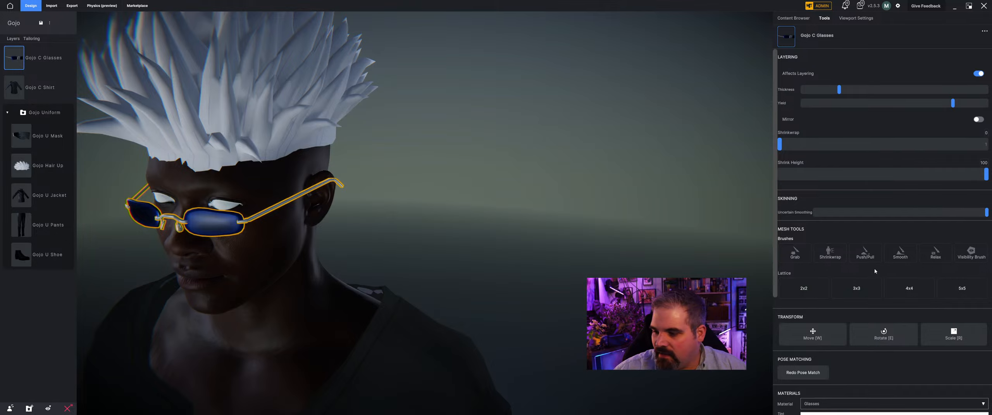
click(799, 259)
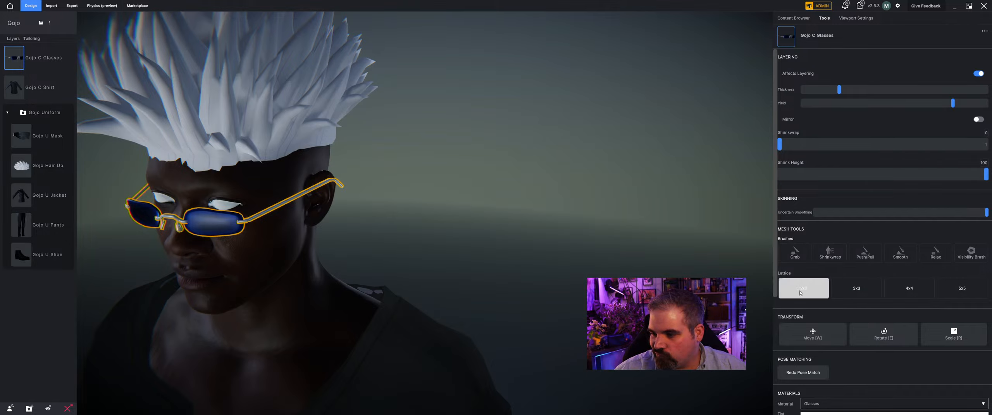
click(863, 286)
middle_drag(581, 252, 454, 167)
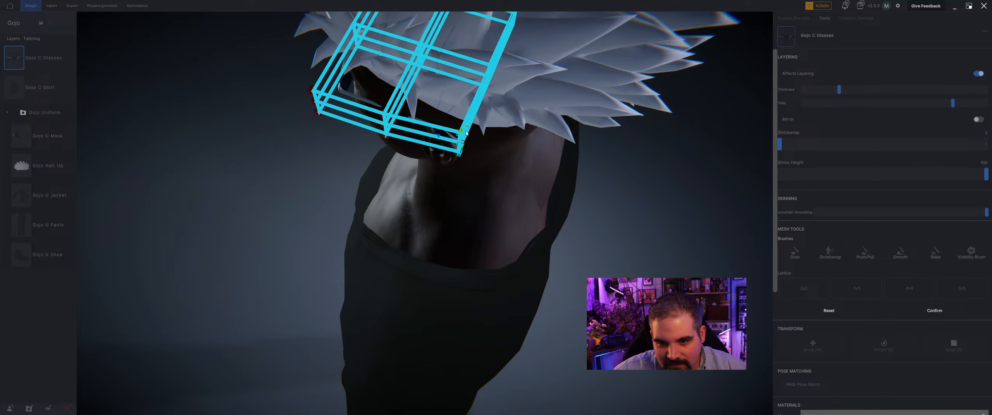
drag(466, 132, 468, 130)
middle_drag(468, 134, 320, 218)
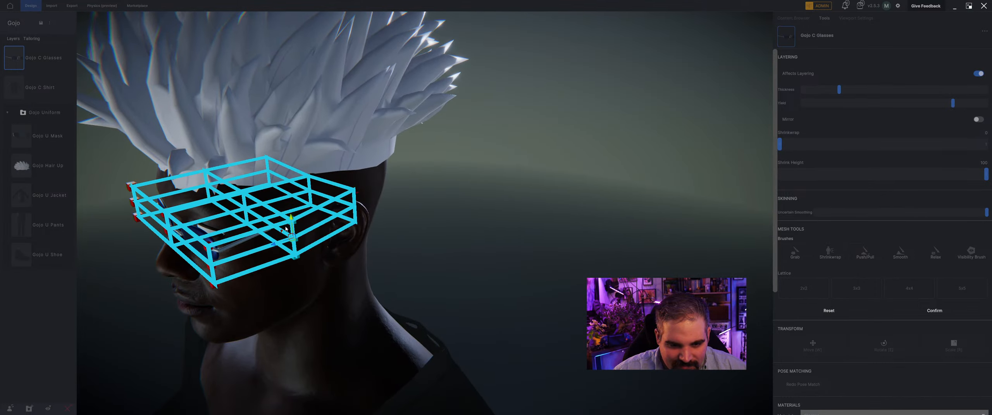
middle_drag(283, 233, 347, 179)
scroll(348, 180, down, 6)
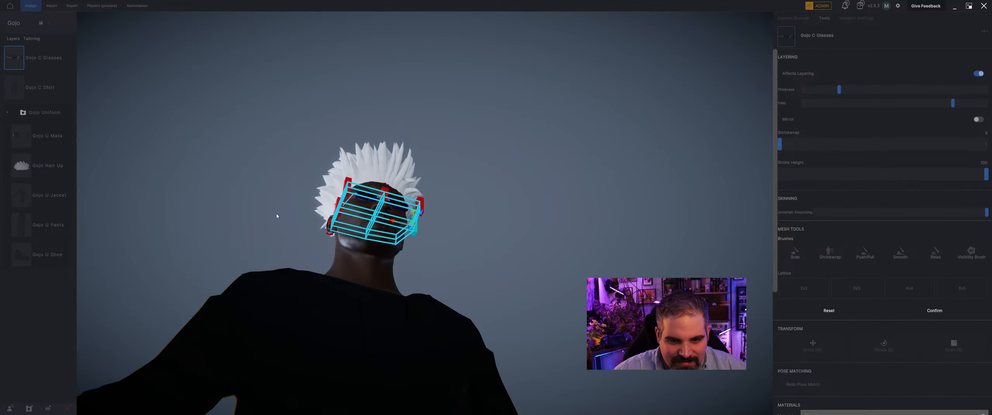
middle_drag(276, 215, 292, 284)
scroll(302, 261, up, 5)
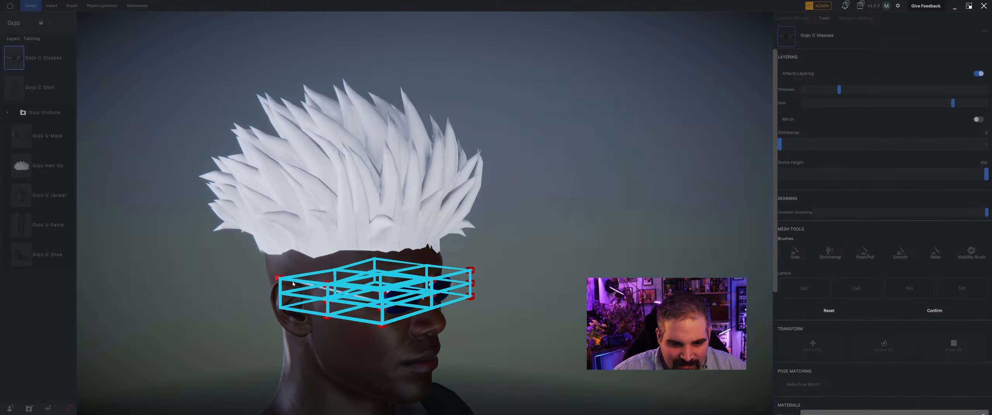
middle_drag(622, 276, 579, 261)
click(934, 311)
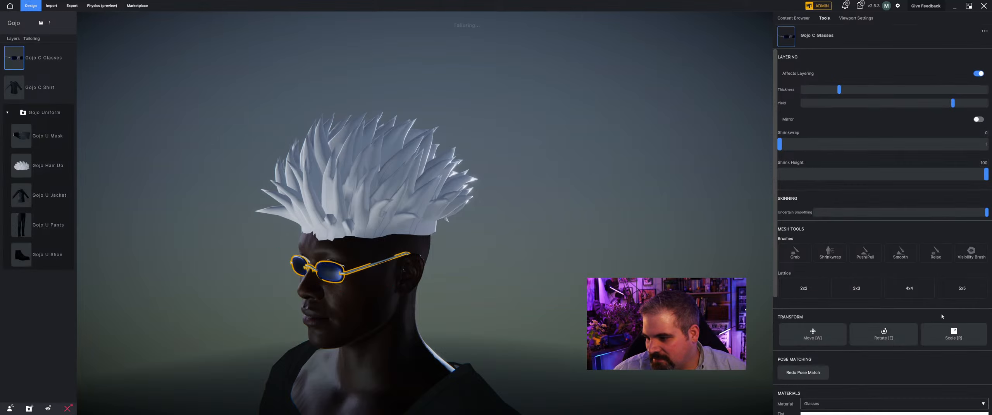
Step: Turn off Affects Layering for the Gojo C Glasses and deselect them
middle_drag(531, 279, 506, 300)
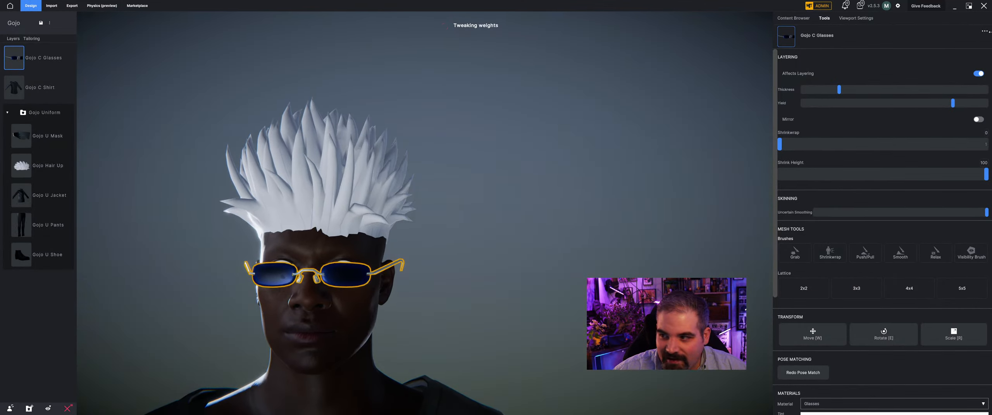
click(979, 73)
click(423, 283)
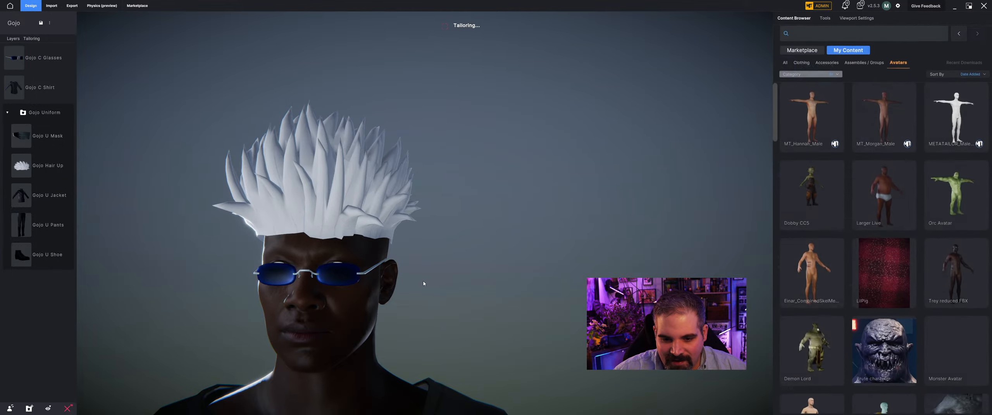
Step: Examine the fit of the glasses around the face from several sides and check the full casual outfit
middle_drag(423, 283, 392, 288)
scroll(509, 328, up, 6)
scroll(509, 328, down, 6)
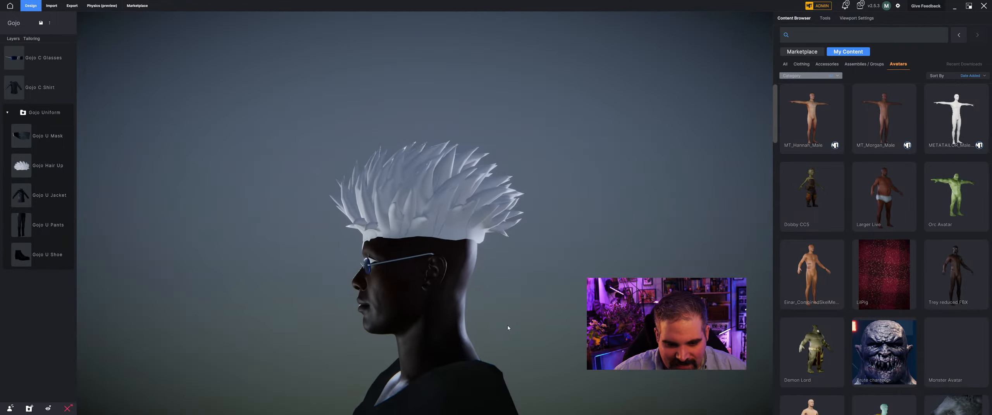
middle_drag(509, 327, 580, 312)
scroll(580, 313, up, 3)
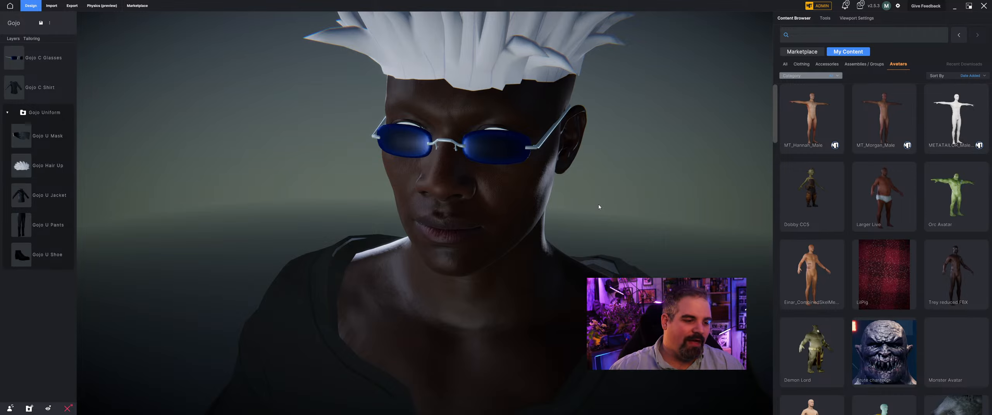
scroll(621, 204, down, 6)
middle_drag(531, 217, 538, 143)
scroll(555, 209, up, 2)
scroll(536, 200, down, 3)
scroll(551, 206, down, 3)
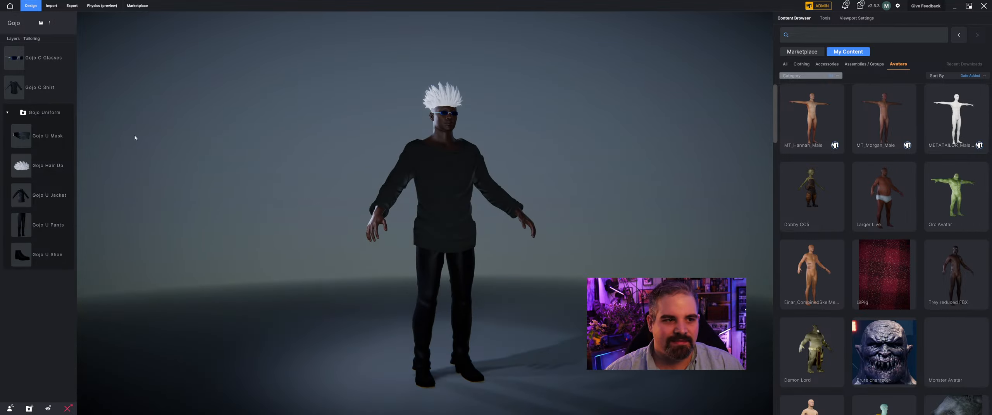
Step: Save the Gojo project, return to the home screen and start a new project with a custom avatar
click(40, 23)
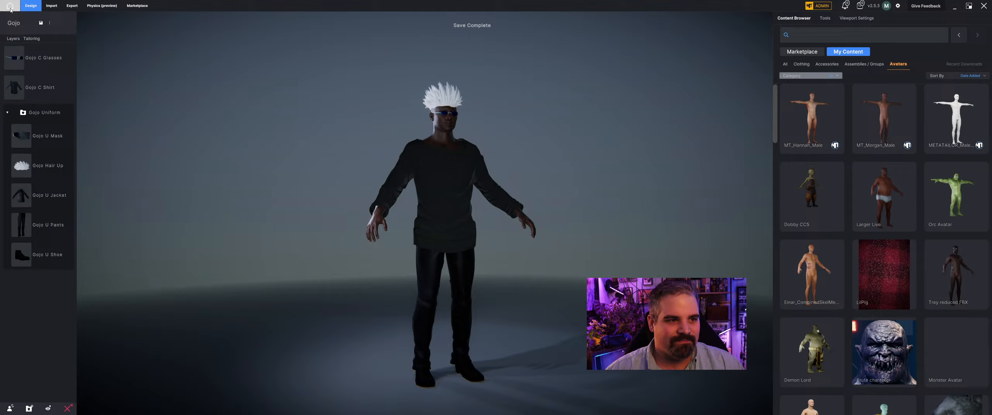
click(10, 6)
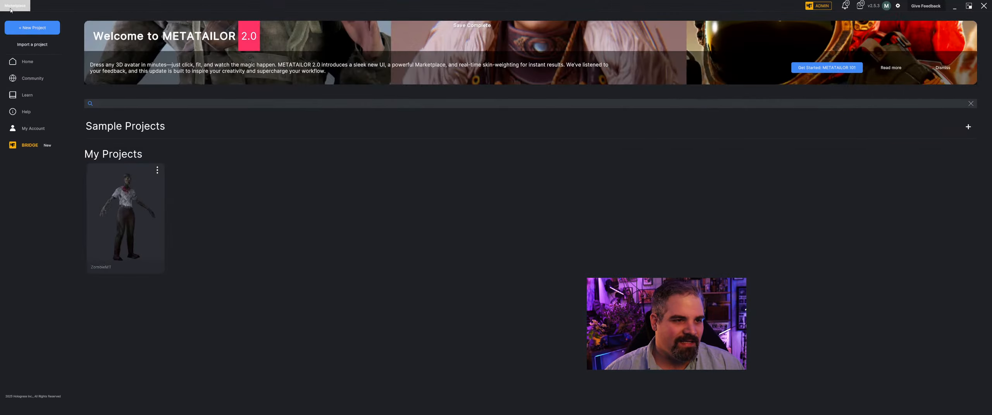
click(33, 28)
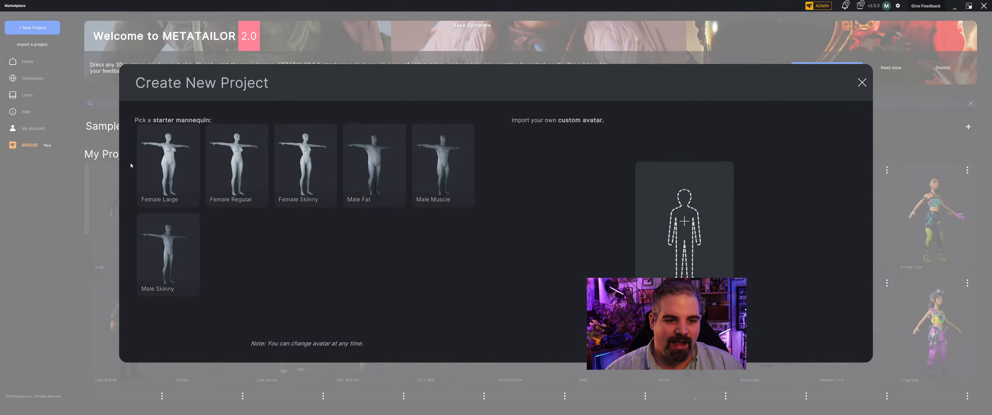
click(685, 221)
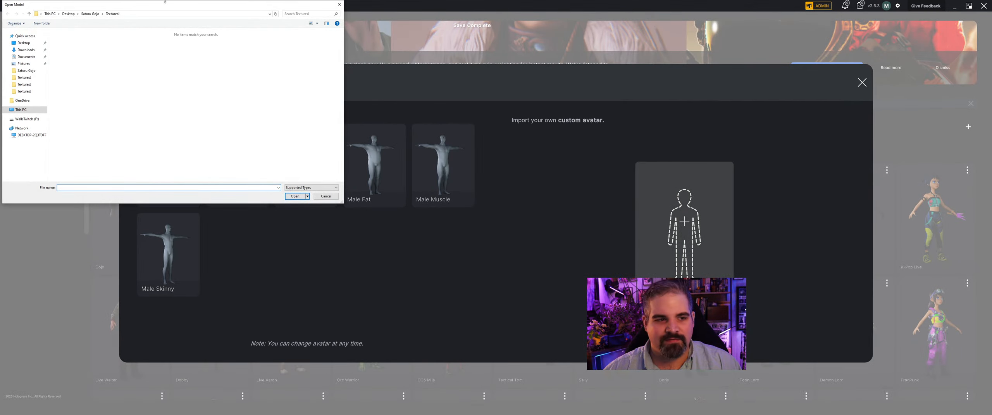
Step: Import Todo Avatar MIX.fbx from the Aoi Todo folder on the Desktop as the custom avatar and confirm the project name
click(90, 15)
click(71, 14)
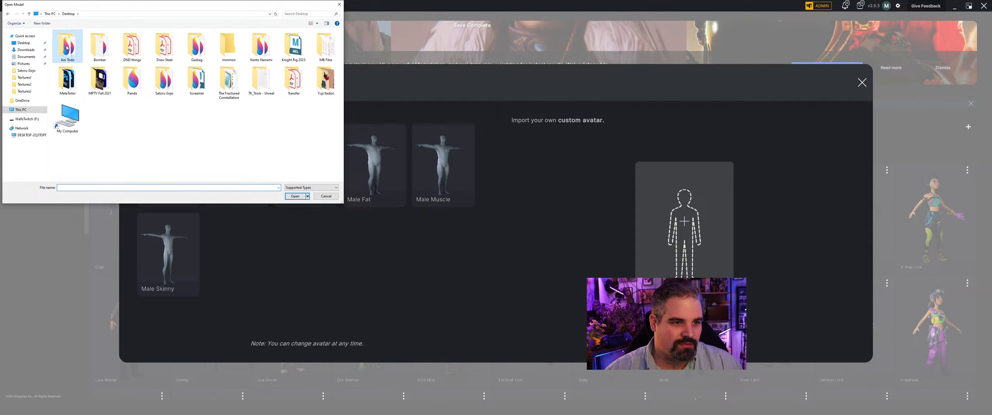
double_click(67, 46)
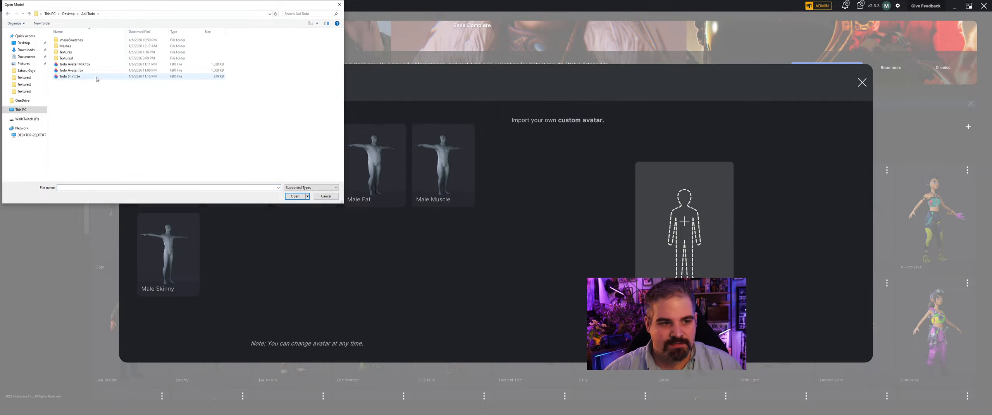
double_click(97, 65)
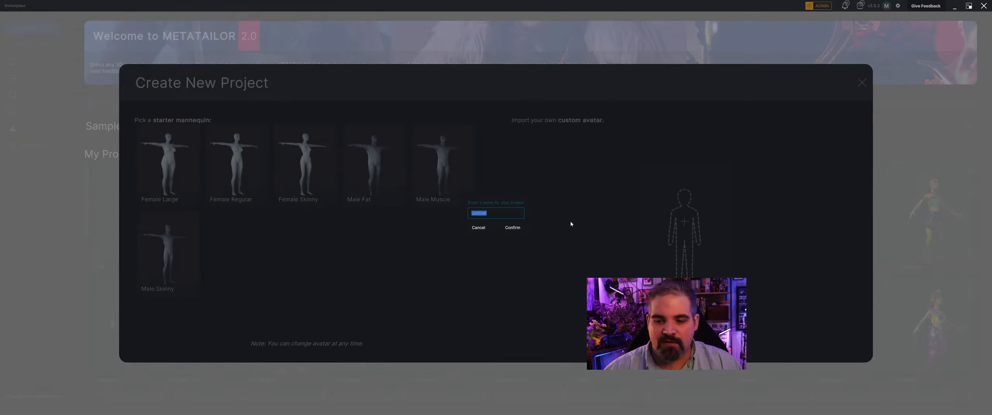
key(Return)
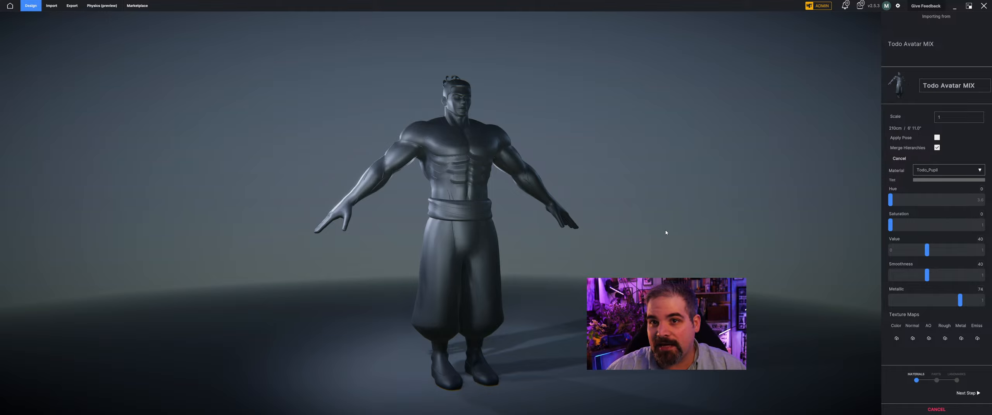
scroll(465, 224, up, 2)
scroll(468, 177, down, 2)
middle_drag(468, 177, 397, 169)
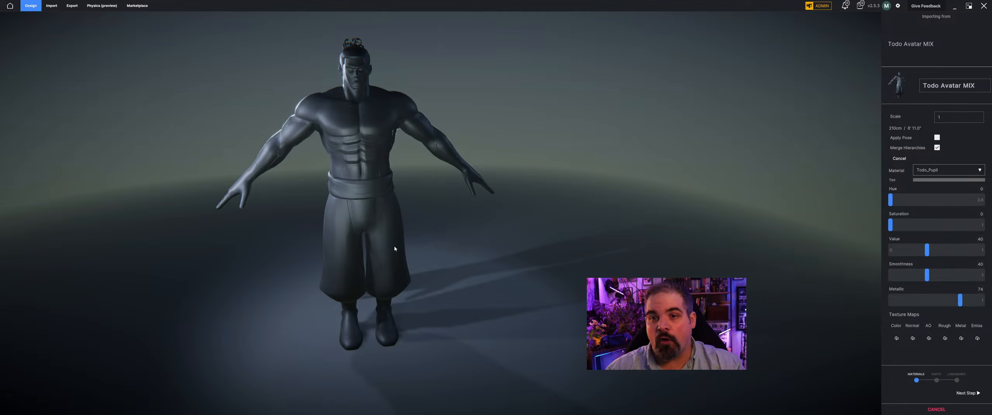
scroll(392, 242, up, 2)
scroll(393, 242, down, 2)
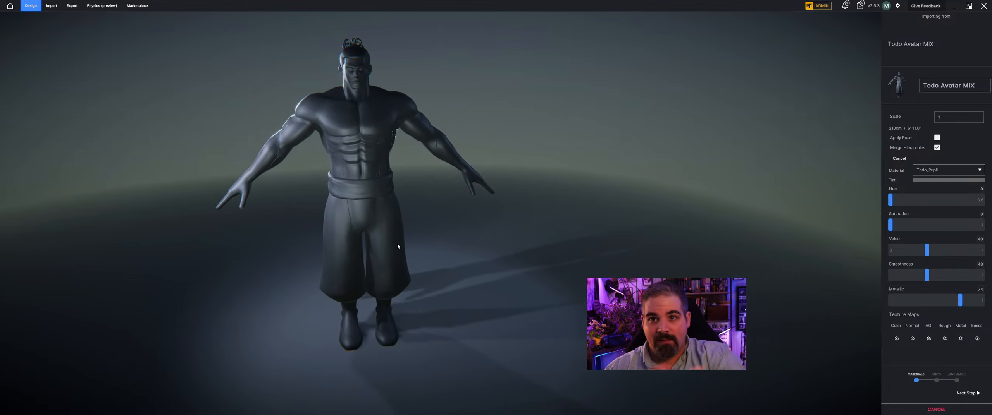
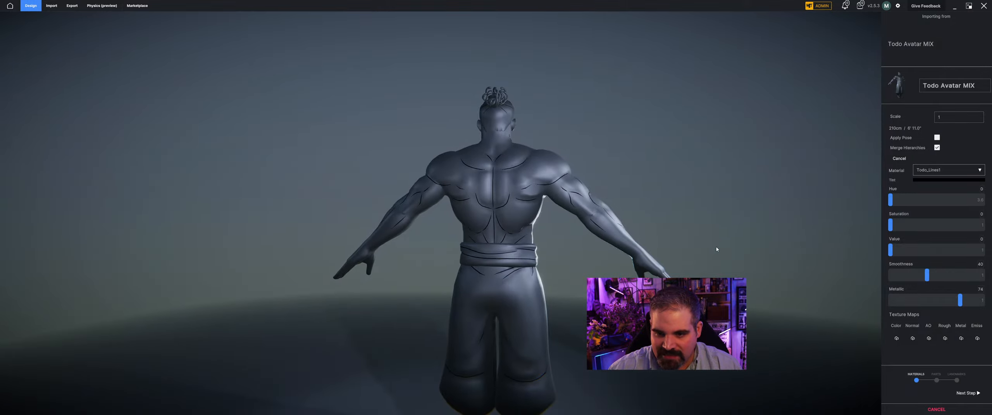
Step: Load T_CP_100_00_Body_C.jpg from the Aoi Todo textures folder as the color map of the Todo_Body material
drag(589, 253, 587, 255)
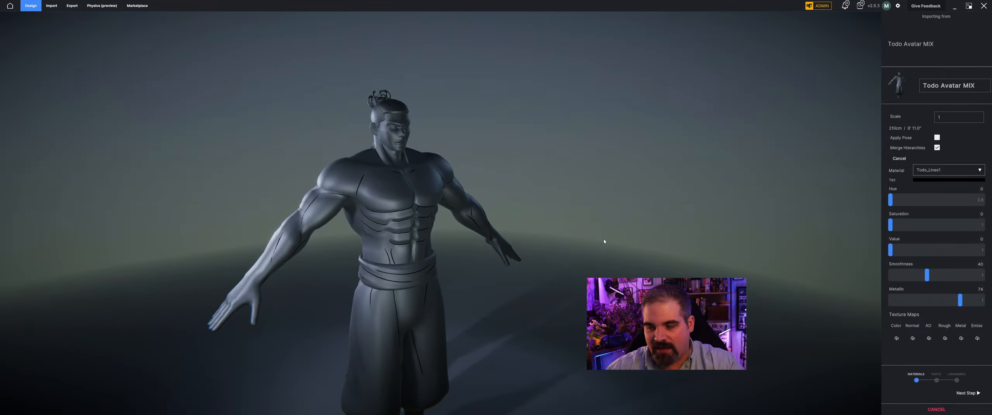
click(949, 169)
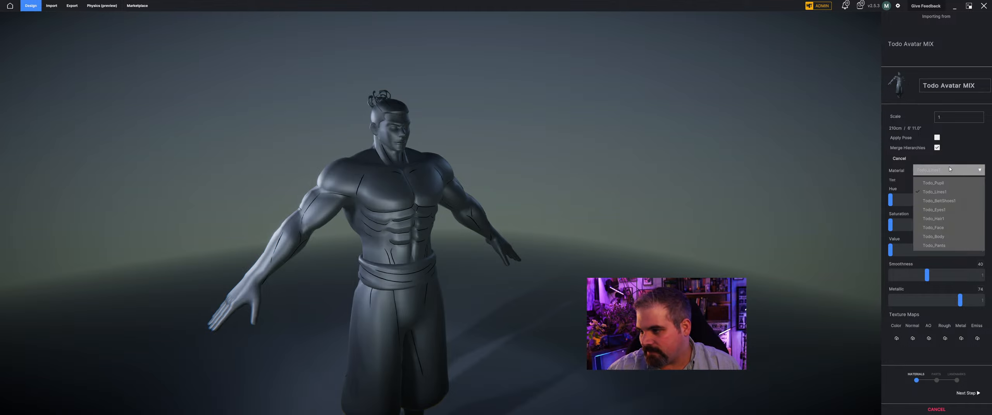
click(953, 236)
click(896, 338)
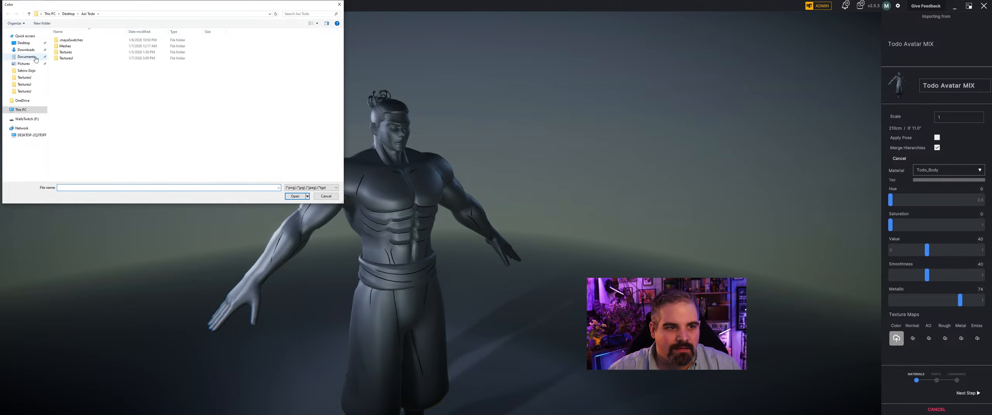
double_click(70, 58)
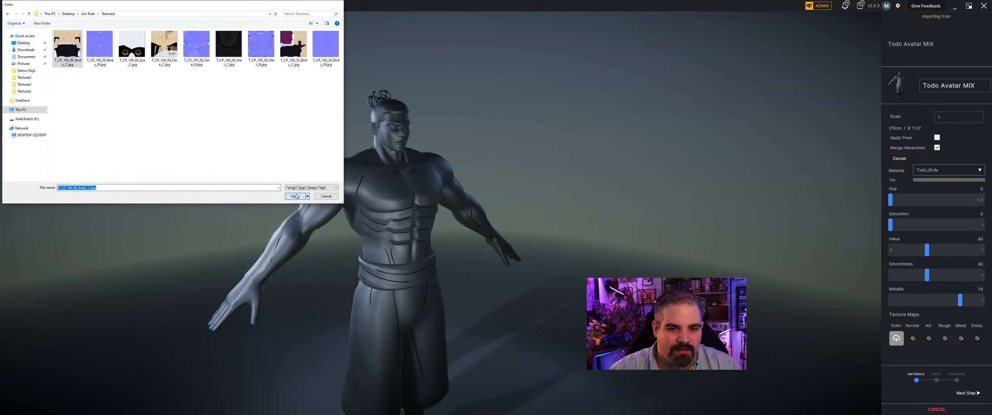
double_click(70, 46)
Step: Set the Todo_Body material's Metallic to 0 and its Value to 100
drag(471, 235, 484, 236)
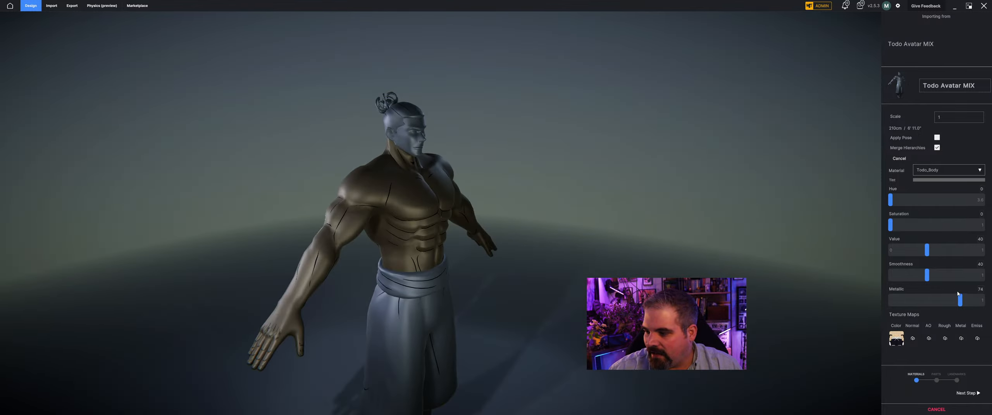
drag(959, 301, 890, 301)
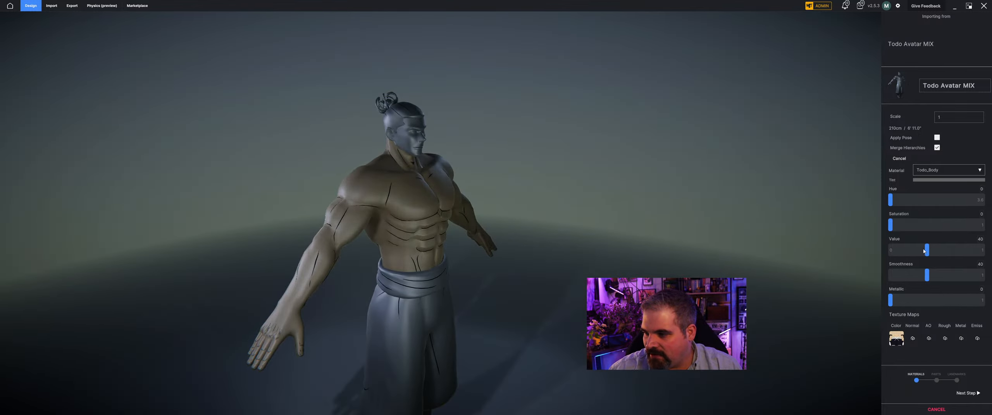
drag(927, 251, 983, 251)
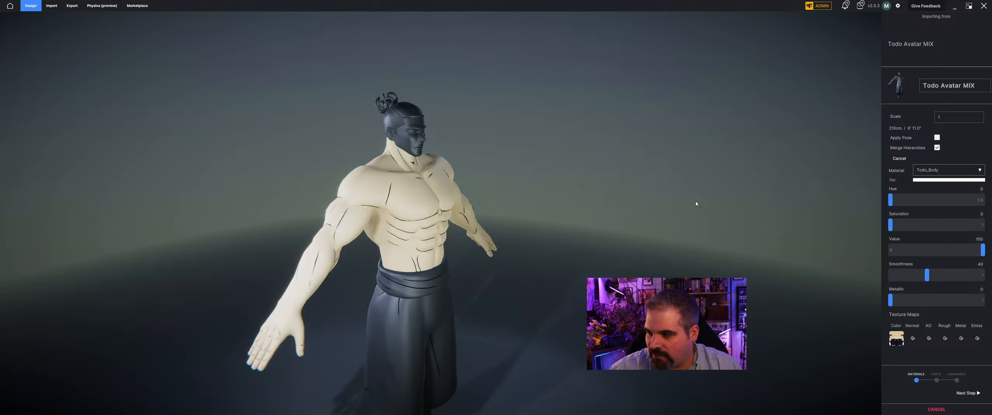
drag(696, 204, 682, 206)
Step: Try T_CP_100_00_Body_N.jpg as the normal map of the Todo_Body material
click(913, 339)
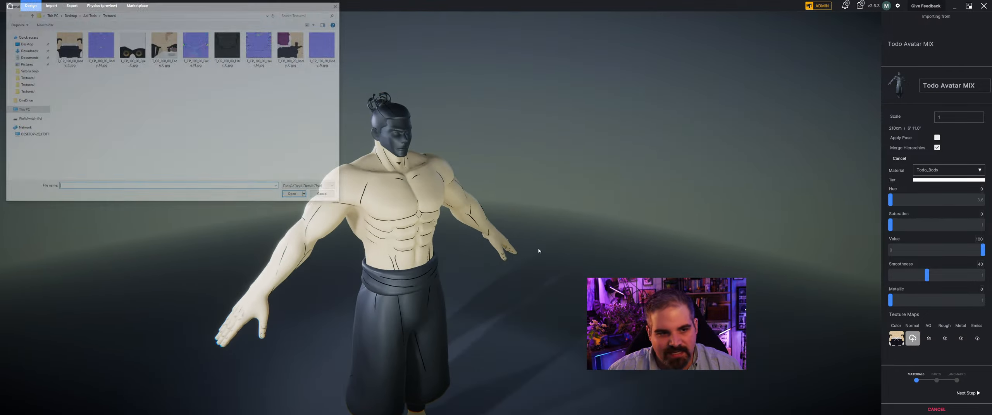
click(99, 47)
click(298, 197)
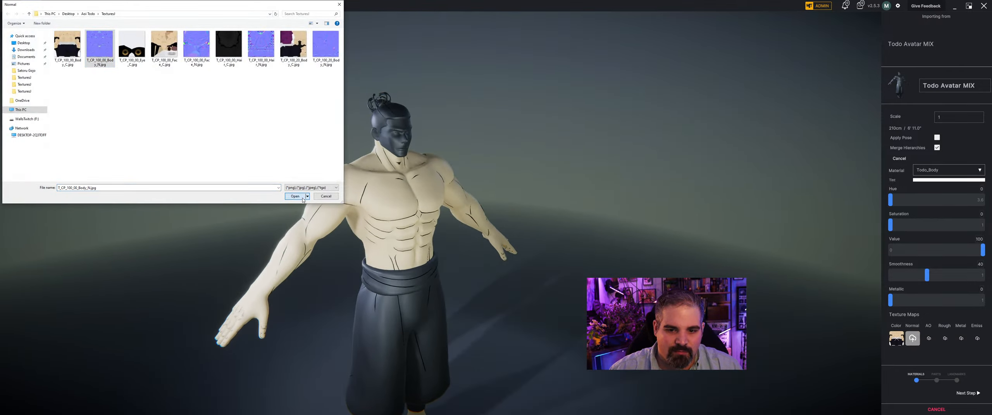
drag(545, 228, 522, 233)
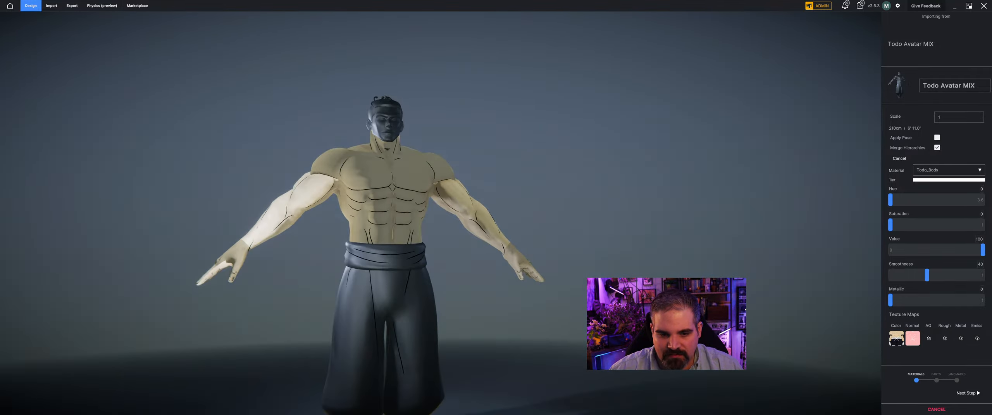
Step: Load T_CP_100_00_Face_C.jpg as the color map of the Todo_Face material
click(933, 173)
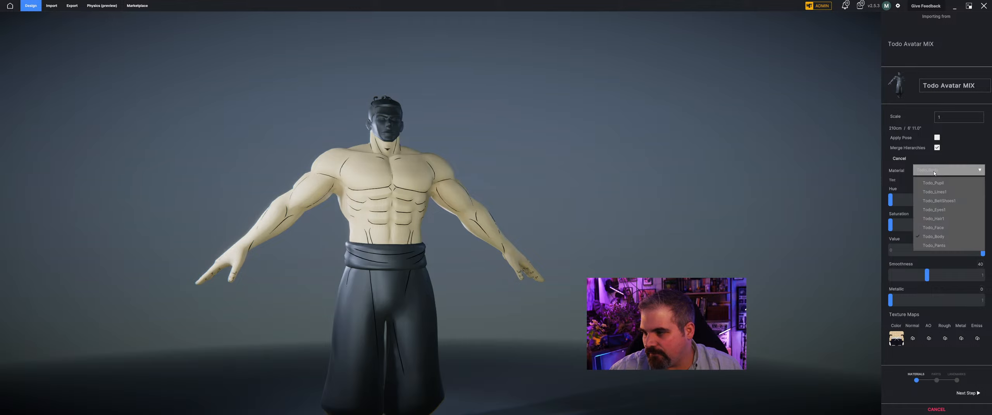
click(934, 227)
click(896, 338)
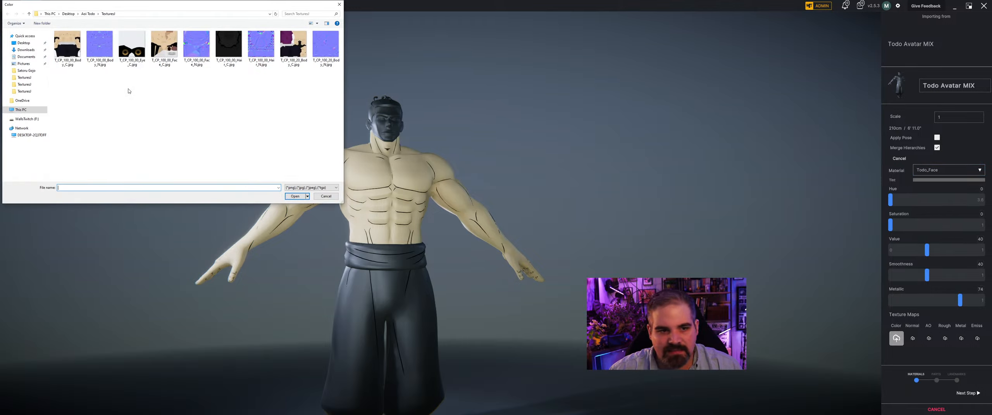
click(174, 46)
click(295, 196)
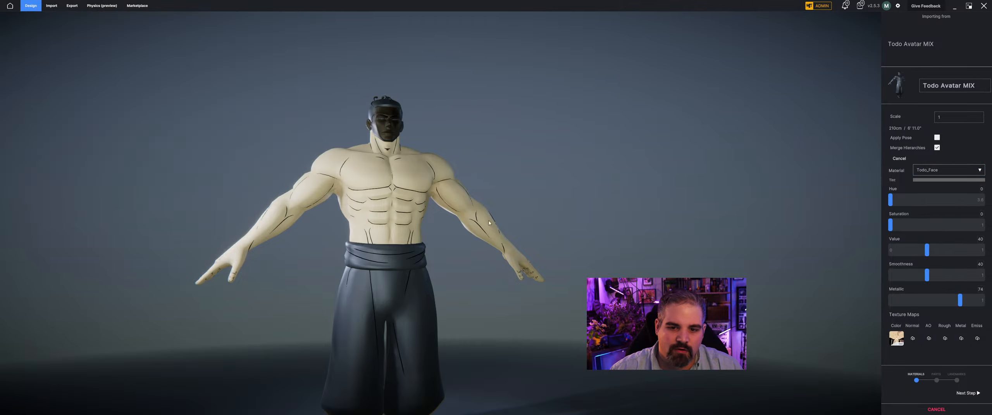
Step: Set the Todo_Face material's Value to 100 and its Metallic to 0
drag(561, 173, 897, 277)
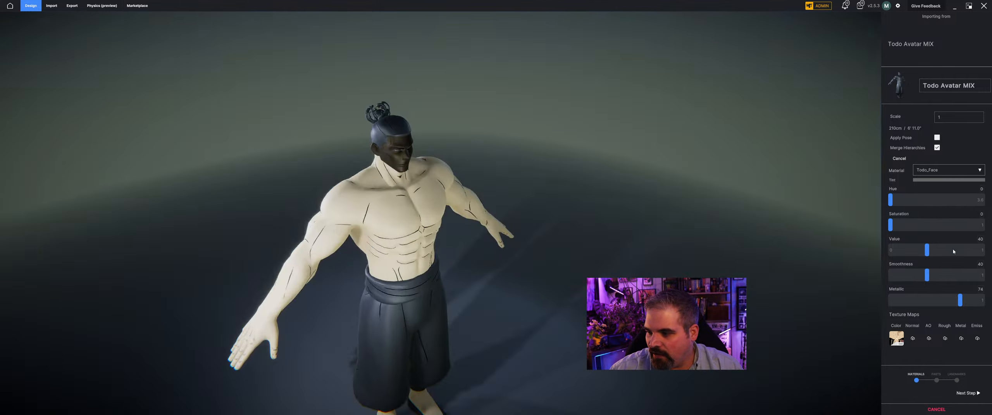
drag(927, 250, 984, 251)
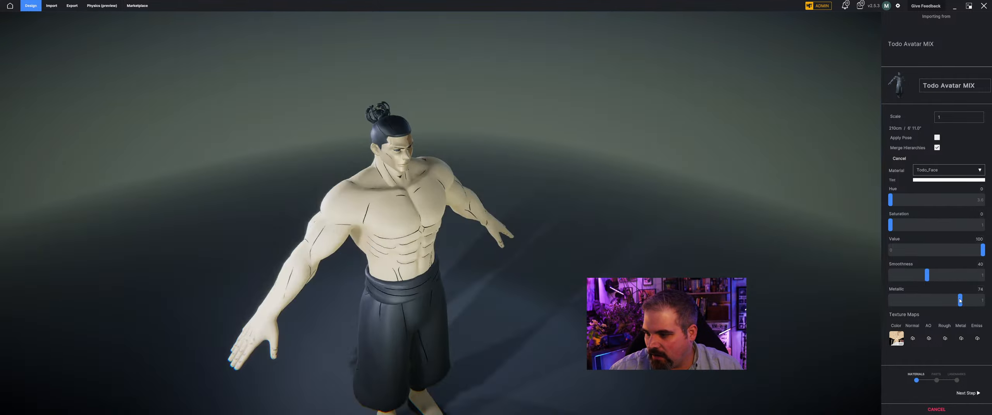
drag(935, 299, 891, 300)
drag(489, 310, 441, 267)
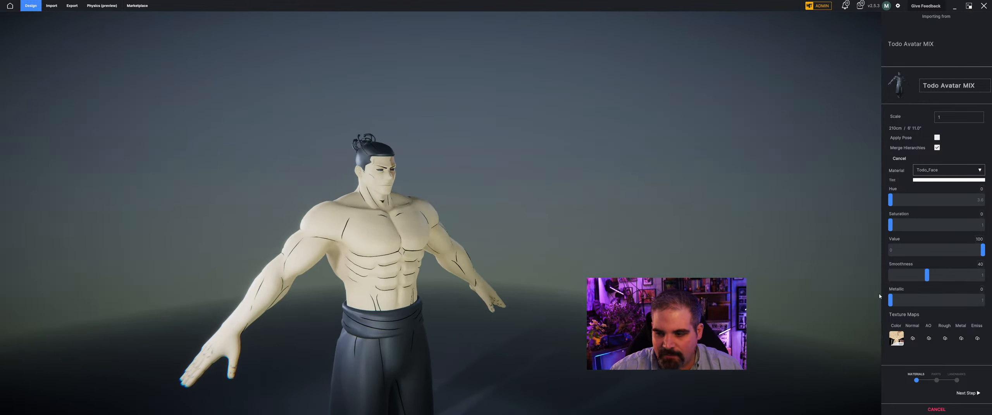
Step: Load T_CP_100_00_Body_C.jpg as the color map of the Todo_Pants material
click(947, 169)
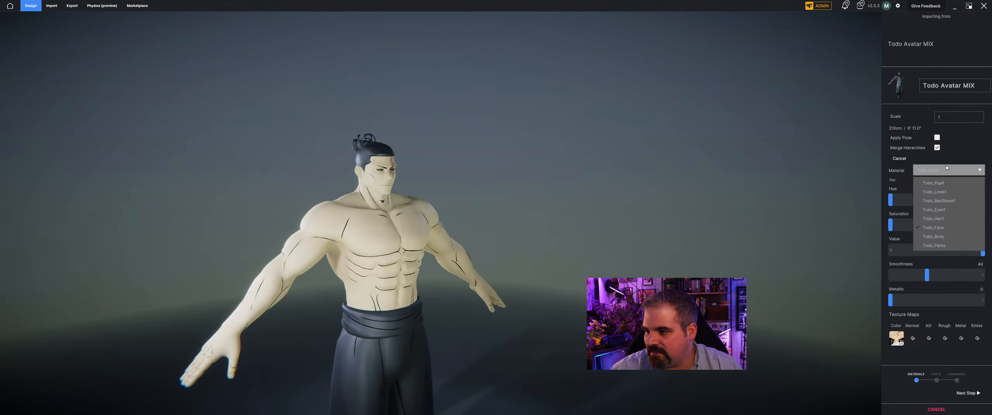
click(950, 250)
click(897, 339)
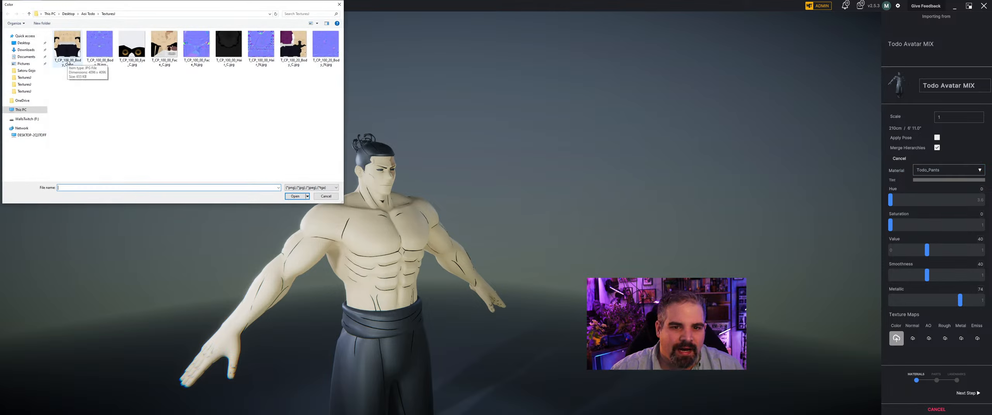
click(68, 62)
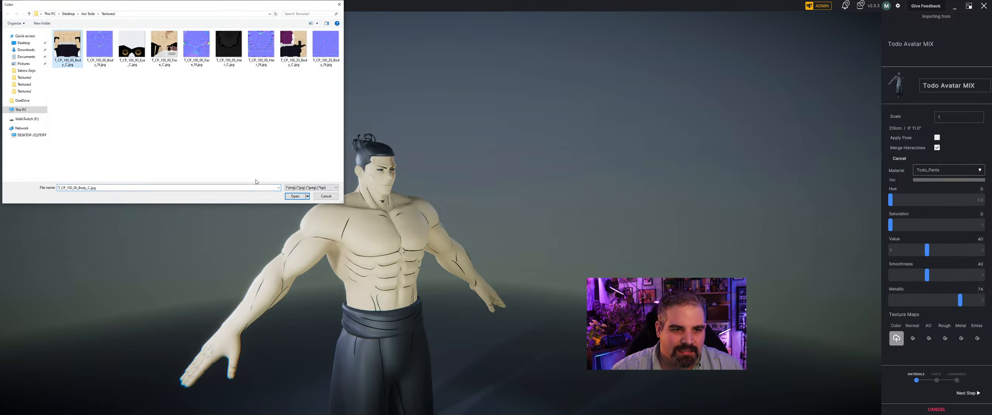
click(294, 197)
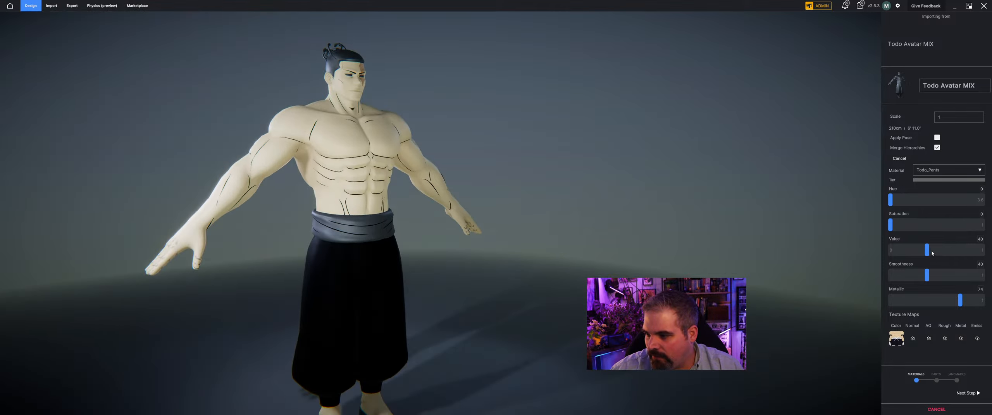
Step: Set the Todo_Pants material's Value to 100 and its Metallic to 0
drag(928, 250, 984, 251)
drag(961, 302, 848, 296)
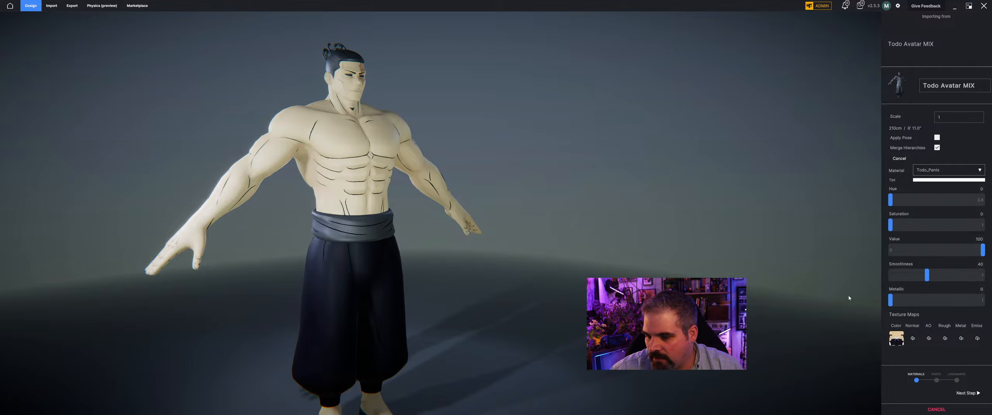
drag(505, 294, 431, 240)
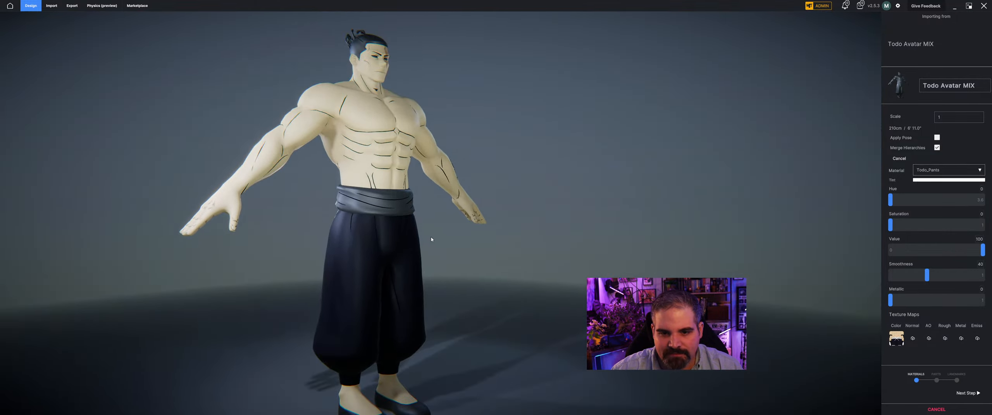
Step: Load T_CP_100_00_Body_C.jpg from the Aoi Todo textures folder as the color map of the Todo_BeltShoes1 material
click(950, 171)
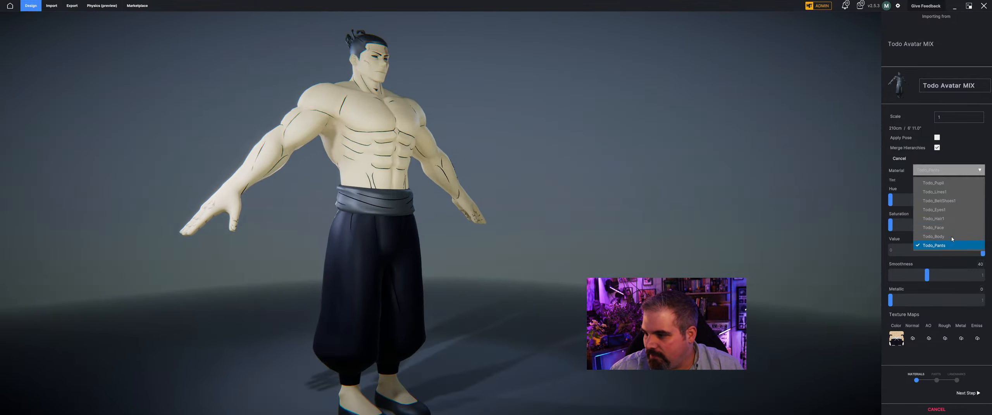
click(946, 201)
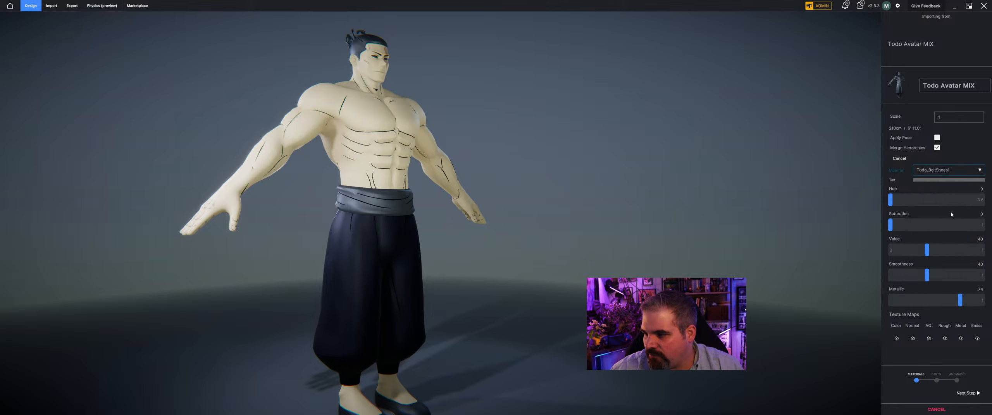
click(896, 338)
click(24, 43)
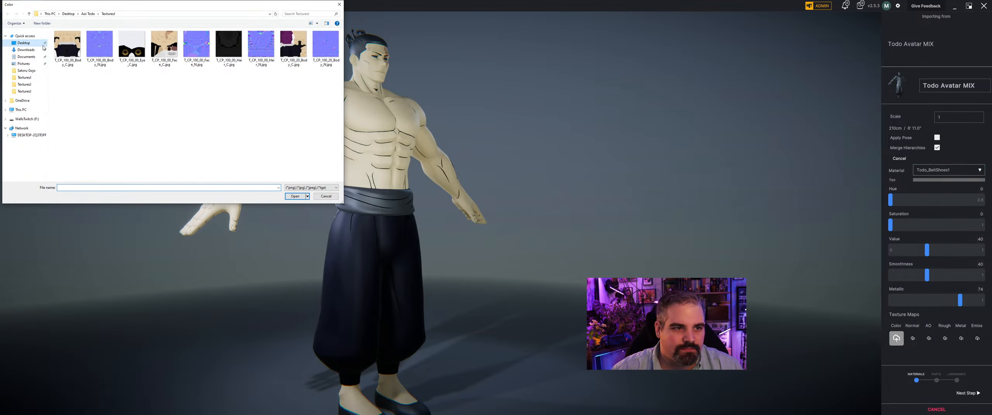
double_click(80, 44)
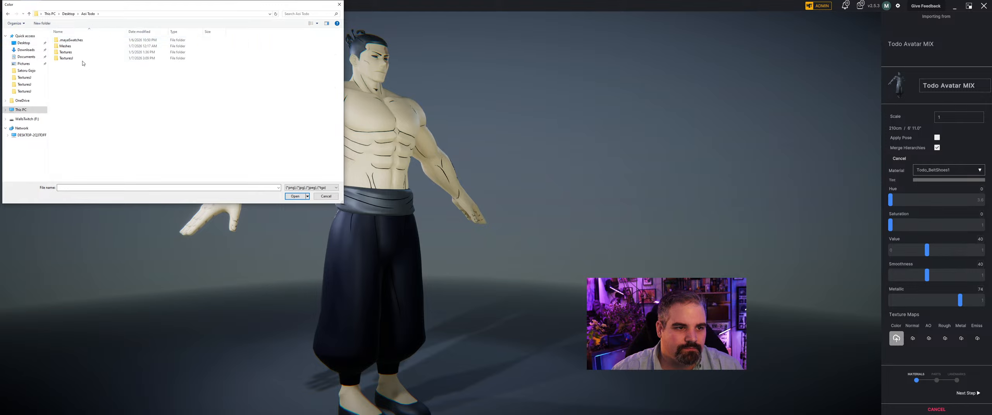
double_click(82, 51)
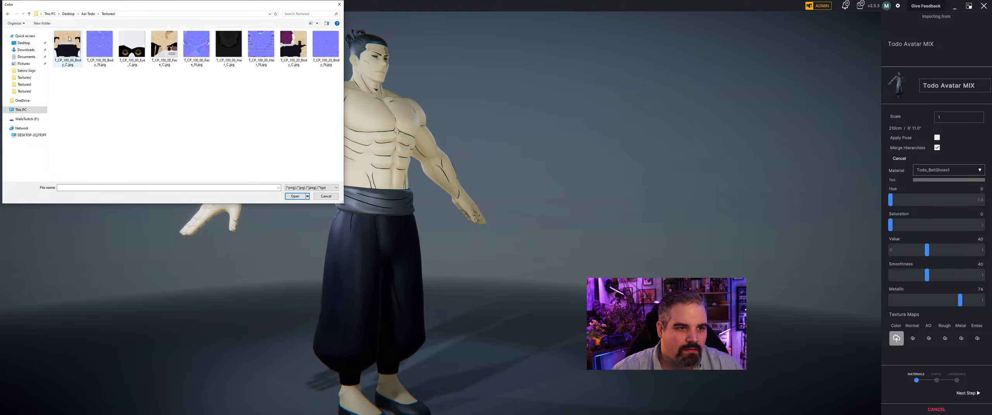
click(76, 47)
click(294, 196)
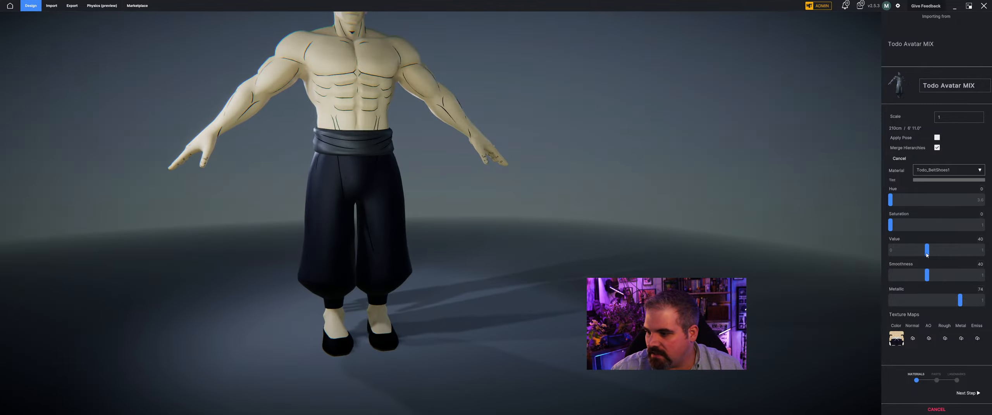
Step: Set the Todo_BeltShoes1 material's Value to 100 and its Metallic to 0
drag(927, 252, 983, 252)
drag(931, 299, 831, 297)
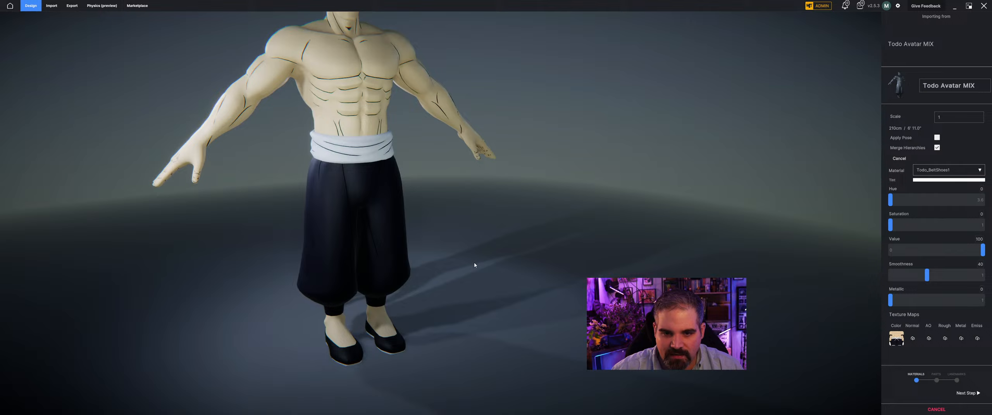
middle_drag(475, 263, 479, 312)
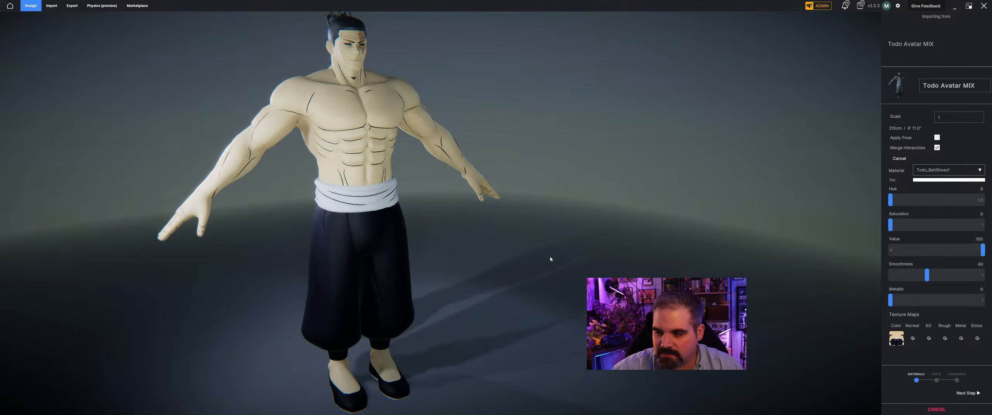
Step: Load T_CP_100_00_Hair_C.jpg as the color map of the Todo_Hair1 material and set its Value to 100 and Metallic to 0
click(928, 173)
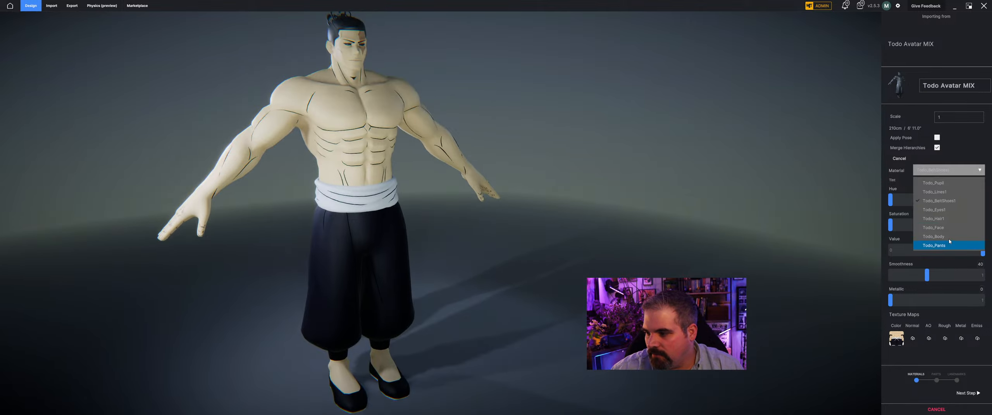
click(943, 219)
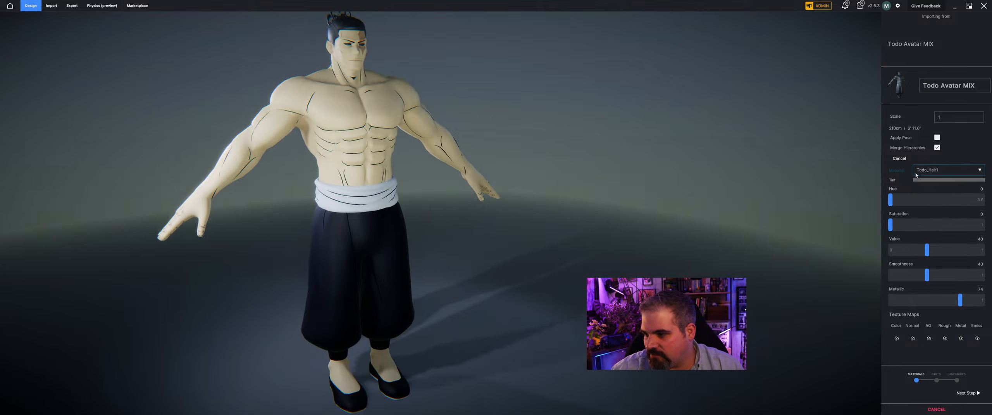
click(897, 339)
click(224, 45)
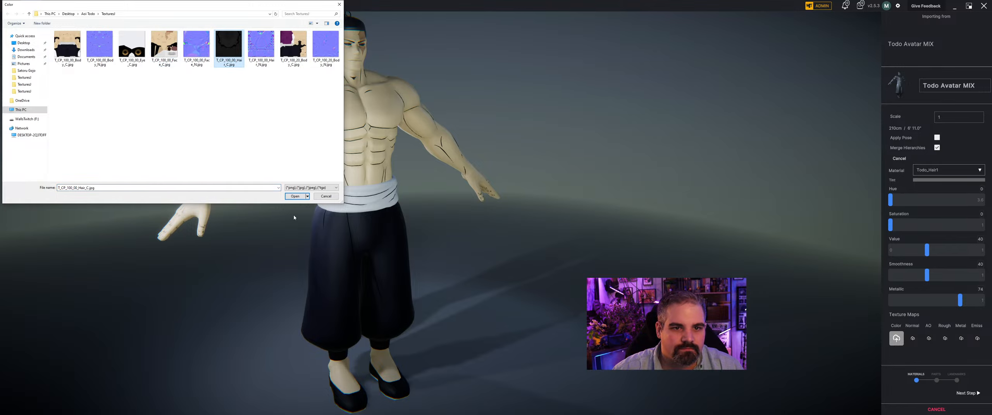
click(296, 197)
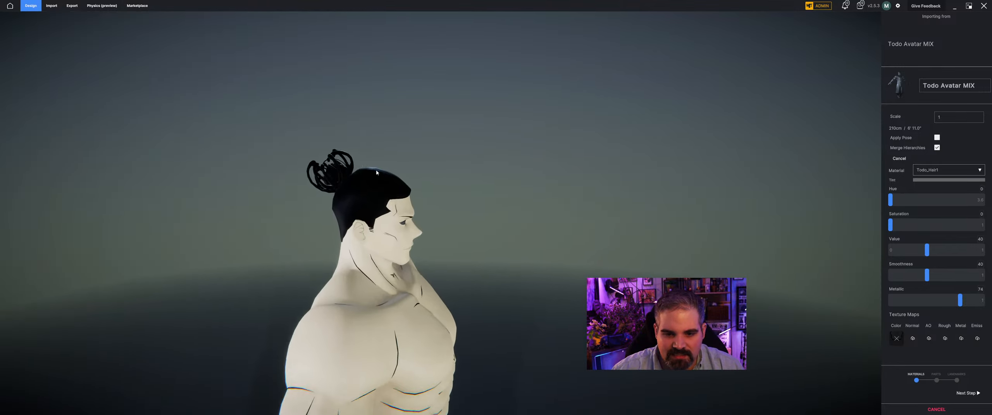
drag(927, 248, 984, 250)
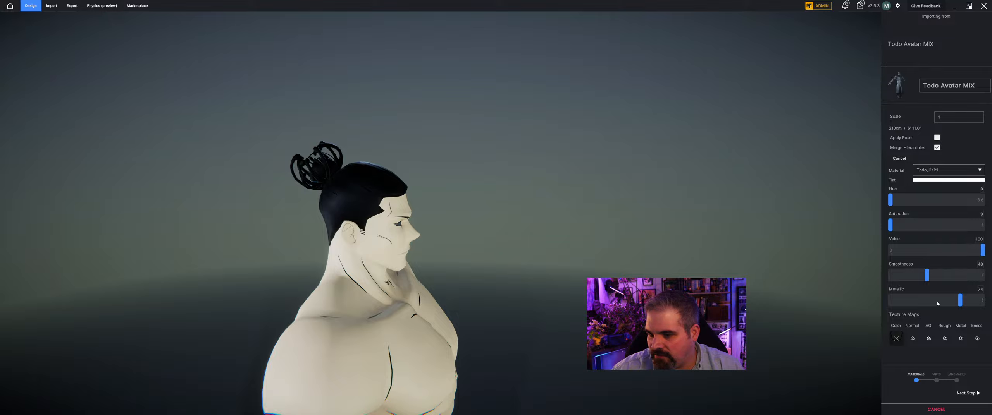
drag(959, 302, 890, 301)
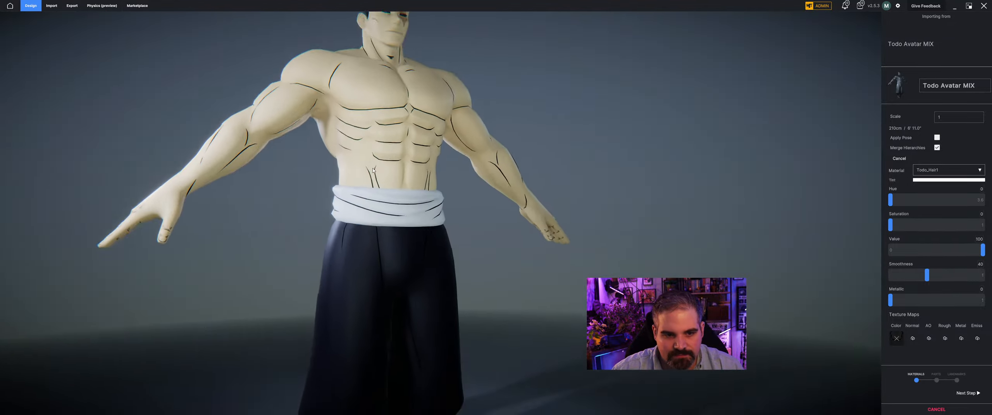
Step: Load T_CP_100_00_Eye_C.jpg as the color map of the Todo_Eyes1 material and set its Value to 100 and Metallic to 0
click(961, 170)
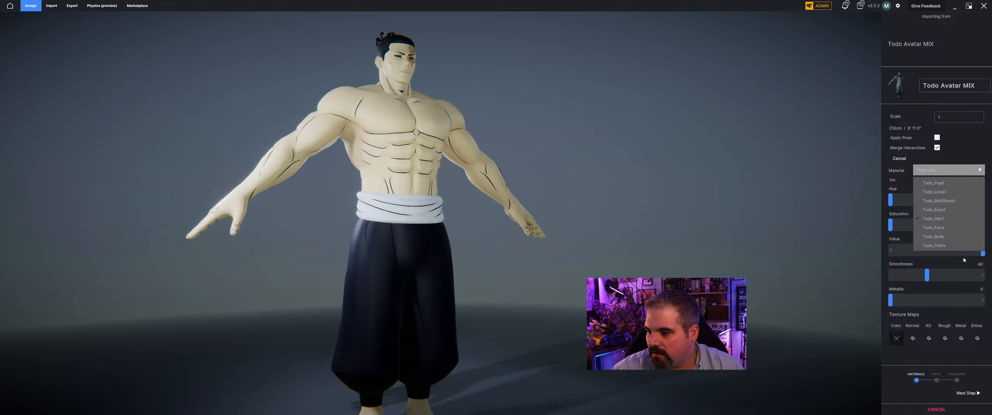
click(963, 209)
click(896, 338)
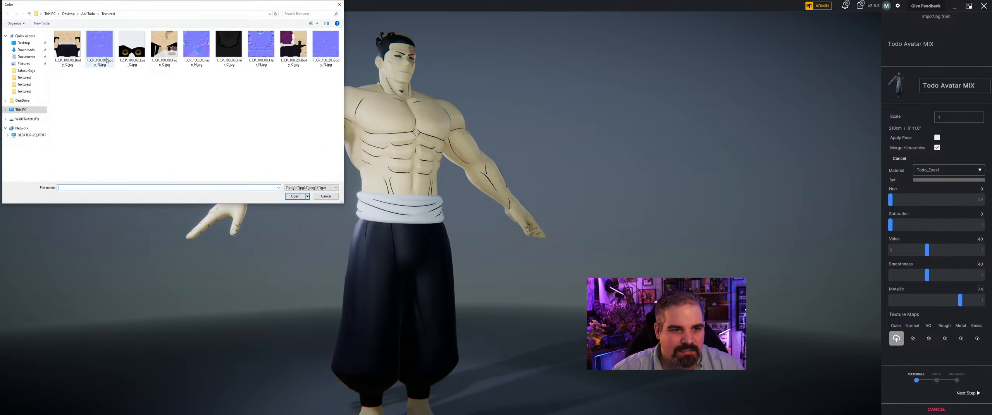
click(295, 197)
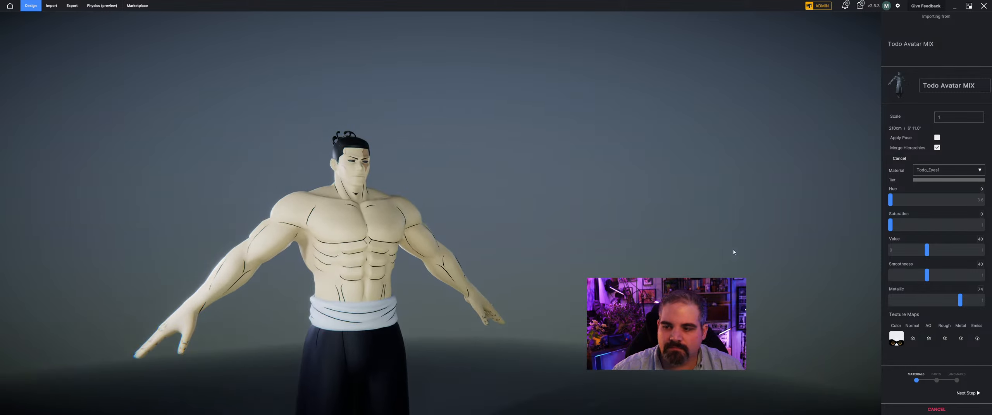
drag(927, 251, 983, 250)
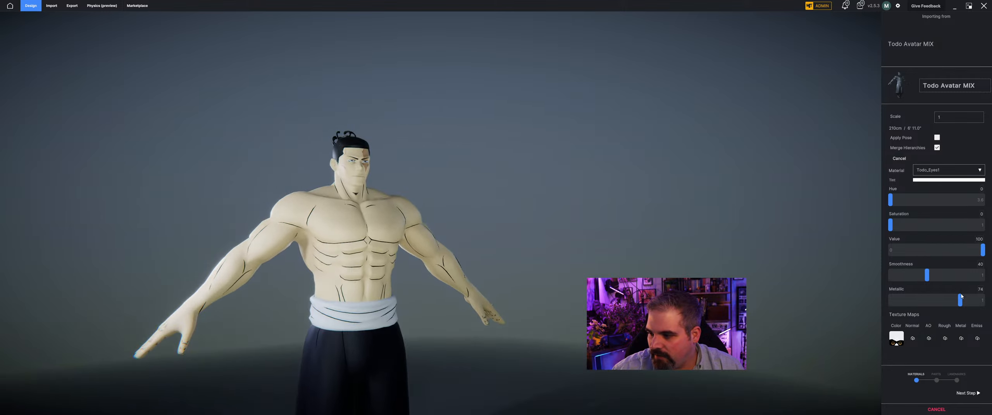
Step: Load T_CP_100_00_Eye_C.jpg as the color map of the Todo_Pupil material and set its Value to 100 and Metallic to 0
click(944, 172)
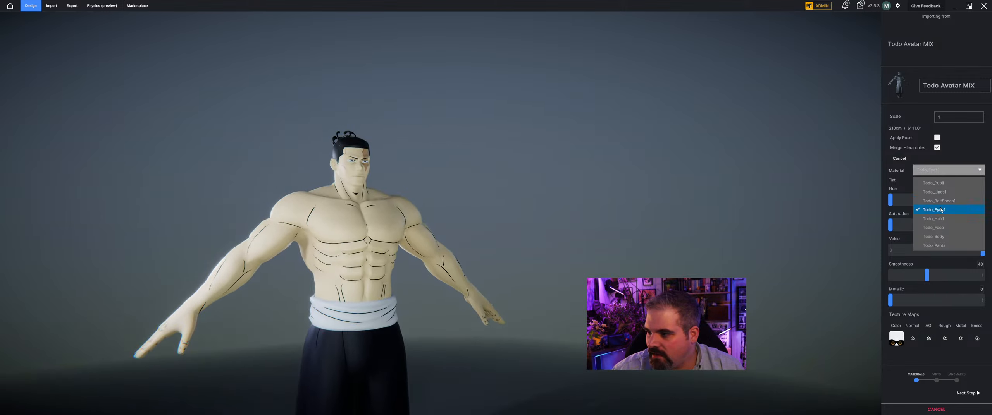
click(933, 183)
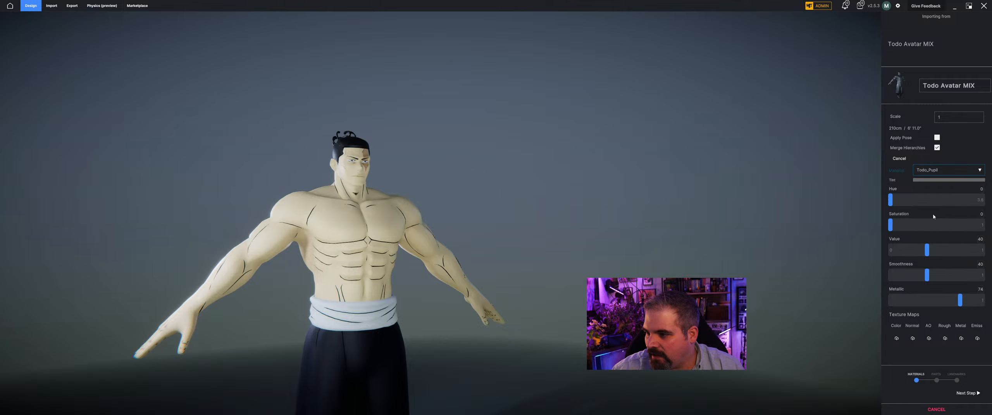
click(896, 338)
click(140, 55)
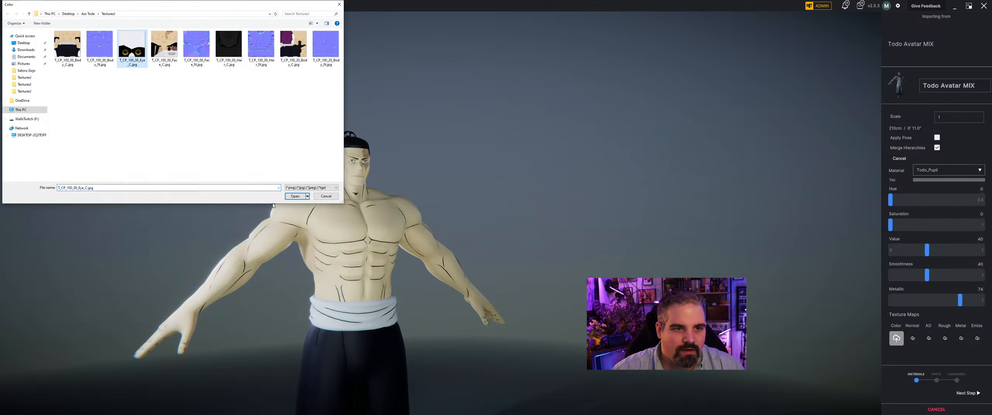
click(295, 197)
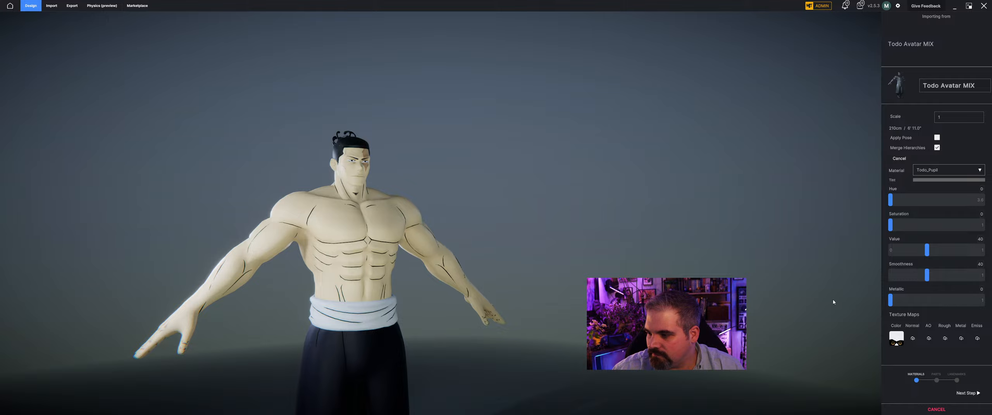
drag(927, 255, 984, 253)
Step: Finish the materials stage and advance through the parts stage to the landmarks without extracting any clothing
scroll(294, 134, up, 4)
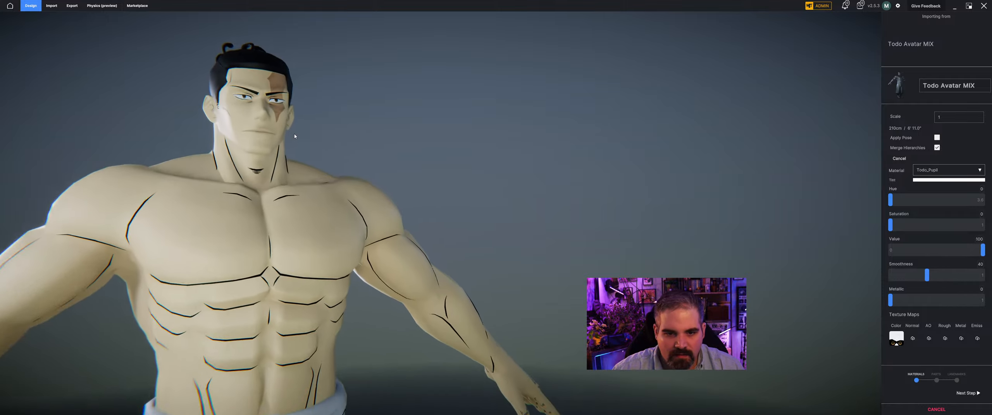
scroll(343, 148, down, 3)
scroll(344, 150, down, 5)
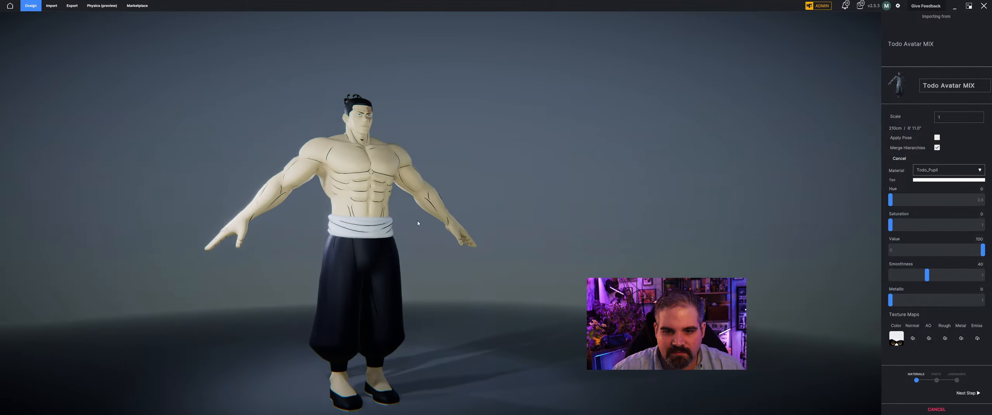
drag(428, 239, 445, 249)
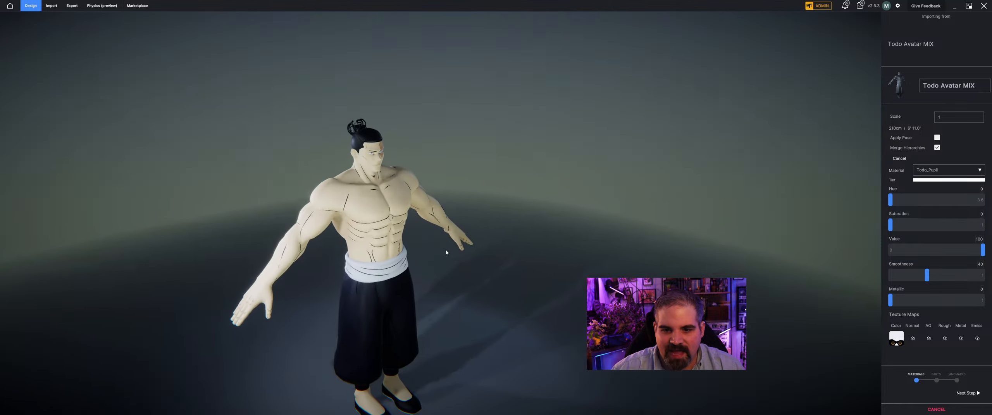
click(969, 394)
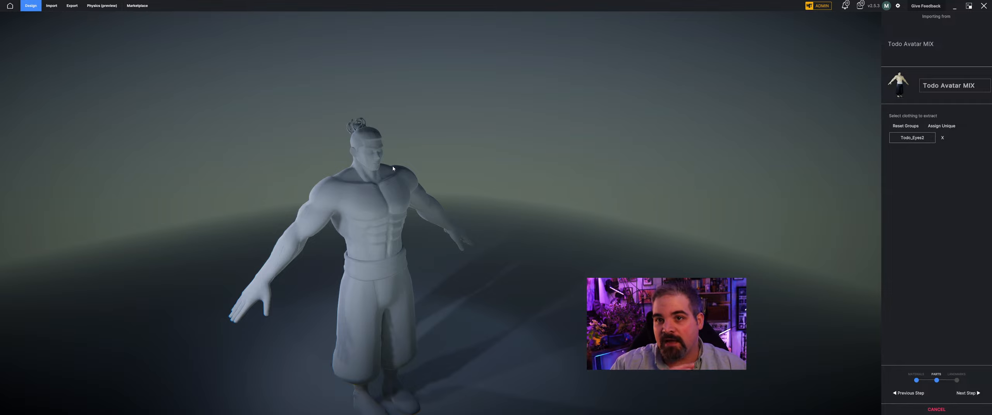
scroll(383, 278, down, 3)
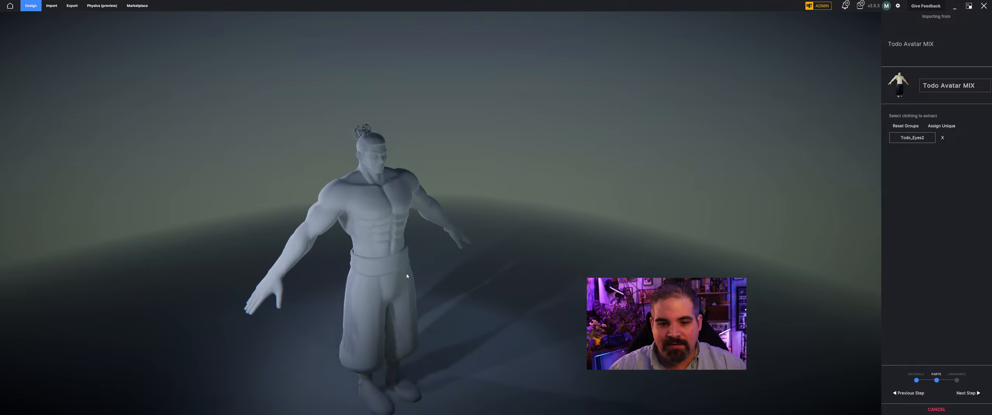
middle_drag(407, 273, 549, 218)
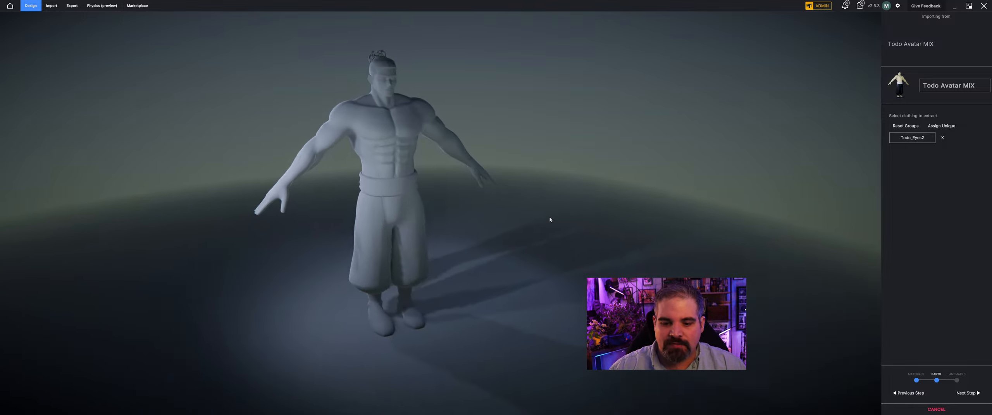
click(968, 394)
Step: Position the nipple landmarks on the front of the chest and lower Nipple_L to match the height of Nipple_R
middle_drag(430, 212, 444, 255)
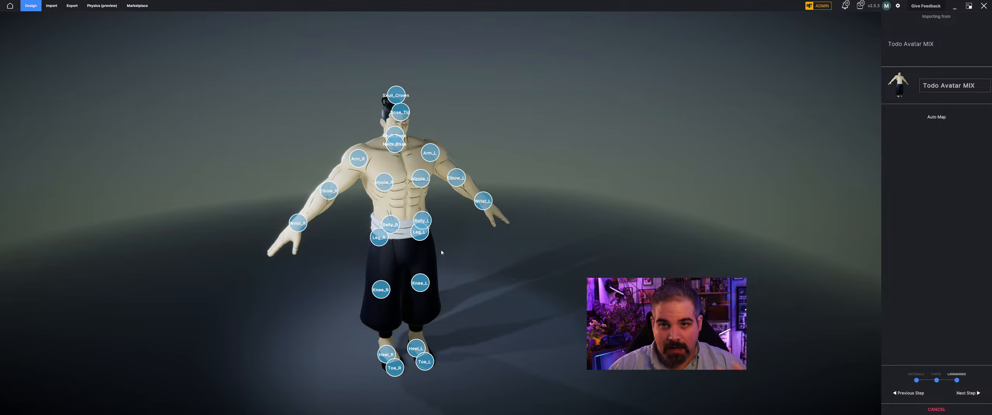
scroll(440, 253, up, 4)
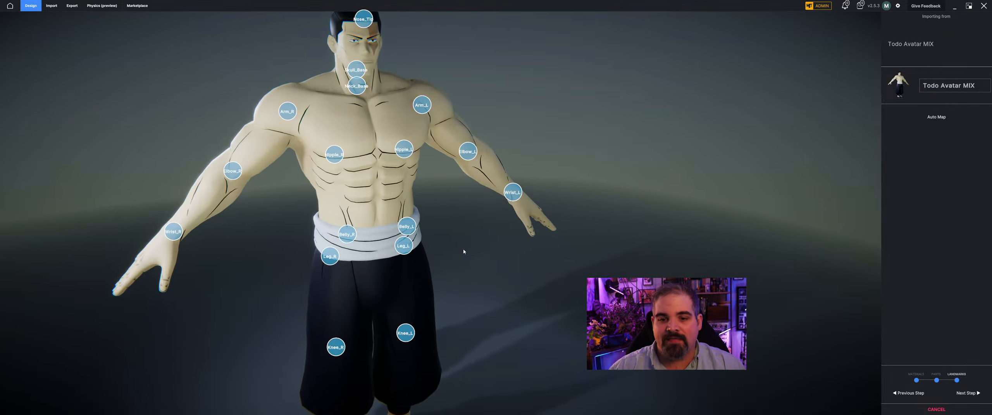
middle_drag(462, 255, 509, 258)
drag(466, 247, 491, 231)
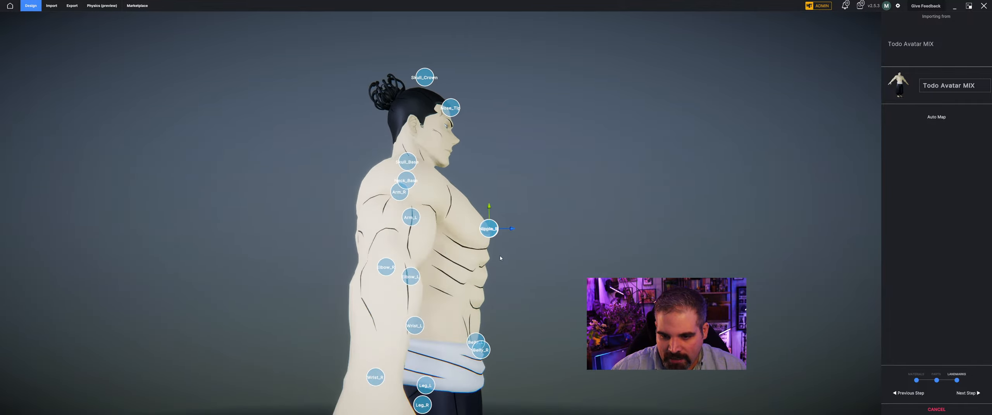
middle_drag(501, 258, 418, 194)
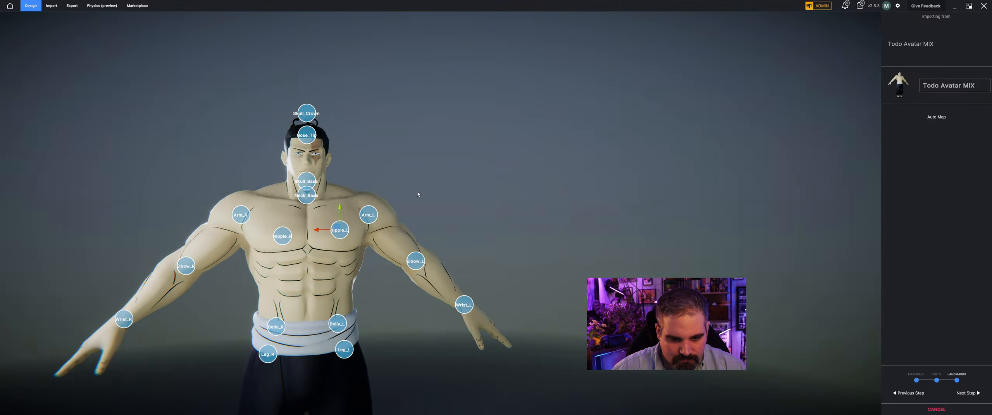
drag(340, 212, 341, 217)
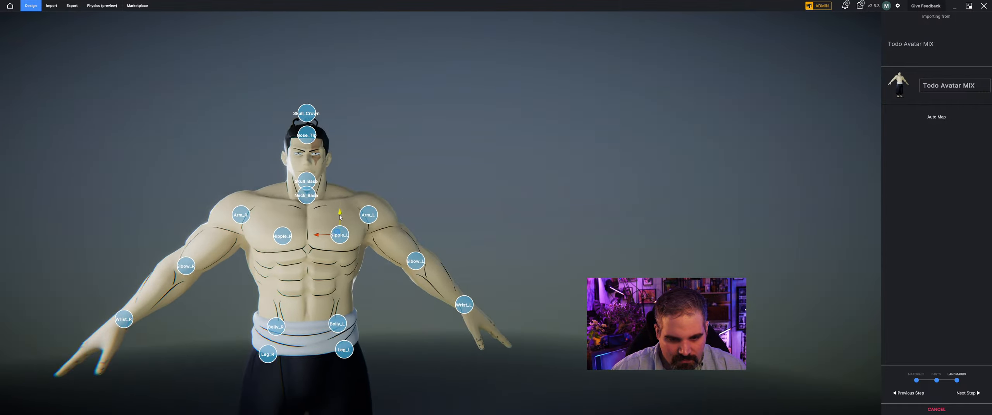
Step: Move the Skull_Base landmark up under the ear, Nose_Tip down onto the nose tip, and Skull_Crown down onto the top of the head
middle_drag(340, 217, 465, 270)
scroll(403, 190, down, 2)
scroll(441, 227, up, 5)
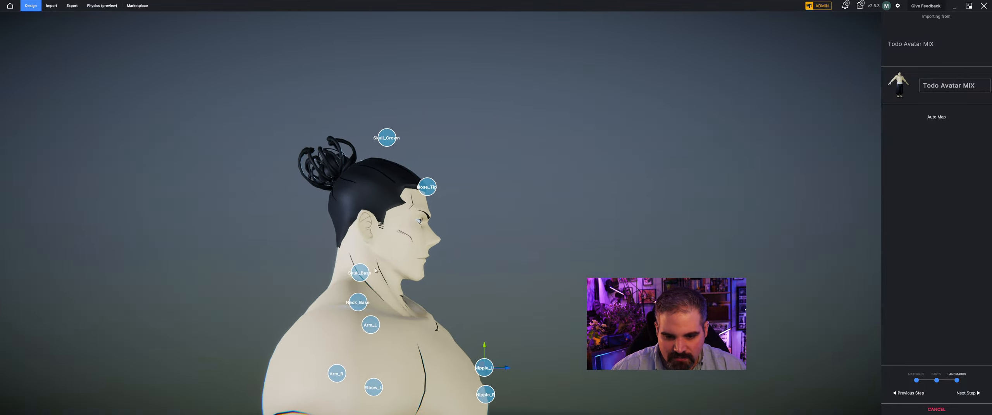
drag(359, 272, 366, 252)
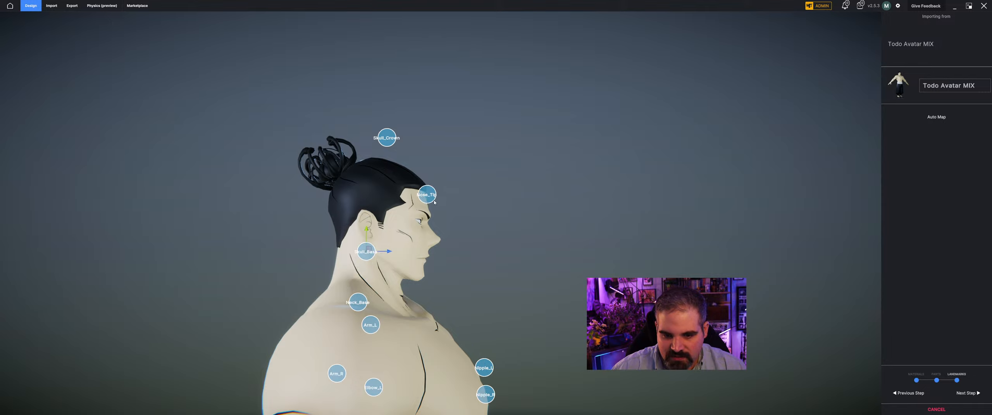
drag(427, 187, 440, 240)
drag(389, 141, 383, 158)
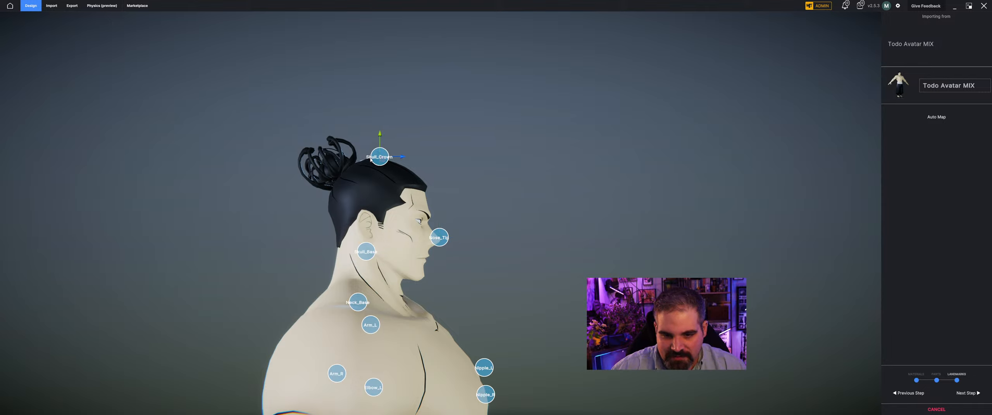
Step: Check the landmarks around the whole body and complete the import of the Todo avatar into the project
scroll(405, 231, down, 2)
right_drag(405, 230, 351, 259)
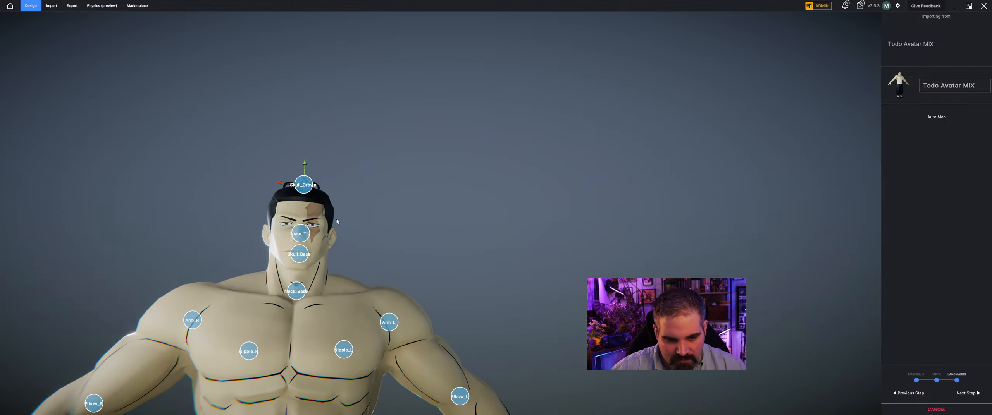
scroll(350, 261, down, 3)
scroll(350, 260, down, 5)
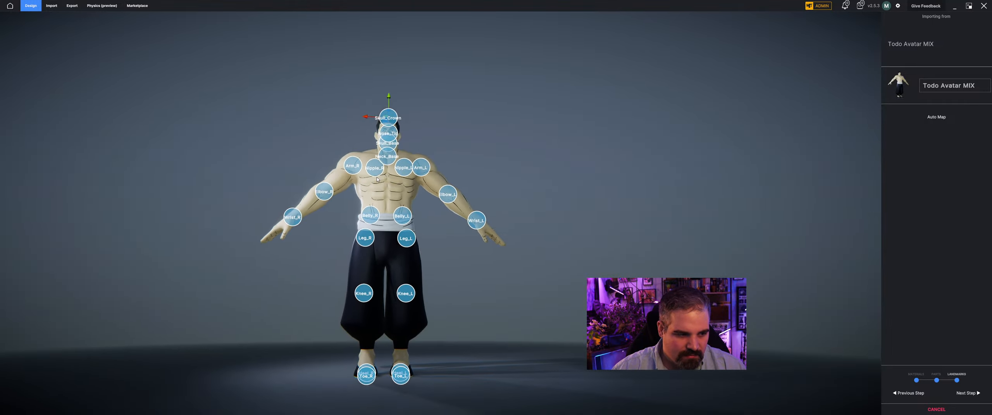
right_drag(391, 198, 441, 203)
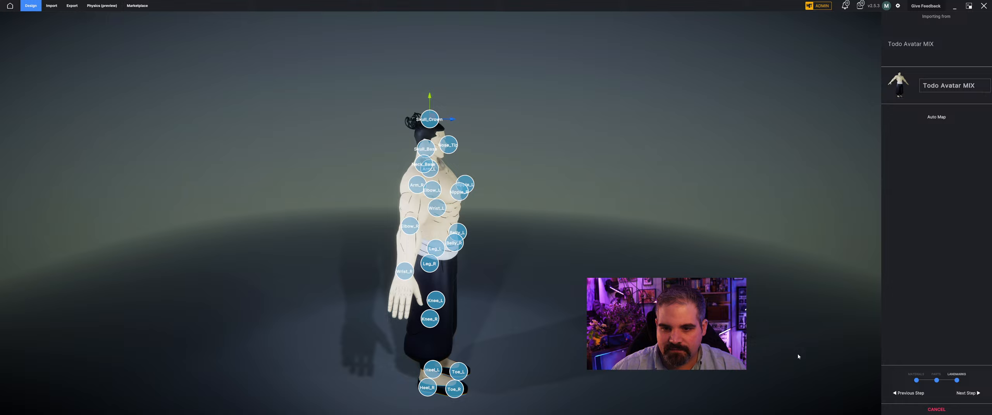
click(968, 394)
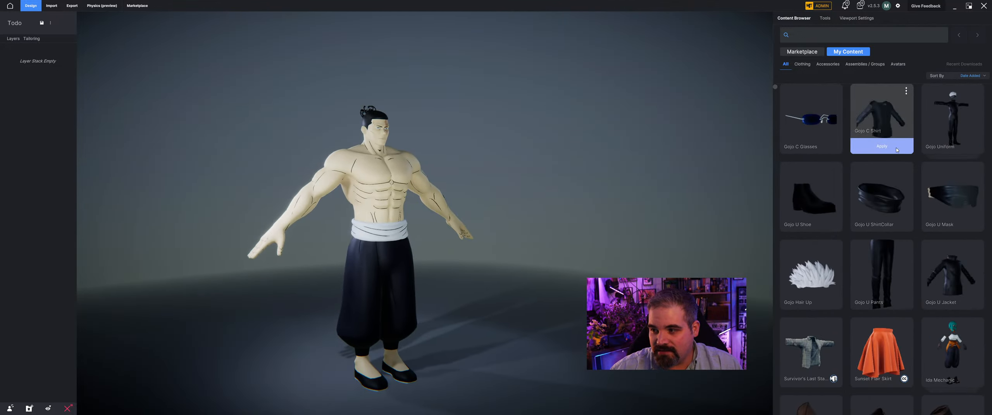
Step: Try the Gojo C Shirt on the Todo avatar and remove it from the layers
click(897, 150)
mouse_move(483, 103)
mouse_down()
mouse_move(457, 102)
mouse_move(499, 104)
mouse_move(477, 103)
mouse_up()
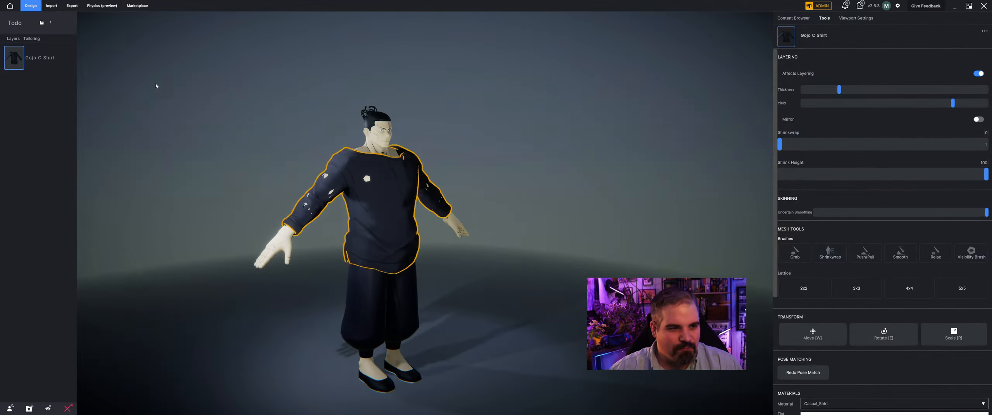
click(67, 57)
Step: Apply the Gojo U Jacket from the saved content to the Todo avatar
mouse_move(907, 307)
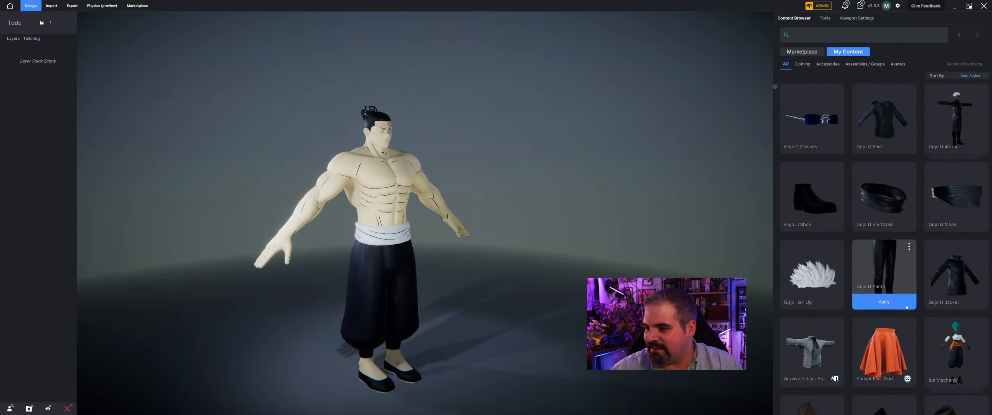
mouse_move(961, 311)
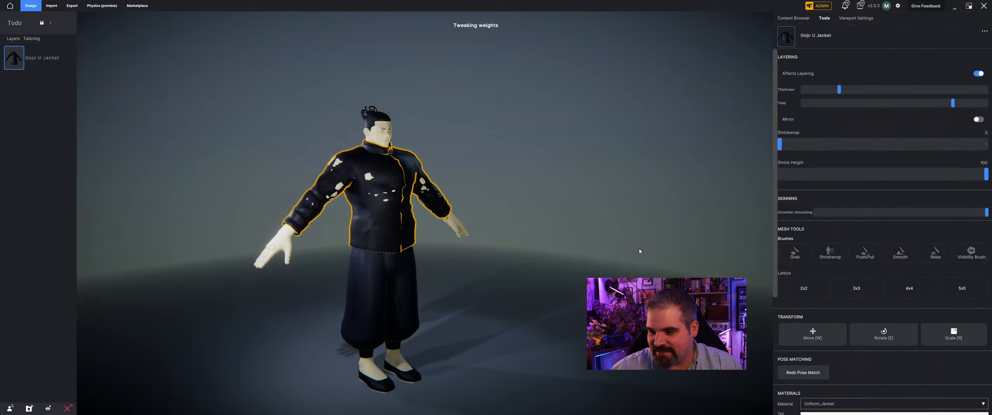
Step: Increase the Gojo U Jacket's layering thickness and set its Shrinkwrap to 40 so it covers the Todo body
drag(506, 250, 754, 192)
drag(840, 93, 893, 93)
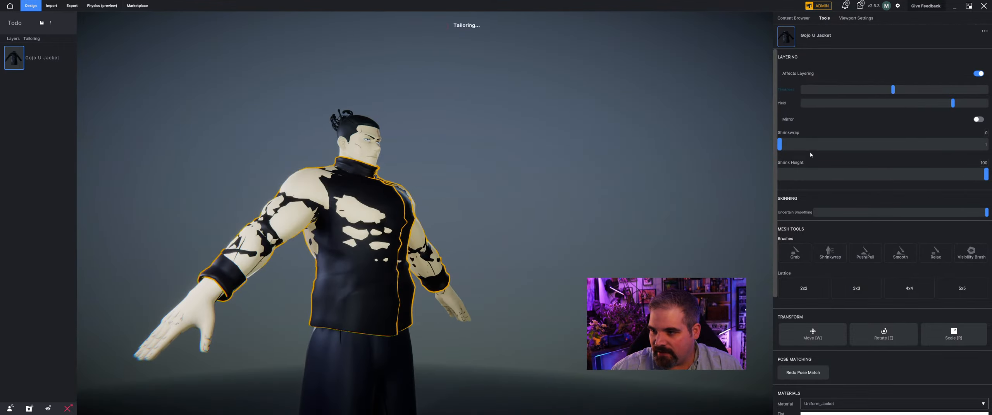
drag(780, 146, 863, 148)
drag(405, 179, 403, 200)
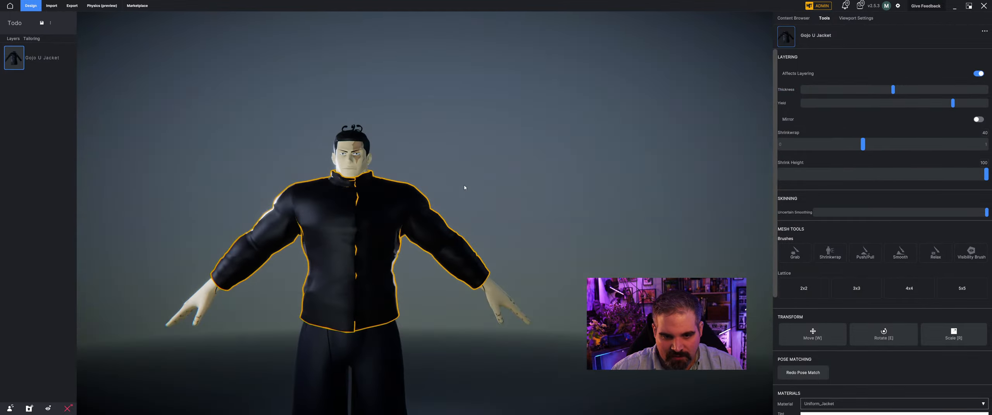
Step: Look over the jacket on the whole Todo avatar and remove the Gojo U Jacket from the layers
click(465, 188)
scroll(523, 243, down, 3)
drag(525, 244, 177, 252)
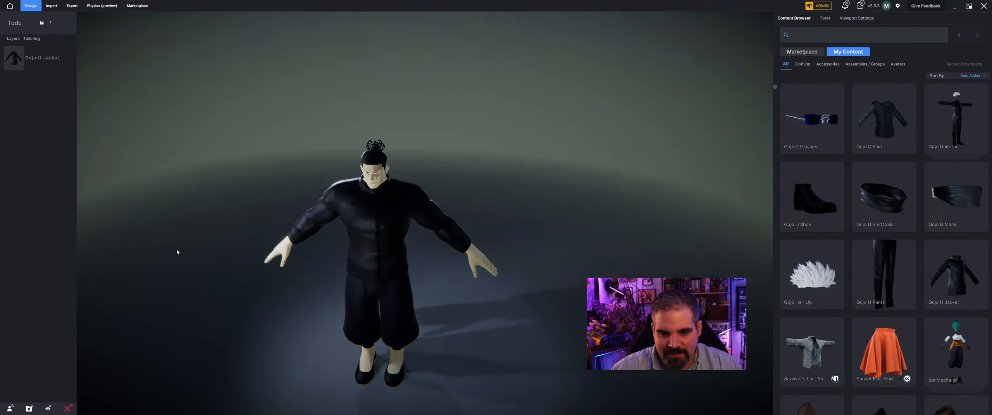
drag(433, 265, 447, 198)
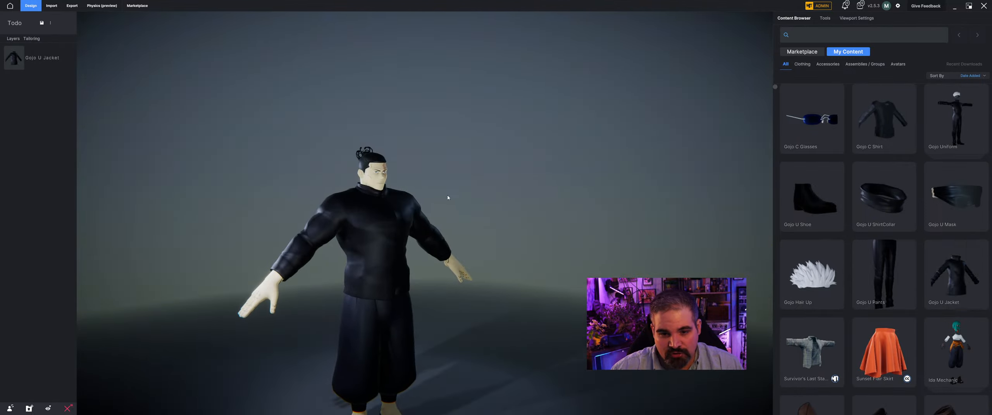
click(62, 58)
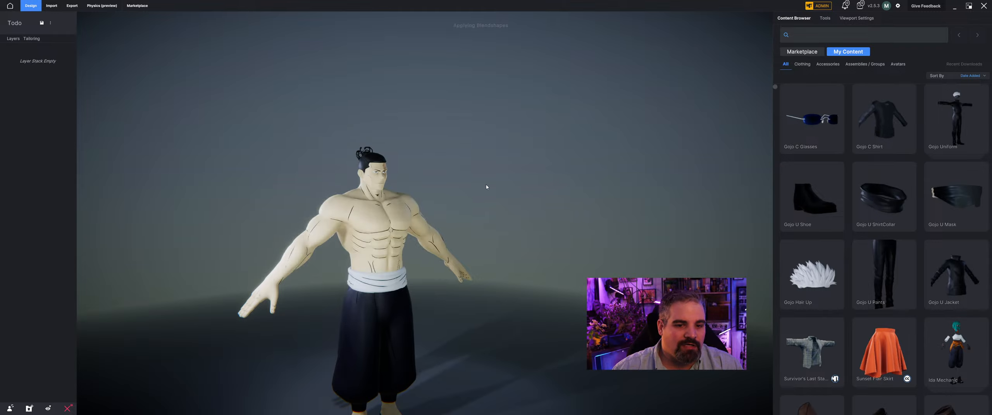
Step: Import the Todo Shirt.fbx model from the Aoi Todo folder as a cloth item
click(53, 10)
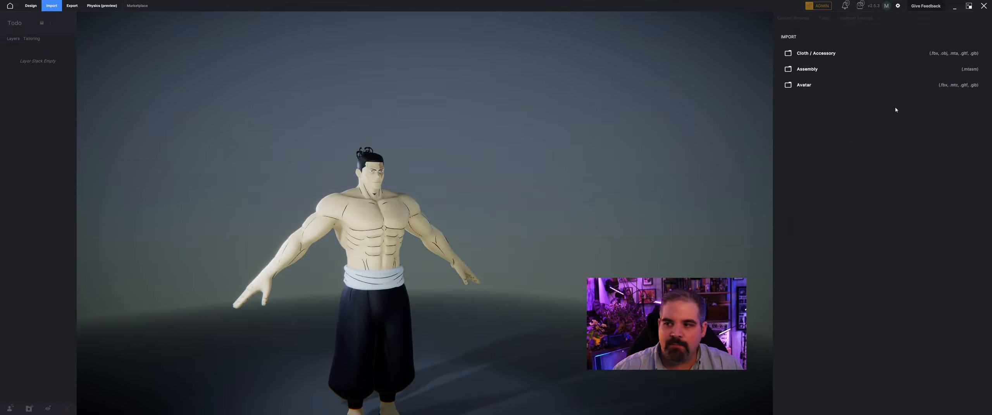
click(818, 50)
click(93, 15)
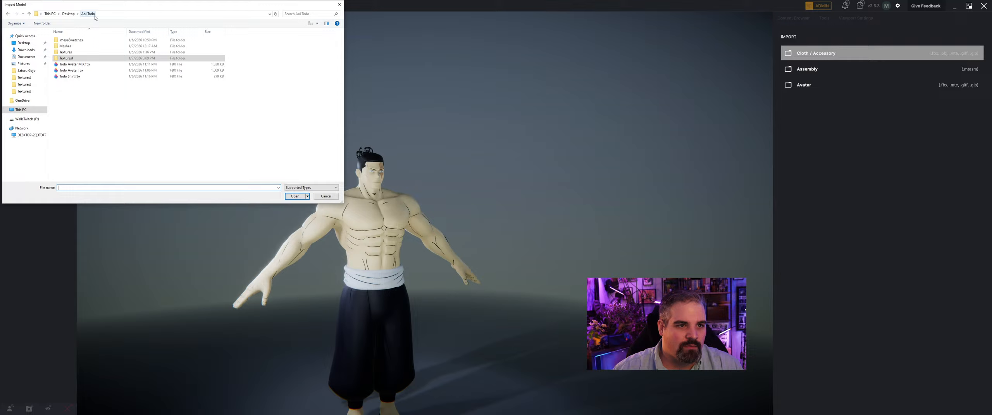
click(100, 77)
click(296, 197)
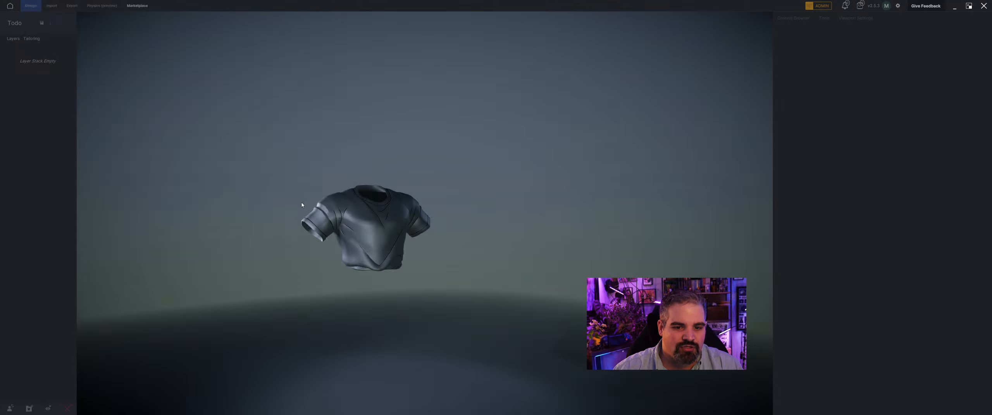
Step: Apply T_CP_100_20_Body_C.jpg as the shirt's color map and set the material's Value to 93 and Metallic to 0
drag(438, 200, 472, 204)
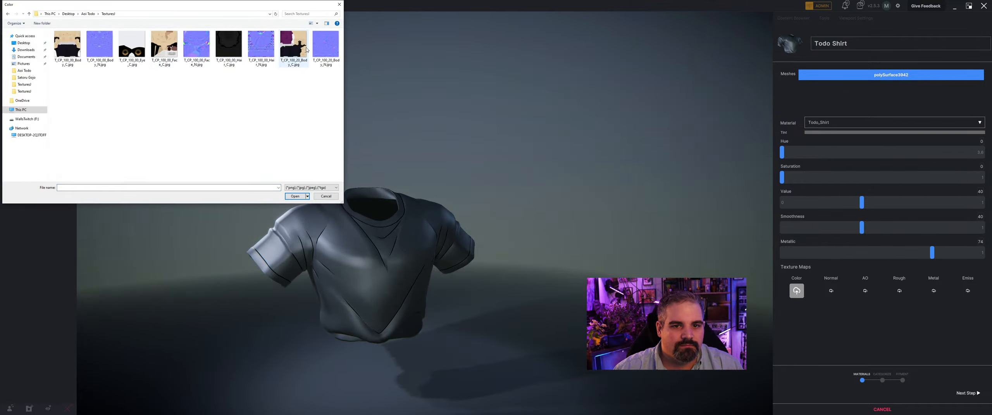
click(296, 196)
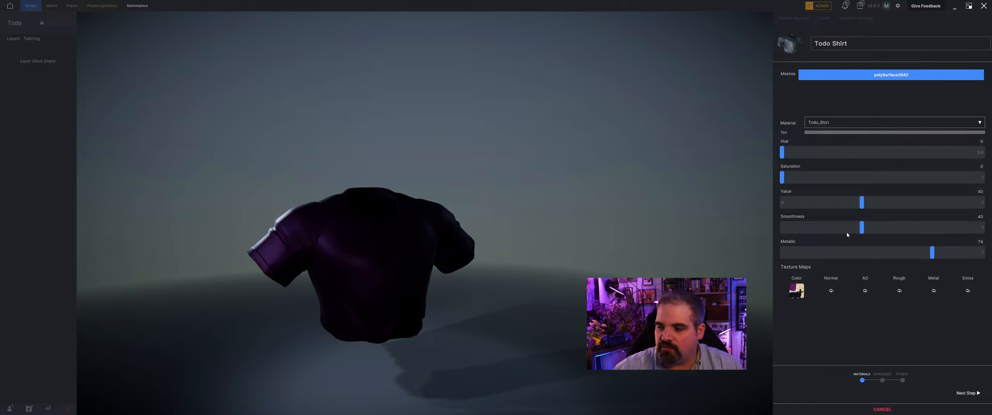
drag(862, 203, 971, 225)
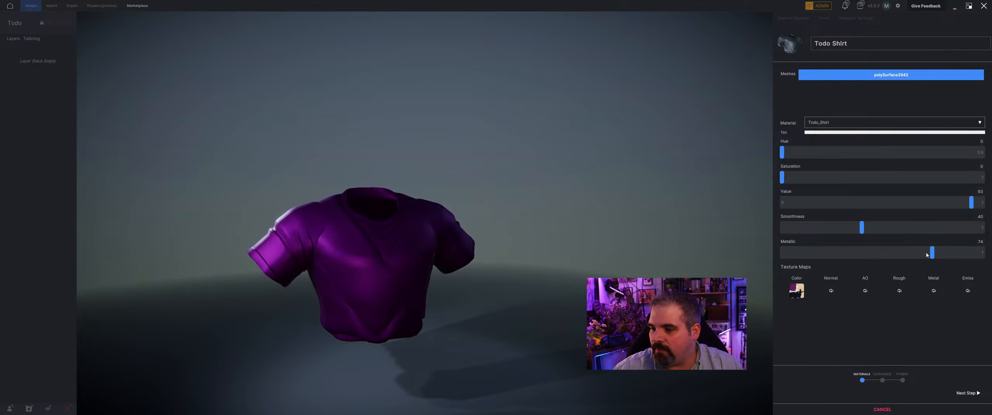
drag(926, 253, 781, 254)
Step: Try a normal map from the textures folder on the shirt material and inspect the shading
click(837, 291)
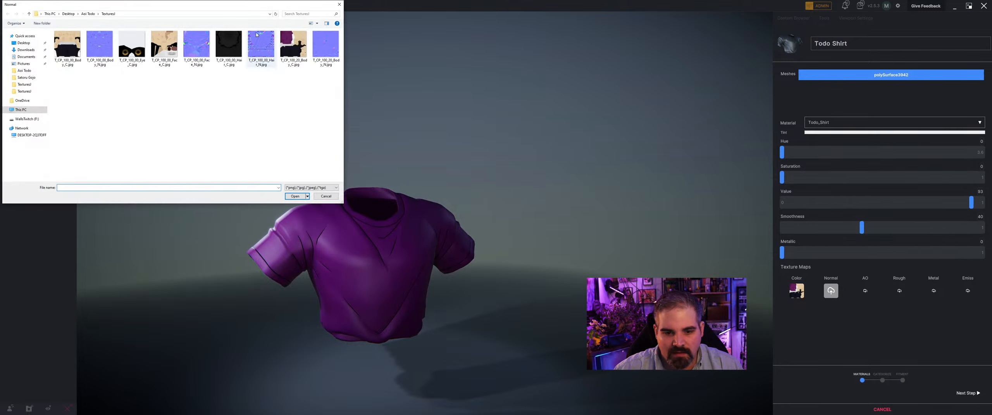
click(296, 196)
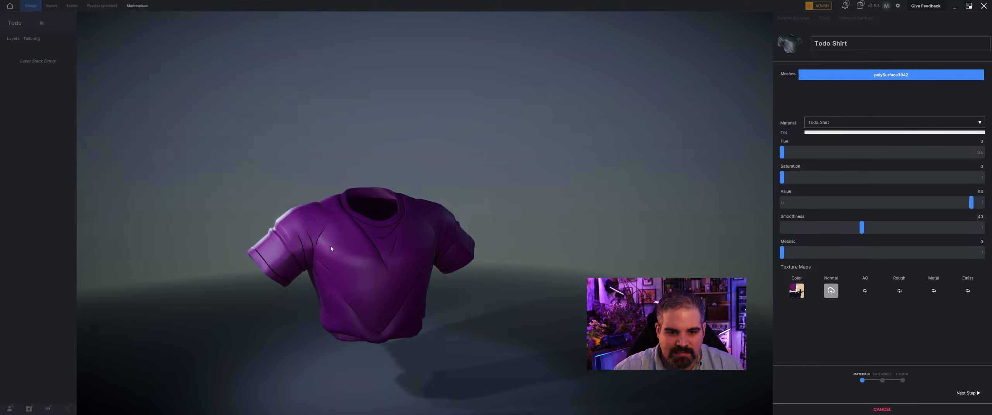
drag(387, 248, 458, 245)
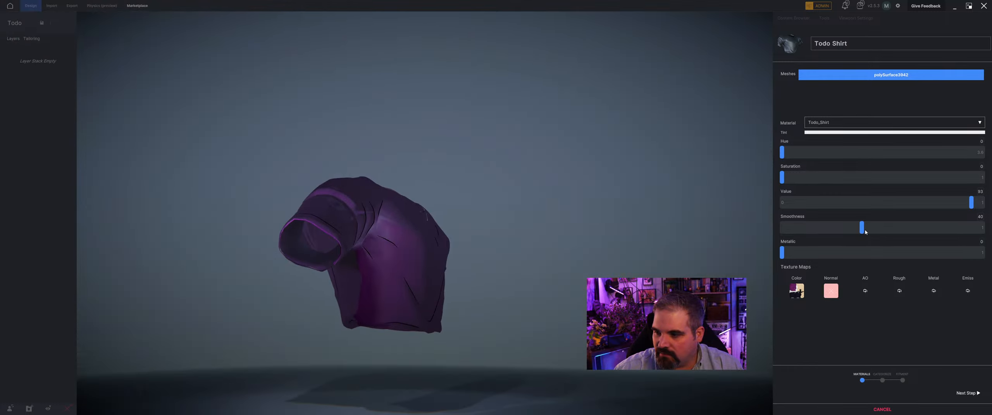
Step: Set the shirt material's Smoothness to 7 and clear its normal map
drag(879, 231, 793, 229)
drag(505, 224, 765, 310)
click(833, 290)
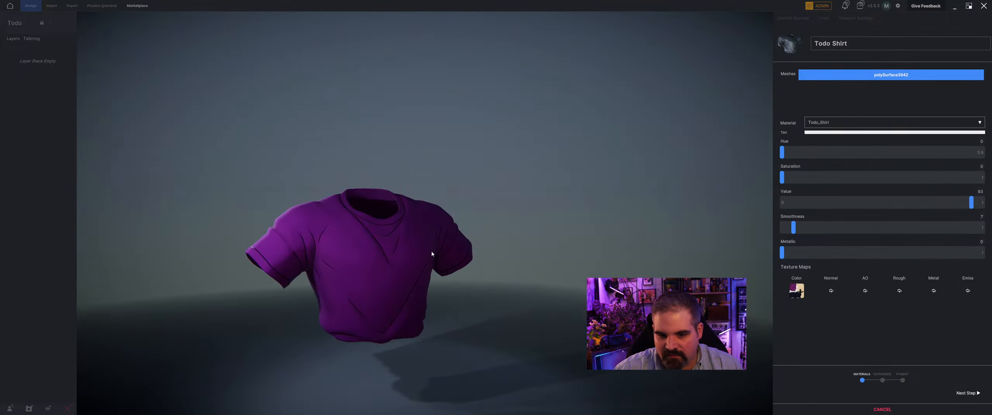
mouse_move(431, 251)
mouse_down()
mouse_move(656, 228)
mouse_move(515, 262)
mouse_move(412, 261)
mouse_move(403, 239)
mouse_move(421, 228)
mouse_move(408, 259)
mouse_move(463, 264)
mouse_move(434, 260)
mouse_up()
Step: Categorize the Todo Shirt as a Shirts cloth item and keep its source dimensions
click(968, 393)
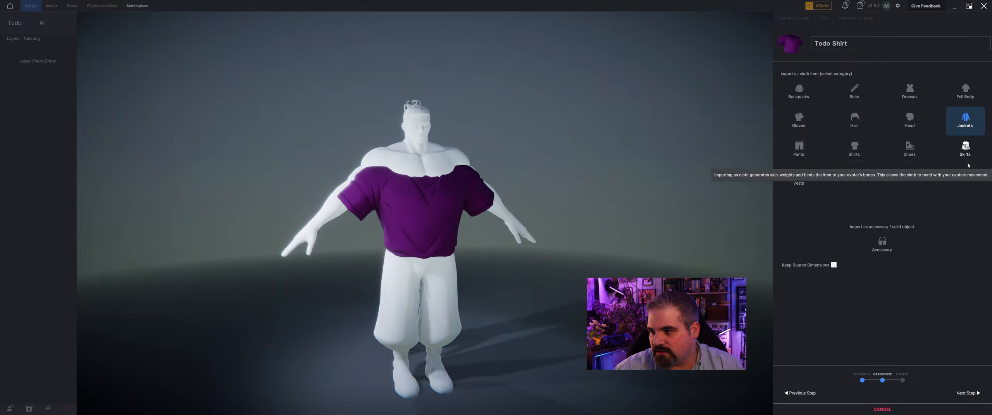
click(864, 150)
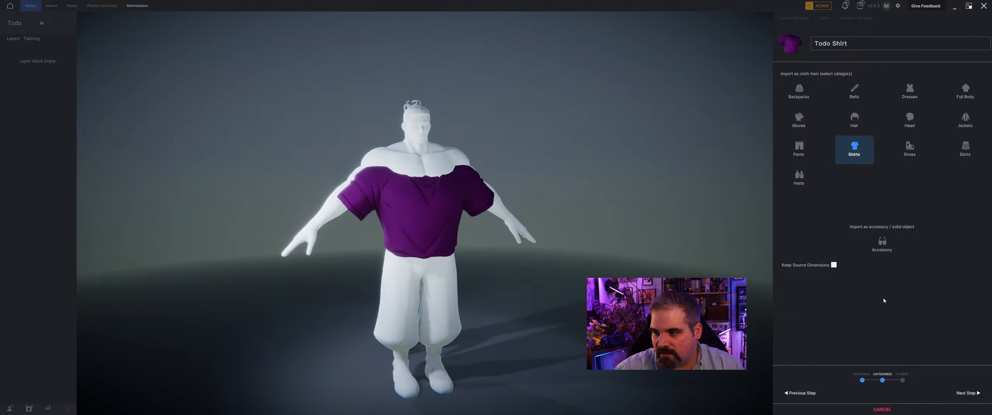
click(834, 266)
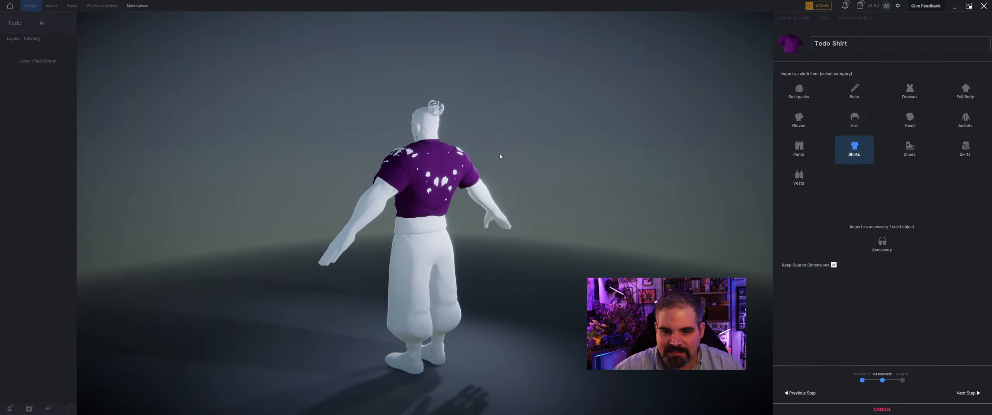
Step: Check the shirt's placement around the body and complete its import onto the Todo avatar without further fitment changes
scroll(285, 183, up, 2)
drag(286, 184, 264, 182)
scroll(413, 185, up, 2)
middle_drag(413, 185, 365, 215)
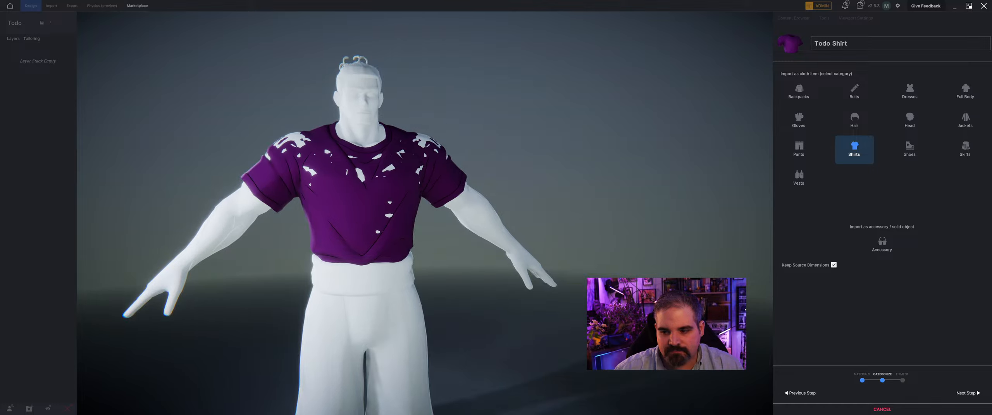
click(967, 393)
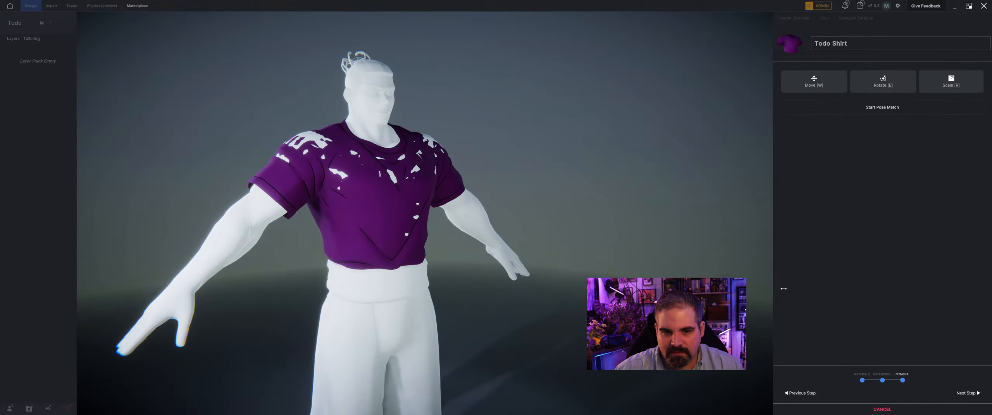
click(965, 393)
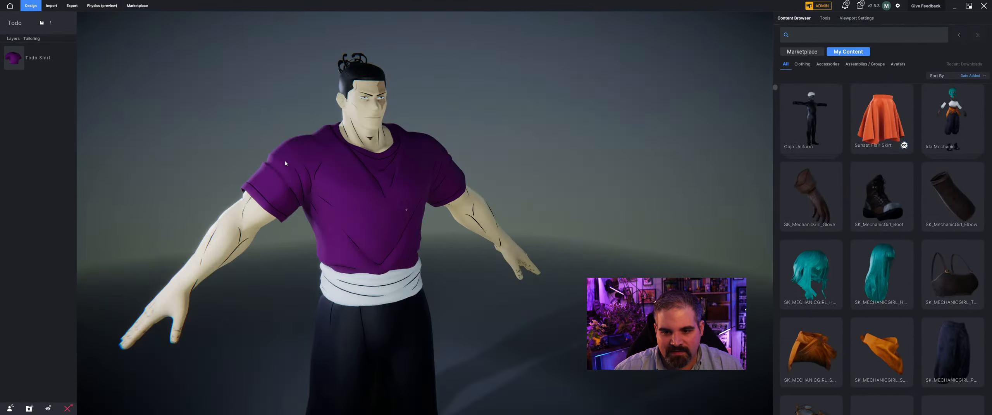
Step: Sculpt the layered Todo Shirt with the Push/Pull brush to cover skin poking through the chest and side, and confirm the sculpt
click(380, 222)
scroll(335, 148, up, 5)
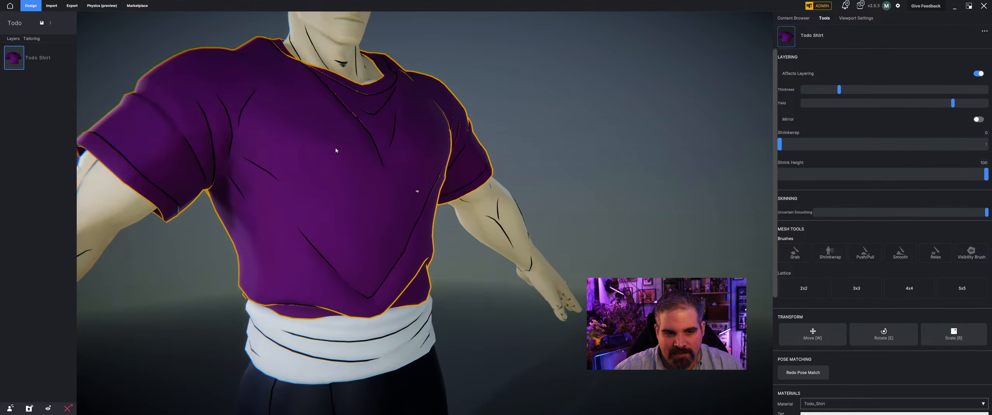
click(873, 254)
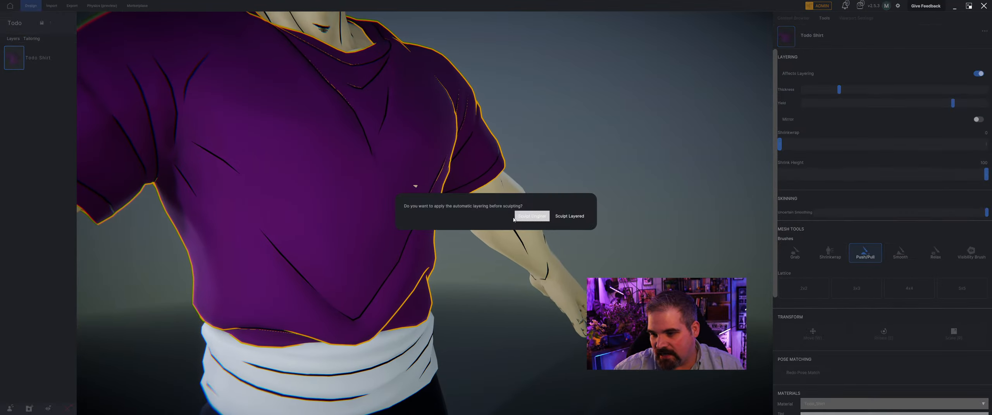
click(569, 216)
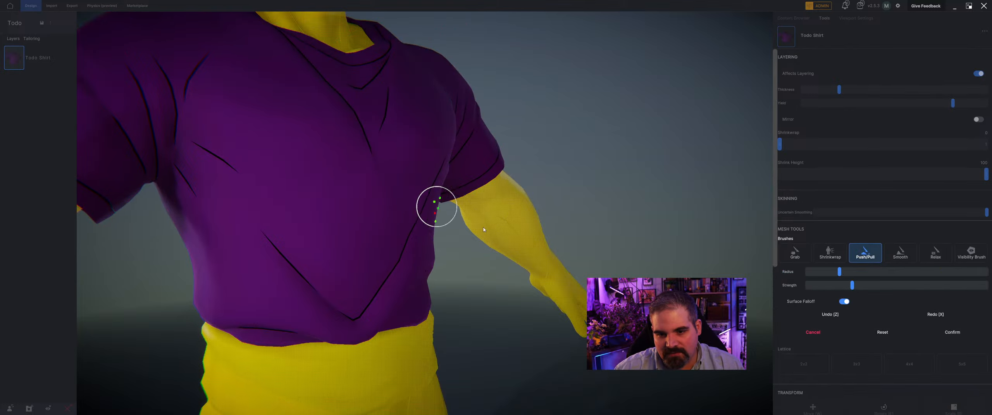
scroll(484, 230, down, 8)
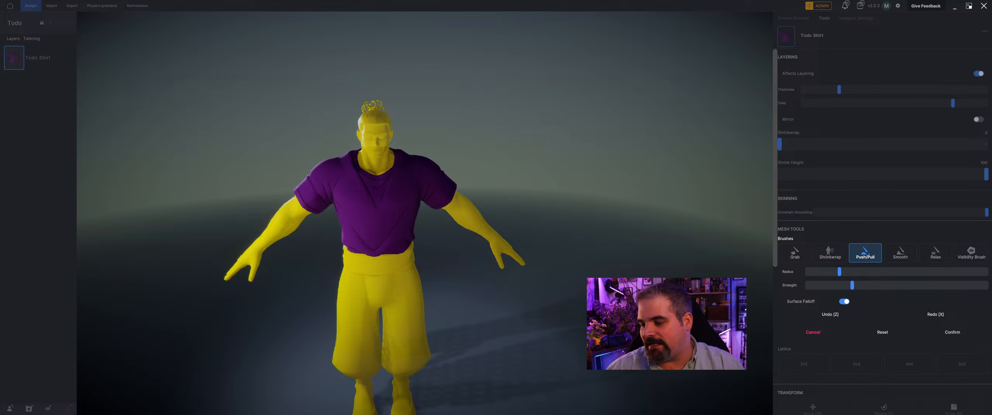
click(953, 333)
middle_drag(402, 86, 450, 151)
click(439, 90)
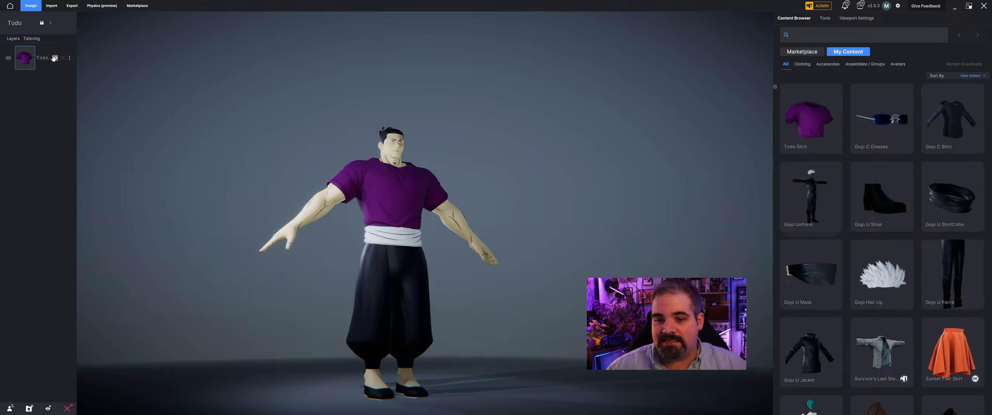
Step: Preview the shirt on the avatar with the Running and Catwalk animations and inspect it from several angles
click(862, 20)
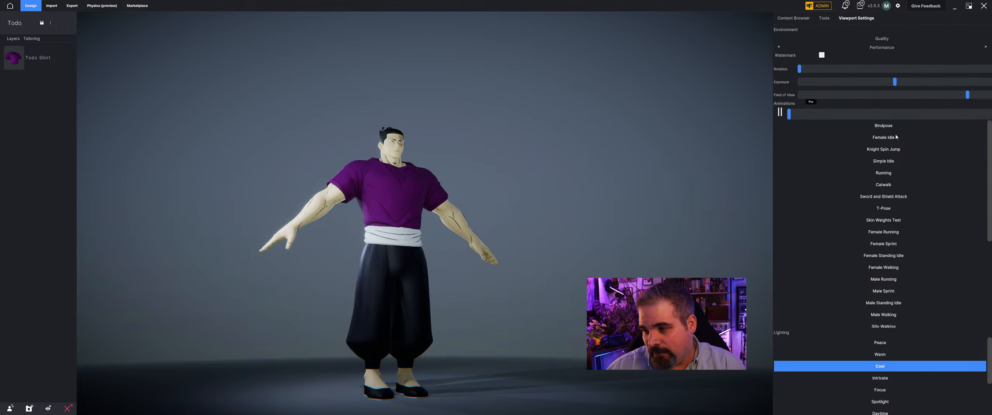
click(883, 173)
drag(509, 155, 530, 166)
click(882, 186)
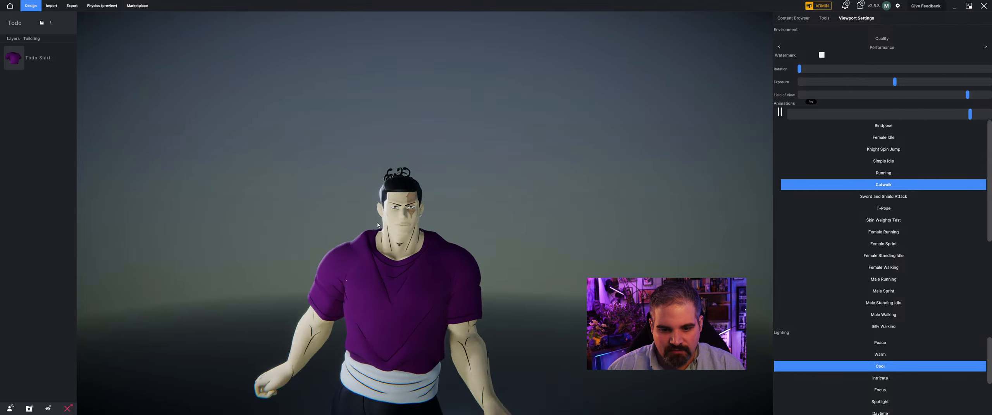
drag(329, 285, 455, 252)
Step: Set the Todo Shirt's Shrinkwrap to 99 while the animation plays
click(455, 251)
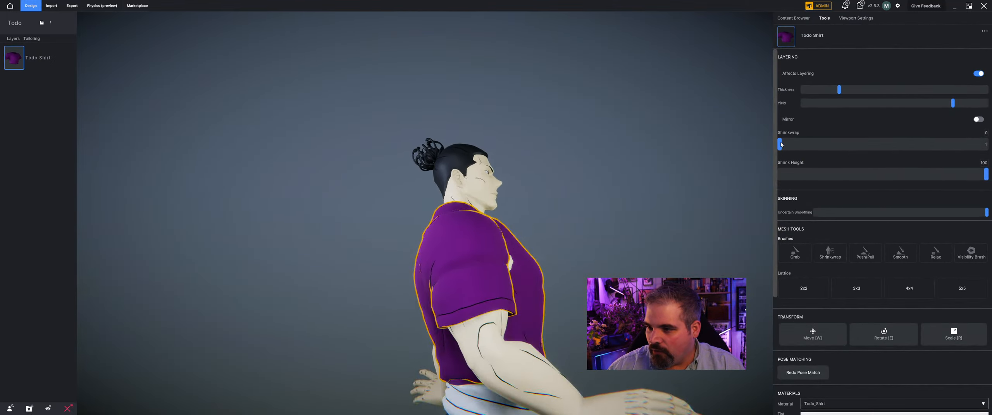
drag(782, 149, 907, 144)
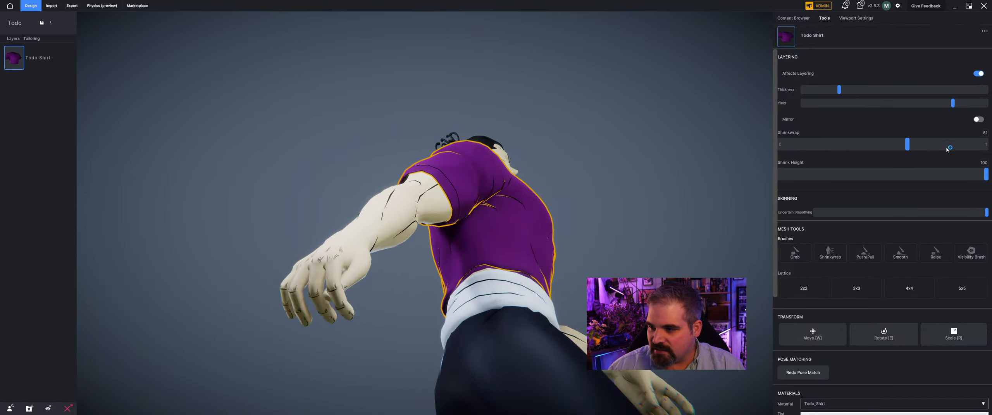
drag(907, 144, 977, 152)
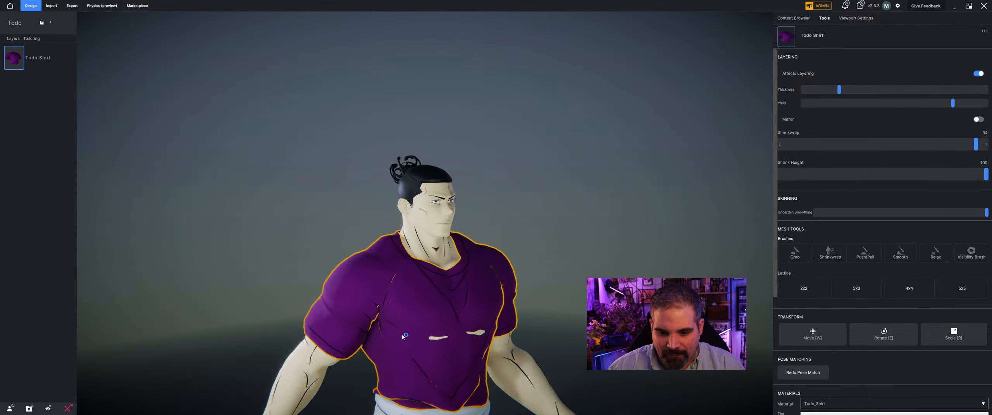
drag(980, 146, 986, 144)
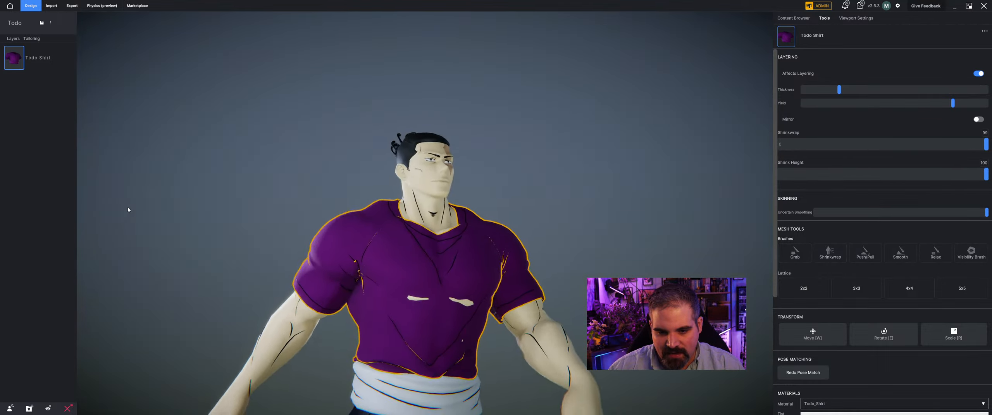
Step: Return the avatar to the Bindpose animation and view the shirt from the front
click(857, 18)
click(869, 124)
drag(378, 158, 349, 158)
scroll(378, 158, down, 2)
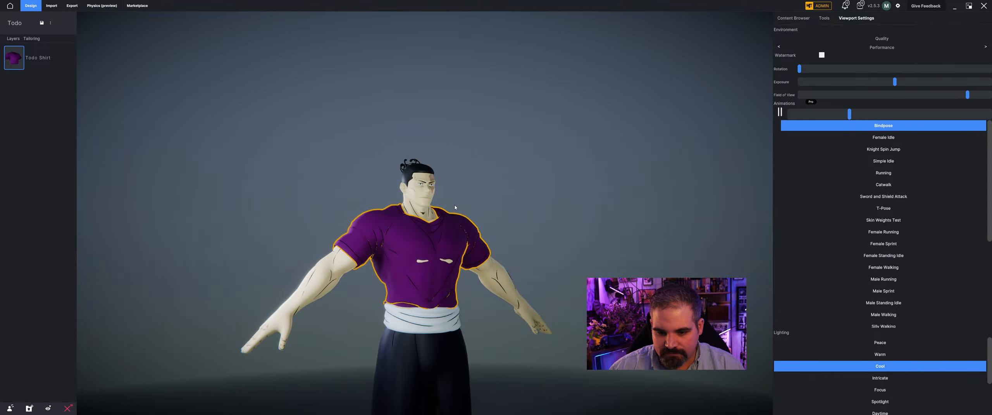
Step: Sculpt the layered Todo Shirt again with a larger Push/Pull brush where skin shows through the chest, and confirm the sculpt
click(441, 248)
click(441, 248)
click(806, 19)
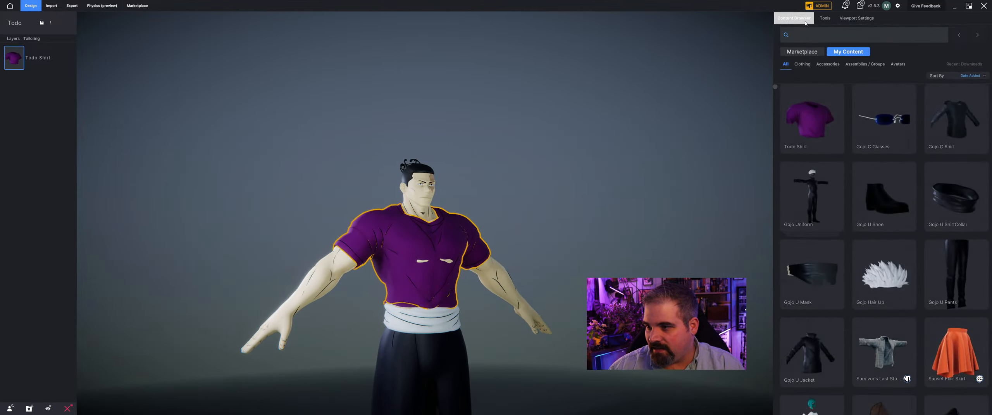
click(825, 18)
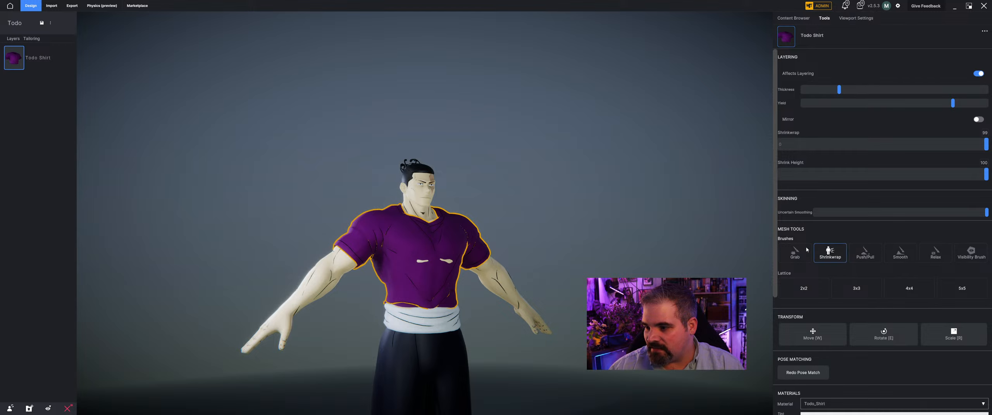
click(866, 253)
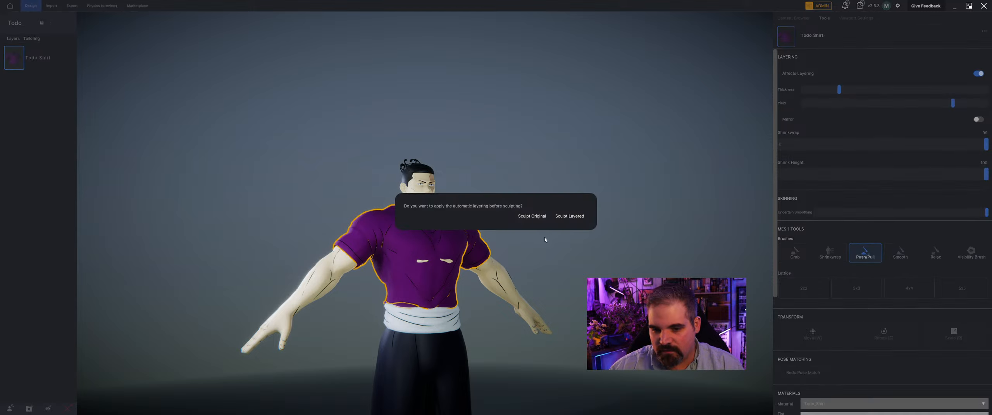
click(575, 219)
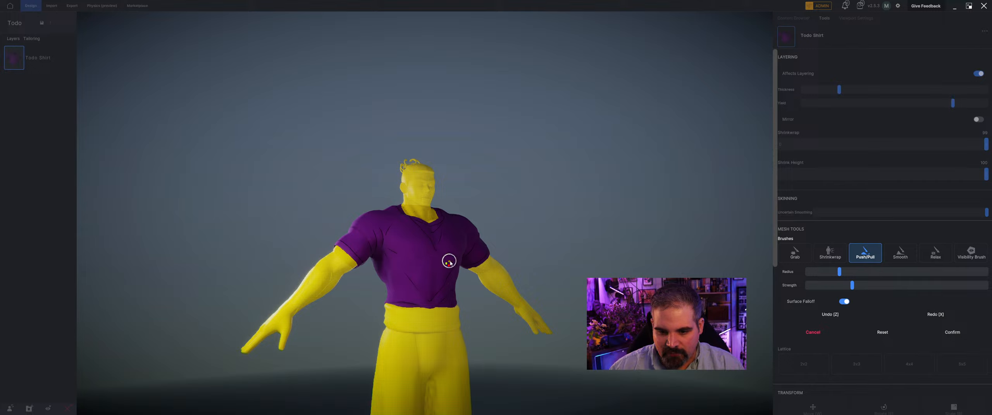
mouse_move(450, 286)
right_down()
mouse_move(448, 294)
mouse_move(511, 289)
right_up()
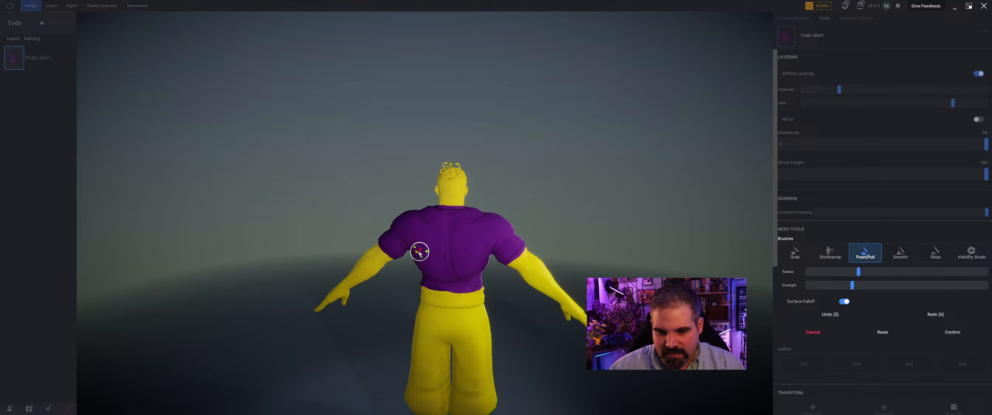
right_drag(437, 257, 598, 250)
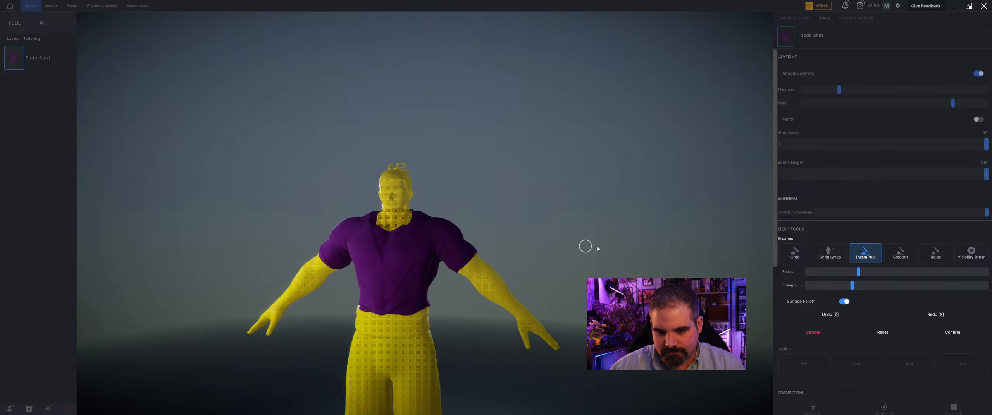
click(950, 334)
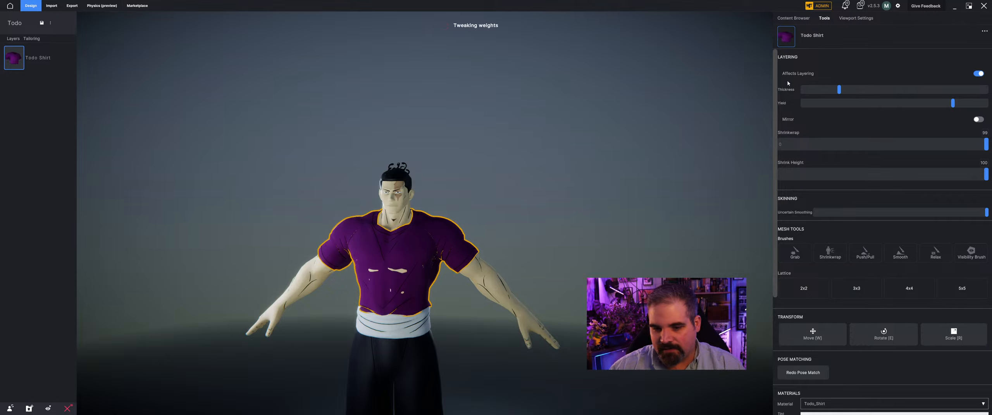
Step: Increase the Todo Shirt's layering Thickness, touch up the remaining chest spot with a layered Push/Pull sculpt, and confirm
right_drag(447, 169, 569, 266)
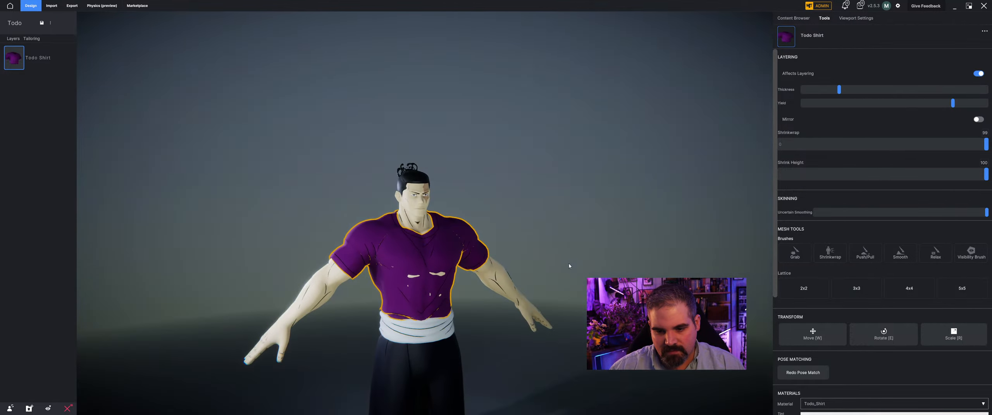
scroll(559, 266, up, 2)
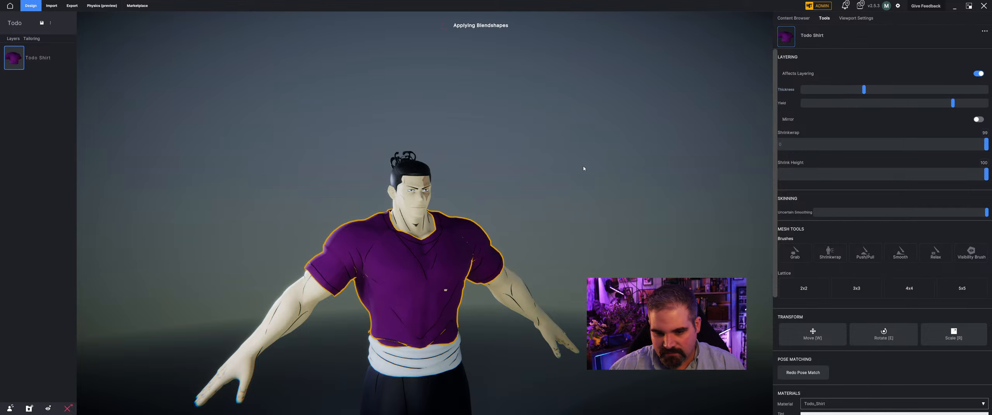
click(852, 260)
click(450, 297)
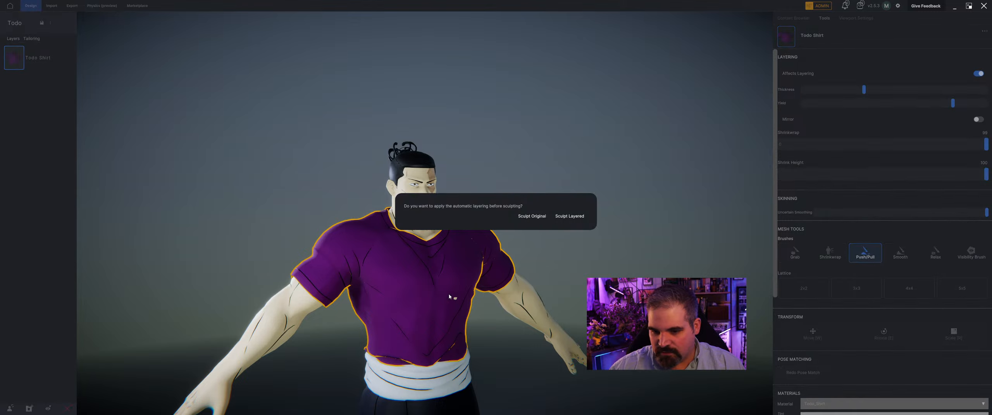
click(560, 217)
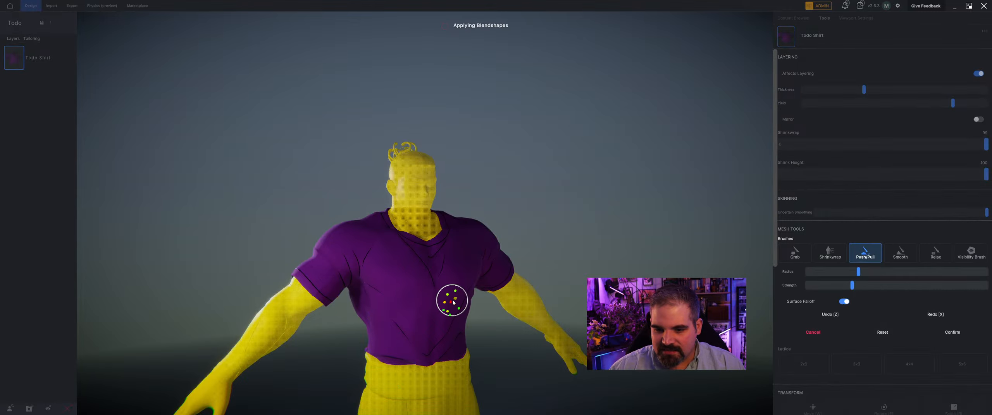
click(961, 336)
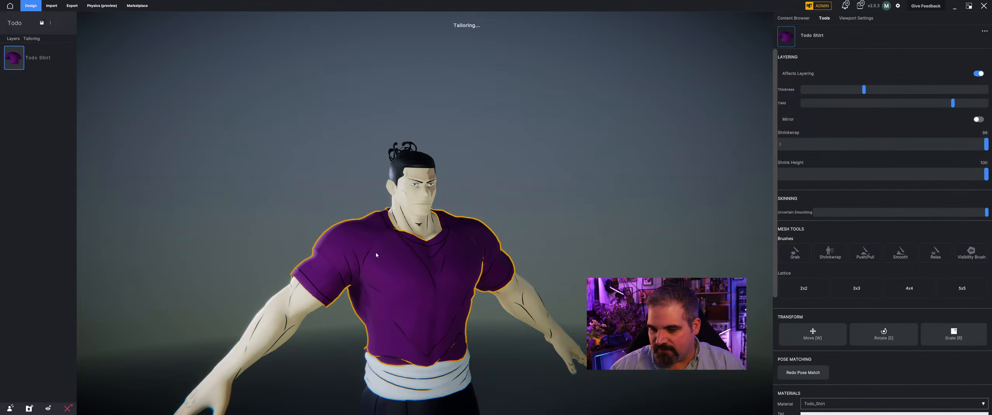
Step: Select the avatar body and hide the skin patch poking through the chest using the Visibility Brush in layered mode, and confirm
mouse_move(477, 280)
mouse_down()
mouse_move(403, 283)
mouse_move(469, 292)
mouse_up()
scroll(403, 282, up, 2)
scroll(564, 314, up, 5)
middle_drag(563, 314, 412, 181)
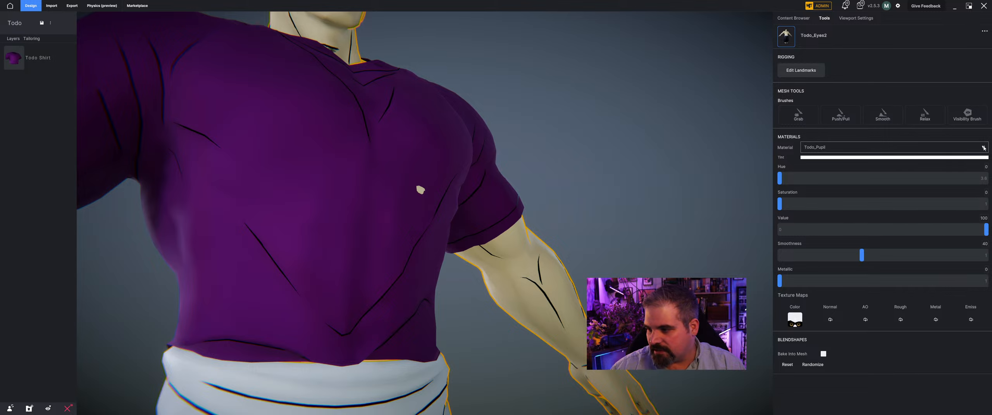
click(967, 115)
click(570, 215)
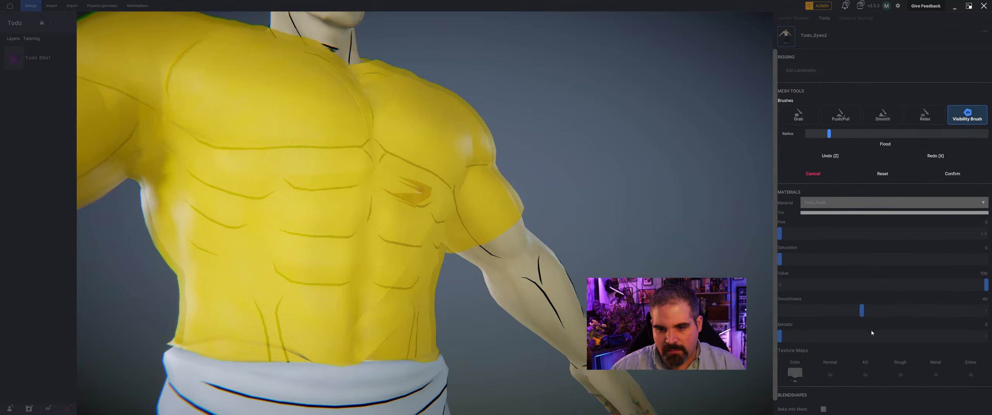
click(957, 174)
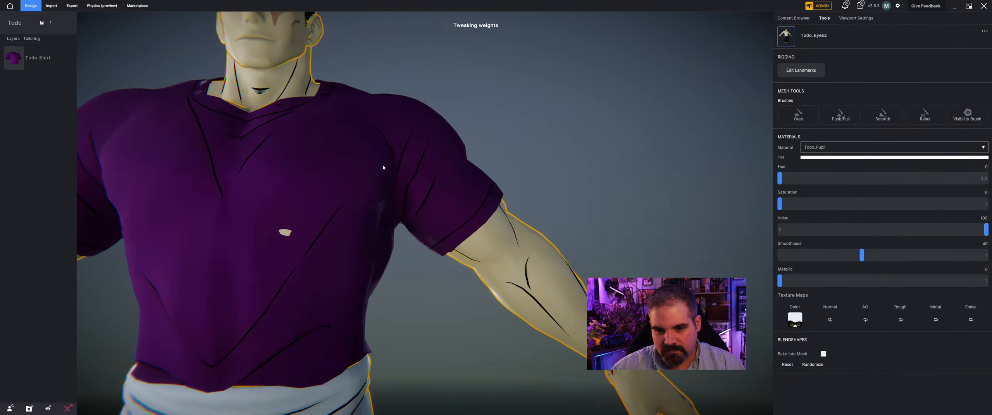
Step: Enlarge the Visibility Brush radius, hide a wider patch of chest skin under the shirt, confirm, and deselect the avatar
scroll(314, 219, up, 3)
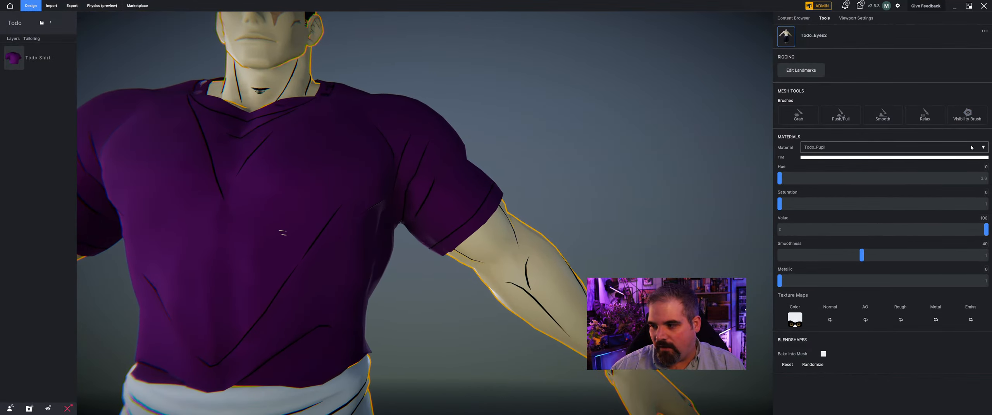
click(967, 115)
click(569, 217)
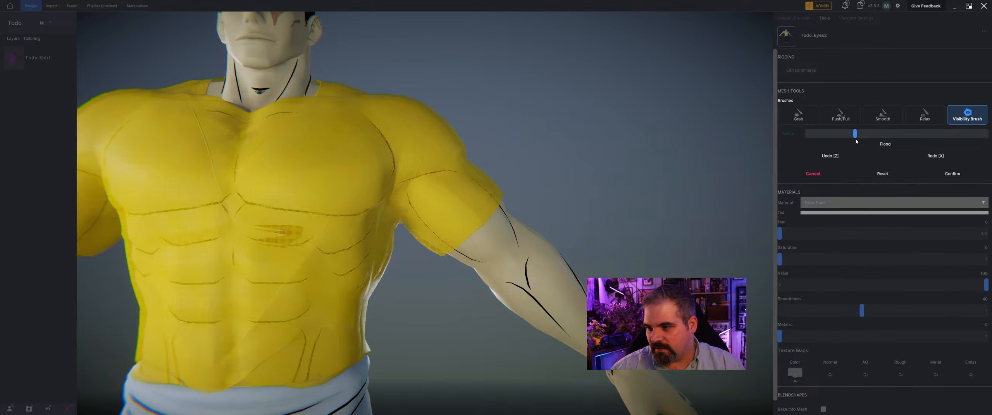
drag(856, 140, 867, 140)
click(277, 238)
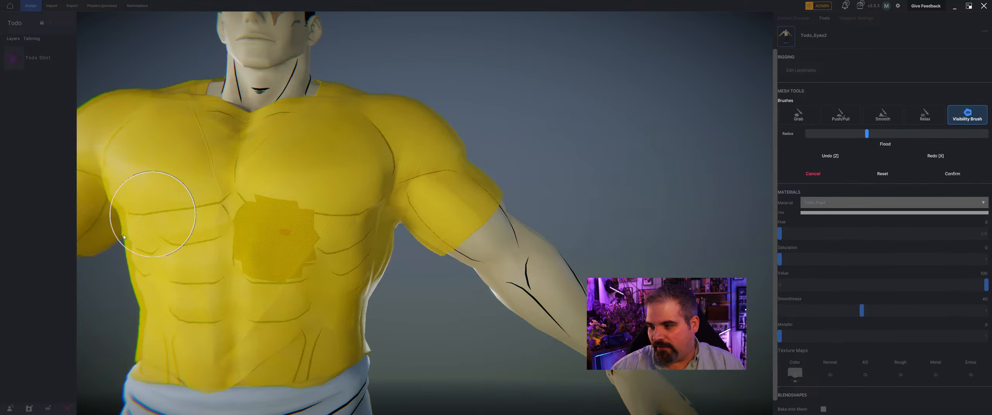
right_drag(123, 237, 164, 231)
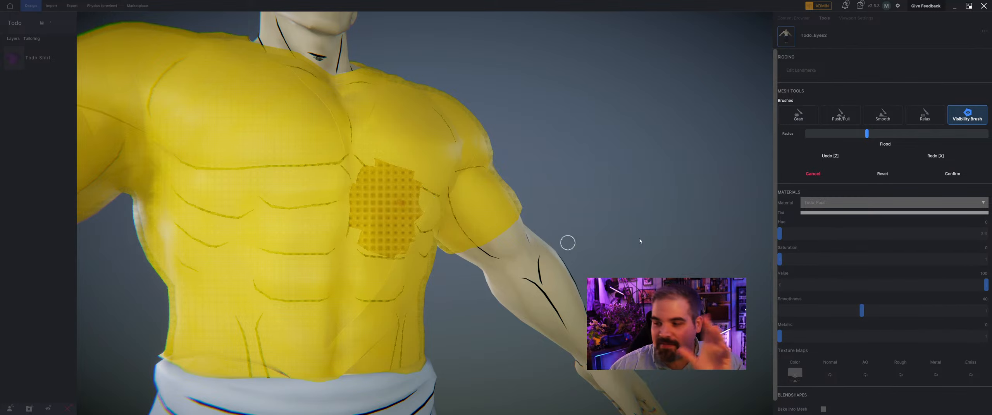
click(952, 174)
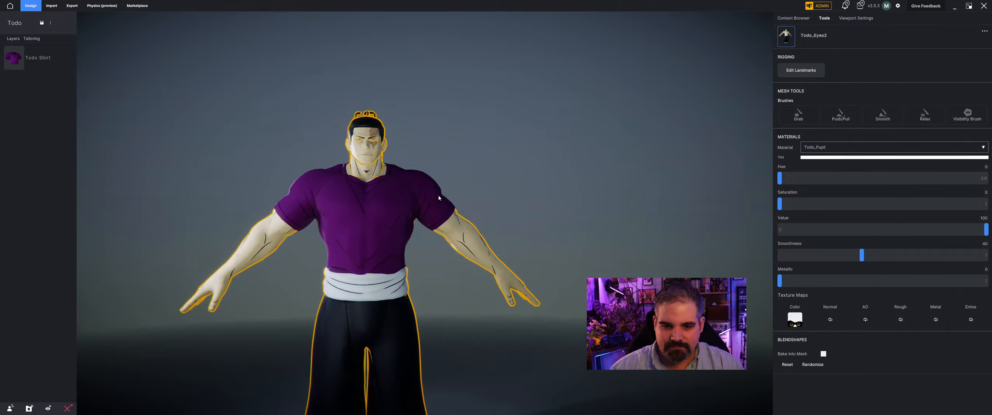
right_drag(440, 198, 489, 242)
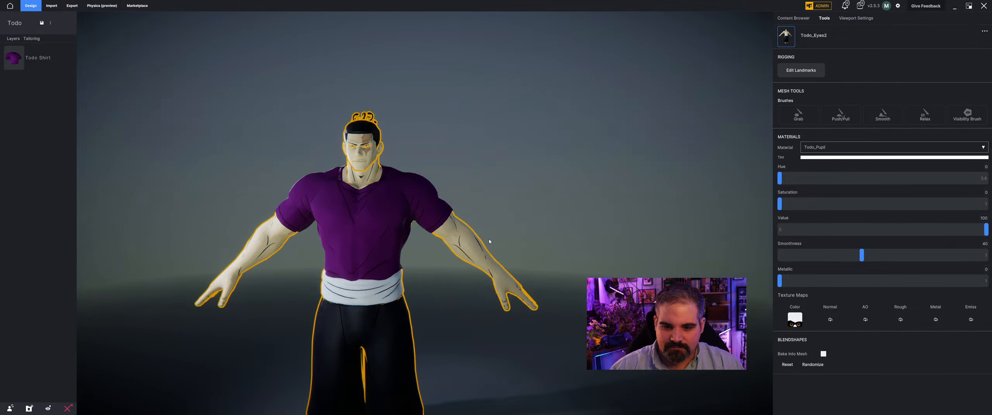
right_drag(633, 228, 560, 246)
click(607, 250)
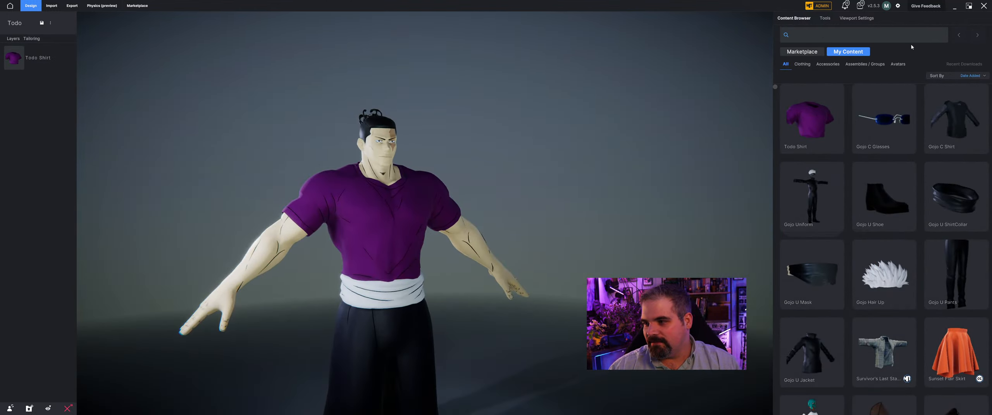
Step: Hide the two skin patches poking through the shirt's back with the layered Visibility Brush on the avatar, and confirm
mouse_move(875, 177)
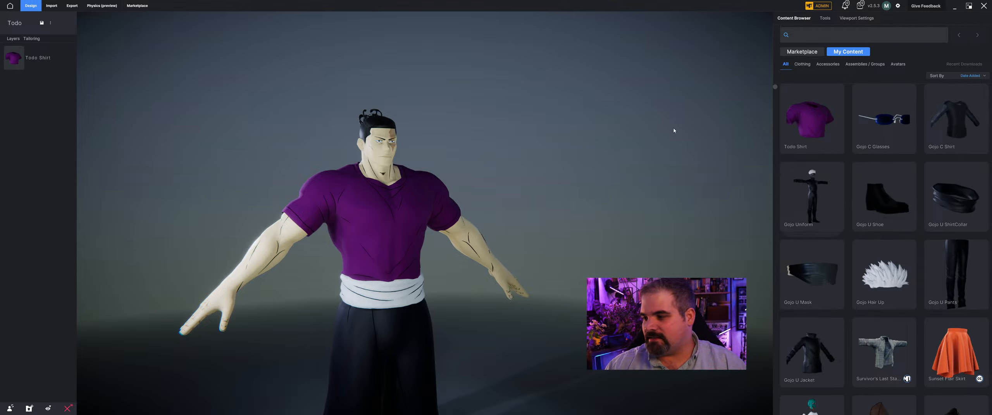
scroll(406, 232, down, 3)
drag(487, 128, 495, 207)
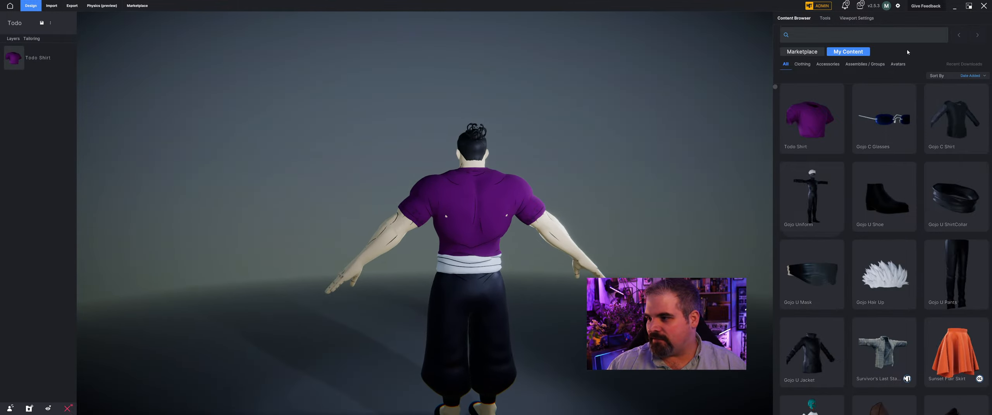
click(824, 17)
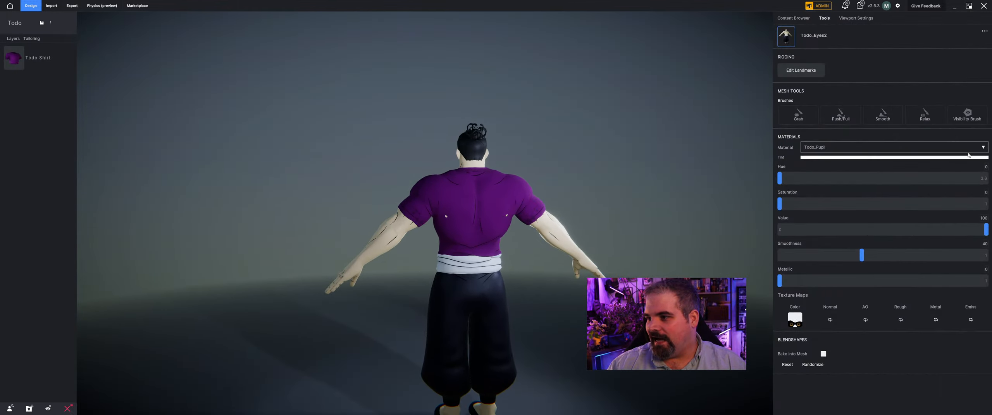
click(968, 116)
click(571, 215)
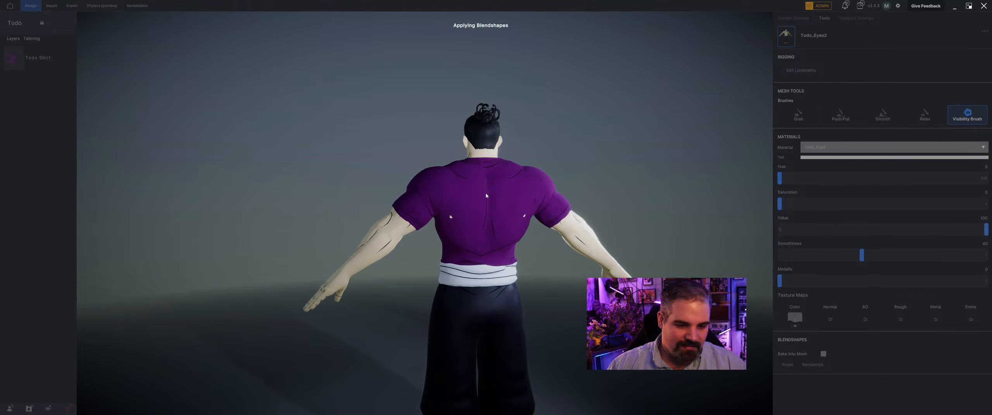
click(456, 219)
click(523, 217)
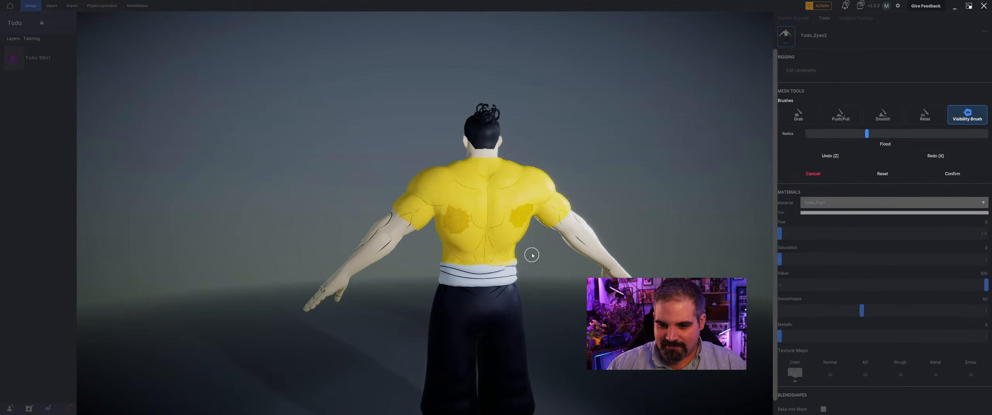
right_drag(531, 256, 545, 253)
click(935, 134)
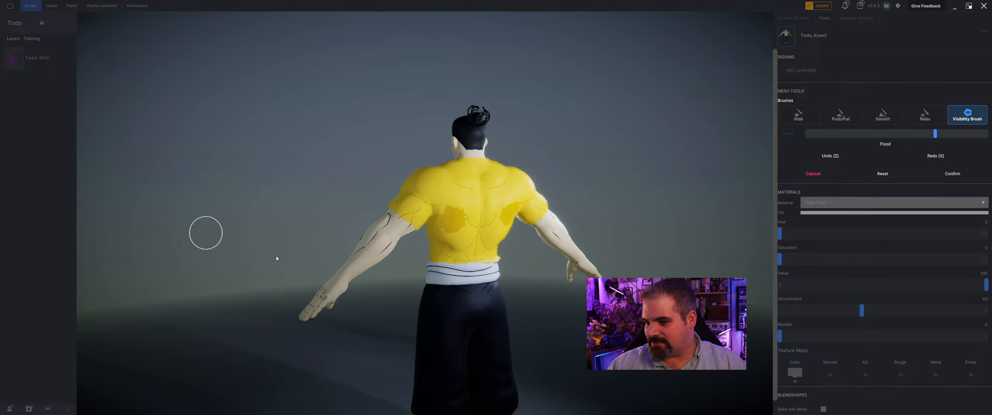
click(952, 174)
Step: Save the Todo project and return to the home screen
mouse_move(330, 189)
right_down()
mouse_move(397, 175)
mouse_move(354, 133)
right_up()
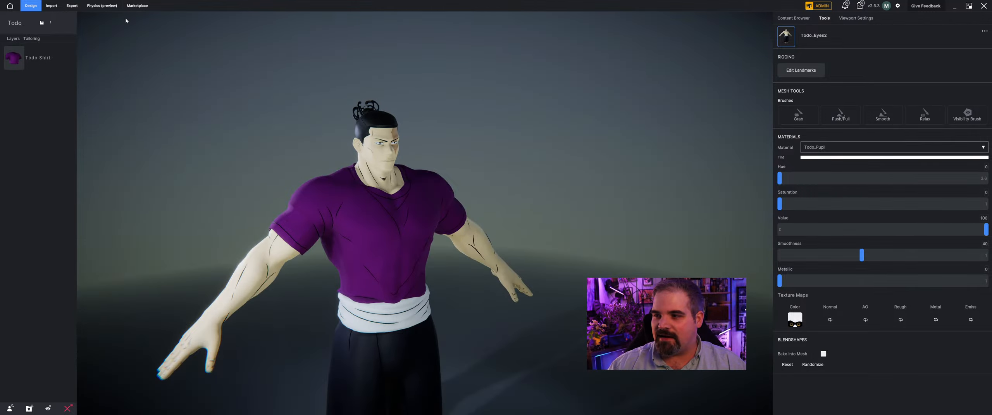
click(41, 23)
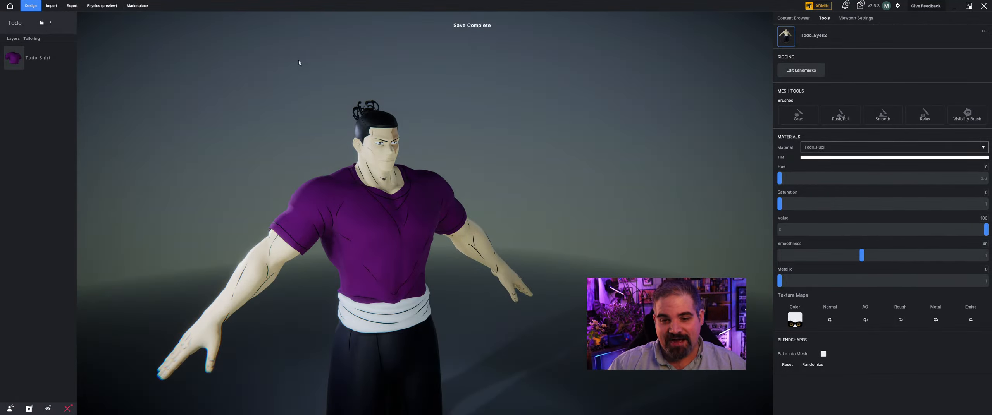
click(10, 9)
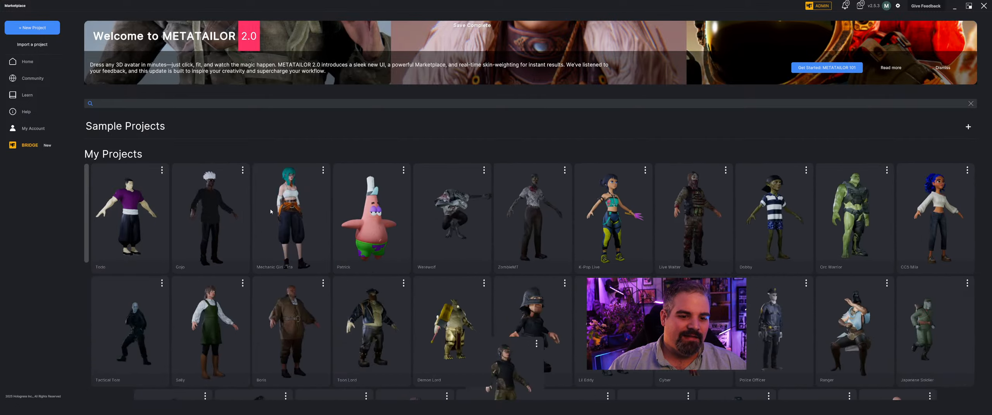
Step: Create a new project named Nanami from the Male Muscle starter mannequin and frame the full body in view
click(47, 32)
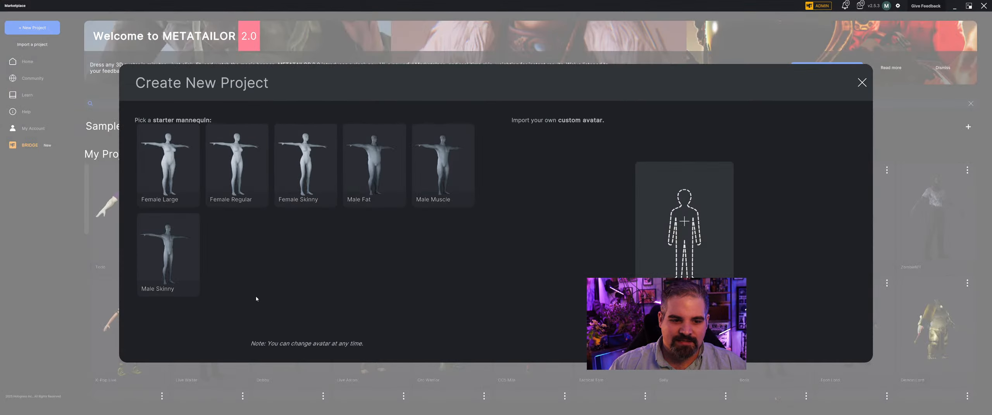
click(443, 198)
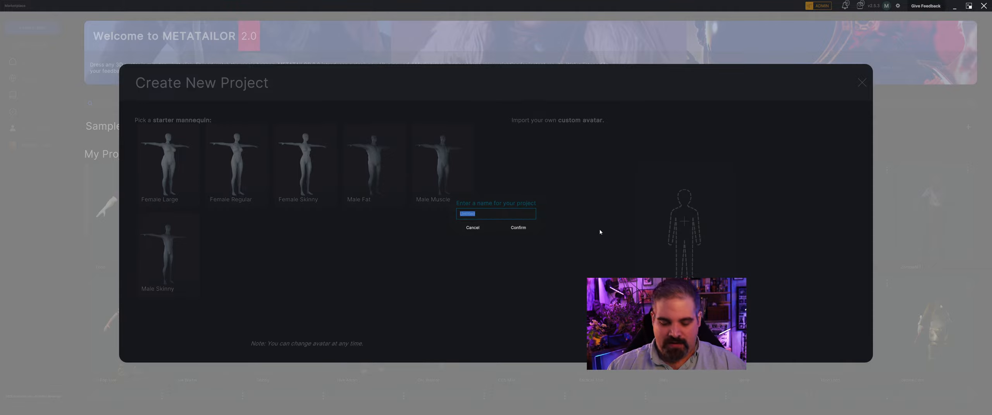
text(Nanami)
key(Return)
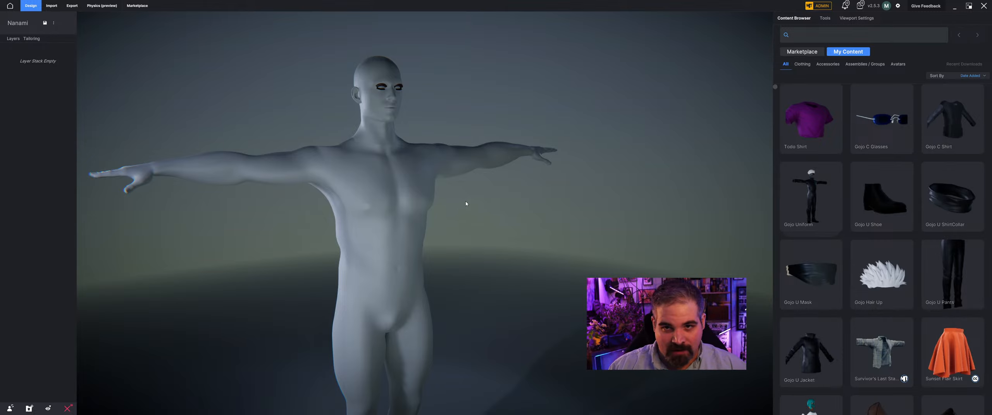
scroll(469, 206, down, 3)
middle_drag(471, 208, 538, 246)
scroll(525, 232, down, 1)
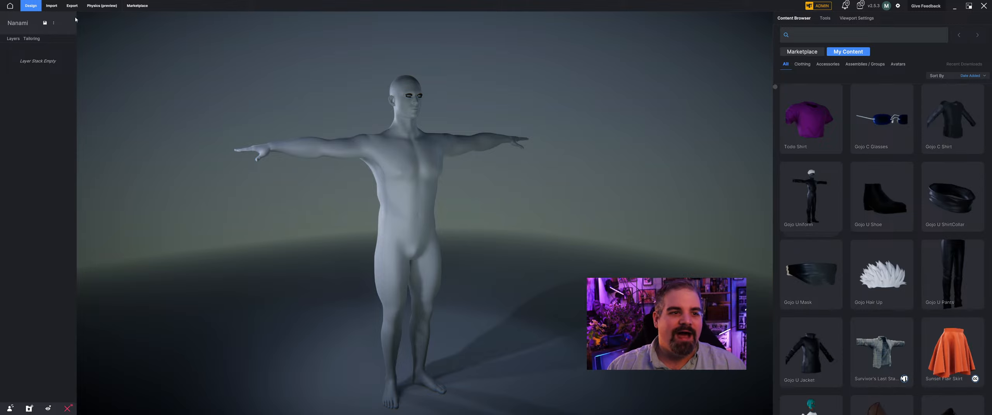
Step: Import Nanami Suit.fbx from the Kento Nanami desktop folder as a cloth/accessory
click(52, 6)
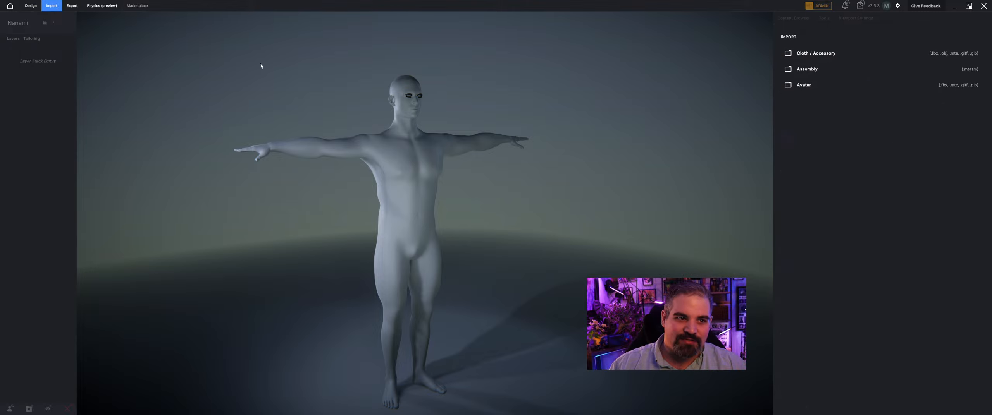
click(819, 56)
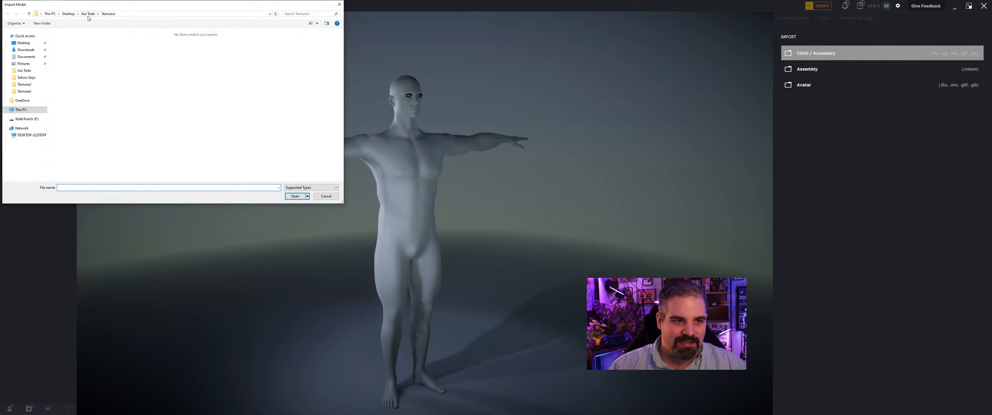
click(69, 14)
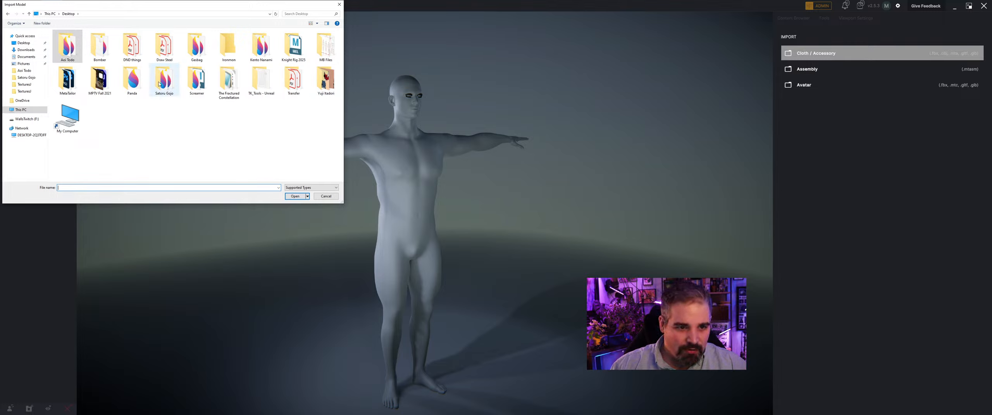
double_click(261, 45)
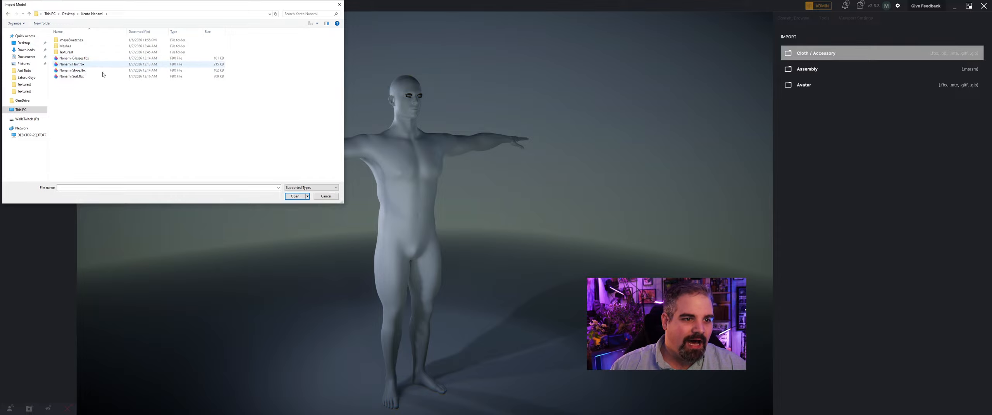
click(104, 76)
click(302, 198)
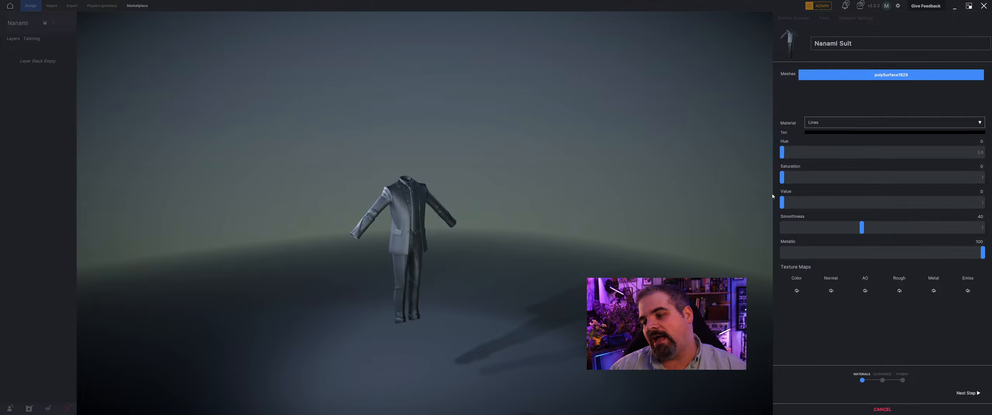
click(797, 290)
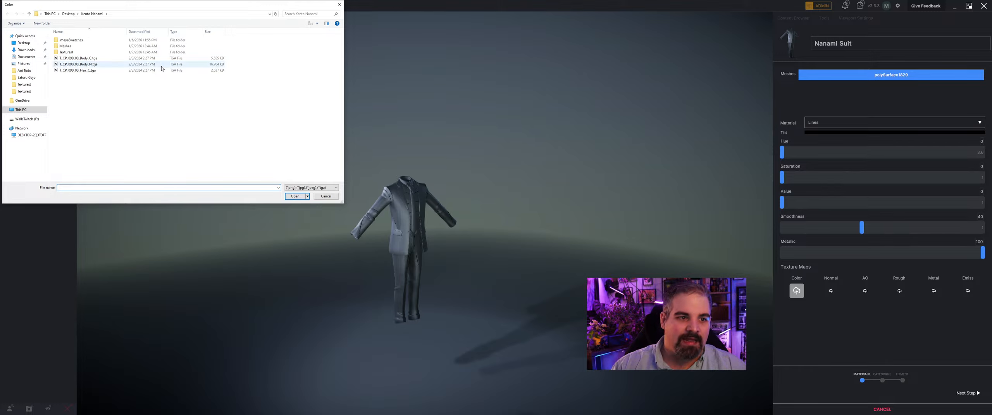
double_click(66, 52)
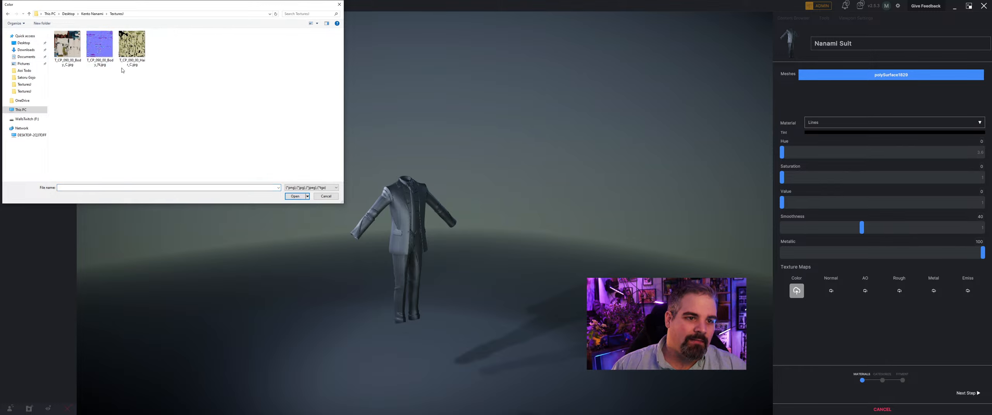
click(67, 46)
click(295, 196)
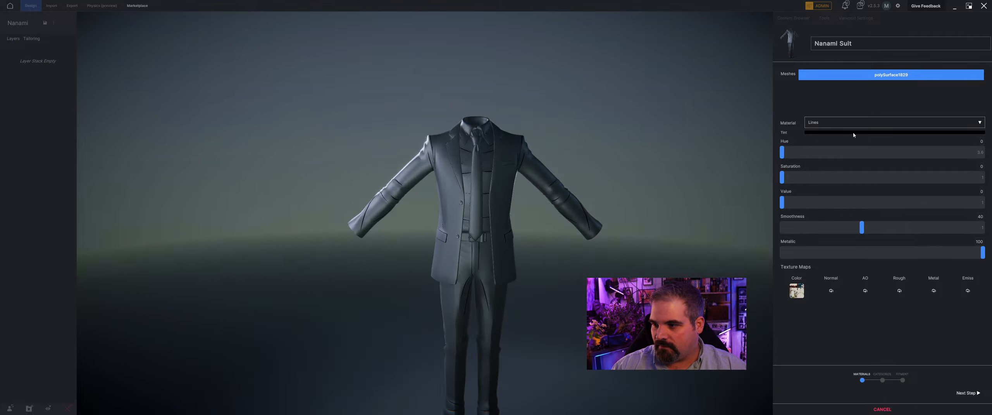
click(801, 293)
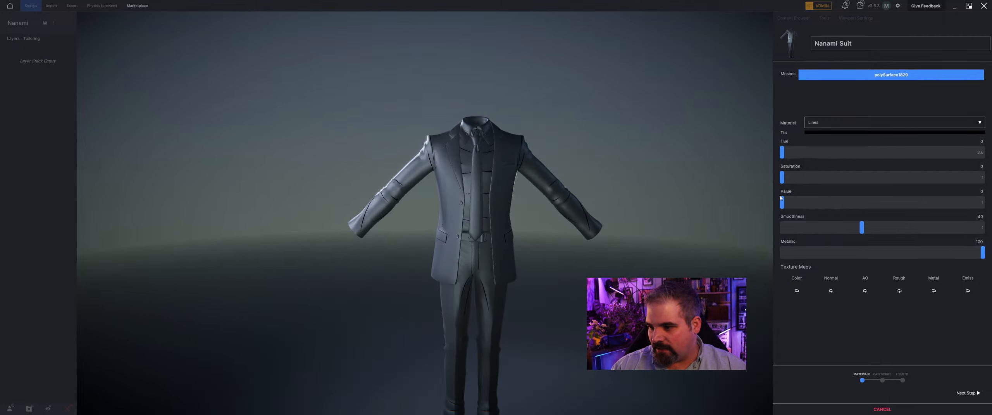
Step: Give the suit's Accessories material the Body_C.jpg color map from the Nanami textures folder, with Value 100 and Metallic 0
click(820, 126)
click(842, 146)
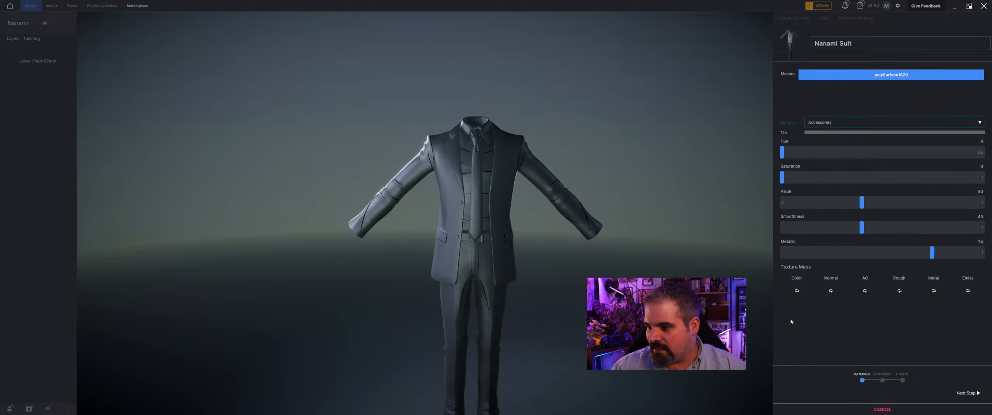
click(797, 290)
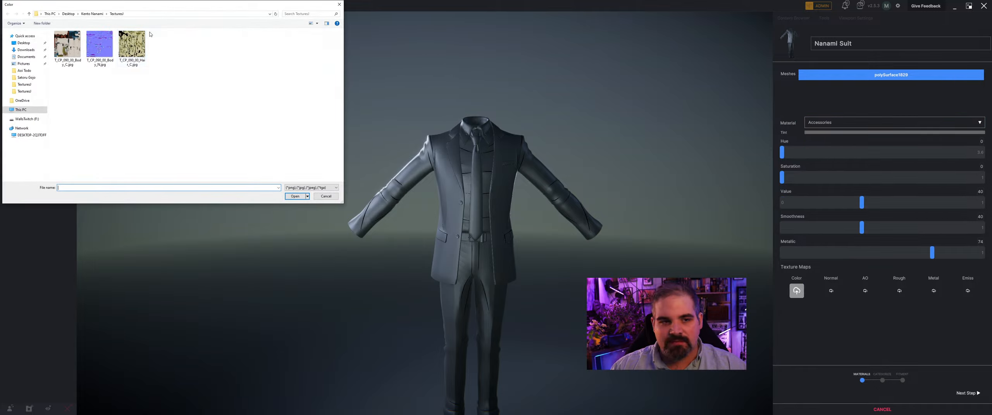
click(71, 48)
click(296, 196)
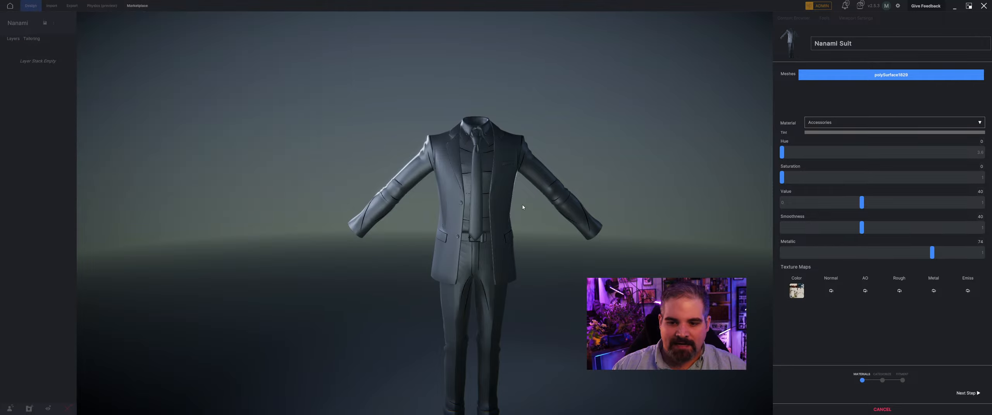
drag(864, 207, 984, 202)
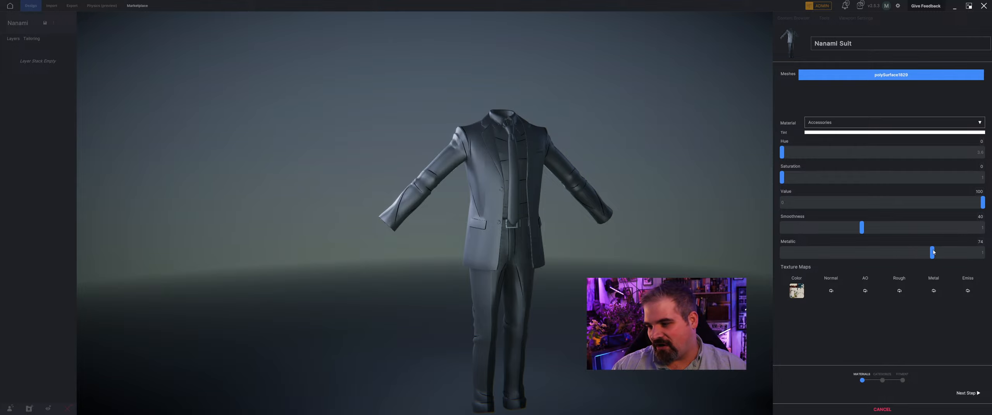
drag(905, 254, 703, 257)
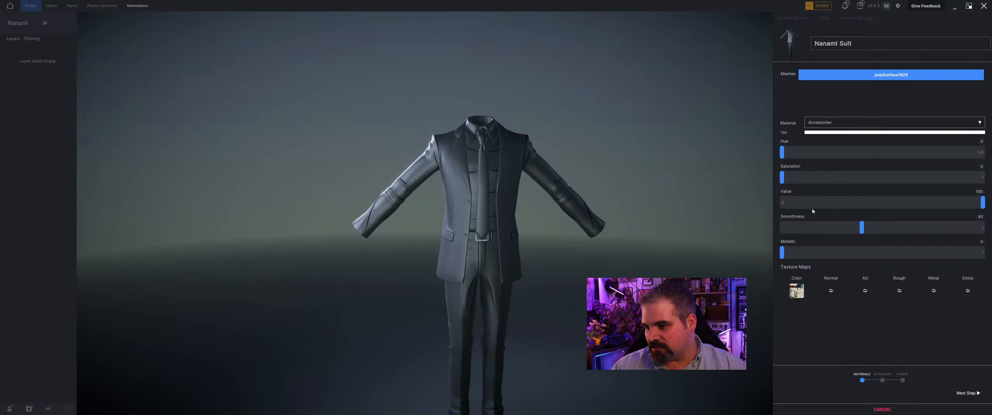
Step: Assign the Body_C.jpg color map to the Belt material and set its Value to 100 and Metallic to 0
click(842, 123)
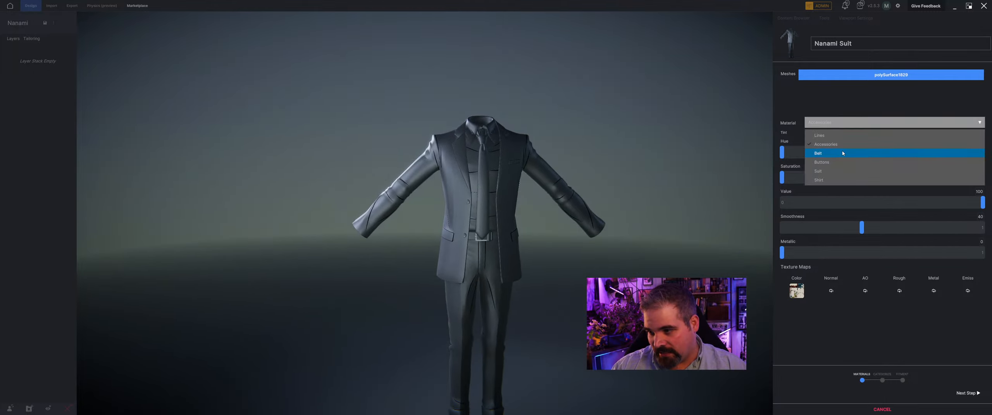
click(842, 160)
click(796, 291)
click(67, 46)
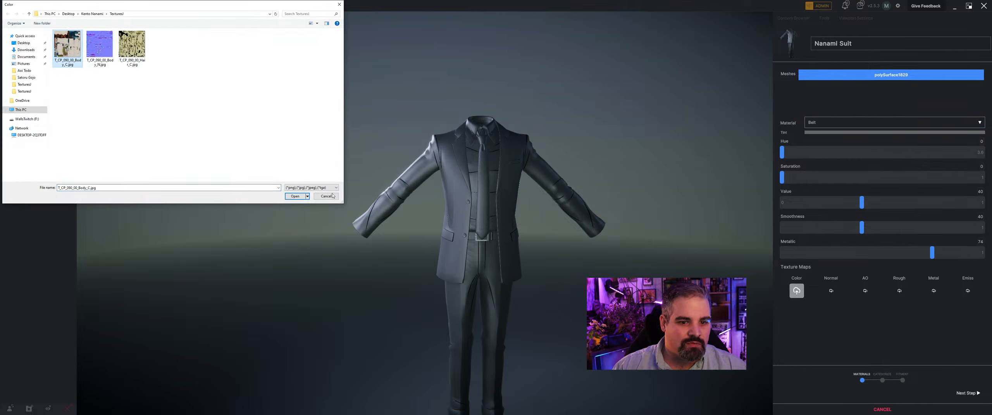
click(296, 198)
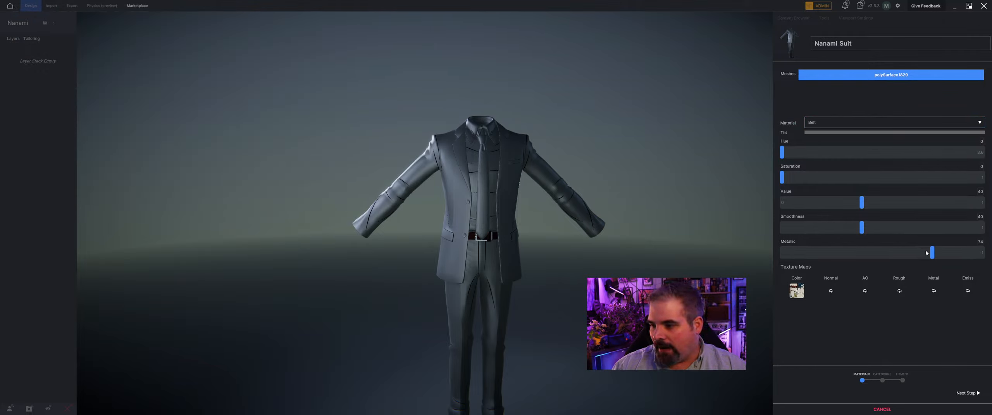
drag(865, 204, 982, 204)
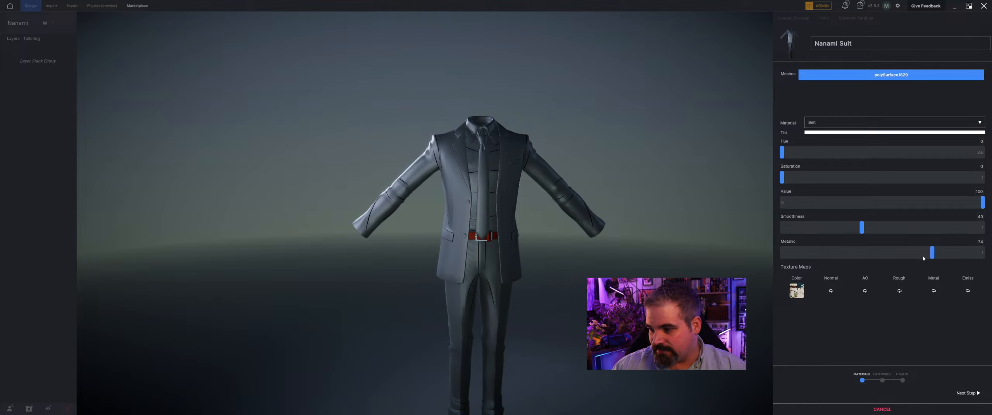
drag(928, 253, 782, 253)
Step: Assign the Body_C.jpg color map to the Buttons material and set its Value to 100 and Metallic to 0
click(829, 123)
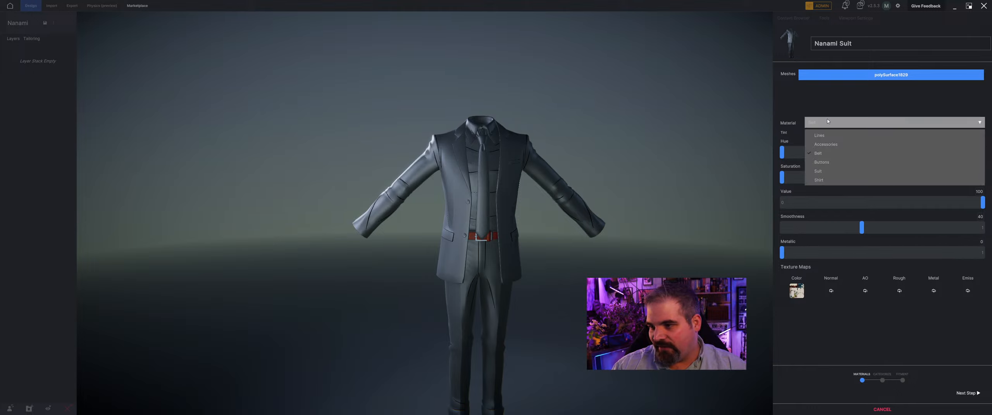
click(846, 163)
click(797, 291)
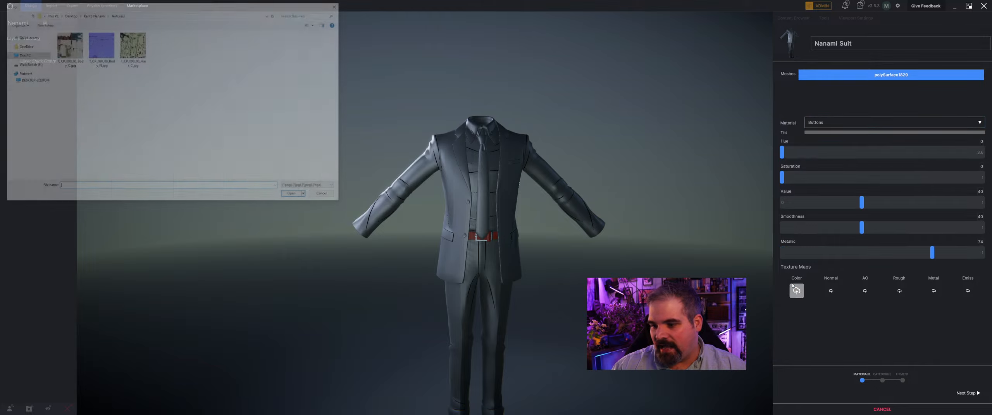
click(69, 44)
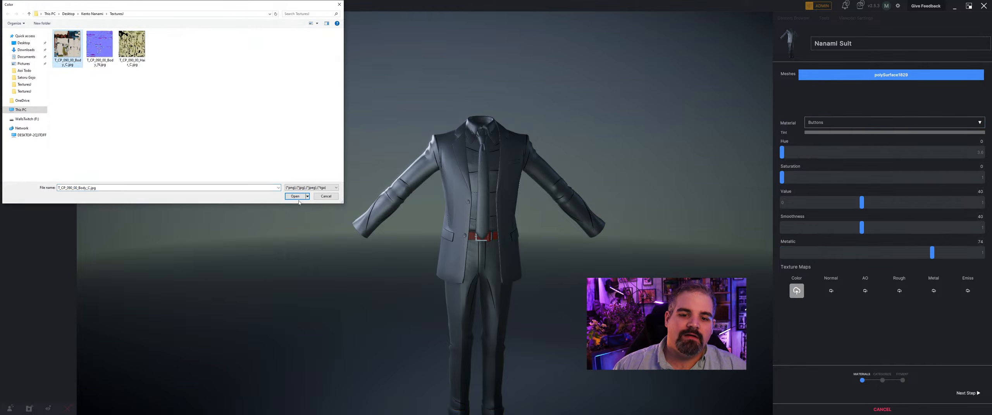
click(295, 196)
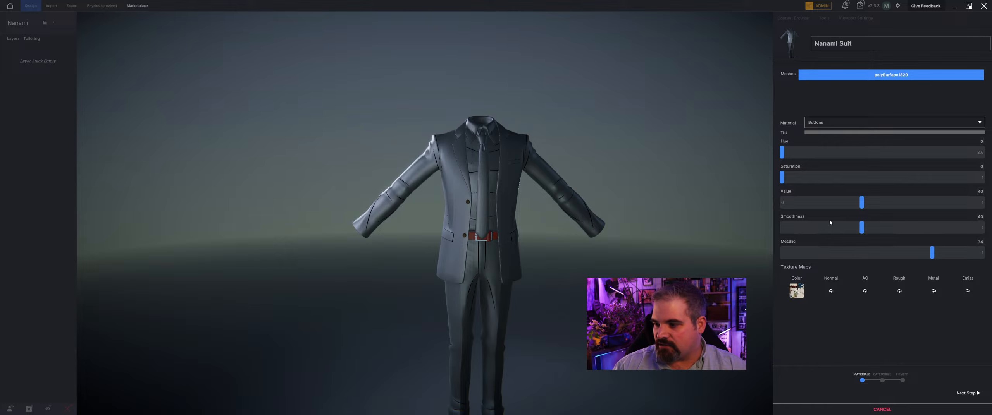
drag(862, 205, 985, 230)
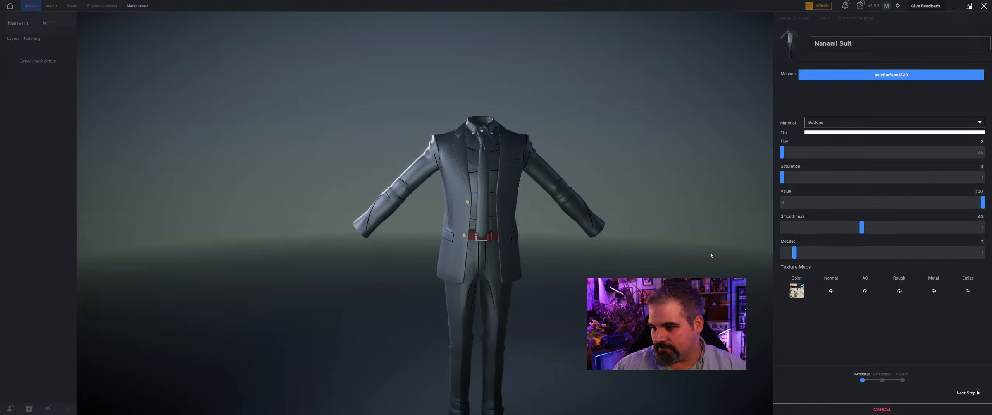
drag(454, 220, 757, 227)
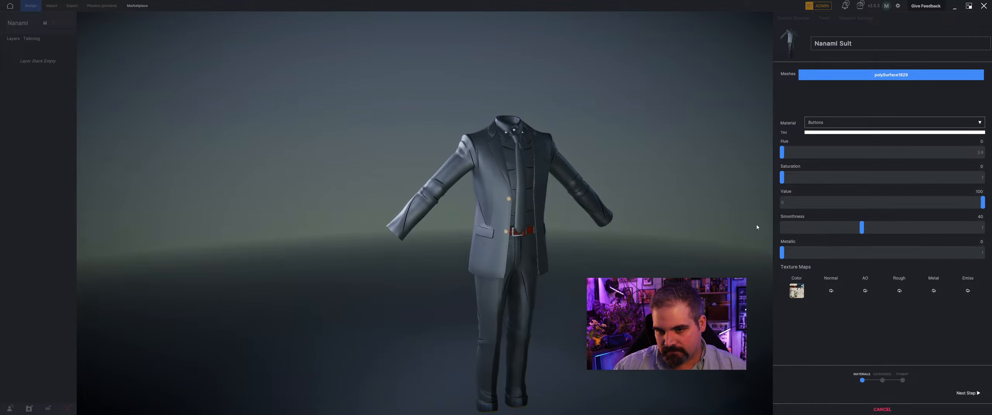
Step: Assign the Body_C.jpg color map to the Suit material and set its Value to 100 and Metallic to 0
click(828, 125)
click(827, 173)
click(797, 291)
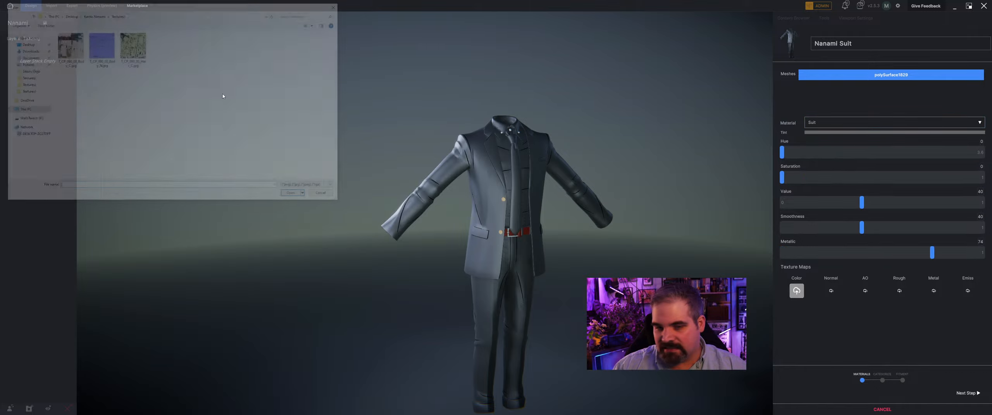
click(297, 197)
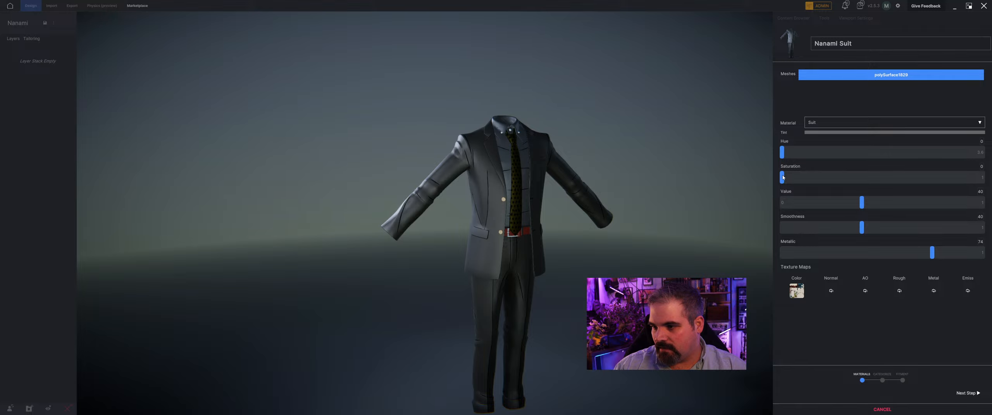
drag(859, 205, 983, 205)
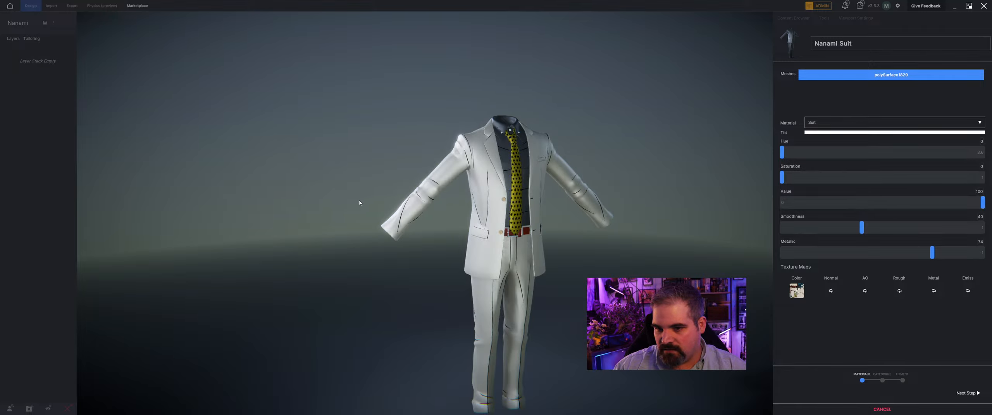
drag(930, 252, 777, 254)
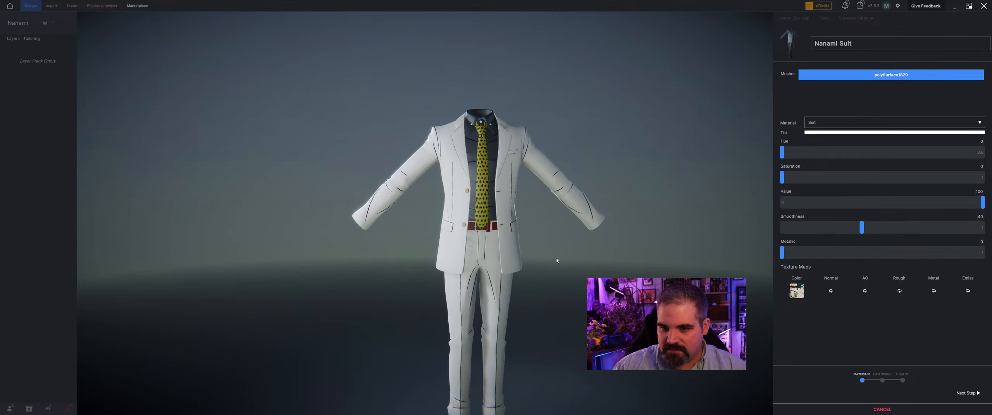
Step: Assign the Body_C.jpg color map to the Shirt material, set its Value to 100 and Metallic to 0, and check the textured suit
click(852, 122)
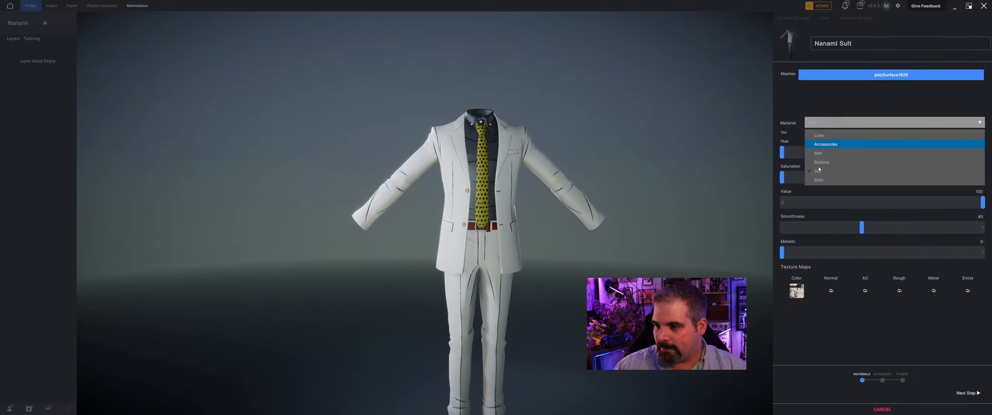
click(818, 181)
click(797, 291)
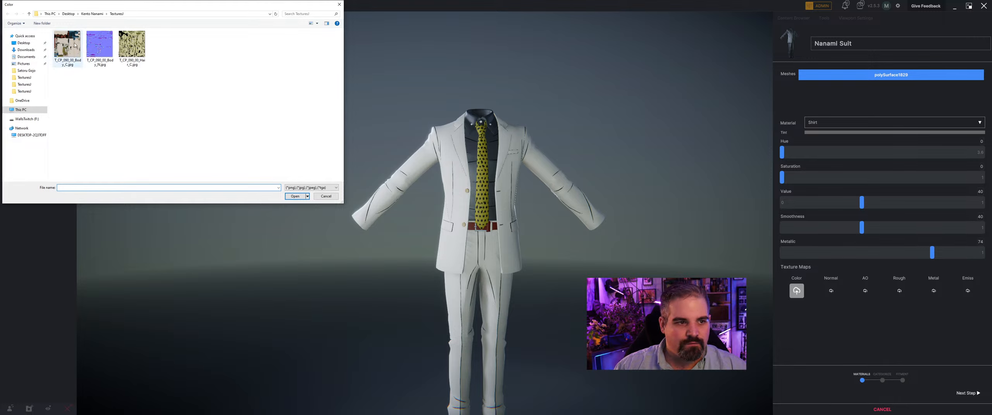
click(296, 197)
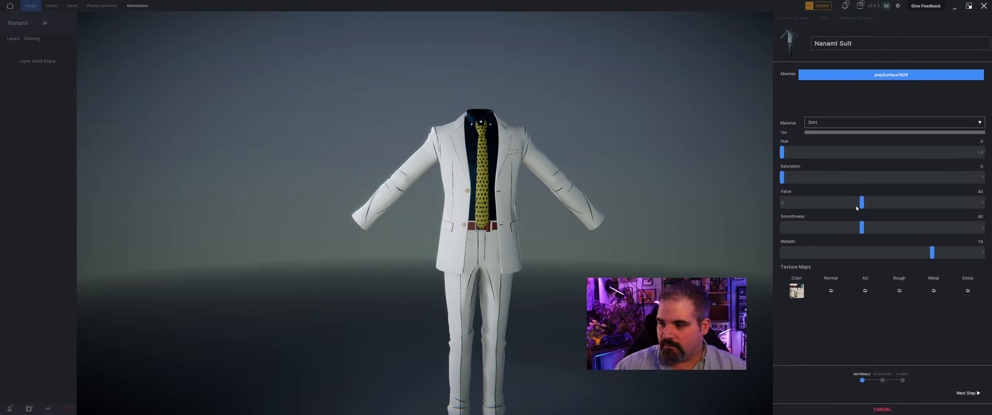
drag(862, 203, 983, 202)
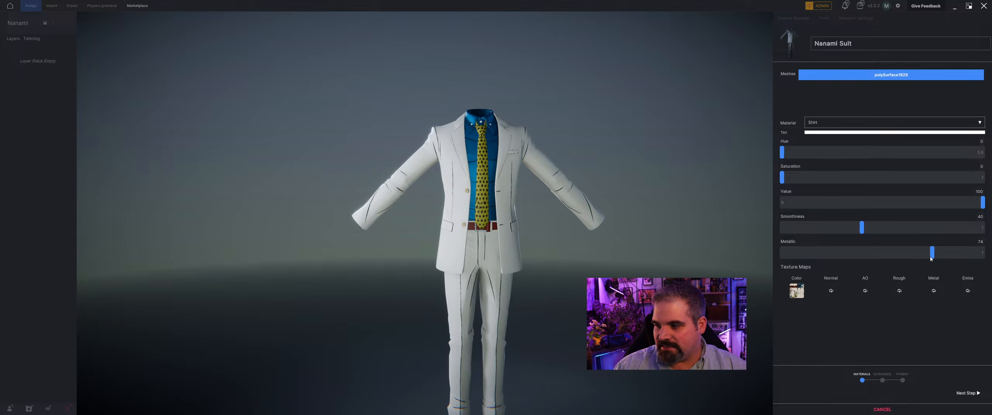
drag(931, 253, 782, 253)
drag(573, 248, 210, 251)
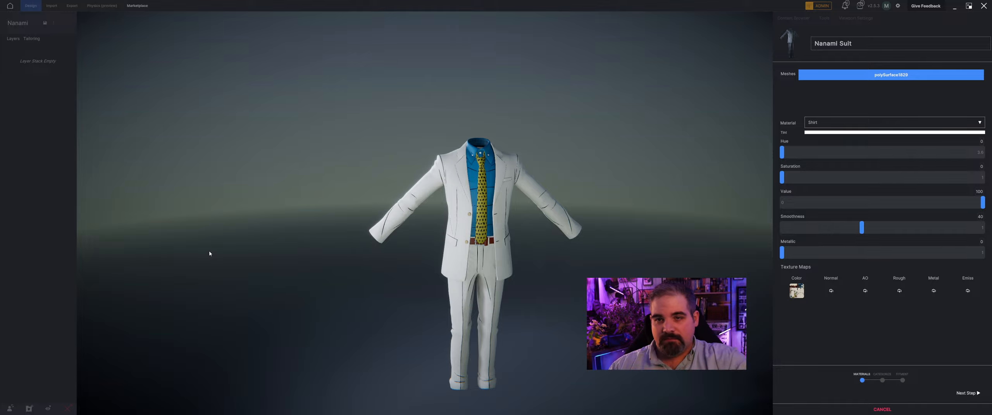
scroll(189, 245, up, 3)
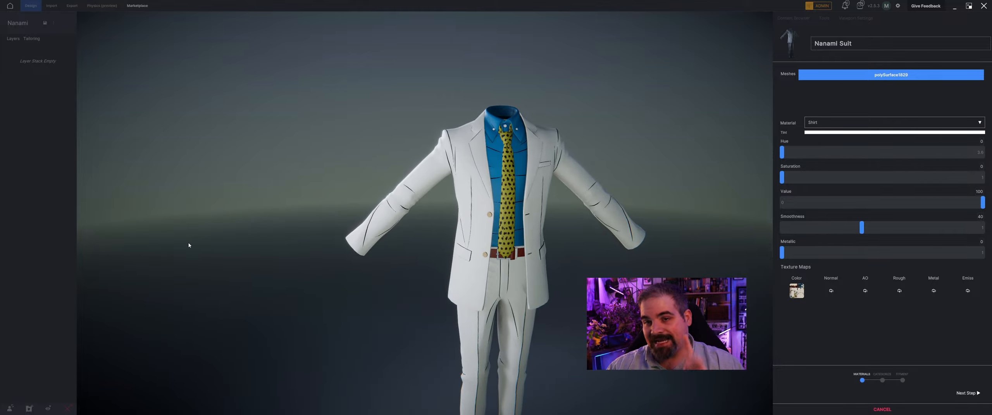
scroll(394, 176, down, 3)
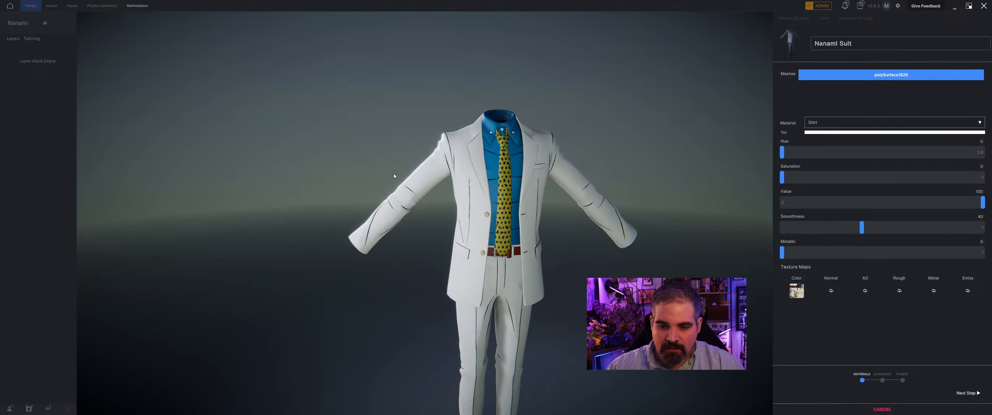
Step: Try the Body_N.jpg normal map on the Shirt material, inspect the suit up close and remove the map
middle_drag(554, 102, 445, 113)
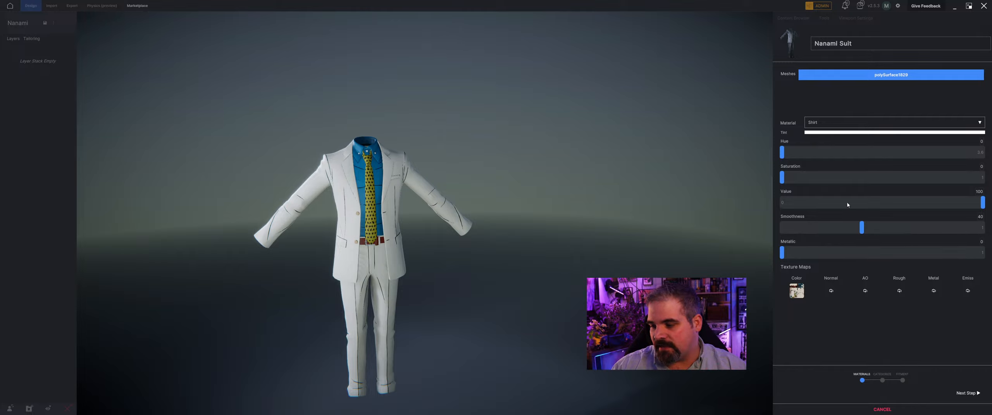
click(833, 295)
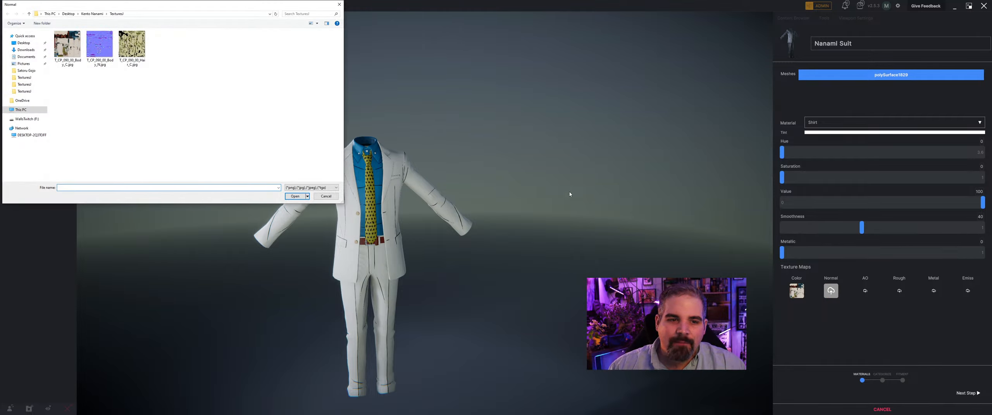
click(100, 44)
click(295, 196)
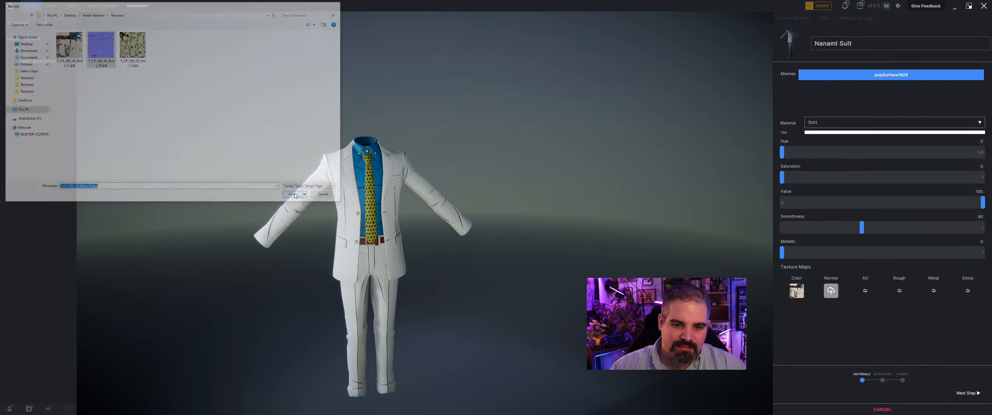
scroll(348, 185, up, 3)
middle_drag(276, 152, 322, 156)
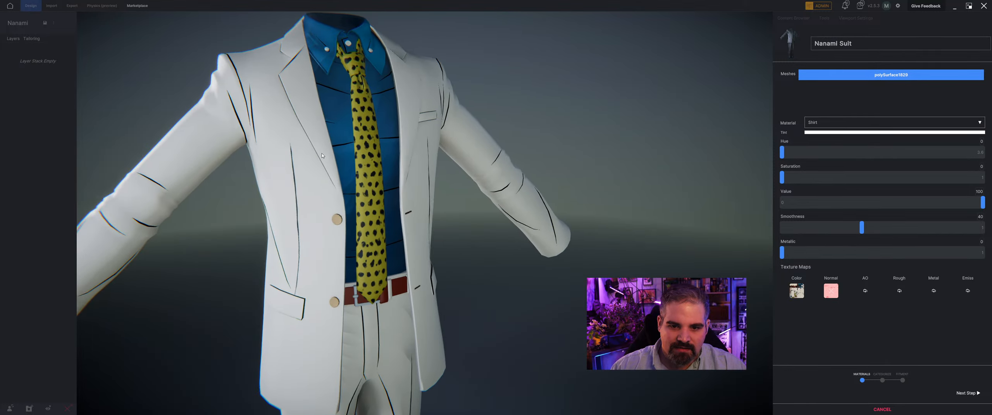
click(827, 291)
scroll(408, 195, down, 5)
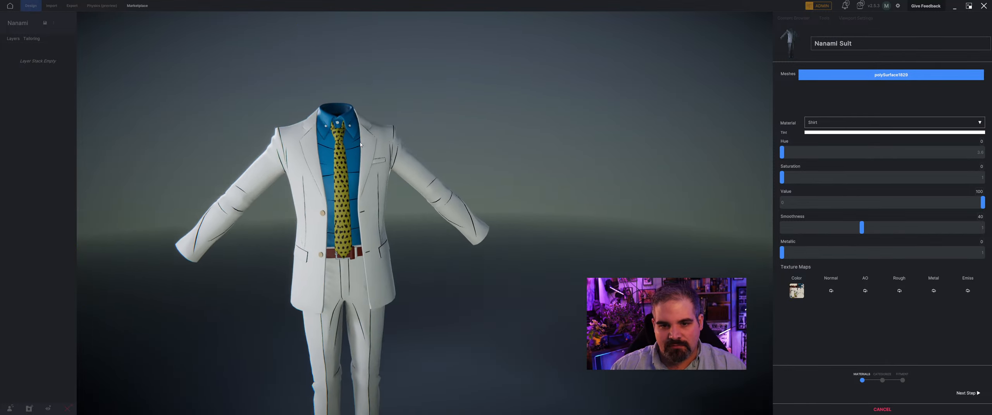
middle_drag(409, 196, 416, 198)
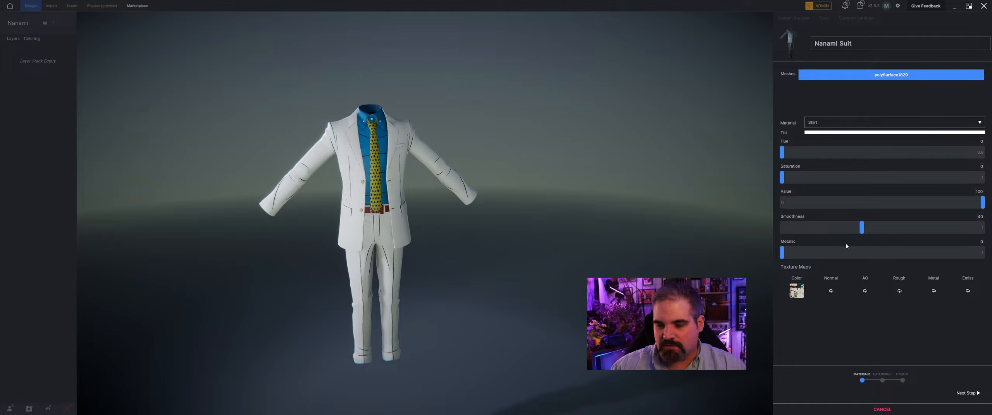
Step: Categorize the suit as a Full Body cloth item, leave Keep Source Dimensions off and proceed to the fitment stage
click(966, 394)
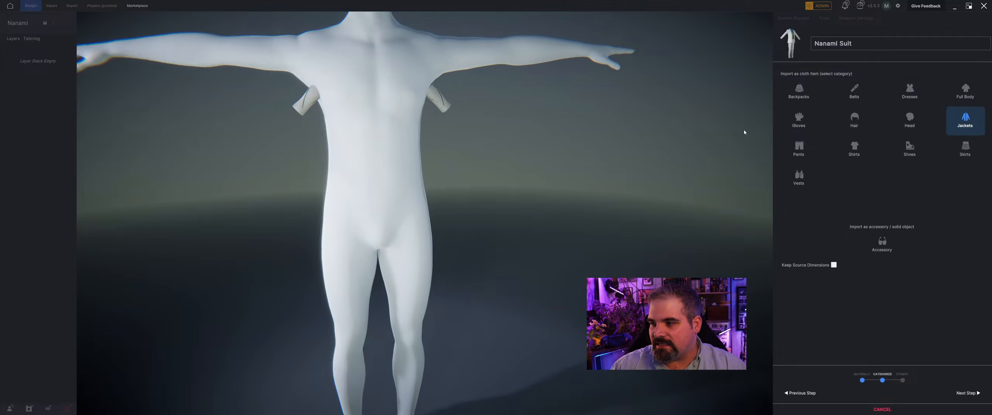
scroll(660, 143, down, 3)
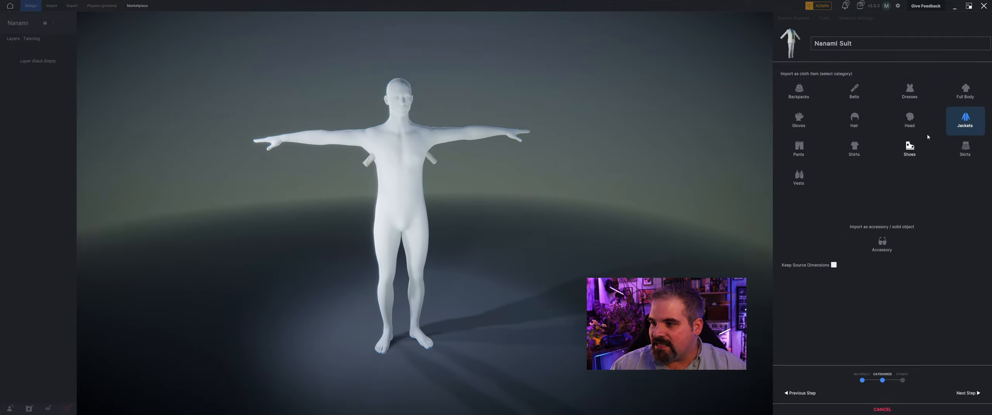
click(965, 92)
middle_drag(631, 153, 960, 275)
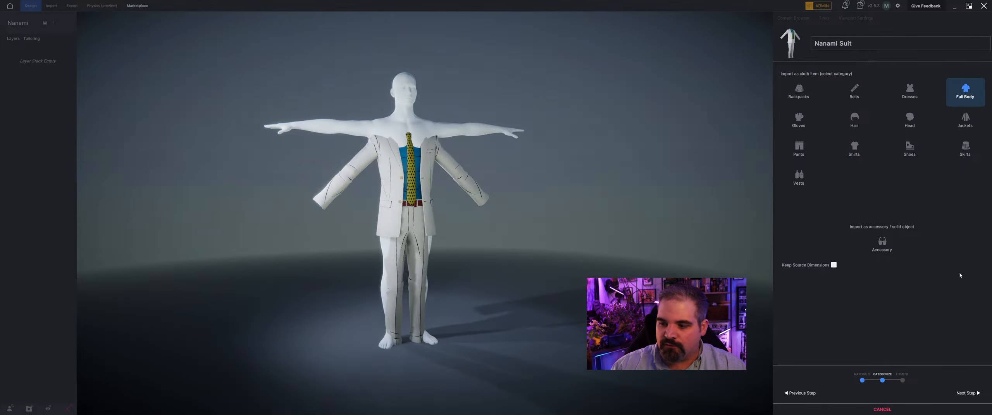
click(834, 266)
click(834, 266)
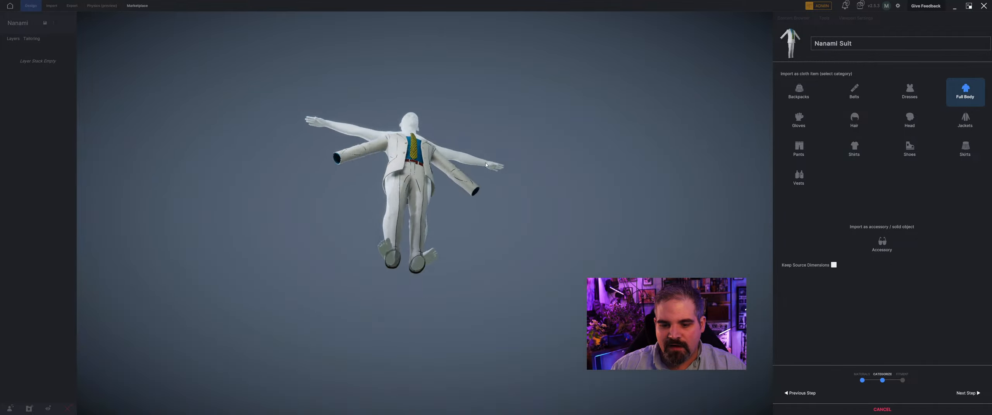
click(972, 396)
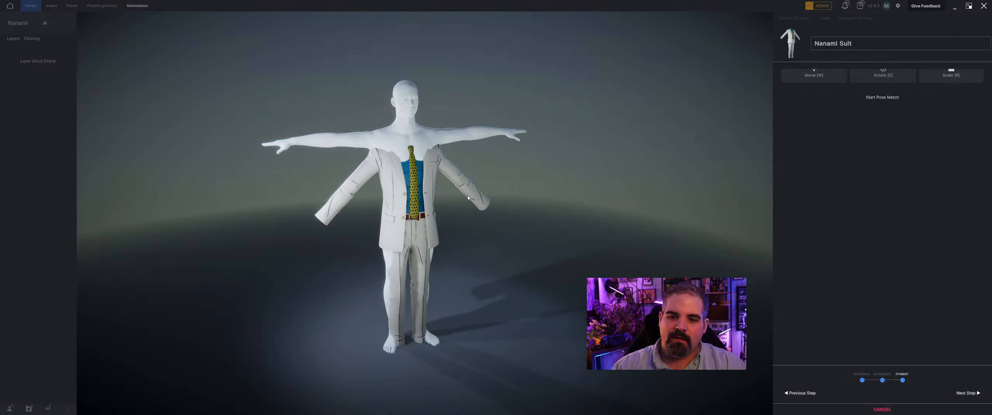
Step: Move the suit upward and adjust its depth to line it up with the mannequin's neck, torso and legs
key(w)
drag(411, 243, 411, 226)
right_drag(410, 227, 436, 226)
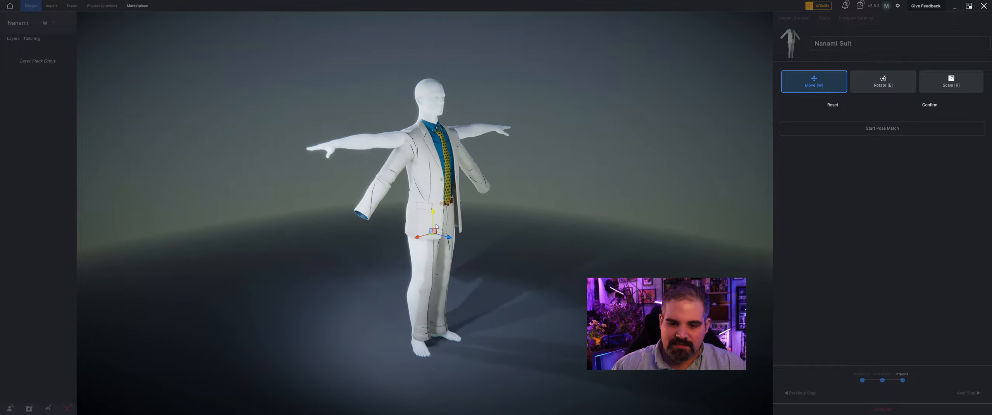
drag(447, 237, 442, 235)
right_drag(442, 235, 366, 250)
scroll(411, 222, up, 1)
scroll(407, 245, up, 3)
drag(387, 332, 386, 324)
key(w)
right_drag(385, 324, 431, 171)
Step: Check the suit's alignment from the collar down to the feet and confirm its placement
middle_drag(430, 127, 441, 214)
scroll(438, 175, up, 3)
right_drag(441, 215, 429, 196)
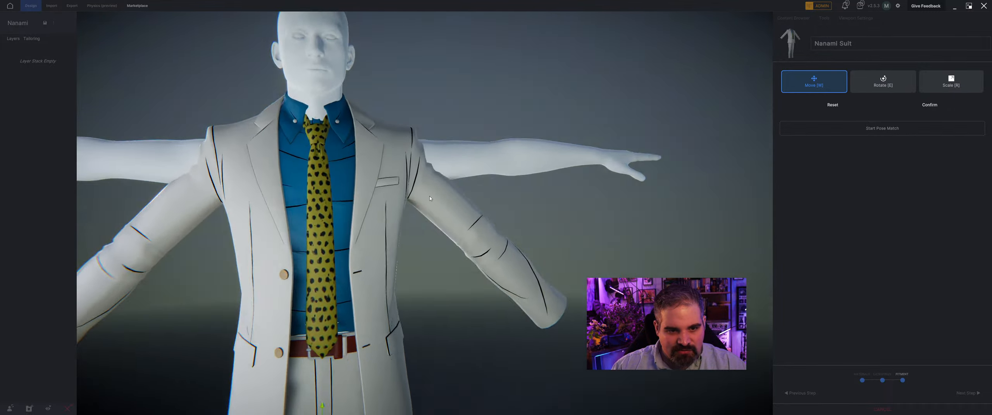
middle_drag(429, 256, 405, 155)
scroll(406, 155, down, 3)
scroll(412, 156, down, 3)
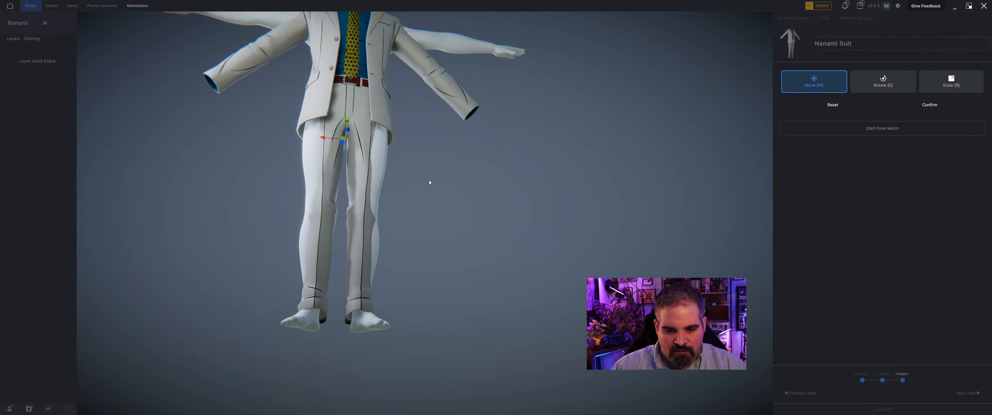
right_drag(429, 181, 415, 313)
scroll(301, 327, up, 1)
middle_drag(443, 274, 454, 213)
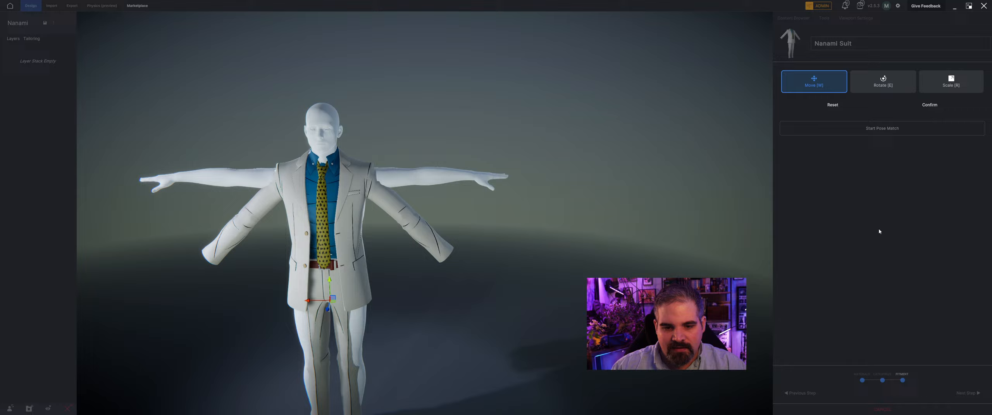
click(930, 106)
Step: Start pose matching with Mirror X on and adjust the mannequin's foot joints to suit the trouser cuffs
click(916, 116)
scroll(365, 179, up, 3)
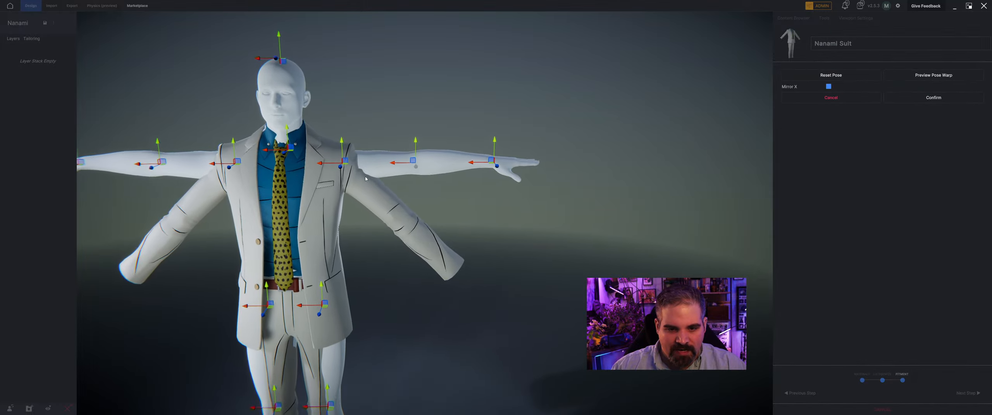
middle_drag(427, 245, 434, 141)
right_drag(434, 141, 436, 158)
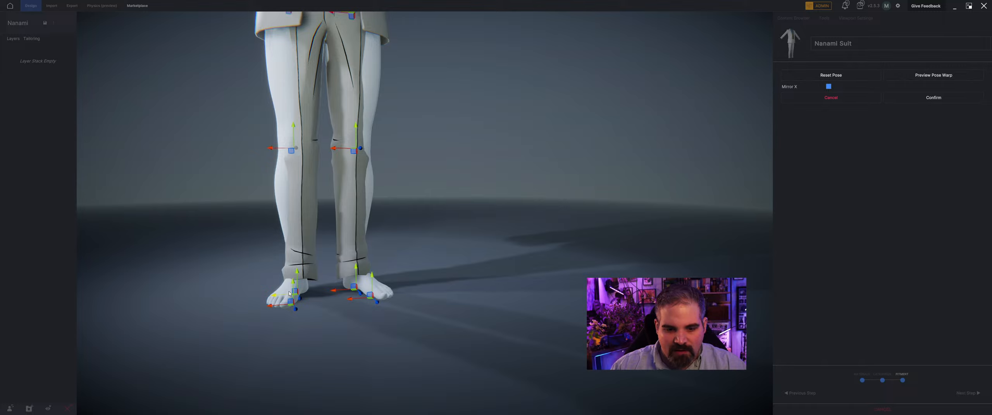
drag(289, 294, 281, 306)
right_drag(310, 310, 259, 294)
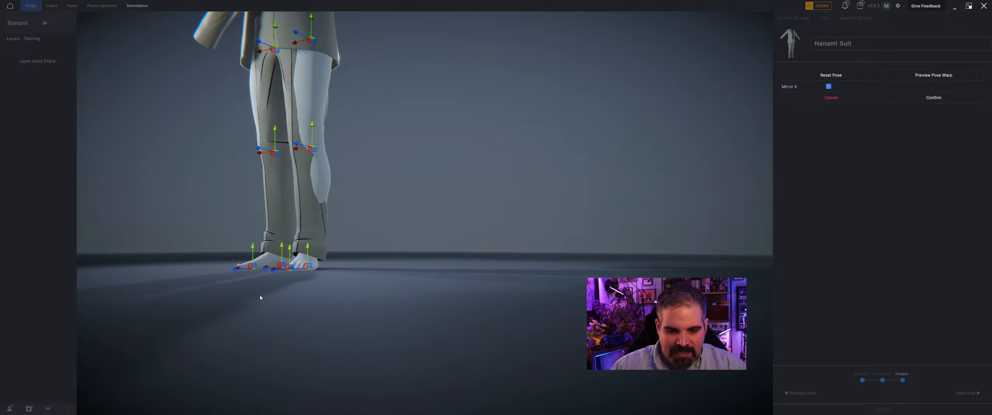
middle_drag(312, 194, 355, 273)
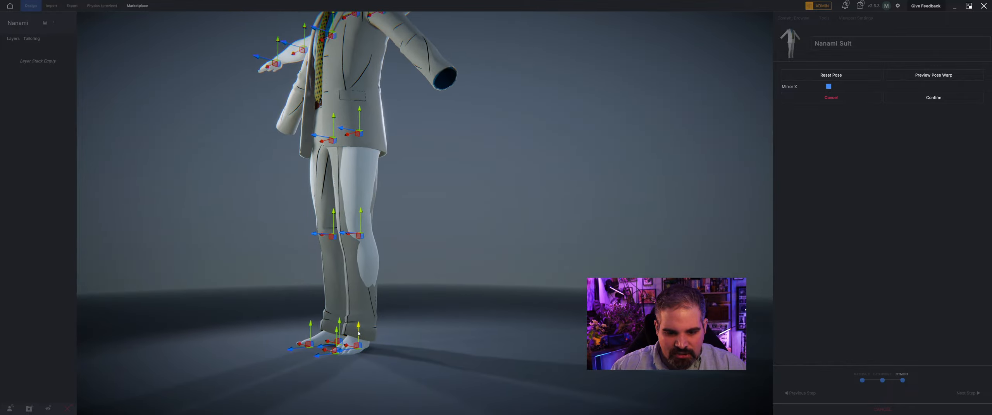
mouse_move(360, 333)
mouse_down()
mouse_move(359, 347)
mouse_move(358, 330)
mouse_up()
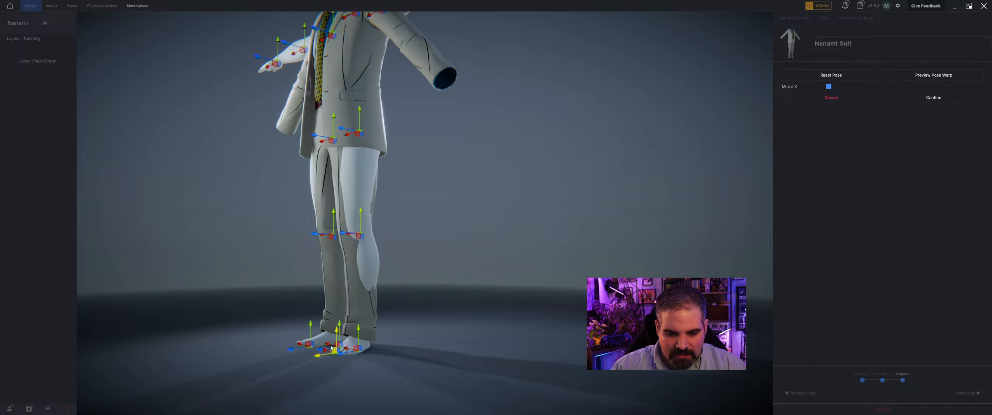
right_drag(330, 348, 285, 220)
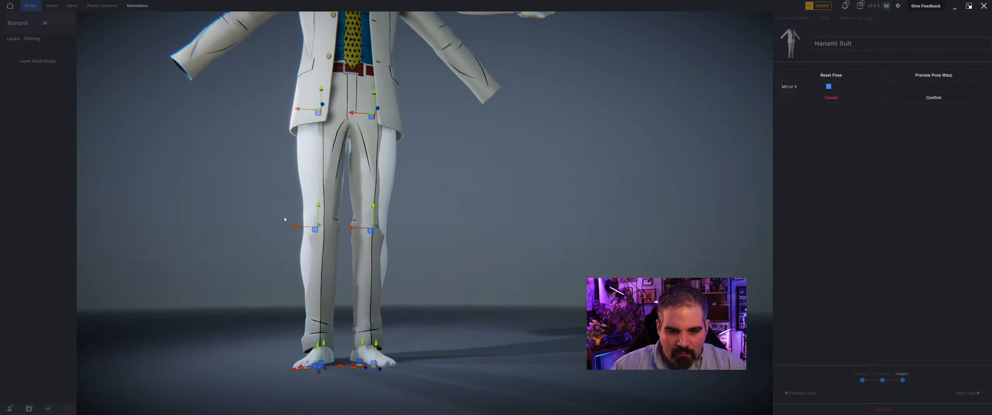
Step: Shift the mannequin's knee and hip joints inward to follow the trouser legs and preview the pose warp
drag(303, 231, 308, 229)
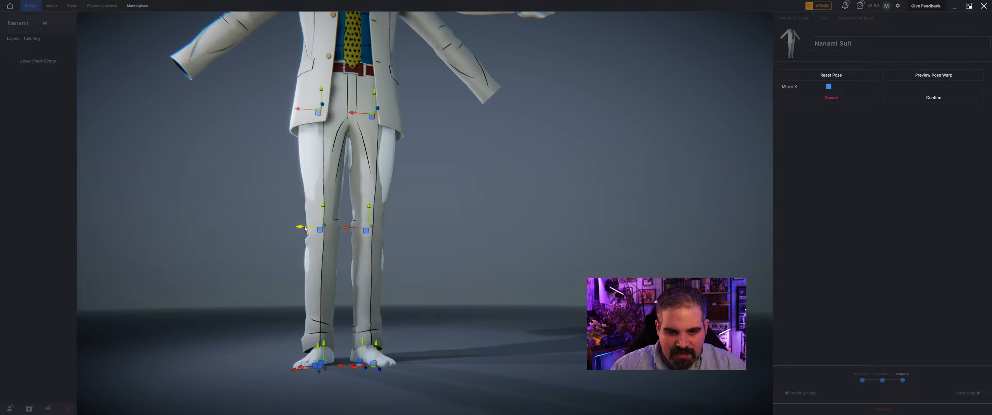
scroll(387, 196, down, 2)
scroll(387, 195, up, 5)
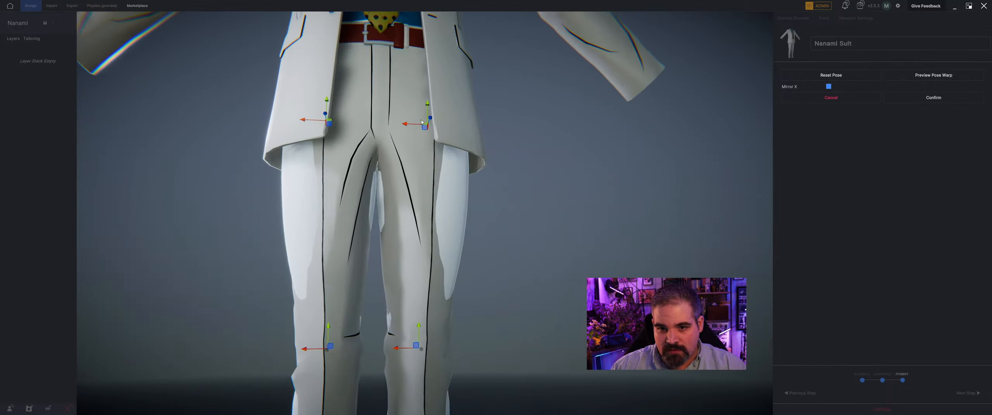
drag(413, 125, 405, 125)
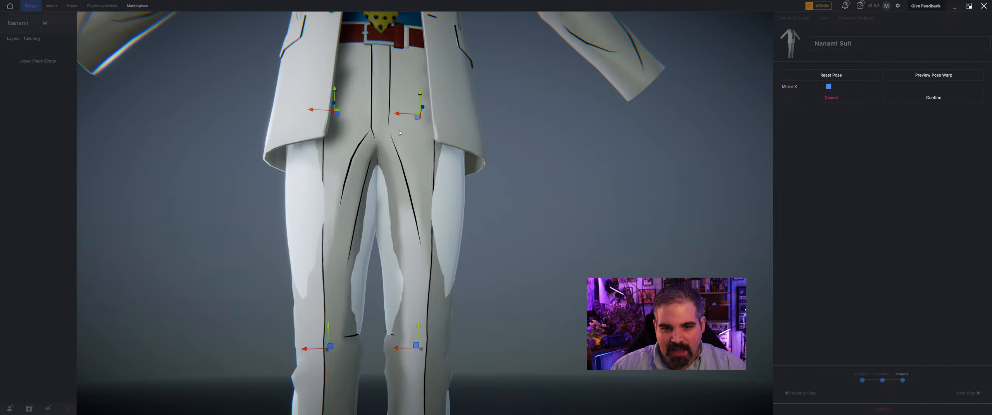
scroll(379, 282, down, 3)
drag(348, 289, 348, 286)
scroll(395, 289, down, 5)
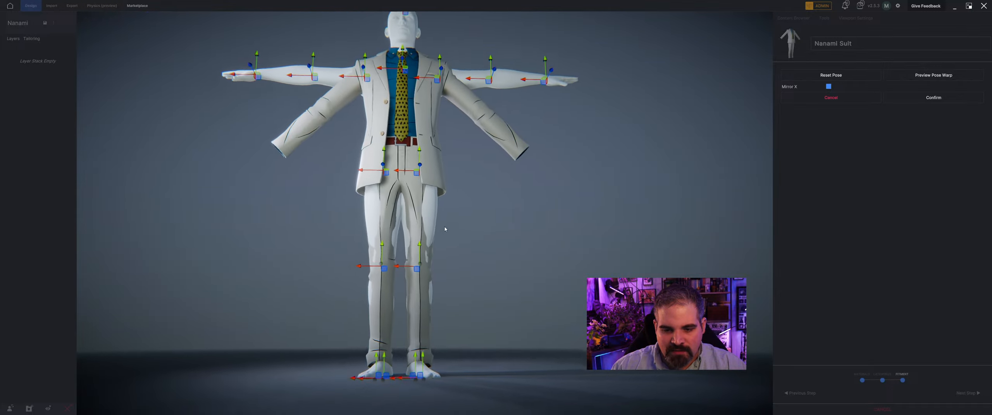
click(974, 79)
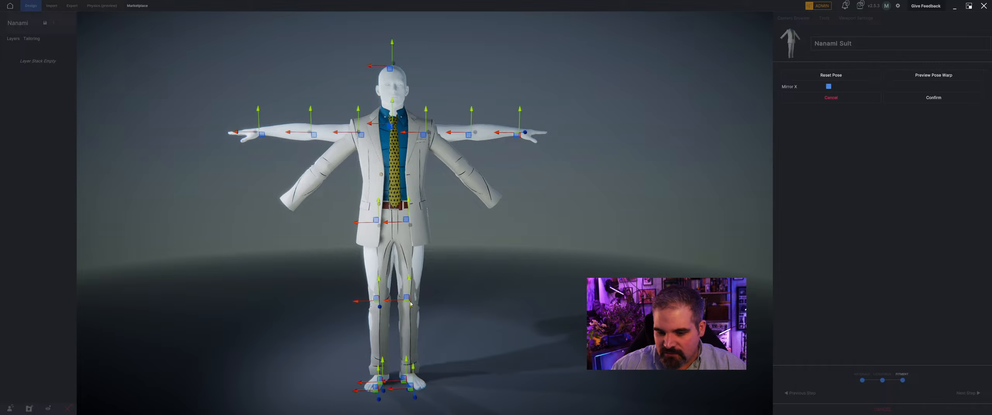
Step: Fine-tune the mannequin's foot joints, check the legs from the side and preview the pose warp again
scroll(462, 277, up, 5)
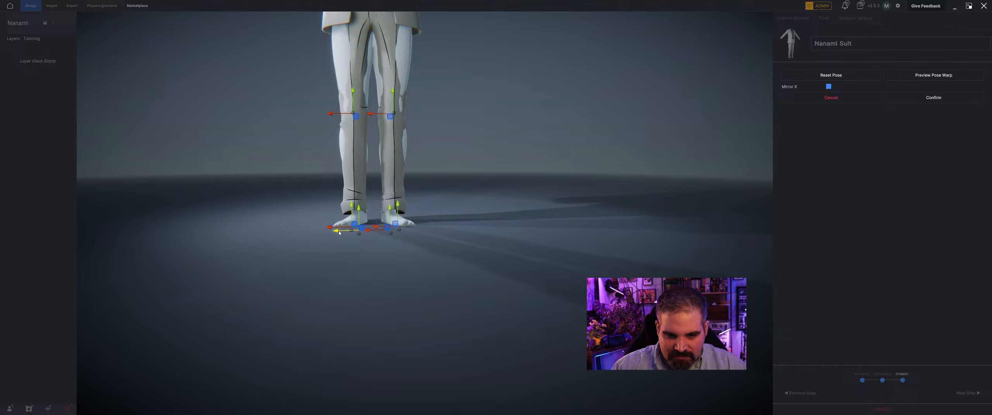
drag(338, 232, 336, 233)
middle_drag(365, 226, 518, 199)
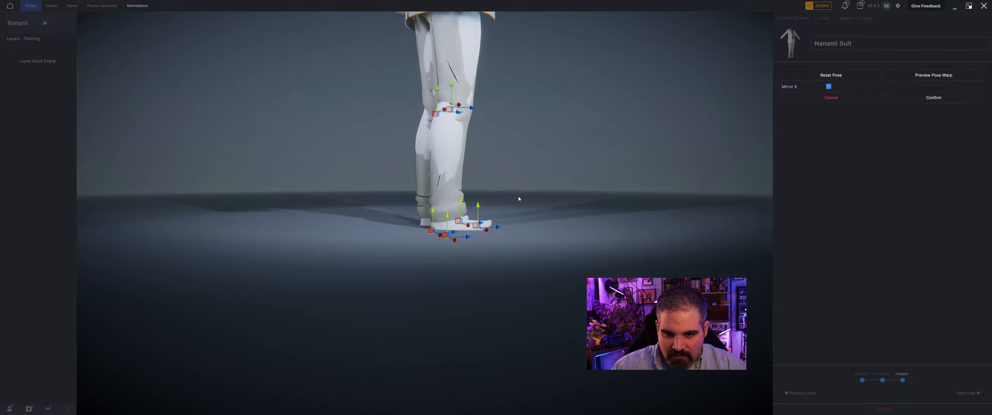
click(929, 98)
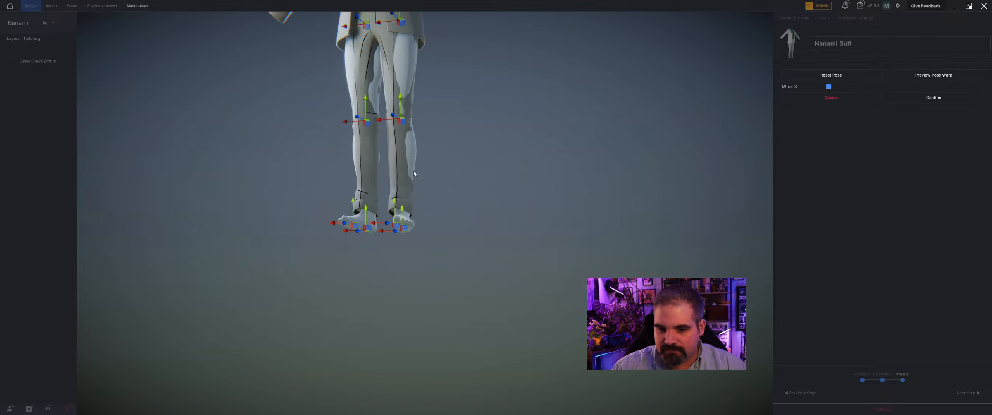
middle_drag(361, 227, 335, 223)
scroll(334, 223, up, 2)
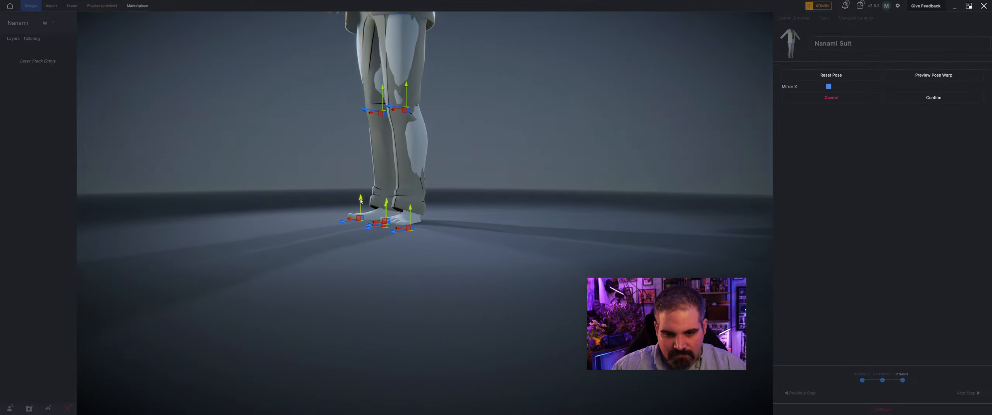
click(925, 78)
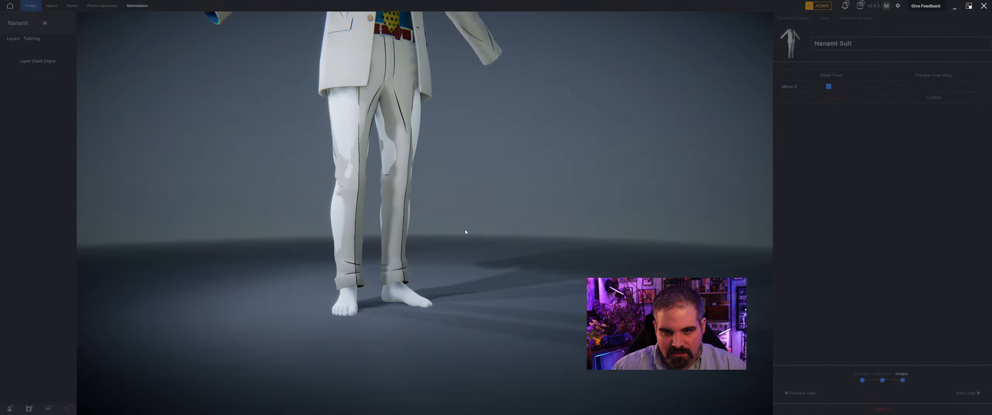
Step: Lower the mannequin's elbow and wrist joints to follow the angle of the suit's sleeves
middle_drag(457, 212, 239, 116)
scroll(378, 179, up, 3)
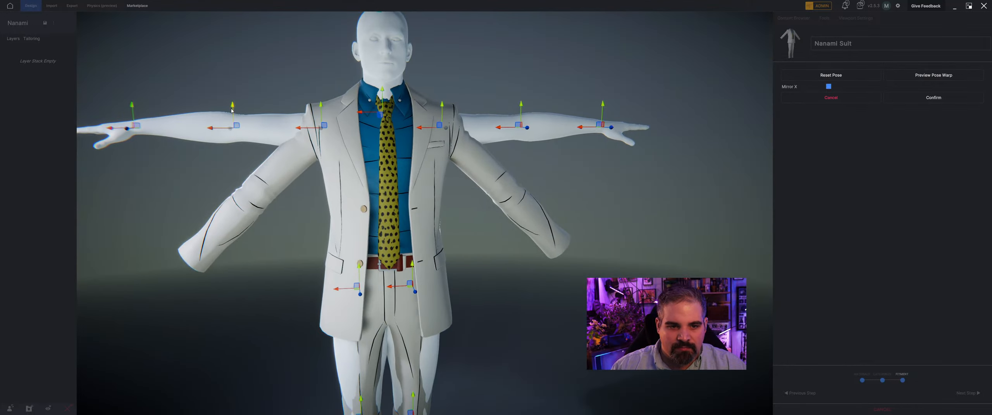
drag(232, 111, 234, 189)
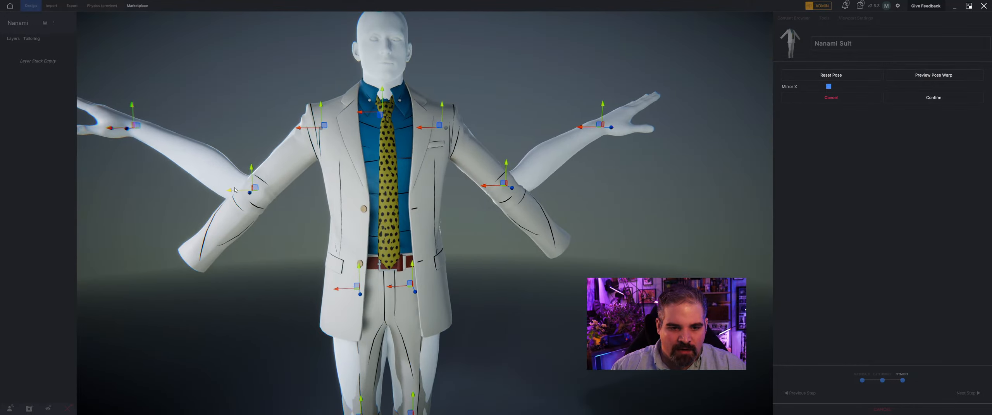
scroll(194, 182, down, 3)
middle_drag(195, 180, 264, 149)
drag(291, 84, 302, 190)
Step: Refine the wrist joints from the side and front so the forearms run inside the sleeves and the hands exit the cuffs
right_drag(302, 191, 339, 212)
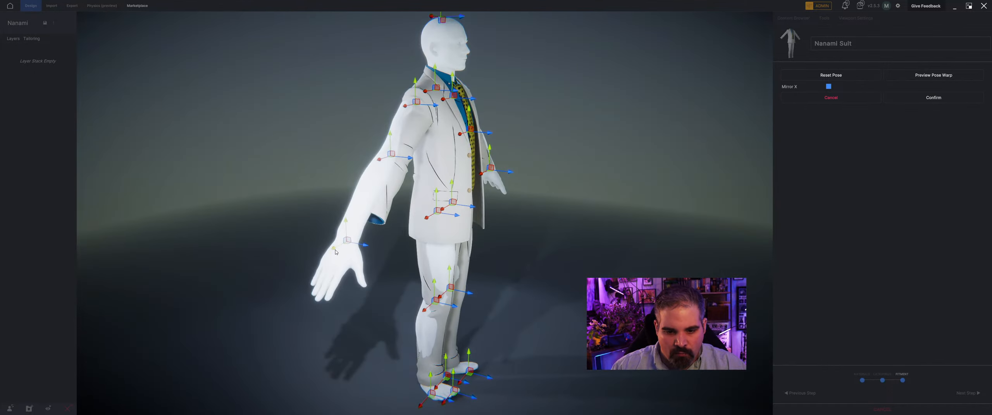
drag(335, 253, 373, 213)
right_drag(370, 207, 314, 196)
drag(314, 195, 310, 190)
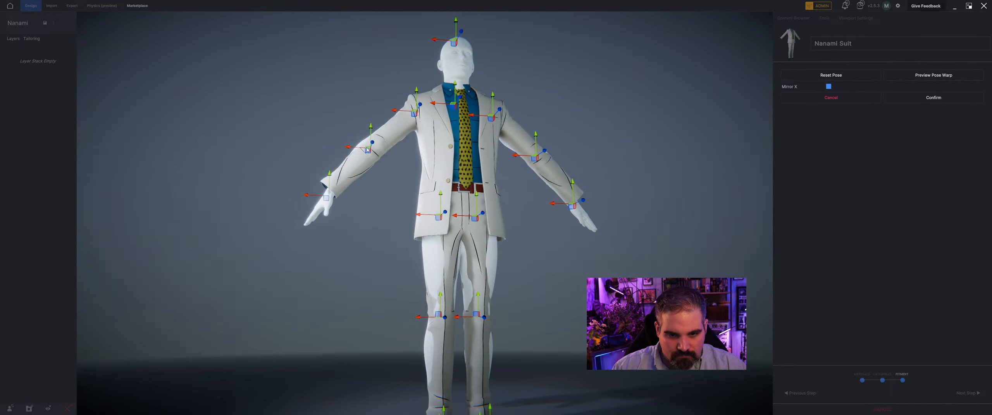
Step: Lower the mannequin's elbow joints slightly and shift them forward, checking from the side and above that the arms follow the sleeves
drag(370, 128, 371, 135)
right_drag(371, 141, 430, 217)
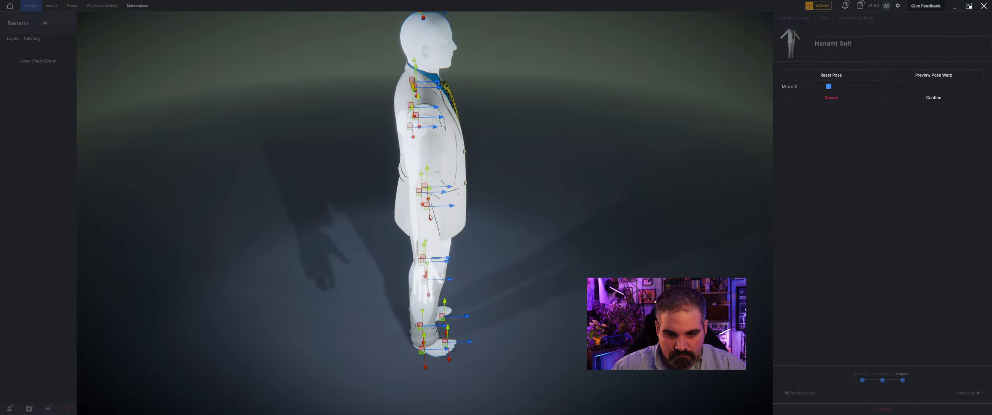
right_drag(447, 187, 407, 237)
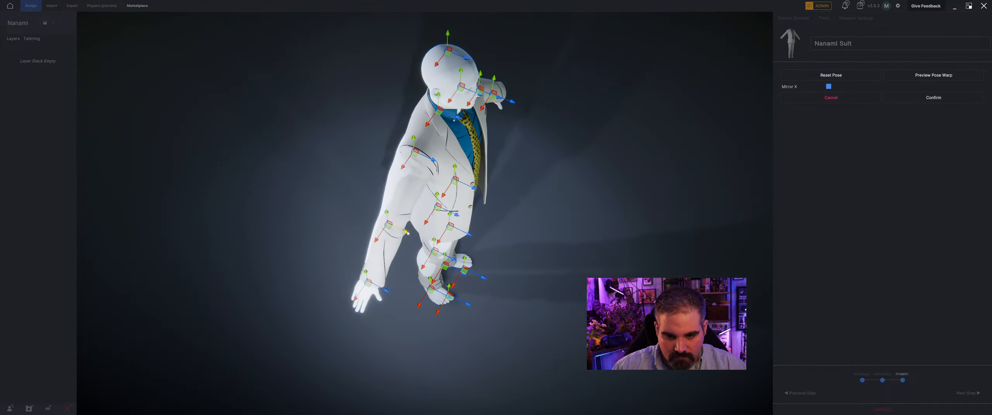
drag(406, 233, 414, 235)
right_drag(414, 235, 332, 205)
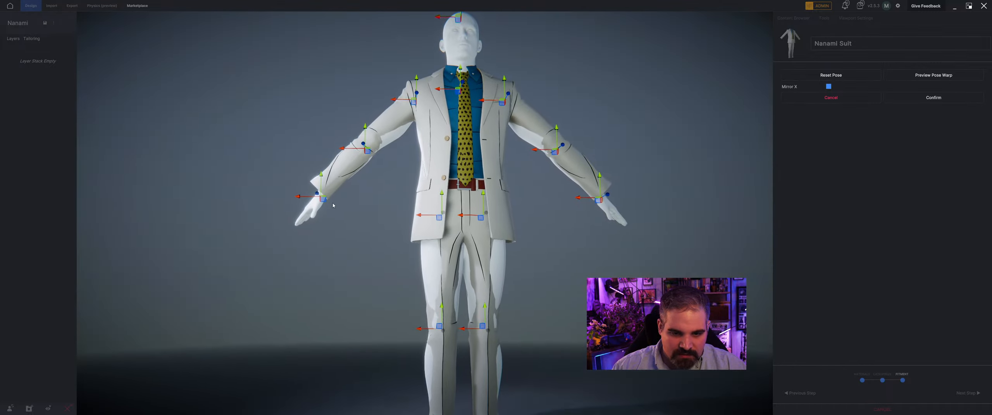
middle_drag(333, 206, 376, 239)
scroll(376, 238, up, 3)
drag(392, 284, 366, 295)
scroll(411, 209, down, 3)
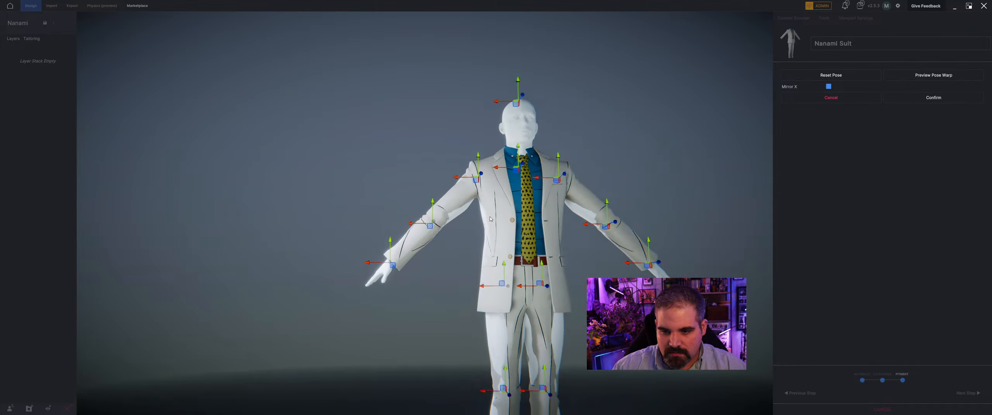
Step: Shift the mannequin's shoulder joints sideways to line up with the jacket shoulders, previewing the pose warp after each adjustment
right_drag(454, 178, 504, 222)
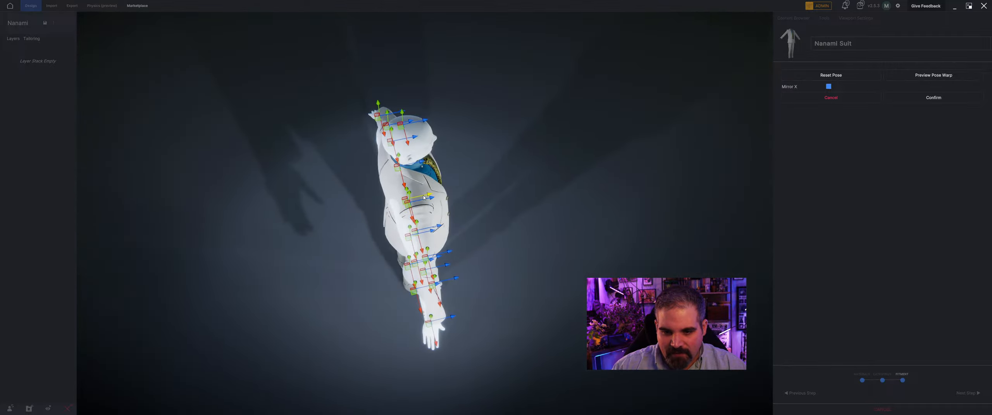
right_drag(424, 197, 372, 149)
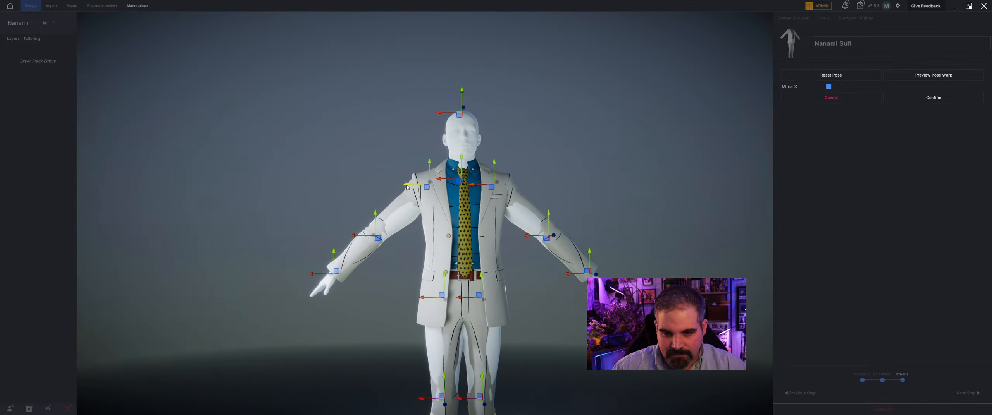
right_drag(407, 188, 428, 175)
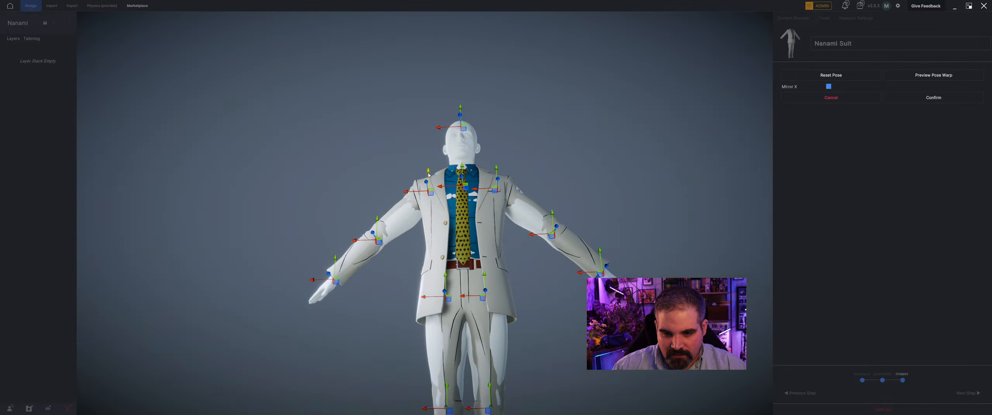
click(920, 76)
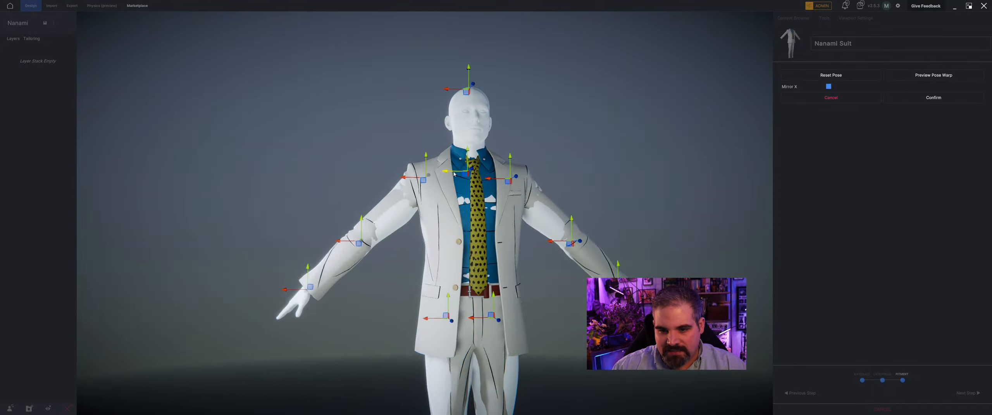
drag(413, 180, 409, 180)
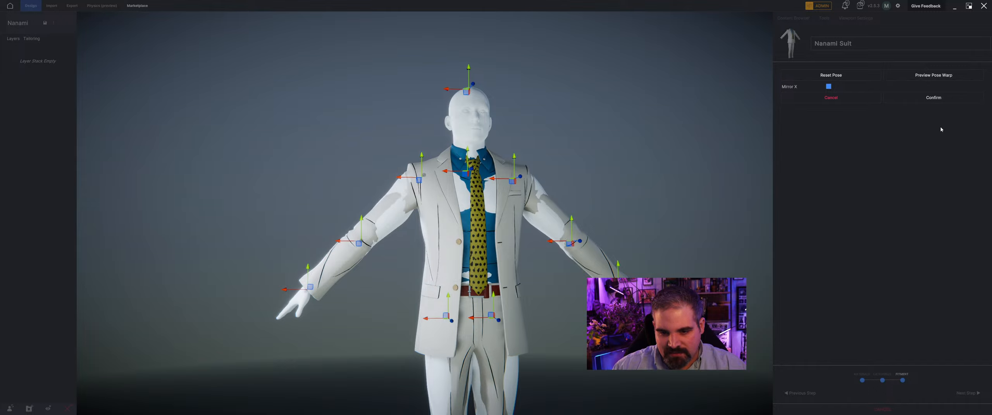
click(952, 77)
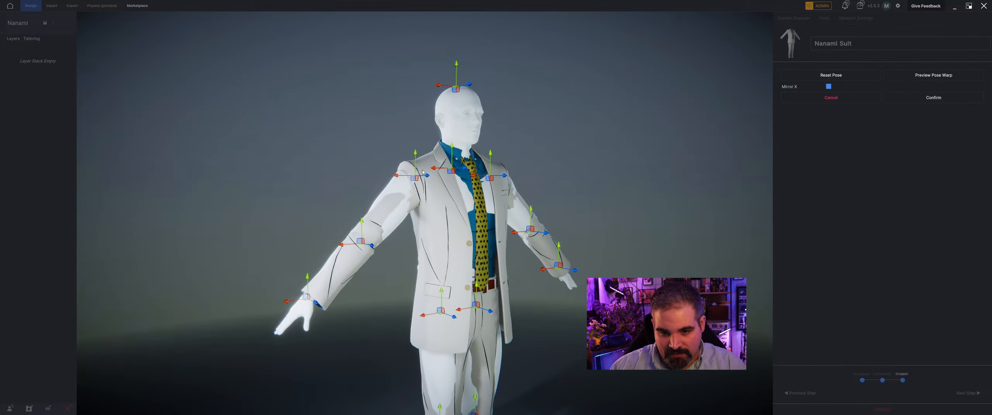
Step: Raise the shoulder joints, preview the pose warp, lower them again and preview the warp once more
drag(417, 161, 416, 156)
middle_drag(417, 162, 486, 174)
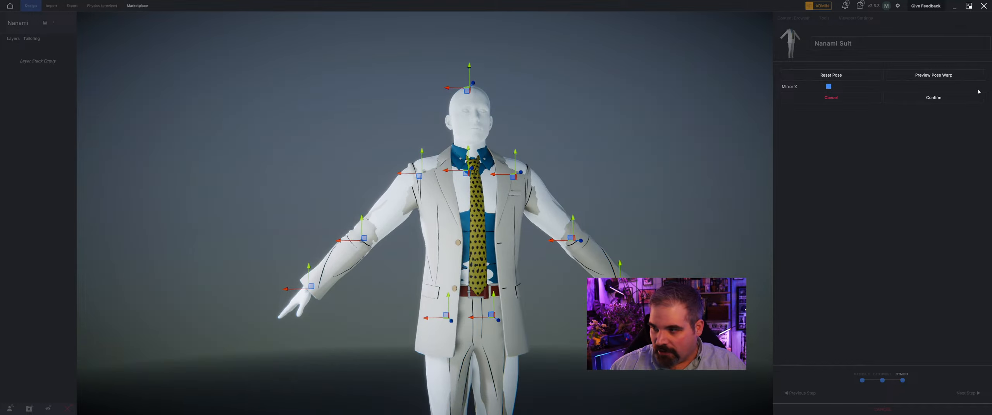
click(962, 78)
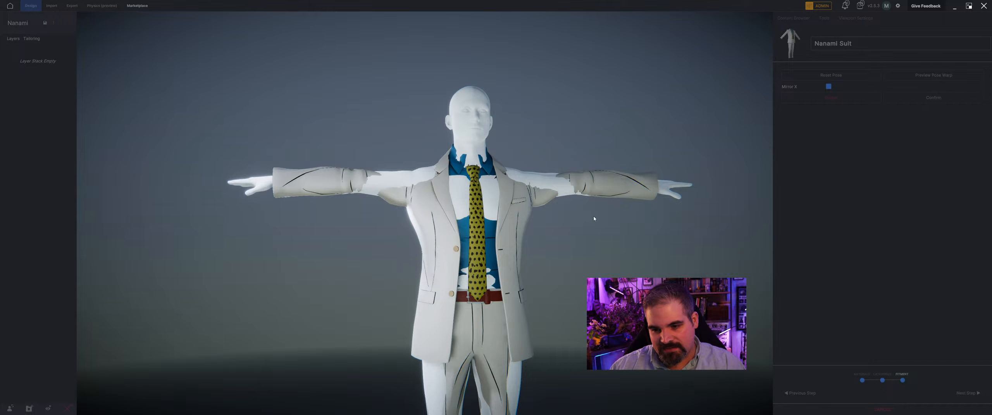
drag(425, 156, 425, 163)
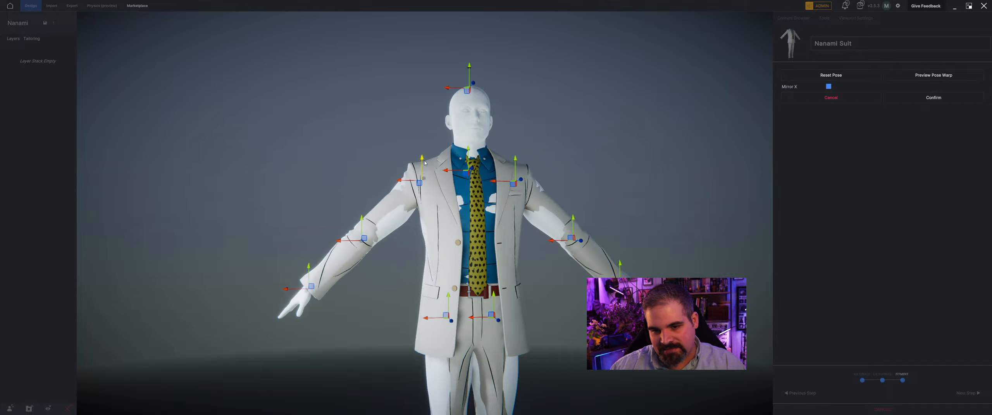
click(933, 75)
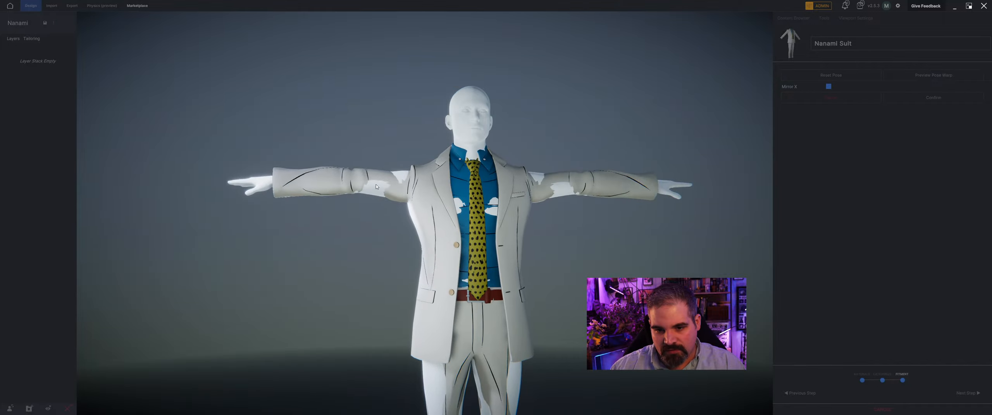
Step: Raise the shoulder joints again, nudge them slightly outward and preview the pose warp
drag(423, 156, 458, 151)
click(964, 79)
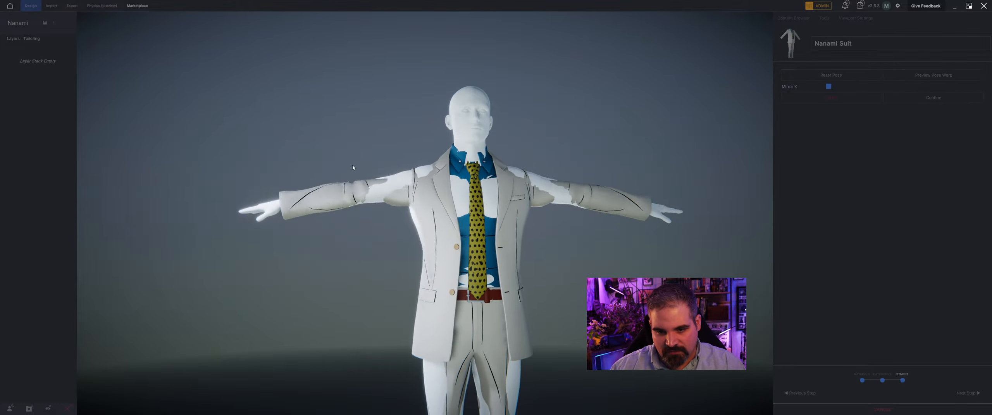
drag(548, 151, 521, 148)
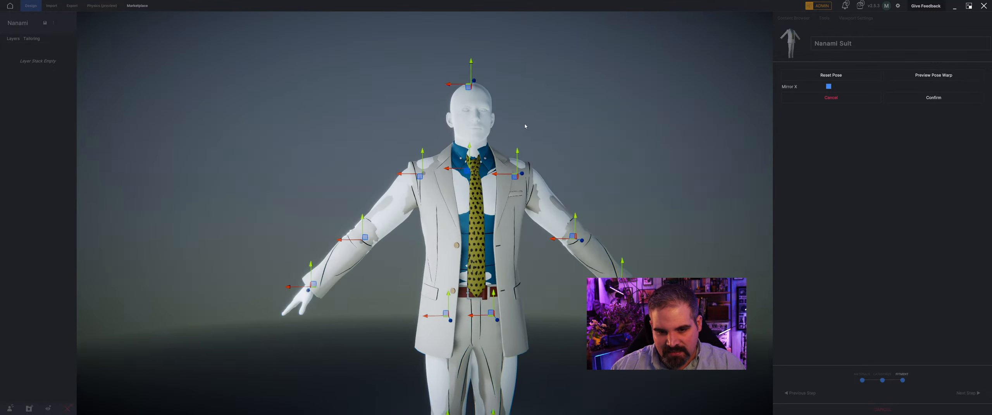
drag(469, 226, 429, 204)
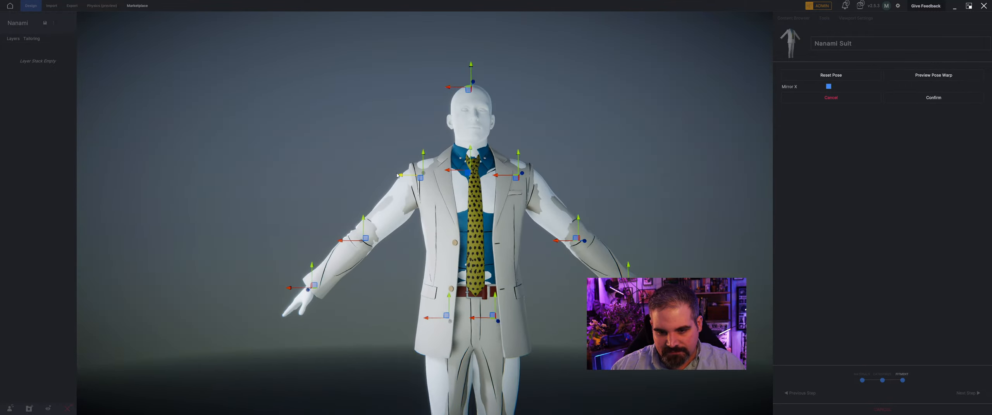
drag(398, 175, 397, 174)
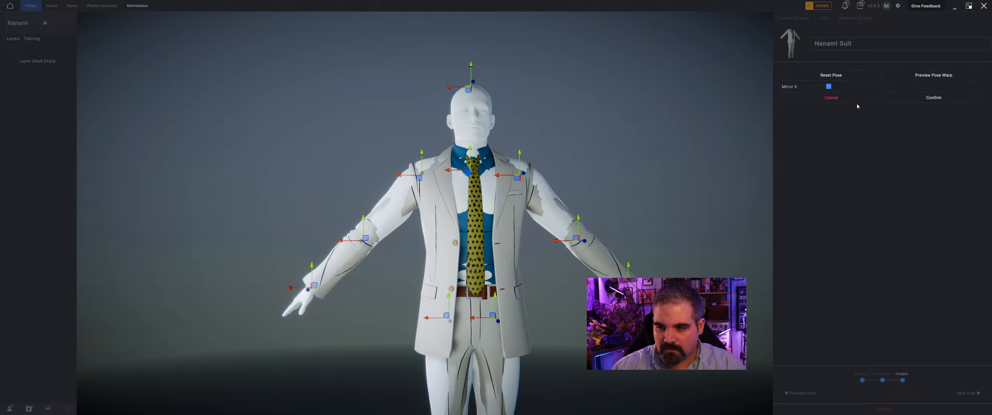
click(934, 75)
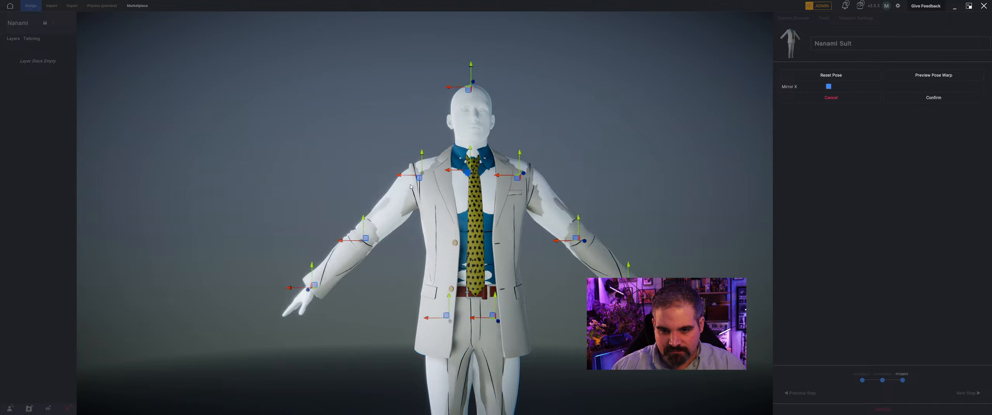
Step: Move the shoulder joints slightly inward, raise the elbow joints a little and preview the pose warp
drag(409, 180, 426, 178)
drag(365, 226, 364, 222)
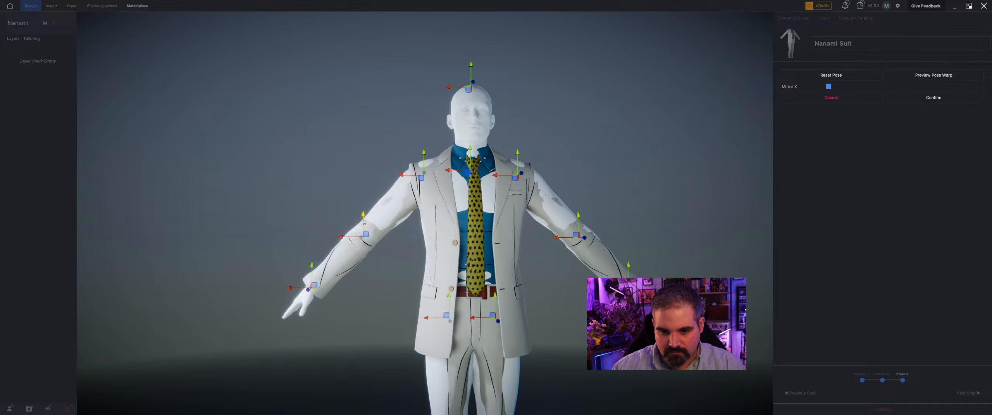
click(945, 75)
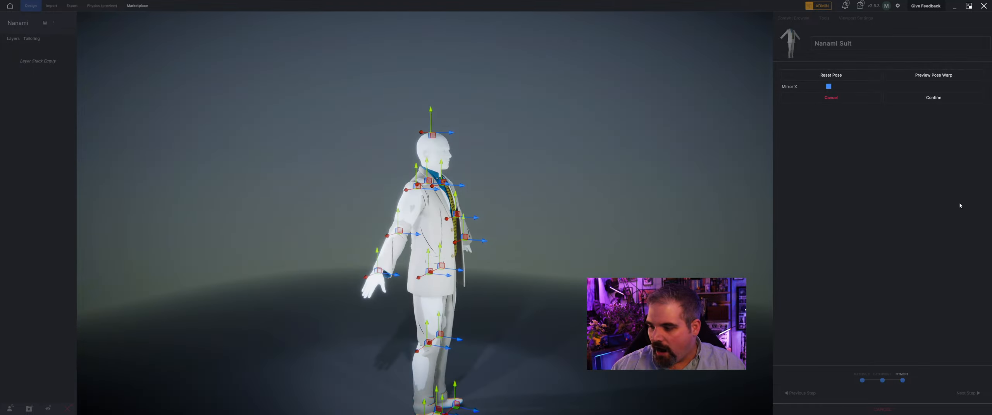
Step: Confirm the pose match, complete the suit's fitment and inspect the fitted suit from front and back for skin poking through
click(934, 98)
click(964, 394)
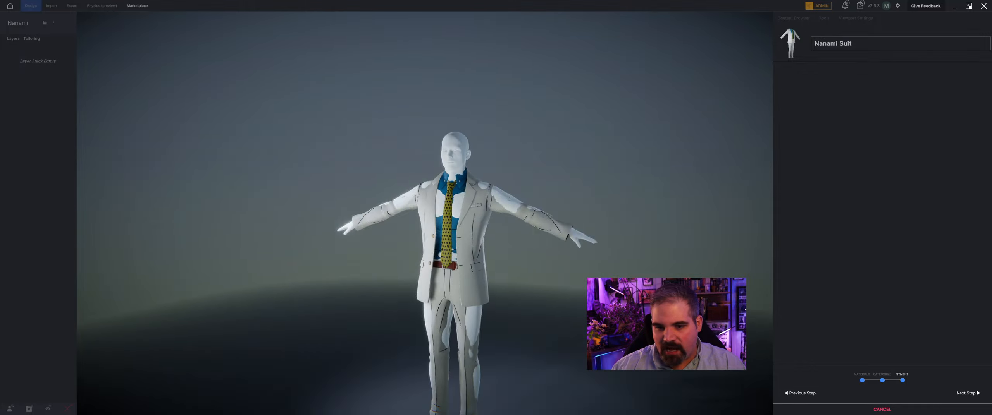
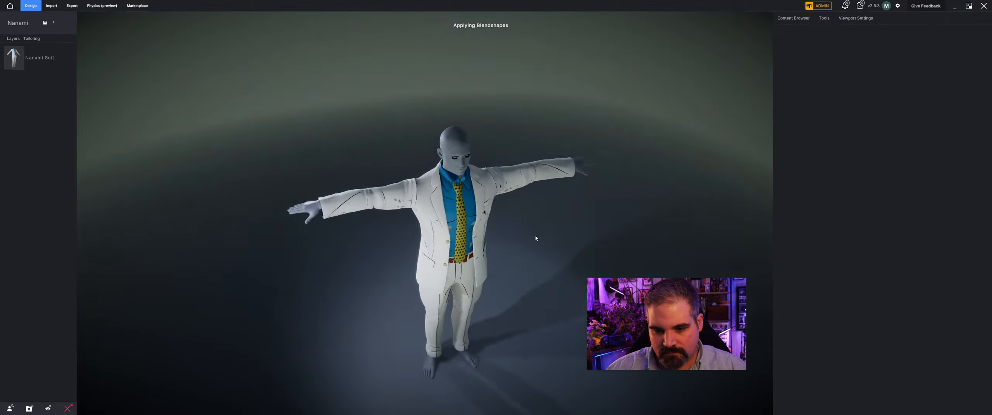
scroll(544, 259, up, 5)
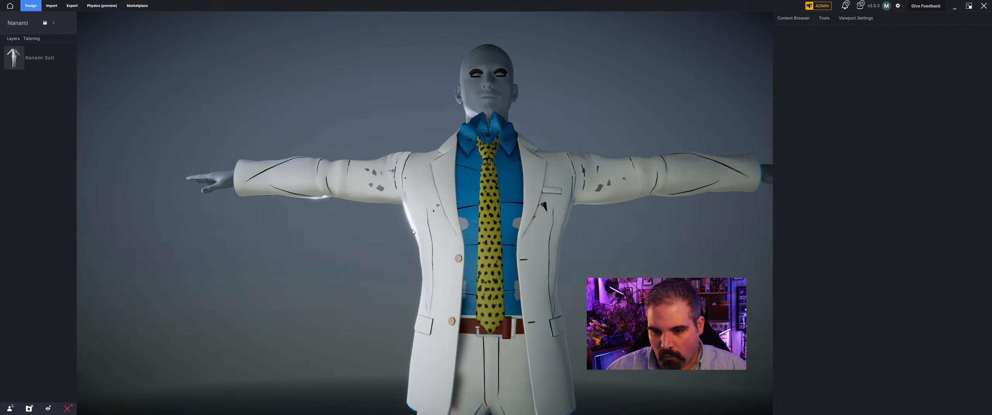
drag(445, 217, 614, 224)
scroll(442, 189, down, 5)
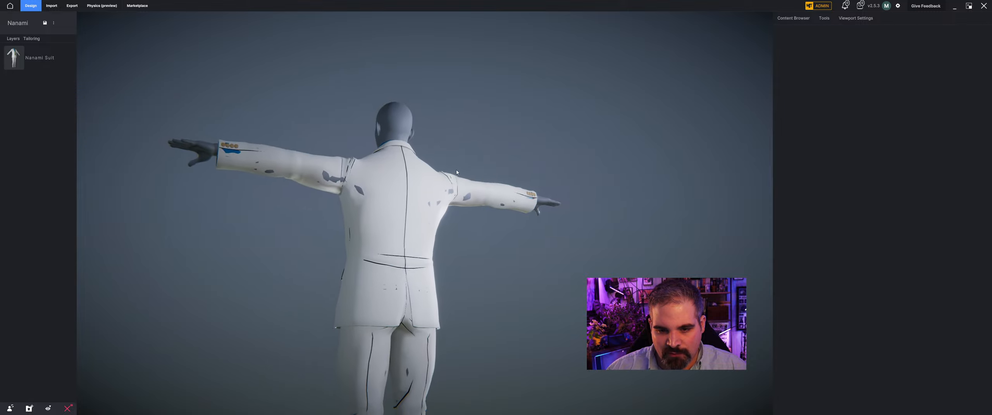
drag(442, 189, 268, 213)
scroll(559, 198, up, 2)
drag(558, 198, 593, 248)
Step: Select the Nanami Suit, increase its layering thickness and check the sleeves and chest up close
click(492, 238)
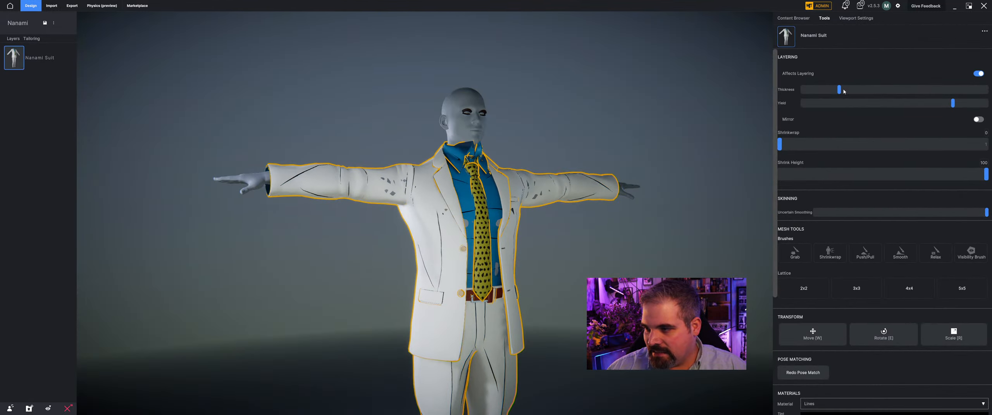
drag(843, 90, 871, 89)
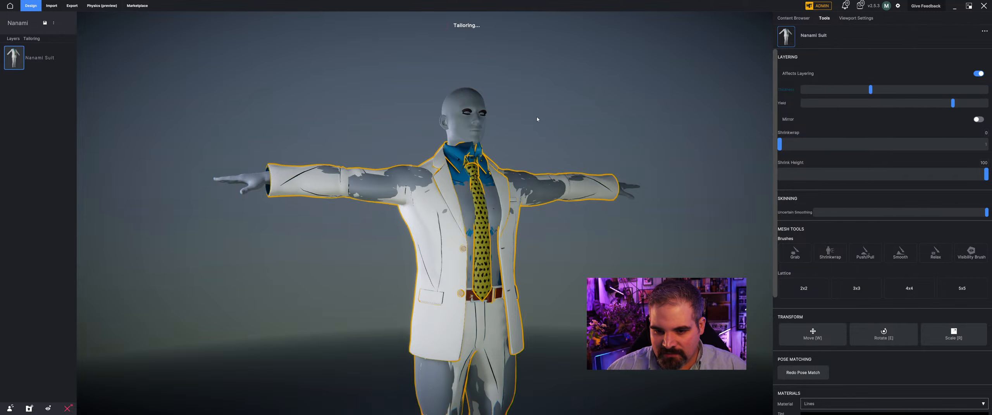
drag(530, 118, 554, 139)
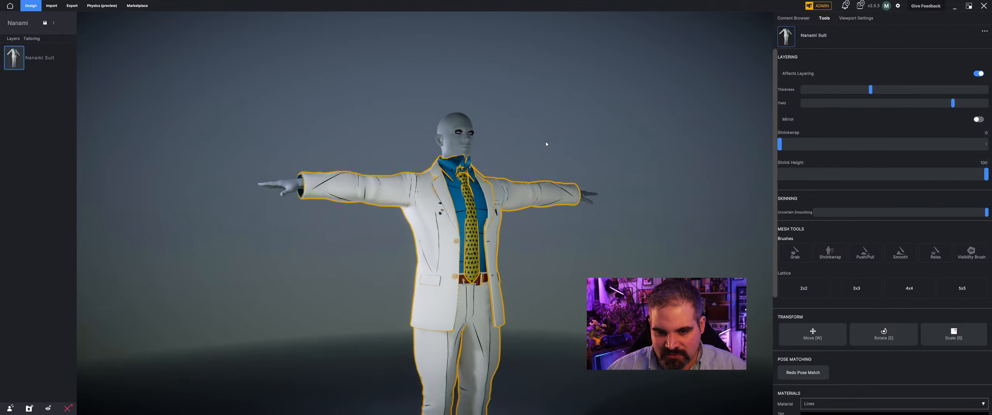
scroll(533, 179, up, 5)
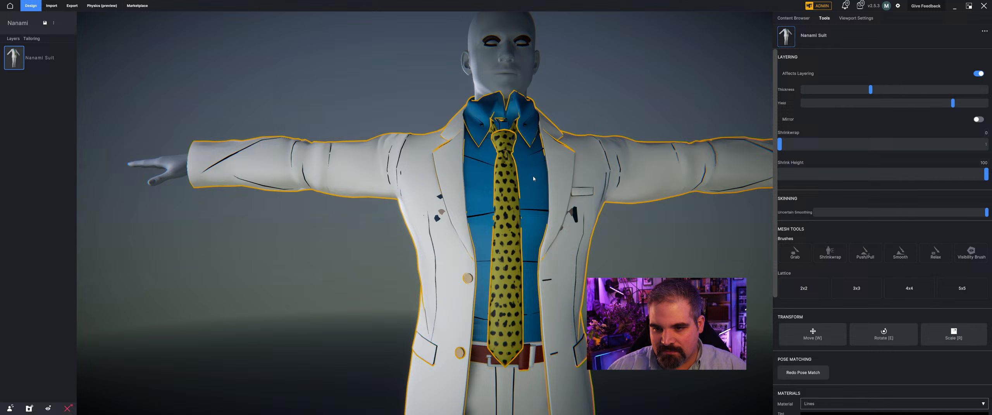
drag(533, 178, 530, 146)
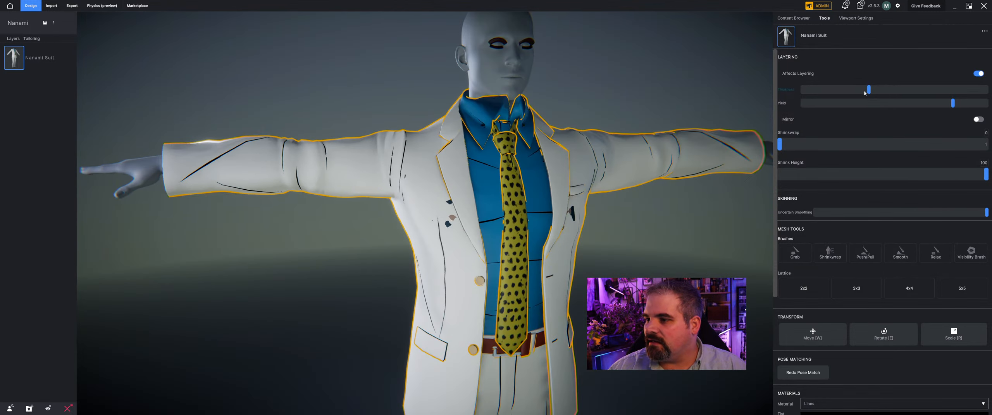
Step: Reduce the suit's thickness slightly, raise its yield to the maximum and check the jacket and shirt layers
click(865, 94)
drag(953, 103, 990, 103)
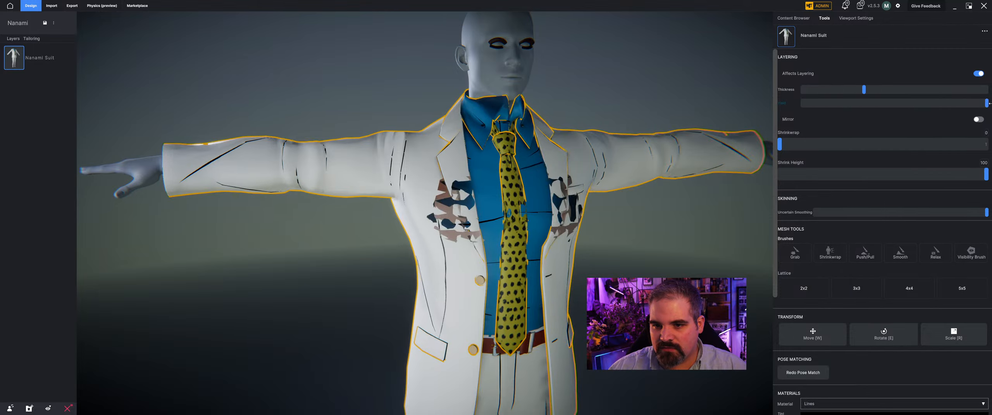
drag(550, 102, 565, 91)
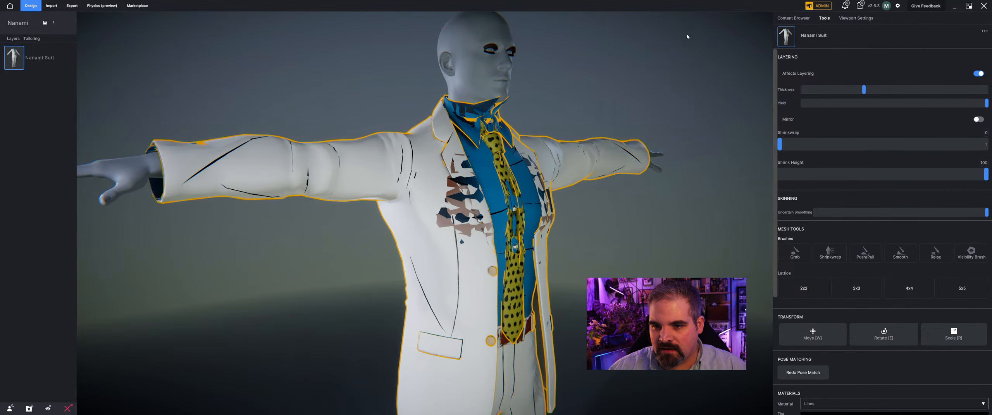
drag(687, 37, 627, 137)
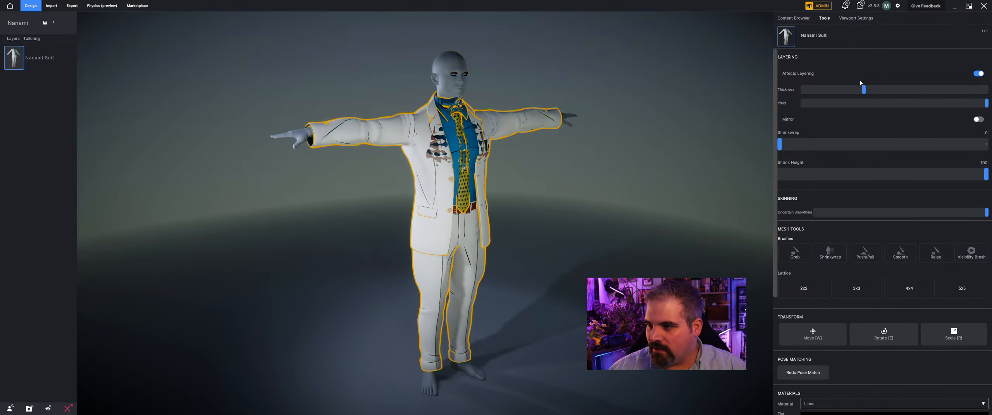
Step: Lower the suit's thickness a little further and check the fit from behind and at the front
mouse_move(854, 91)
mouse_down()
mouse_move(823, 90)
mouse_move(853, 91)
mouse_up()
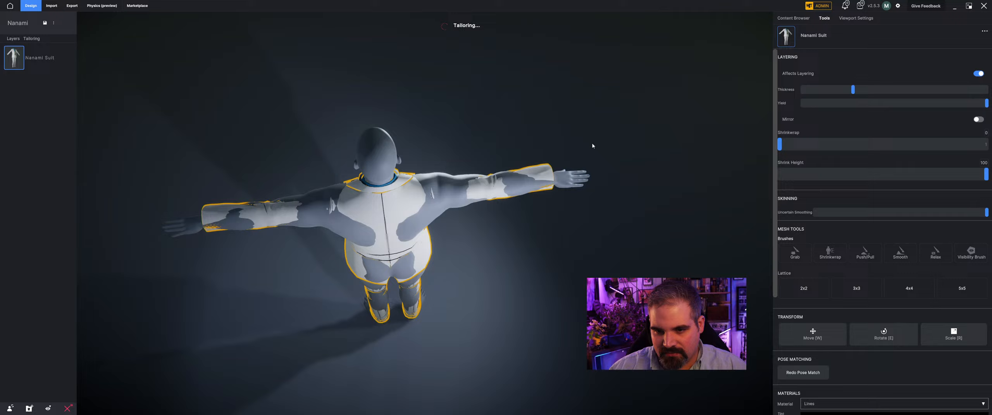
scroll(427, 163, up, 3)
drag(384, 155, 518, 233)
scroll(558, 225, up, 2)
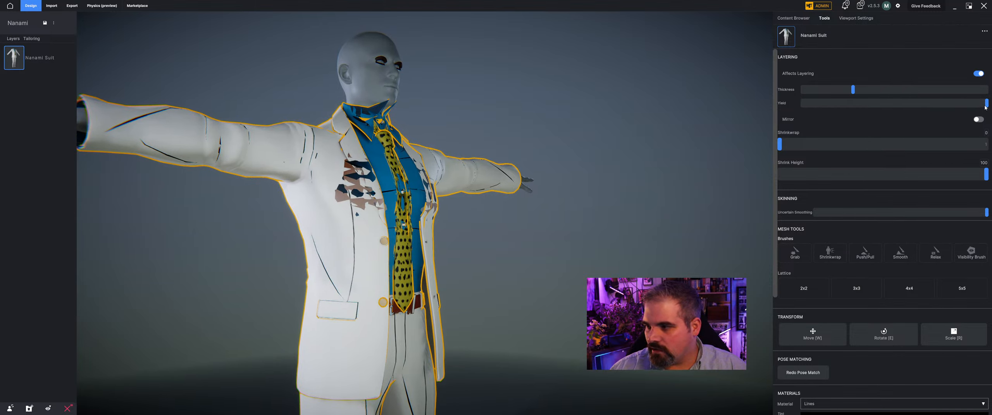
Step: Lower the Nanami Suit's yield to about a fifth of its range and check the jacket, trousers and sleeves for clipping
drag(986, 104, 839, 103)
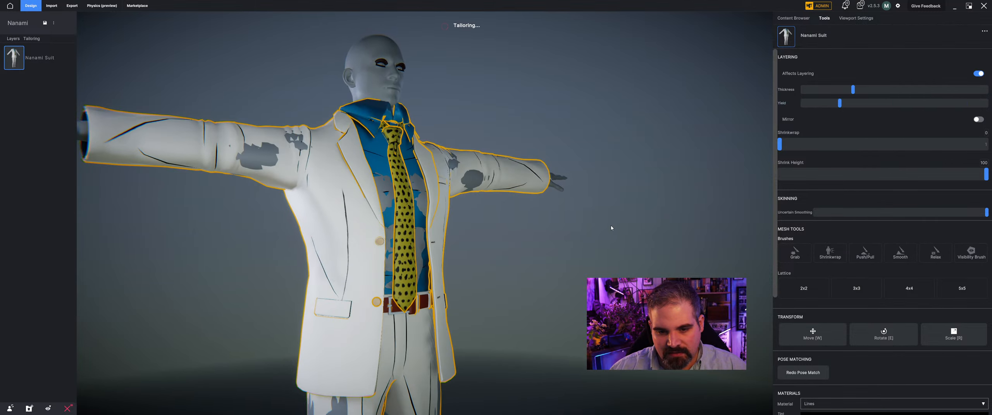
drag(613, 235, 595, 240)
middle_drag(595, 241, 557, 153)
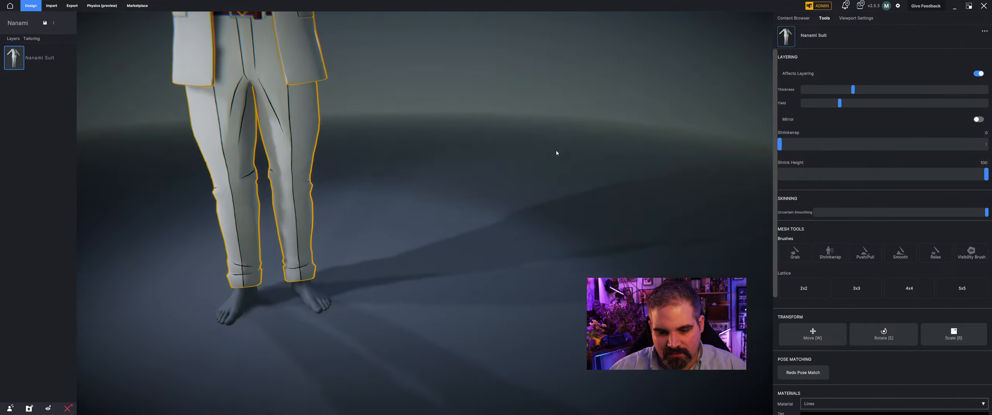
drag(557, 153, 613, 131)
scroll(483, 161, down, 3)
middle_drag(483, 161, 536, 232)
drag(536, 233, 506, 267)
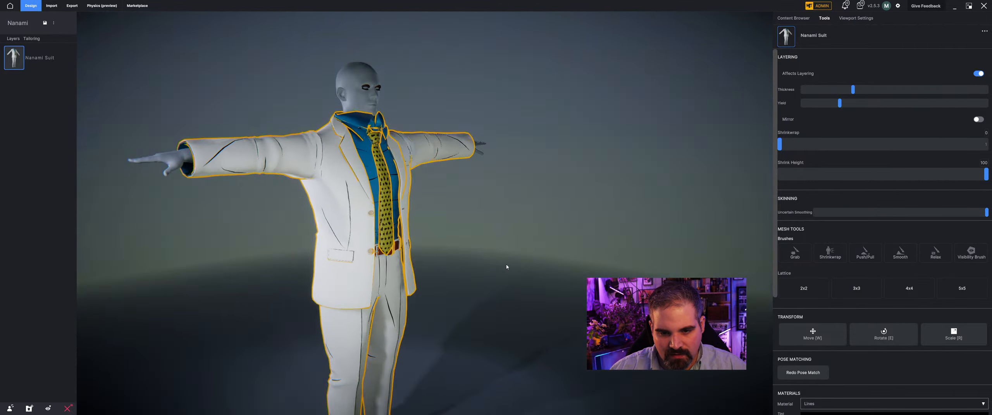
Step: Redo the suit's pose match with the neck joint raised slightly, confirm it and check the collar and jacket fit
scroll(823, 342, down, 4)
click(803, 200)
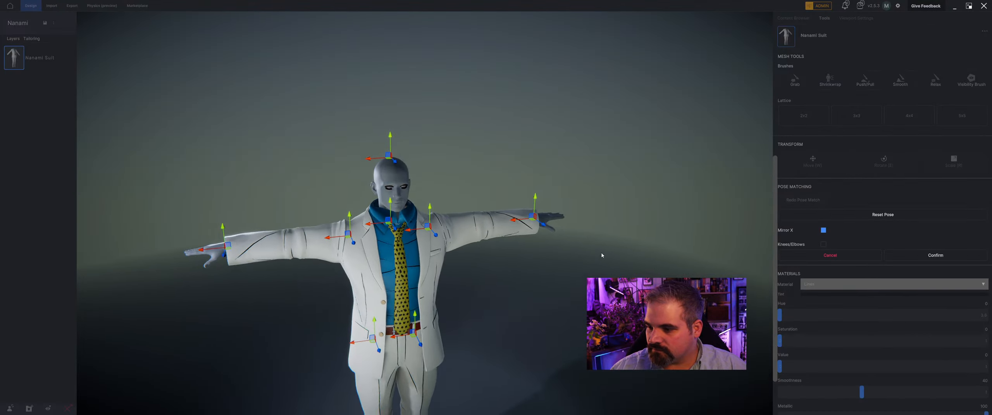
scroll(389, 198, up, 5)
scroll(388, 198, up, 3)
right_drag(388, 198, 376, 218)
scroll(374, 218, down, 3)
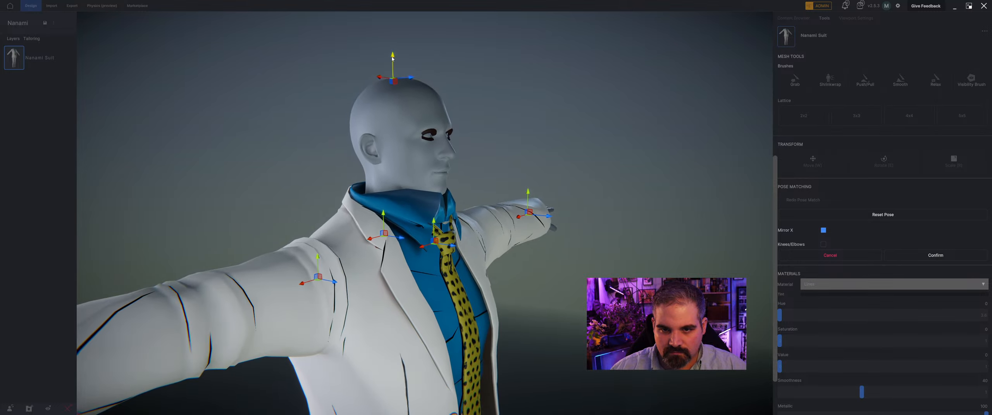
drag(382, 218, 382, 200)
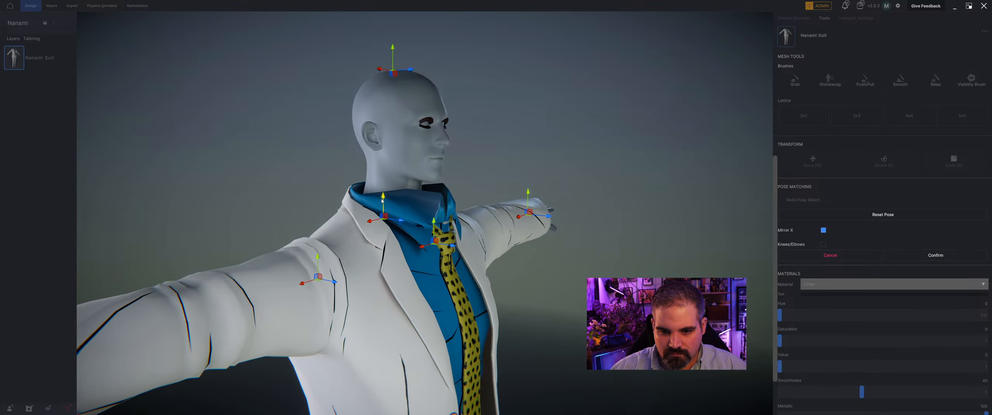
click(915, 254)
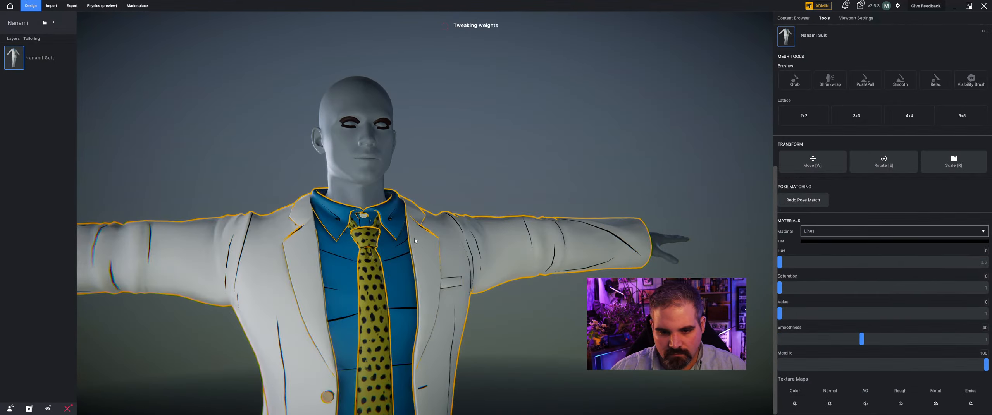
scroll(334, 207, down, 4)
right_drag(334, 206, 318, 210)
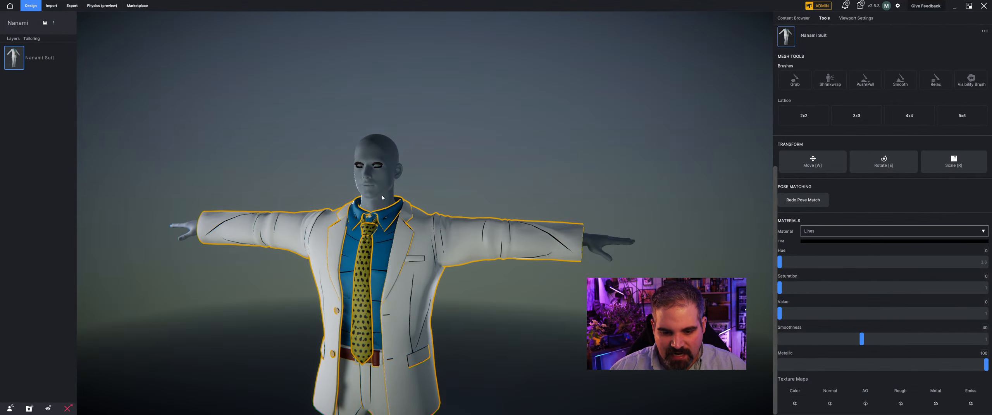
middle_drag(467, 388, 505, 310)
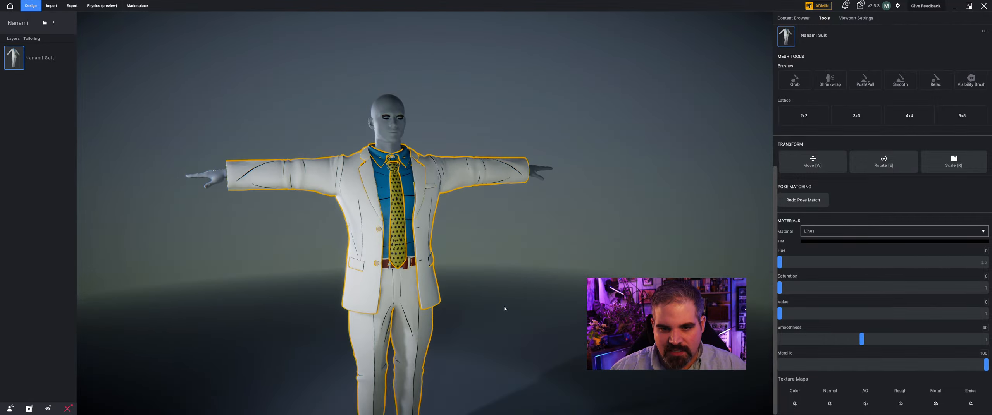
right_drag(505, 310, 467, 316)
scroll(468, 317, up, 5)
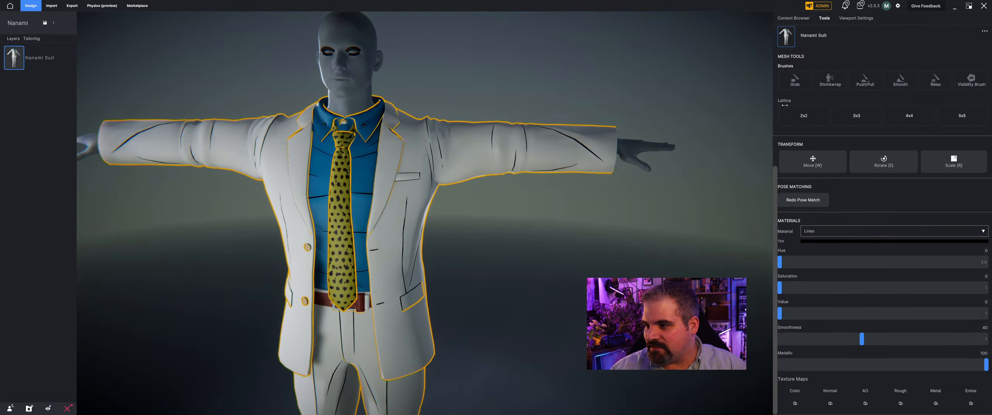
Step: Set the suit's Shrinkwrap to 77 and check the cuffs, chest and jacket hem from the front and both sides
scroll(853, 145, up, 5)
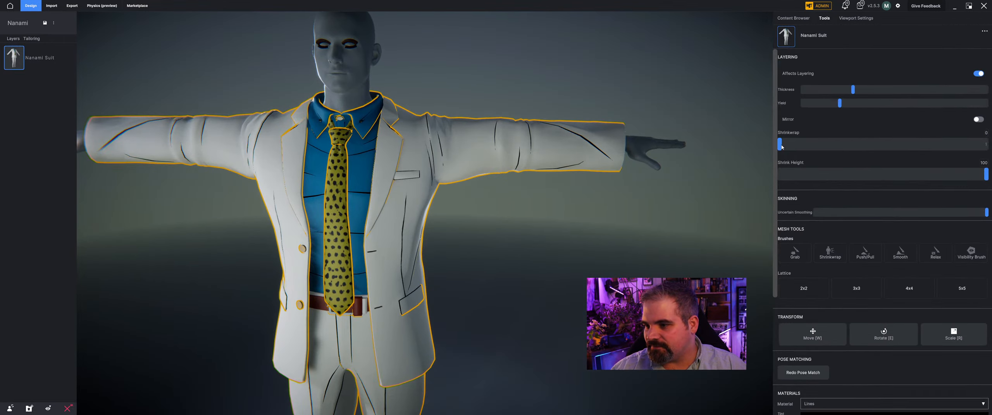
drag(780, 145, 940, 157)
scroll(478, 266, down, 4)
right_drag(479, 266, 523, 243)
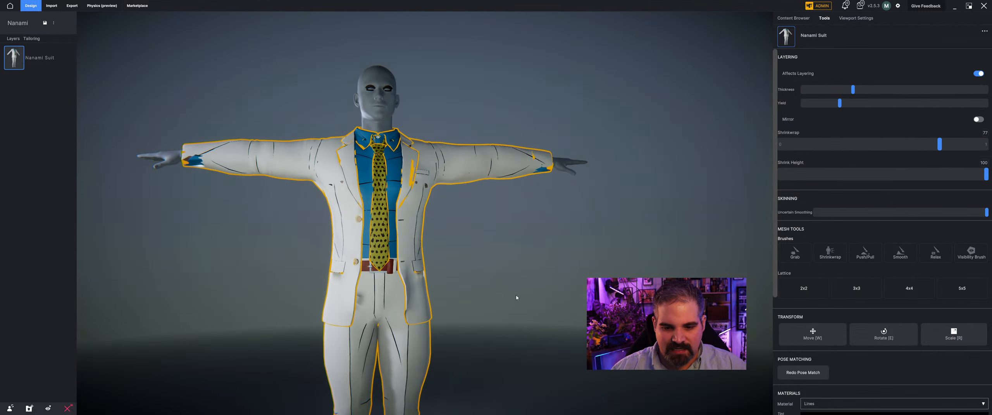
right_drag(516, 298, 426, 287)
middle_drag(366, 302, 362, 240)
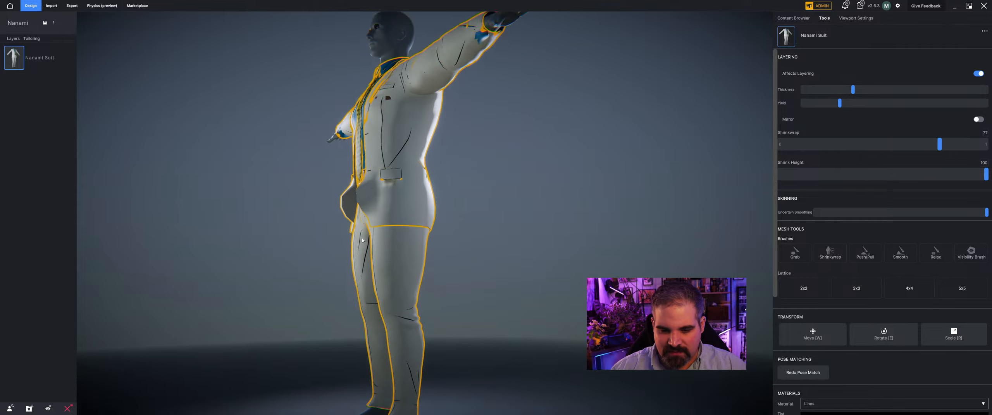
right_drag(362, 240, 501, 257)
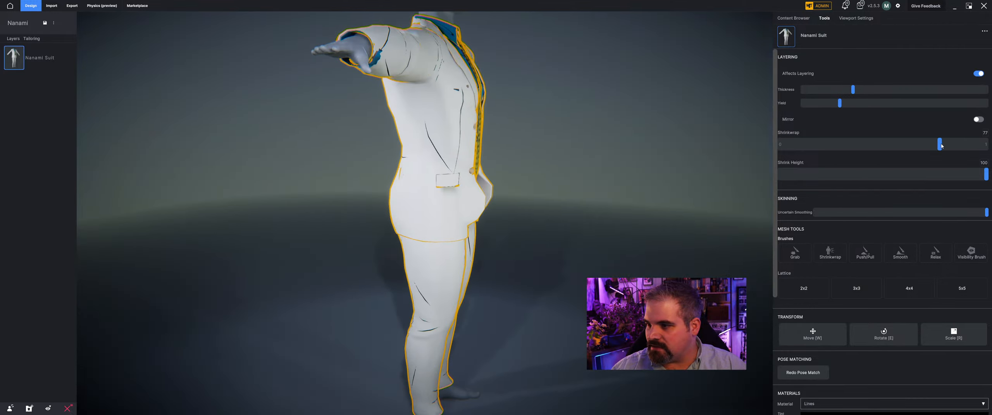
Step: Reduce the suit's Shrinkwrap to roughly a quarter and check the jacket and trousers from the side
drag(939, 144, 836, 144)
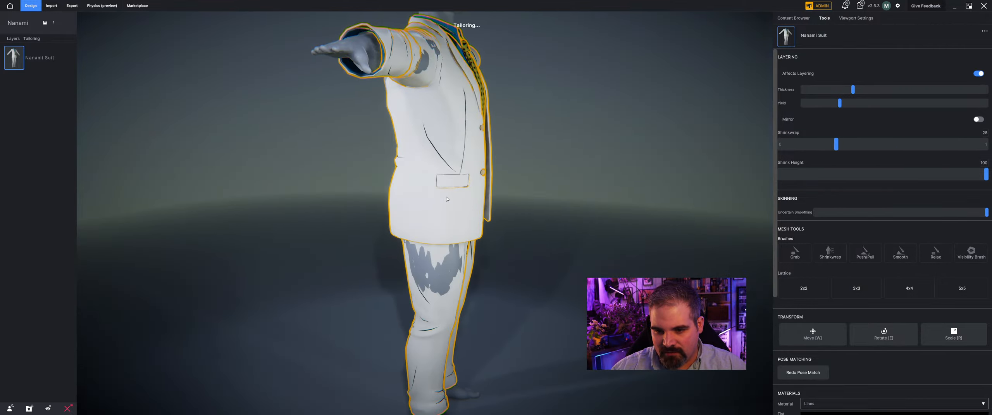
scroll(499, 209, down, 2)
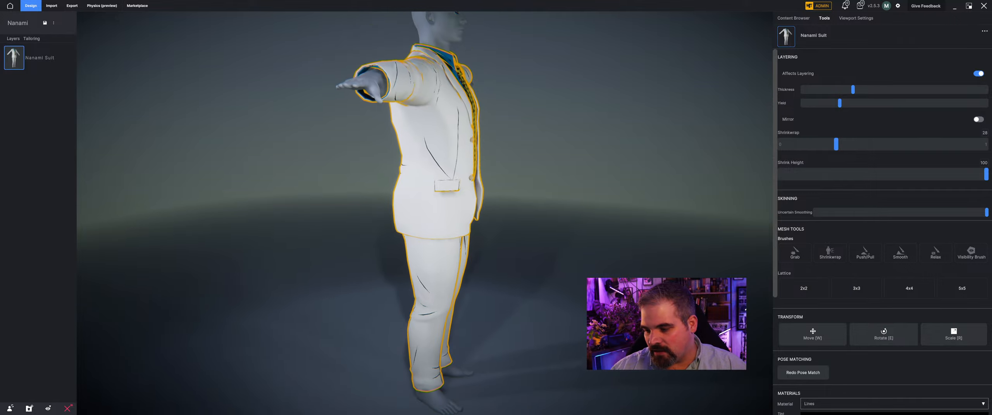
middle_drag(499, 209, 478, 127)
Step: Redo the pose match with the Knees/Elbows joints enabled and check how the legs line up with the trousers
click(812, 375)
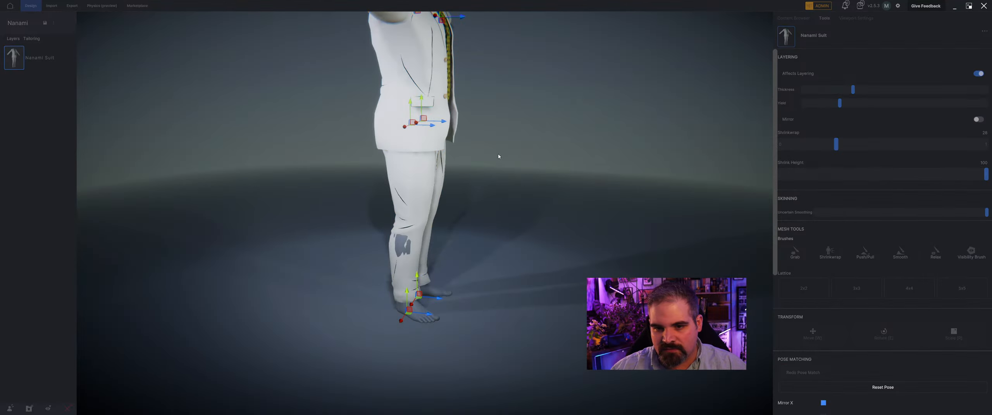
right_drag(422, 180, 457, 167)
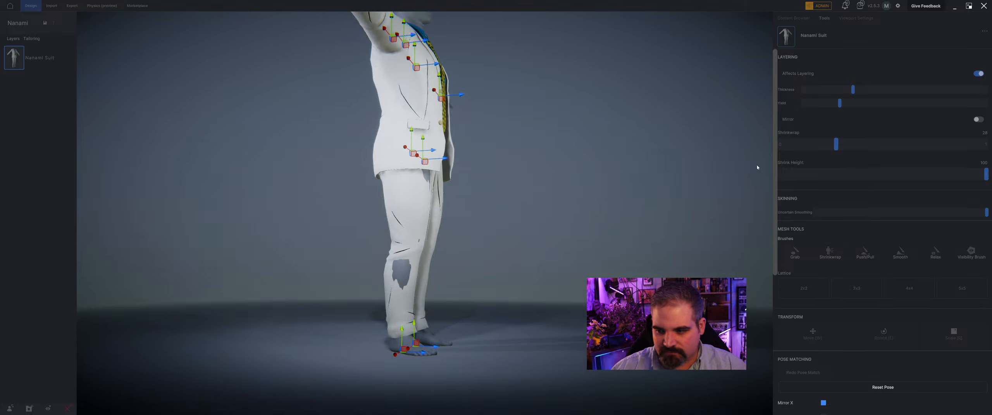
scroll(868, 345, down, 5)
click(823, 244)
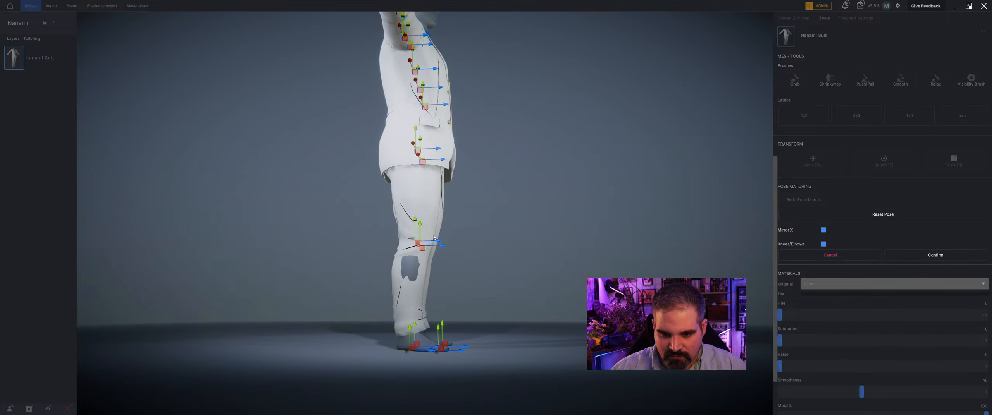
drag(519, 174, 461, 159)
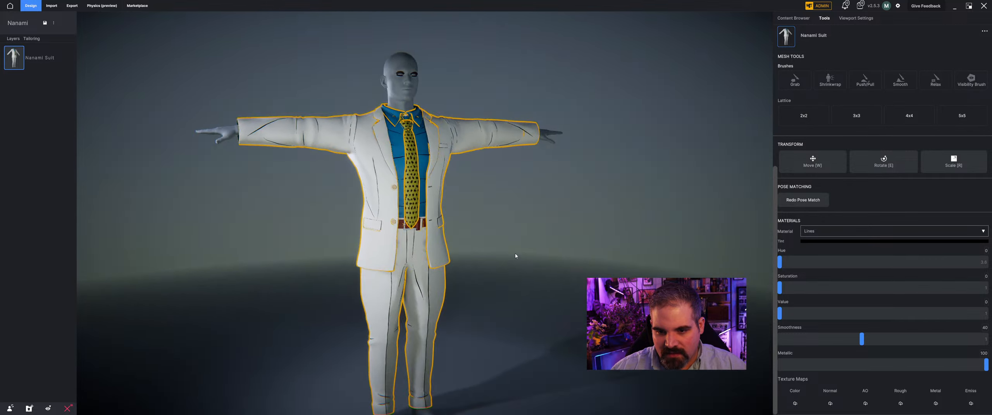
Step: Raise the suit's Shrinkwrap to 58 and check the jacket and trousers from the side and the front
scroll(869, 142, up, 5)
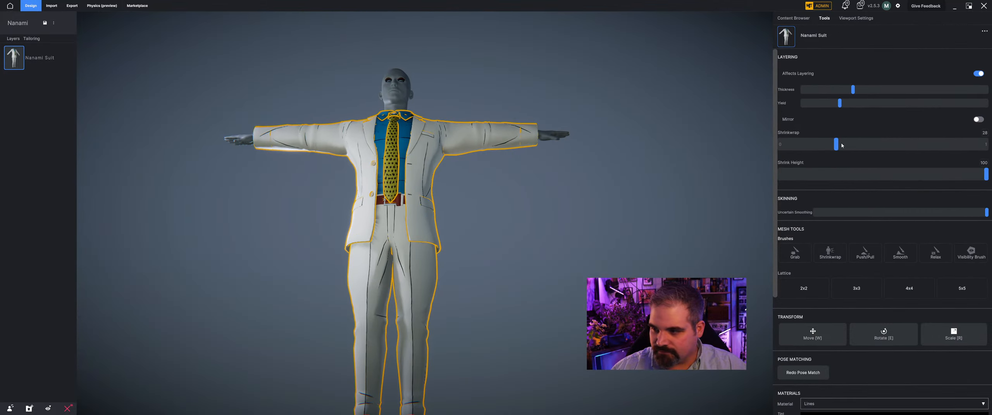
drag(838, 145, 900, 144)
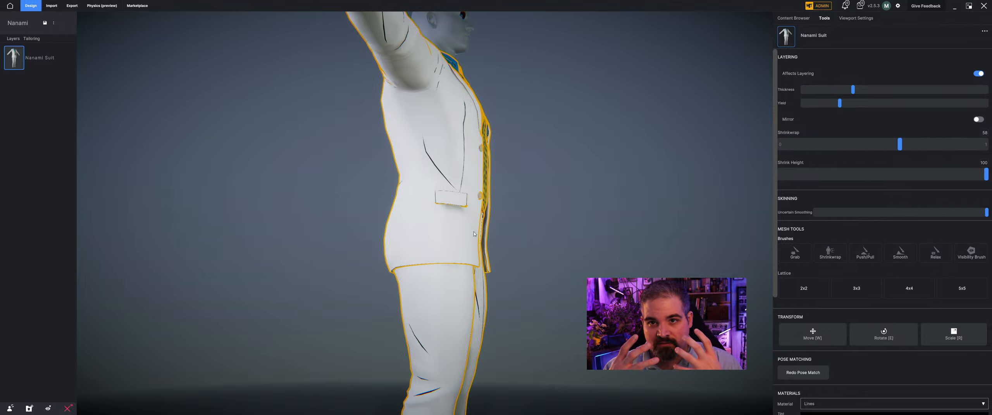
middle_drag(377, 218, 349, 215)
middle_drag(437, 240, 489, 272)
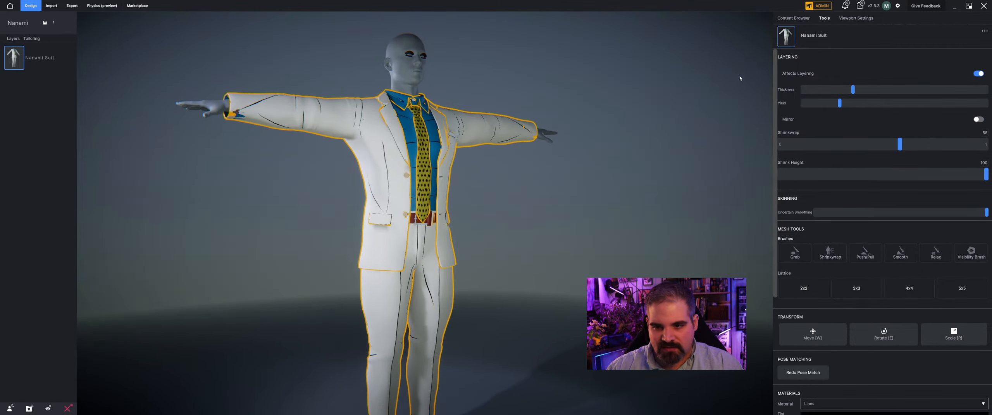
Step: Lower the suit's Shrinkwrap to 46, increase its thickness slightly and check the jacket and trouser legs
drag(900, 145, 874, 145)
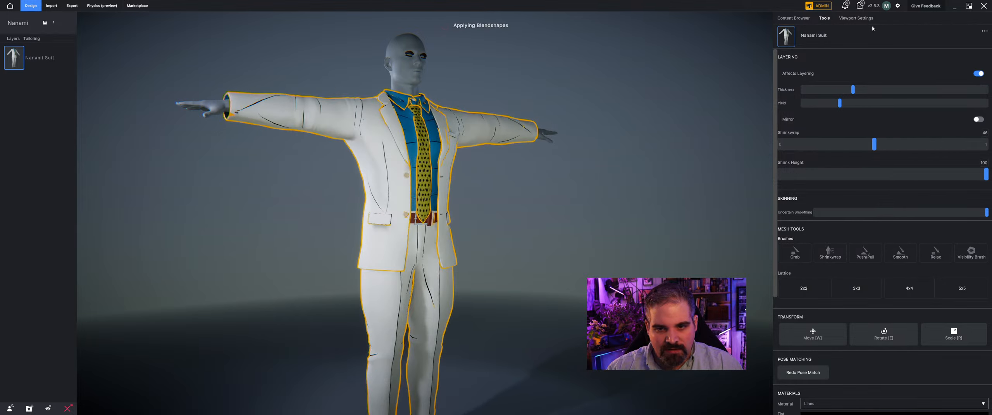
click(856, 90)
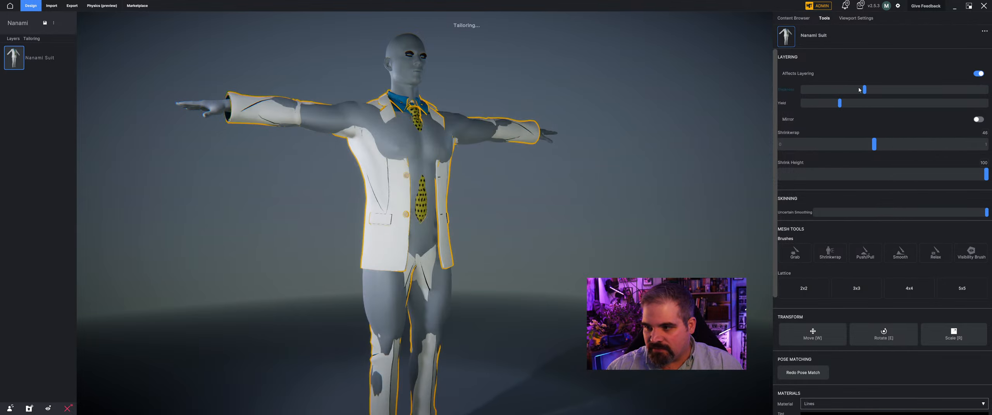
drag(645, 140, 565, 151)
drag(432, 178, 479, 178)
middle_drag(479, 178, 508, 80)
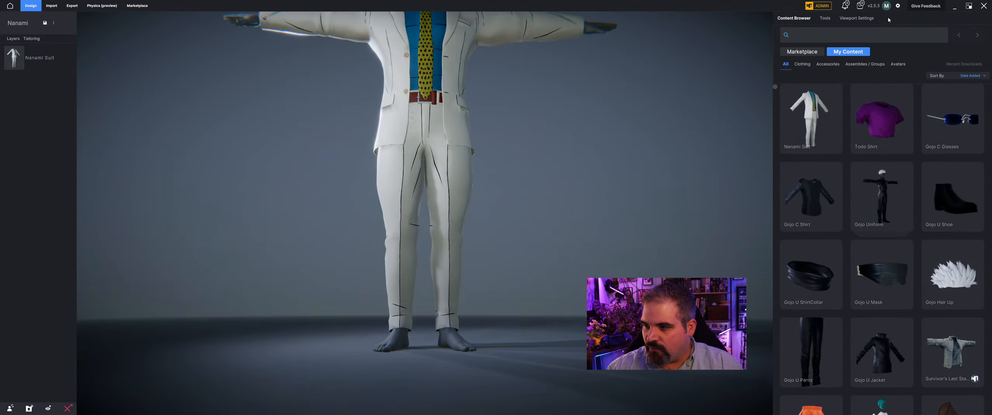
Step: Sculpt the layered suit with the Shrinkwrap brush at increased strength, tightening the trousers around the thighs
click(824, 18)
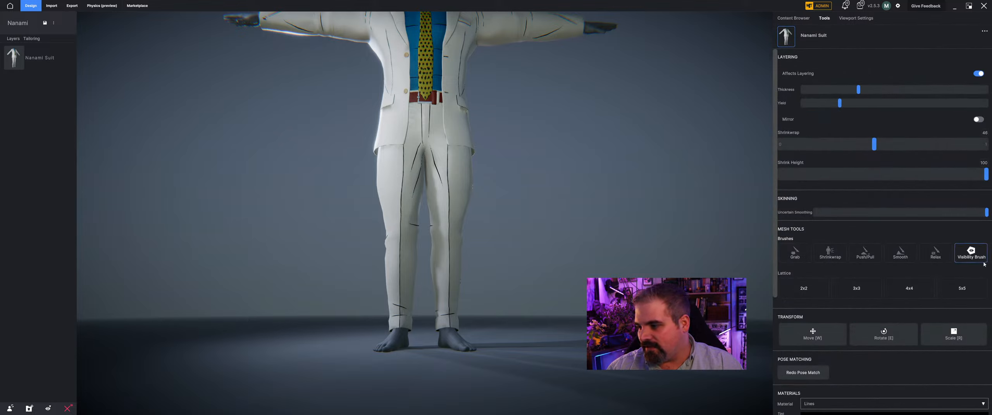
click(829, 253)
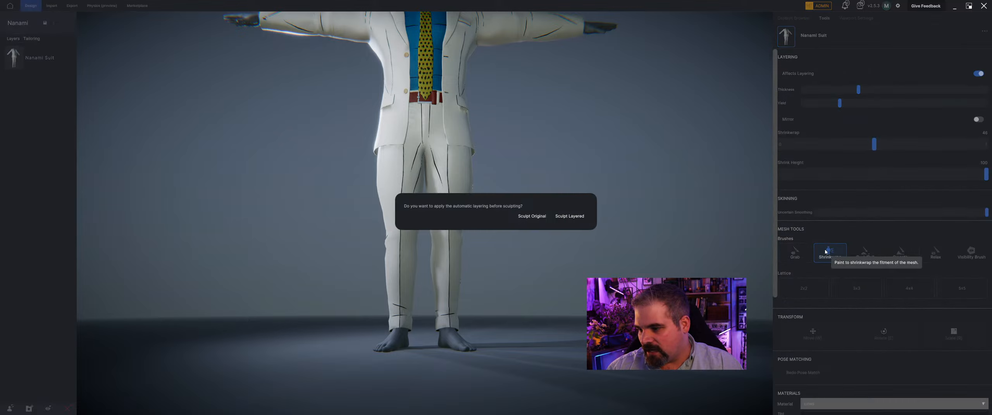
click(569, 217)
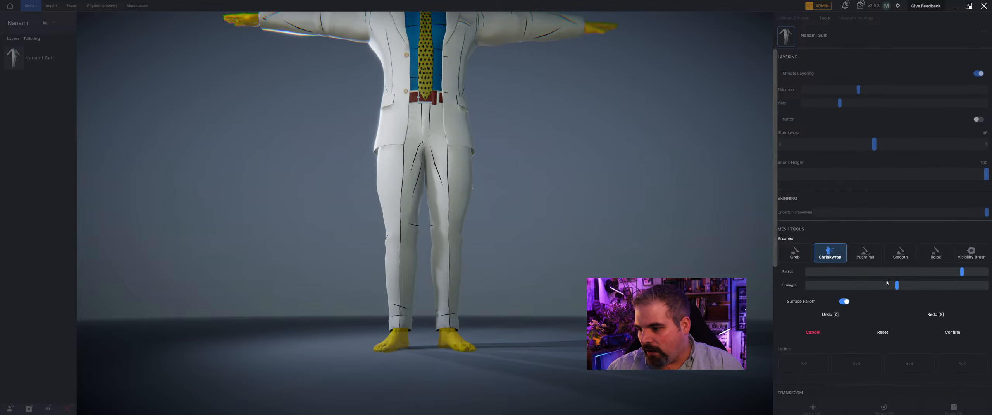
drag(909, 288, 915, 288)
scroll(411, 223, up, 3)
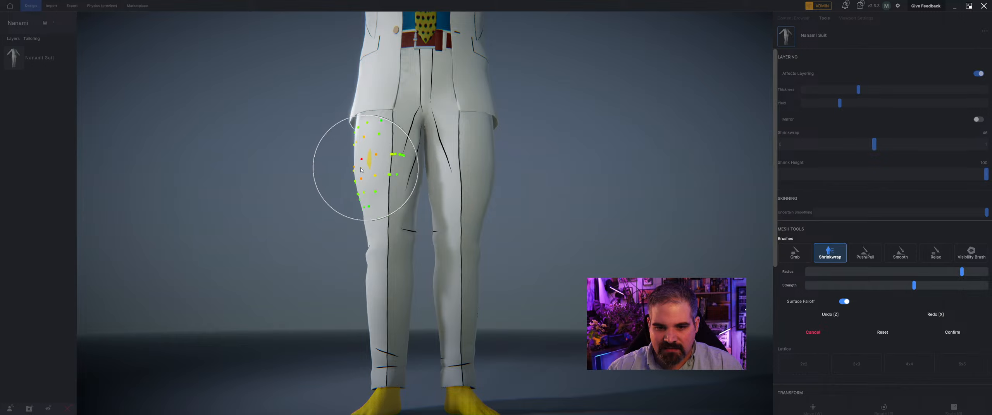
middle_drag(351, 170, 478, 174)
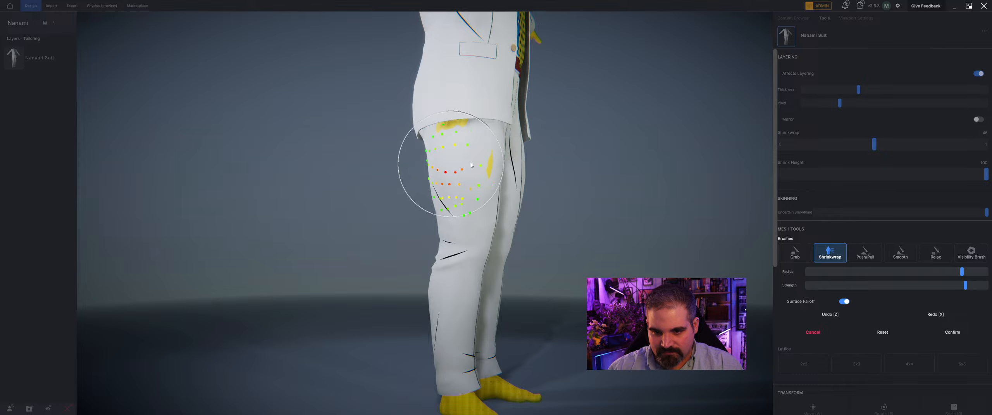
mouse_move(448, 173)
middle_down()
mouse_move(432, 194)
mouse_move(471, 182)
mouse_move(466, 193)
mouse_move(443, 161)
middle_up()
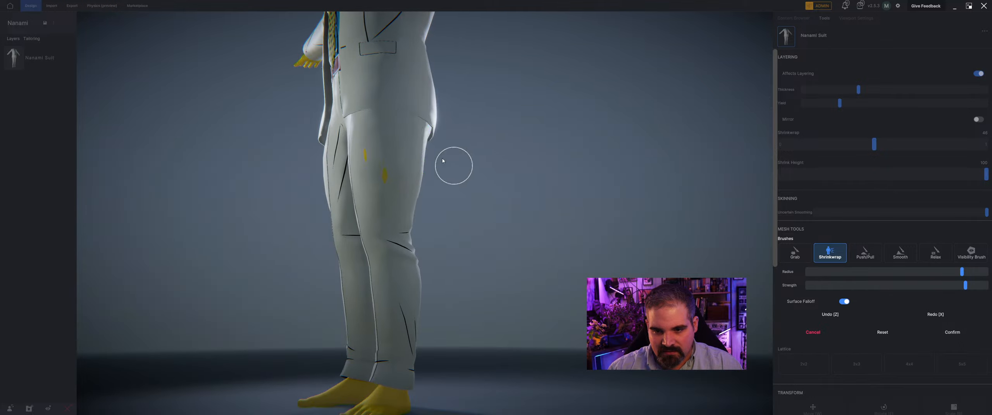
middle_drag(643, 292, 751, 290)
middle_drag(558, 139, 514, 245)
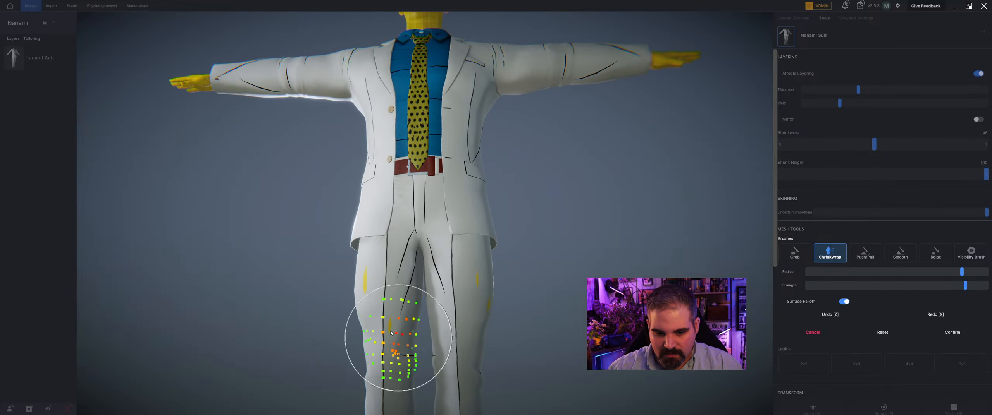
Step: Try to tighten one side of the jacket's waist around the body with the Shrinkwrap brush
scroll(375, 215, up, 2)
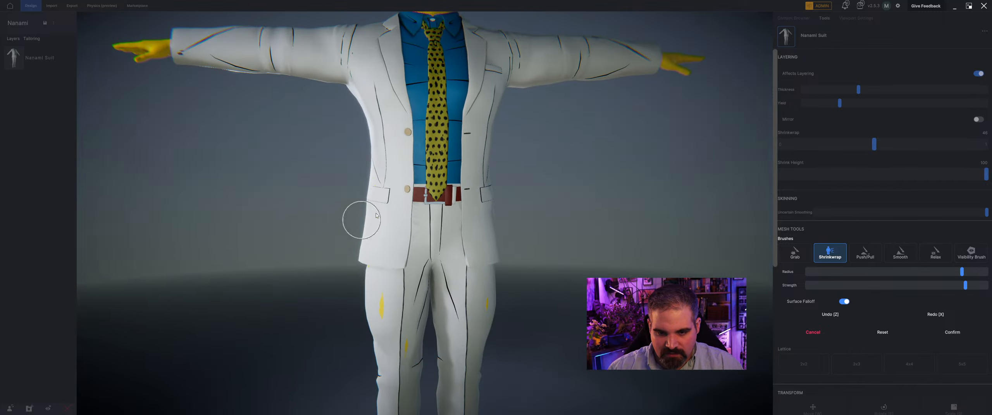
mouse_move(373, 144)
mouse_down()
mouse_move(379, 206)
mouse_move(369, 142)
mouse_move(395, 153)
mouse_up()
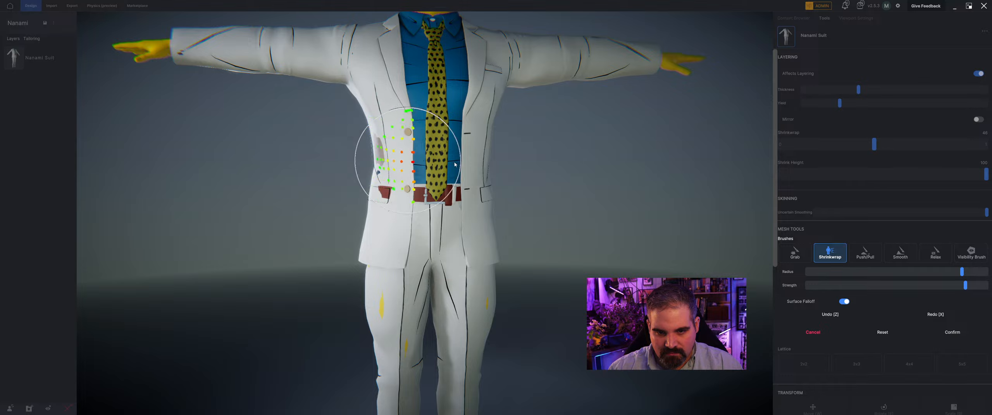
drag(534, 190, 562, 184)
drag(428, 146, 376, 156)
Step: Inspect the jacket's clipping above the pocket up close and try to correct it with further Shrinkwrap brush strokes
scroll(376, 156, up, 2)
scroll(375, 157, up, 3)
middle_drag(376, 158, 405, 164)
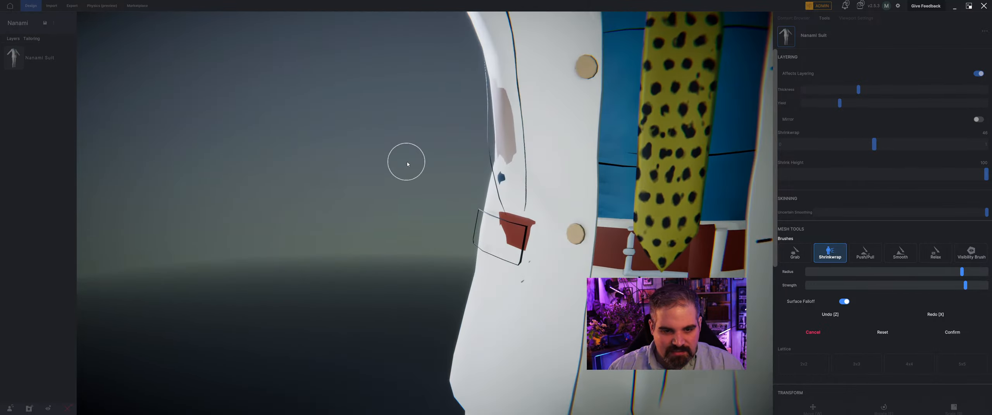
scroll(405, 164, up, 3)
scroll(452, 159, down, 2)
middle_drag(471, 149, 459, 157)
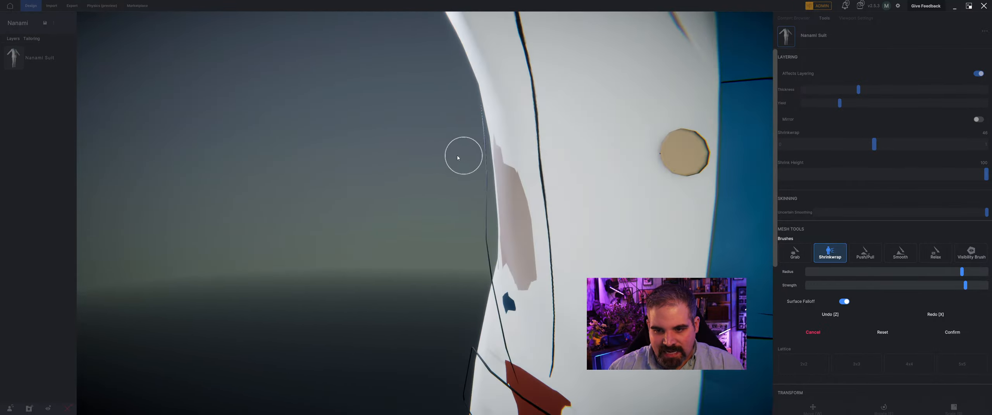
drag(458, 157, 458, 158)
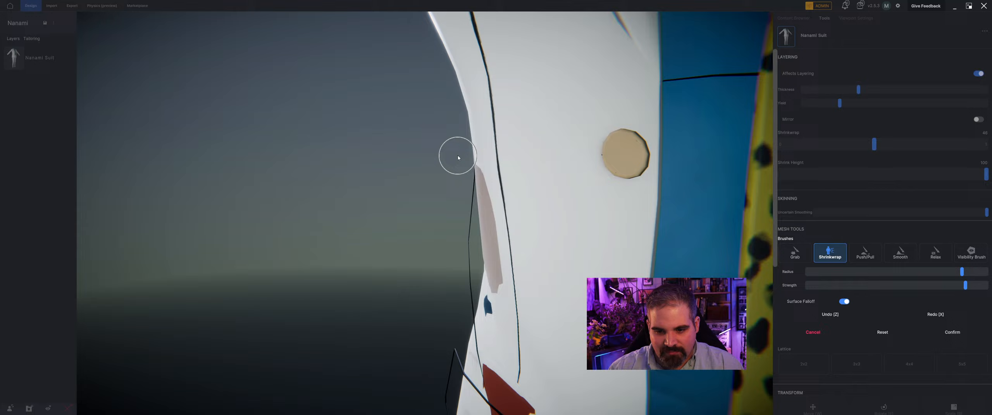
click(469, 242)
mouse_move(473, 243)
mouse_down()
mouse_move(523, 250)
mouse_move(619, 231)
mouse_up()
scroll(543, 255, down, 6)
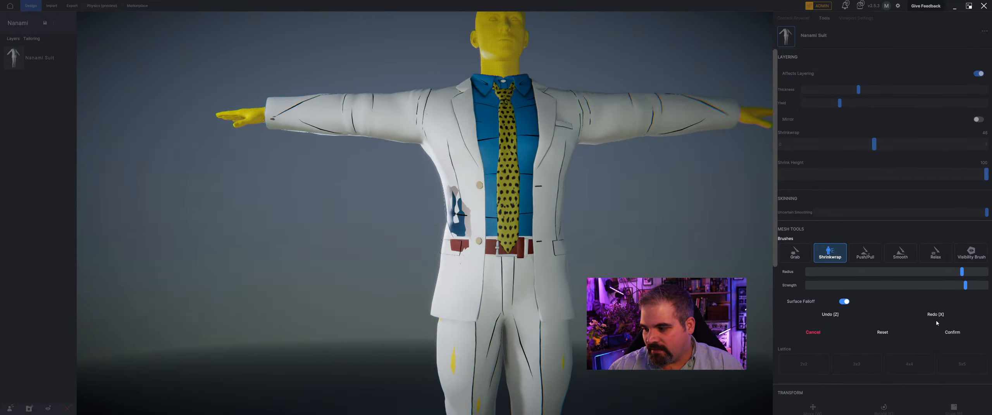
Step: Reset the Shrinkwrap brush strokes, redo only the tightening around the trouser thighs and confirm the sculpt
click(883, 335)
middle_drag(505, 302, 519, 229)
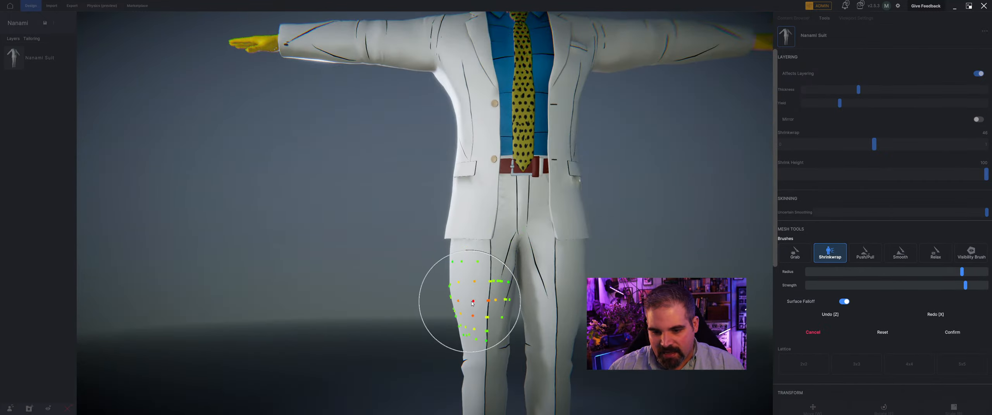
mouse_move(453, 292)
right_down()
mouse_move(500, 289)
mouse_move(609, 310)
mouse_move(543, 277)
right_up()
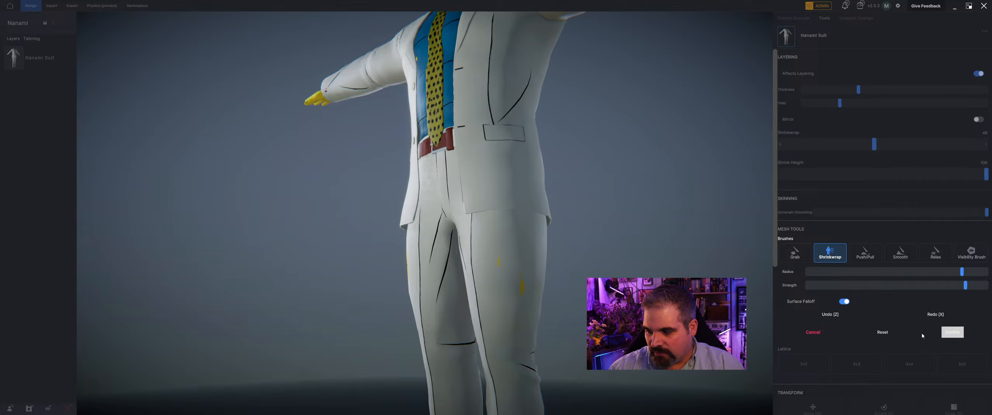
click(952, 332)
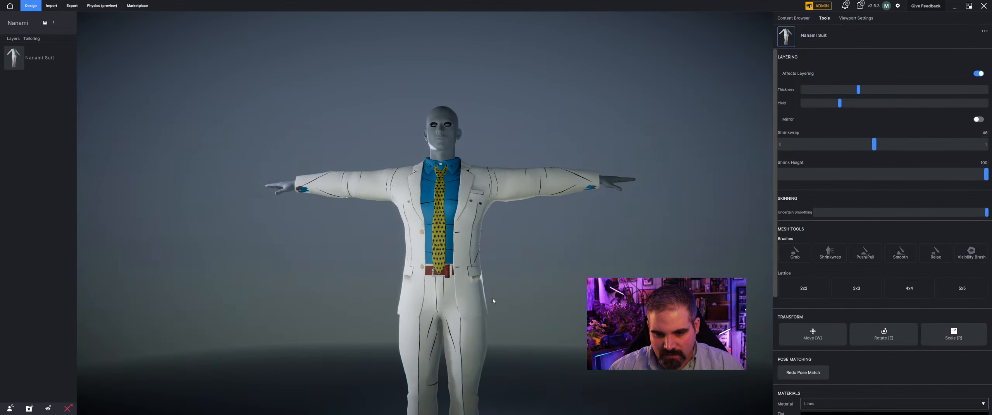
Step: Correct the clipping patch on the jacket's chest beside the lapel with the Push/Pull brush and apply the edit
scroll(541, 287, up, 3)
right_drag(545, 298, 549, 302)
scroll(549, 303, up, 2)
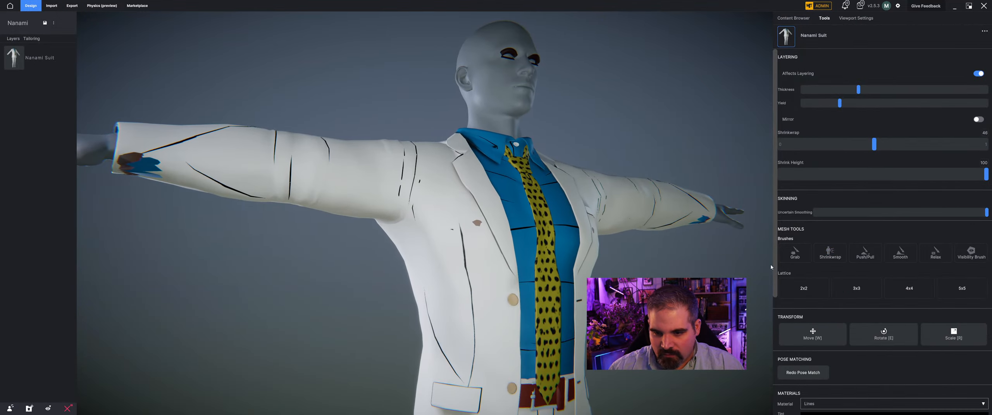
click(858, 262)
click(565, 216)
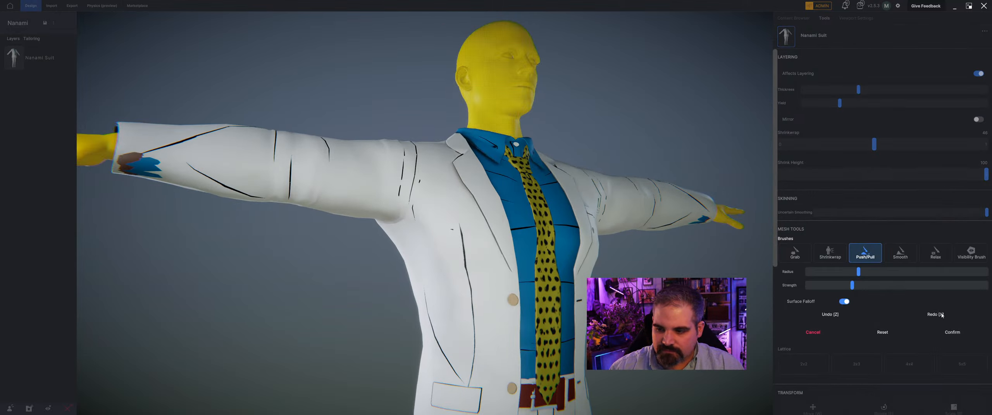
click(953, 333)
Step: Lower the suit's Shrinkwrap to 18 and increase its layering Thickness slightly
scroll(425, 214, down, 3)
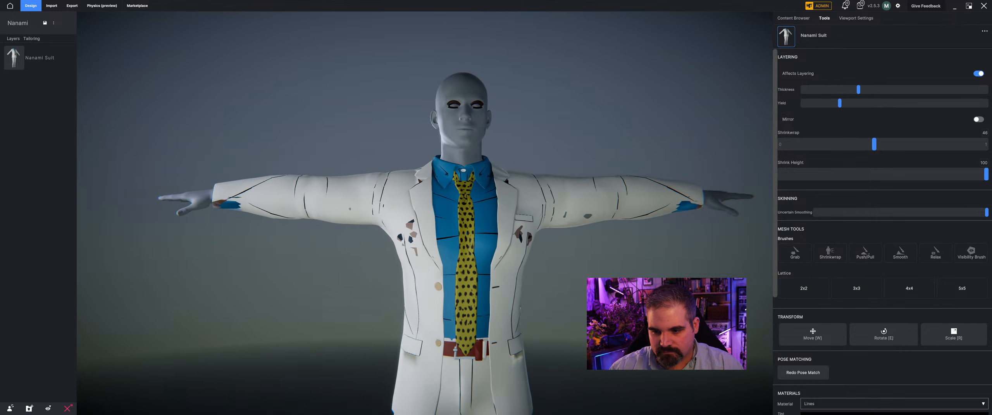
scroll(566, 289, down, 3)
mouse_move(565, 288)
middle_down()
mouse_move(627, 271)
mouse_move(565, 288)
middle_up()
scroll(483, 229, up, 2)
scroll(465, 243, up, 2)
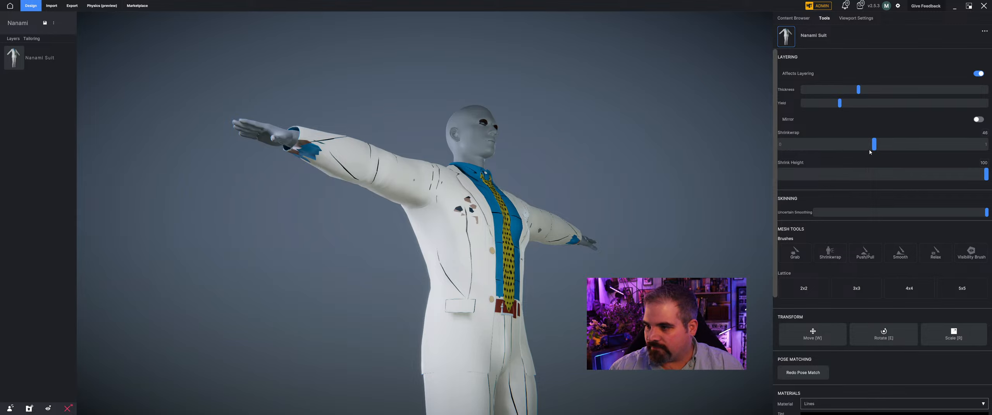
drag(870, 152, 819, 147)
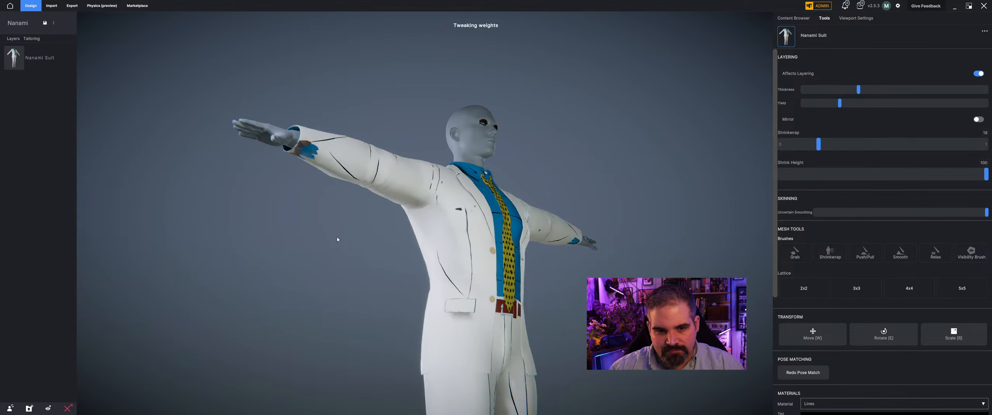
drag(858, 89, 893, 89)
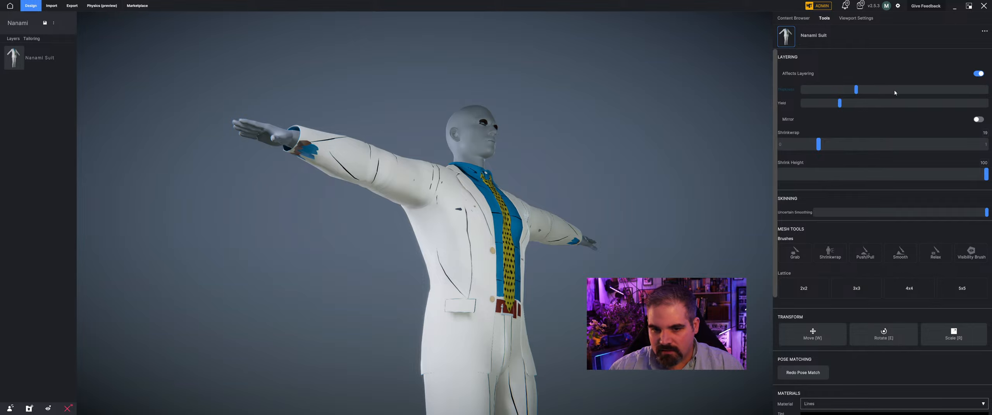
Step: Check the chest and sleeves for clipping, and reduce the Nanami Suit's Shrinkwrap to 0
middle_drag(733, 144, 527, 263)
scroll(562, 188, up, 3)
middle_drag(563, 188, 569, 213)
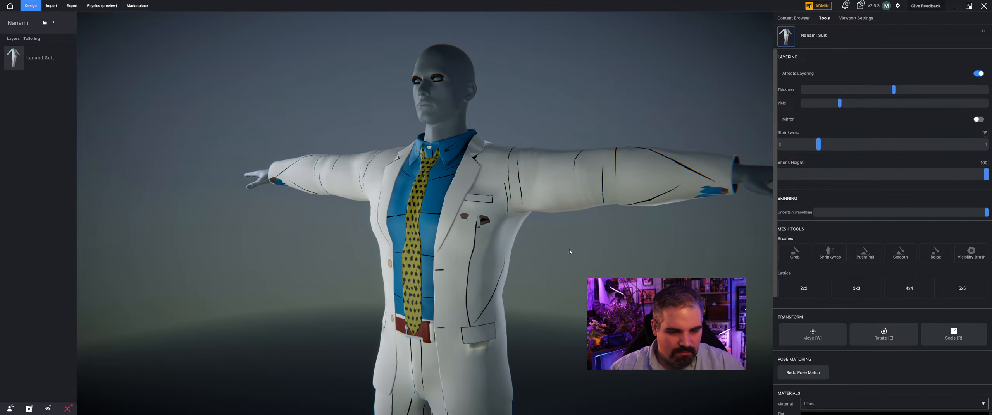
middle_drag(570, 252, 564, 268)
middle_drag(461, 241, 545, 258)
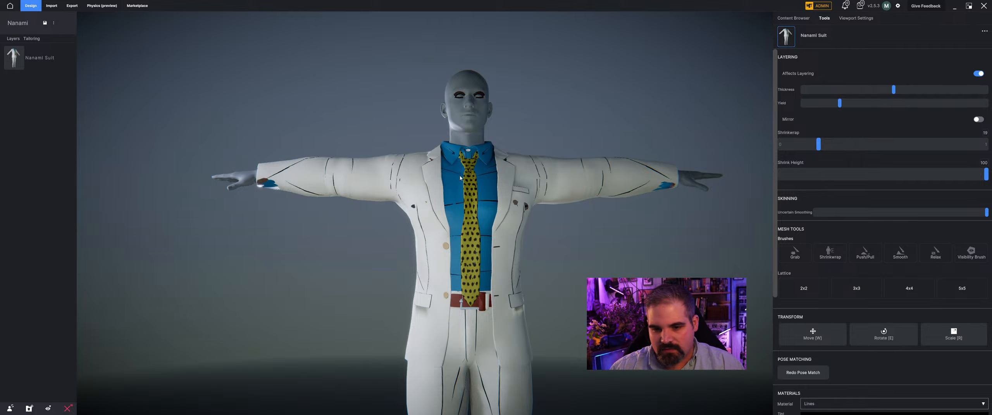
scroll(446, 194, up, 5)
click(474, 212)
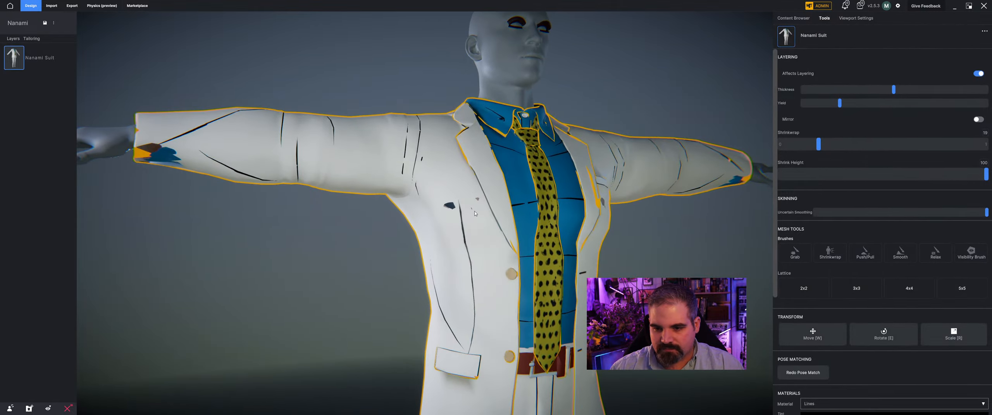
click(865, 255)
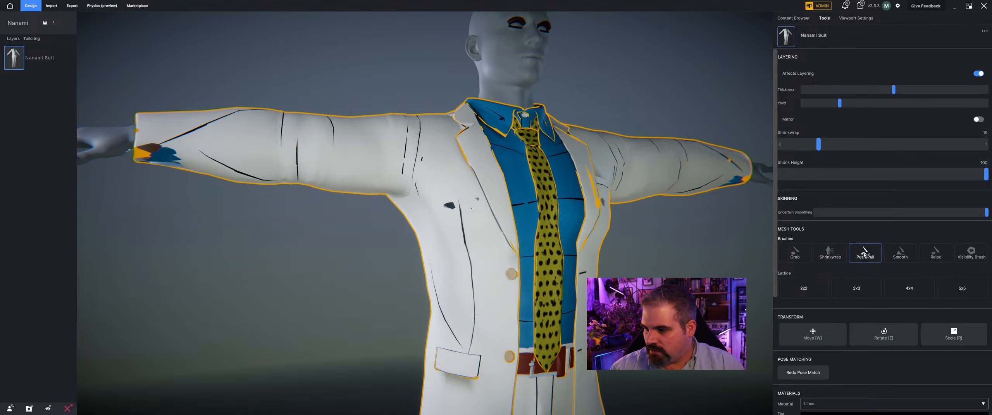
drag(820, 140, 761, 139)
click(513, 119)
Step: Examine the suit's chest, sleeves and trousers from several angles for remaining clipping
scroll(513, 119, down, 5)
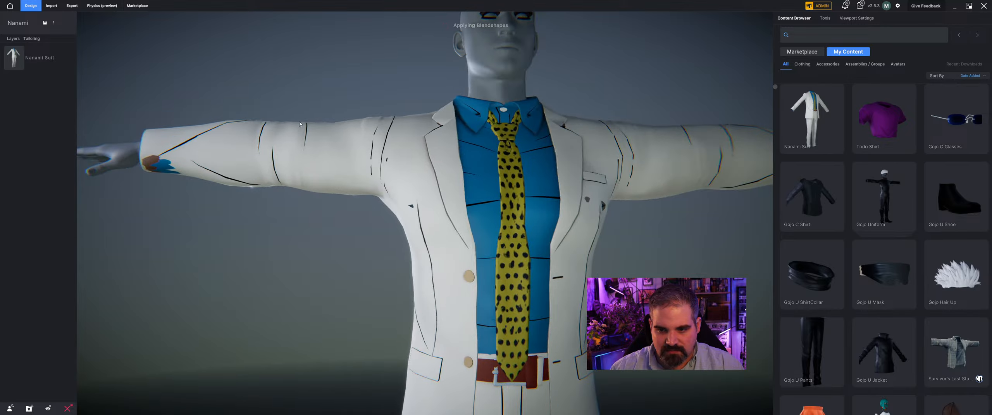
right_drag(346, 127, 379, 149)
click(380, 149)
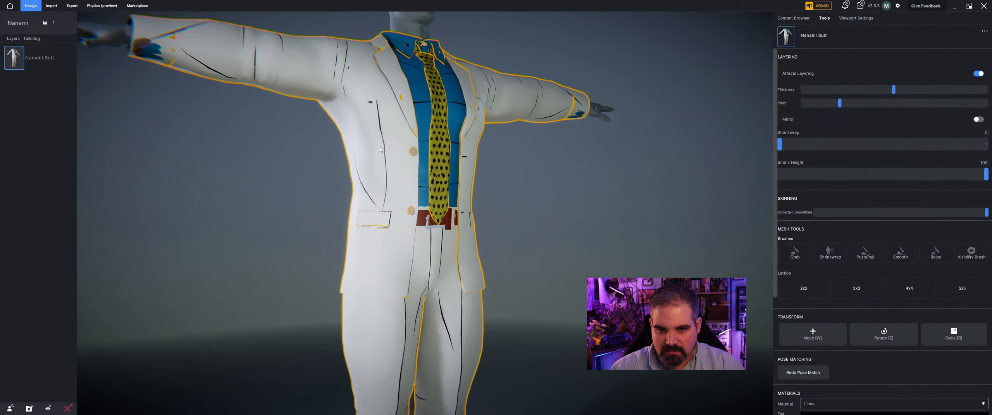
scroll(476, 157, down, 3)
right_drag(494, 181, 487, 195)
click(620, 202)
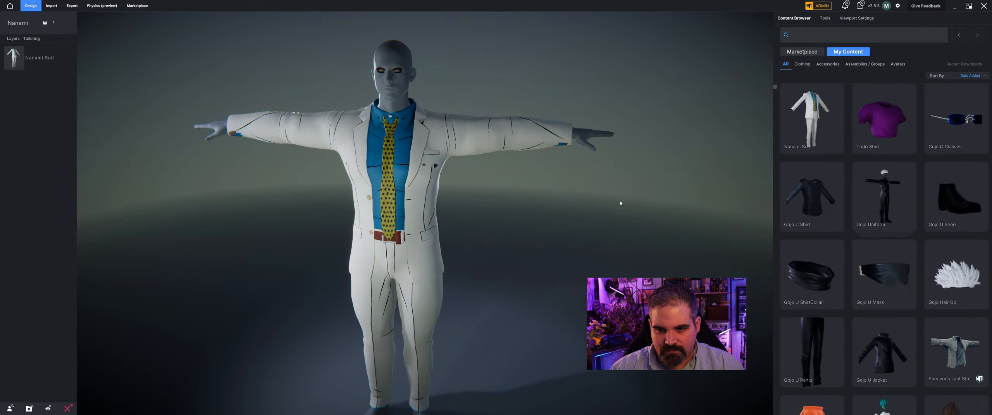
right_drag(620, 202, 444, 155)
scroll(444, 155, up, 3)
Step: Brush the clipping patch at the character's left sleeve cuff with the Shrinkwrap brush, undoing the last stroke
click(446, 155)
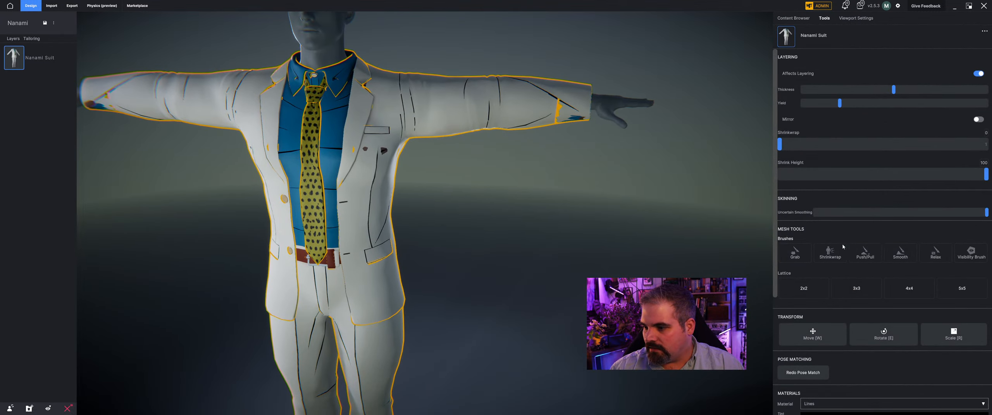
click(830, 253)
click(570, 216)
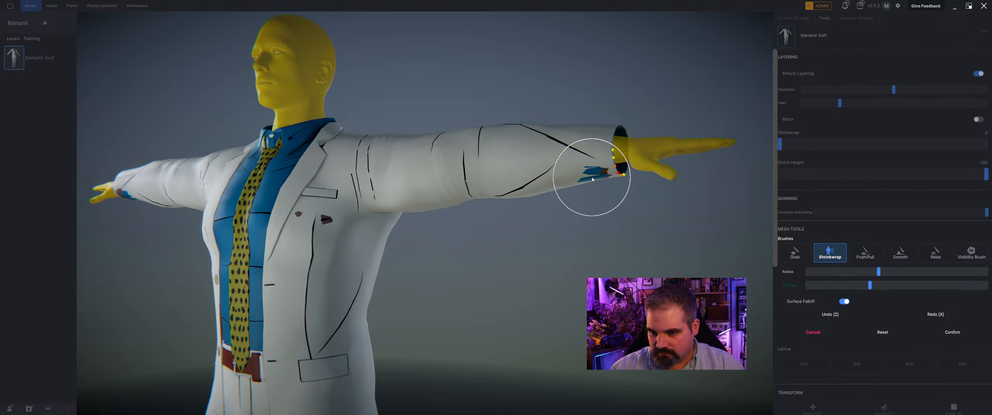
drag(588, 183, 608, 170)
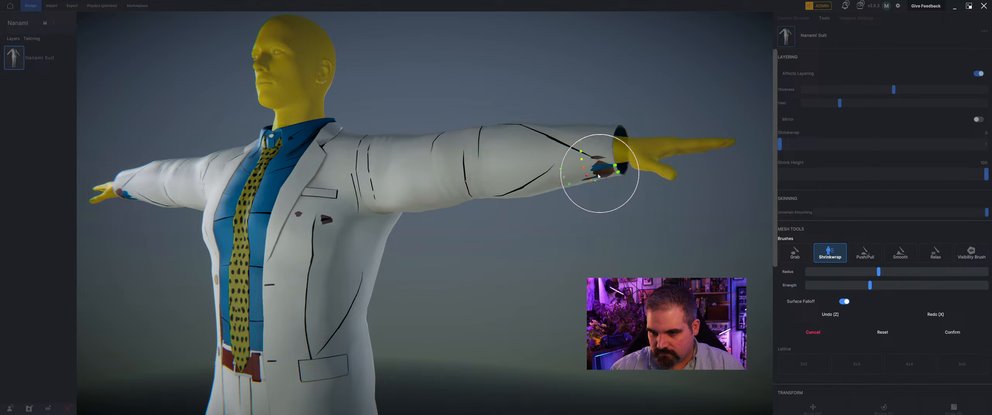
key(z)
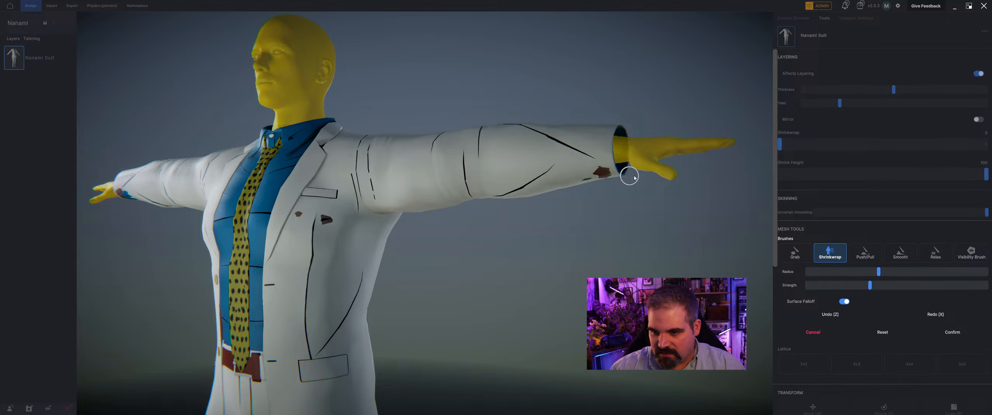
Step: Fix the remaining clipping on the underside of the character's left cuff with the Shrinkwrap and Push/Pull brushes
scroll(634, 176, down, 2)
right_drag(634, 176, 593, 198)
scroll(592, 197, up, 3)
middle_drag(593, 198, 596, 171)
right_drag(597, 170, 635, 150)
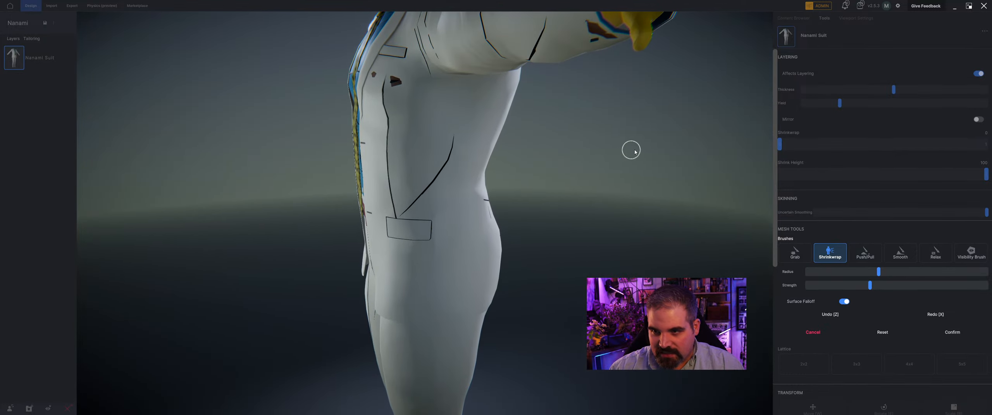
middle_drag(635, 152, 633, 162)
right_drag(633, 162, 613, 177)
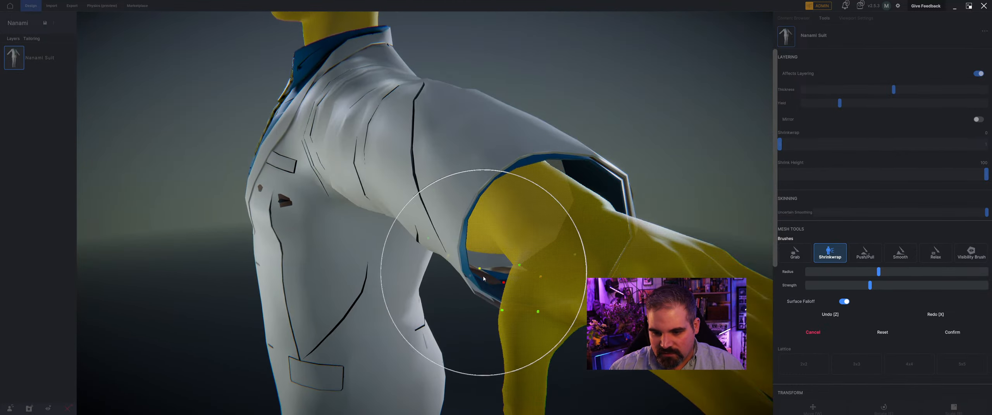
mouse_move(486, 278)
right_down()
mouse_move(553, 257)
mouse_move(538, 270)
right_up()
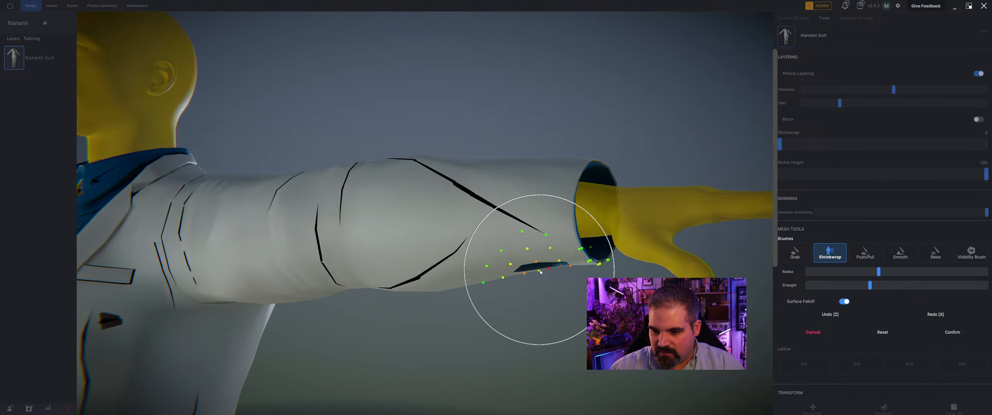
click(540, 273)
click(865, 258)
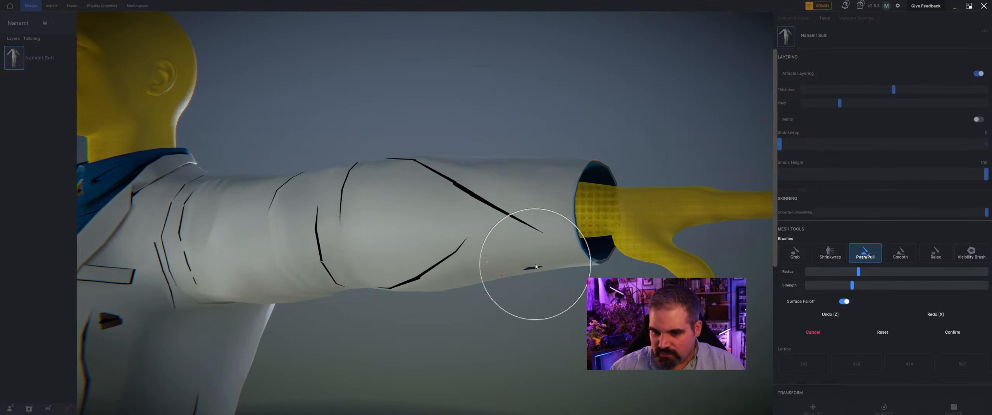
Step: Brush the blue shirt clipping on the front of the character's right cuff with the Shrinkwrap brush
right_drag(538, 284, 604, 310)
middle_drag(605, 310, 616, 321)
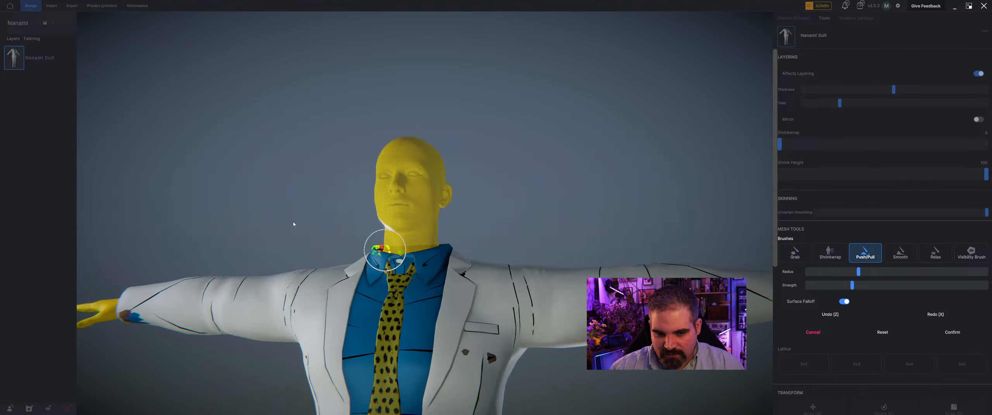
mouse_move(248, 254)
middle_down()
mouse_move(365, 215)
mouse_move(348, 234)
mouse_move(290, 205)
middle_up()
scroll(278, 250, up, 5)
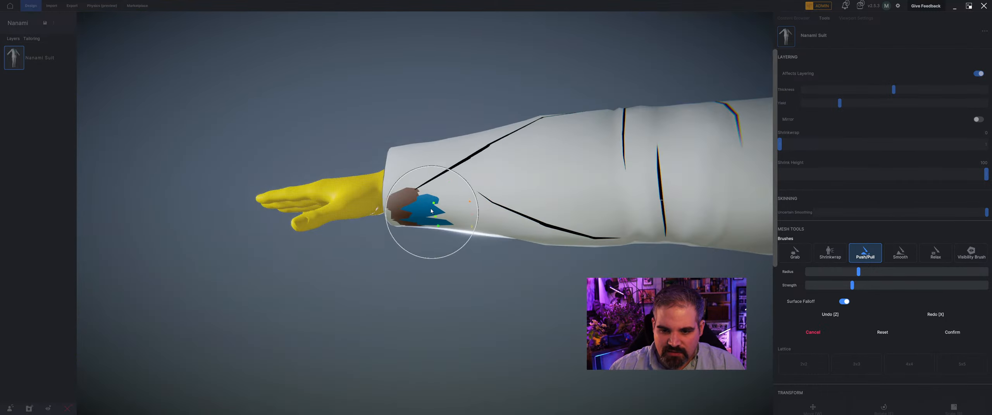
click(830, 255)
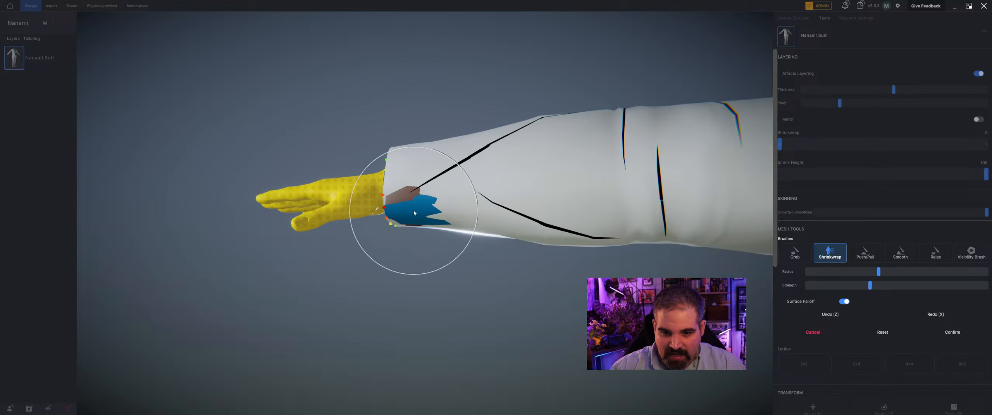
drag(421, 215, 434, 218)
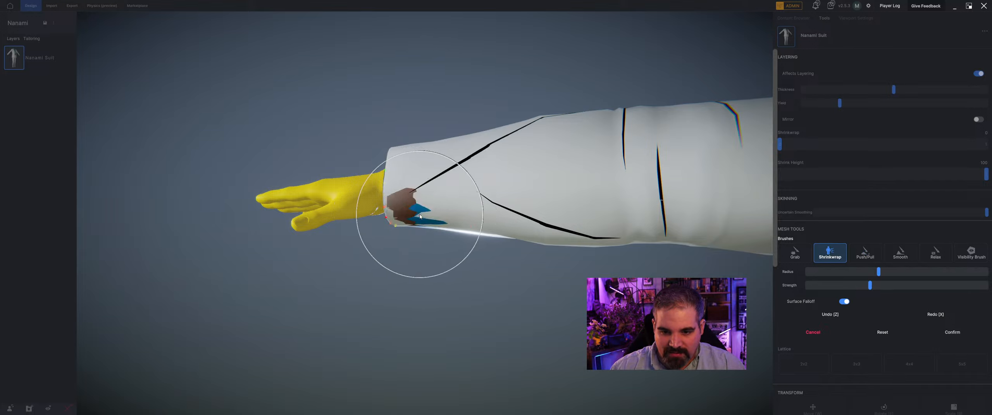
drag(401, 210, 405, 214)
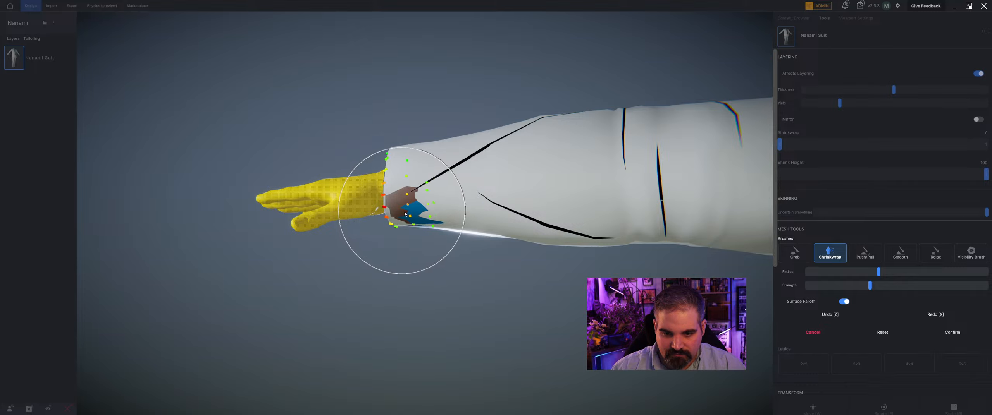
Step: Shrinkwrap the lower rim of the right cuff opening to pull the shirt layer inside the jacket sleeve
middle_drag(407, 234, 484, 277)
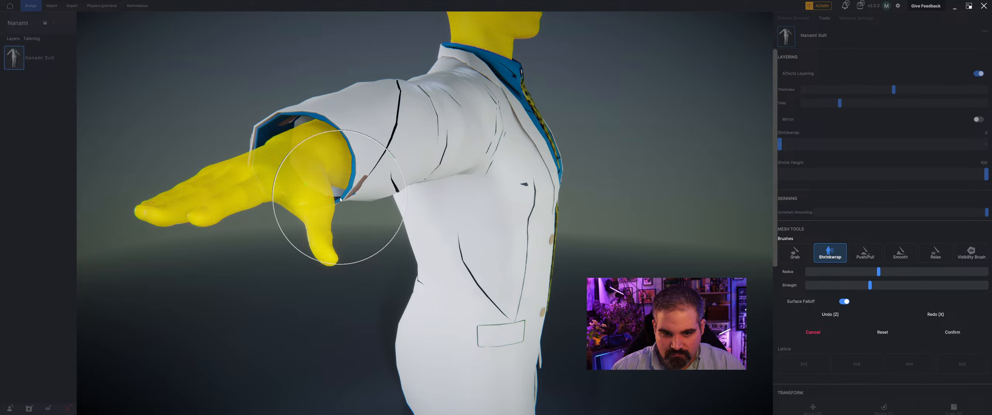
drag(339, 200, 351, 194)
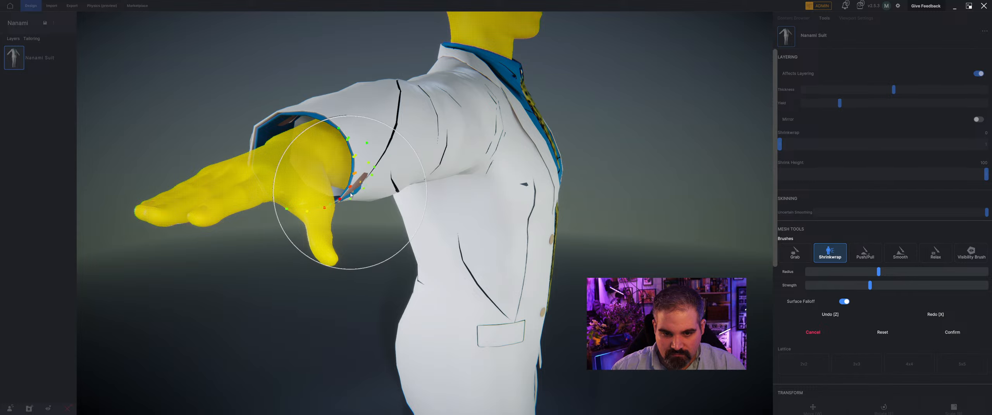
middle_drag(350, 195, 374, 204)
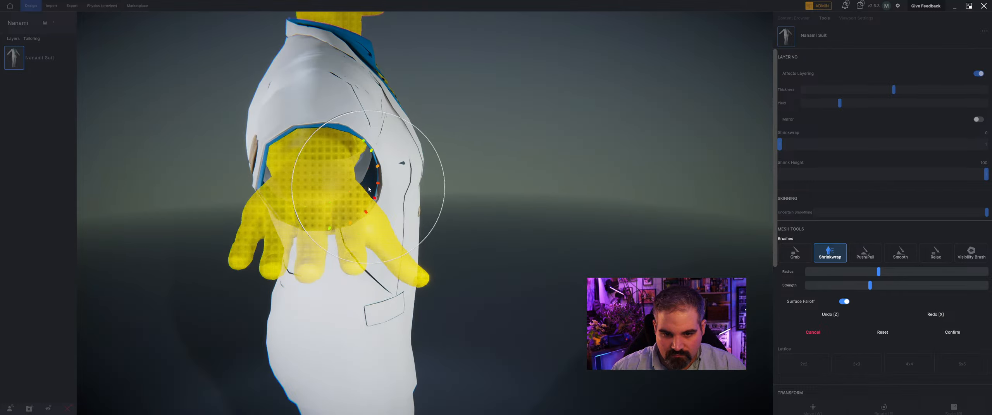
middle_drag(507, 244, 353, 202)
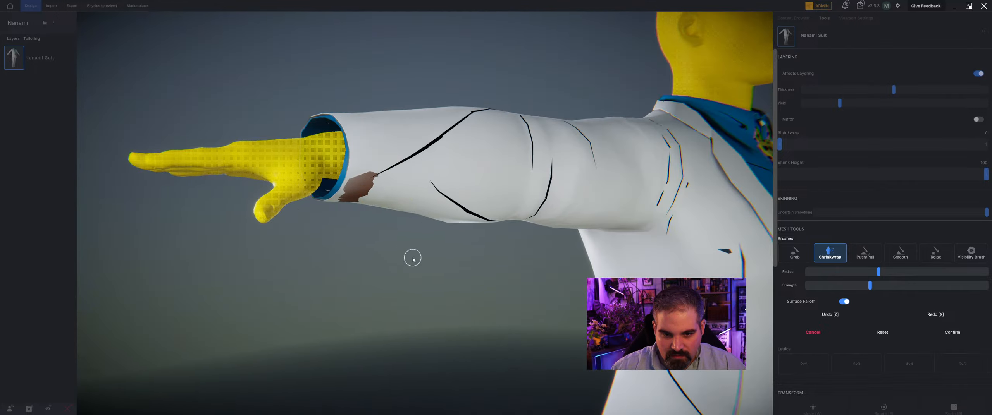
mouse_move(410, 258)
middle_down()
mouse_move(379, 217)
mouse_move(388, 259)
mouse_move(412, 235)
mouse_move(306, 138)
middle_up()
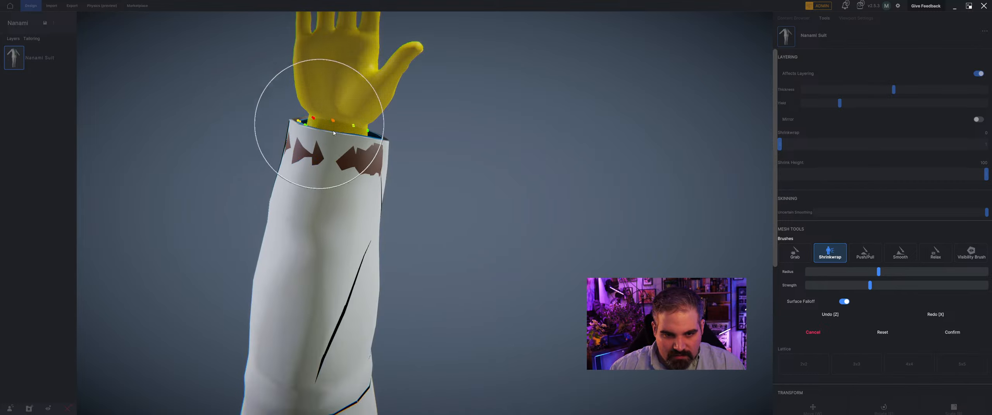
middle_drag(334, 133, 479, 187)
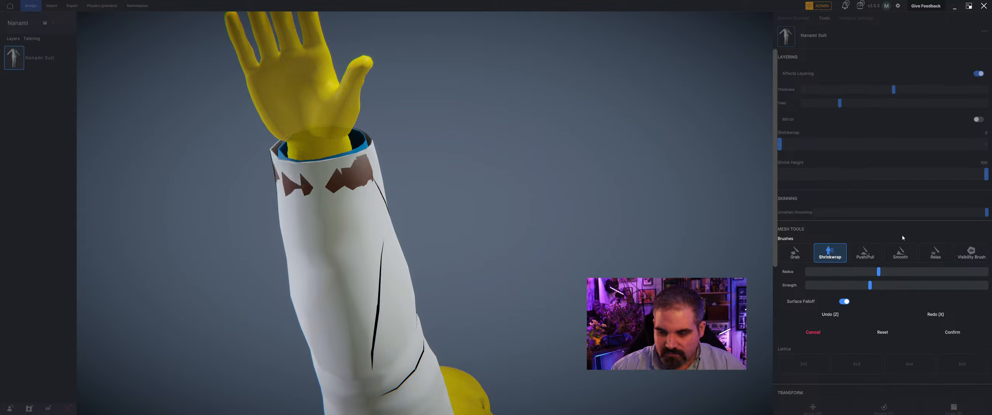
Step: Remove the brown clipping patches around the character's right cuff with the Push/Pull brush
click(863, 251)
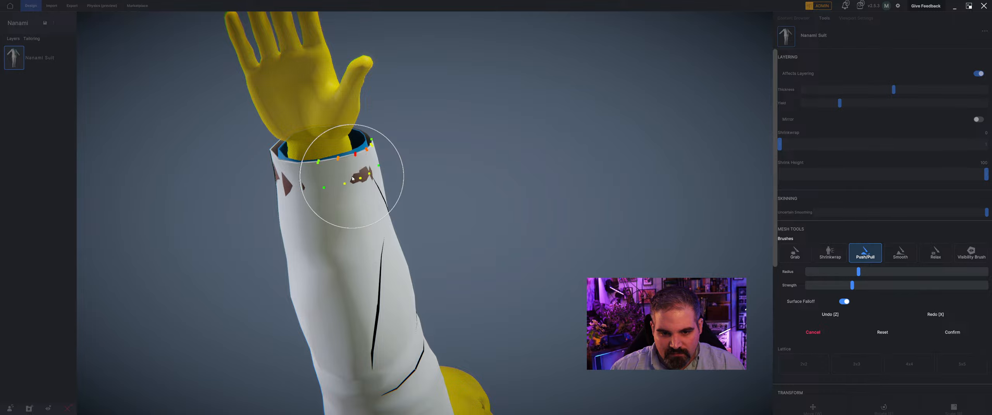
mouse_move(428, 232)
mouse_down()
mouse_move(465, 229)
mouse_move(476, 256)
mouse_up()
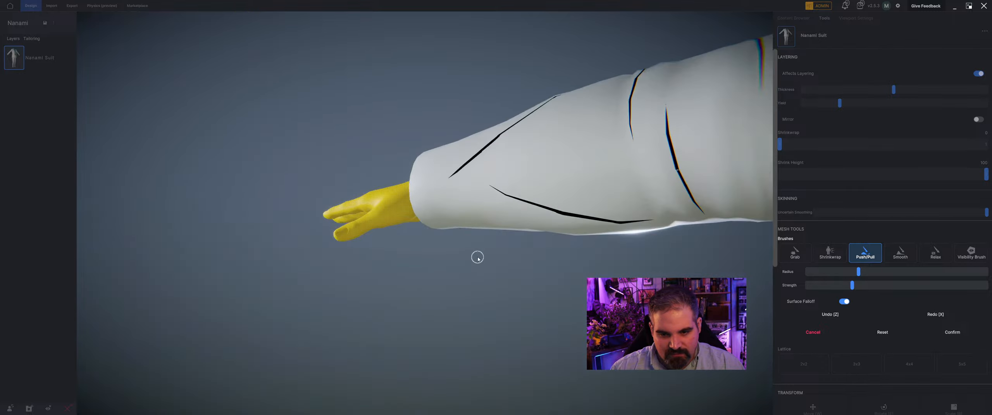
scroll(476, 257, down, 5)
middle_drag(652, 254, 525, 259)
drag(546, 270, 570, 258)
scroll(709, 273, up, 3)
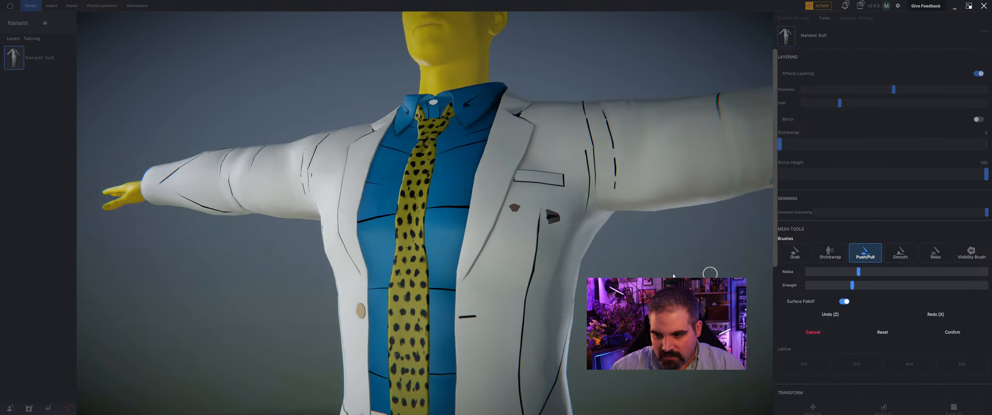
Step: Brush away the dark clipping patches below the character's left chest pocket with the Push/Pull brush and confirm the mesh edits
drag(709, 272, 670, 267)
click(518, 217)
click(473, 207)
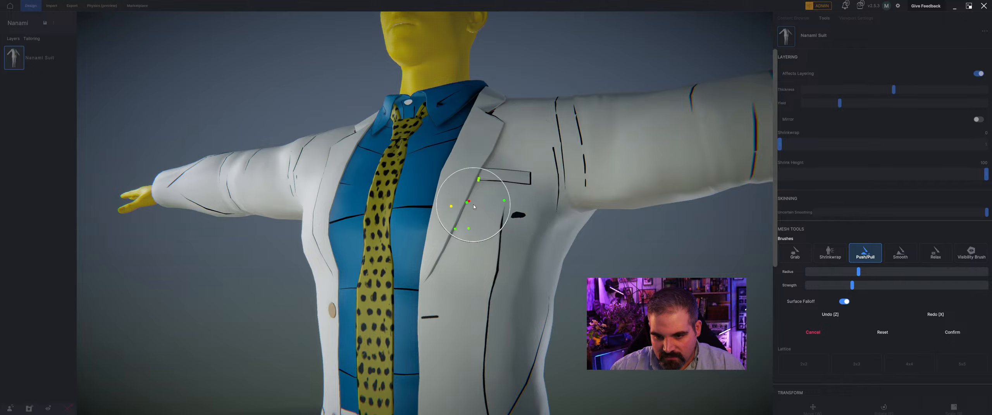
click(533, 228)
scroll(531, 234, down, 4)
mouse_move(550, 243)
mouse_down()
mouse_move(599, 257)
mouse_move(594, 267)
mouse_up()
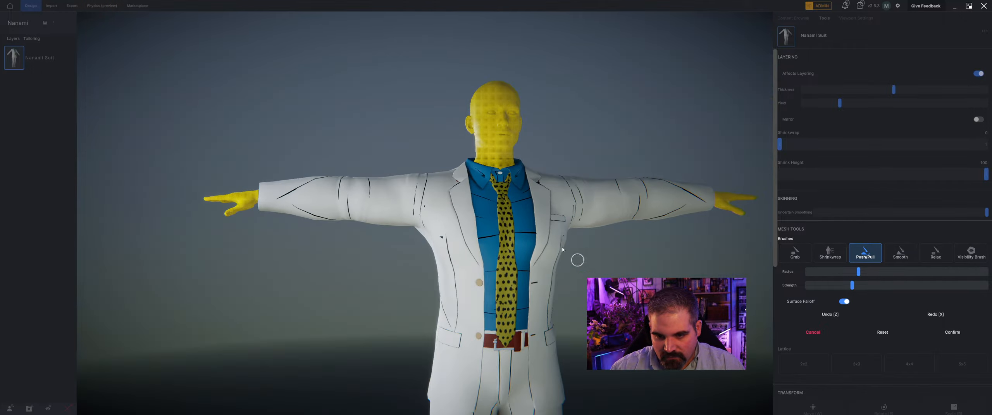
middle_drag(577, 259, 532, 233)
scroll(532, 234, down, 1)
scroll(532, 235, down, 2)
drag(532, 235, 344, 247)
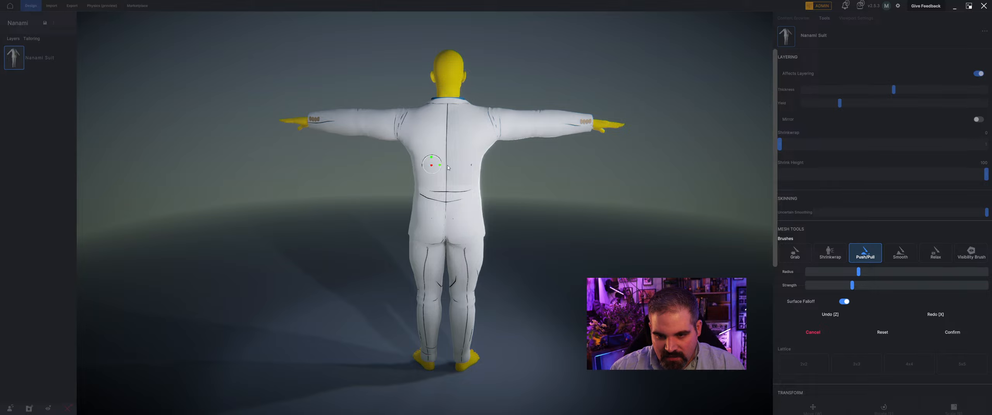
drag(372, 133, 238, 144)
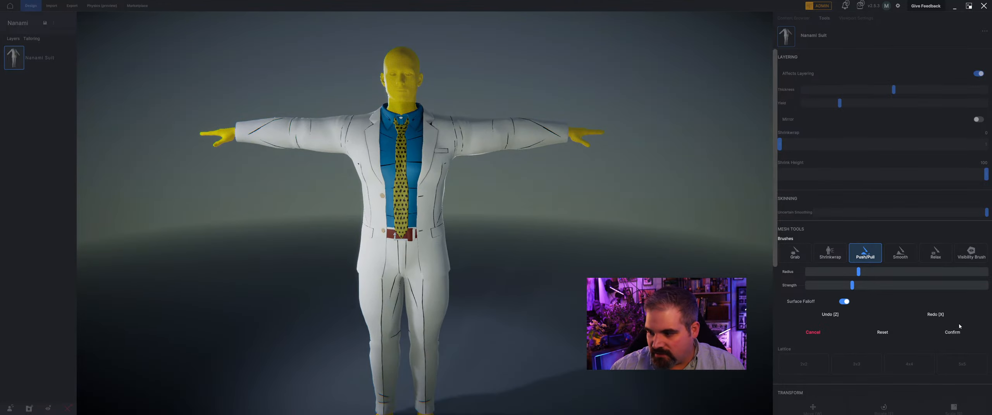
click(957, 332)
Step: Try the Shrinkwrap brush on the suit with a much larger radius and confirm the brush session
scroll(372, 206, up, 2)
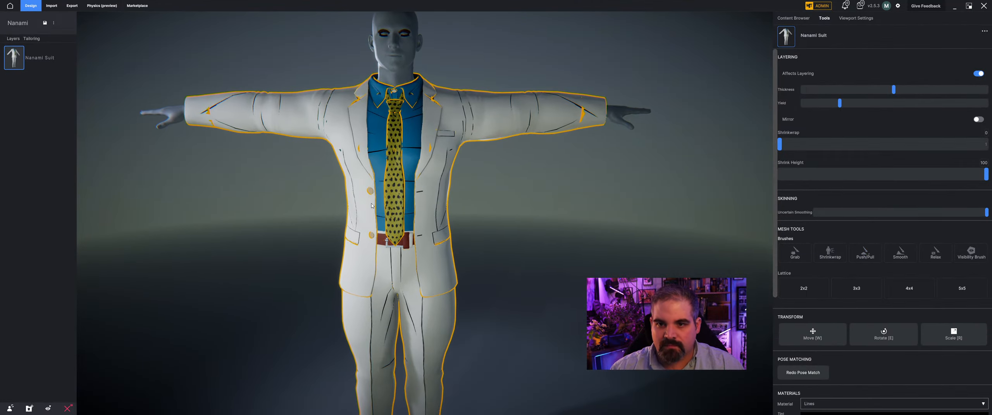
scroll(371, 206, up, 3)
drag(372, 206, 339, 166)
scroll(394, 160, down, 1)
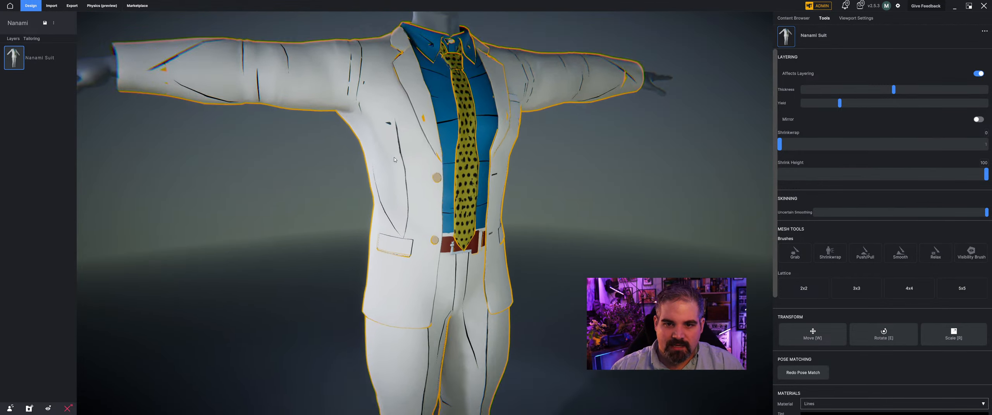
scroll(394, 160, down, 2)
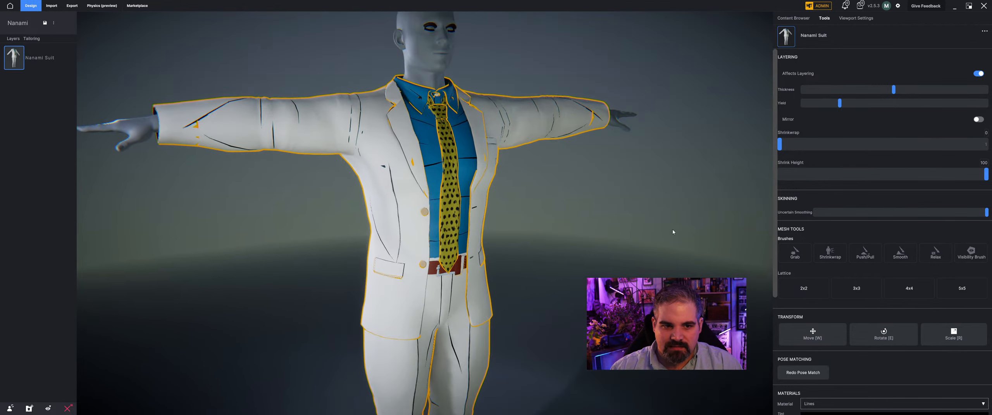
click(830, 254)
click(570, 216)
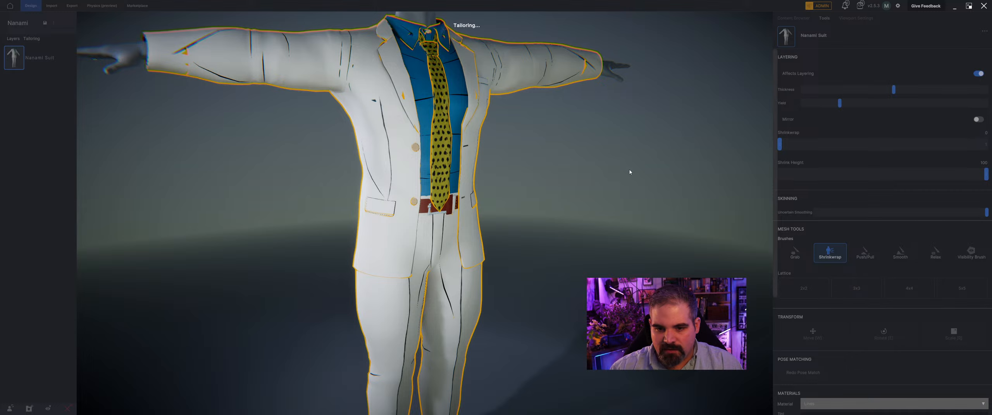
click(950, 272)
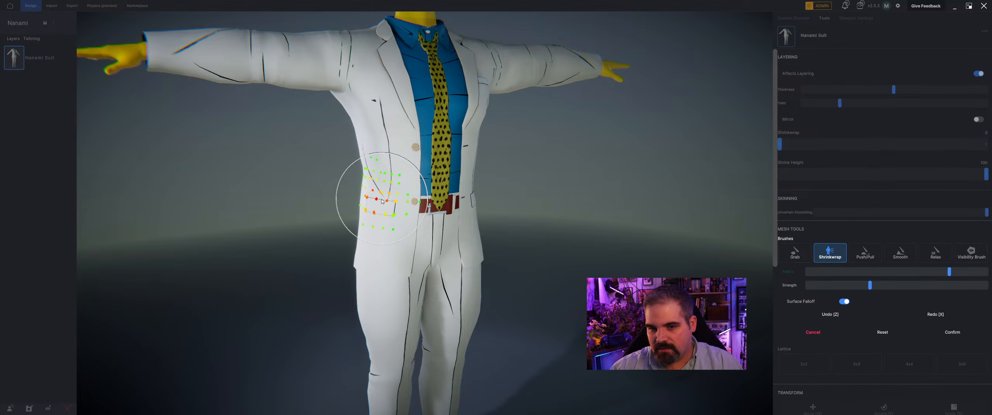
middle_drag(382, 202, 429, 297)
drag(410, 215, 417, 220)
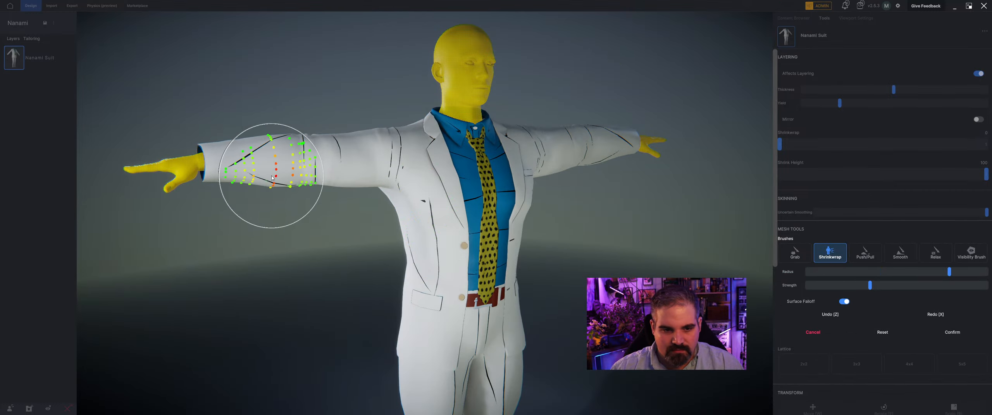
click(957, 335)
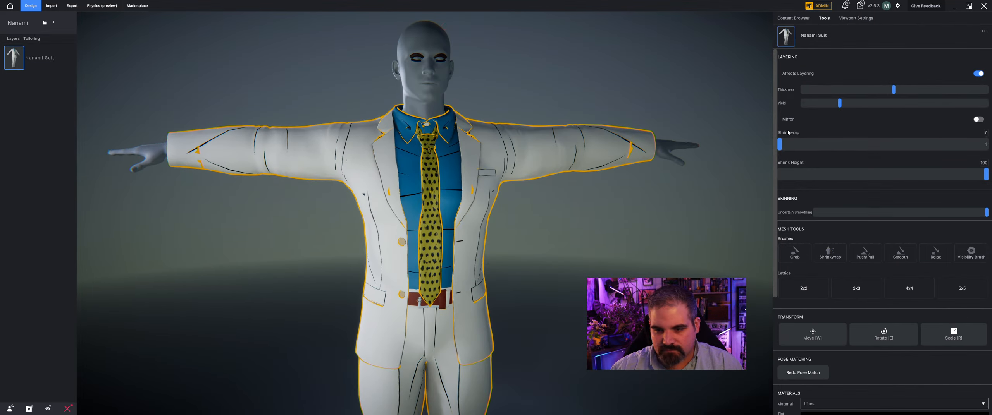
Step: Try an overall Shrinkwrap amount of 15 on the suit and reduce it to 8
drag(780, 144, 810, 157)
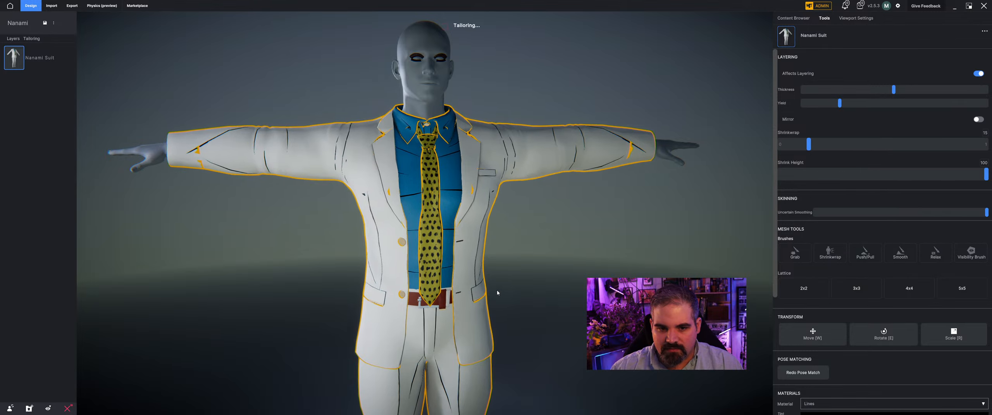
scroll(583, 215, down, 4)
middle_drag(584, 215, 722, 217)
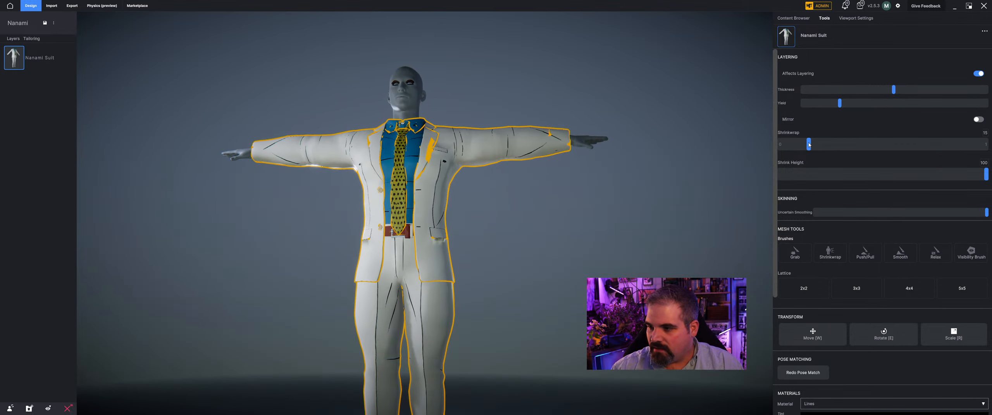
drag(809, 145, 797, 145)
middle_drag(527, 239, 604, 237)
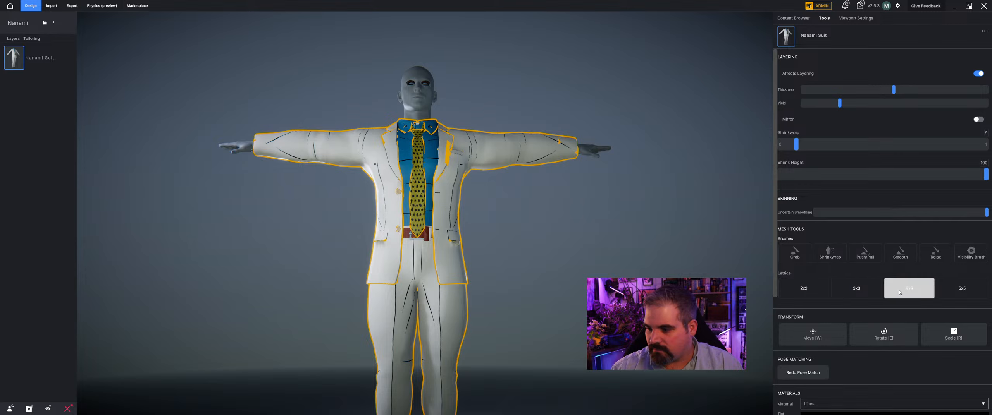
Step: Brush the clipping patch on the suit's lower back with the Push/Pull brush
click(865, 253)
click(570, 216)
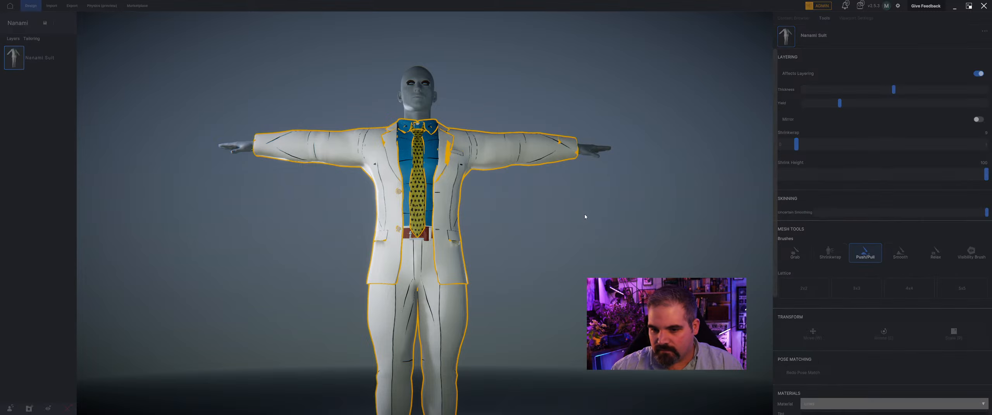
mouse_move(585, 217)
middle_down()
mouse_move(488, 215)
mouse_move(441, 247)
middle_up()
scroll(441, 246, up, 3)
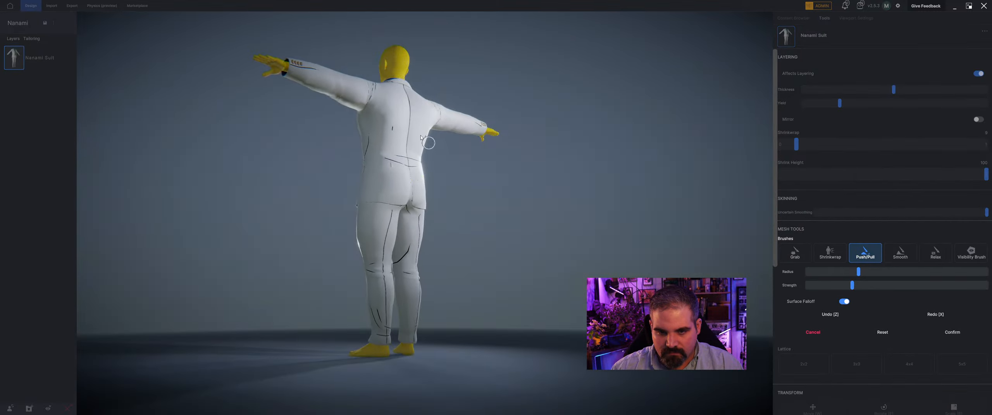
scroll(279, 182, up, 5)
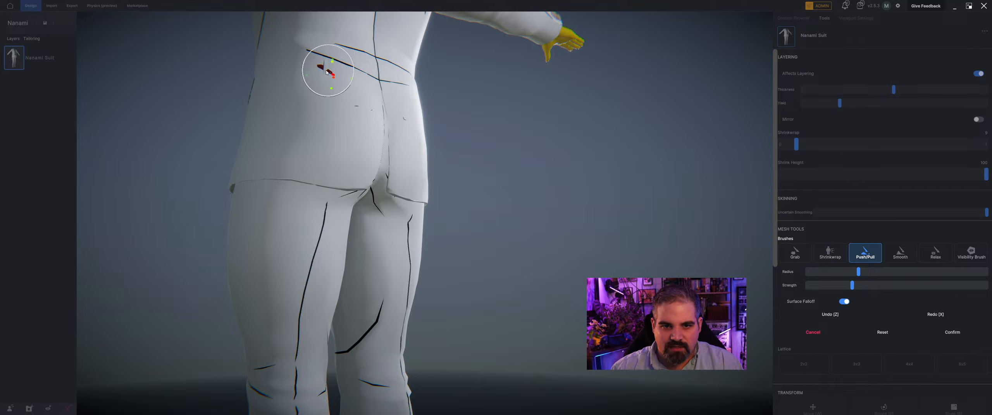
scroll(345, 135, up, 5)
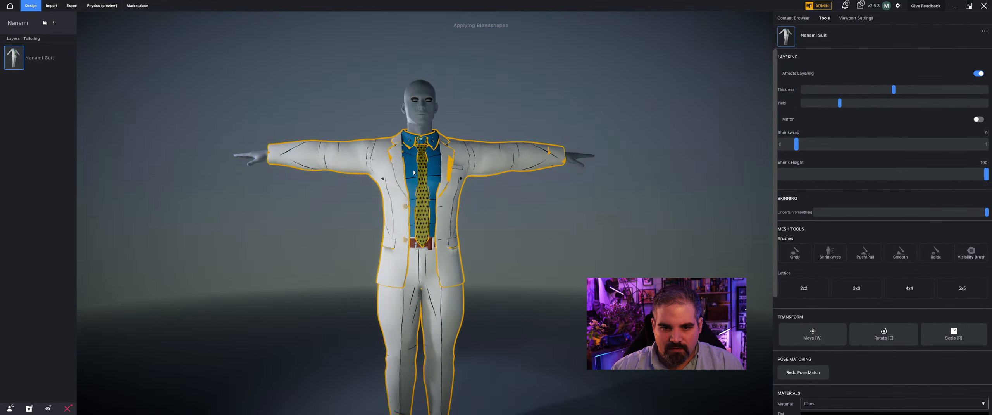
Step: Deselect the suit and inspect its fit from the back, at the right sleeve opening and from the front
click(459, 66)
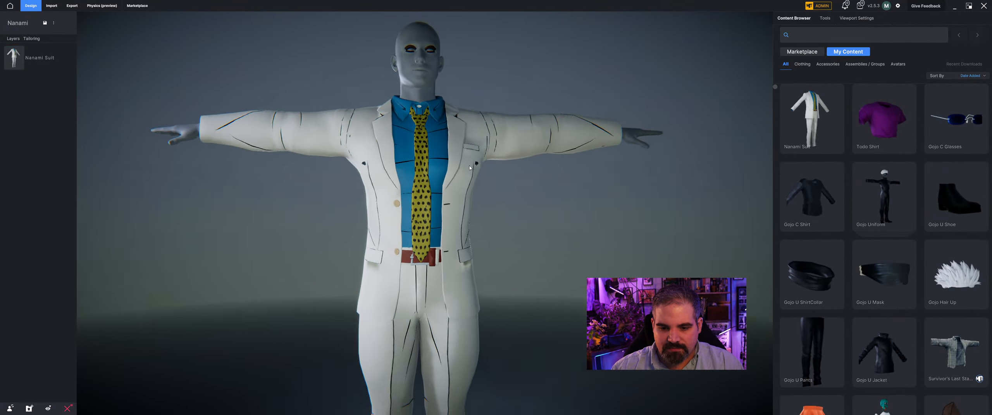
drag(474, 252, 399, 237)
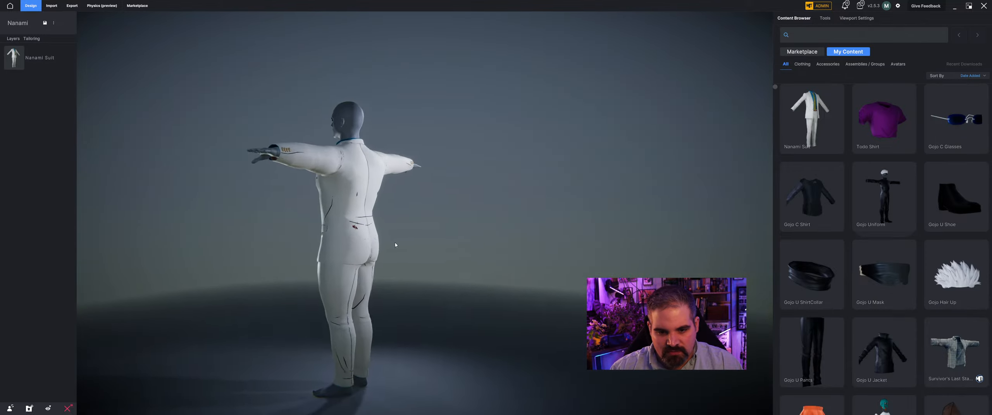
scroll(395, 245, up, 5)
drag(368, 268, 193, 295)
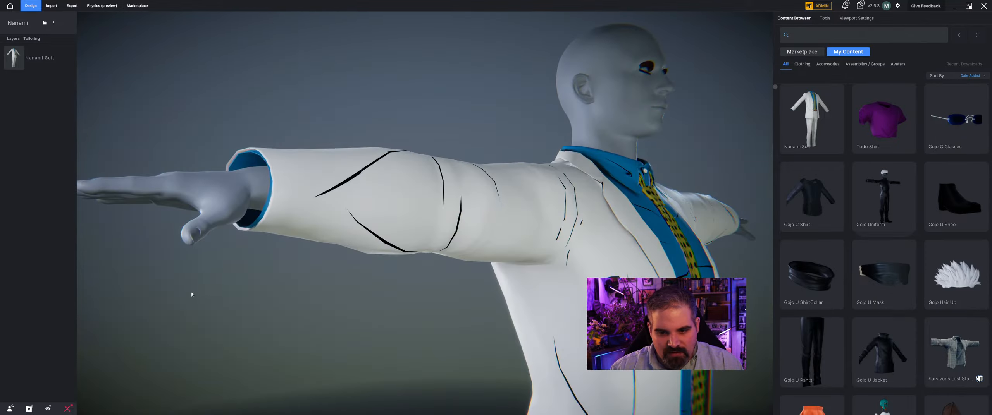
scroll(420, 280, down, 3)
drag(419, 280, 503, 285)
scroll(503, 285, down, 5)
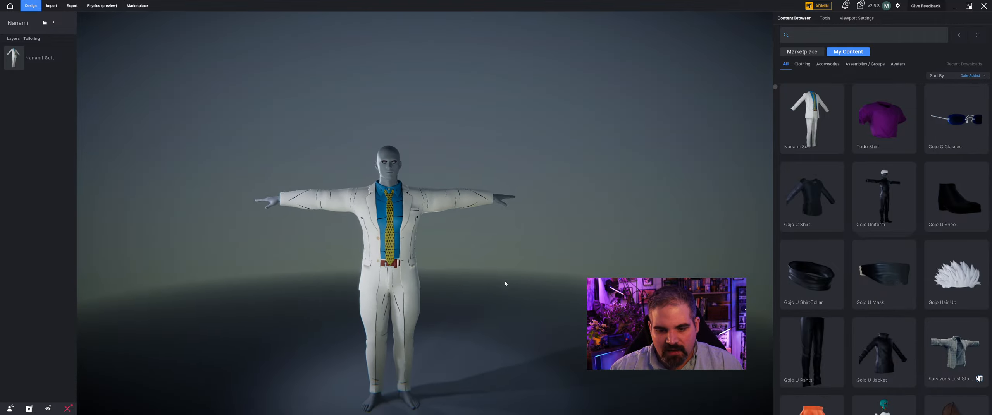
middle_drag(505, 280, 521, 242)
drag(522, 242, 480, 232)
Step: Import Nanami Hair.fbx from the Kento Nanami folder as a Cloth / Accessory item
click(47, 5)
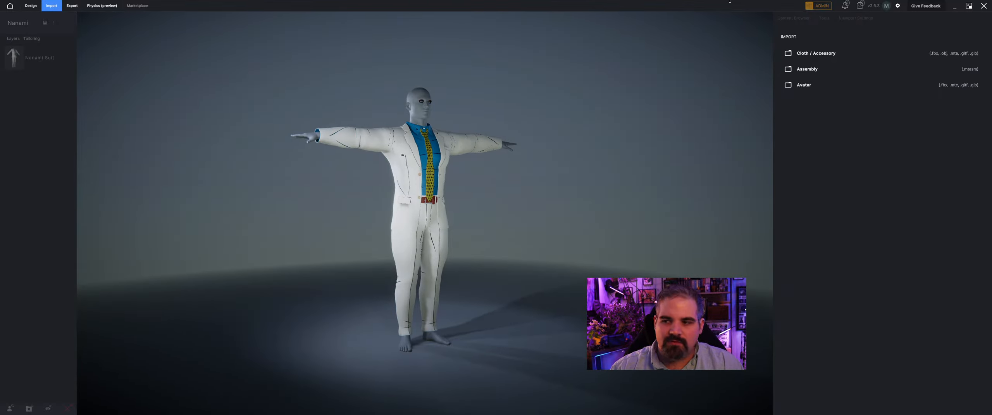
click(816, 53)
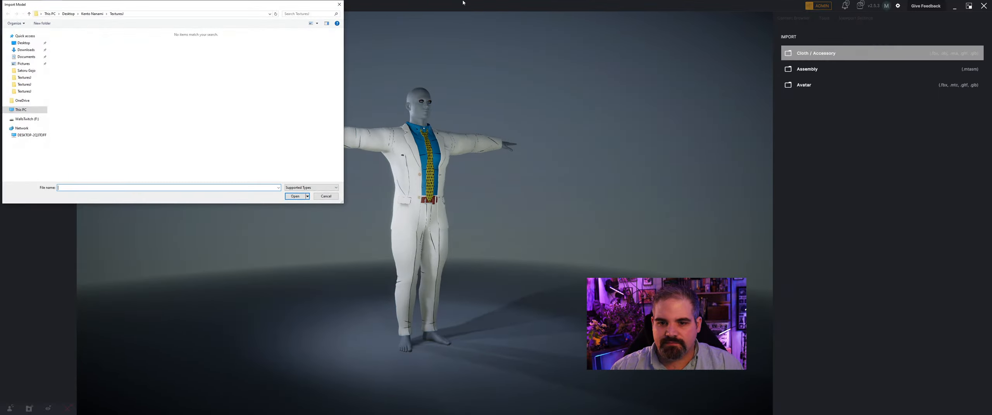
click(92, 14)
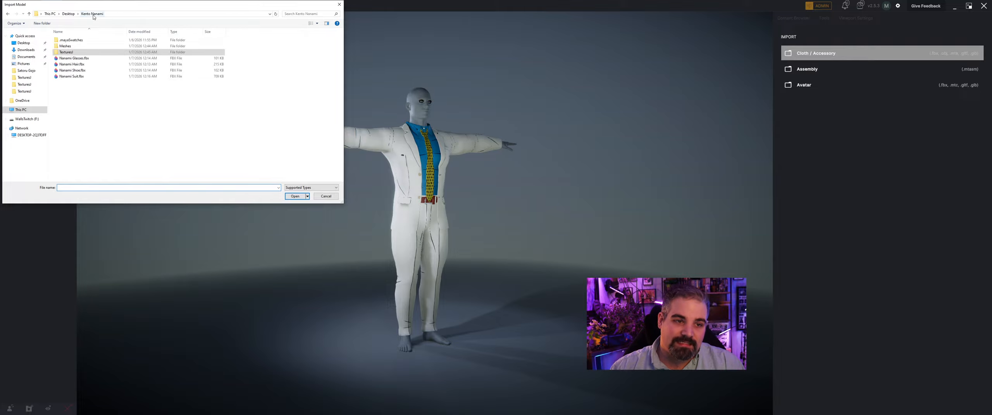
click(84, 66)
click(296, 197)
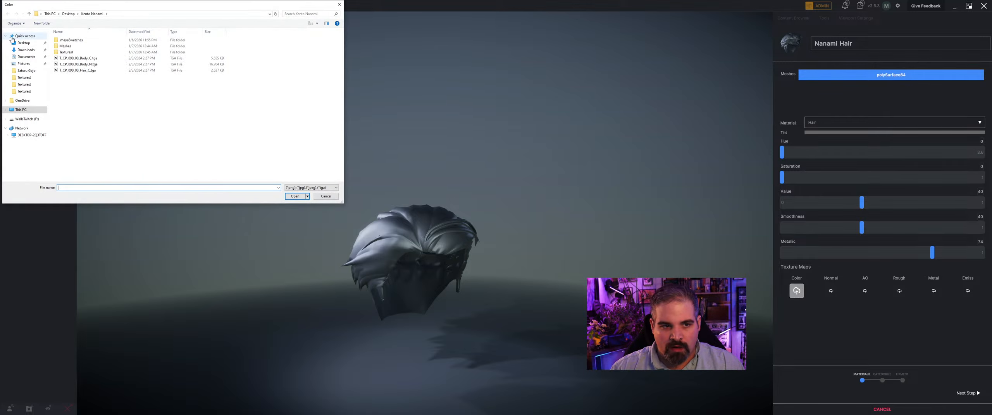
Step: Assign the Hair_C JPG texture as the hair's color map and set the material's Value to 100 and Metallic to 0
double_click(76, 52)
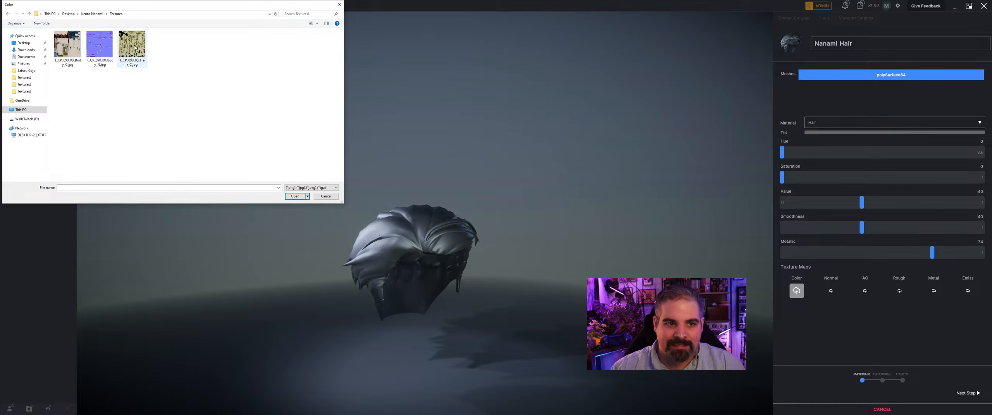
click(295, 197)
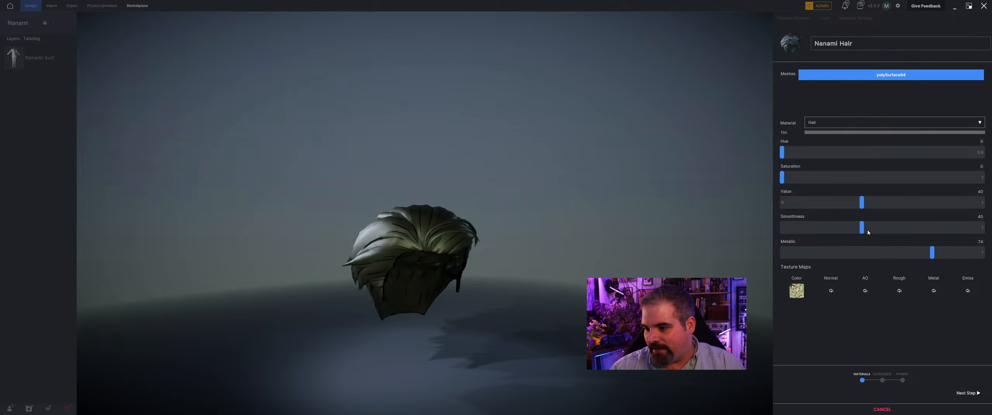
drag(863, 205, 983, 203)
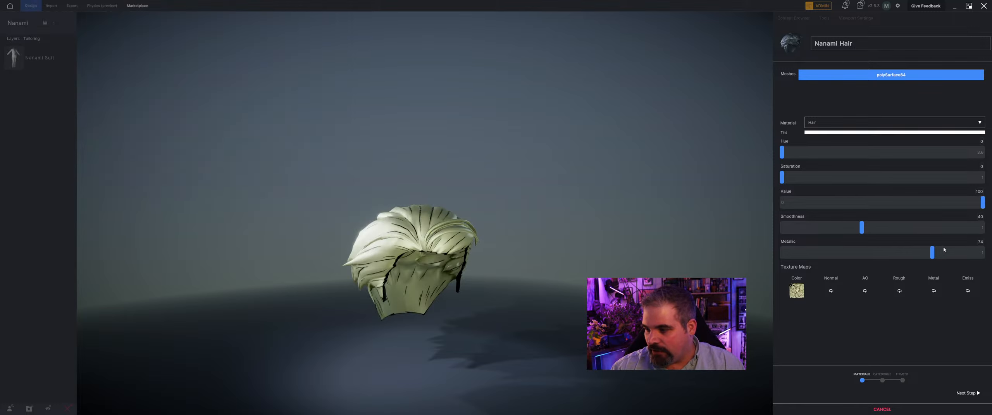
drag(932, 256, 781, 254)
middle_drag(272, 235, 430, 245)
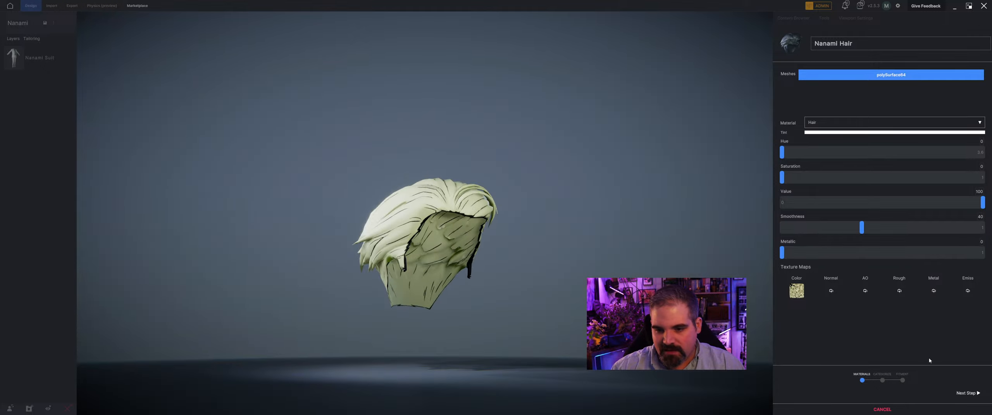
Step: Set the imported item's cloth category to Hair and continue to the fitment stage
click(968, 394)
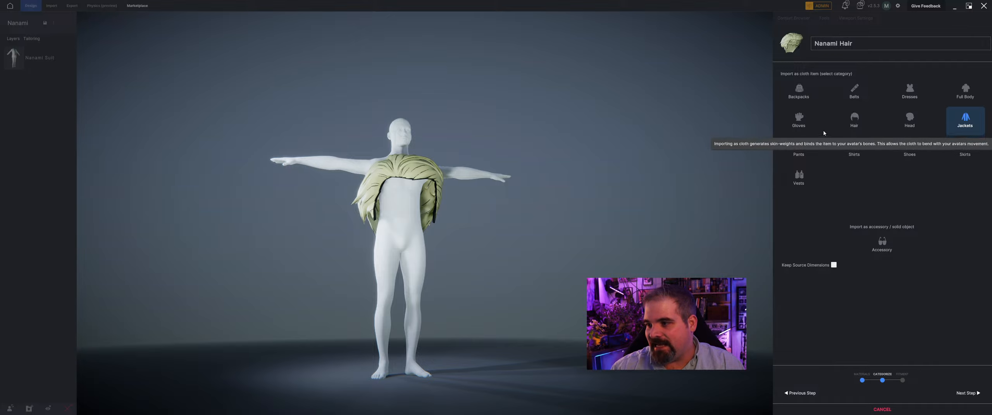
click(860, 121)
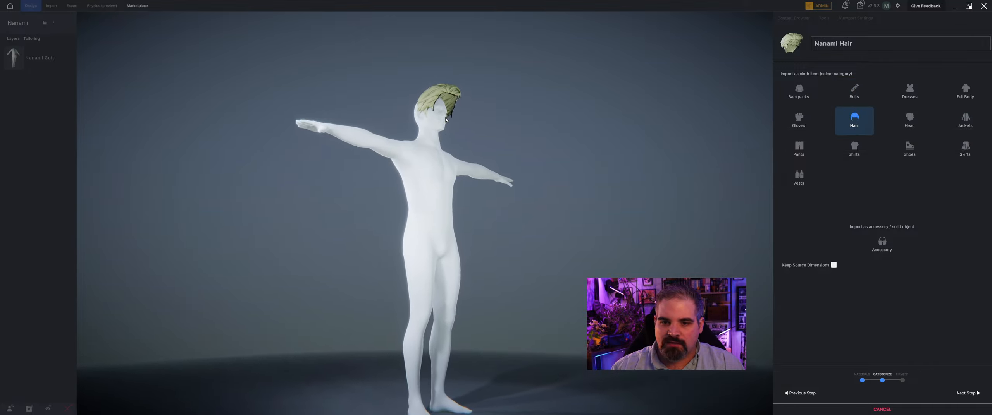
click(968, 393)
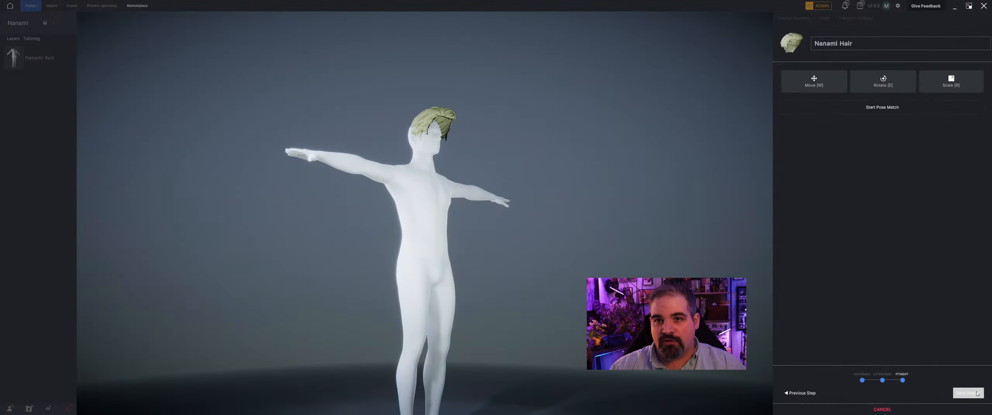
Step: Move the Nanami Hair backward so it sits on top of the avatar's head
key(w)
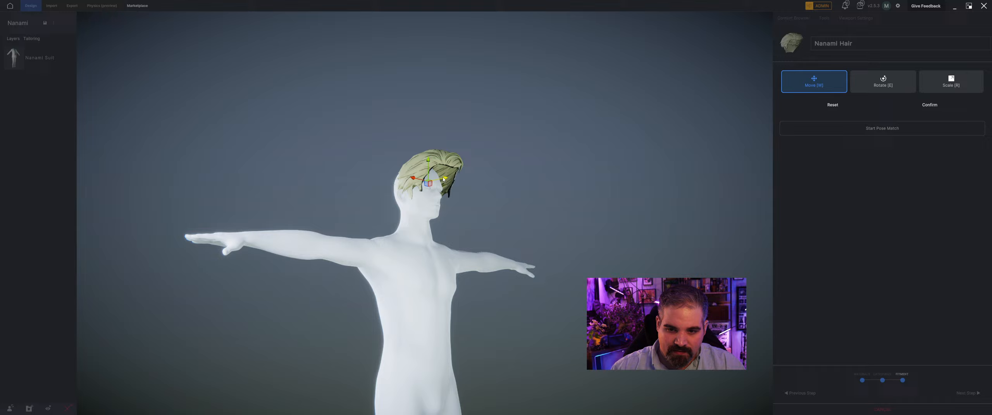
drag(443, 180, 425, 180)
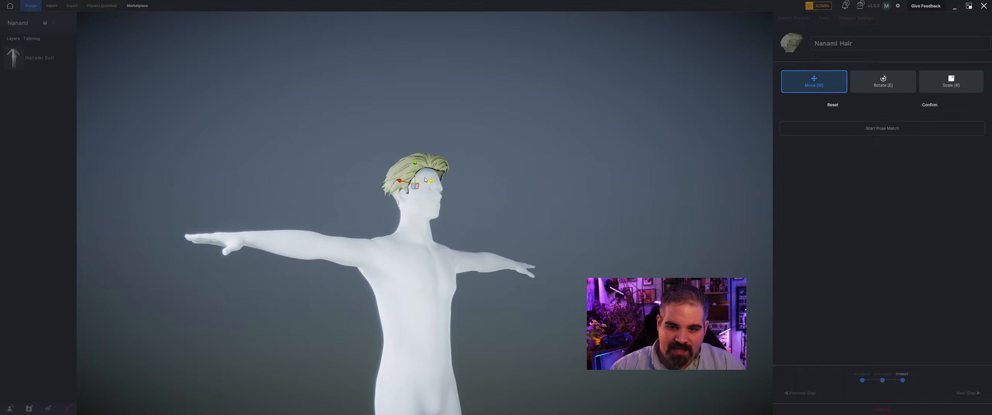
scroll(425, 182, up, 3)
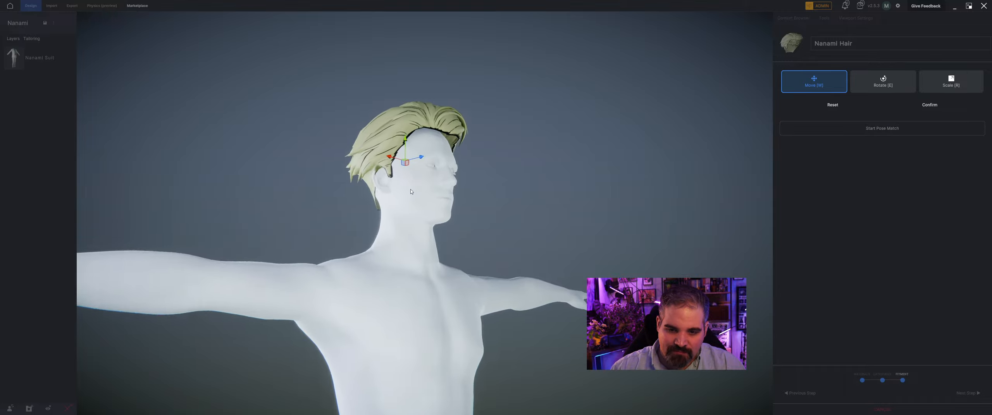
middle_drag(412, 192, 315, 188)
scroll(315, 188, up, 3)
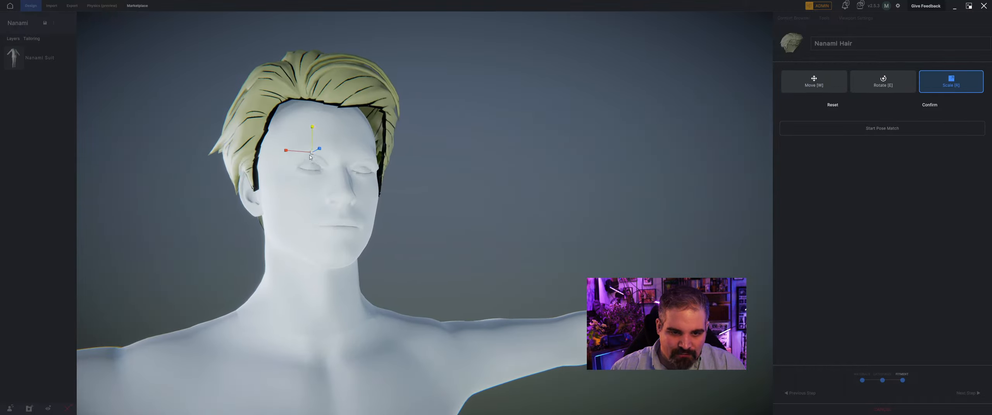
Step: Scale the hair down to fit the avatar's head closely, undoing unwanted size changes
drag(310, 157, 337, 169)
key(ctrl+z)
scroll(313, 154, up, 3)
scroll(320, 154, down, 5)
key(ctrl+z)
scroll(341, 172, up, 4)
Step: Rotate the hair to follow the avatar's hairline and confirm its placement to finish the hair import
middle_drag(337, 169, 387, 168)
drag(496, 166, 492, 157)
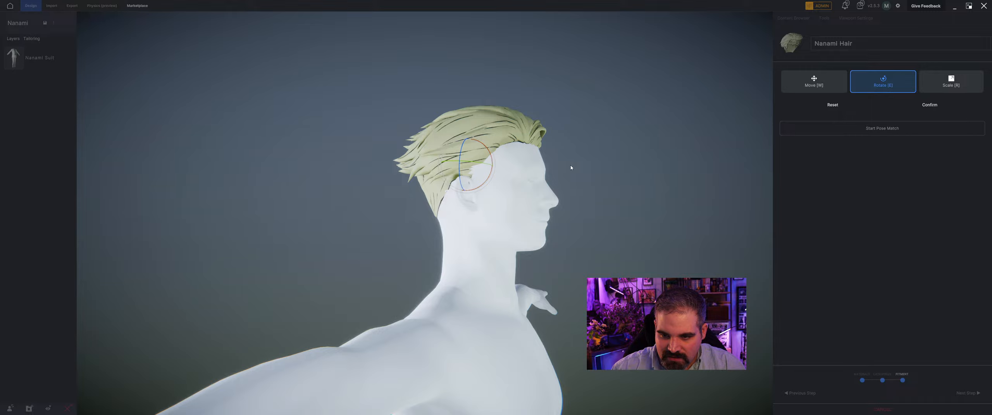
middle_drag(570, 165, 608, 173)
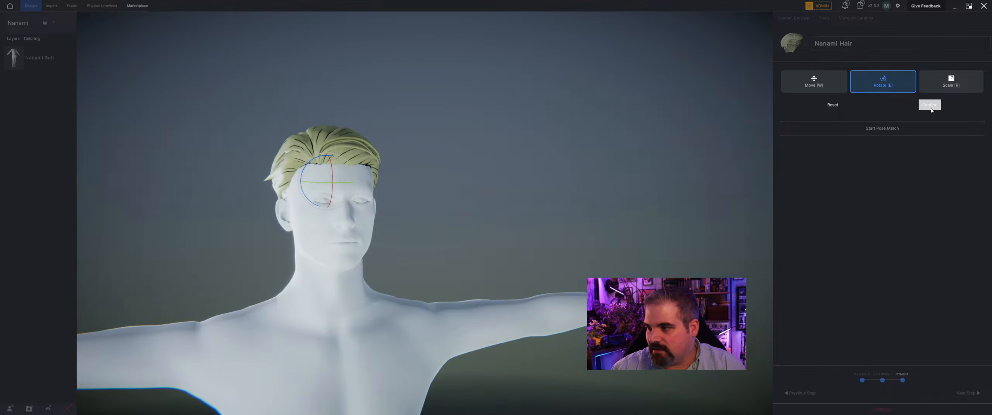
click(930, 105)
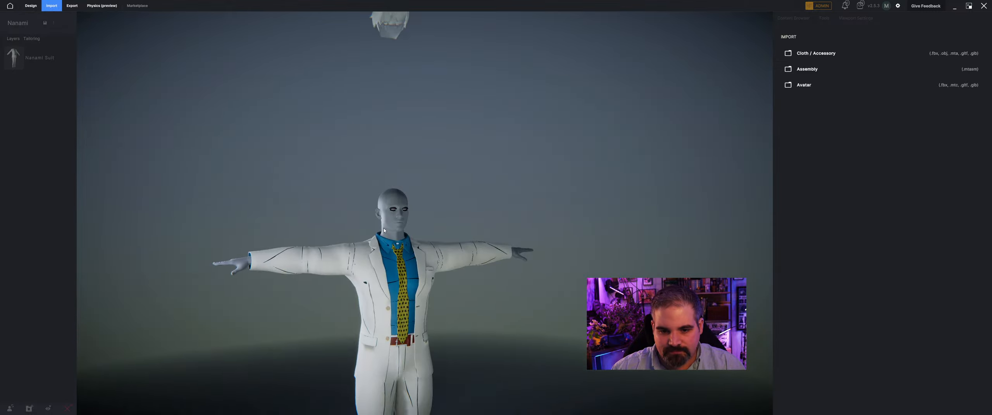
middle_drag(515, 173, 481, 190)
scroll(582, 171, up, 2)
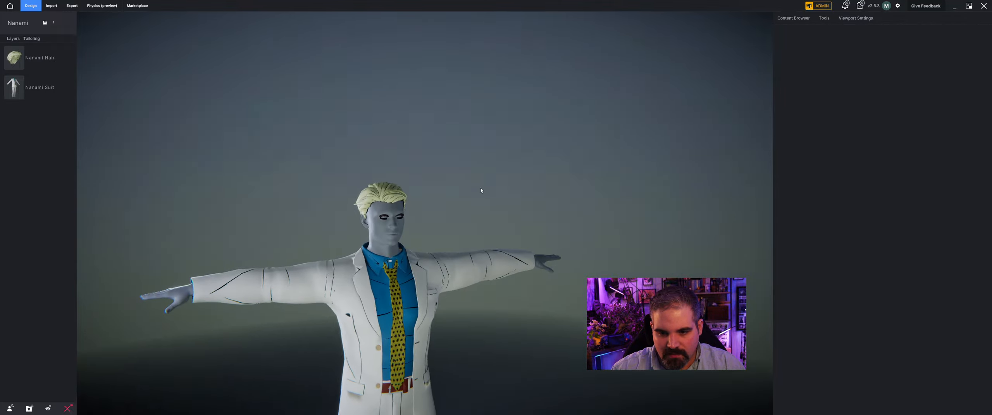
Step: Import the Nanami Glasses model from the Kento Nanami folder as a Cloth / Accessory item
click(52, 5)
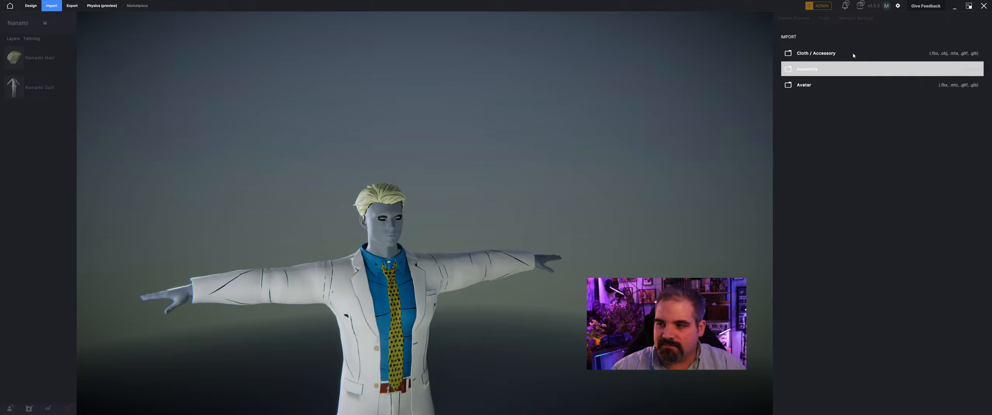
click(846, 52)
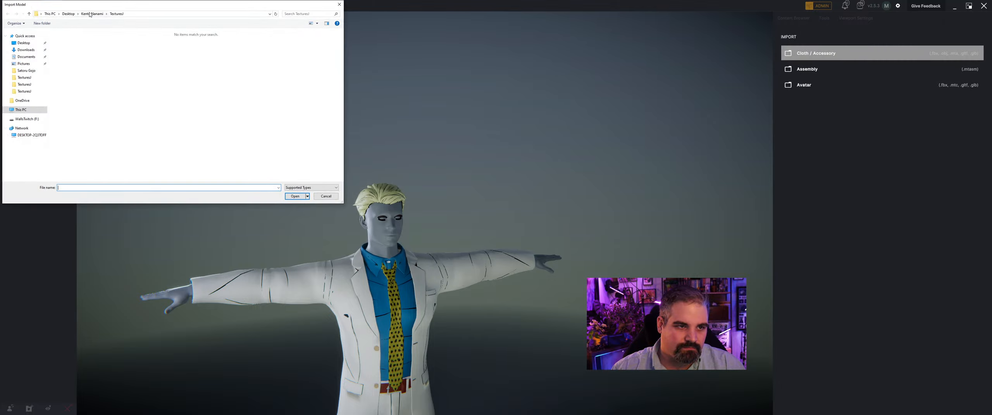
click(90, 15)
click(78, 60)
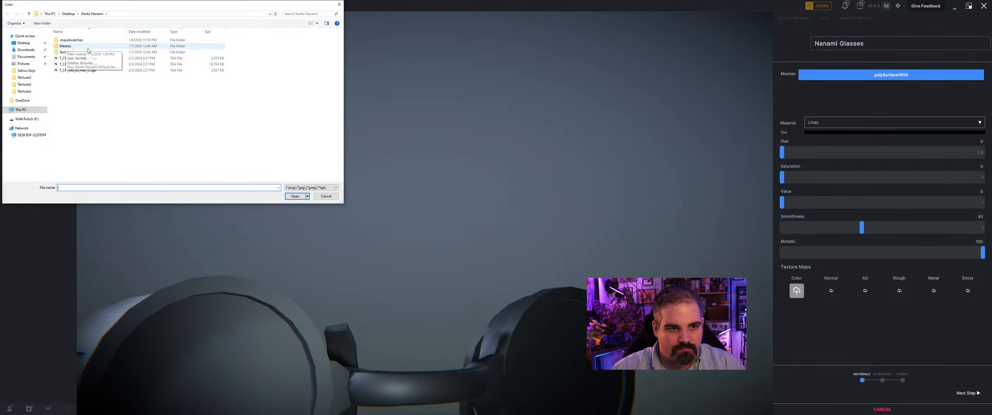
Step: Assign the Body_C JPG texture as the glasses' Lines color map and set the material's Value and Metallic to 0
double_click(71, 53)
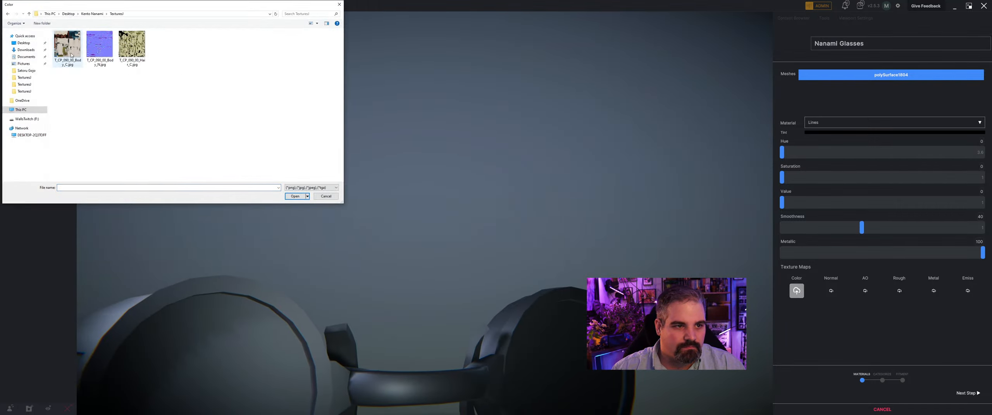
click(289, 198)
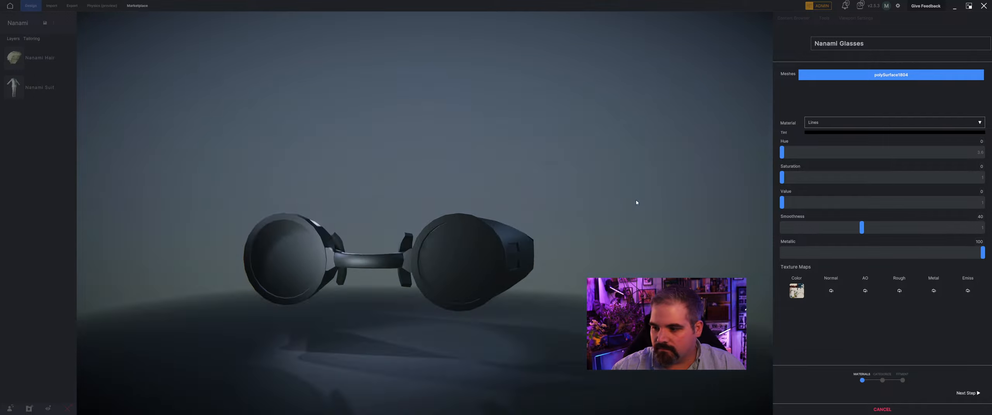
drag(804, 205, 895, 211)
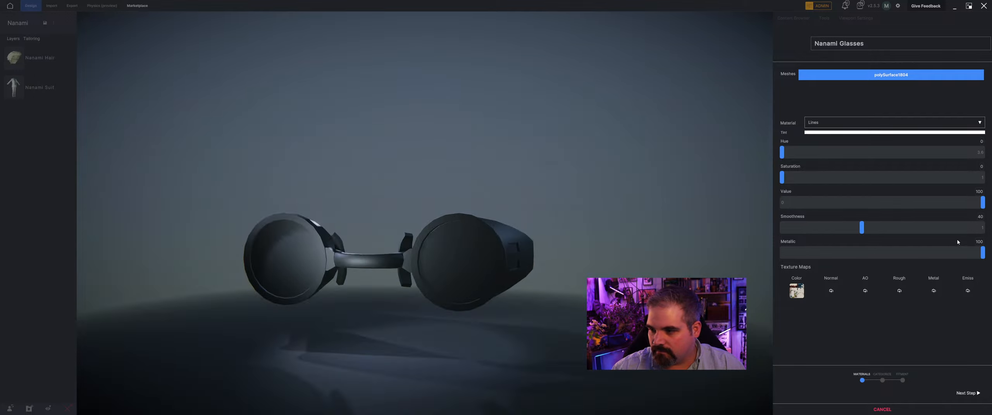
drag(711, 254, 370, 271)
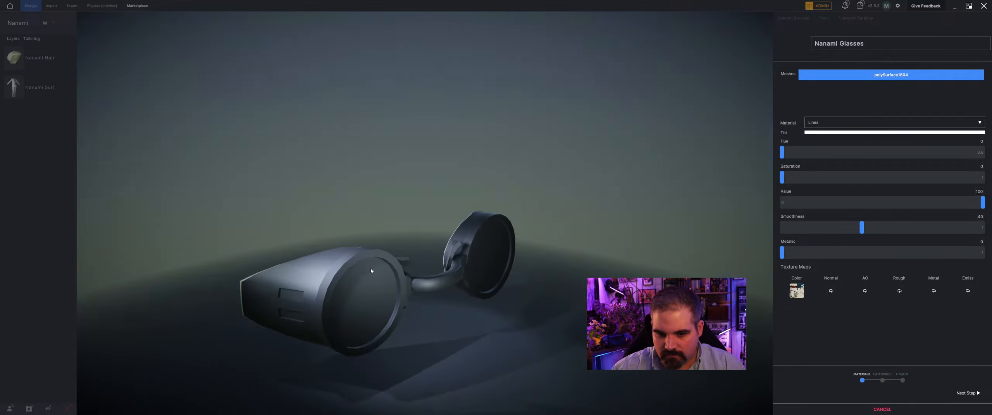
click(845, 123)
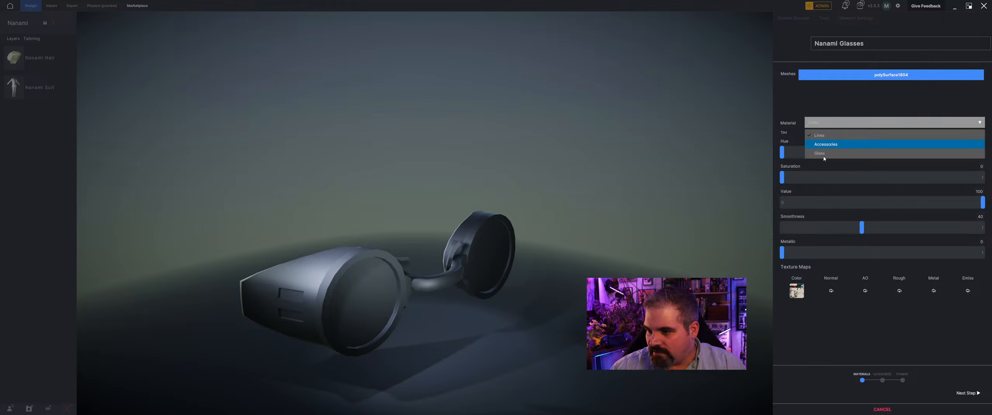
click(922, 204)
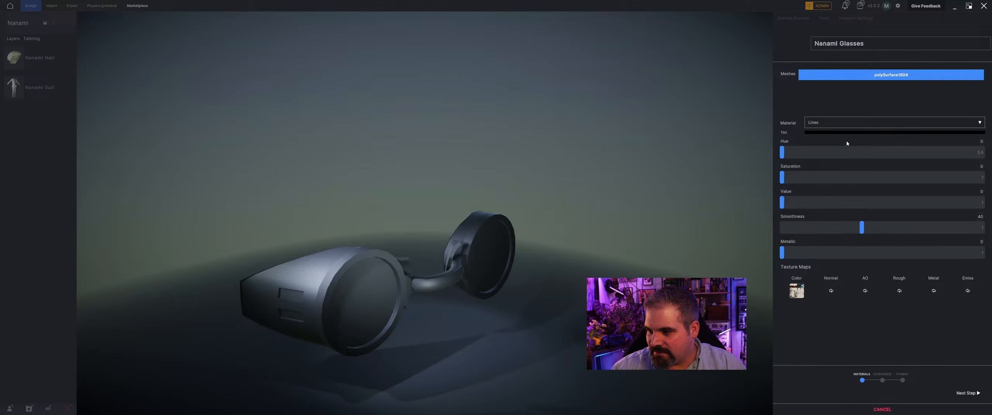
Step: Assign the Body_C JPG texture as the Accessories material's color map and set its Value to 100
click(845, 124)
click(832, 148)
click(797, 291)
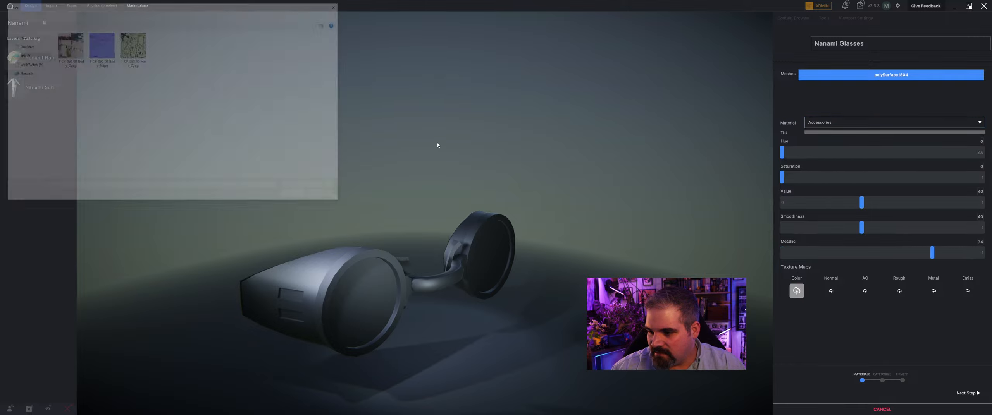
click(56, 42)
click(295, 197)
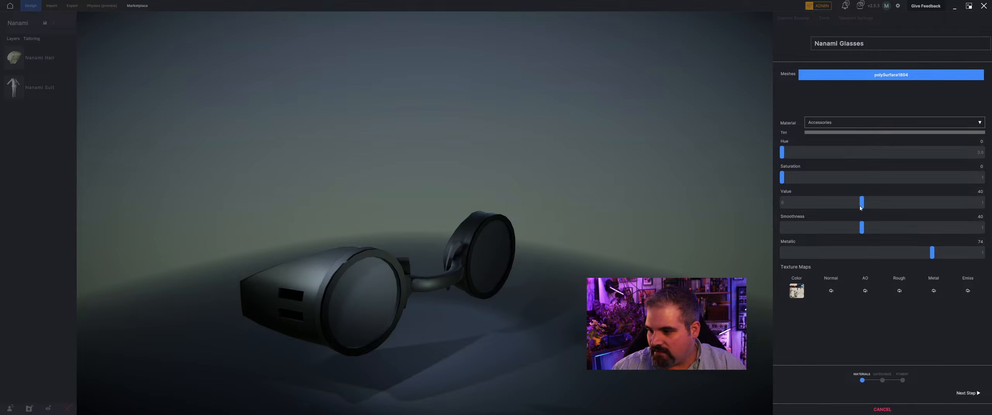
drag(861, 203, 983, 202)
Step: Try the Body_C color map on the Glass material, remove it, and tint the lenses blue with Hue 227 and Saturation 73
click(827, 123)
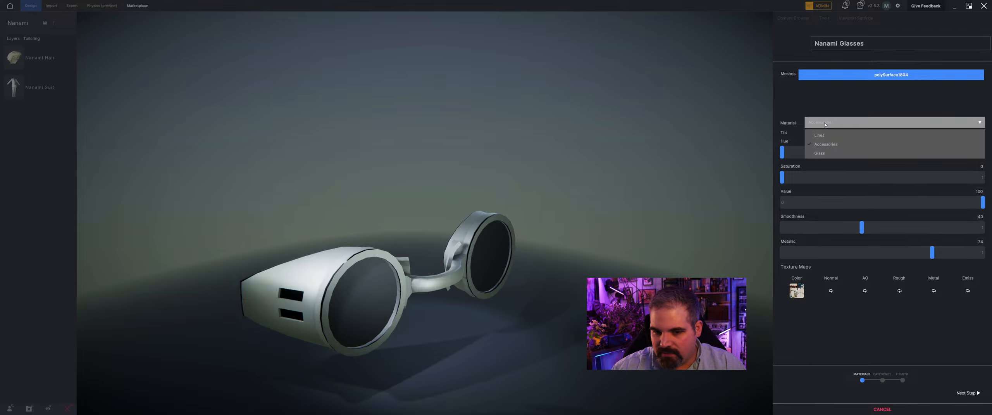
click(821, 154)
click(796, 291)
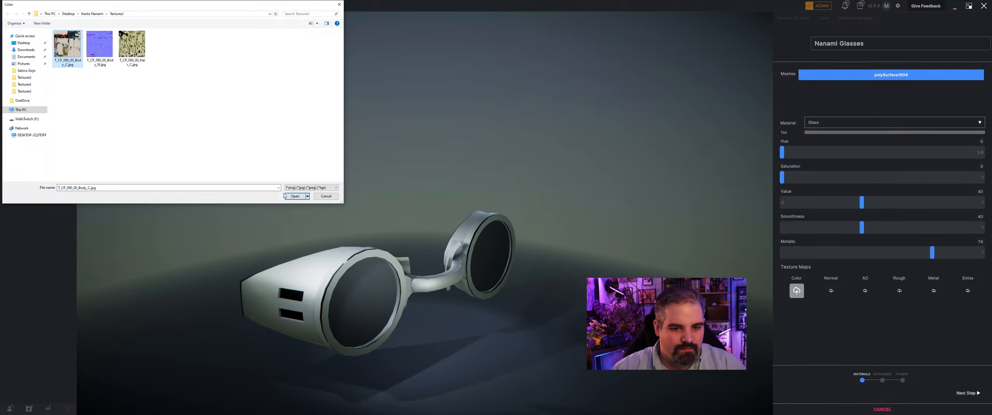
click(296, 197)
drag(634, 180, 520, 278)
click(800, 287)
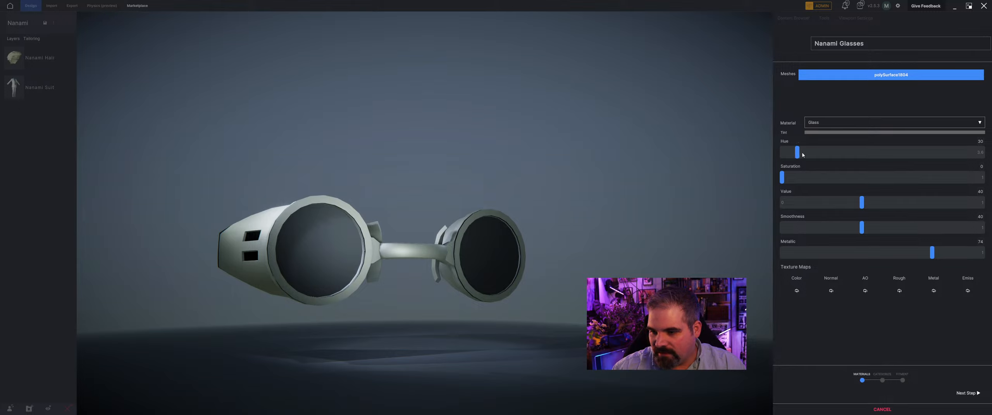
drag(781, 179, 893, 185)
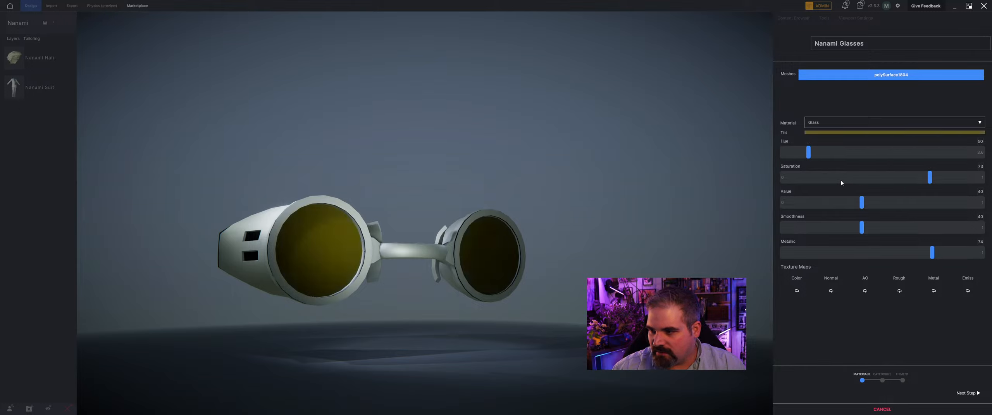
drag(872, 158, 909, 158)
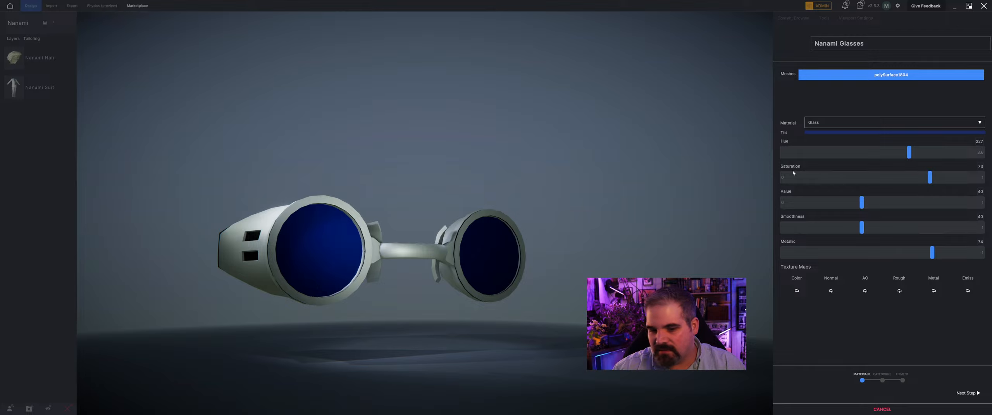
Step: Set the glasses' cloth category to Head and continue to the fitment stage
click(967, 394)
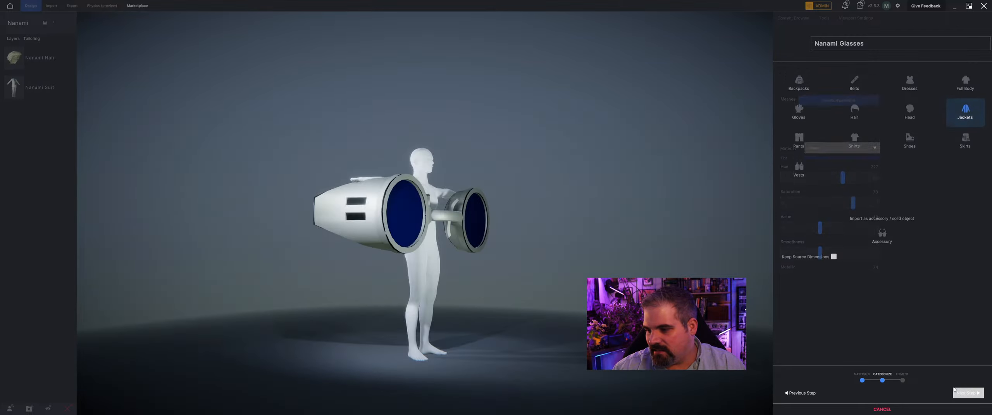
click(909, 118)
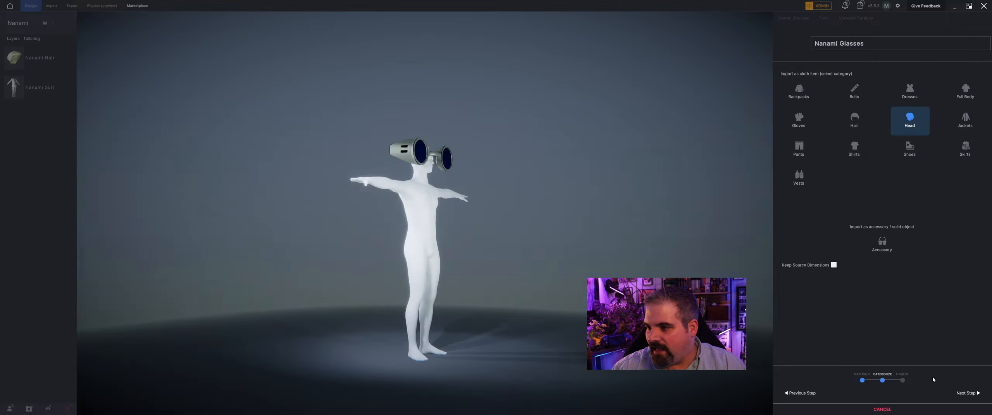
click(967, 394)
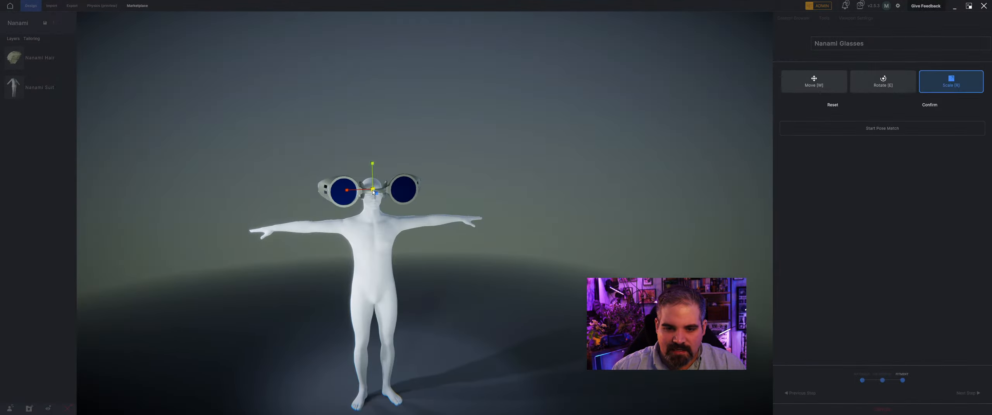
Step: Scale the glasses down to suit the avatar's face and move them toward the eyes
drag(373, 192, 361, 191)
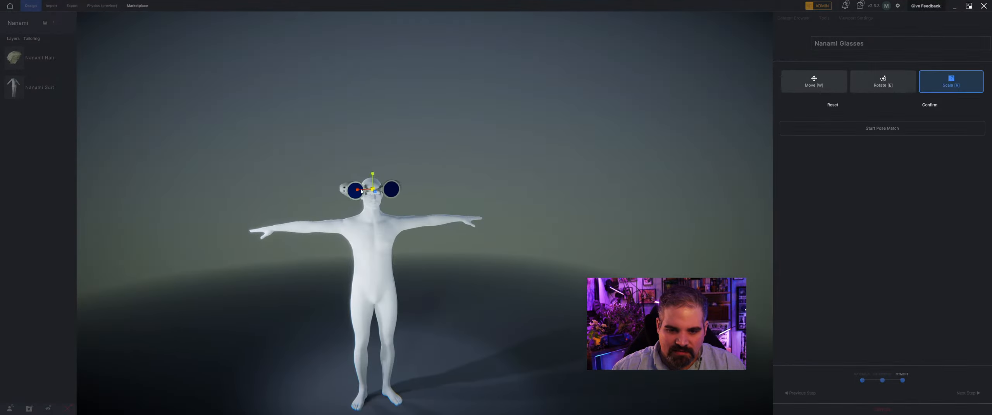
key(w)
scroll(388, 183, up, 8)
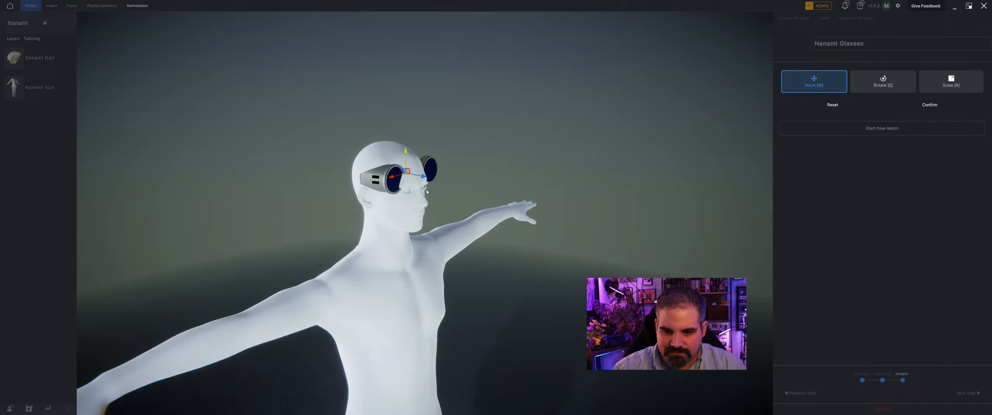
mouse_move(418, 168)
mouse_down()
mouse_move(437, 171)
mouse_move(421, 170)
mouse_move(442, 184)
mouse_move(424, 176)
mouse_up()
key(r)
key(w)
Step: Adjust the glasses' position so they rest on the nose bridge in front of the eyes, and confirm the placement
right_drag(426, 193, 314, 170)
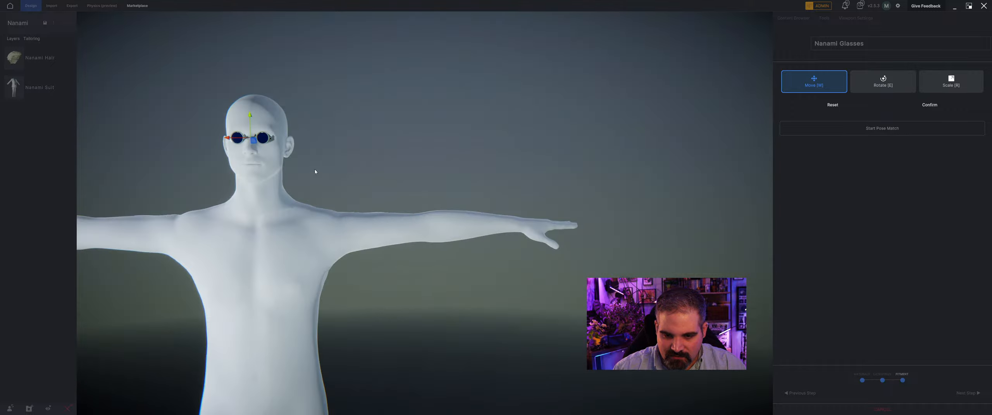
scroll(314, 170, up, 3)
middle_drag(314, 170, 384, 174)
scroll(394, 199, up, 4)
scroll(384, 174, down, 3)
right_drag(384, 174, 473, 183)
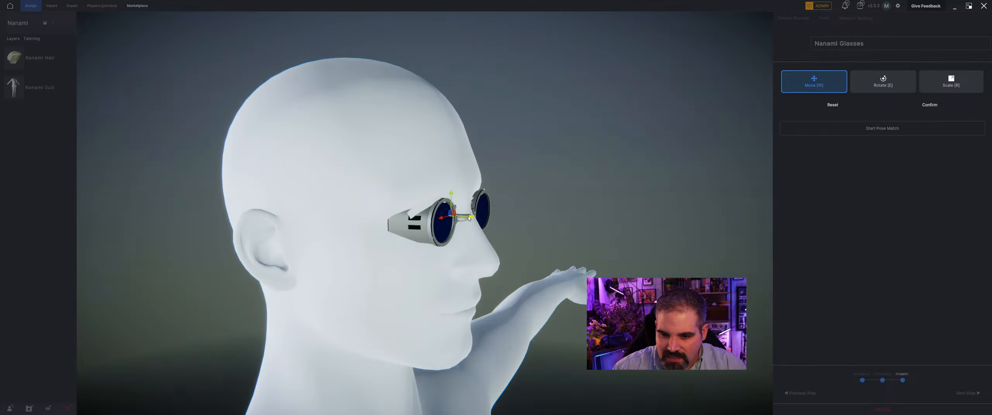
drag(469, 218, 452, 199)
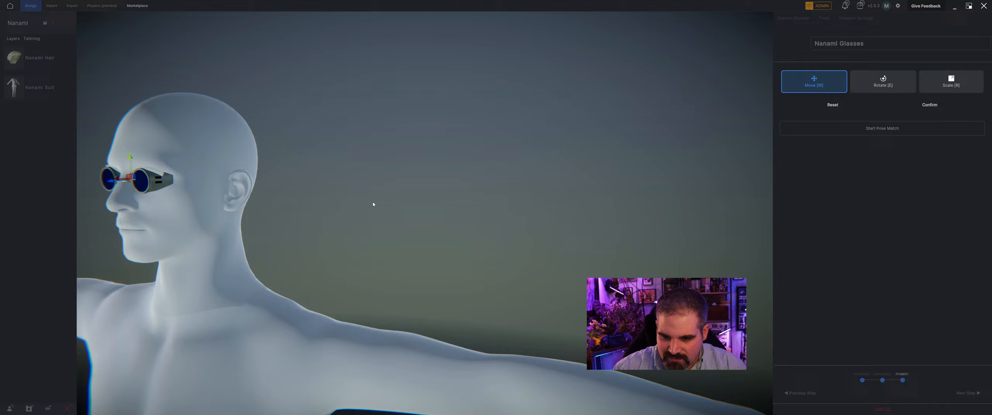
right_drag(372, 202, 407, 248)
scroll(393, 202, up, 3)
click(929, 105)
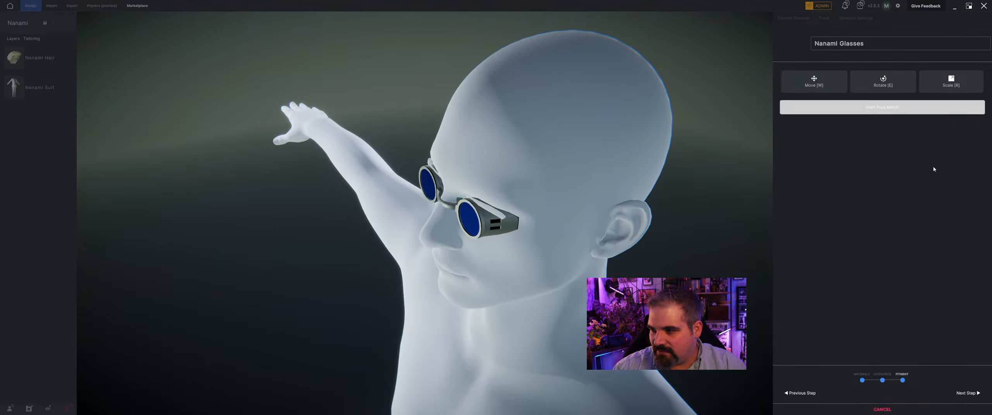
Step: Finish importing the glasses and inspect their fit on the dressed avatar's face
click(967, 393)
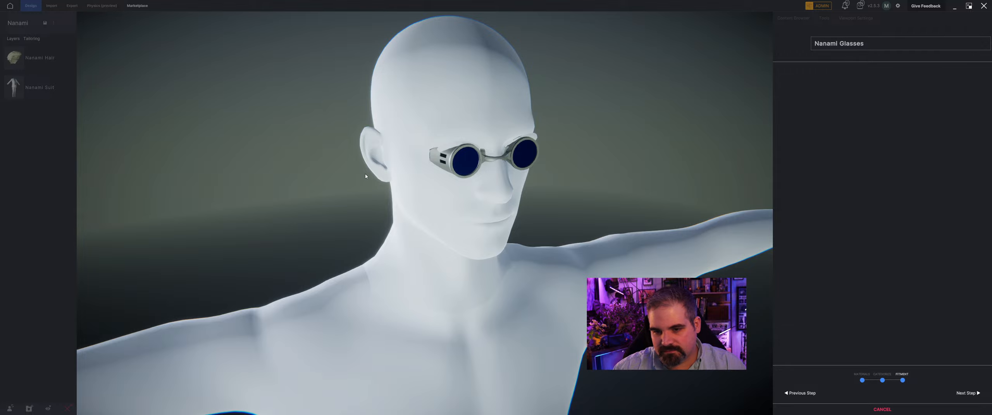
right_drag(596, 181, 527, 159)
scroll(527, 171, up, 3)
scroll(529, 159, down, 4)
scroll(498, 165, up, 5)
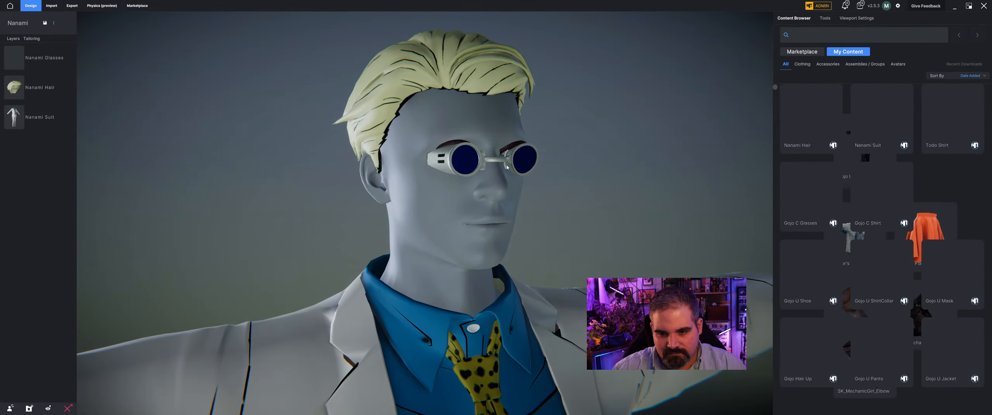
Step: Set the Nanami Glasses' shrinkwrap to about 37 and check how closely they sit against the face
click(507, 167)
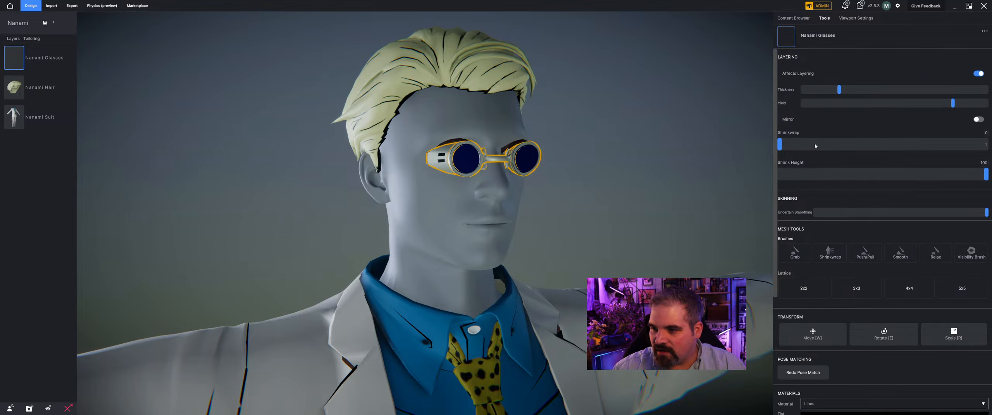
drag(780, 147, 859, 151)
right_drag(558, 154, 497, 152)
scroll(499, 162, up, 5)
scroll(500, 170, down, 2)
right_drag(622, 161, 604, 172)
Step: Move the glasses slightly down onto the nose bridge and confirm the transform
key(w)
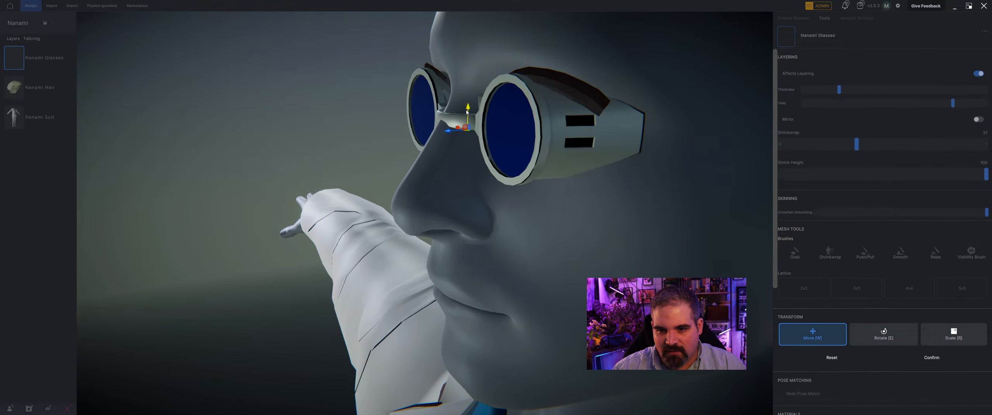
drag(467, 107, 469, 124)
key(r)
right_drag(469, 126, 501, 130)
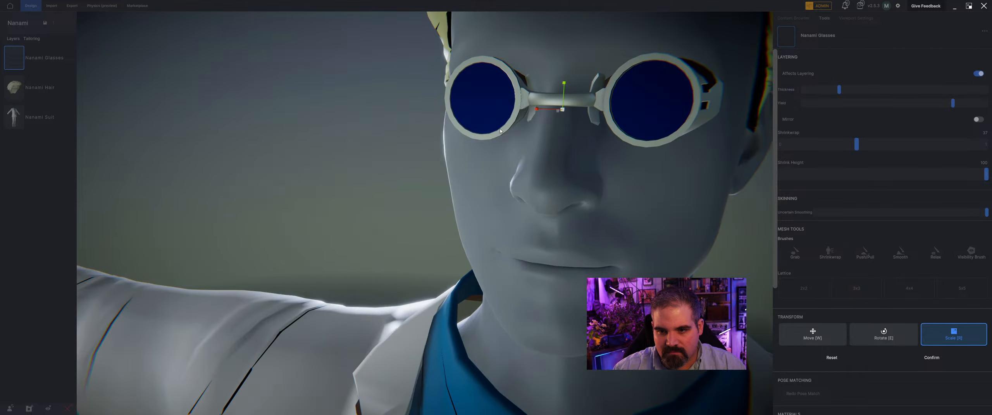
click(923, 356)
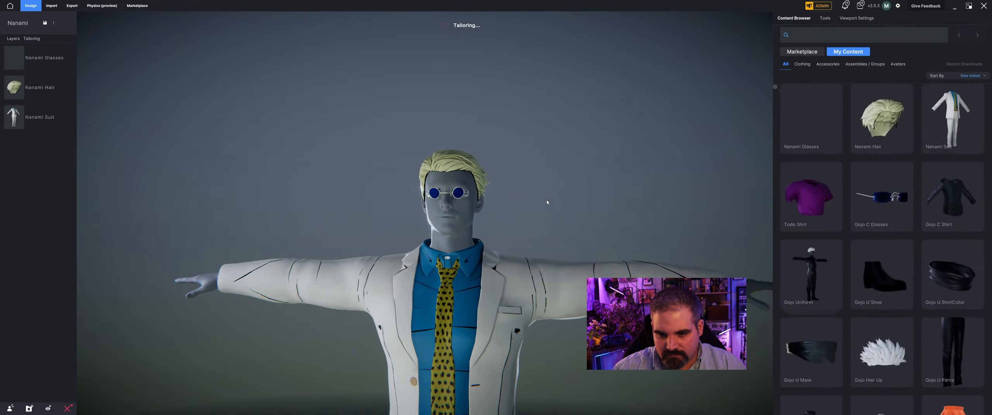
Step: Inspect the complete Nanami outfit on the avatar, checking the suit, sleeves, tie and belt up close and from a distance
right_drag(548, 202, 443, 249)
scroll(421, 155, down, 3)
middle_drag(443, 248, 457, 262)
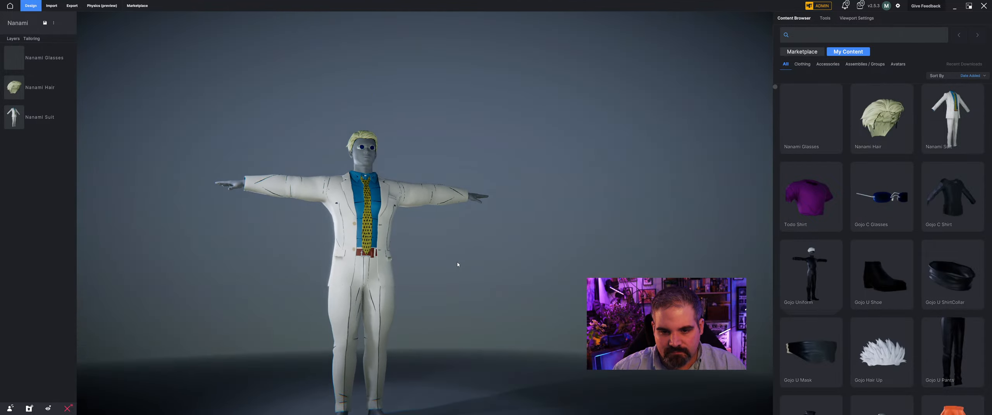
scroll(457, 265, up, 10)
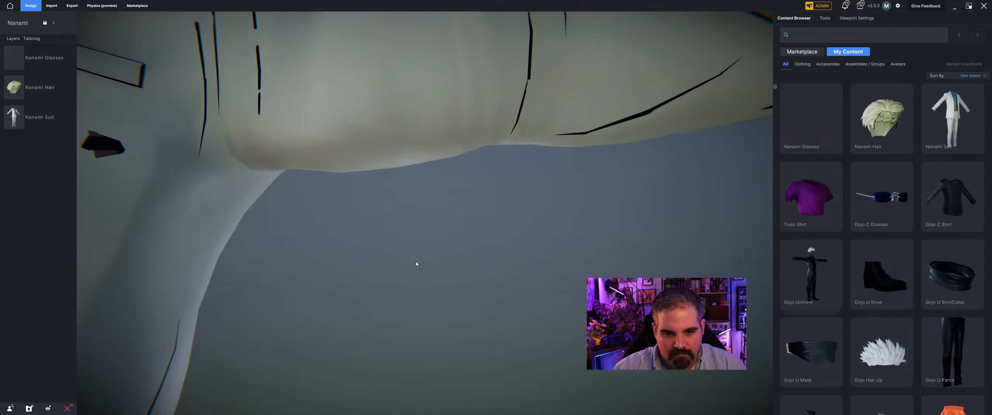
scroll(416, 264, down, 6)
right_drag(416, 265, 445, 260)
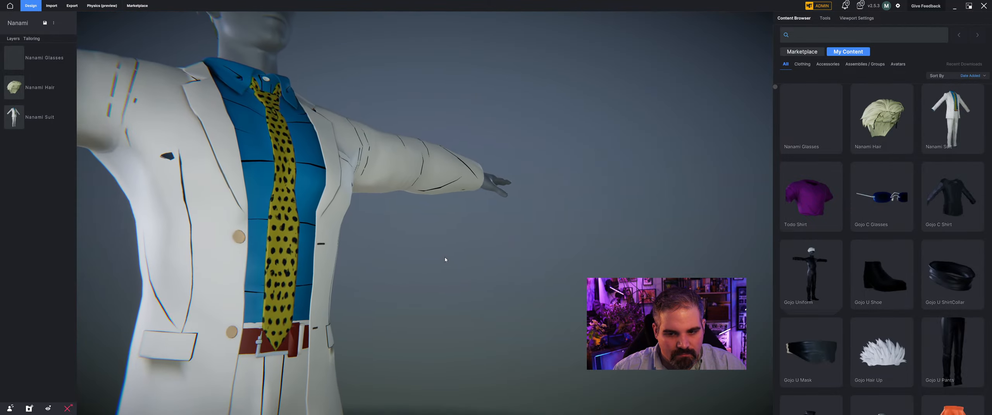
middle_drag(509, 277, 552, 286)
right_drag(442, 282, 491, 246)
scroll(480, 283, down, 6)
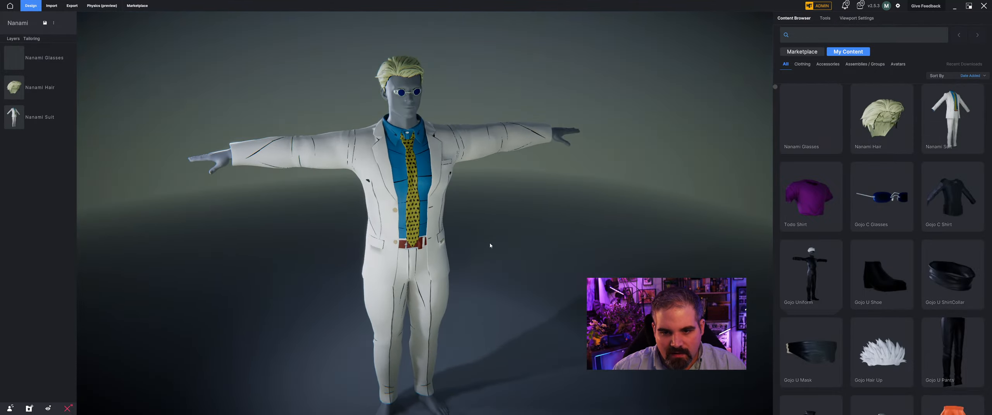
Step: Save the Nanami project and create a new project named Itadori from the Male Skinny mannequin
click(45, 24)
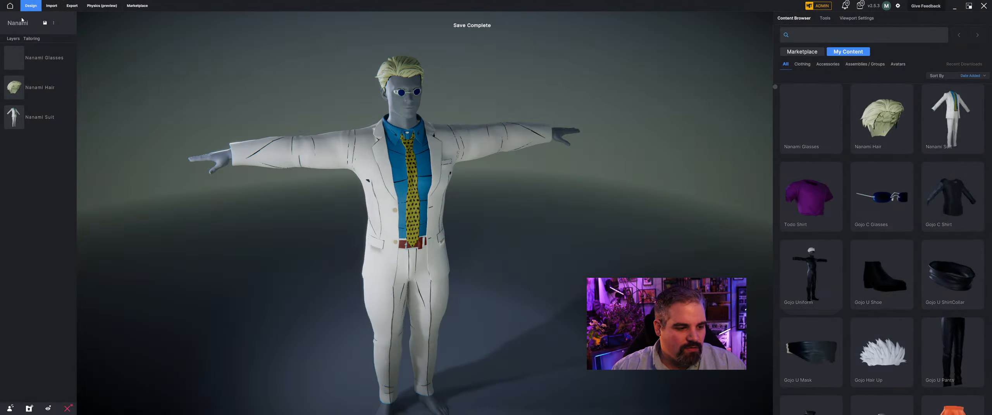
click(12, 5)
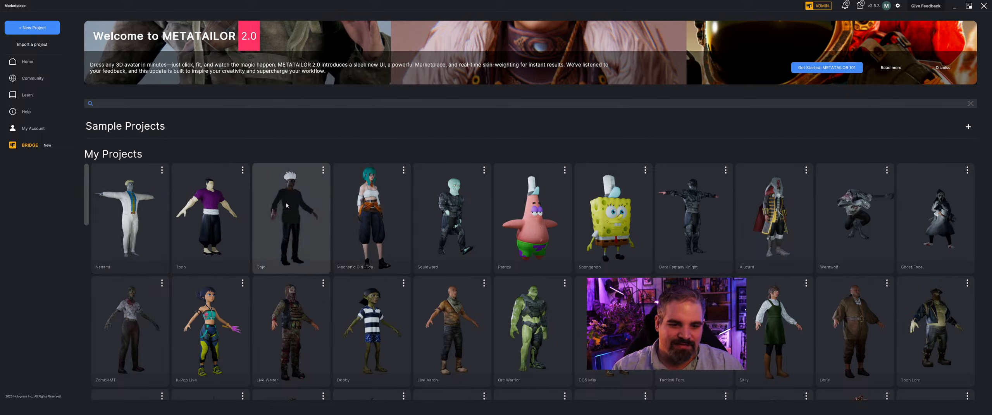
click(33, 28)
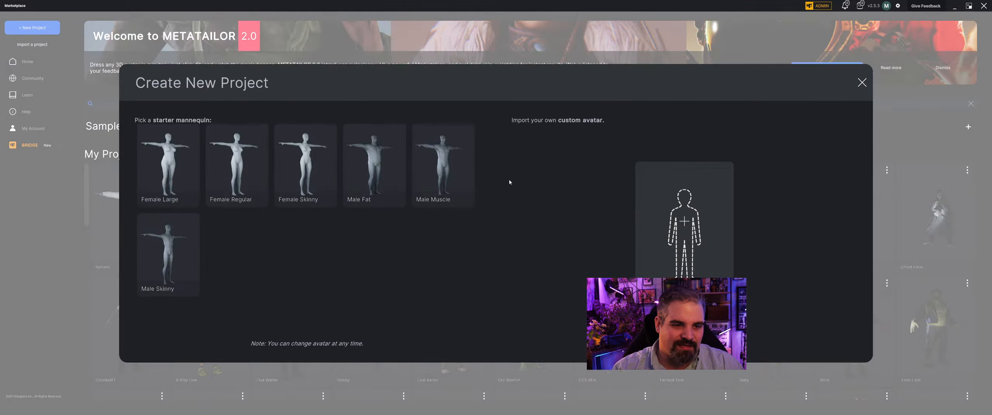
click(182, 254)
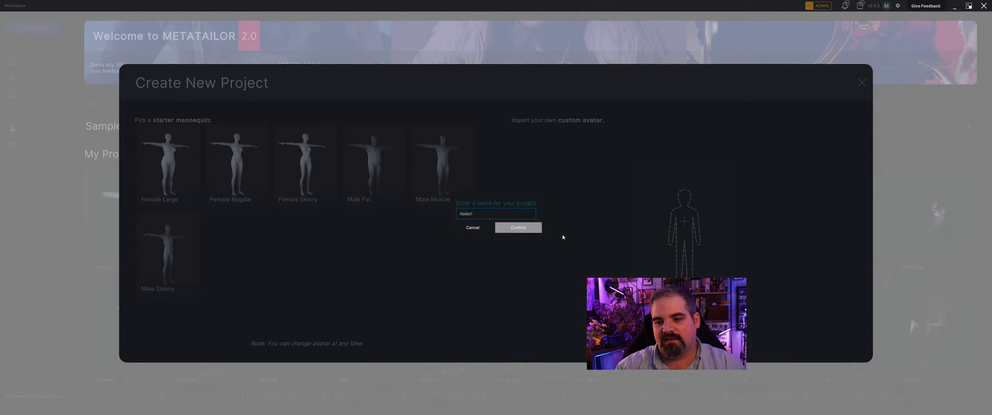
key(Return)
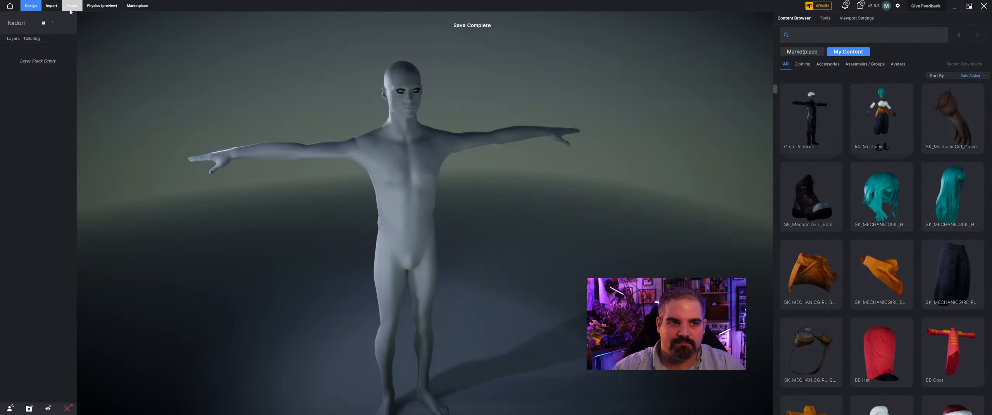
Step: Import Yuji Casual Jacket.fbx from the Yuji Itadori folder on the desktop as a cloth item
click(52, 5)
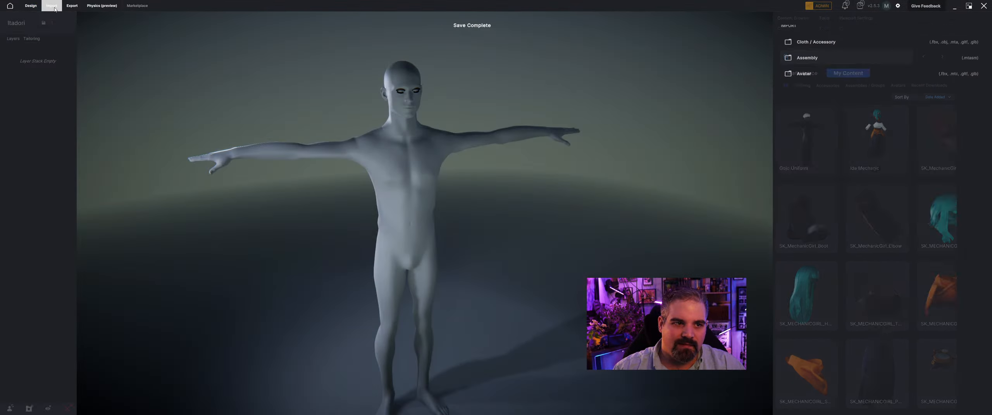
click(821, 54)
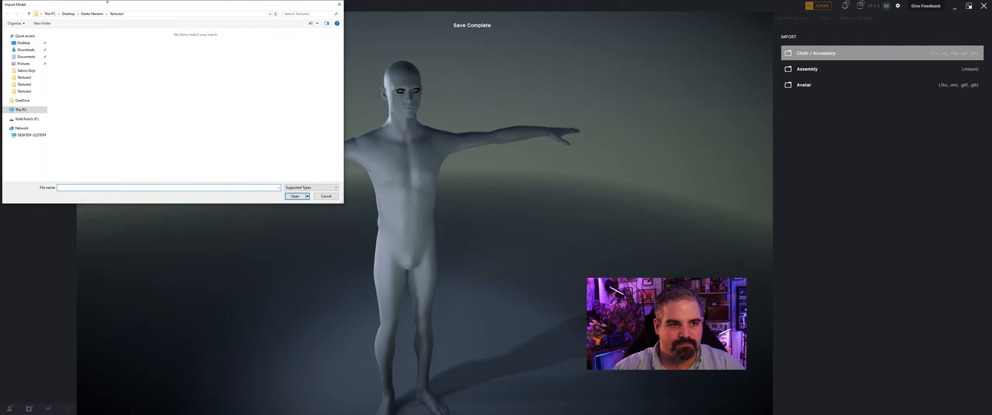
click(92, 14)
click(67, 14)
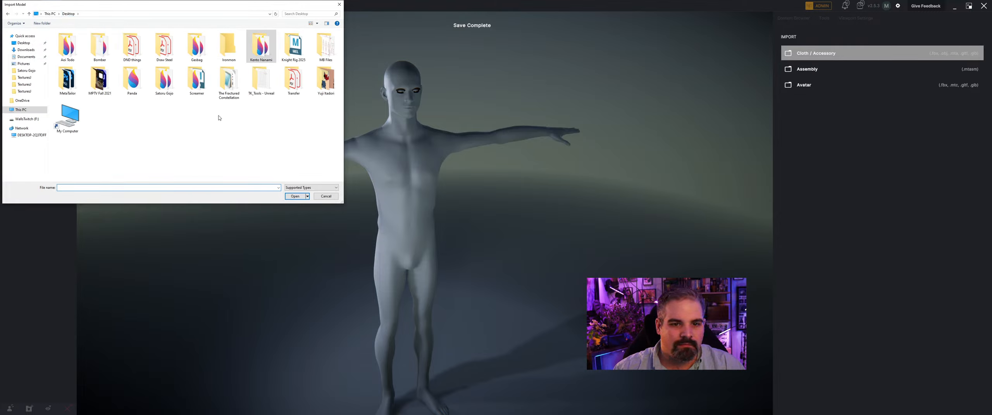
double_click(326, 79)
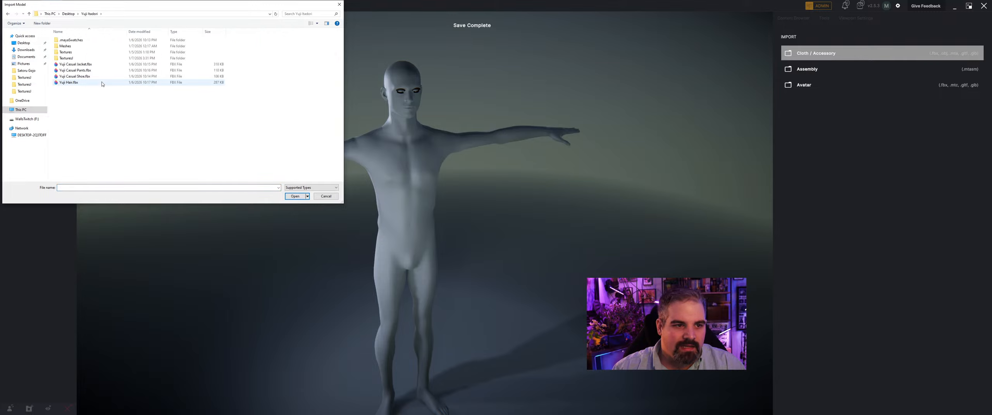
click(93, 64)
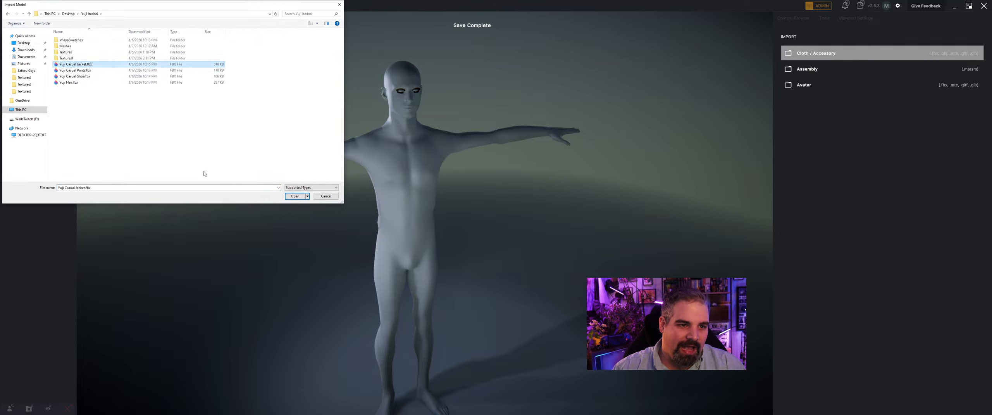
click(295, 197)
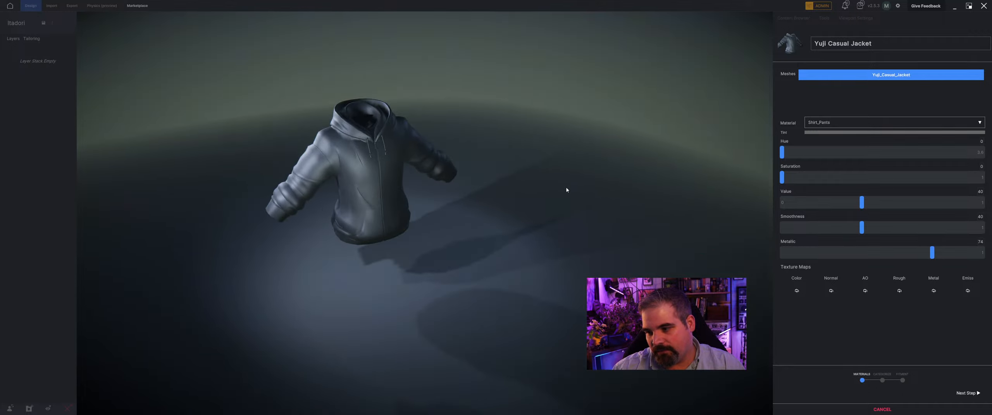
Step: Load T_CP_010_20_Clothes_C.jpg as the color map of the jacket's Shirt_Pants material
click(797, 291)
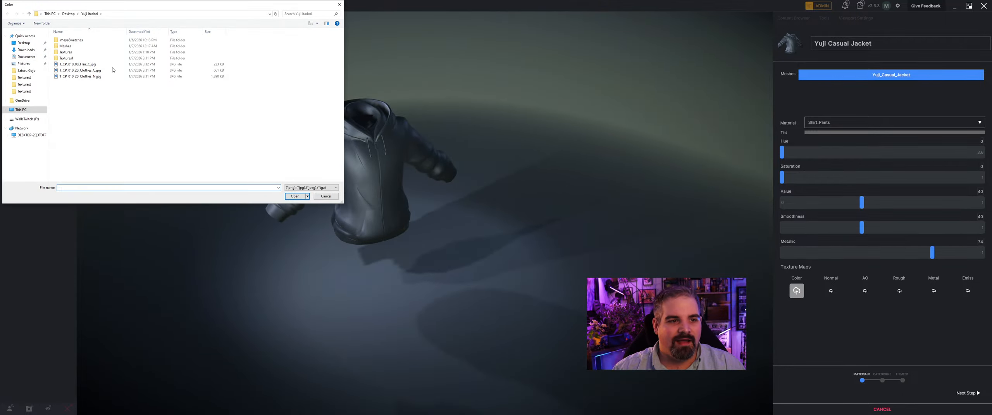
double_click(91, 63)
click(90, 13)
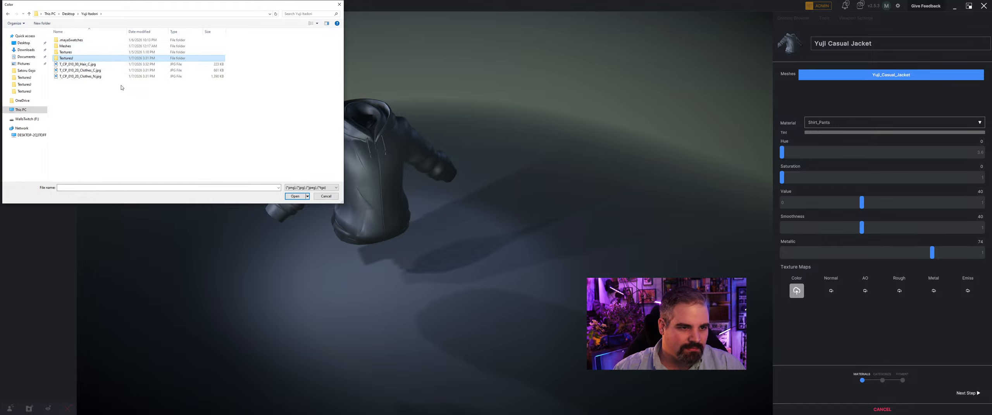
click(124, 73)
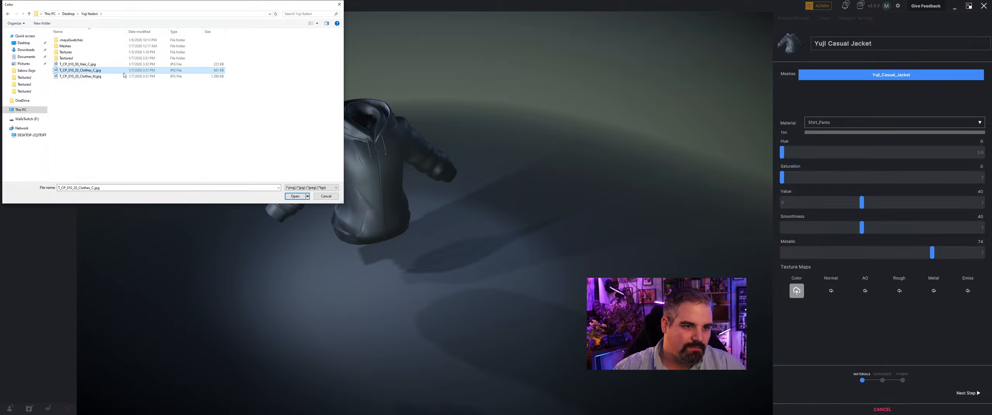
click(297, 197)
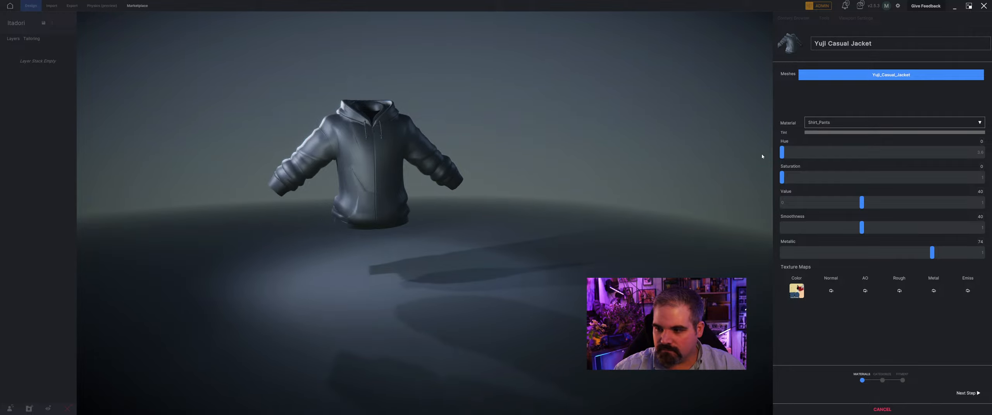
Step: Load T_CP_010_20_Clothes_C.jpg as the color map of the jacket's C_Jacket material
click(835, 123)
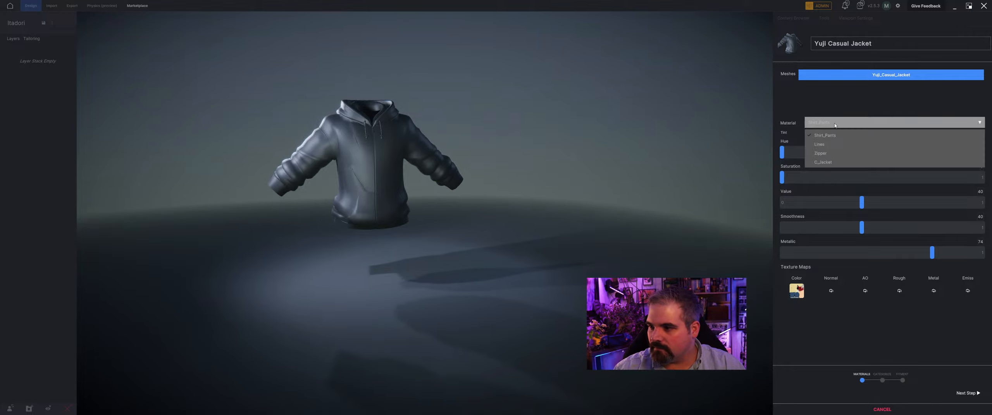
click(830, 163)
click(796, 291)
click(116, 77)
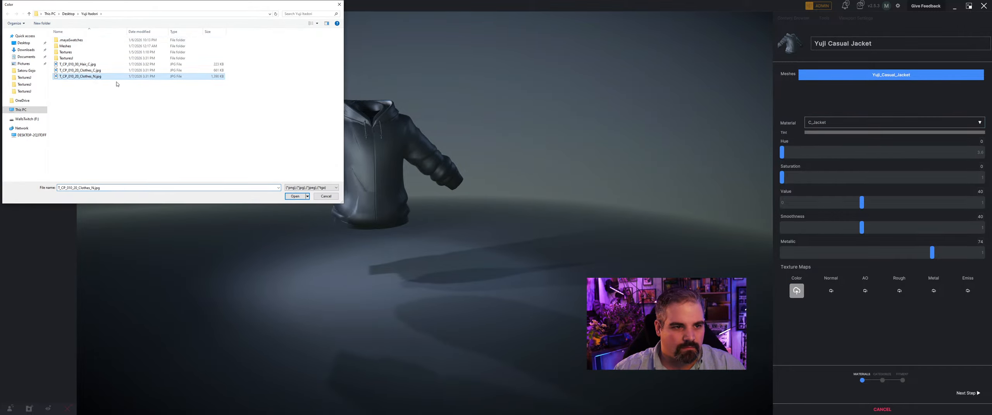
click(116, 70)
click(295, 196)
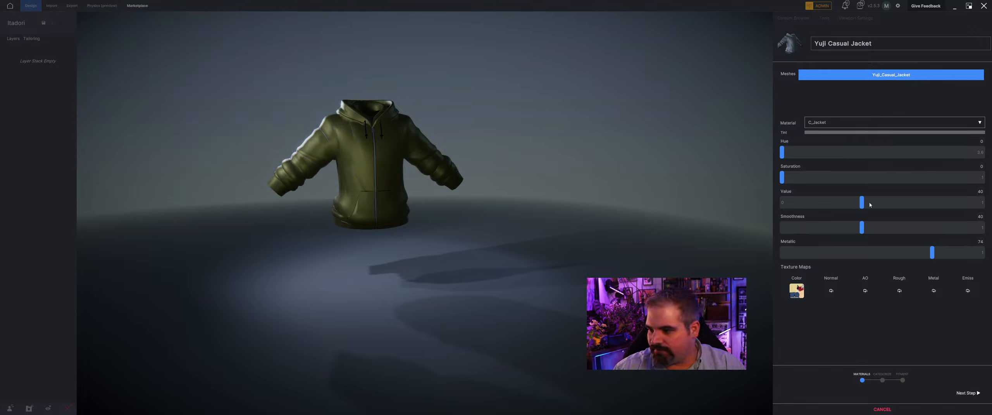
Step: Set the C_Jacket material's value to 100 and its metallic to 0, and check the jacket
drag(869, 203, 984, 203)
drag(932, 252, 782, 253)
drag(698, 232, 833, 194)
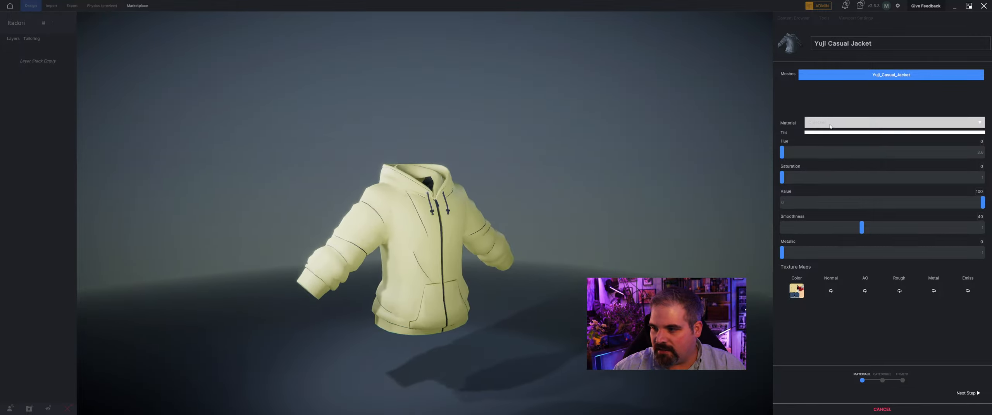
Step: Give the jacket's Zipper material the T_CP_010_20_Clothes_C.jpg color map and set its value to 100
click(845, 122)
click(848, 155)
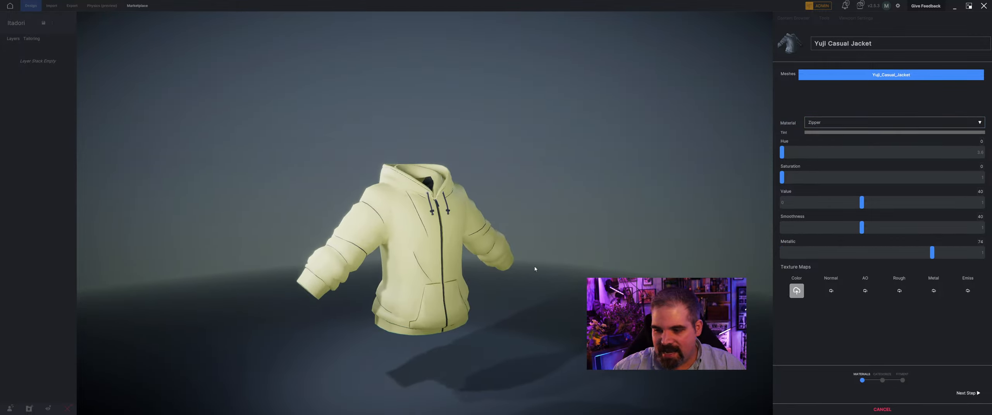
click(797, 291)
click(77, 64)
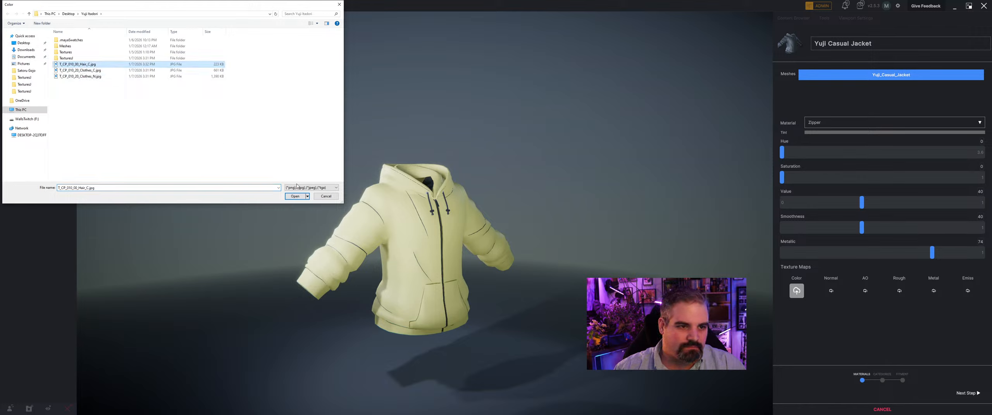
click(79, 70)
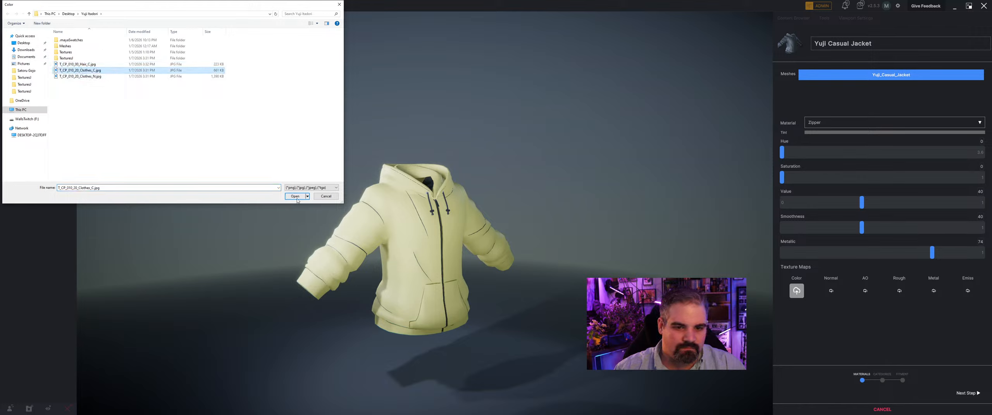
click(296, 197)
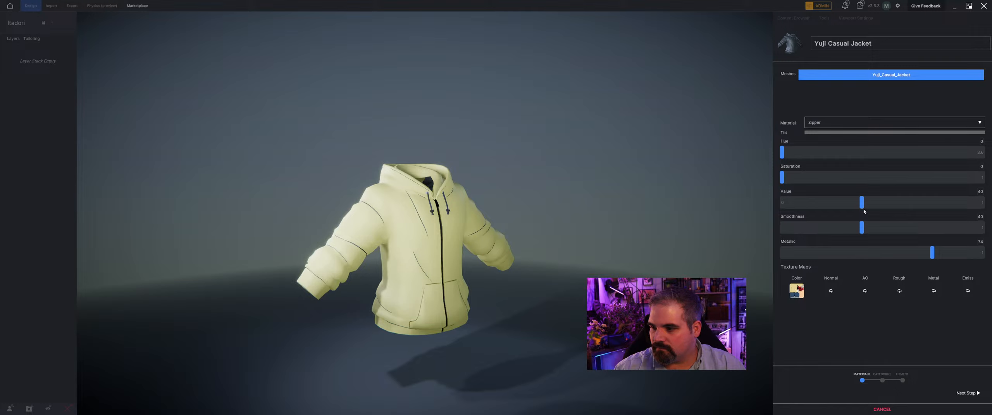
drag(862, 203, 983, 202)
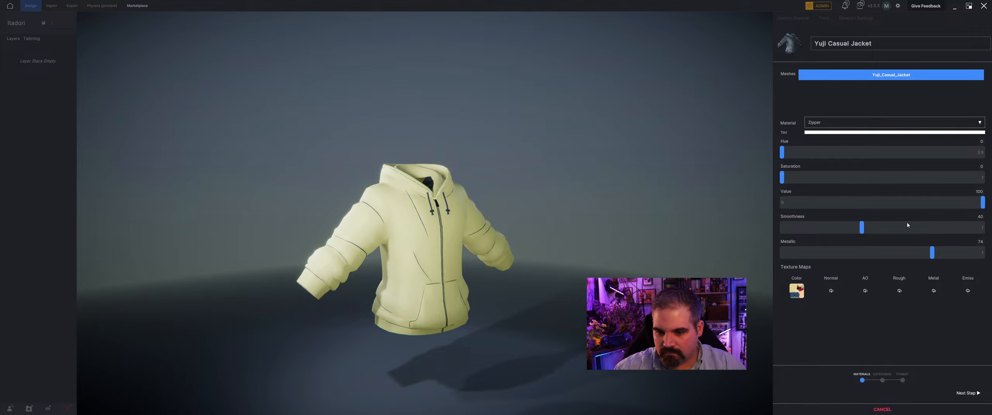
Step: Set the value of the jacket's Lines material to 0 so the lines are black
click(848, 123)
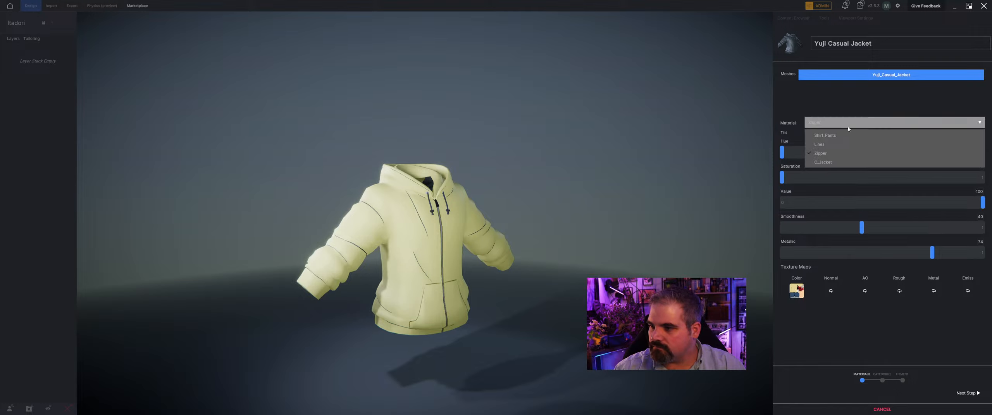
click(840, 144)
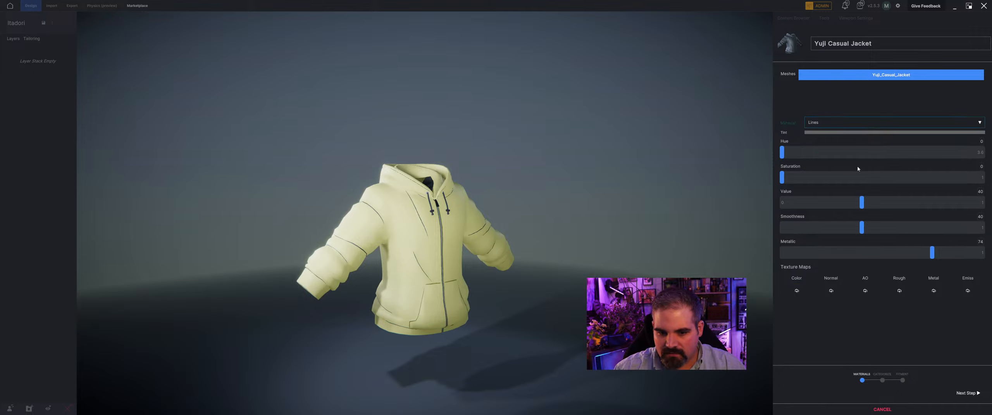
drag(853, 202, 782, 202)
mouse_move(612, 204)
mouse_down()
mouse_move(560, 199)
mouse_move(626, 208)
mouse_up()
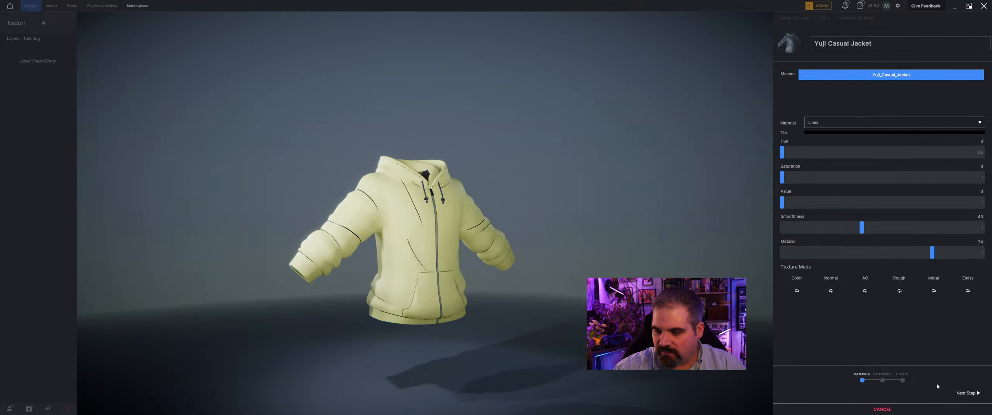
Step: Keep the Yuji Casual Jacket in the Jackets category, try Keep Source Dimensions, and continue to the fitment stage
click(962, 394)
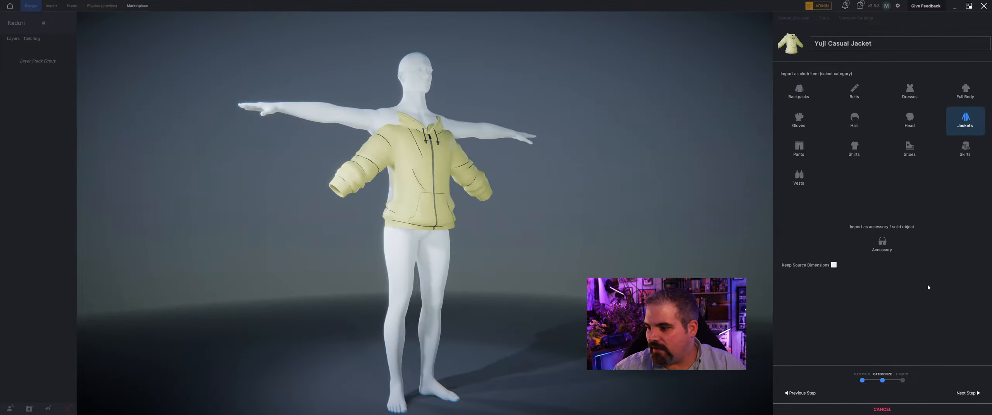
click(834, 266)
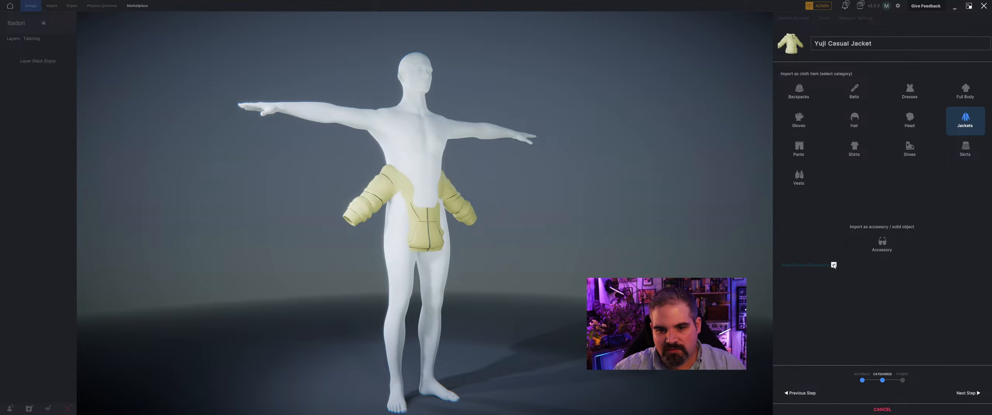
click(967, 394)
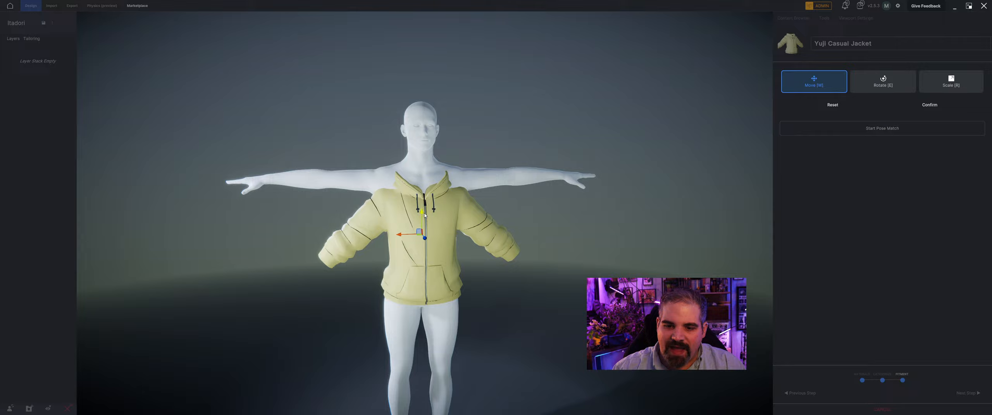
Step: Move the jacket up and back so that it lines up with the avatar's neck and torso
drag(424, 215, 429, 196)
middle_drag(428, 196, 505, 230)
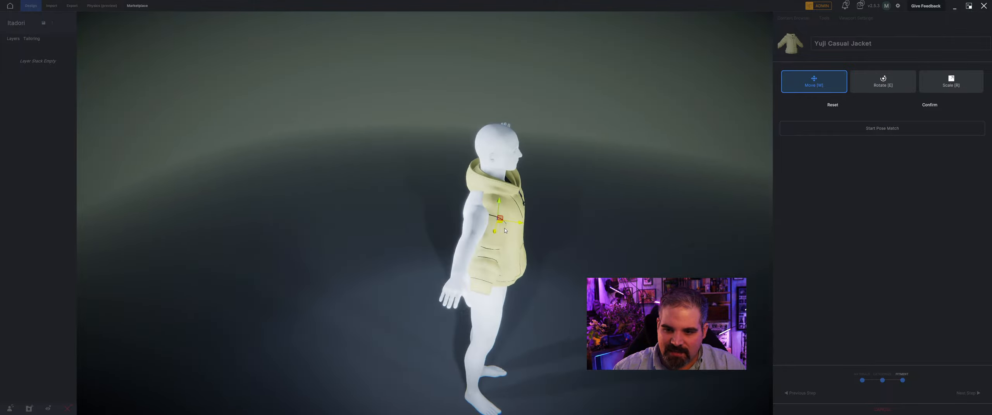
drag(519, 225, 510, 224)
middle_drag(510, 224, 466, 230)
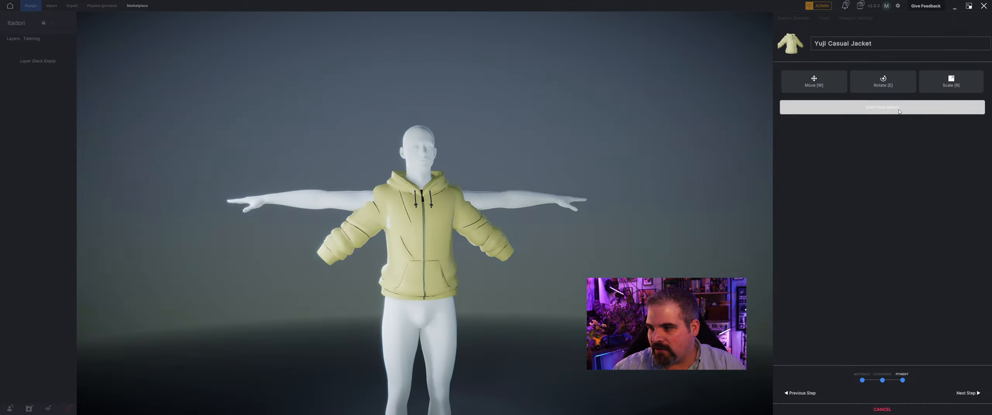
Step: Start pose matching with Mirror X and lower the avatar's elbows, wrists and shoulders to follow the jacket's angled sleeves
click(921, 128)
scroll(410, 205, up, 2)
middle_drag(395, 206, 372, 203)
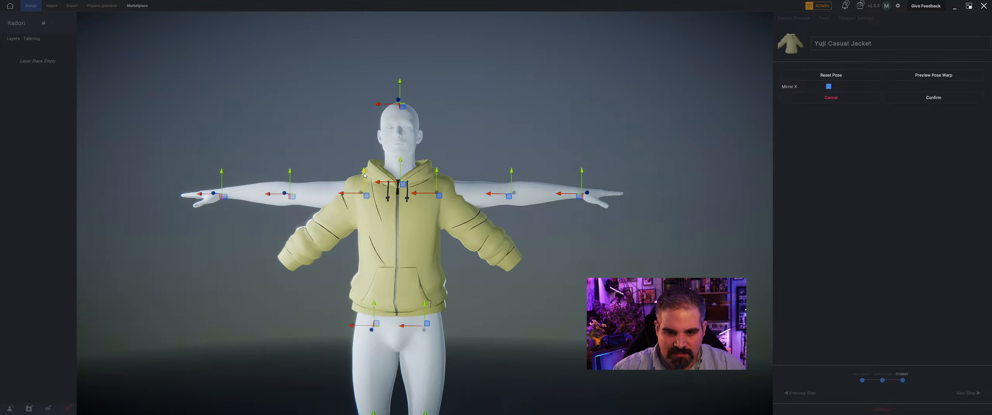
drag(278, 196, 316, 228)
drag(214, 193, 257, 272)
middle_drag(257, 272, 334, 211)
drag(337, 200, 342, 210)
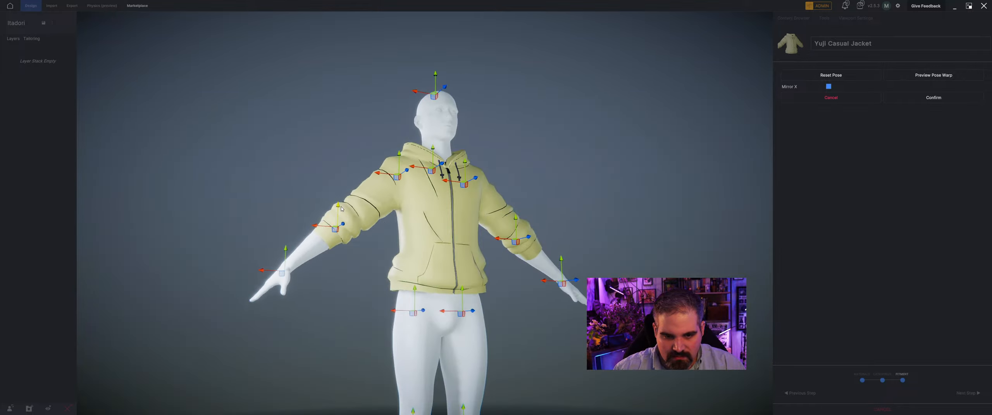
middle_drag(341, 250, 414, 208)
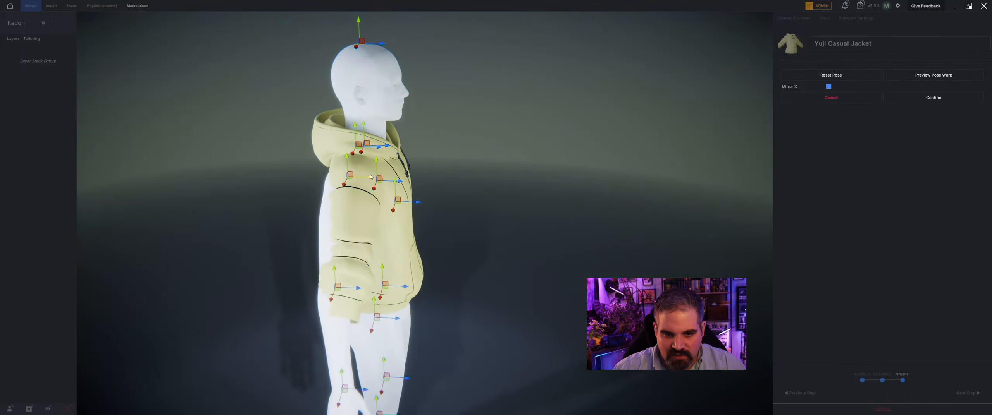
Step: Adjust the front-to-back position of the shoulder and elbow points and shift the wrists slightly inward to centre the arms in the sleeves
drag(371, 177, 373, 177)
middle_drag(387, 206, 332, 244)
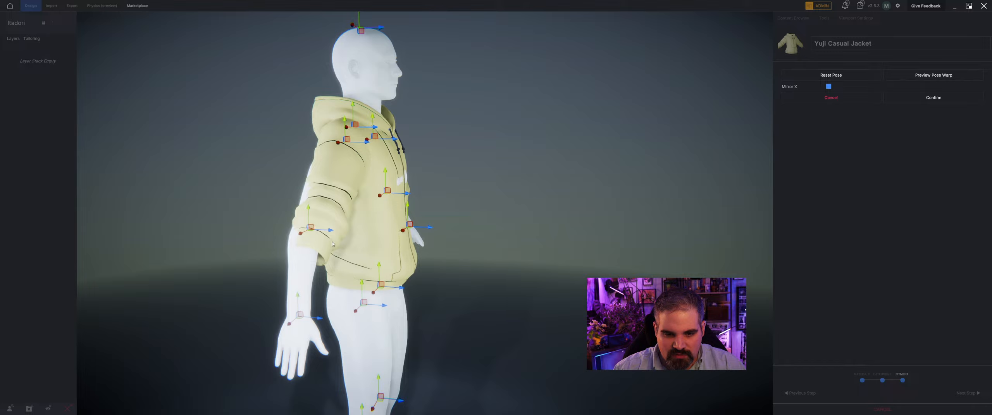
drag(332, 233, 339, 232)
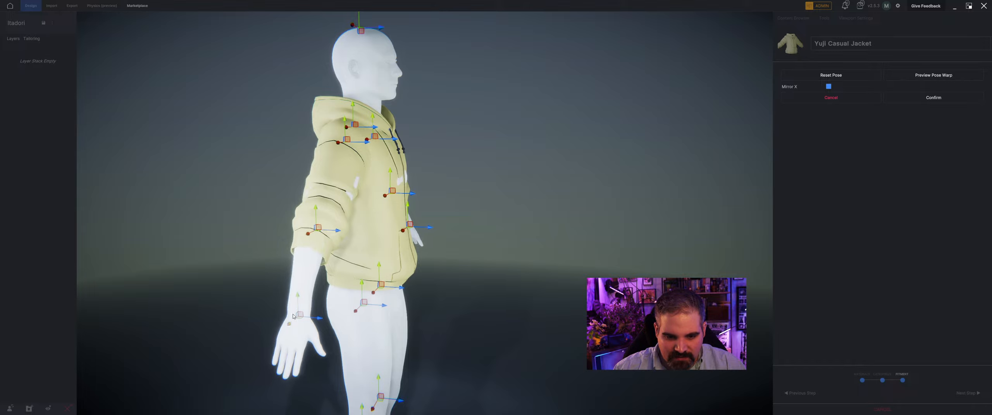
middle_drag(300, 304, 197, 253)
drag(175, 242, 189, 242)
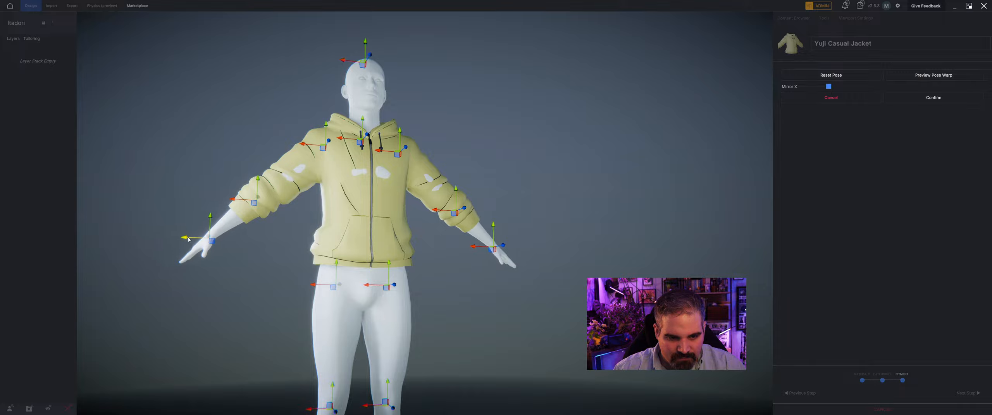
middle_drag(190, 242, 238, 231)
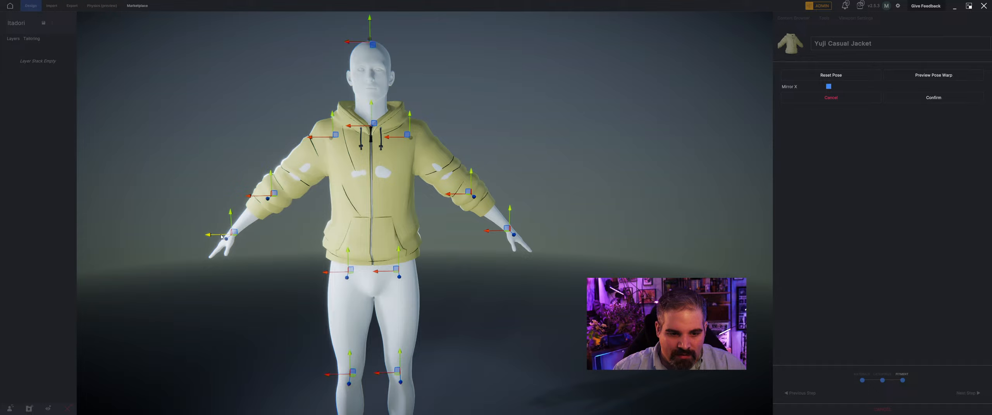
Step: Pull the wrist and elbow points up and inward along the sleeves and preview the pose warp
drag(221, 237, 252, 205)
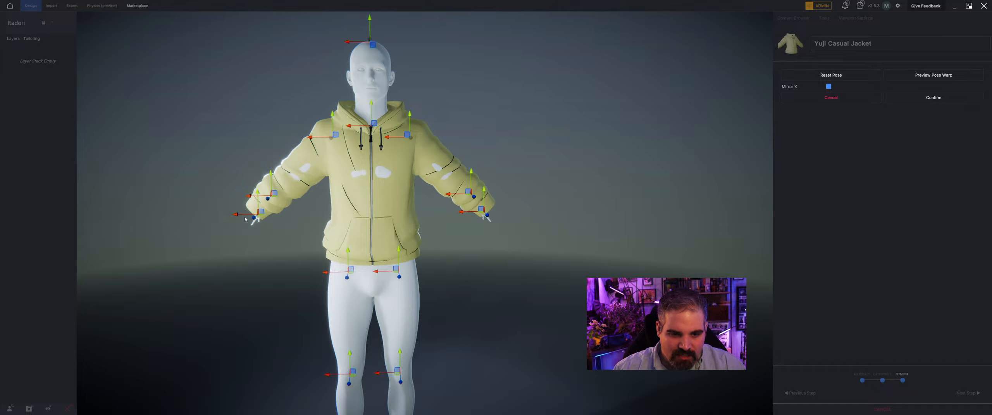
middle_drag(245, 219, 283, 199)
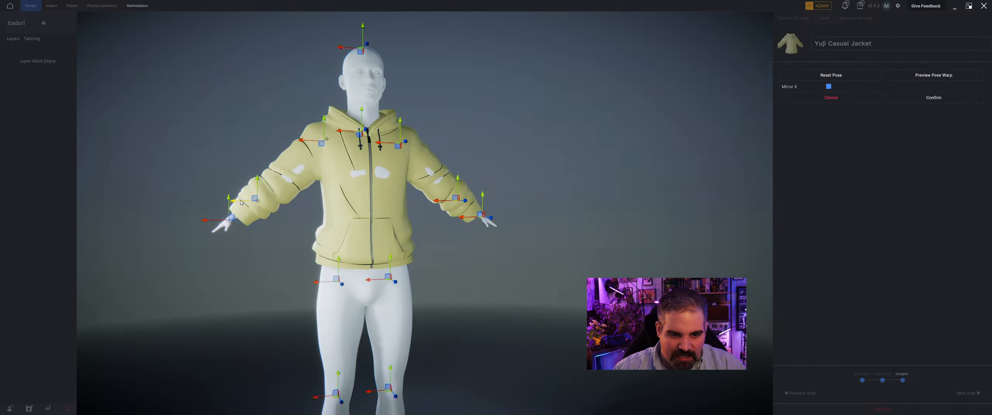
drag(240, 202, 280, 174)
middle_drag(280, 174, 358, 163)
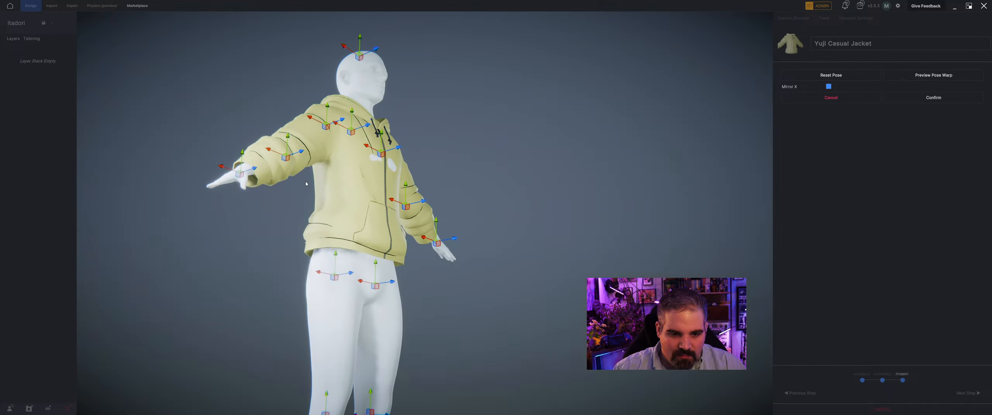
click(943, 76)
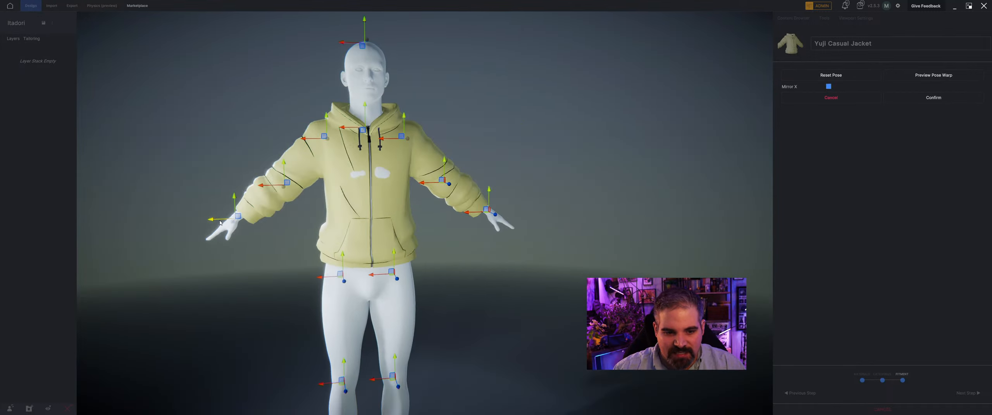
Step: Reposition the wrist points further out beyond the cuffs and fine-tune the elbows so the forearms follow the sleeves
drag(220, 223, 212, 224)
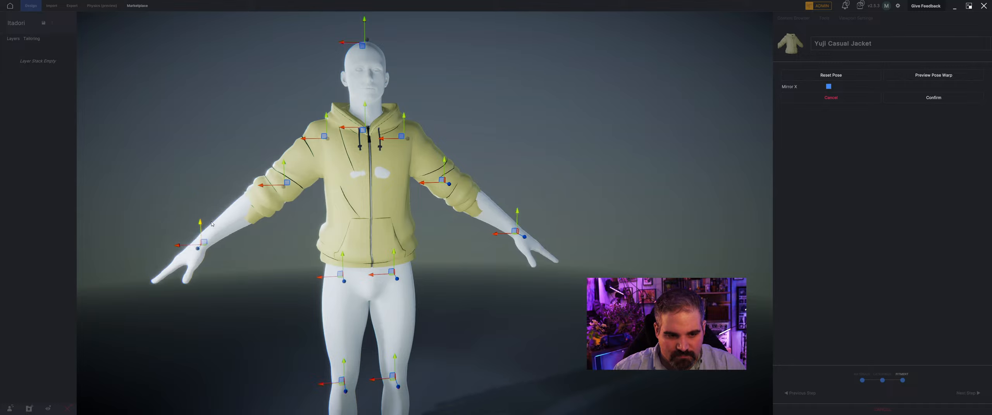
mouse_move(271, 188)
mouse_down()
mouse_move(253, 189)
mouse_move(270, 180)
mouse_up()
drag(179, 245, 200, 245)
middle_drag(200, 244, 501, 200)
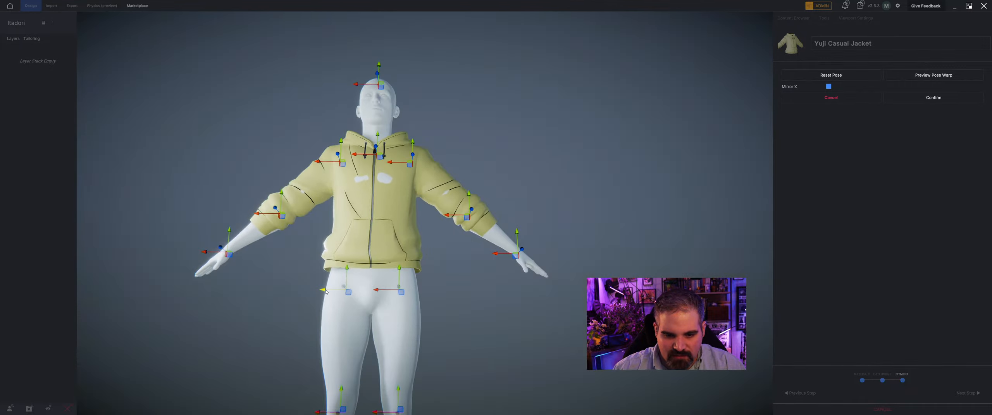
Step: Spread the hip points slightly outward and check the jacket in the pose warp preview
drag(325, 292, 317, 293)
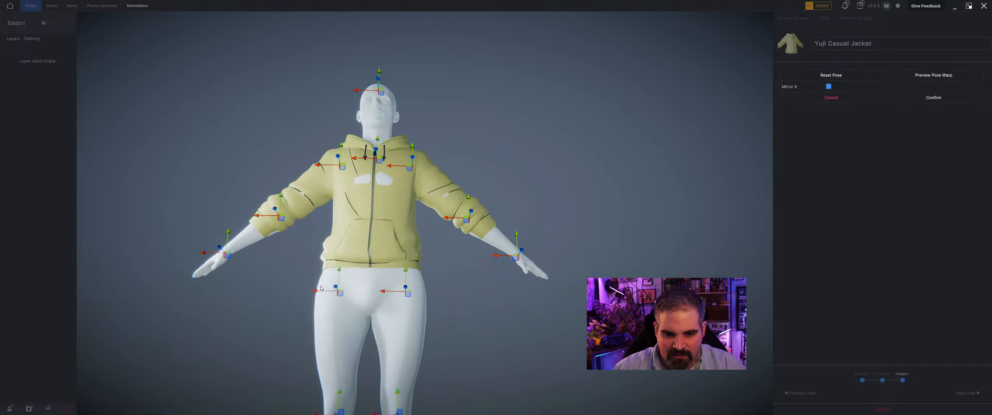
click(932, 97)
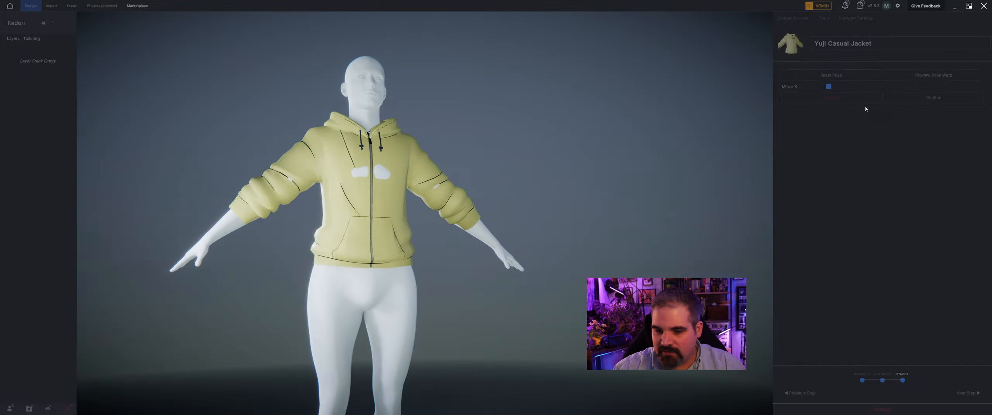
drag(300, 204, 605, 264)
drag(542, 228, 352, 231)
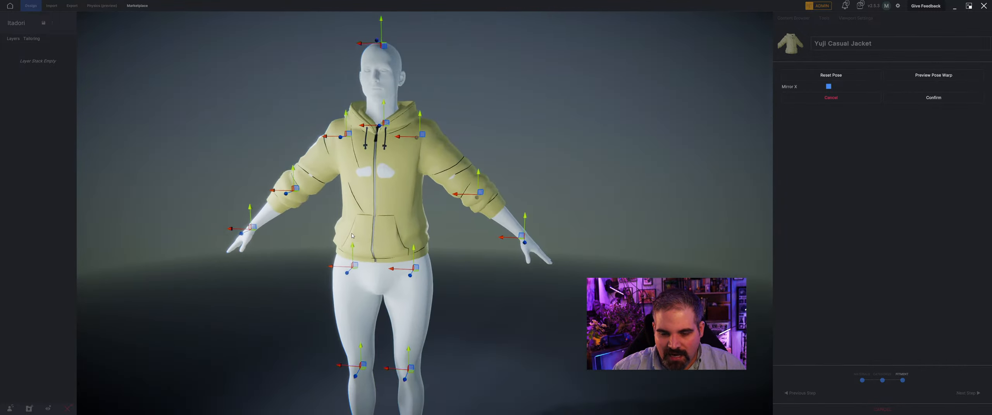
Step: Move the shoulder points outward and down and the elbow points inward, previewing the pose warp between adjustments
scroll(382, 182, up, 3)
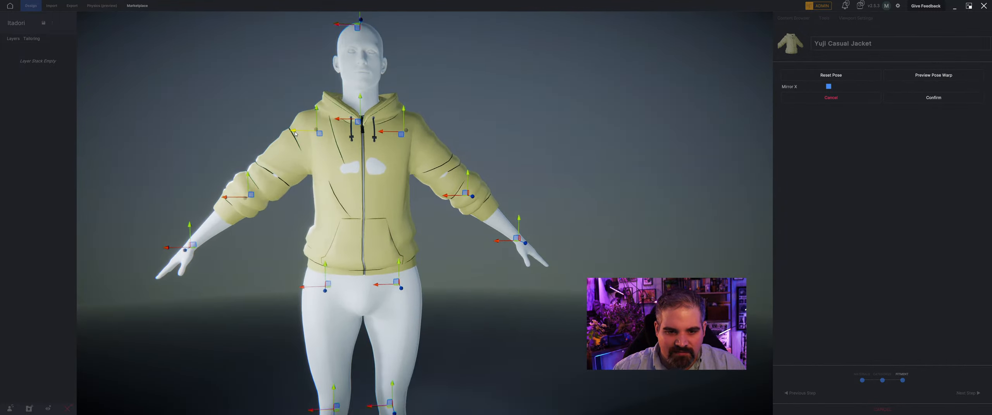
drag(295, 134, 290, 133)
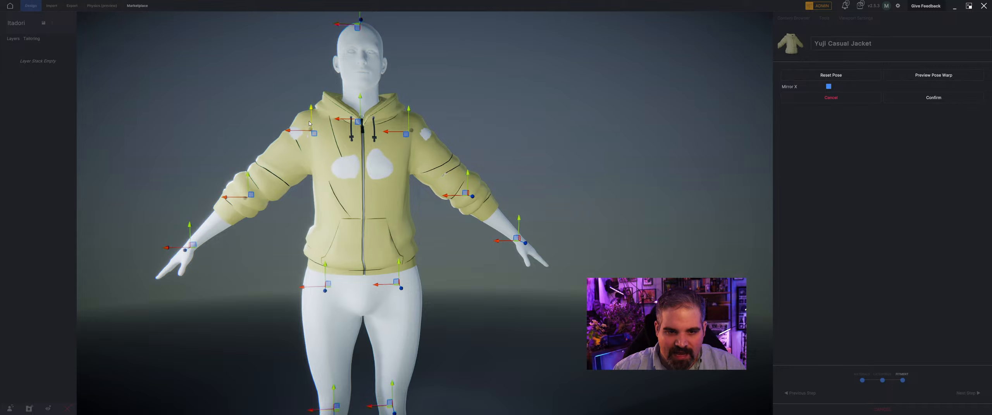
click(932, 75)
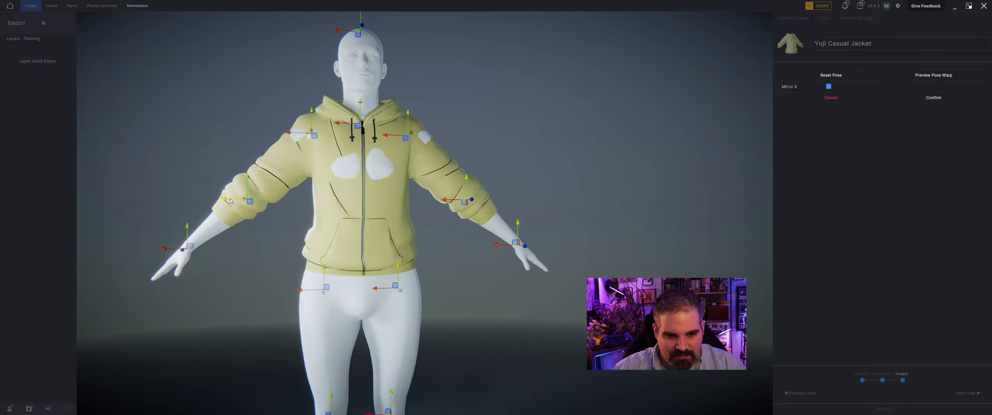
drag(231, 201, 253, 181)
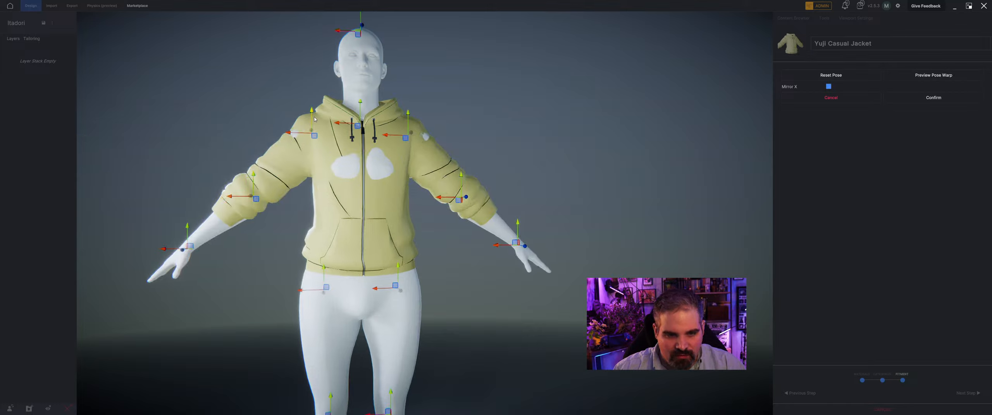
drag(312, 118, 313, 125)
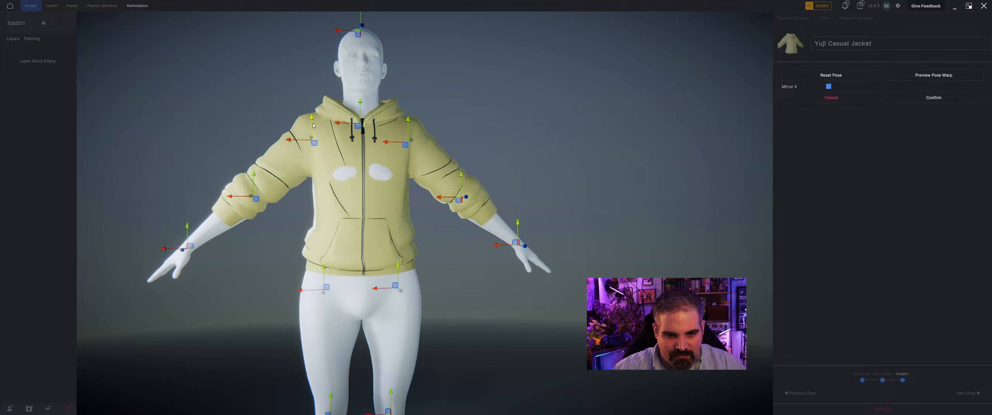
click(903, 75)
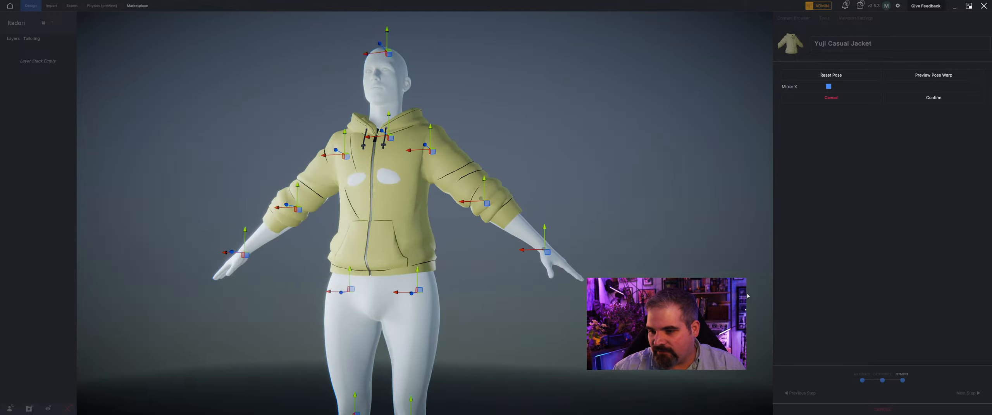
Step: Confirm the matched pose and finish importing the jacket onto the Itadori avatar
click(936, 97)
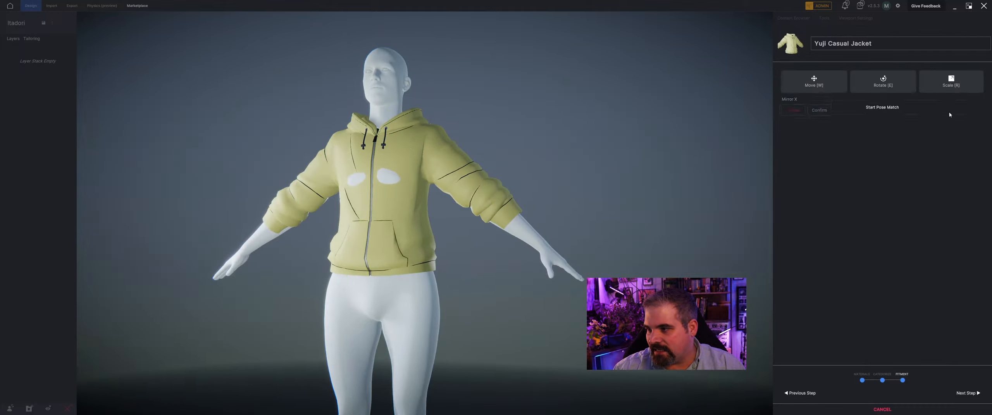
click(967, 393)
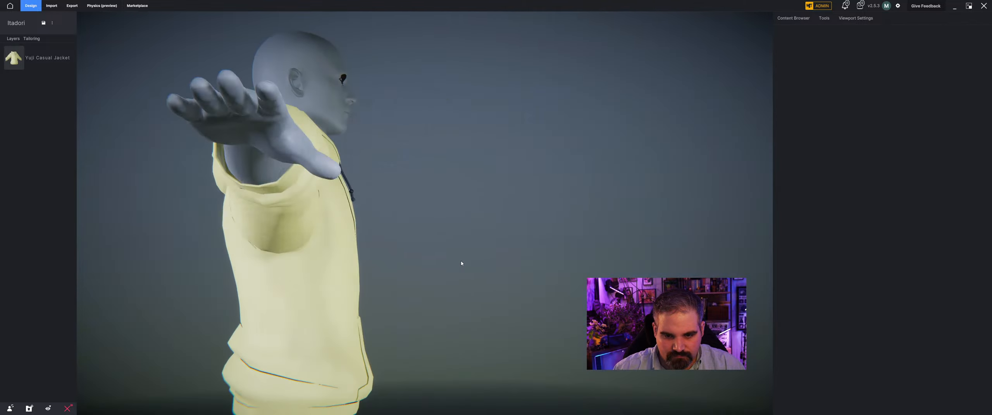
Step: Sculpt the layered version of the jacket with the Grab brush, pulling both underarms upward and adjusting the shoulder crease, and confirm the sculpt
click(465, 232)
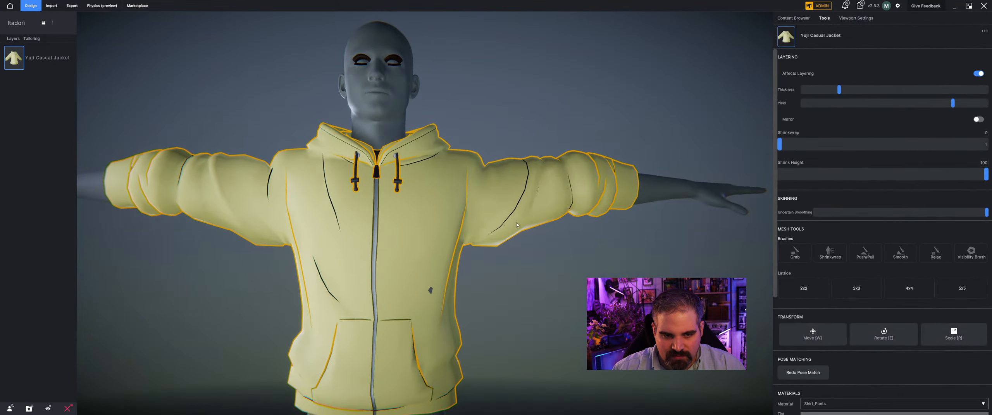
click(794, 253)
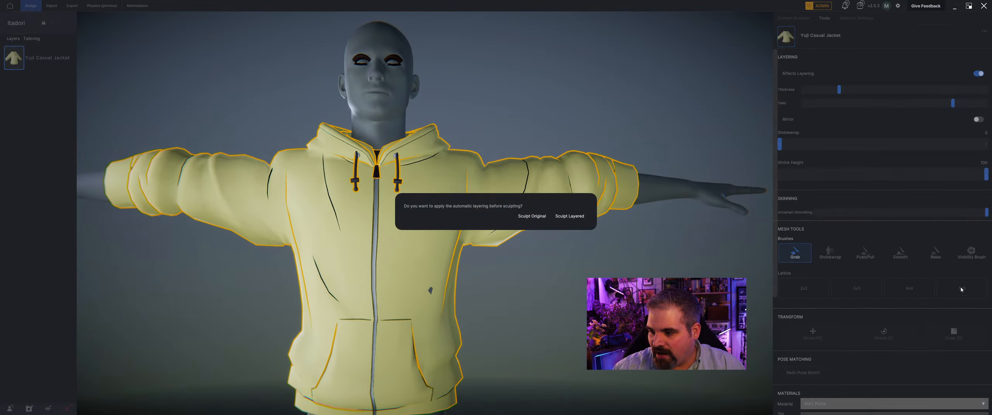
click(573, 218)
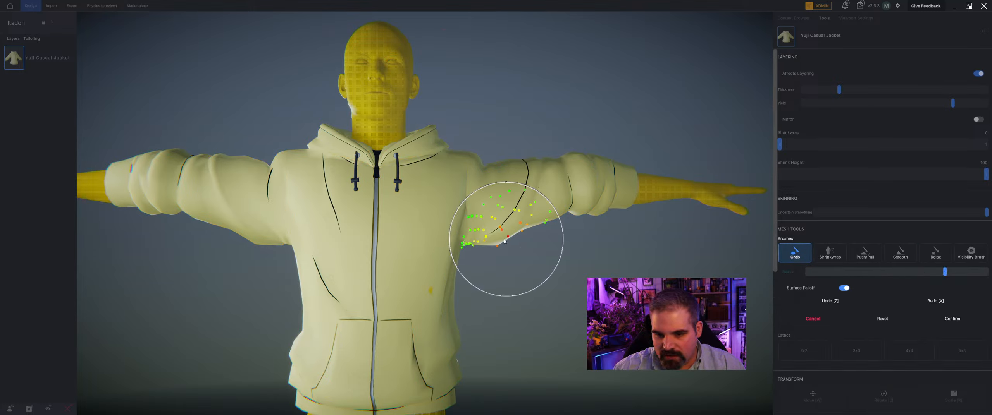
mouse_move(503, 239)
mouse_down()
mouse_move(502, 226)
mouse_move(490, 229)
mouse_up()
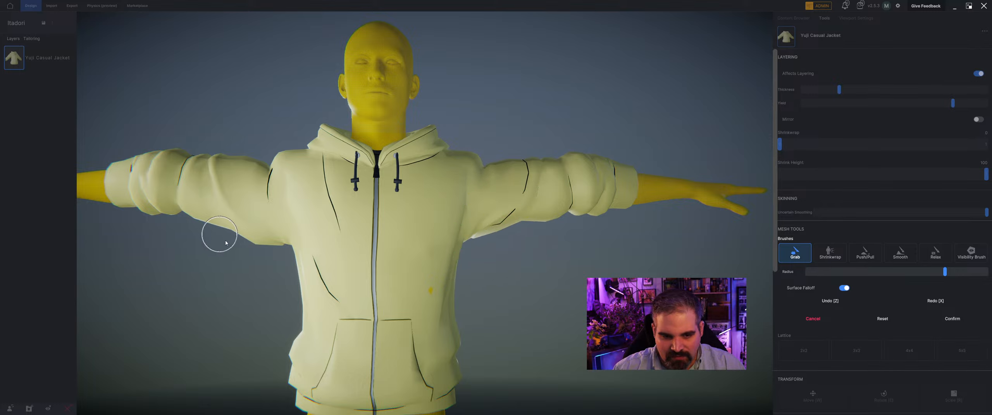
drag(258, 244, 258, 226)
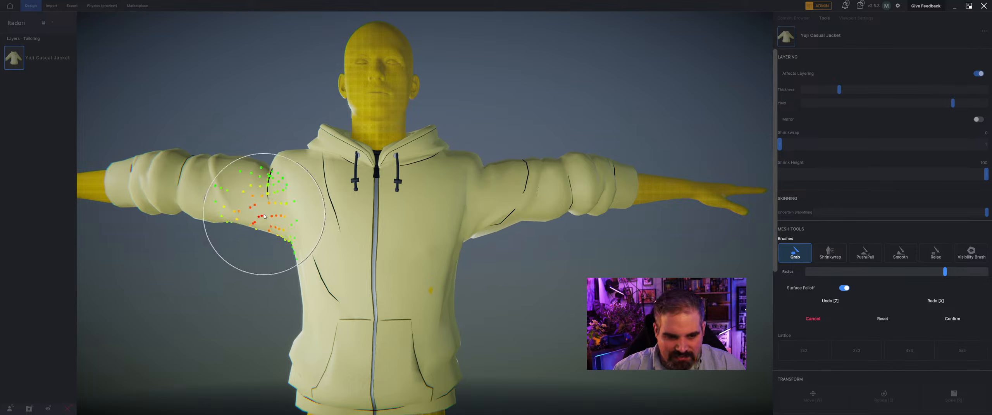
drag(267, 172, 266, 166)
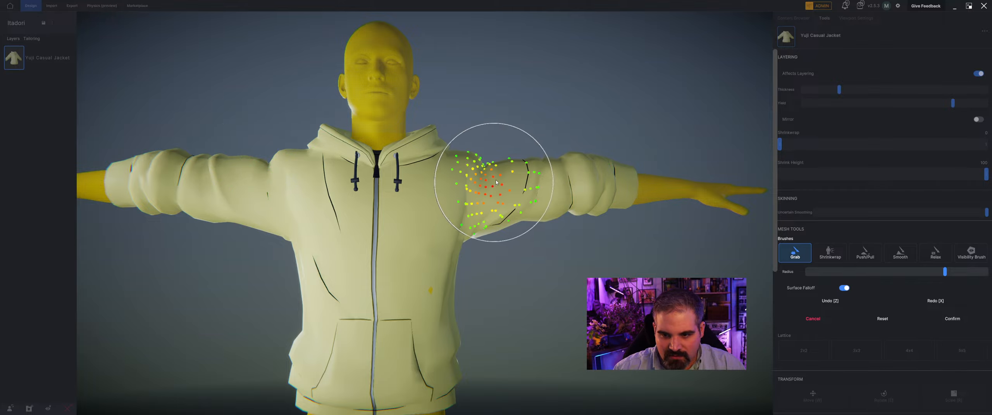
right_drag(490, 169, 497, 208)
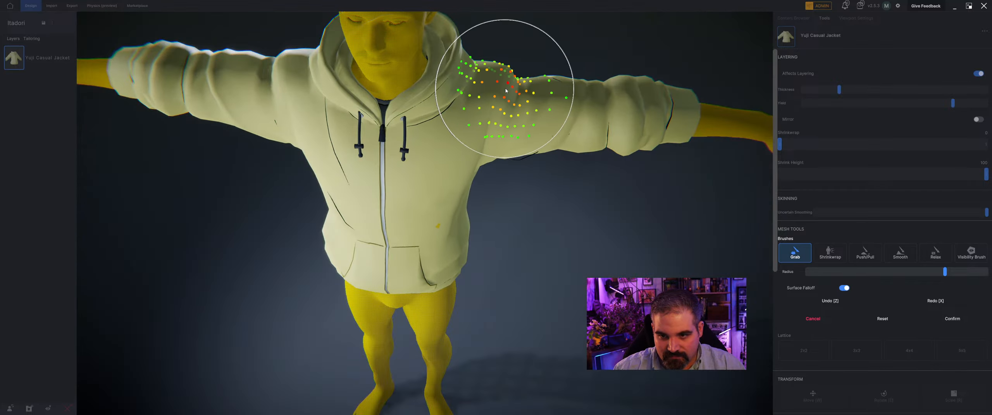
right_drag(513, 102, 514, 83)
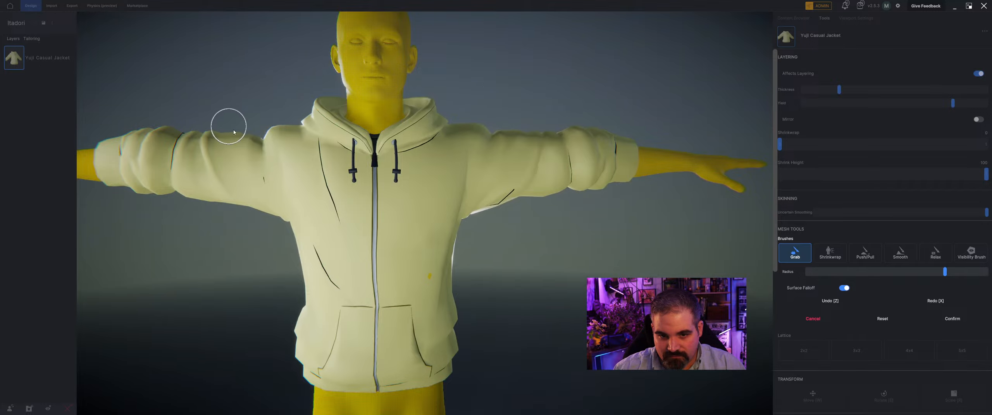
scroll(558, 299, down, 3)
right_drag(537, 299, 504, 279)
mouse_move(426, 257)
right_down()
mouse_move(359, 267)
mouse_move(310, 256)
mouse_move(308, 266)
mouse_move(583, 363)
right_up()
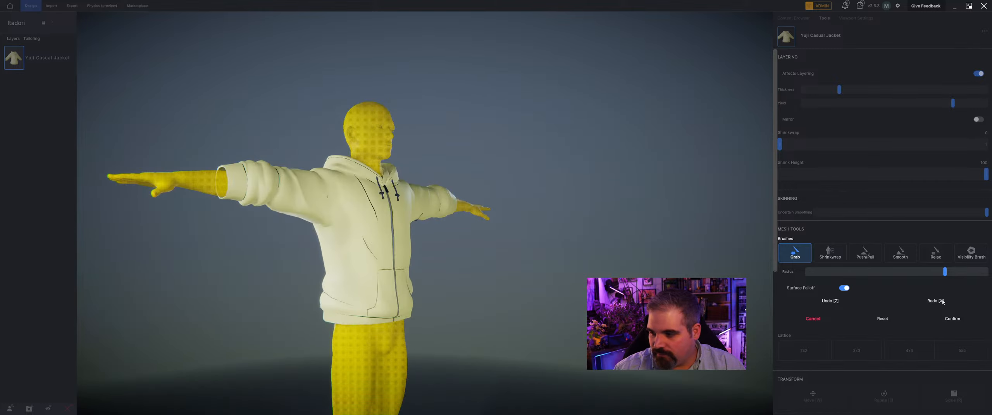
click(952, 319)
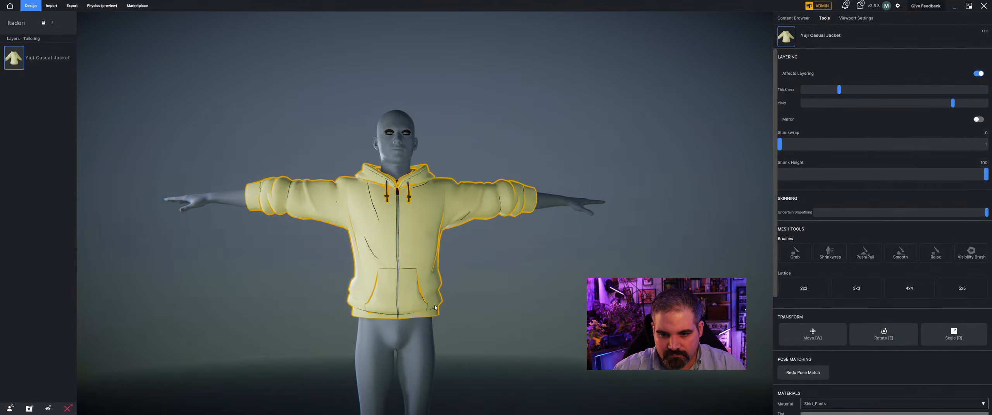
Step: Import Yuji Hair.fbx as a cloth/accessory item
right_drag(437, 221, 365, 159)
click(52, 5)
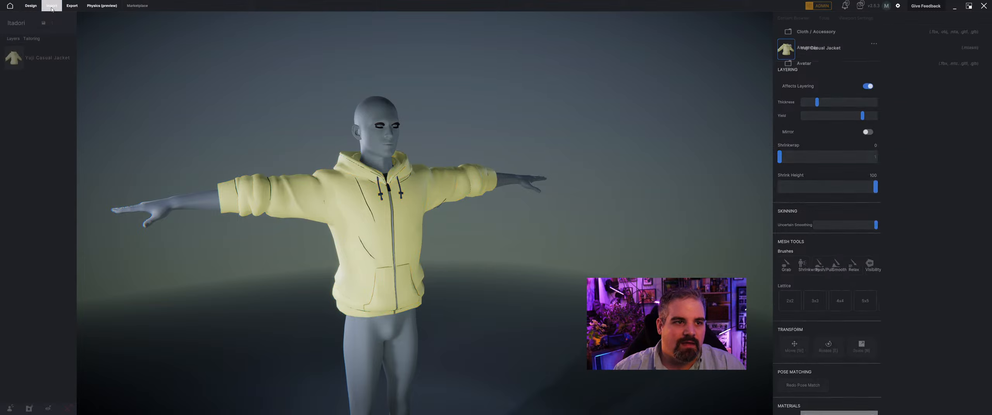
click(833, 53)
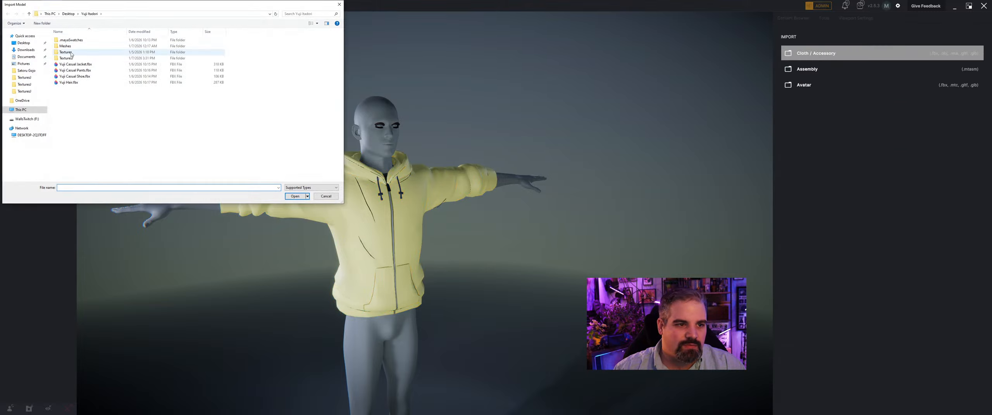
click(76, 83)
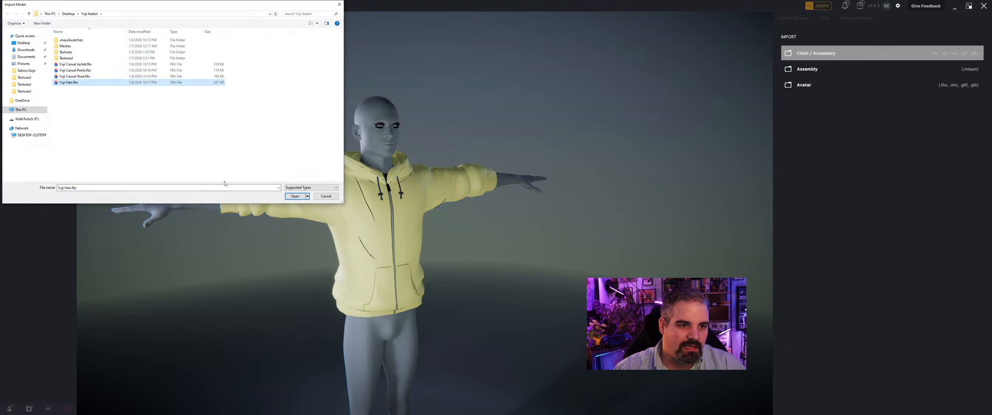
click(295, 197)
Step: Apply T_CP_010_00_Hair_C.jpg as the hair's color map, set Value to 100 and Metallic to 0, and continue to categorization
click(796, 291)
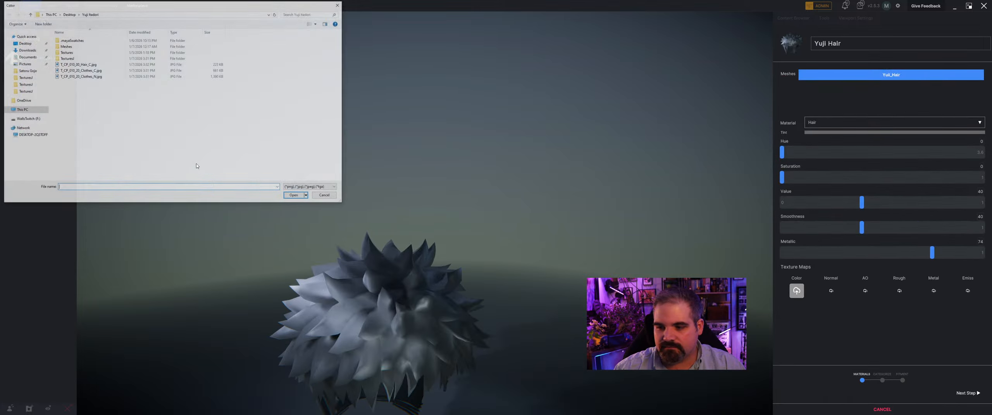
click(92, 65)
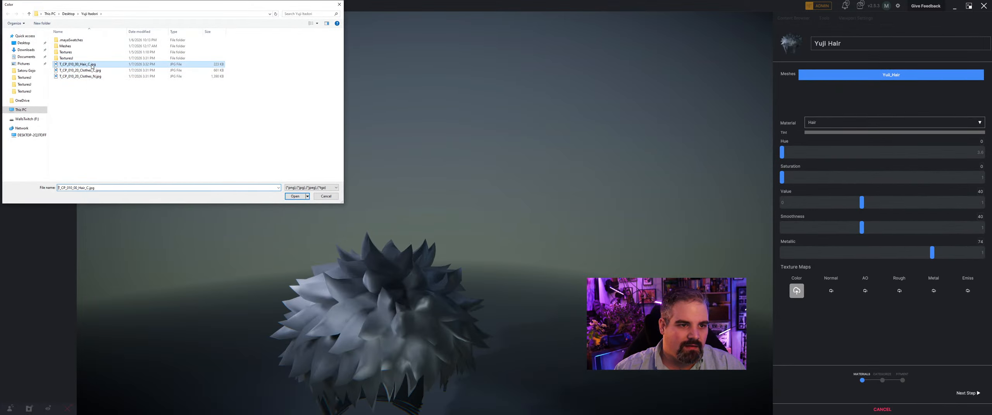
click(295, 196)
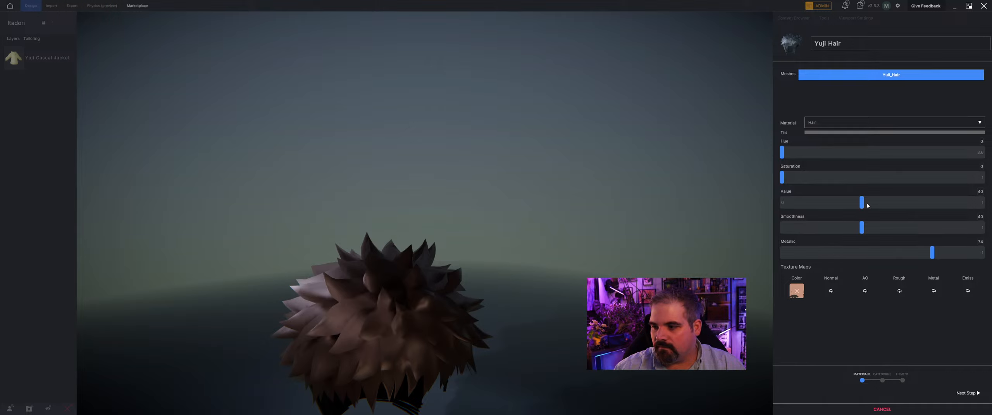
drag(867, 206, 977, 276)
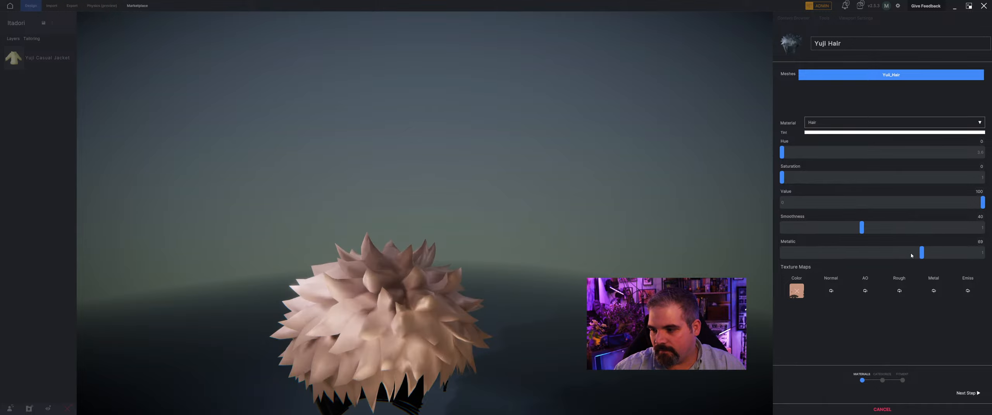
drag(911, 256, 767, 262)
click(961, 392)
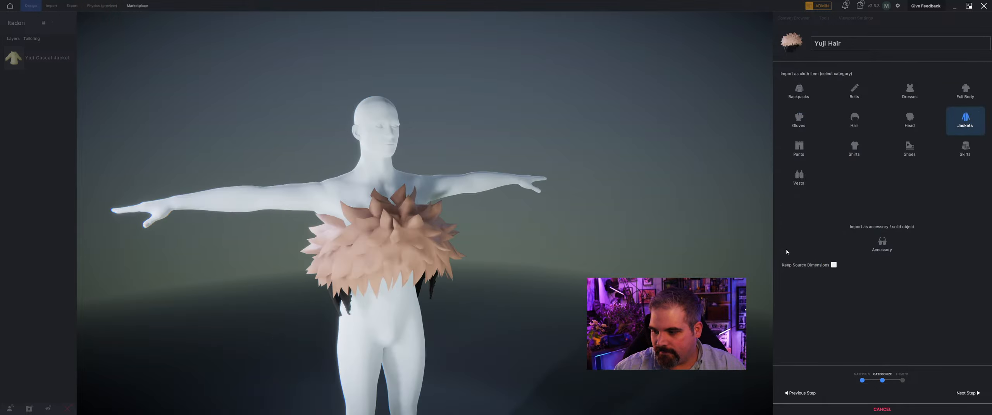
Step: Categorize the item as Hair and move it backward so it sits over the avatar's skull
click(854, 119)
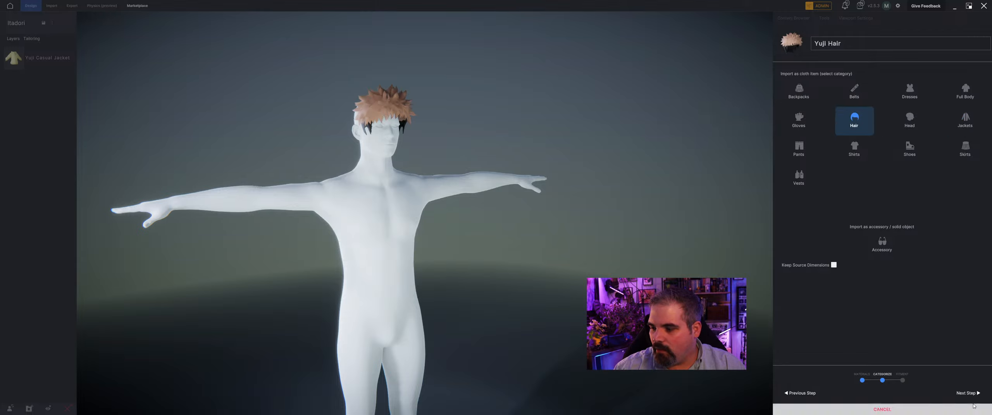
click(967, 394)
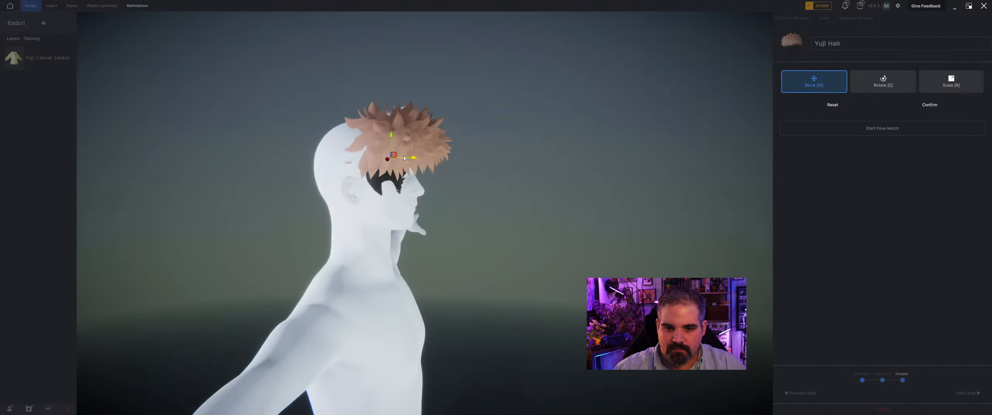
drag(404, 158, 383, 150)
right_drag(382, 150, 640, 133)
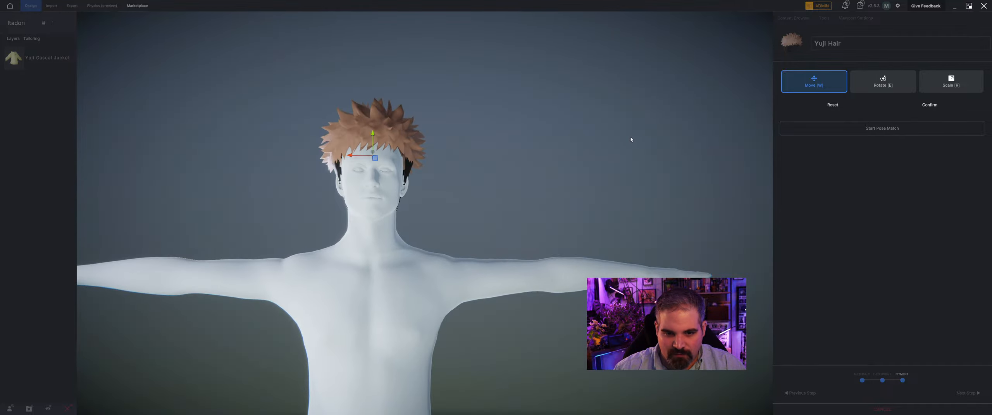
Step: Scale the hair slightly narrower across the head, confirm the fit and finish the hair import
scroll(343, 143, up, 5)
key(r)
scroll(343, 144, up, 1)
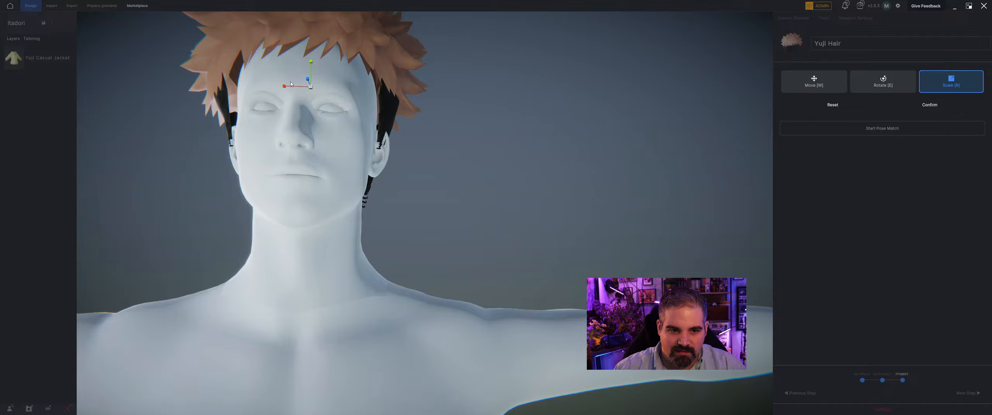
drag(284, 86, 287, 87)
right_drag(287, 86, 352, 84)
scroll(317, 90, down, 3)
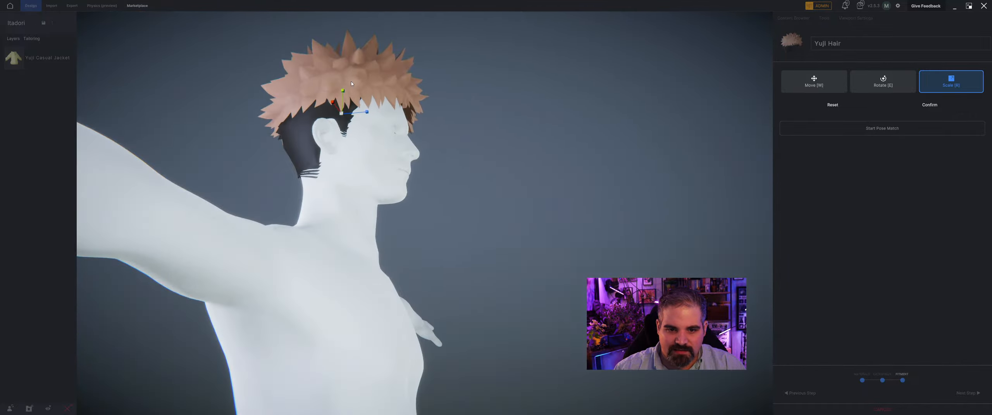
click(929, 104)
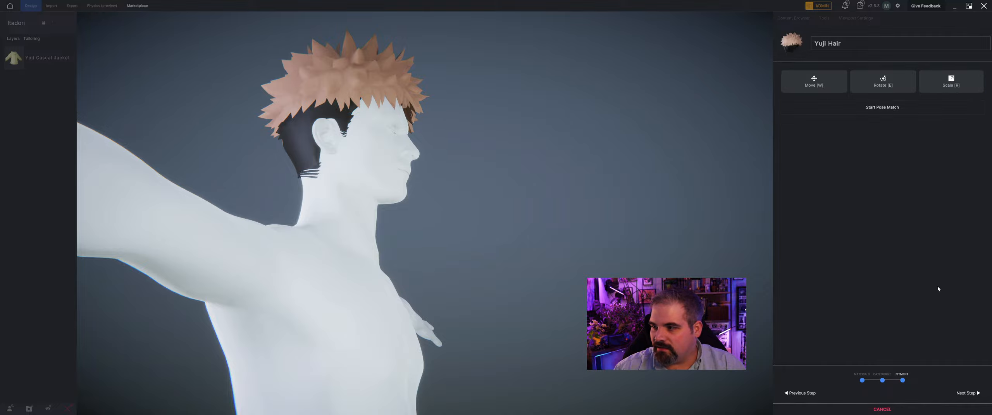
click(976, 398)
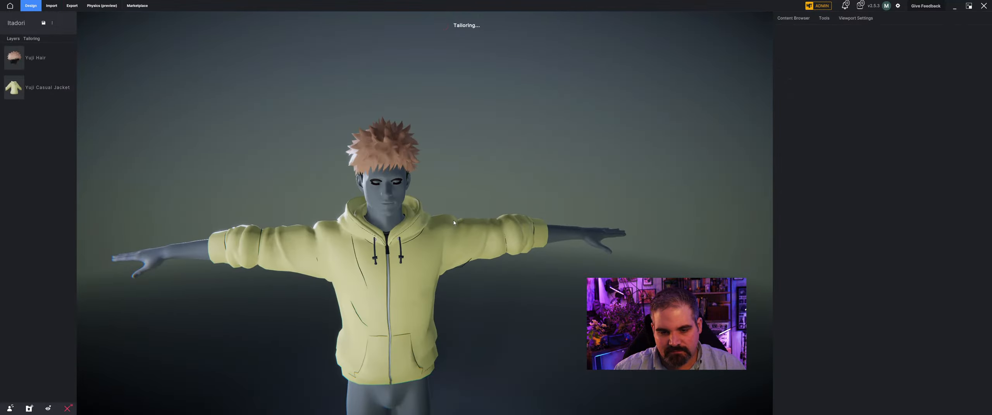
Step: Examine how the imported hair sits on the avatar and review its material settings
right_drag(454, 223, 233, 198)
click(399, 149)
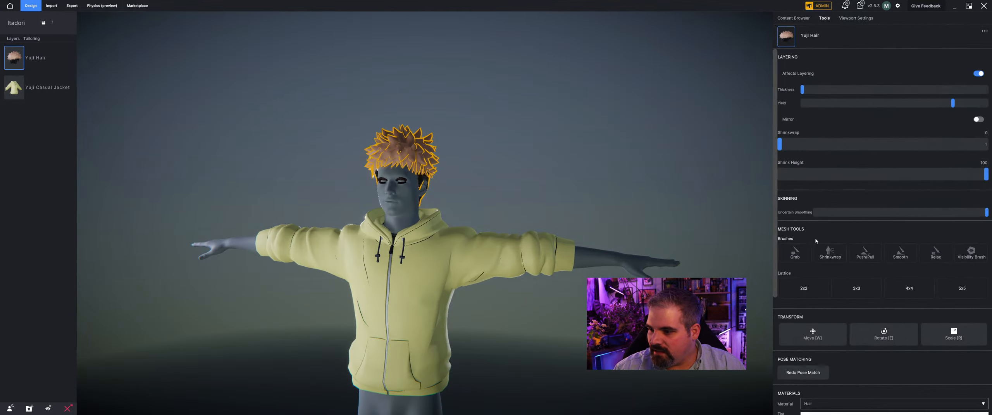
scroll(816, 238, down, 5)
right_drag(583, 222, 513, 189)
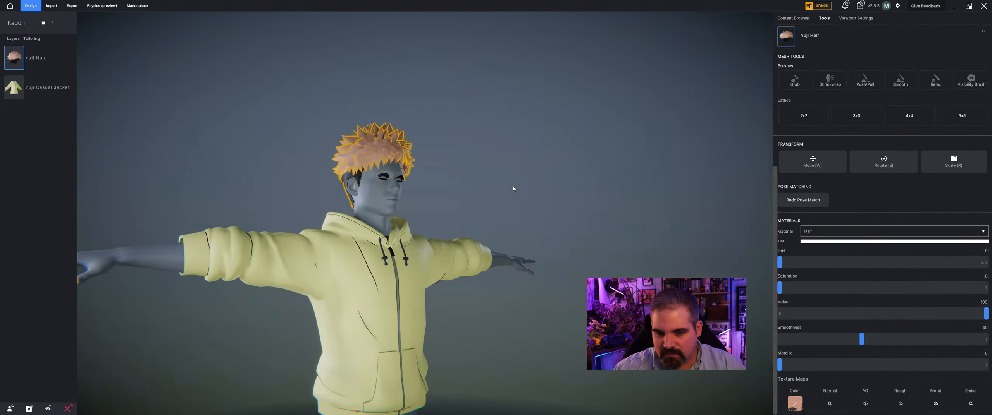
click(513, 188)
right_drag(454, 195, 434, 287)
middle_drag(434, 286, 430, 230)
scroll(430, 230, down, 3)
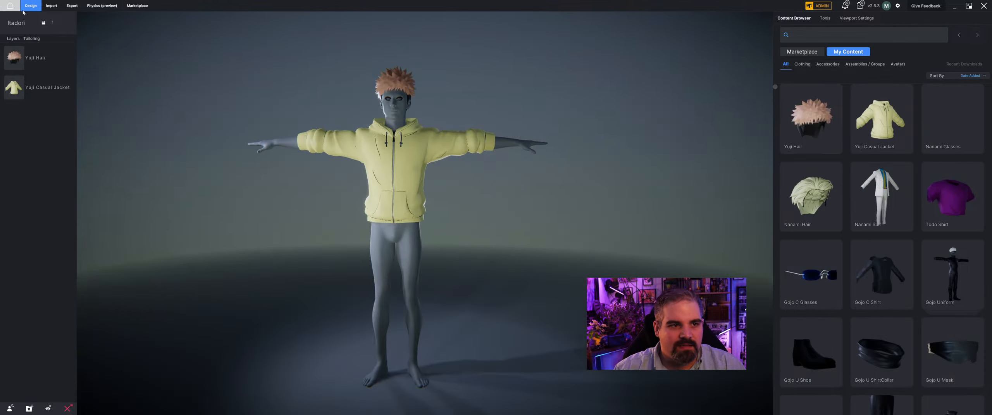
Step: Import Yuji Casual Pants.fbx as a cloth/accessory item
click(48, 6)
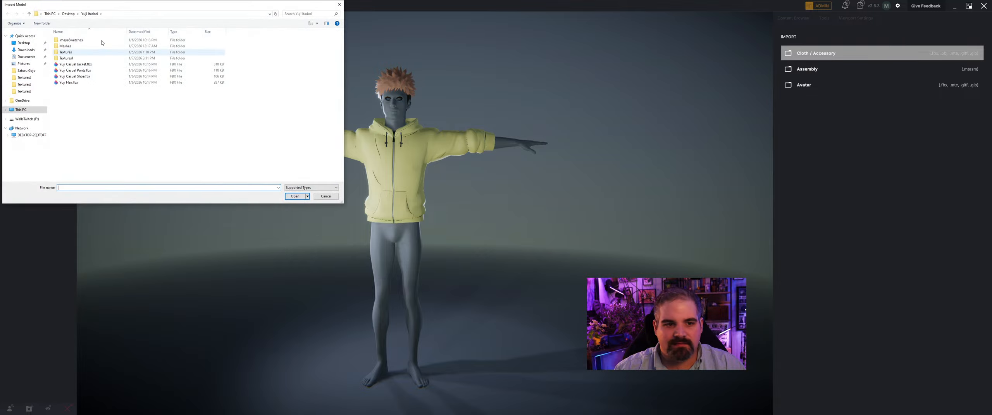
click(116, 71)
click(295, 197)
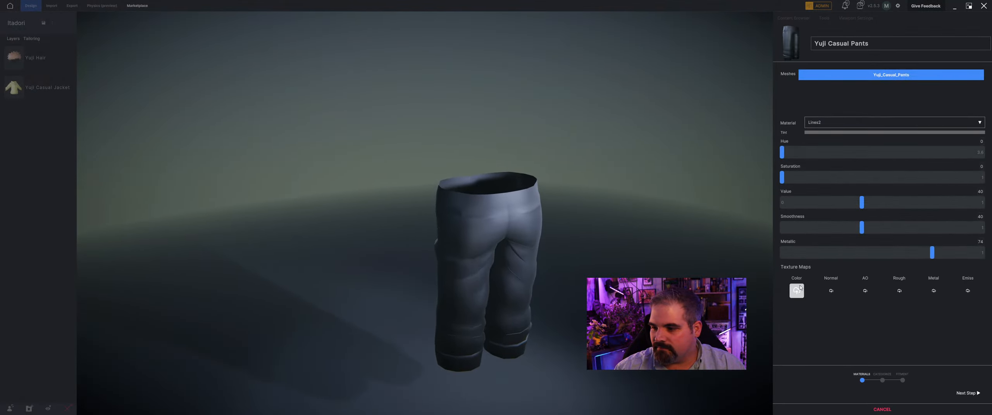
Step: Apply T_CP_010_20_Clothes_C.jpg as the color map of the pants' Lines2 material and set its Value to 0
click(797, 291)
click(106, 70)
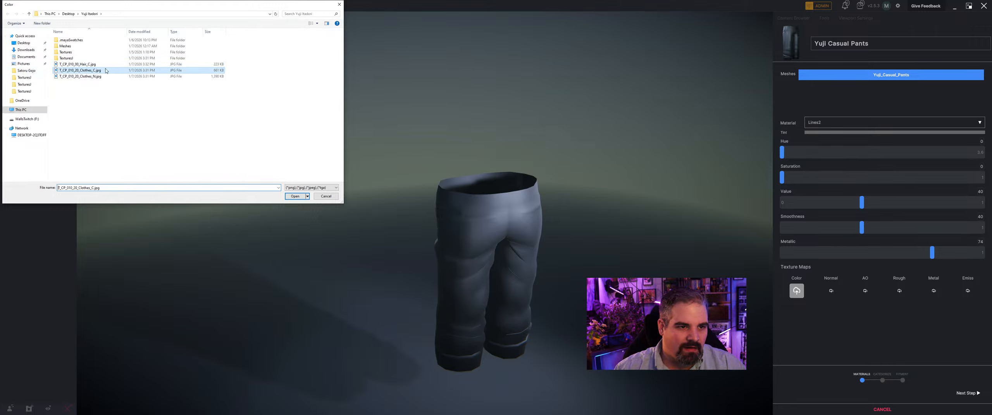
click(295, 196)
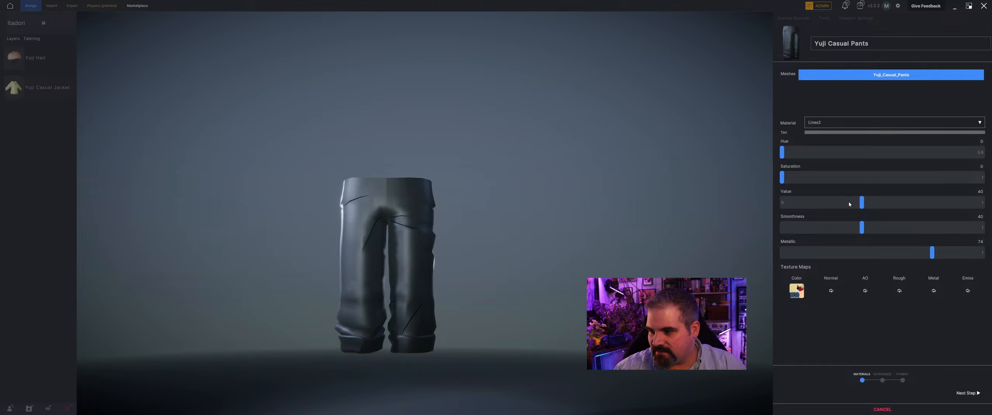
Step: Switch to the pants' C_Pants material and load T_CP_010_20_Clothes_C.jpg as its color map
click(843, 124)
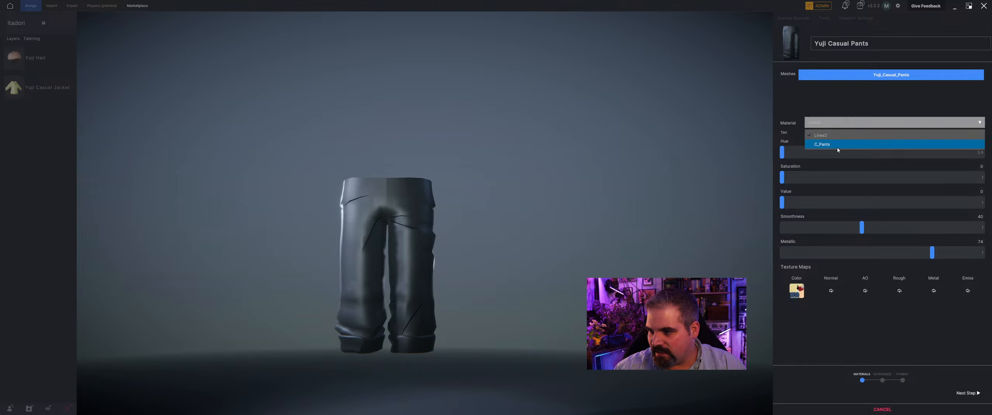
click(833, 144)
click(797, 291)
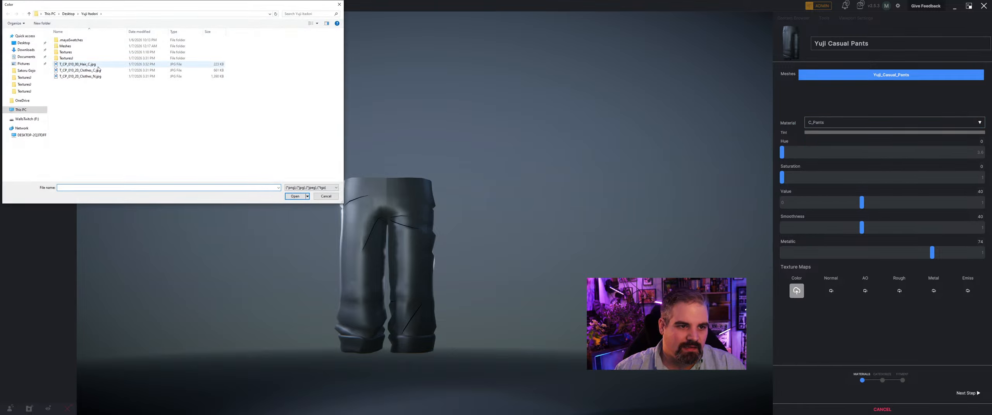
click(110, 71)
click(295, 197)
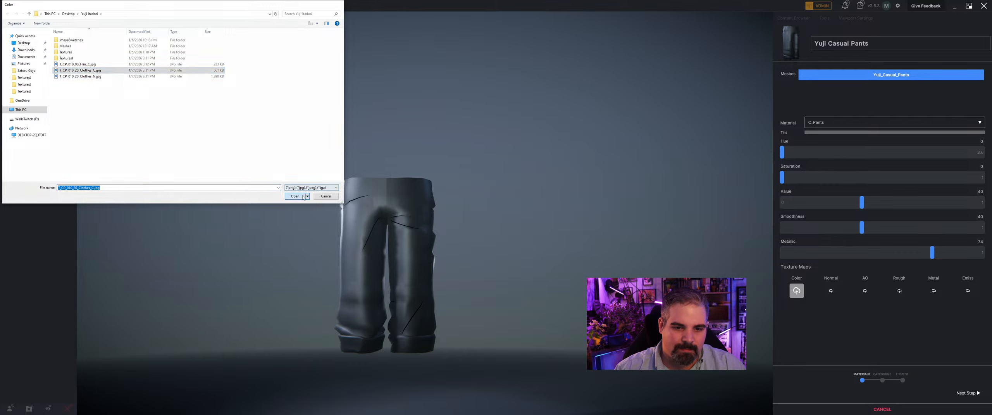
Step: Set the C_Pants material's Value to 100 and Metallic to 0 and finish the materials stage
drag(864, 209, 984, 205)
drag(932, 256, 713, 221)
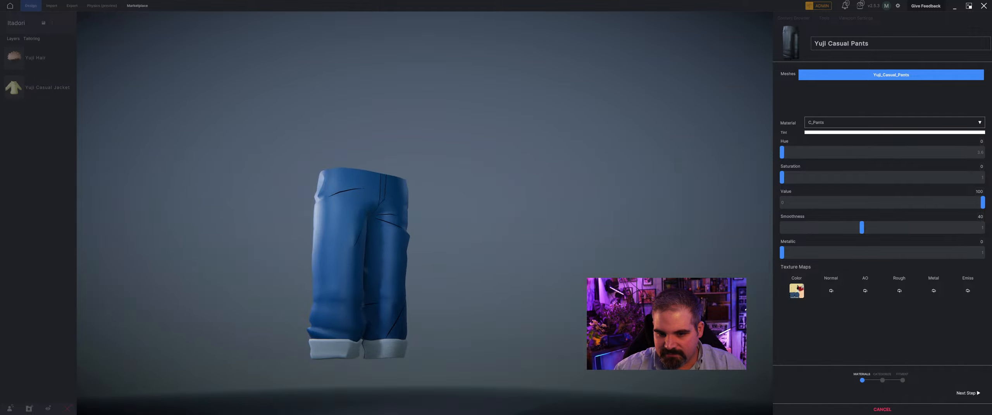
click(982, 394)
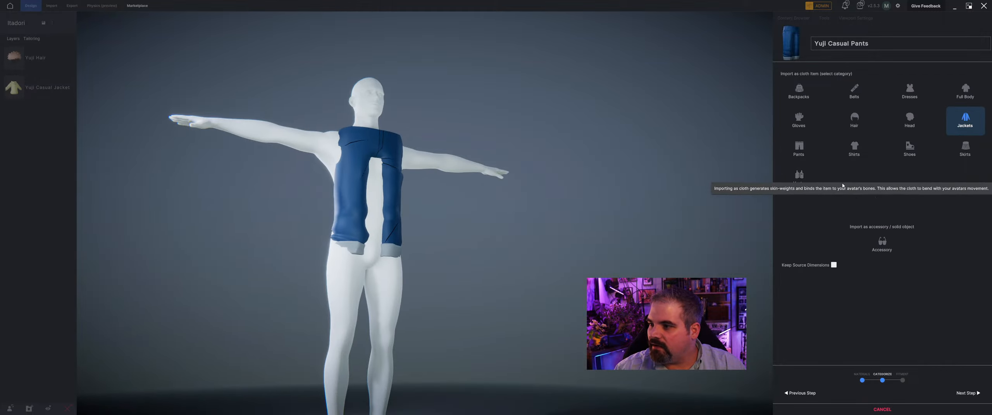
Step: Categorize the item as Pants with Keep Source Dimensions turned off and proceed to the fitting stage
click(799, 148)
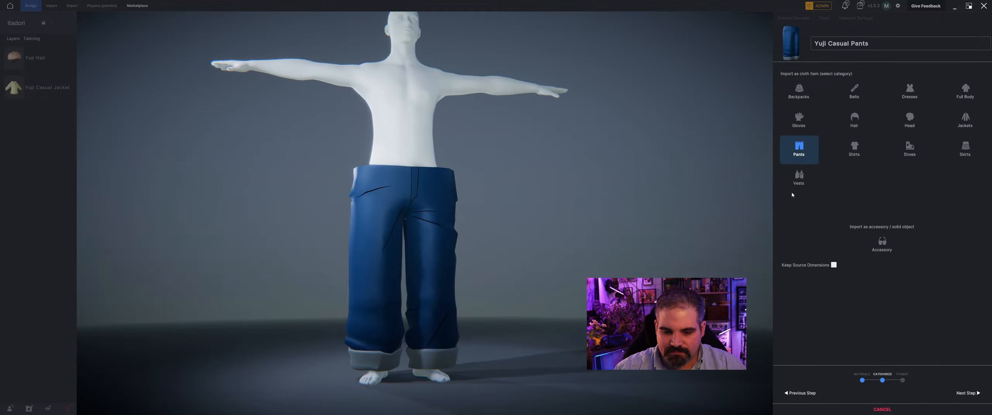
click(833, 265)
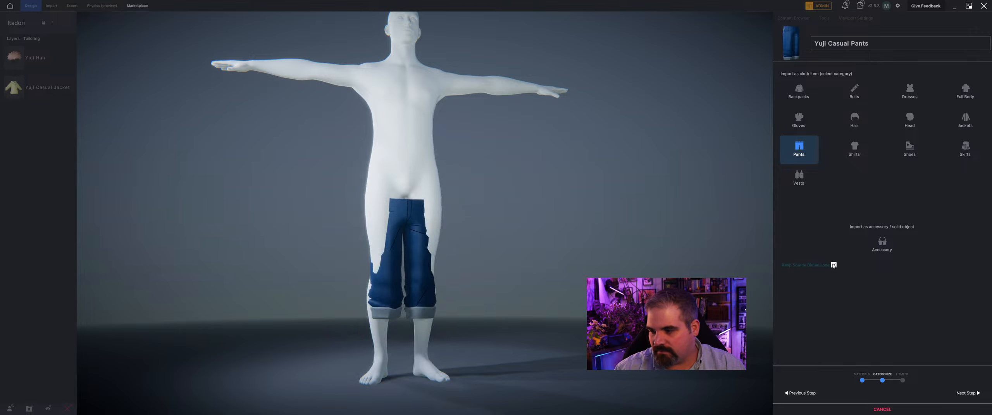
click(833, 265)
click(967, 394)
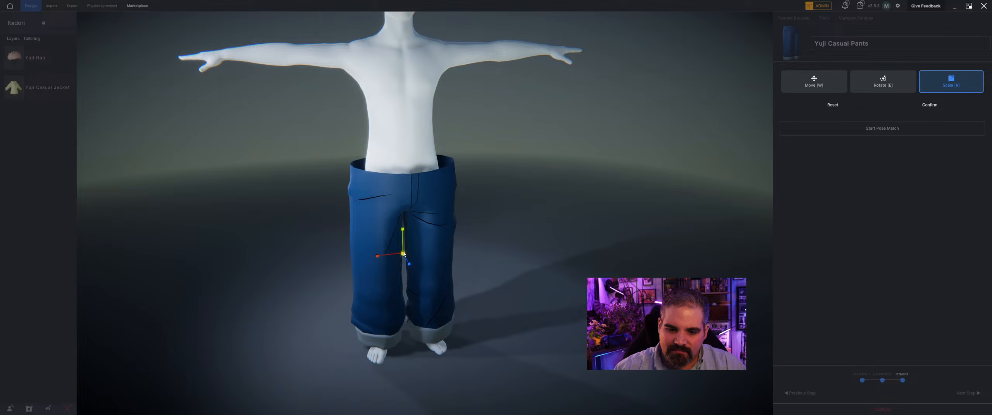
Step: Scale the pants down uniformly, move them so the waistband sits on the avatar's waist, and confirm the transform
drag(404, 254, 402, 226)
key(w)
right_drag(399, 245, 412, 246)
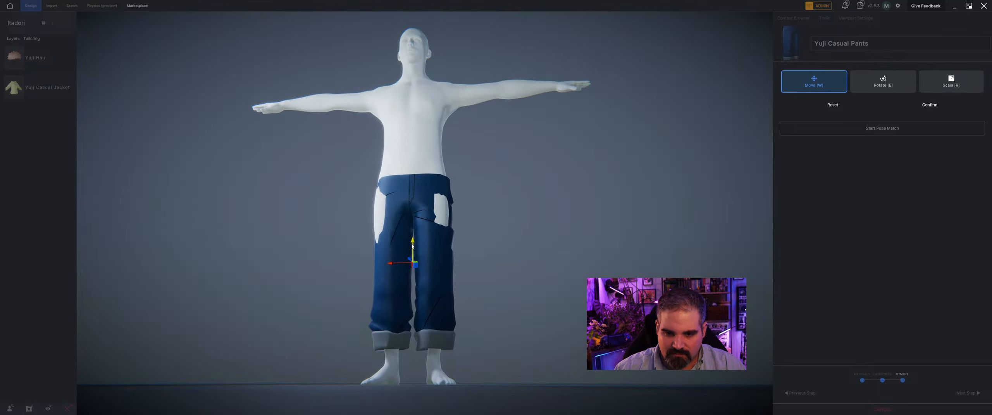
drag(412, 246, 411, 238)
right_drag(393, 257, 439, 260)
drag(421, 249, 399, 220)
right_drag(399, 220, 351, 237)
click(929, 105)
Step: Start pose matching for the pants and shift the knee joints slightly outward with Mirror X on
click(892, 129)
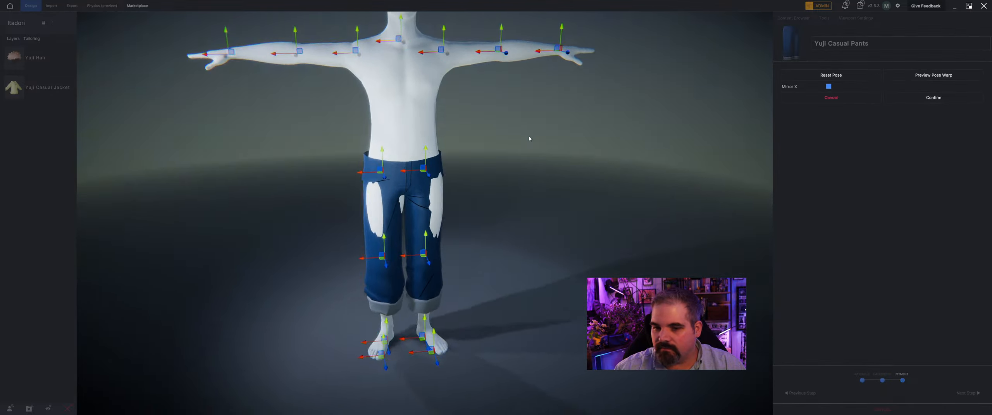
right_drag(529, 139, 458, 146)
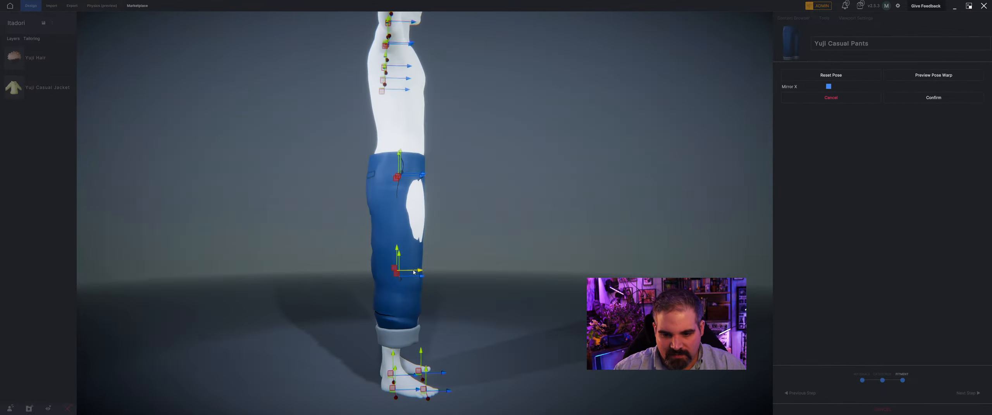
right_drag(411, 271, 363, 268)
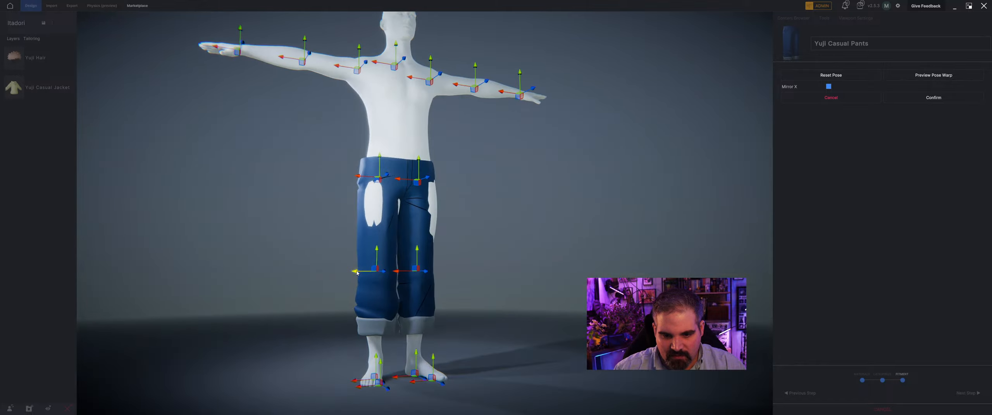
drag(357, 271, 352, 271)
right_drag(351, 271, 365, 278)
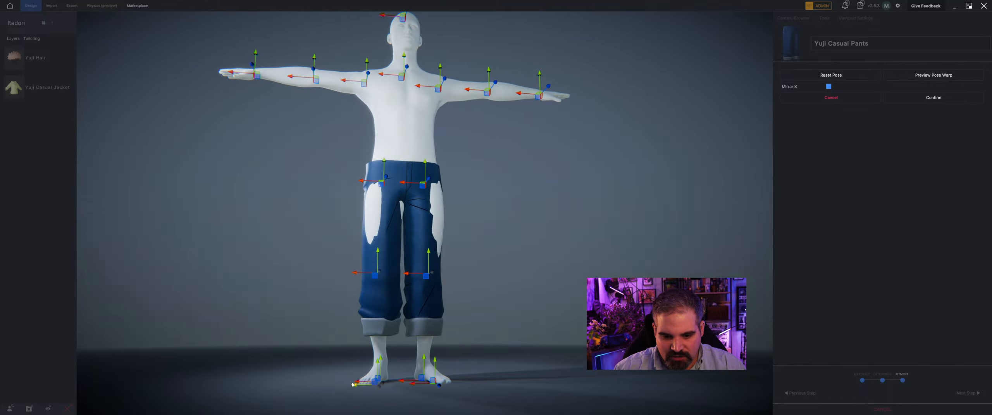
Step: Move the mirrored foot joints slightly outward and preview the pose warp
drag(355, 382, 349, 381)
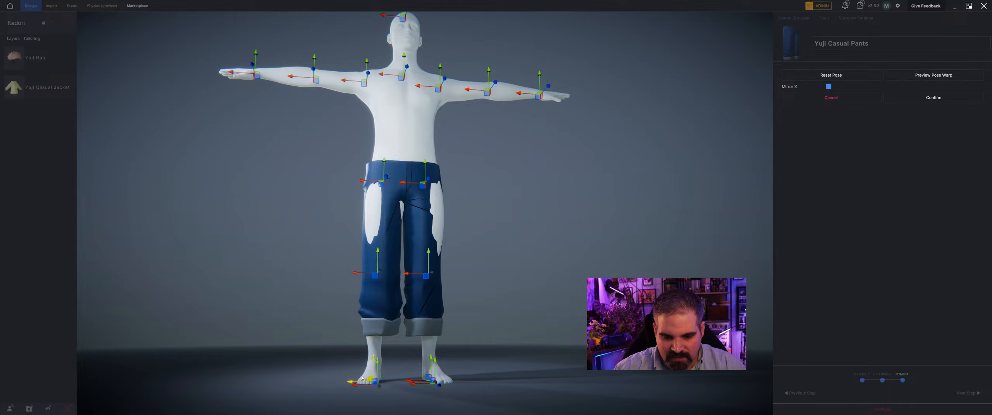
middle_drag(471, 235, 455, 264)
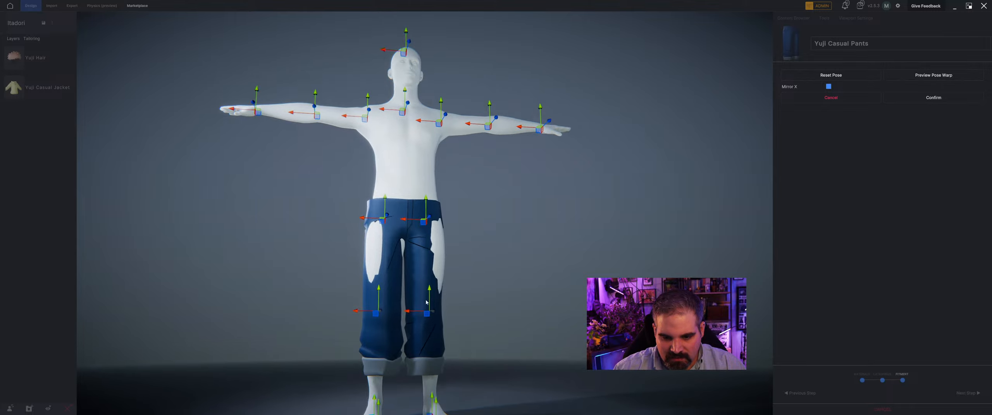
scroll(346, 225, up, 2)
drag(352, 221, 381, 210)
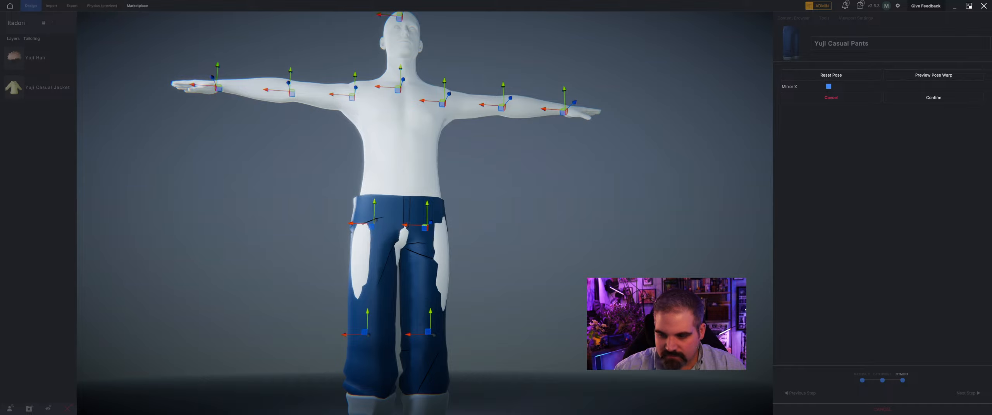
click(945, 78)
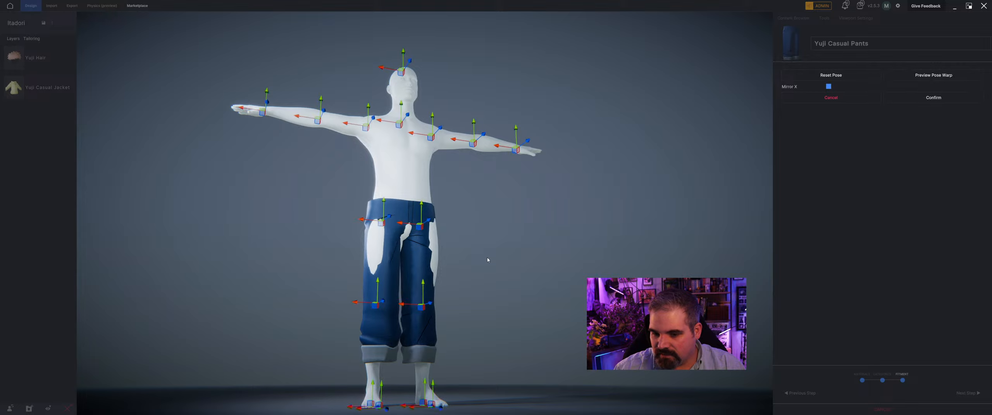
Step: Nudge the mirrored foot joints slightly inward, preview the warp, and confirm the pose match to finish importing the pants
middle_drag(346, 294, 320, 256)
drag(323, 255, 329, 255)
middle_drag(329, 255, 341, 292)
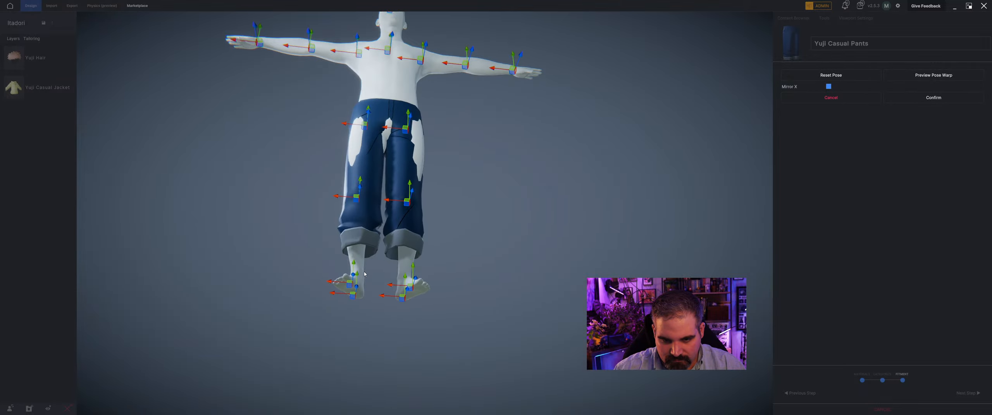
click(949, 76)
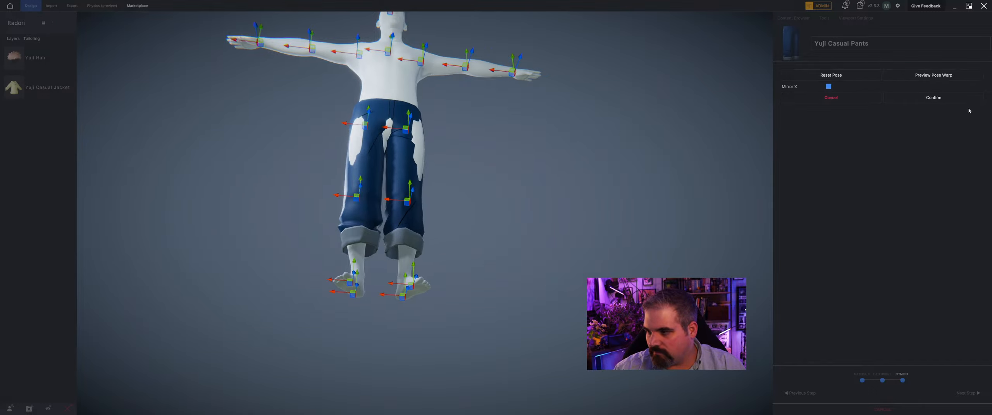
click(957, 99)
click(973, 394)
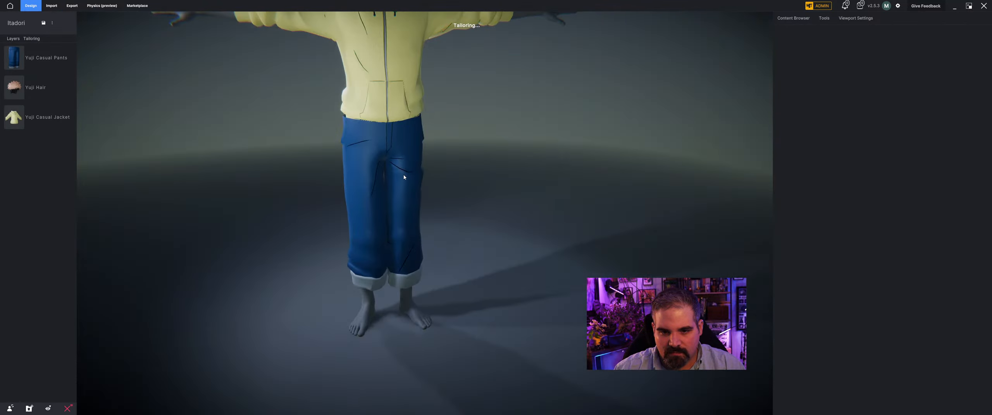
Step: Select the pants on the avatar and set their Shrinkwrap to 37
click(403, 178)
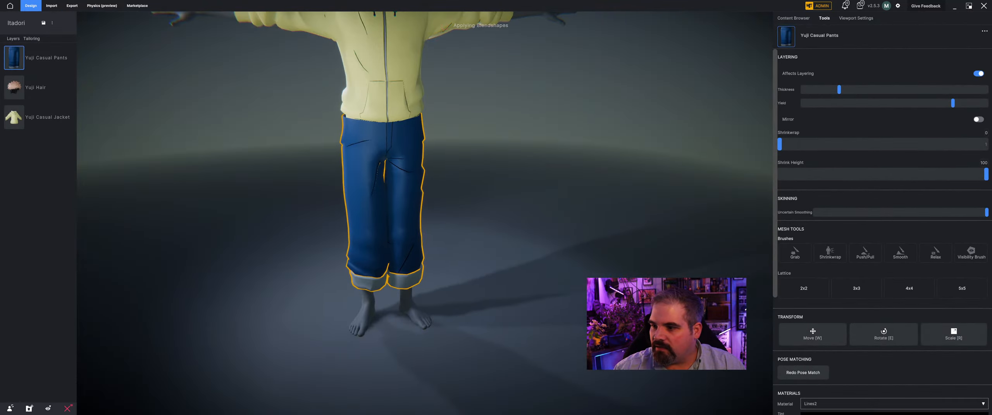
drag(779, 145, 855, 144)
middle_drag(499, 254, 88, 128)
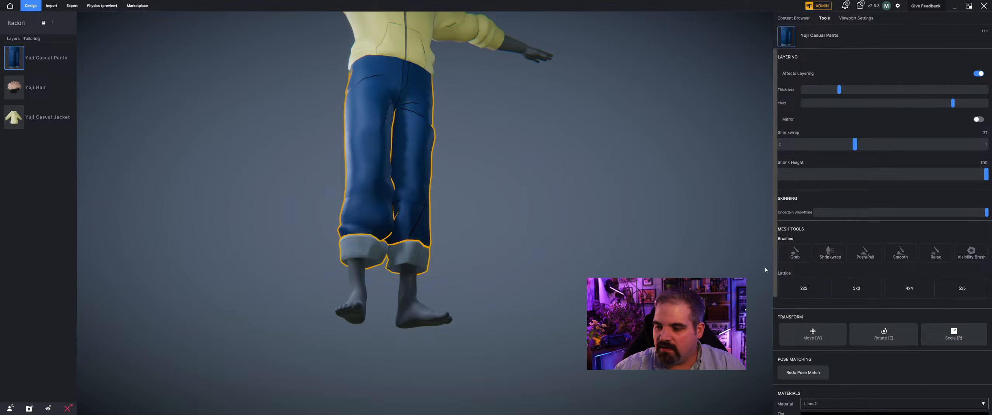
Step: Redo the pants' pose match with Knees/Elbows enabled, moving the mirrored knee joints slightly outward, and confirm it
click(814, 371)
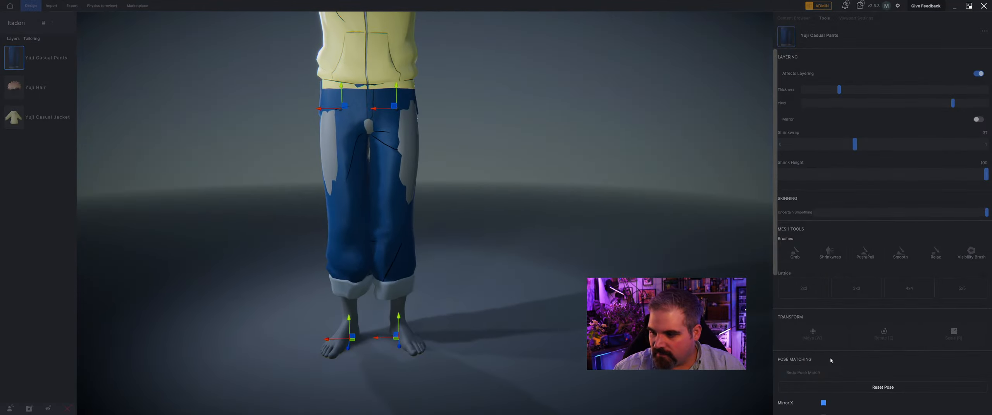
scroll(830, 358, down, 3)
click(823, 287)
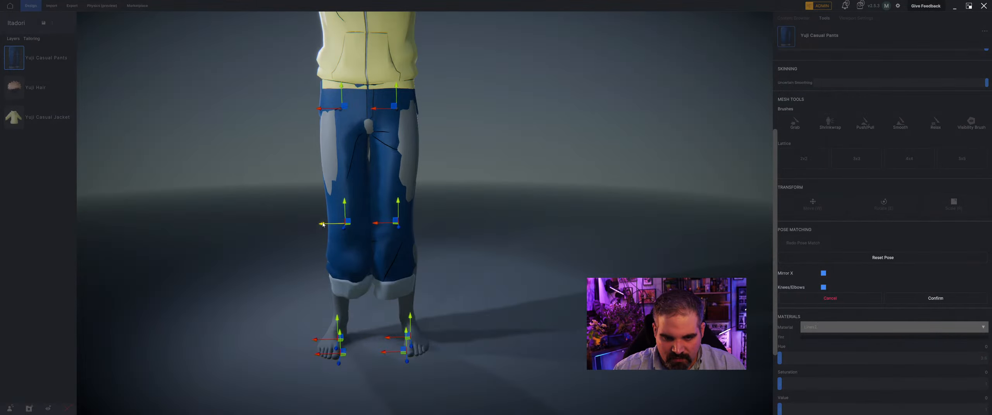
drag(323, 225, 315, 224)
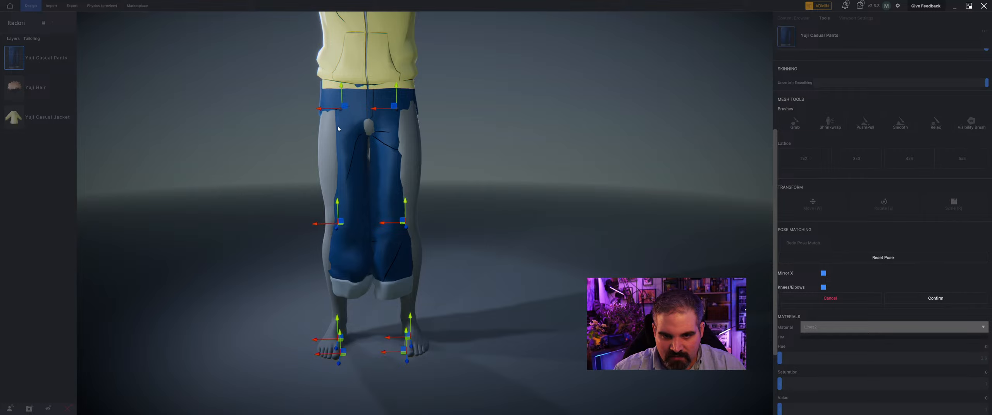
click(940, 299)
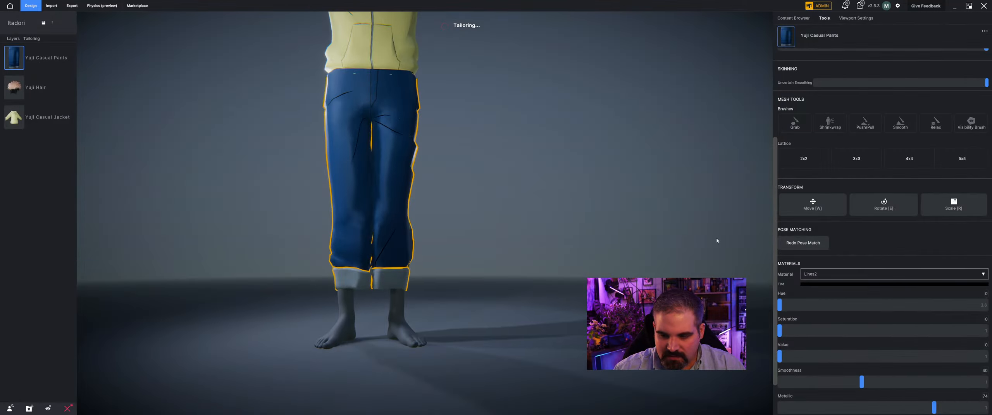
Step: Open and confirm a layered Shrinkwrap brush session on the pants, and set their overall Shrinkwrap to 67
click(830, 124)
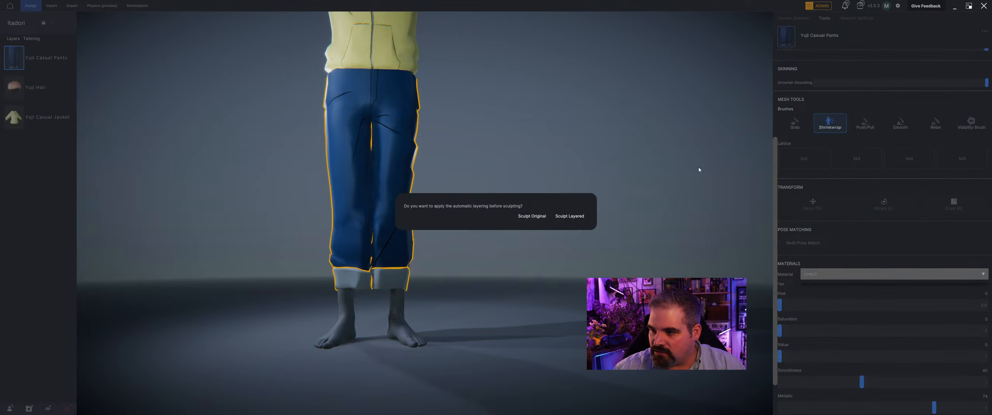
click(572, 216)
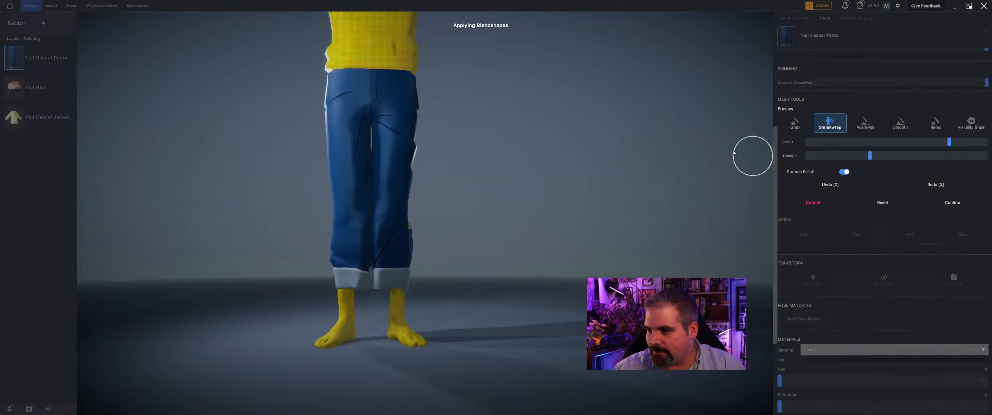
click(951, 202)
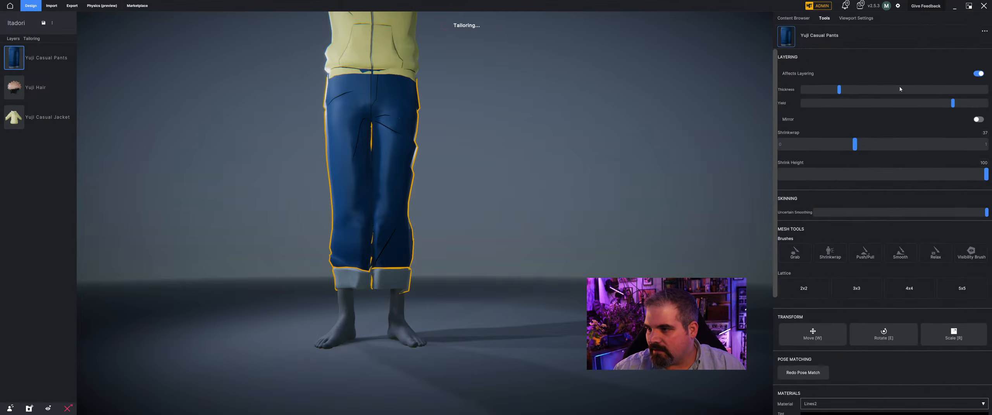
drag(856, 148, 920, 144)
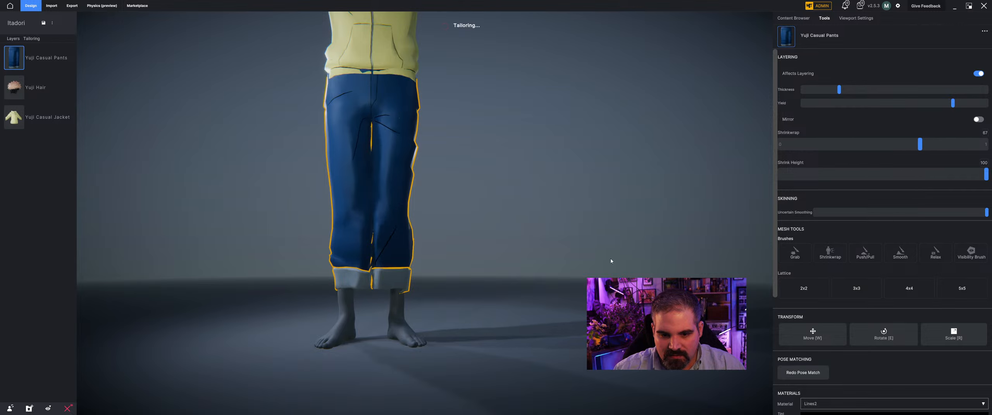
click(795, 253)
click(569, 216)
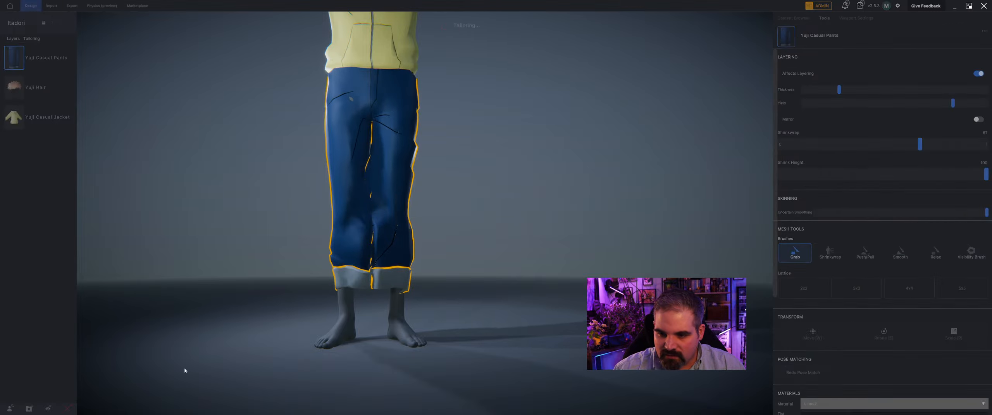
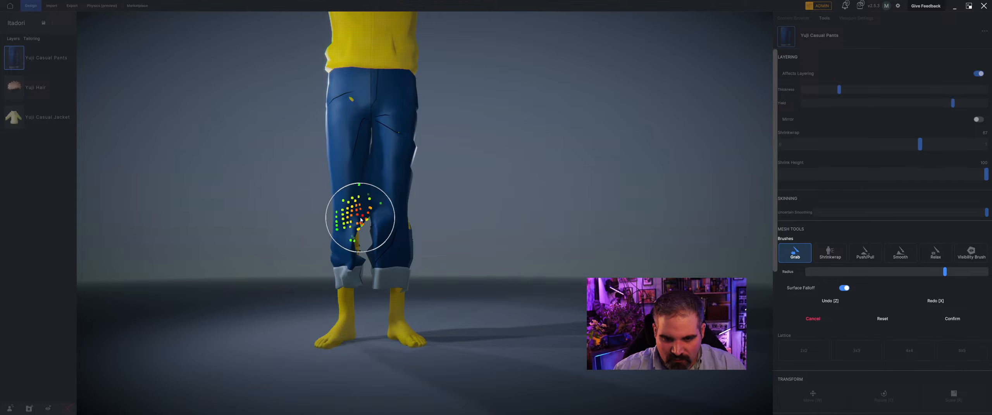
click(882, 318)
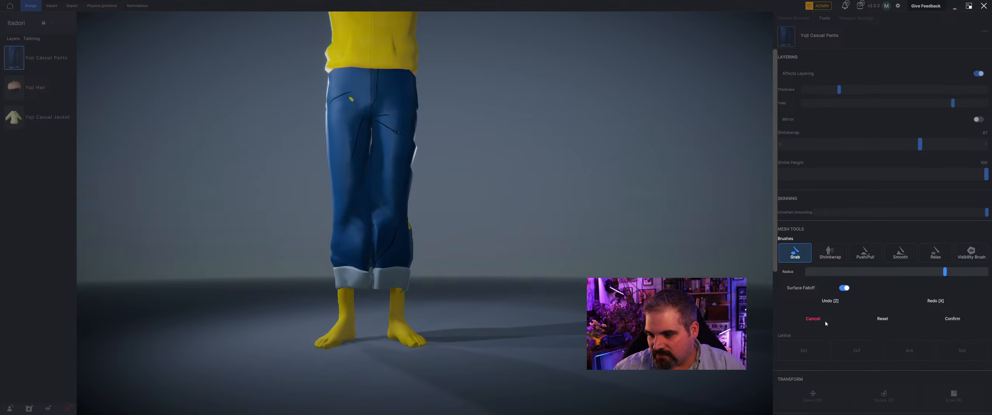
click(824, 322)
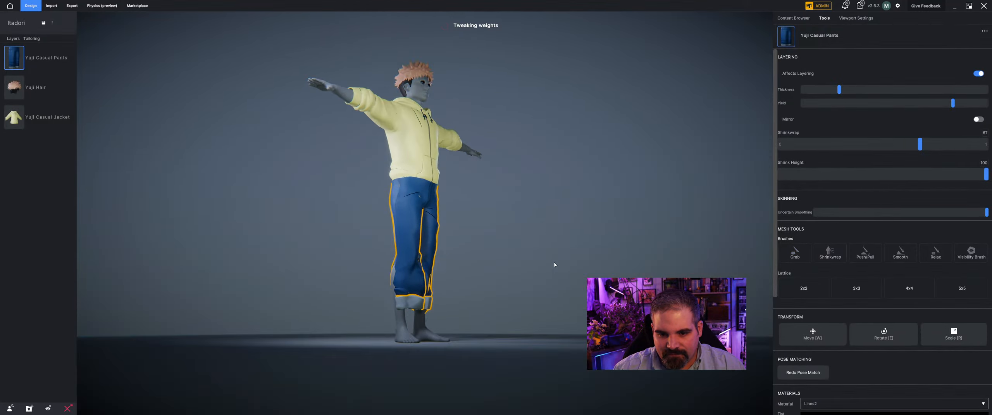
Step: Redo the pants' pose match, resetting the pose and enabling Knees/Elbows, and confirm it
middle_drag(554, 265, 530, 268)
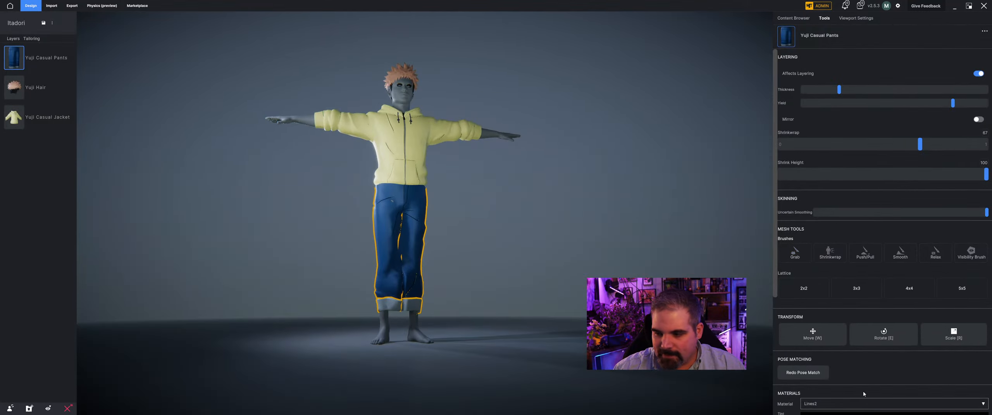
click(815, 373)
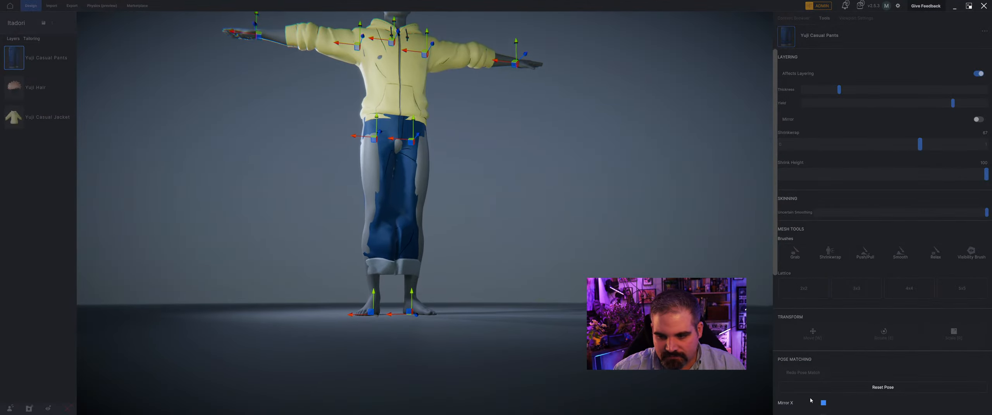
click(870, 387)
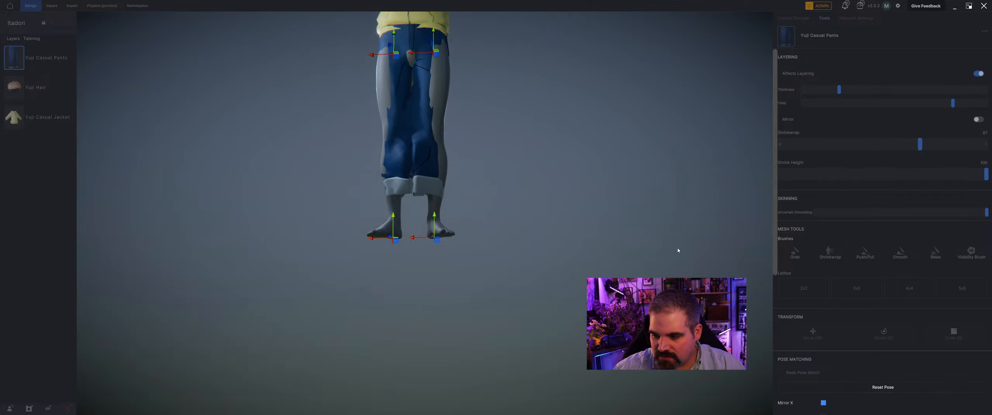
scroll(796, 318, down, 5)
click(824, 244)
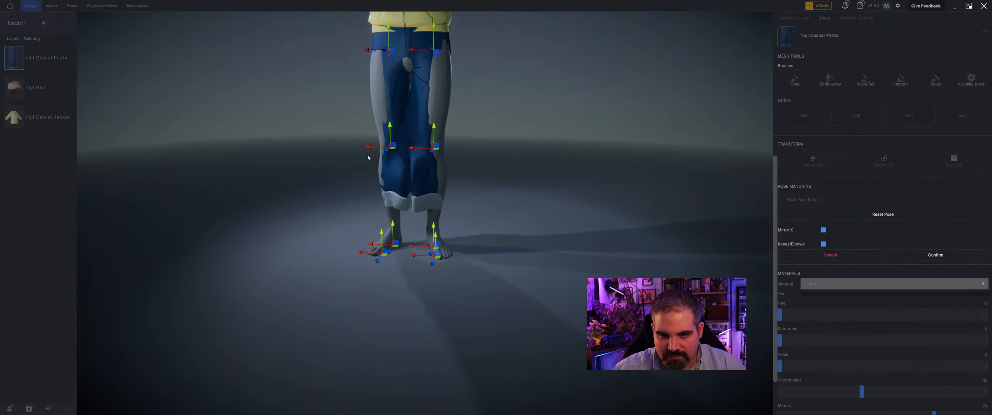
middle_drag(368, 157, 386, 151)
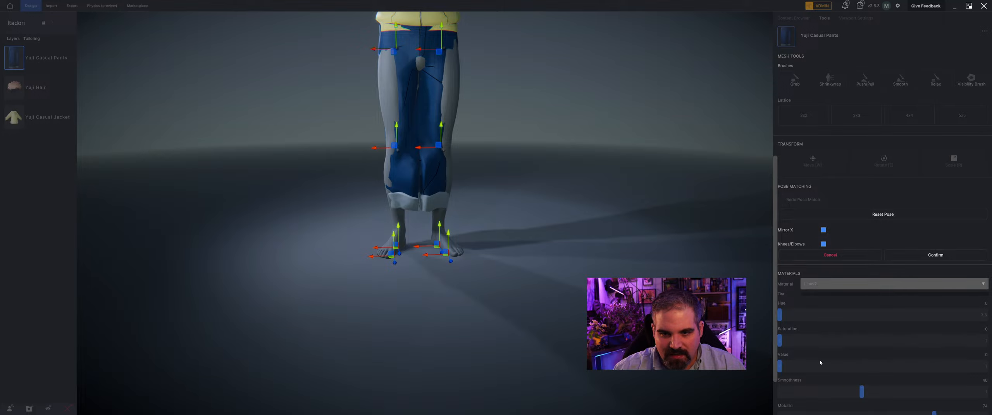
click(936, 259)
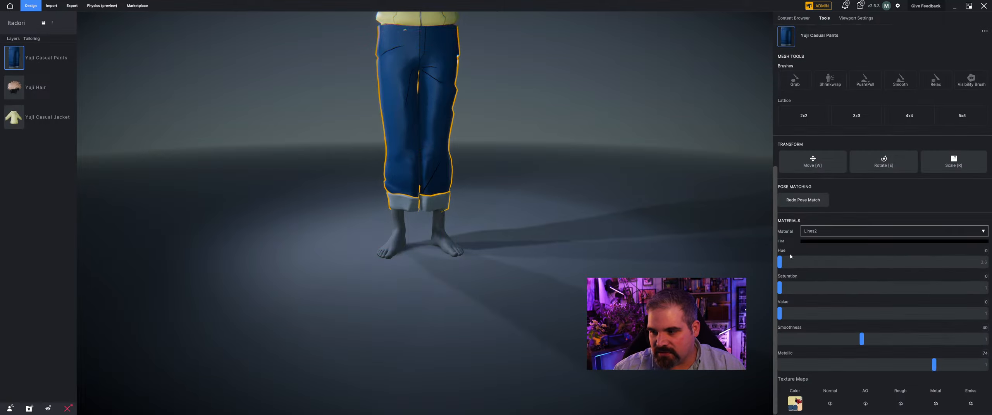
Step: Remove the Yuji Casual Pants from the avatar's layers and delete the item from My Content
click(62, 58)
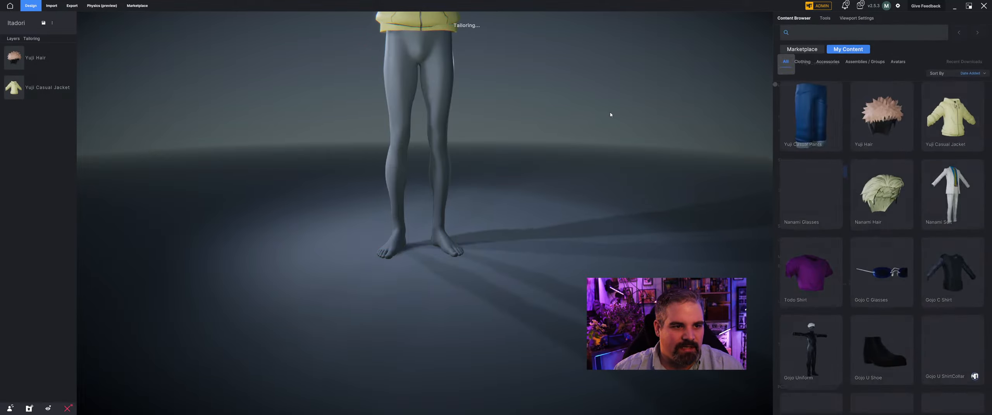
click(837, 92)
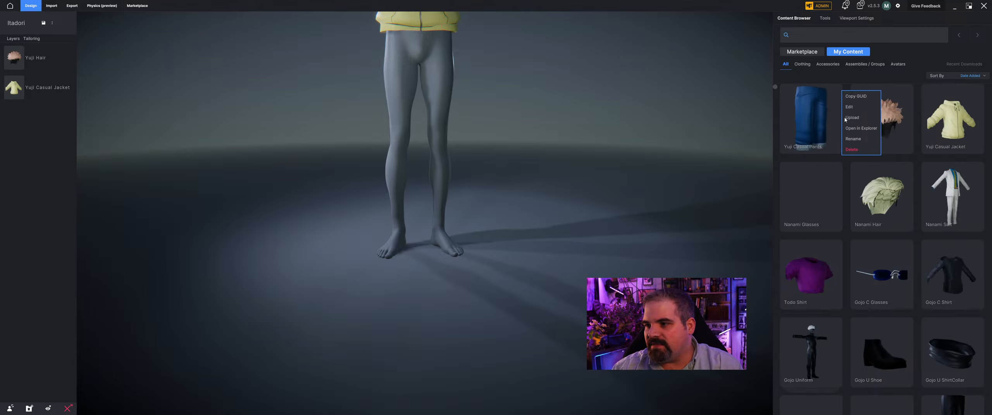
click(852, 152)
click(527, 230)
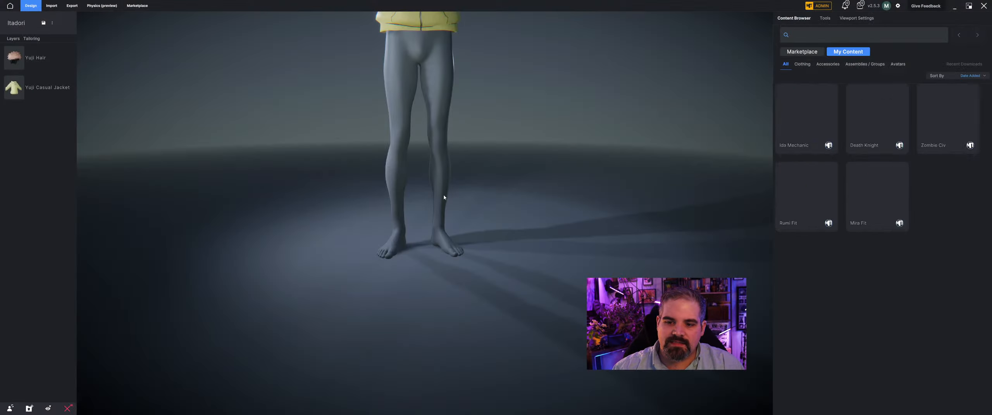
Step: Import Yuji Casual Pants.fbx again as a cloth/accessory item
click(52, 5)
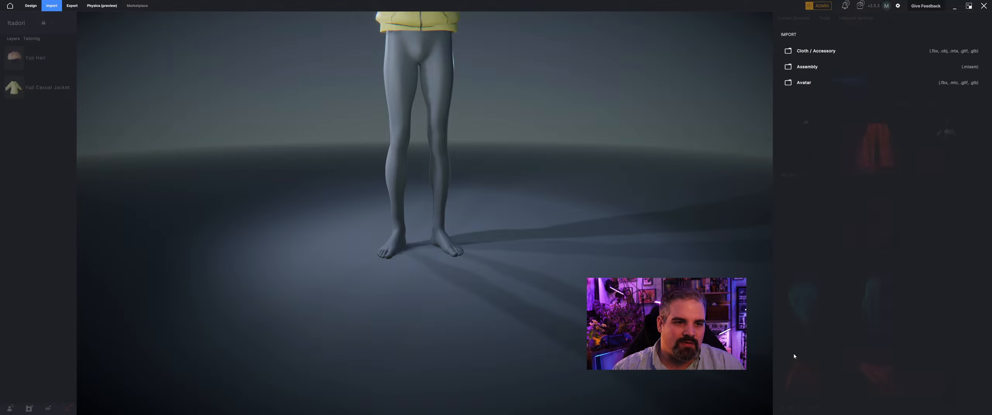
click(825, 59)
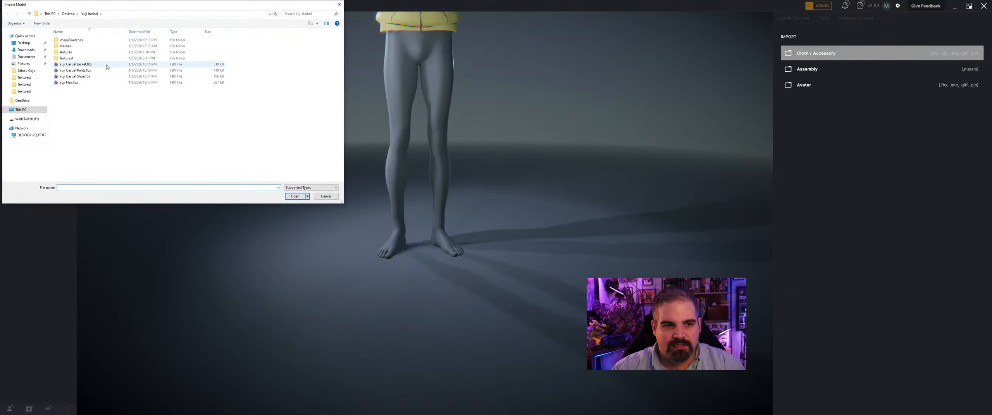
click(103, 72)
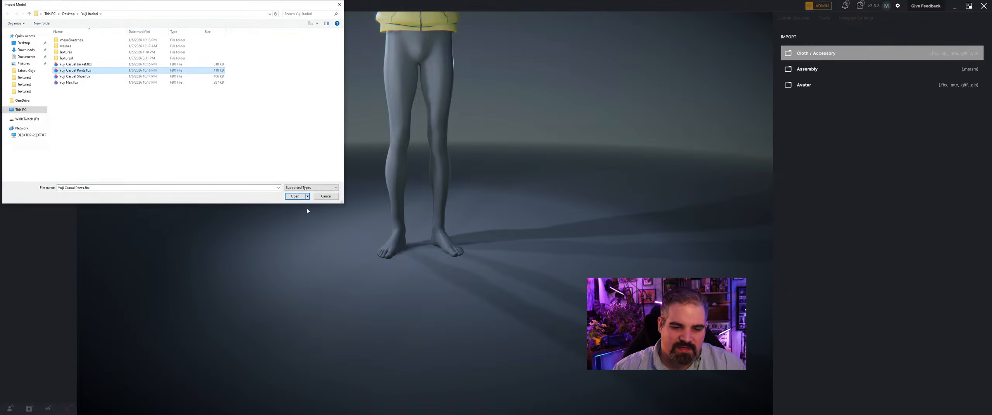
click(296, 196)
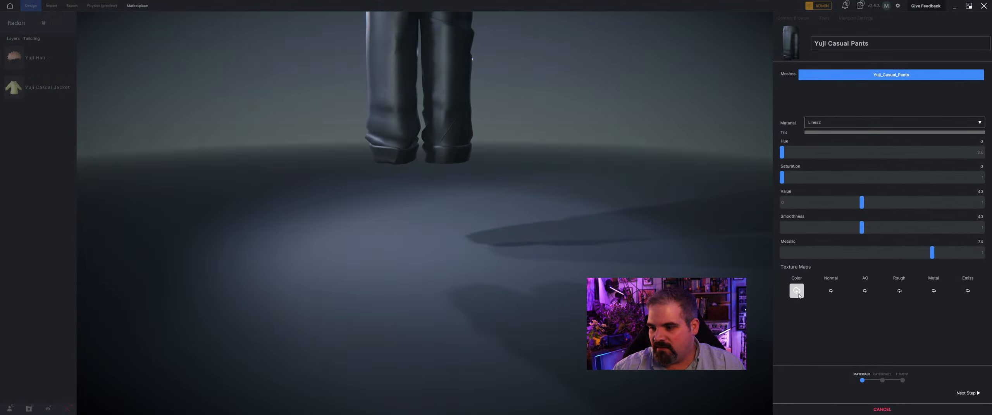
Step: Choose the C_Pants material and load T_CP_010_20_Clothes_C.jpg as its color map
click(799, 296)
click(327, 197)
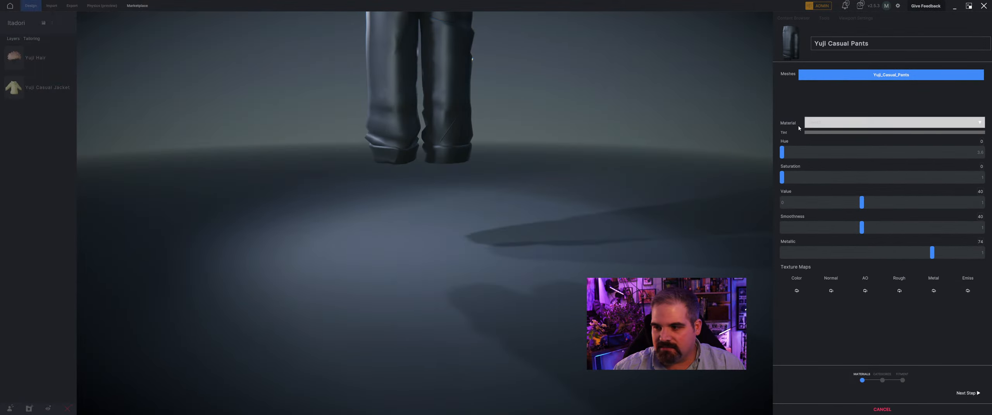
click(814, 122)
click(822, 144)
click(797, 290)
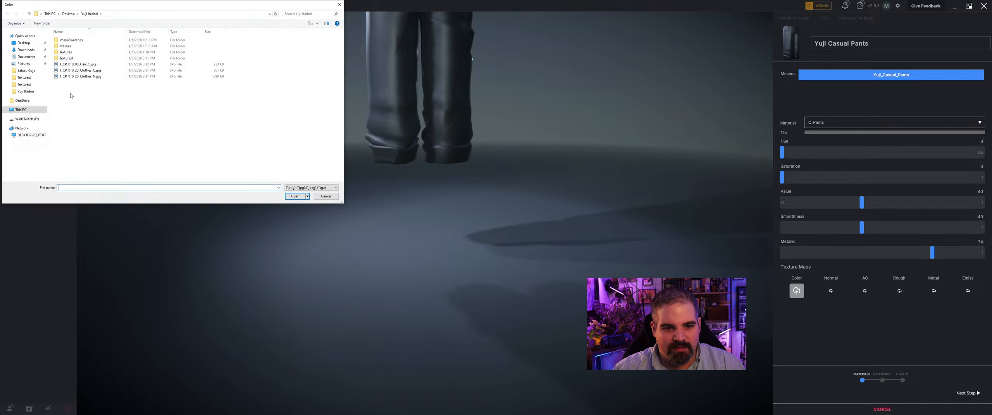
click(79, 70)
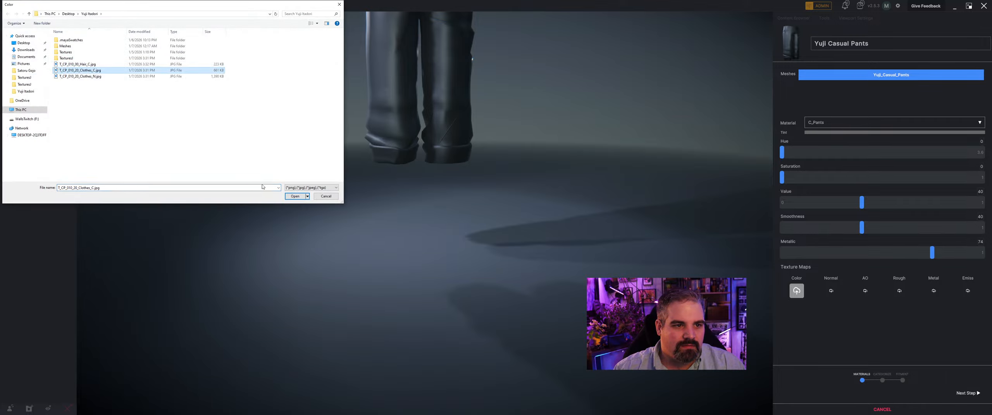
click(295, 196)
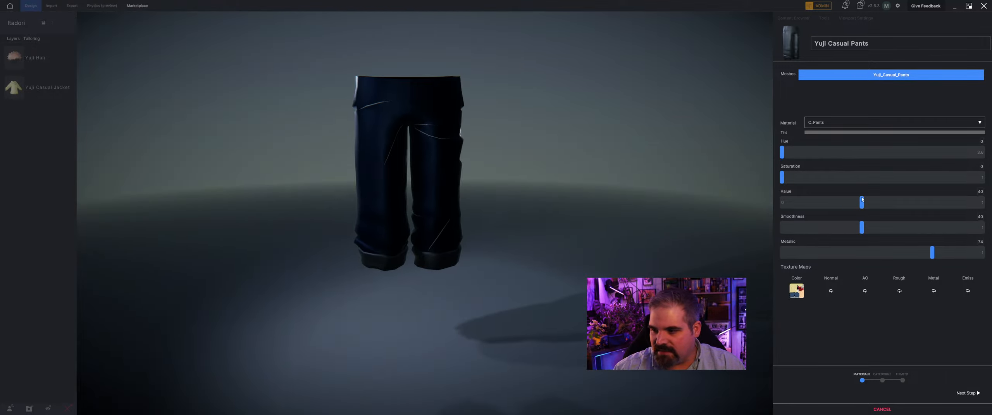
Step: Set the C_Pants material's Value to 100 and Metallic to 0, and continue to the category selection
drag(862, 201, 984, 201)
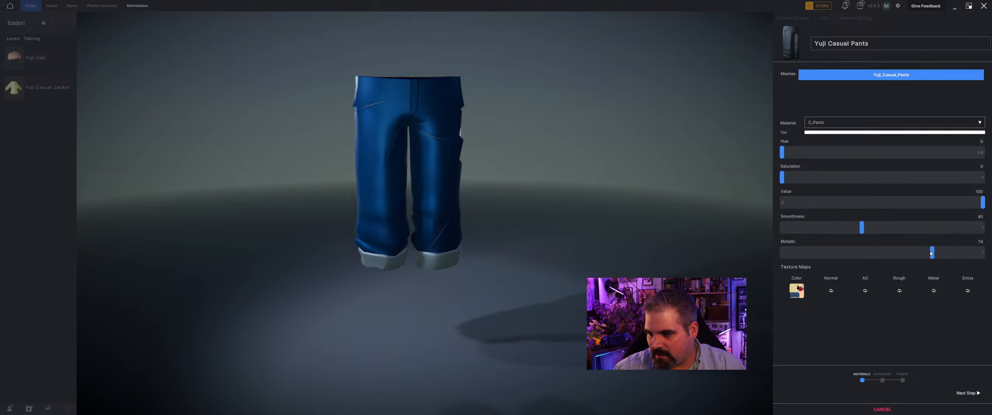
drag(927, 252, 781, 253)
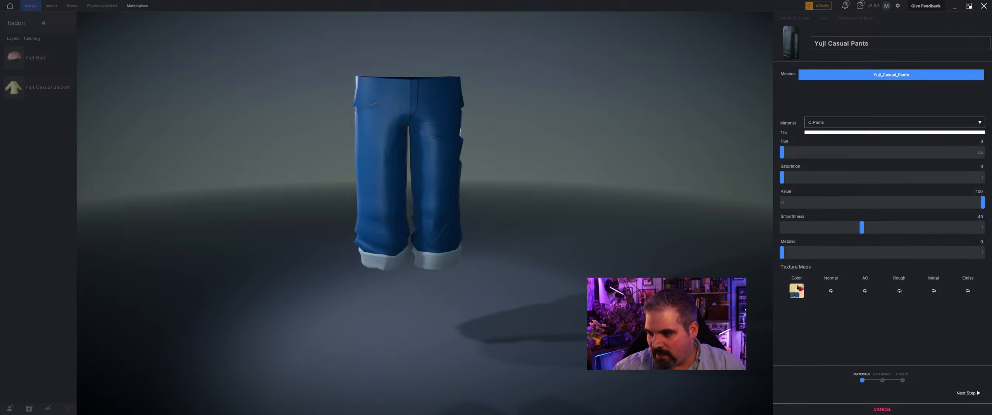
click(968, 393)
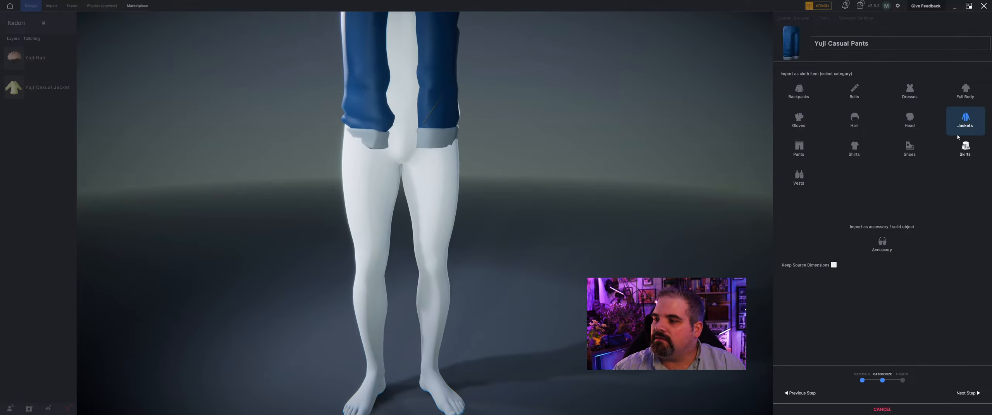
Step: Categorize the item as Pants with Keep Source Dimensions enabled and continue to the fitment stage
click(799, 149)
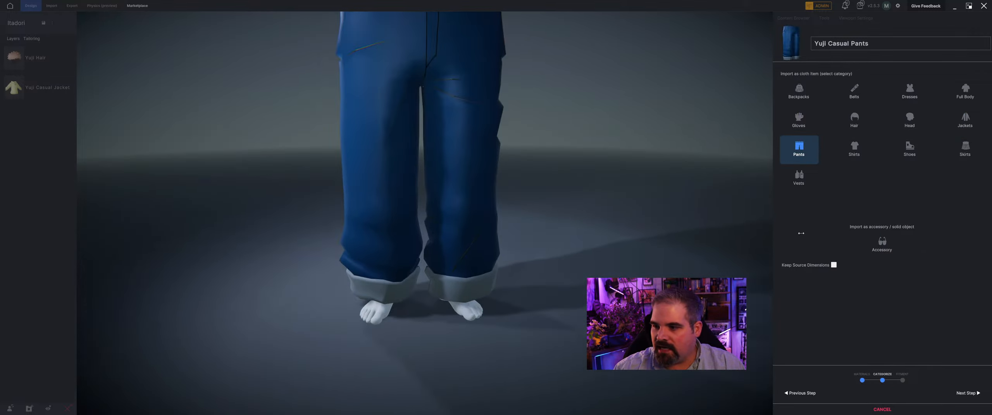
click(834, 265)
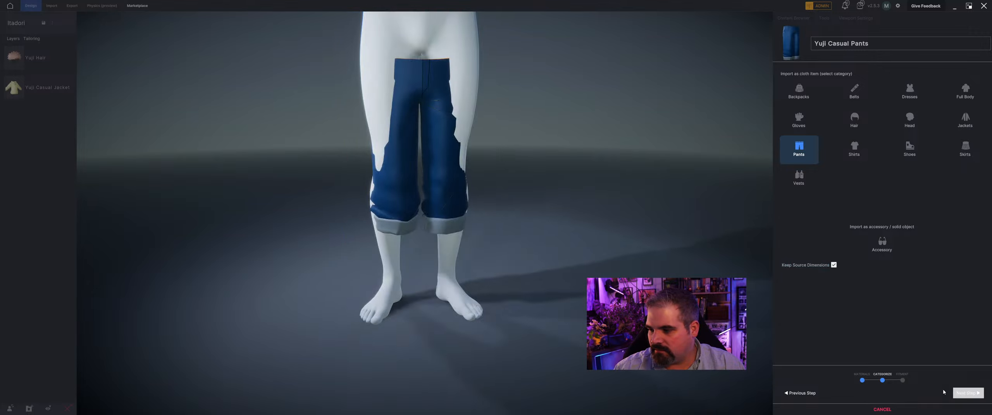
click(967, 393)
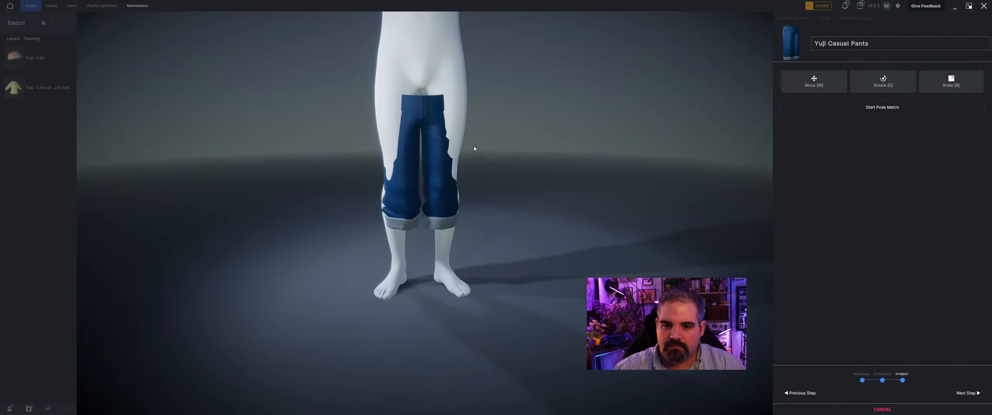
Step: Move the pants up and scale them larger to fit the avatar's waist and legs
mouse_move(419, 151)
mouse_down()
mouse_move(420, 100)
mouse_move(421, 123)
mouse_move(400, 146)
mouse_up()
key(r)
key(w)
key(r)
key(w)
middle_drag(400, 147, 477, 141)
key(r)
drag(483, 141, 490, 141)
middle_drag(490, 140, 416, 114)
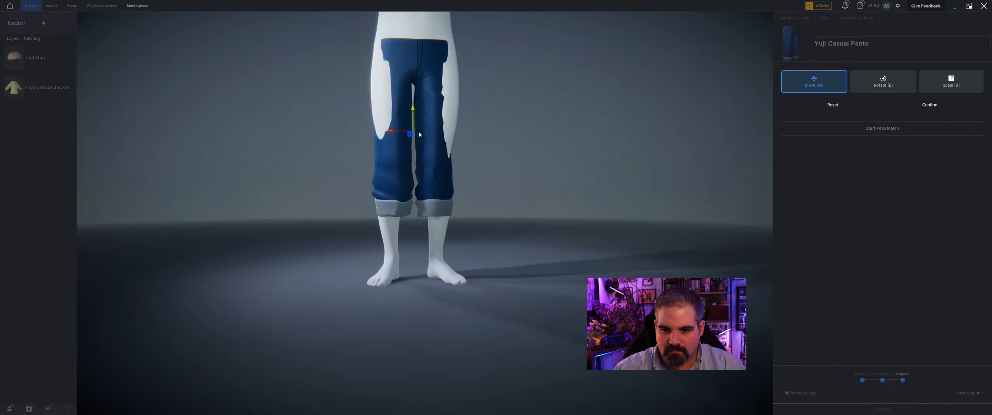
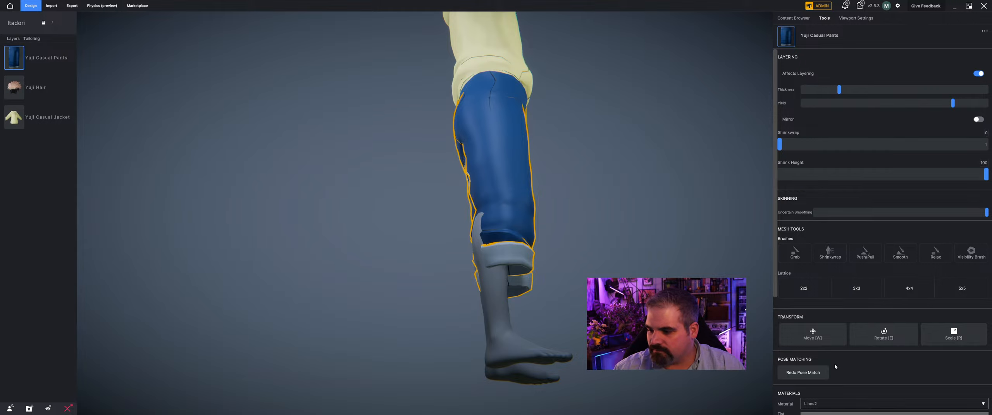
Step: Redo the pants' pose match with Knees/Elbows enabled, moving the mirrored knee joints slightly forward, and confirm it
click(820, 373)
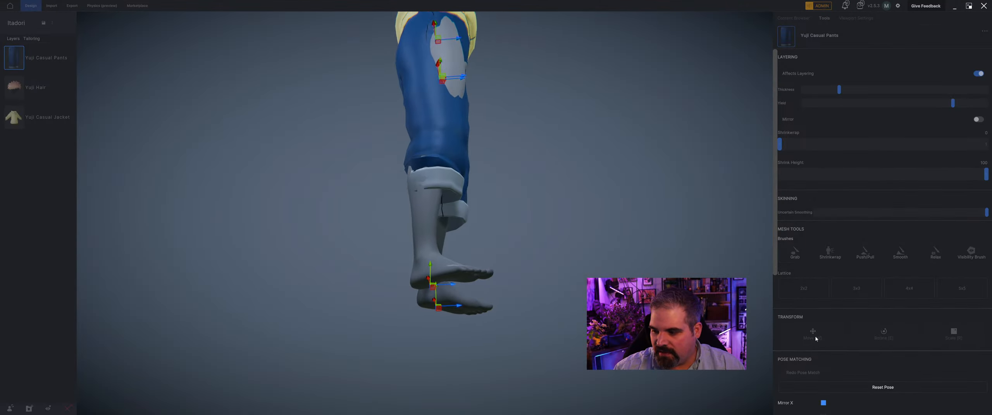
scroll(836, 281, down, 5)
click(823, 244)
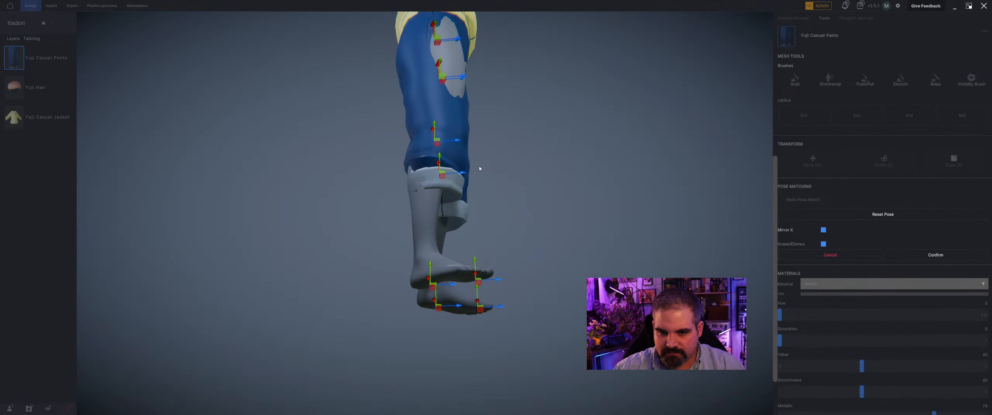
drag(458, 140, 451, 140)
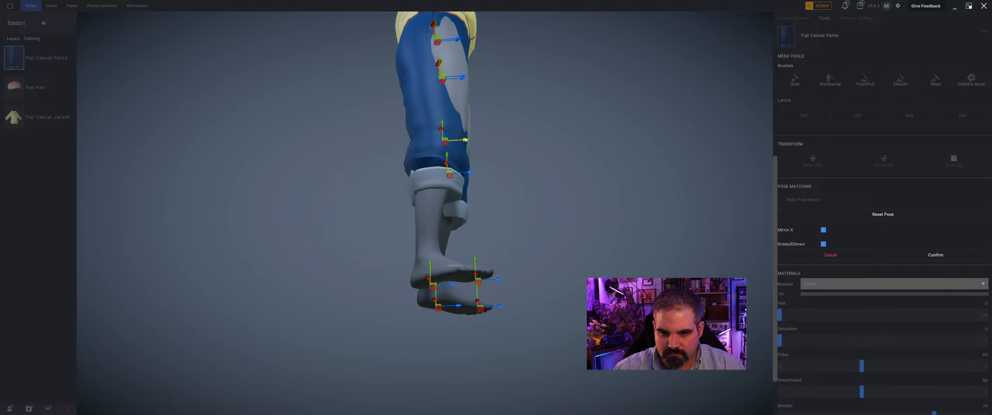
right_drag(452, 140, 419, 160)
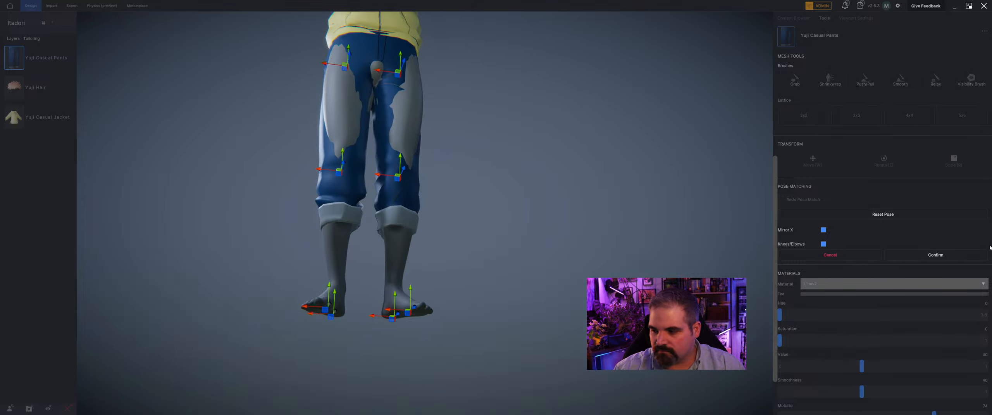
click(935, 255)
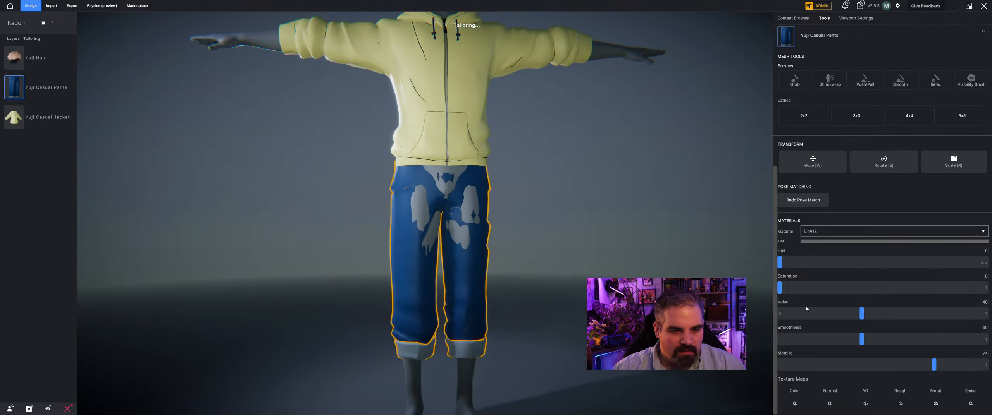
Step: Reorder the layers so Yuji Casual Pants sits below Yuji Casual Jacket
middle_drag(673, 145, 550, 190)
scroll(550, 190, up, 3)
drag(33, 89, 33, 119)
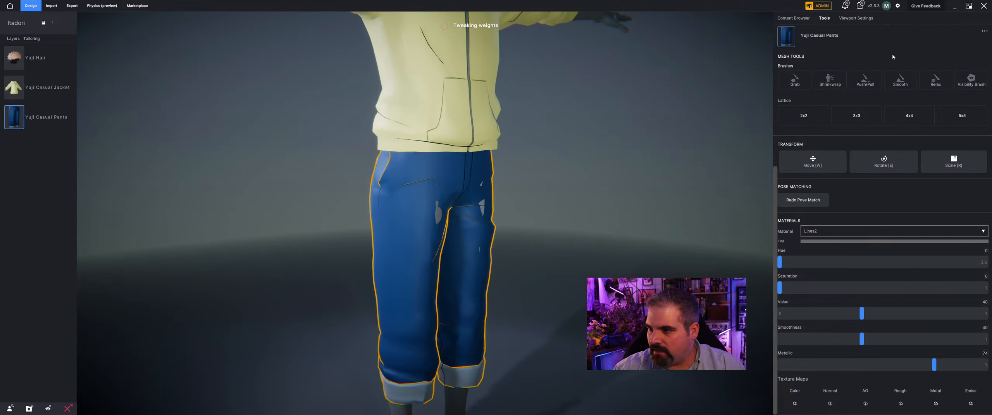
Step: Increase the pants' layering Thickness slightly and check the fit at the back
scroll(872, 116, up, 5)
drag(838, 90, 865, 91)
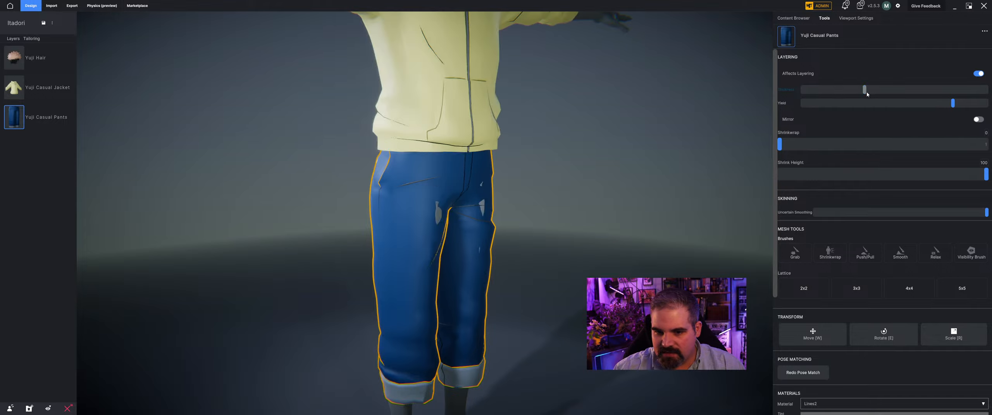
middle_drag(530, 195, 682, 192)
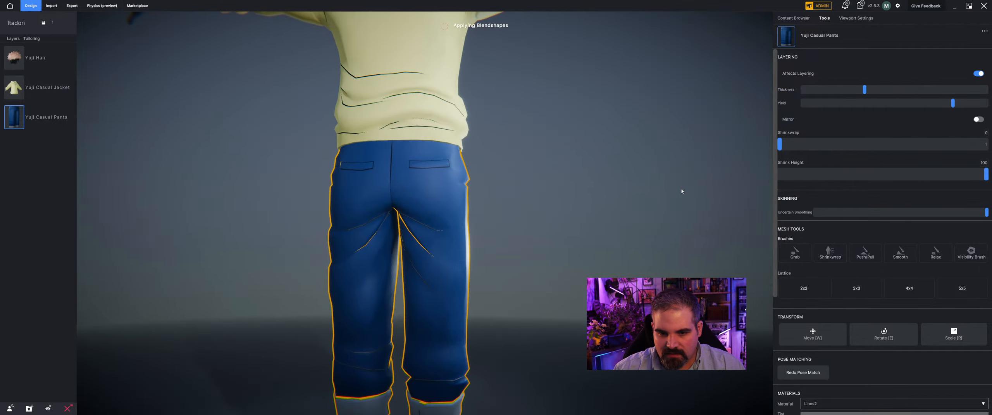
Step: Set the pants' Shrinkwrap to 25, check the fit from the front, and deselect them
drag(780, 144, 830, 144)
middle_drag(635, 264, 422, 251)
scroll(473, 271, down, 5)
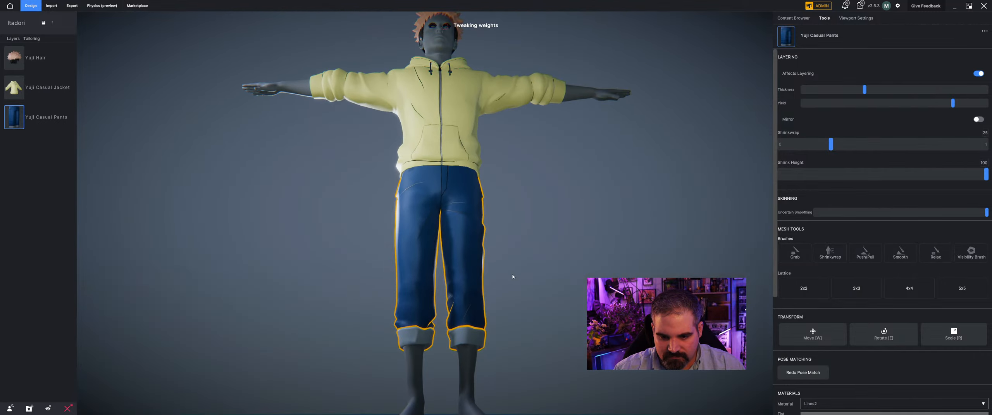
click(546, 247)
middle_drag(547, 247, 549, 304)
scroll(502, 302, up, 2)
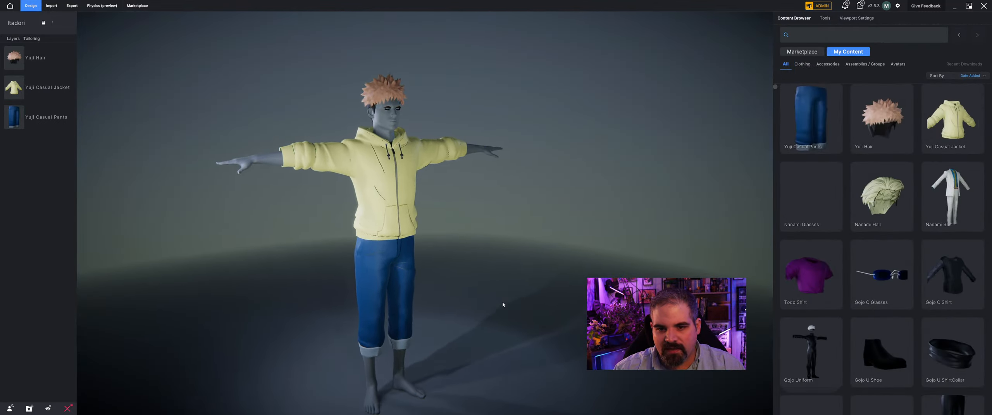
Step: Inspect the Itadori outfit up close from the front and around to the jacket's lower back
scroll(502, 302, down, 3)
middle_drag(527, 263, 508, 255)
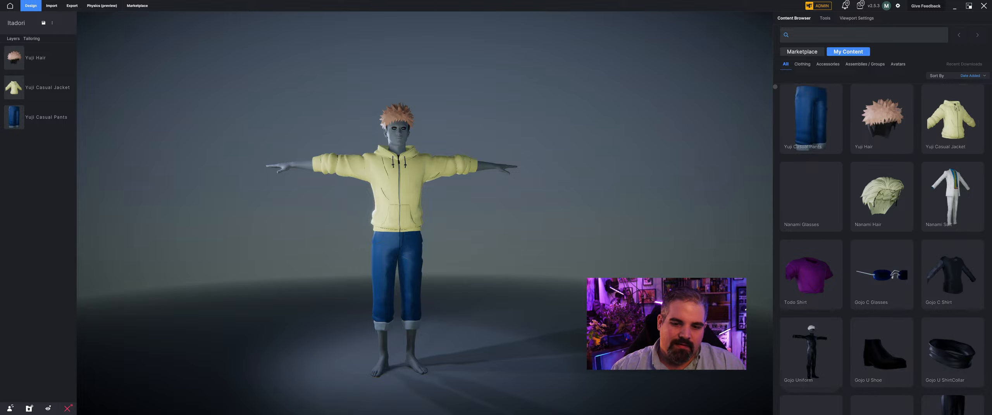
scroll(429, 148, up, 6)
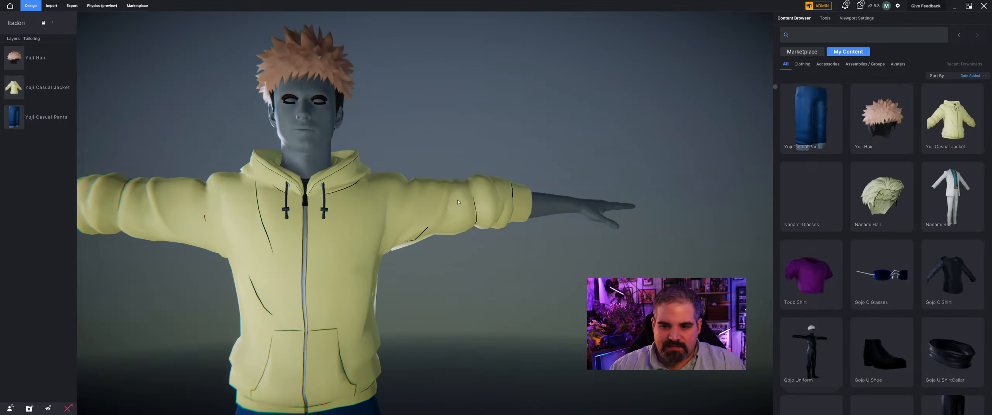
drag(458, 203, 527, 168)
mouse_move(248, 112)
middle_down()
mouse_move(236, 217)
mouse_move(235, 108)
middle_up()
drag(236, 106, 387, 116)
middle_drag(388, 116, 462, 206)
drag(462, 205, 460, 215)
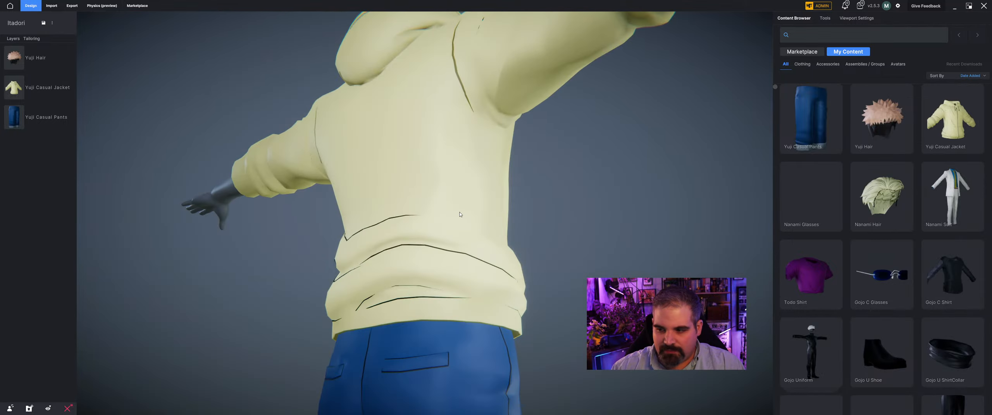
Step: Select the Yuji Casual Jacket and try the Push/Pull brush on the crease across its lower back
click(401, 189)
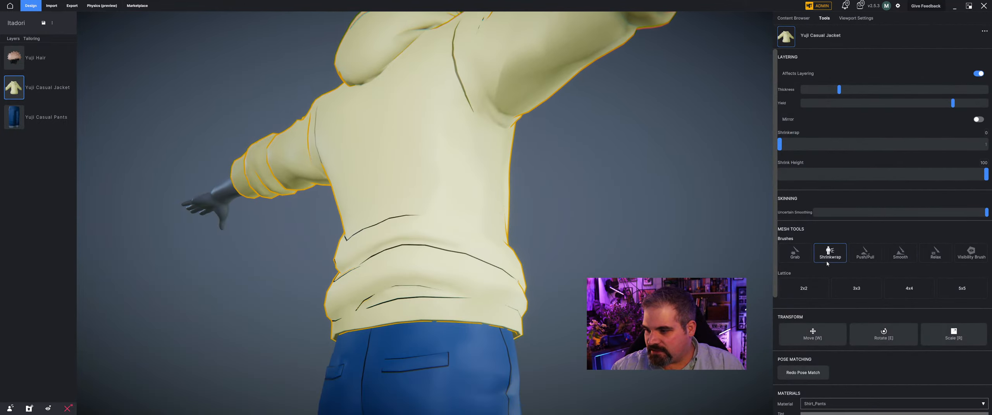
click(865, 253)
click(570, 216)
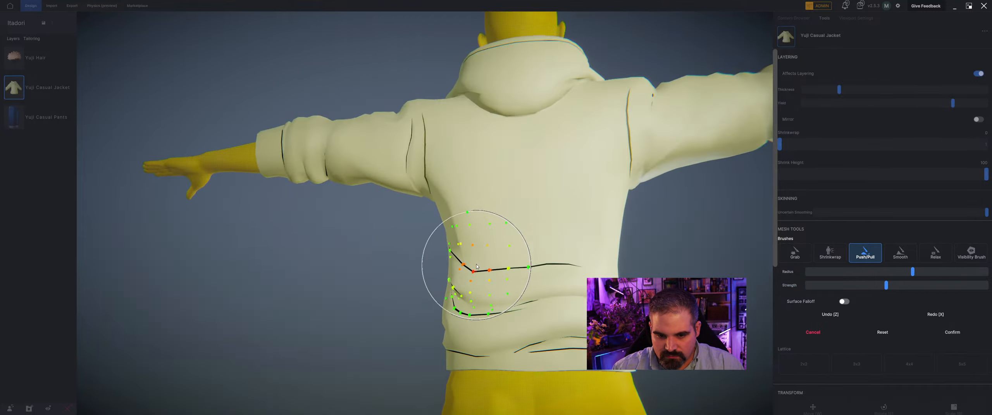
mouse_move(467, 259)
middle_down()
mouse_move(460, 284)
mouse_move(389, 261)
middle_up()
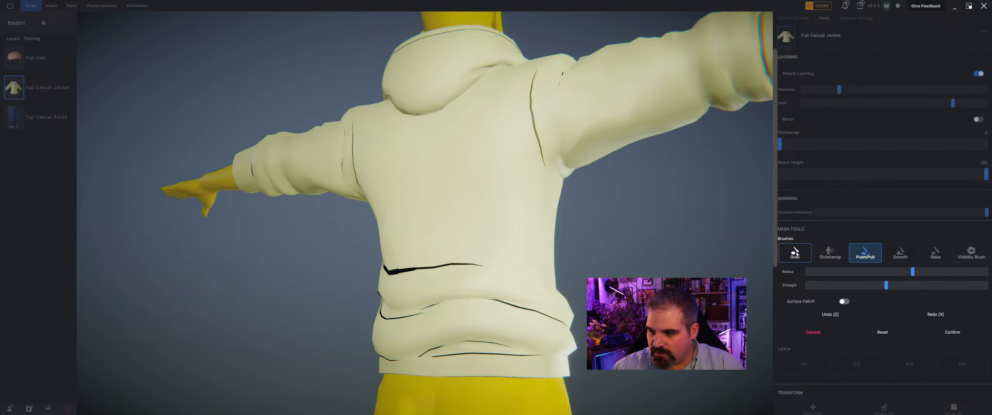
Step: Try the Grab brush with Surface Falloff on the jacket's lower-back crease and check the shape from several sides
click(794, 253)
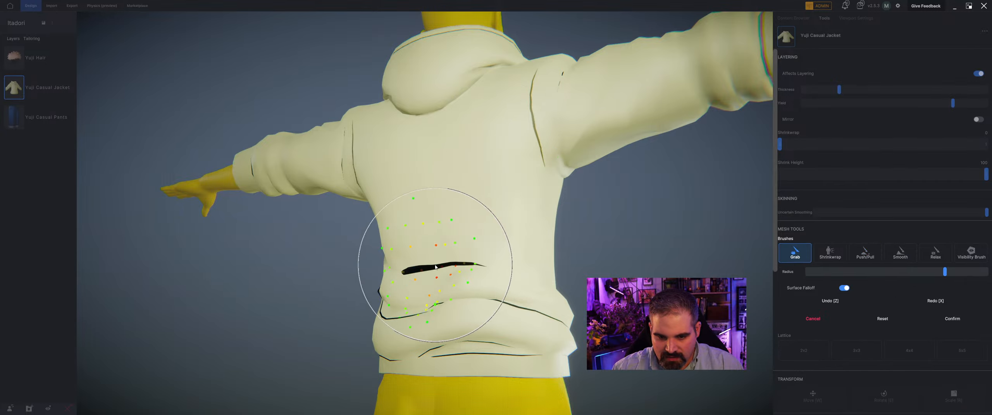
drag(436, 267, 467, 229)
middle_drag(442, 294, 416, 281)
drag(400, 251, 363, 252)
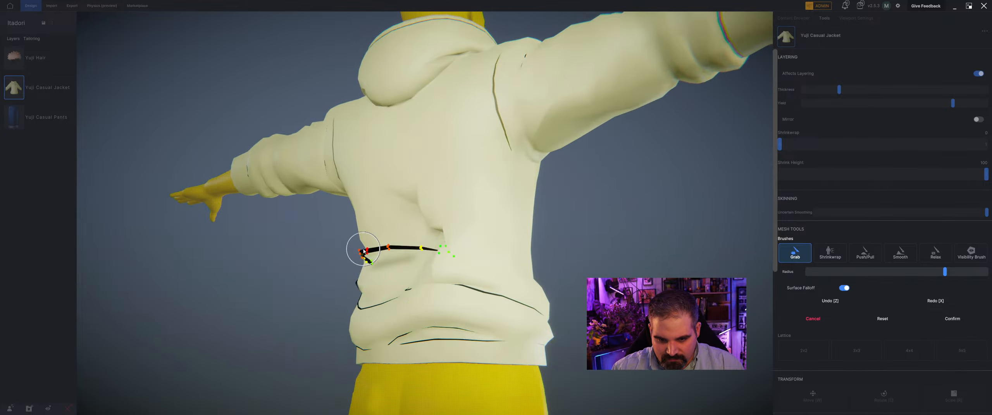
mouse_move(363, 252)
middle_down()
mouse_move(372, 237)
mouse_move(374, 253)
middle_up()
middle_drag(354, 179, 578, 281)
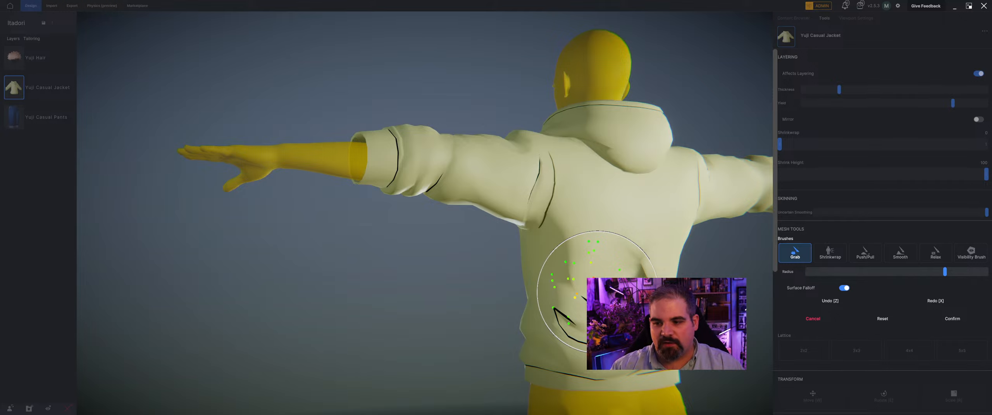
middle_drag(521, 265, 580, 288)
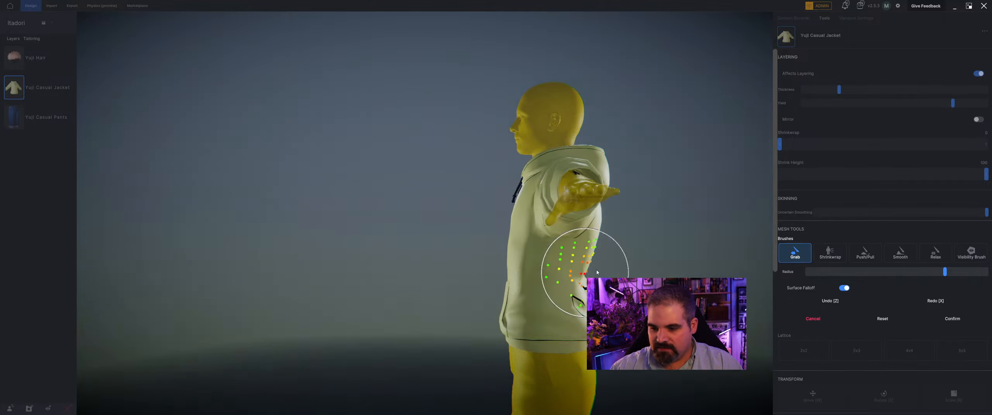
mouse_move(485, 183)
middle_down()
mouse_move(454, 222)
mouse_move(487, 228)
middle_up()
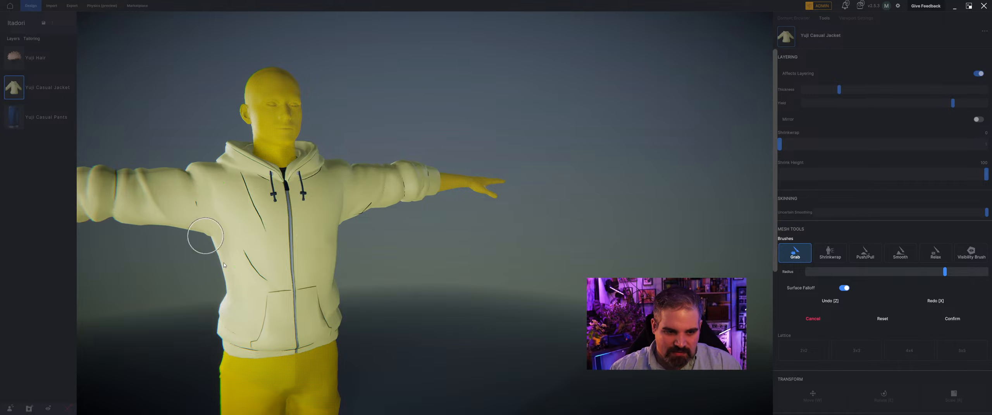
middle_drag(248, 268, 322, 221)
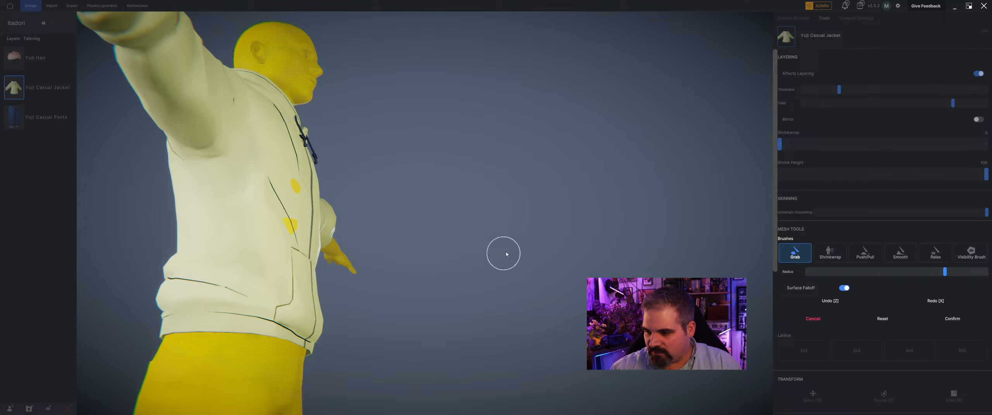
Step: Turn off Surface Falloff for the Grab brush, try pulling the jacket's sleeve from the front, and undo the stroke
click(875, 318)
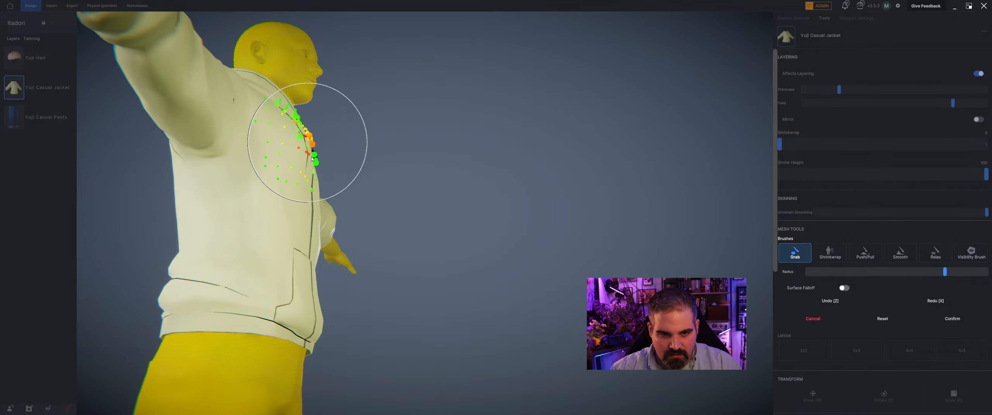
middle_drag(312, 159, 248, 225)
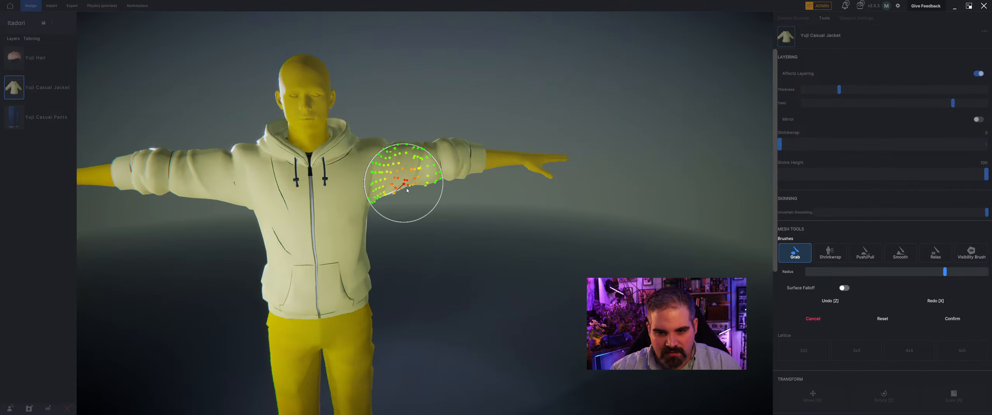
mouse_move(407, 190)
mouse_down()
mouse_move(406, 171)
mouse_move(414, 179)
mouse_up()
scroll(421, 196, up, 4)
middle_drag(432, 199, 409, 206)
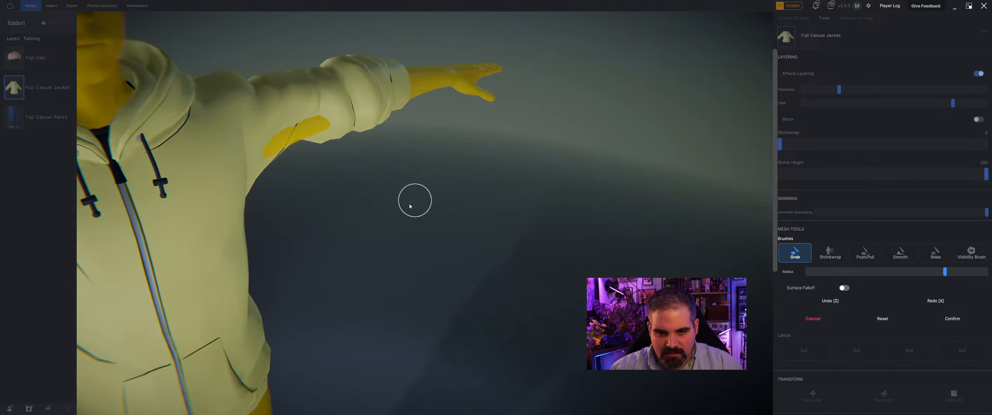
key(z)
middle_drag(293, 190, 262, 148)
mouse_move(273, 272)
middle_down()
mouse_move(298, 193)
mouse_move(335, 142)
mouse_move(421, 142)
mouse_move(365, 217)
middle_up()
scroll(336, 142, down, 4)
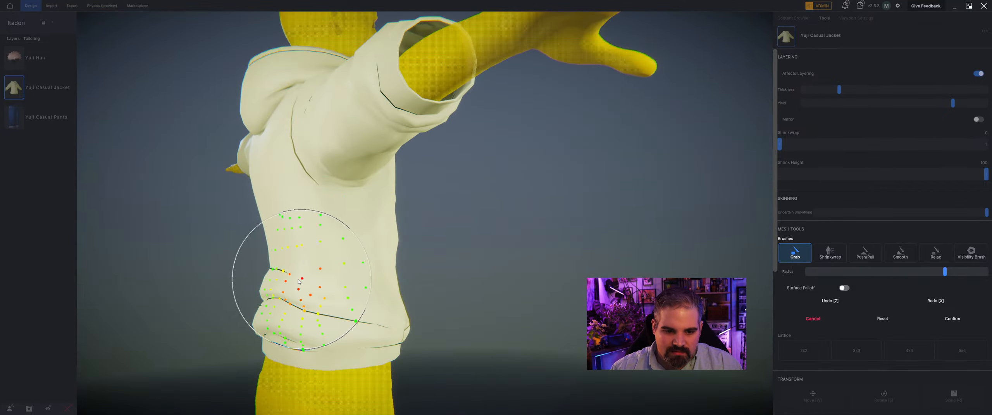
Step: Try the Grab brush on the back of the jacket's sleeve and shoulder, undoing the strokes
mouse_move(333, 155)
middle_down()
mouse_move(360, 168)
mouse_move(485, 159)
middle_up()
drag(438, 162, 405, 174)
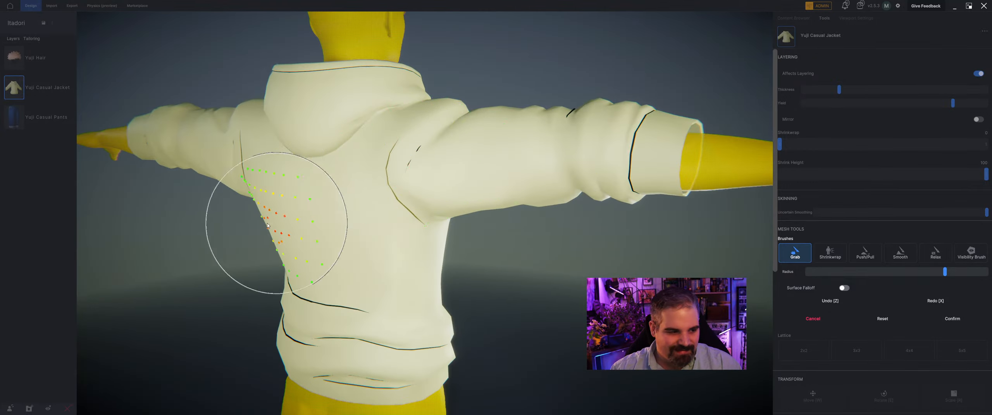
middle_drag(267, 226, 288, 205)
scroll(288, 201, up, 1)
drag(295, 139, 301, 133)
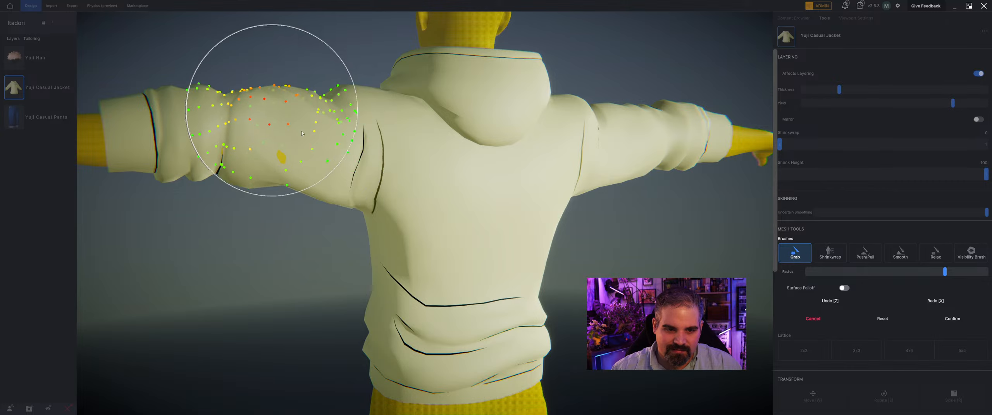
key(z)
mouse_move(370, 178)
mouse_down()
mouse_move(385, 200)
mouse_move(388, 155)
mouse_move(395, 191)
mouse_up()
key(z)
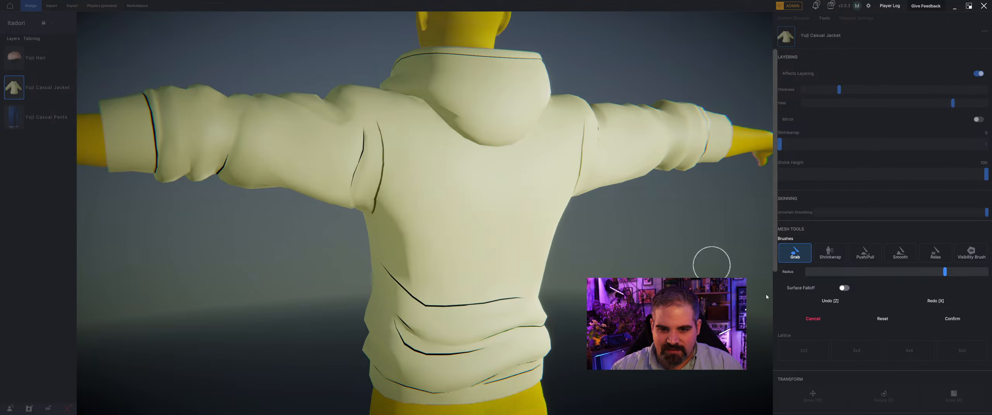
Step: Use the Push/Pull brush with Surface Falloff enabled to push out the upper crease across the jacket's lower back
click(866, 254)
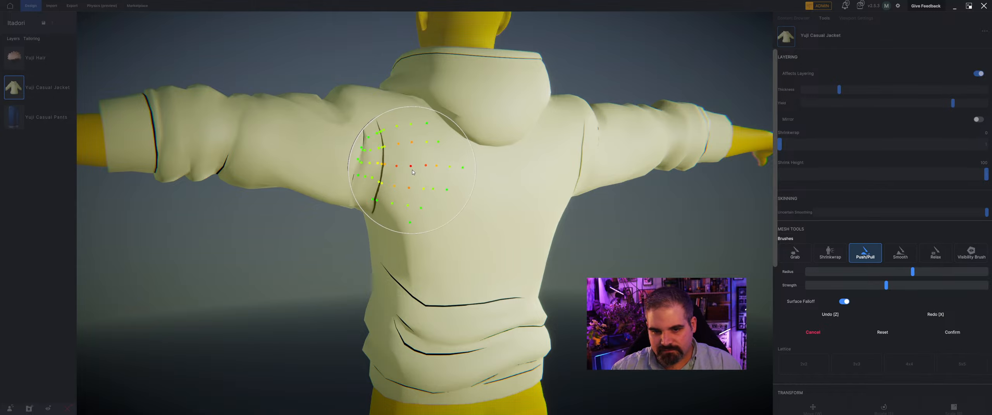
drag(423, 297, 499, 300)
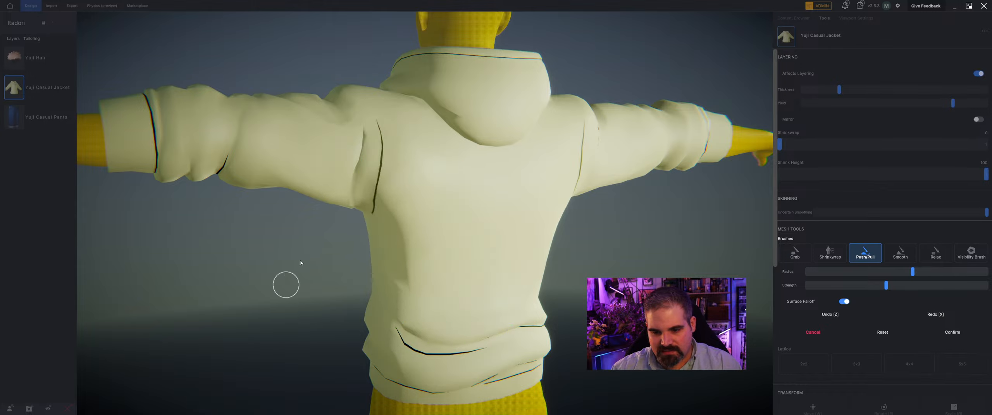
drag(286, 286, 471, 284)
Step: Turn off Surface Falloff for the Push/Pull brush, check the jacket from all sides, and confirm the mesh edits
click(844, 301)
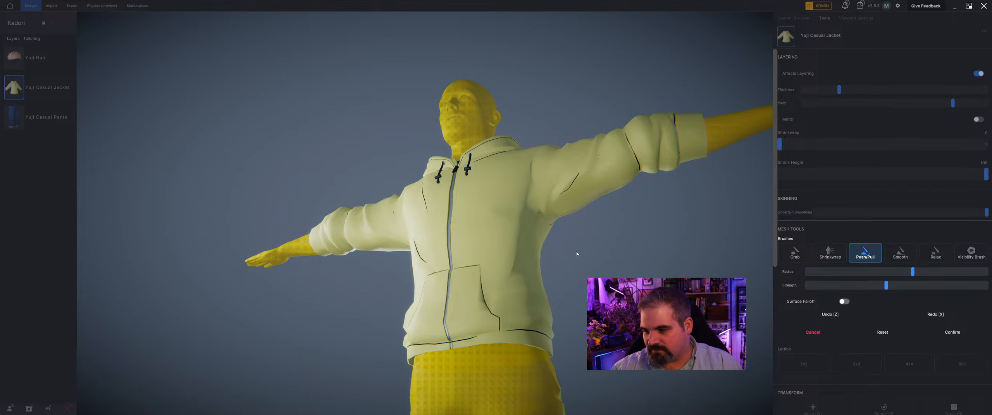
drag(576, 252, 350, 248)
scroll(314, 247, down, 3)
drag(446, 254, 299, 293)
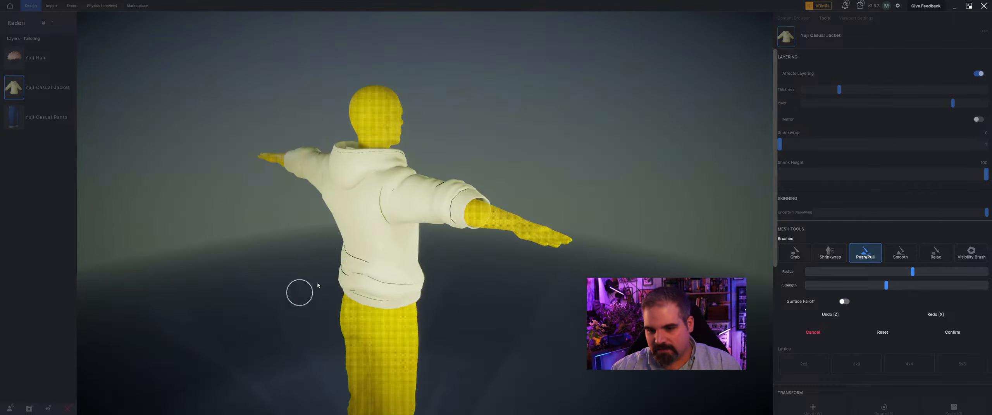
scroll(387, 272, down, 3)
drag(527, 246, 366, 263)
scroll(364, 219, up, 3)
scroll(341, 196, up, 2)
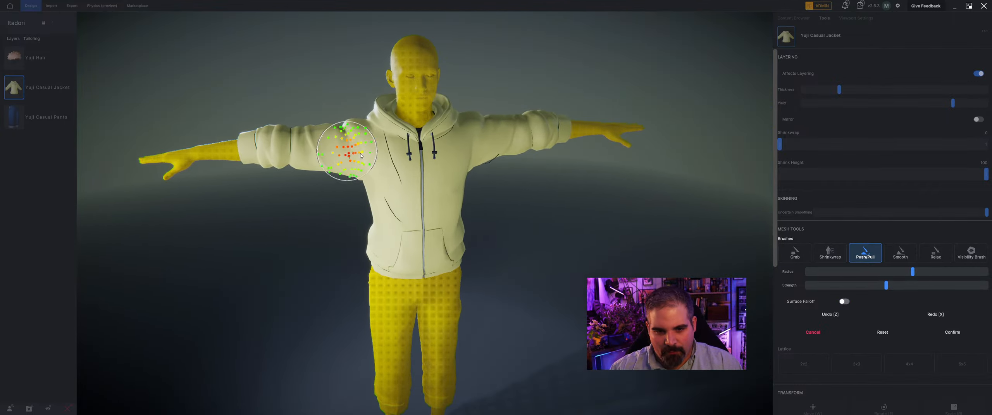
right_drag(346, 148, 545, 180)
scroll(527, 174, up, 5)
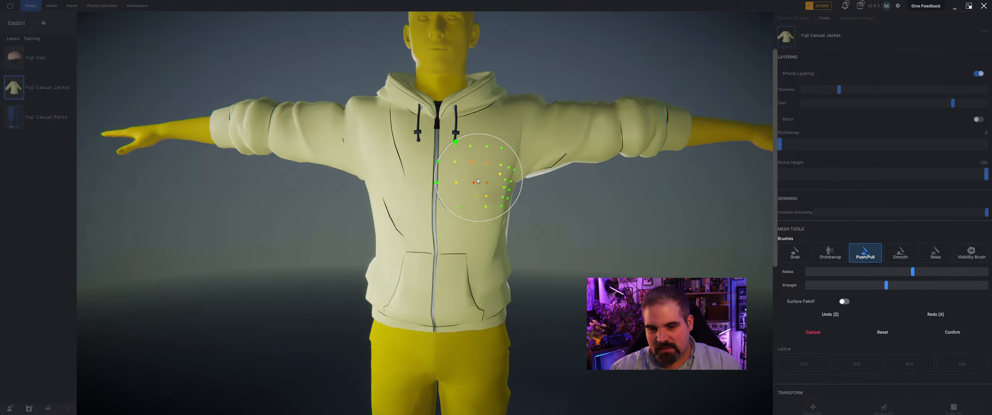
scroll(426, 155, down, 6)
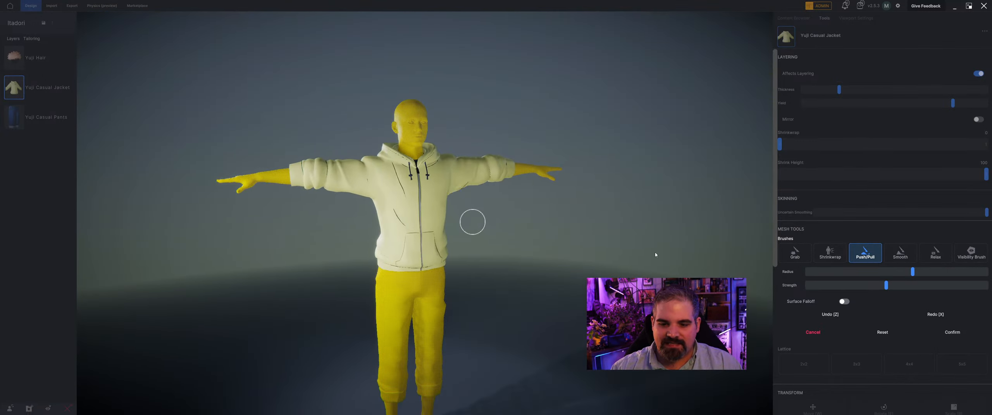
click(952, 332)
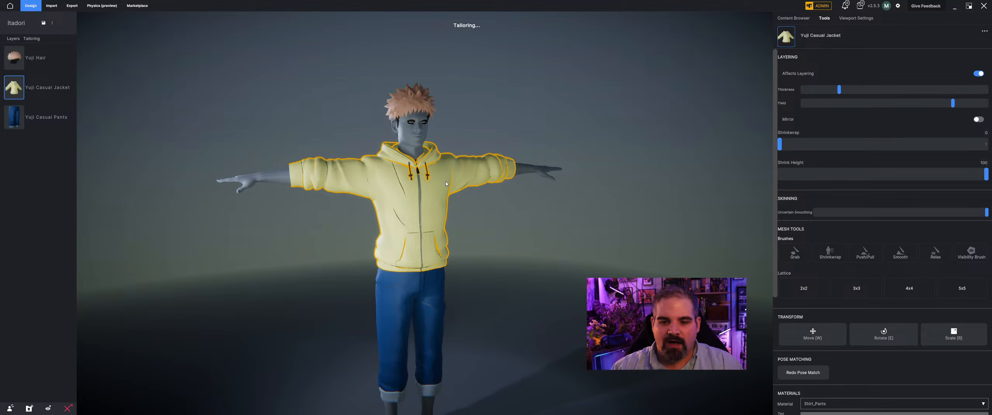
Step: Check the tailored jacket from the side and front, and save the Itadori project
drag(613, 253, 630, 259)
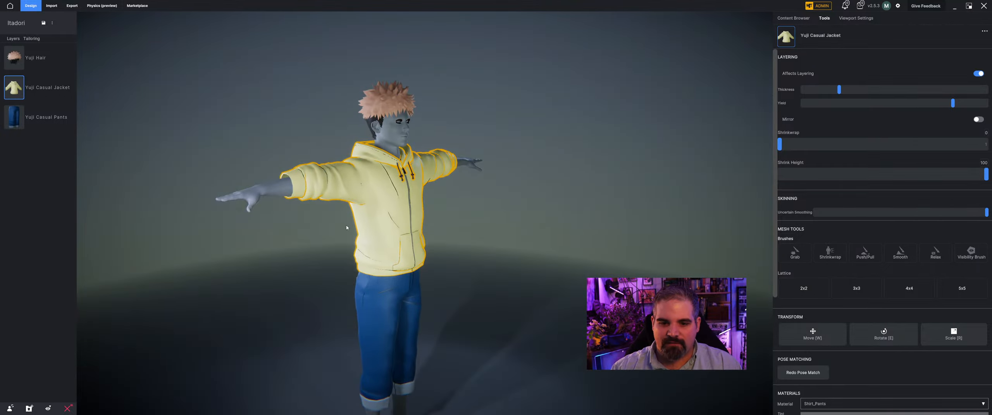
drag(346, 228, 473, 192)
drag(444, 249, 209, 104)
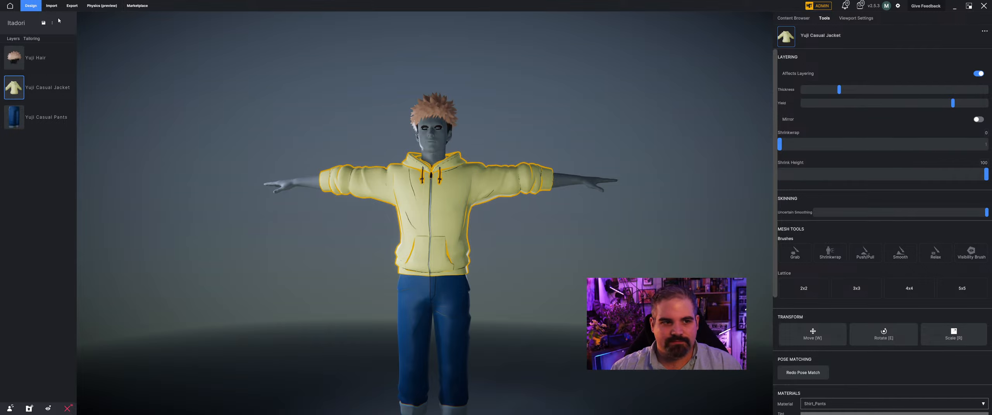
click(44, 23)
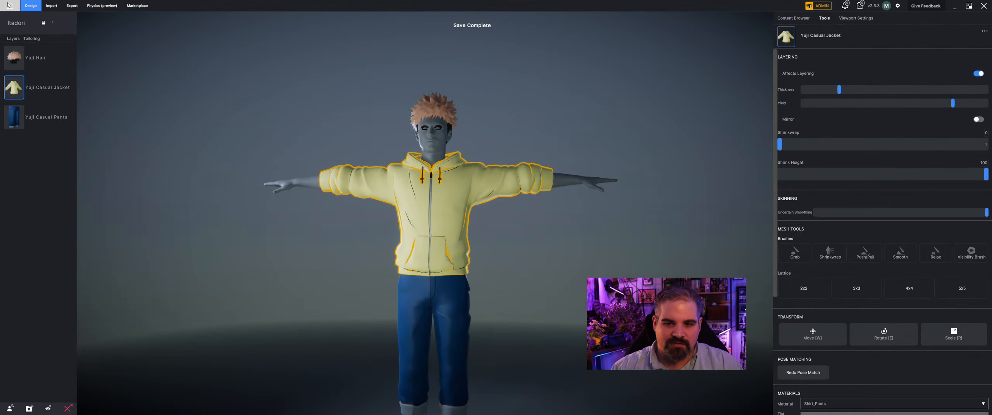
Step: Create a new project named Panda by importing the custom avatar Panda MIX.fbx from the desktop's Panda folder
click(9, 5)
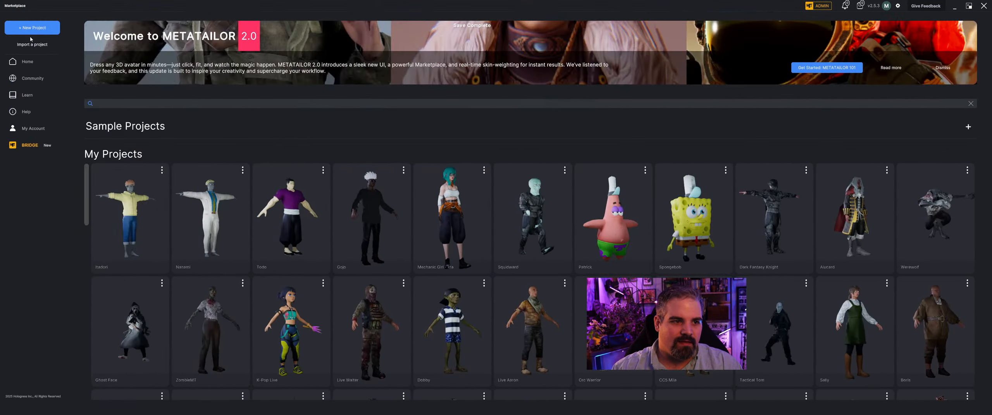
click(32, 28)
click(684, 221)
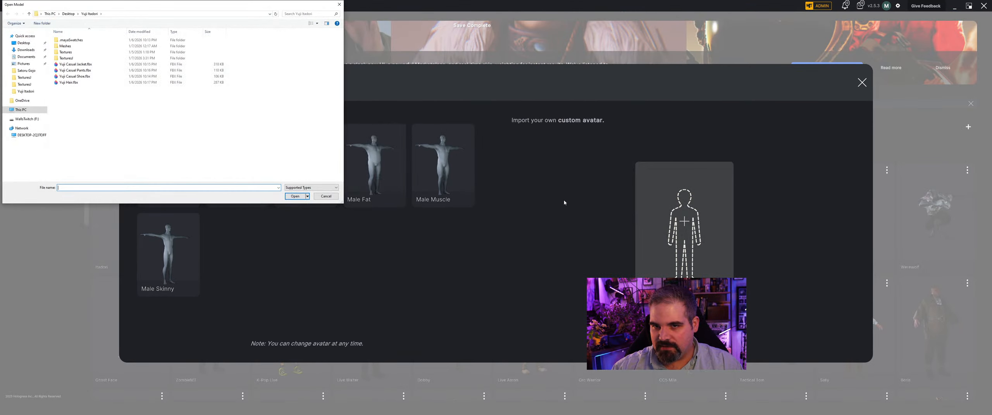
click(71, 15)
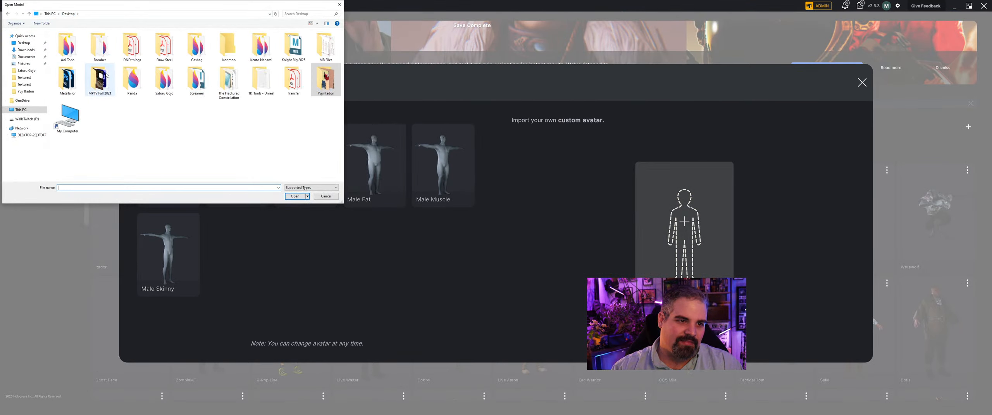
click(135, 73)
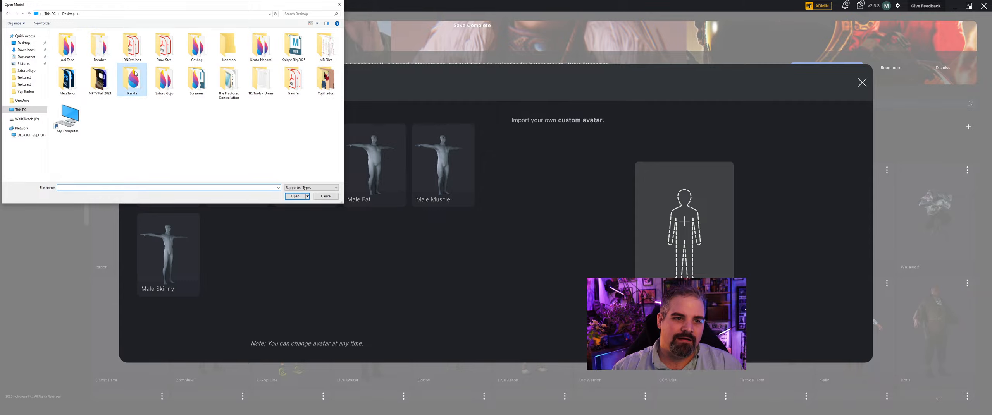
double_click(135, 73)
click(93, 58)
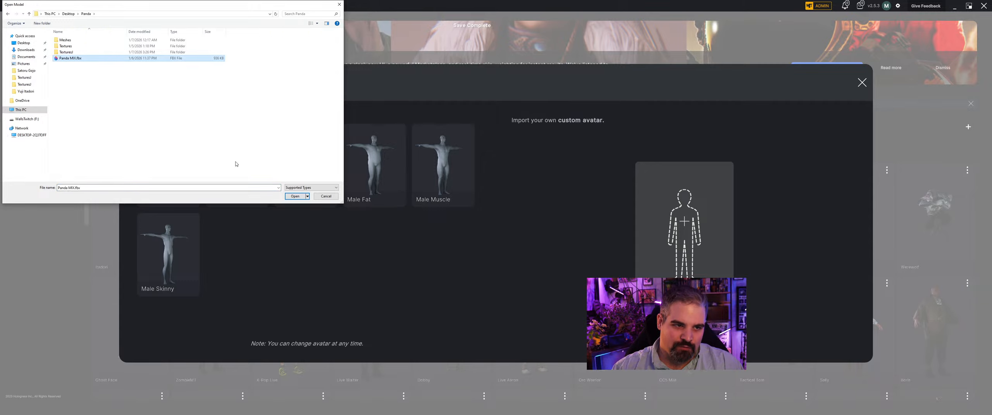
click(295, 197)
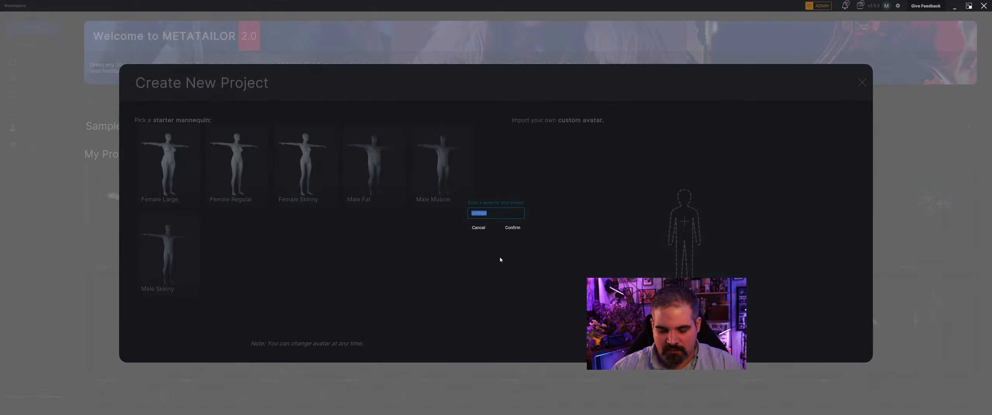
text(Panda)
key(Return)
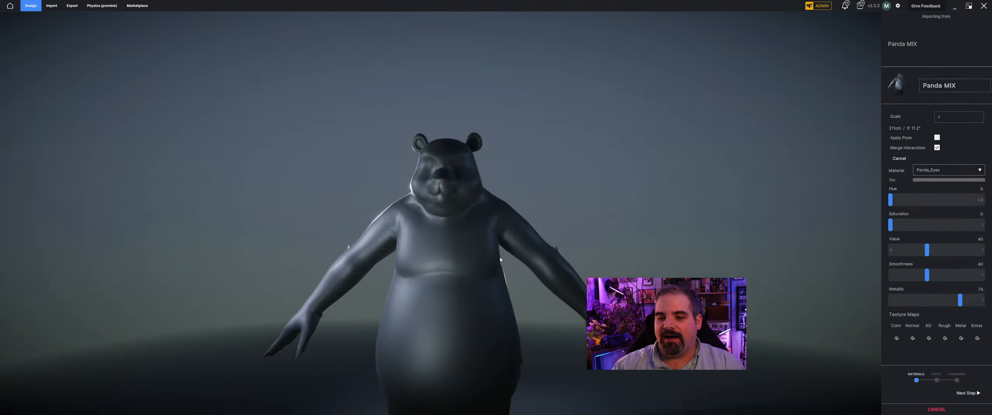
Step: Load T_CP_080_00_Body_C.jpg from the Panda folder's second textures folder as the Panda_Eyes material's color map
scroll(478, 285, down, 5)
middle_drag(458, 243, 569, 271)
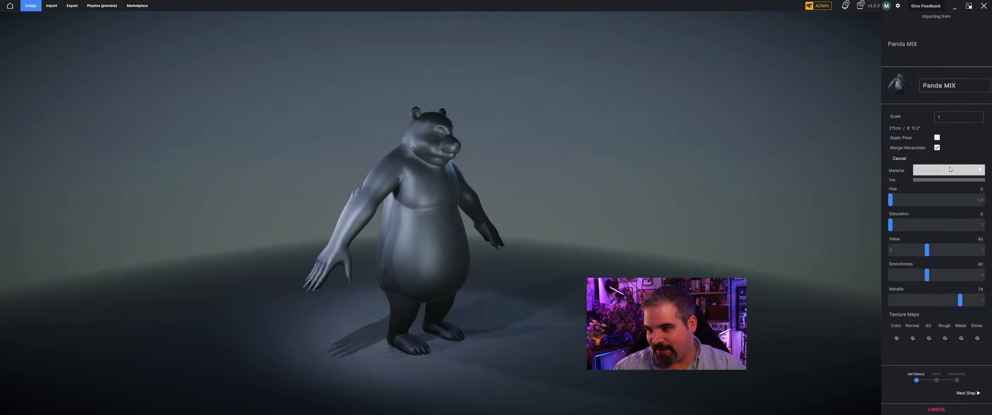
click(897, 345)
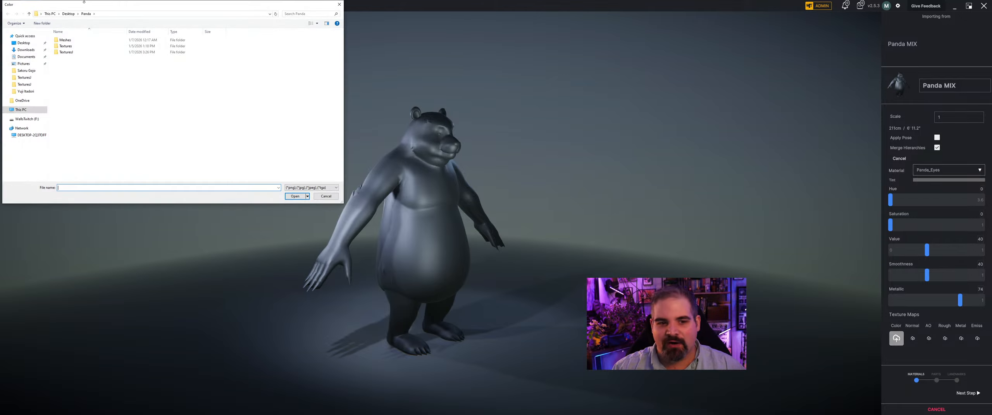
double_click(66, 52)
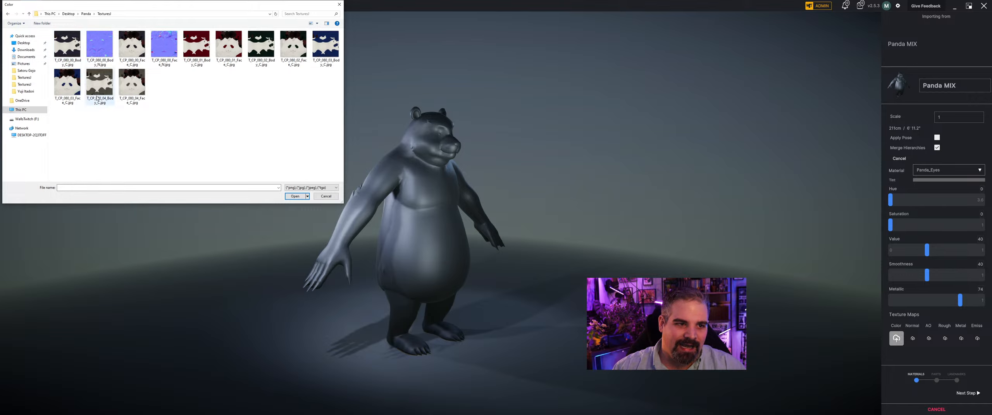
click(67, 46)
click(295, 196)
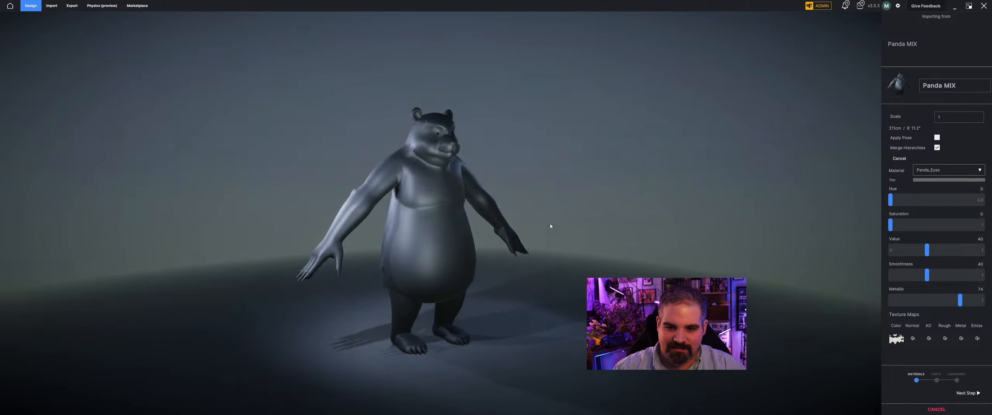
Step: Give the Panda_Body material the color map T_CP_080_00_Body_C.jpg, with Value 100 and Metallic 0
click(947, 173)
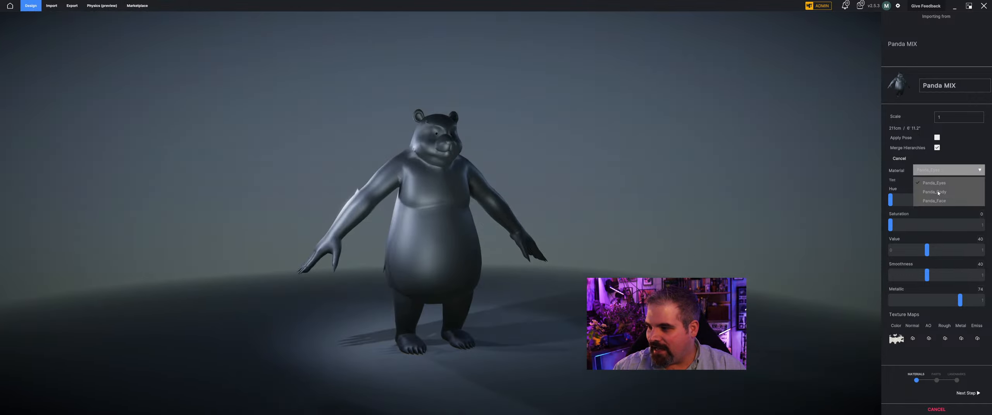
click(938, 193)
click(895, 340)
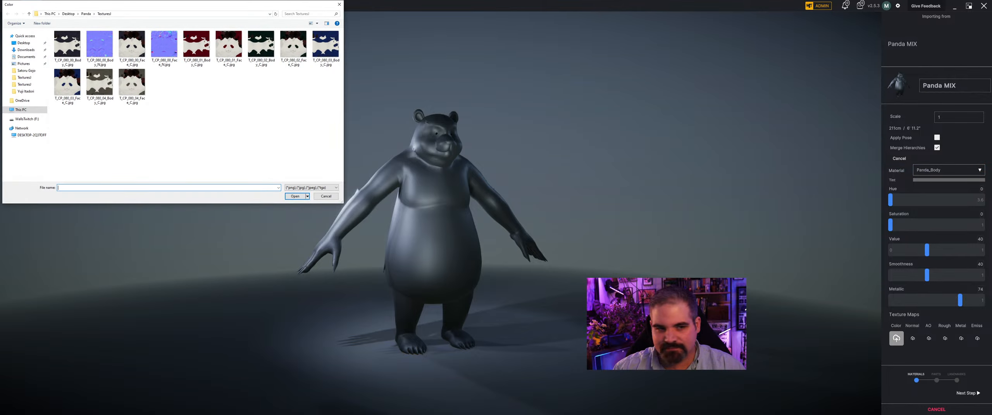
click(66, 52)
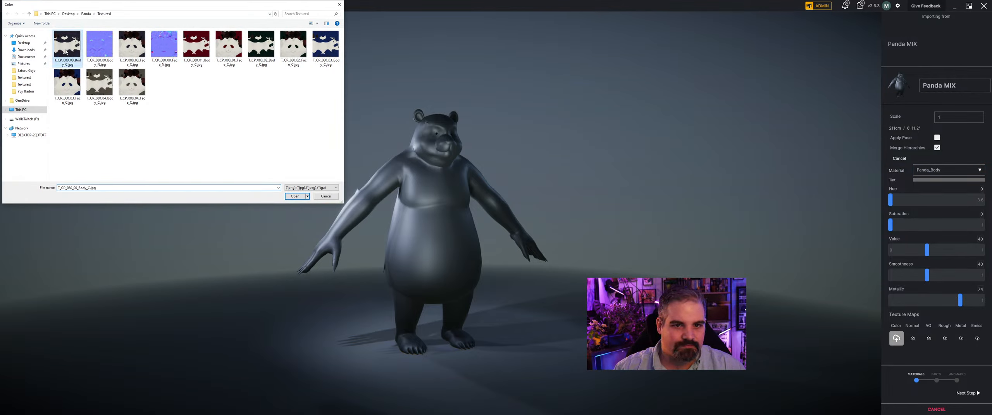
click(294, 196)
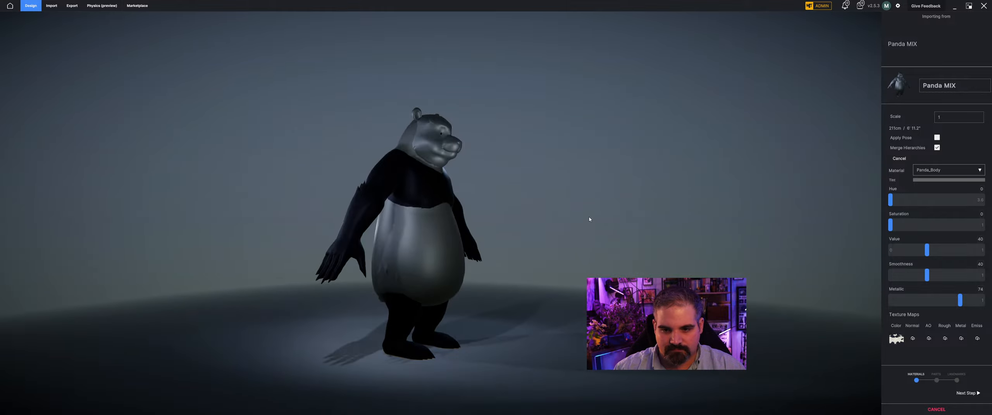
drag(928, 254, 983, 253)
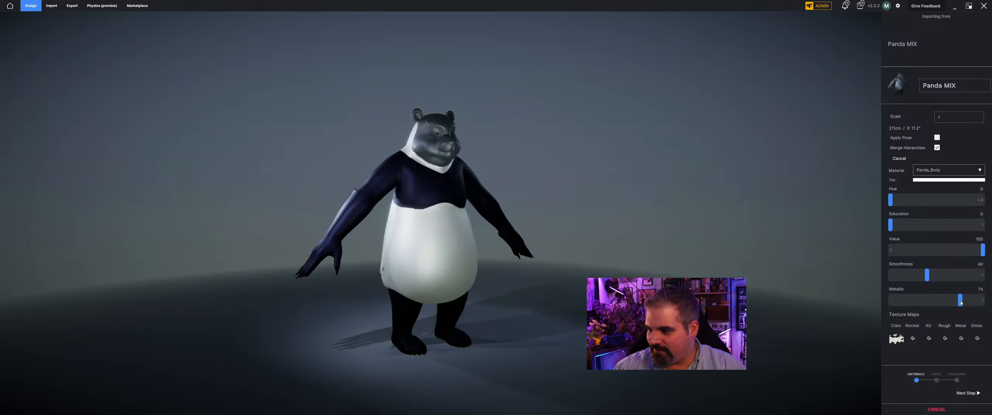
drag(961, 304, 891, 300)
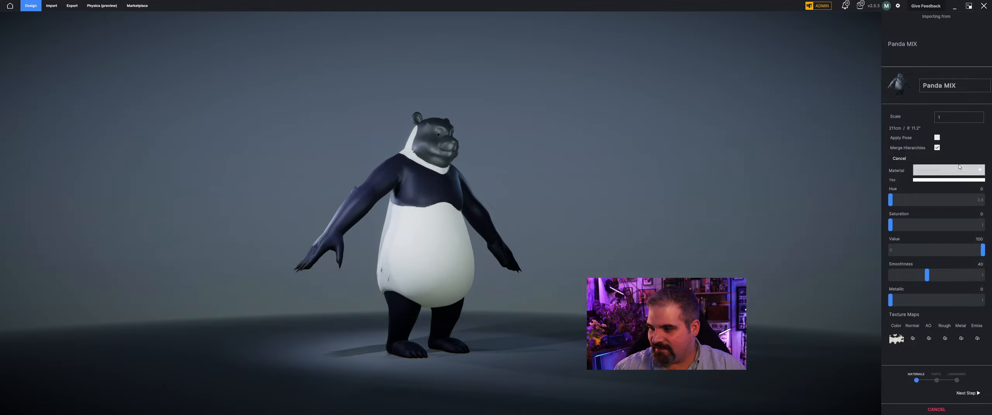
Step: Give the Panda_Face material the color map T_CP_080_00_Face_C.jpg, with Value 100 and Metallic 0
click(946, 170)
click(928, 202)
click(896, 338)
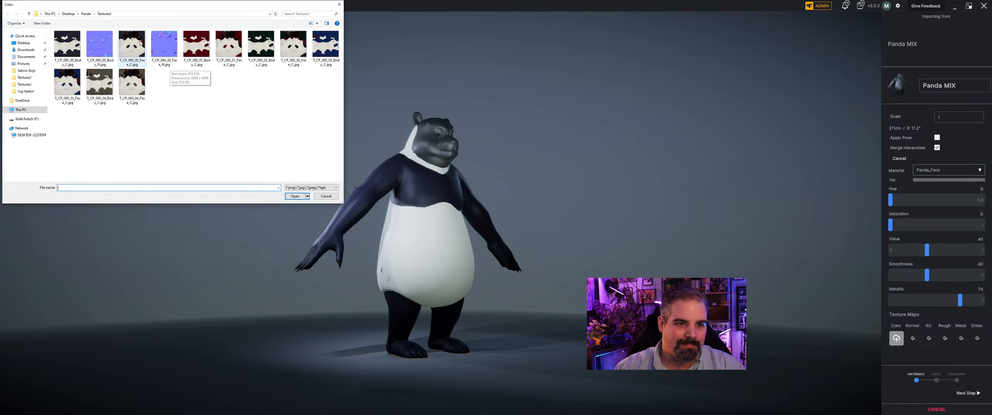
click(133, 49)
click(295, 196)
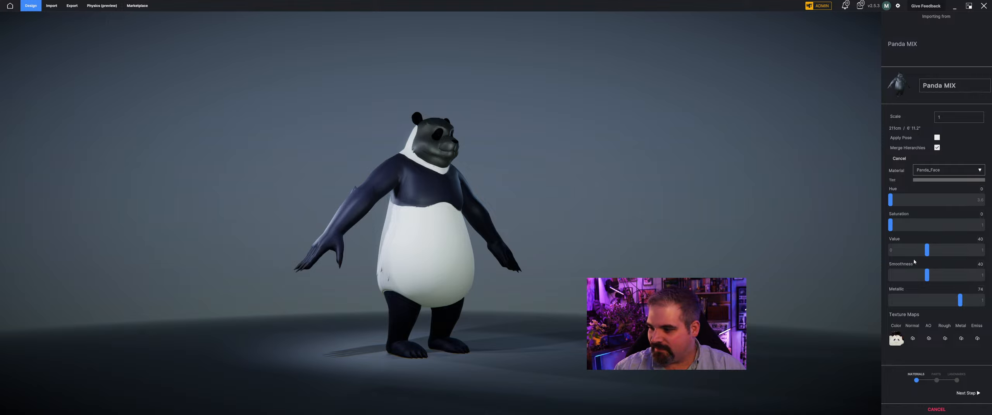
drag(927, 250, 985, 250)
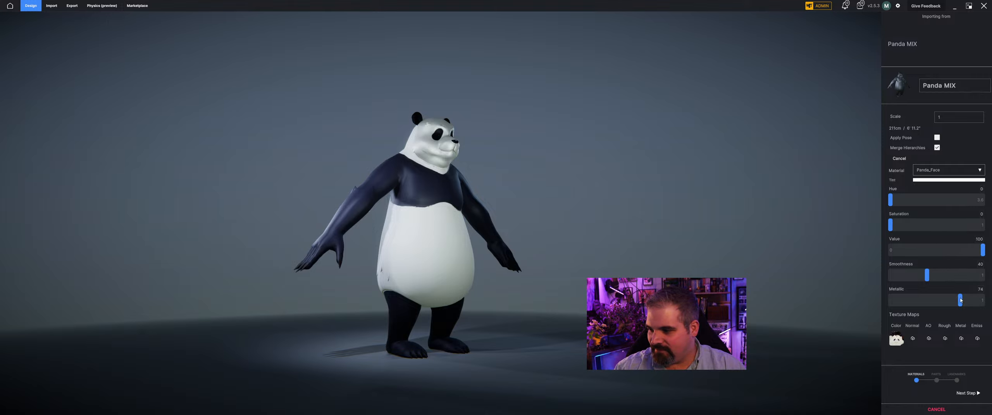
drag(961, 300, 434, 236)
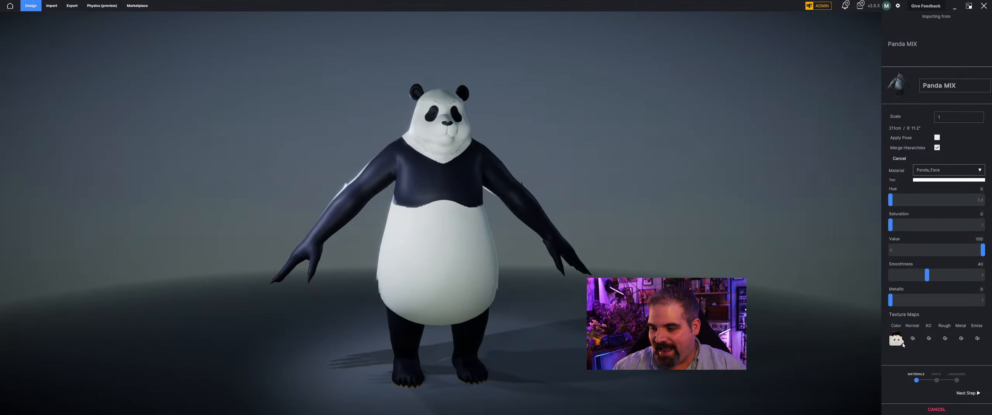
Step: Replace the Panda_Body material's color map with the dark red T_CP_080_01_Body_C.jpg
click(921, 174)
click(930, 193)
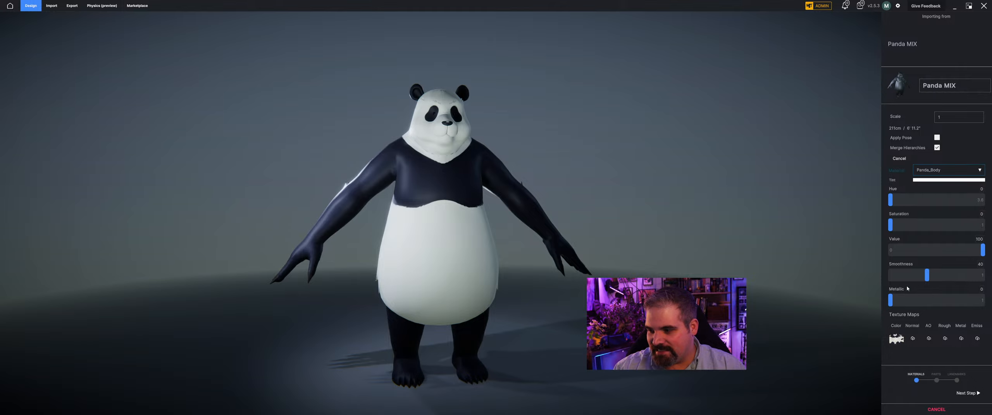
click(899, 346)
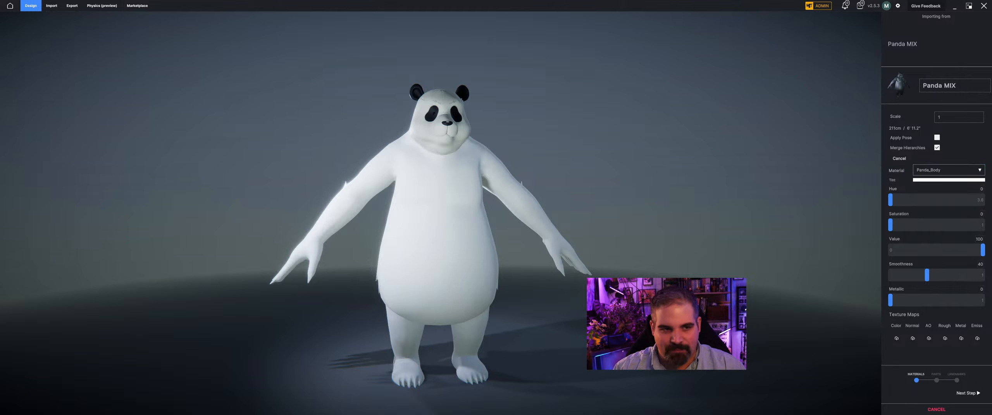
click(897, 339)
click(203, 39)
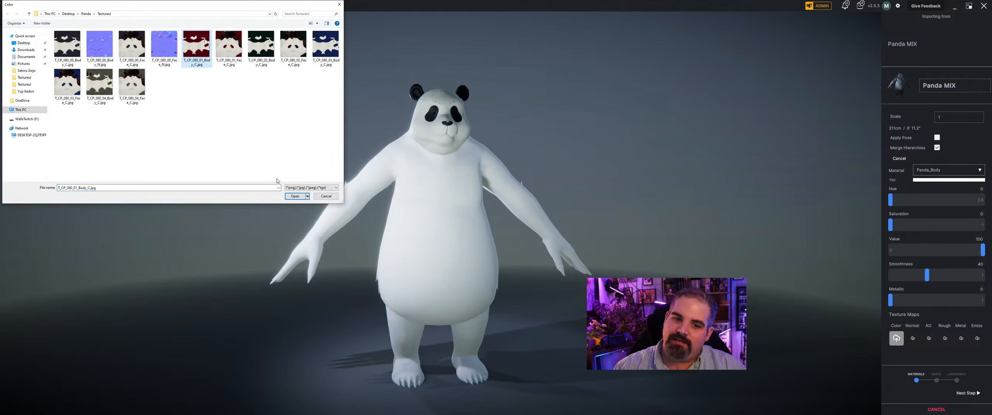
click(296, 197)
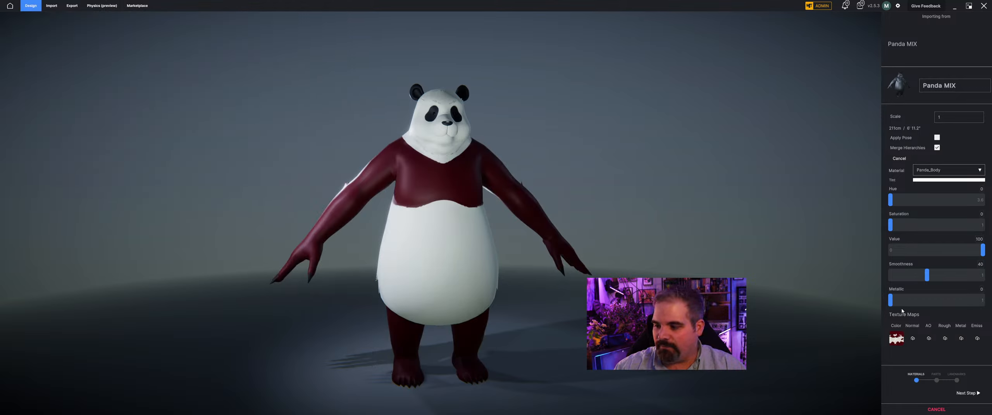
Step: Replace the Panda_Body color map with T_CP_080_02_Body_C.jpg and the Panda_Face color map with T_CP_080_02_Face_C.jpg
click(895, 343)
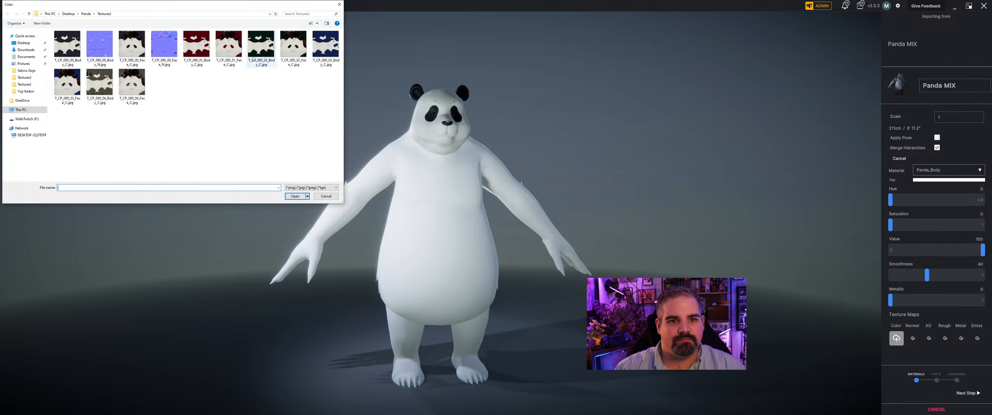
click(295, 196)
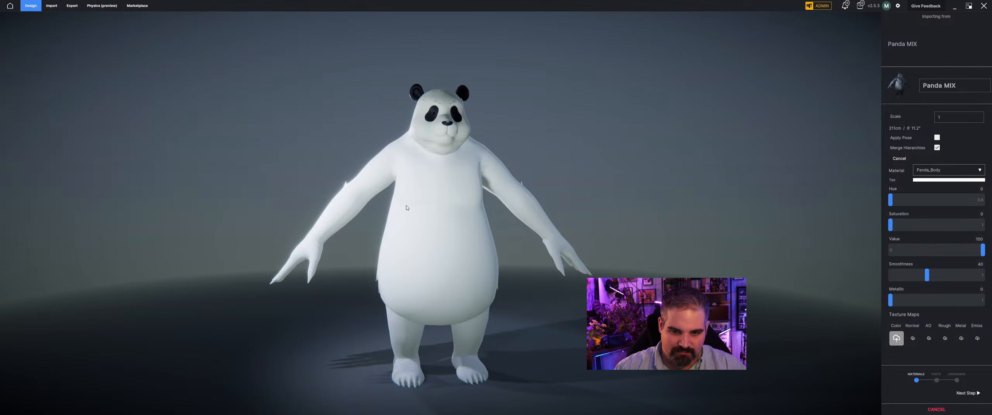
drag(427, 209, 335, 192)
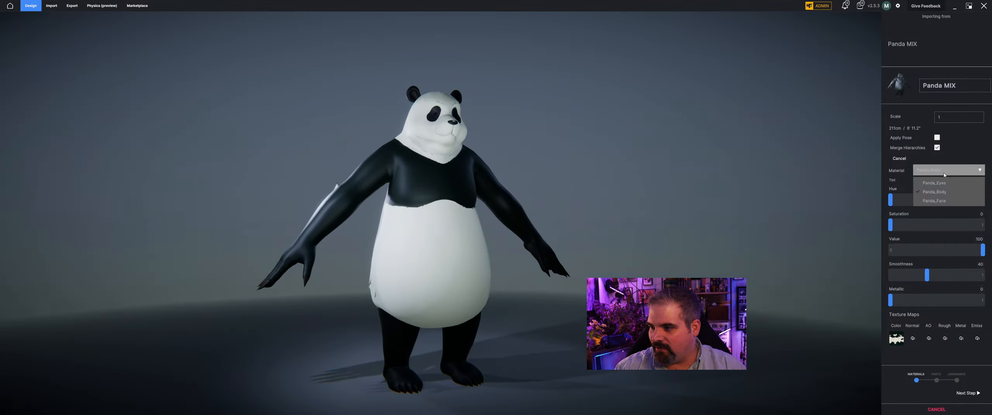
click(898, 341)
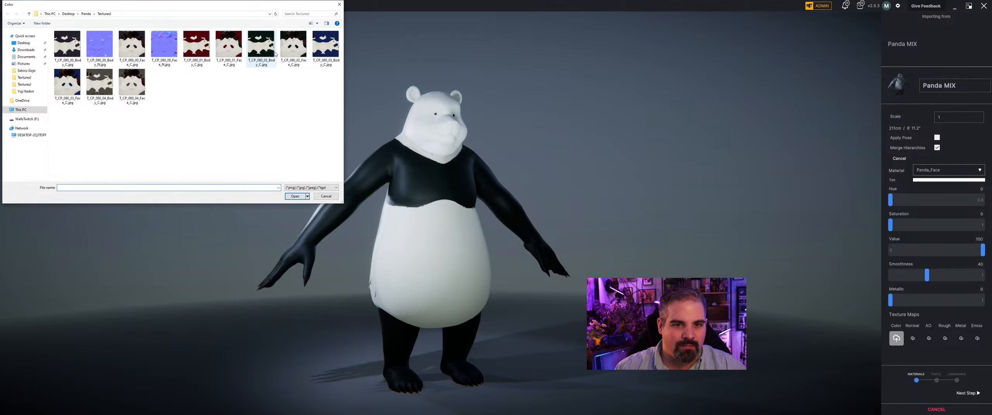
click(291, 196)
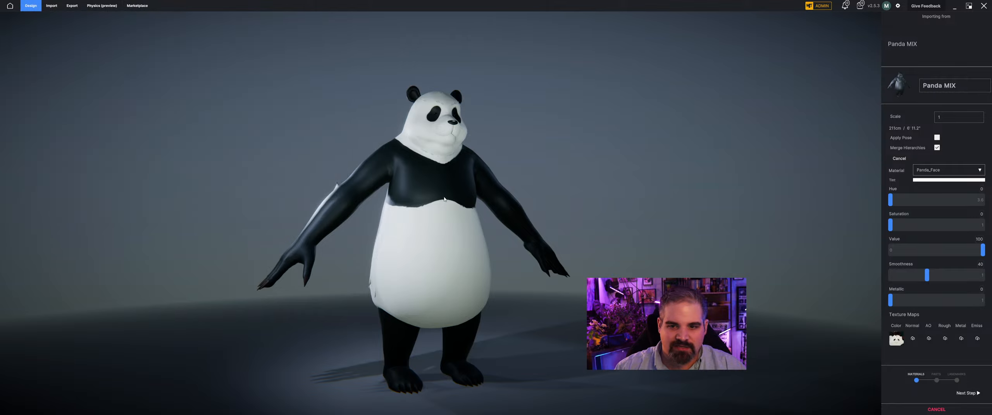
drag(291, 197, 413, 223)
Step: Continue the avatar import past the materials and clothing parts to the landmarks, and select the Skull_Crown landmark
click(967, 393)
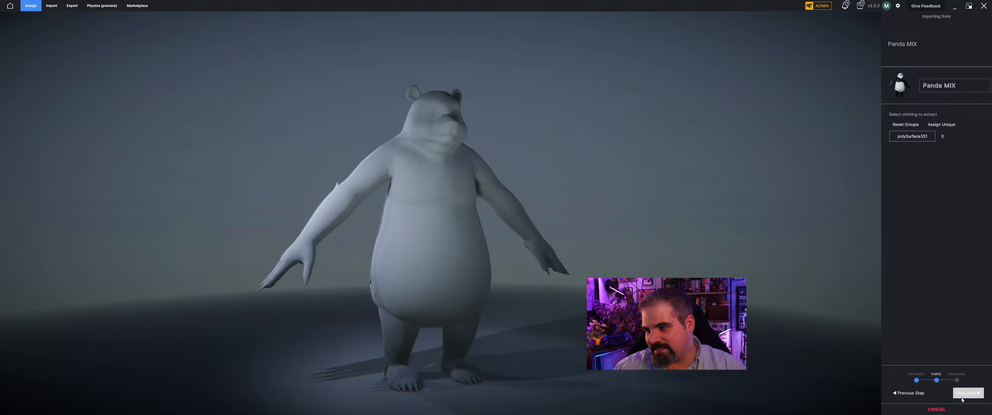
click(977, 393)
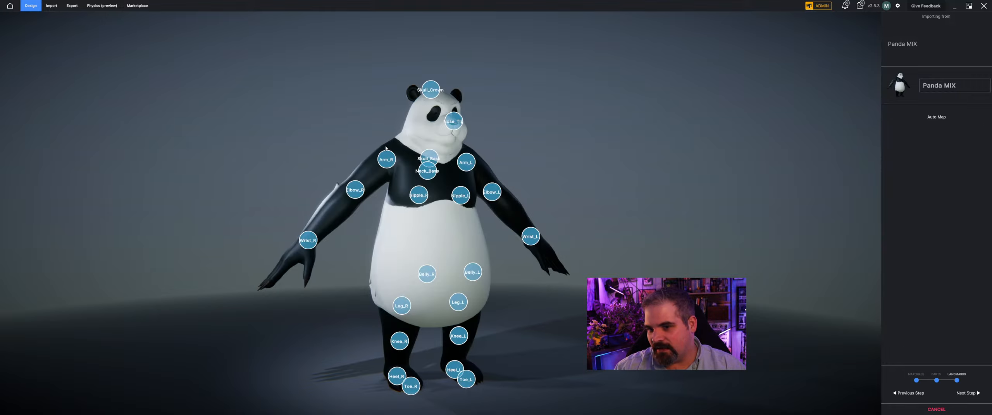
drag(385, 148, 369, 78)
click(431, 85)
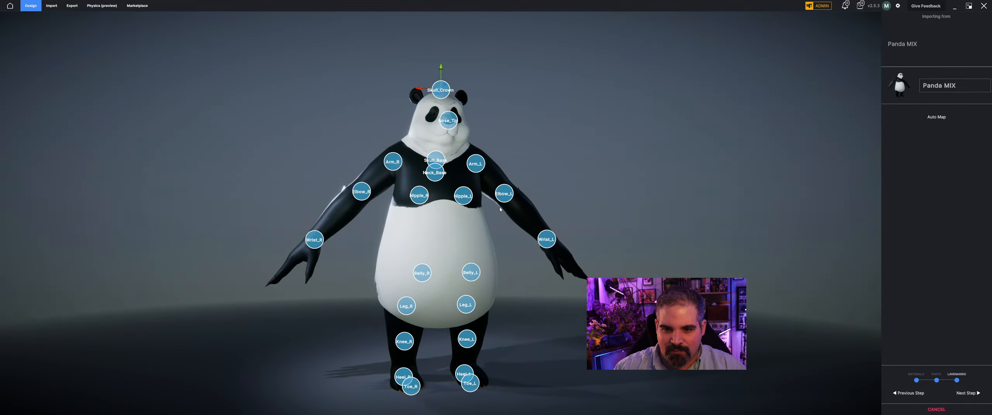
Step: Check the Nipple_L and Nipple_R landmarks from the side and adjust them to the panda's chest
middle_drag(553, 231, 516, 138)
drag(516, 138, 537, 224)
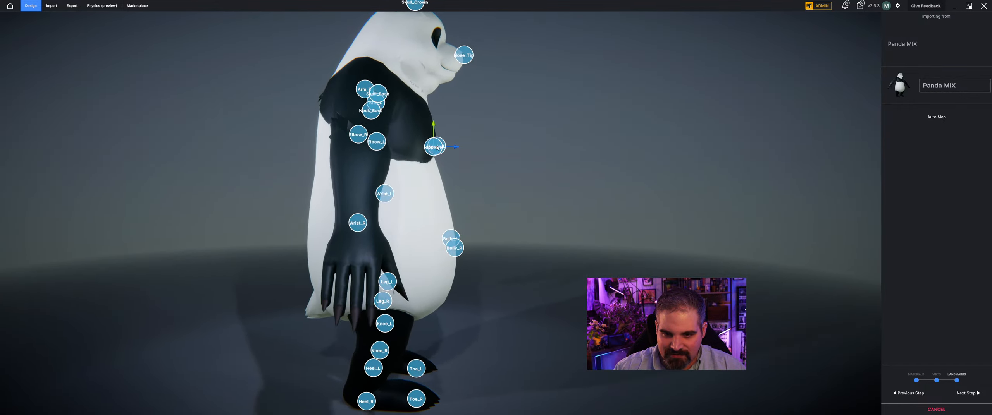
drag(434, 149, 398, 149)
middle_drag(430, 107, 430, 192)
drag(430, 192, 453, 183)
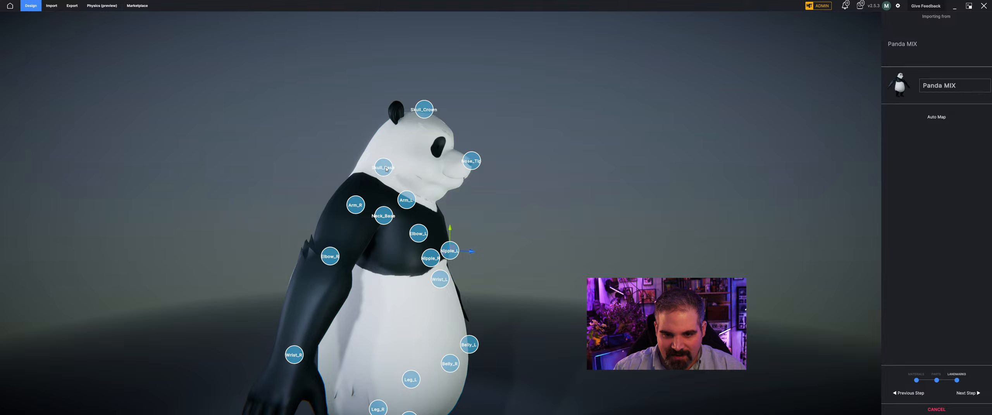
Step: Adjust the Skull_Base landmark at the back of the panda's head and finish the avatar import
click(386, 169)
drag(386, 170, 382, 217)
click(380, 182)
drag(380, 182, 437, 204)
scroll(539, 267, down, 3)
drag(556, 266, 490, 272)
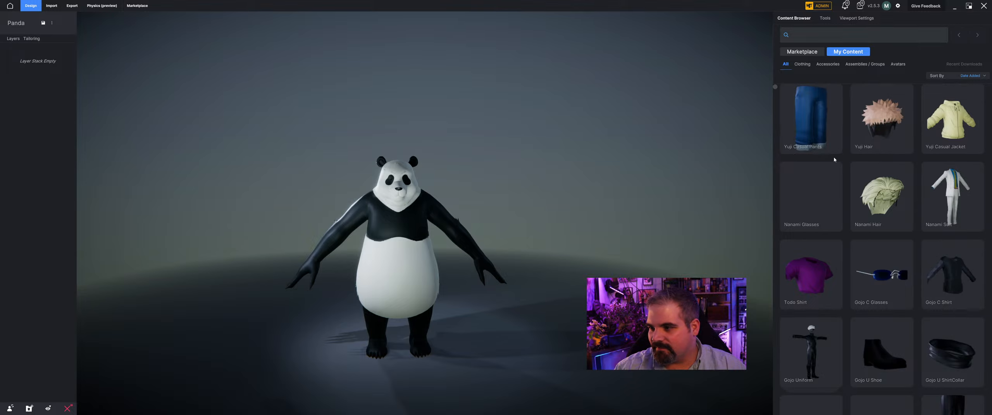
Step: Try the Gojo Uniform assembly on the panda, with its jacket selected, and remove the whole group
scroll(909, 249, down, 2)
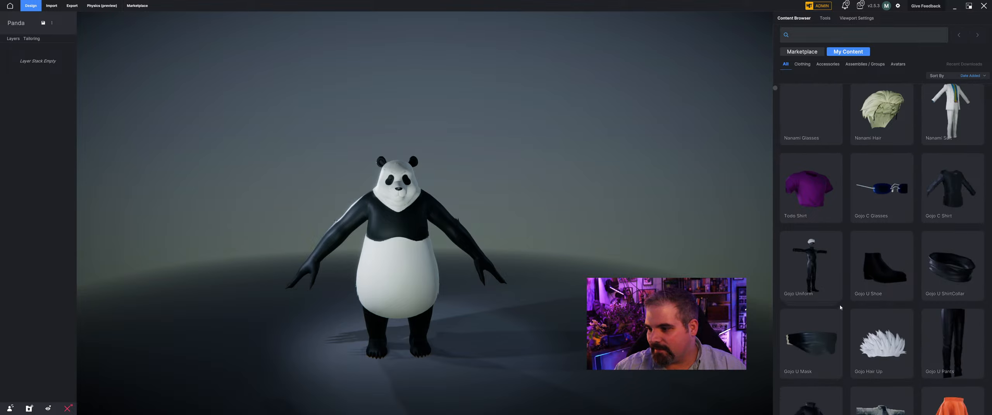
drag(283, 82, 736, 201)
scroll(496, 161, up, 3)
click(430, 153)
click(422, 194)
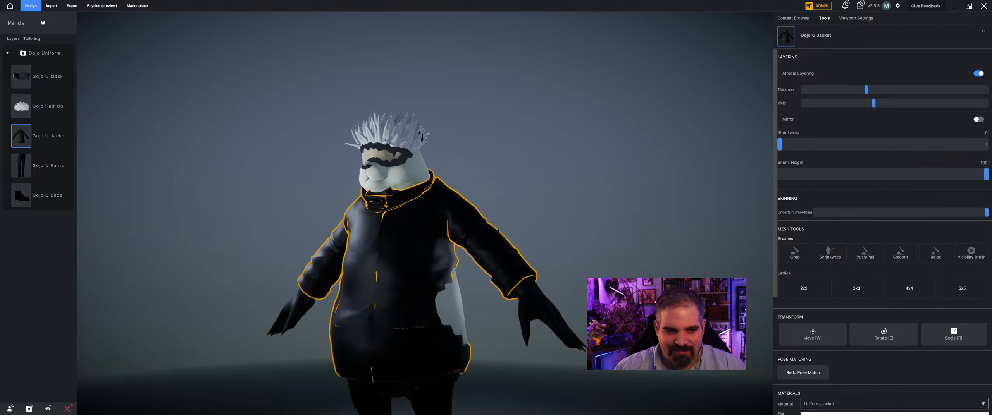
click(62, 54)
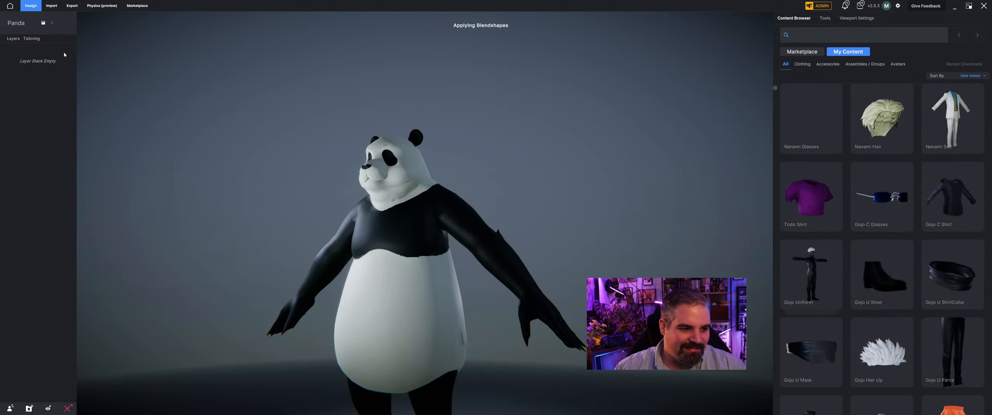
Step: Apply the Ida Mechanic assembly to the panda and inspect its fit from several sides
scroll(892, 272, down, 5)
mouse_move(817, 147)
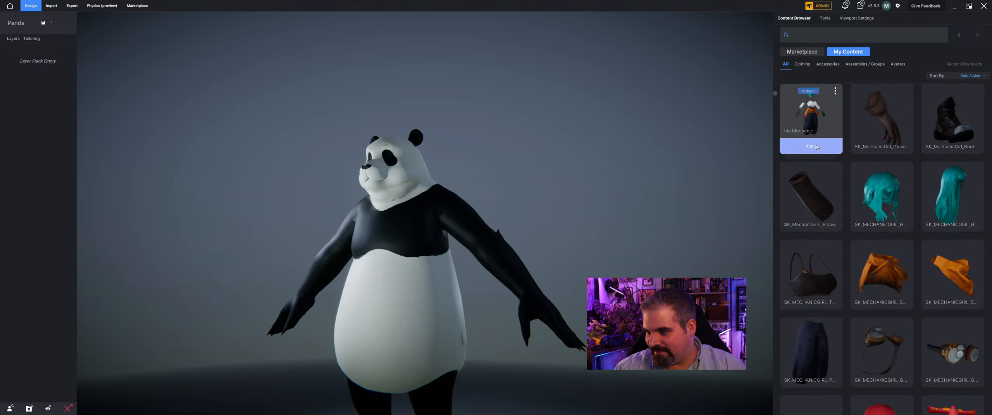
drag(270, 129, 496, 200)
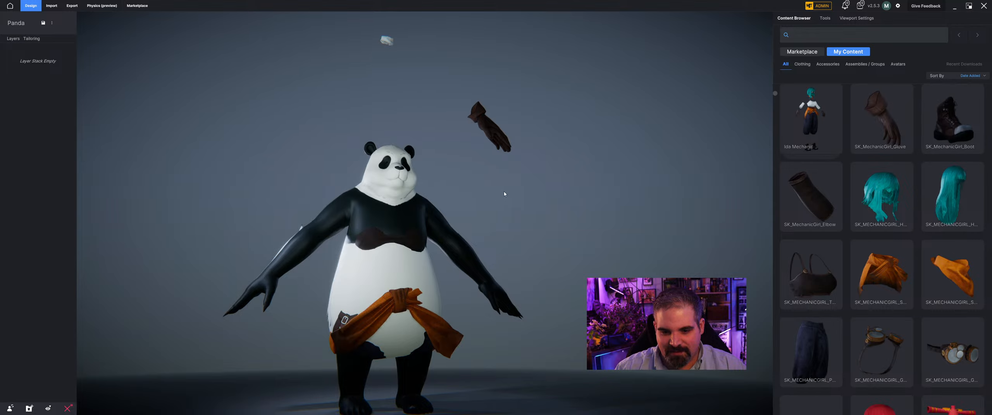
drag(458, 194, 497, 206)
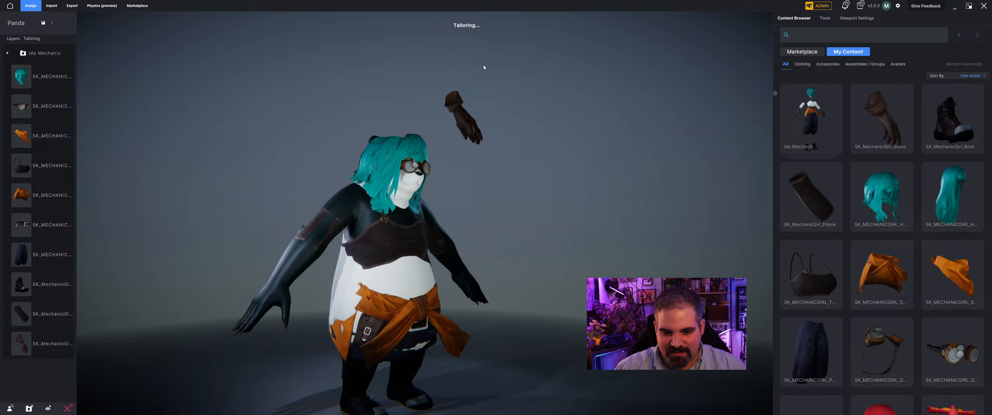
drag(517, 87, 294, 182)
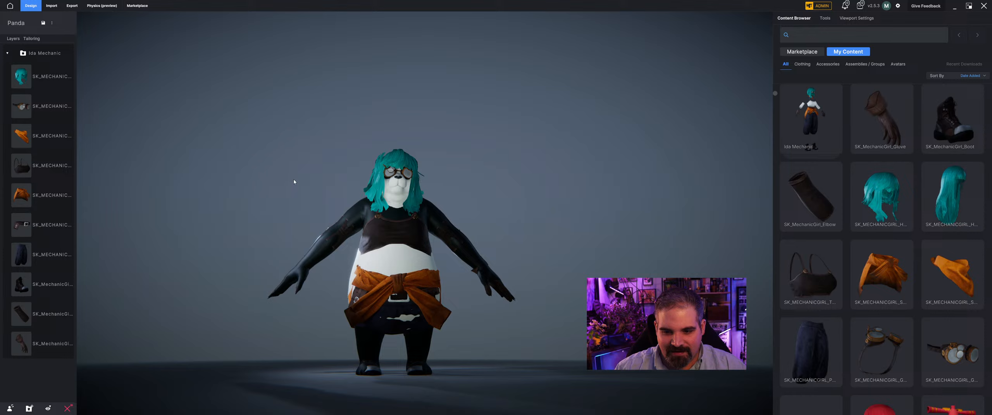
Step: Raise the layering thickness of SK_MechanicGirl_Elbow to nearly the maximum
click(336, 229)
click(336, 229)
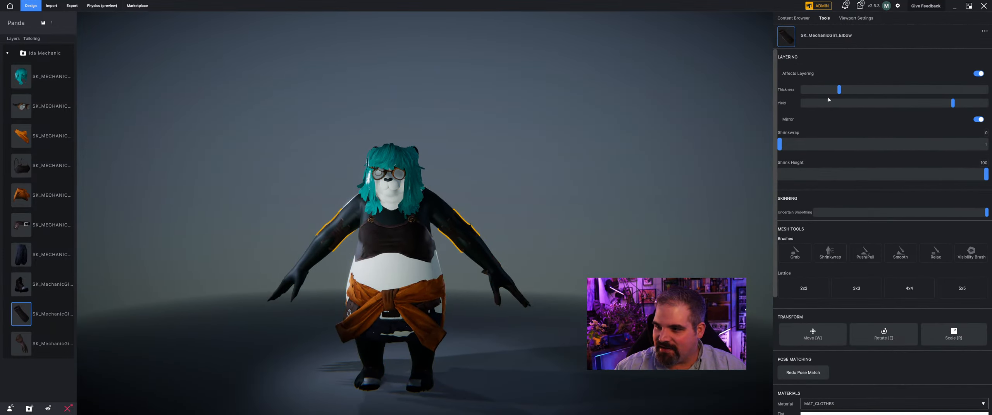
drag(838, 93, 891, 98)
drag(980, 107, 987, 107)
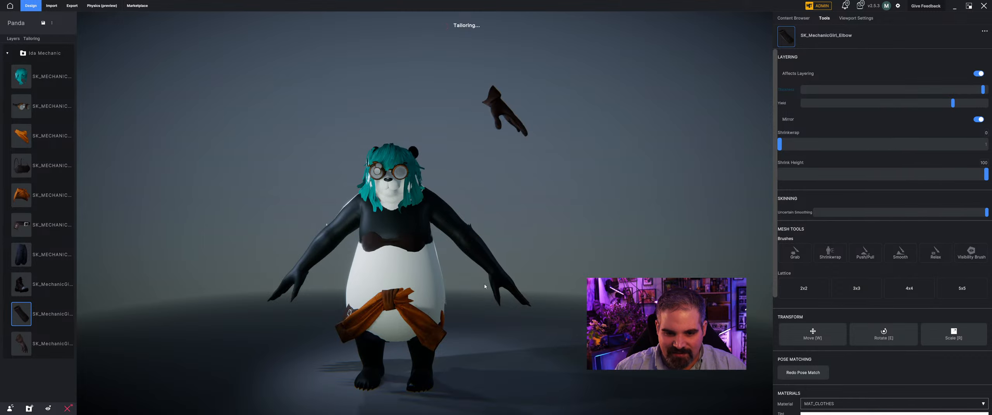
Step: Increase the layering thickness of SK_MECHANICGIRL_TOP and deselect it to check the fit
click(374, 245)
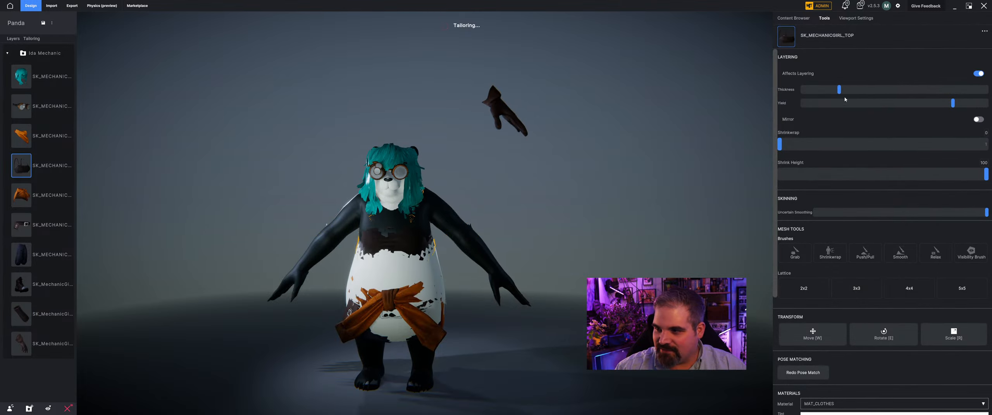
drag(918, 100, 955, 100)
drag(502, 151, 439, 135)
click(500, 134)
scroll(508, 137, up, 3)
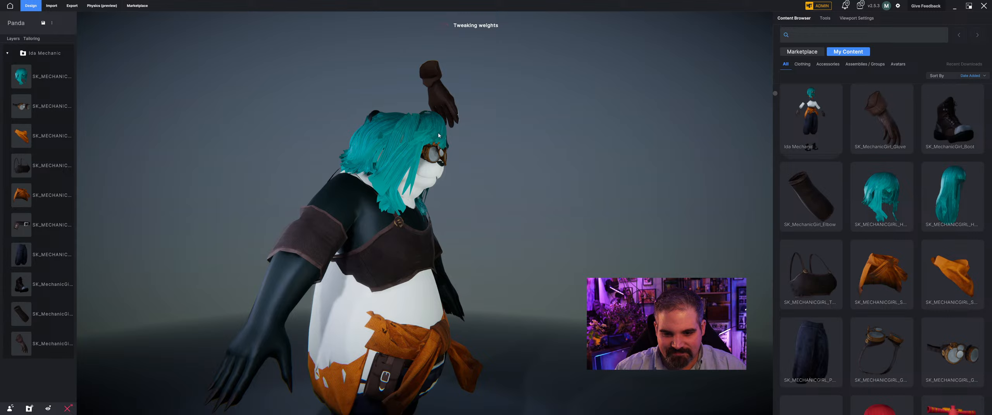
Step: Remove the Ida Mechanic group and apply the Frieren outfit from the owned assemblies
click(62, 53)
scroll(811, 222, down, 3)
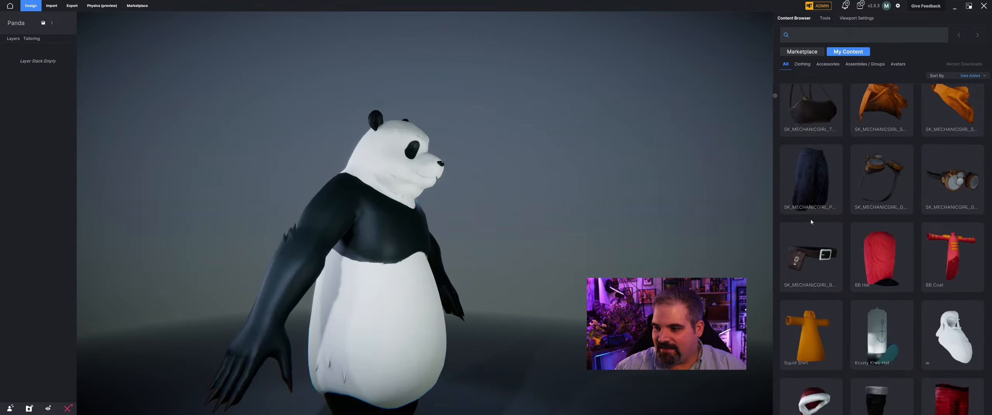
click(877, 64)
mouse_move(944, 115)
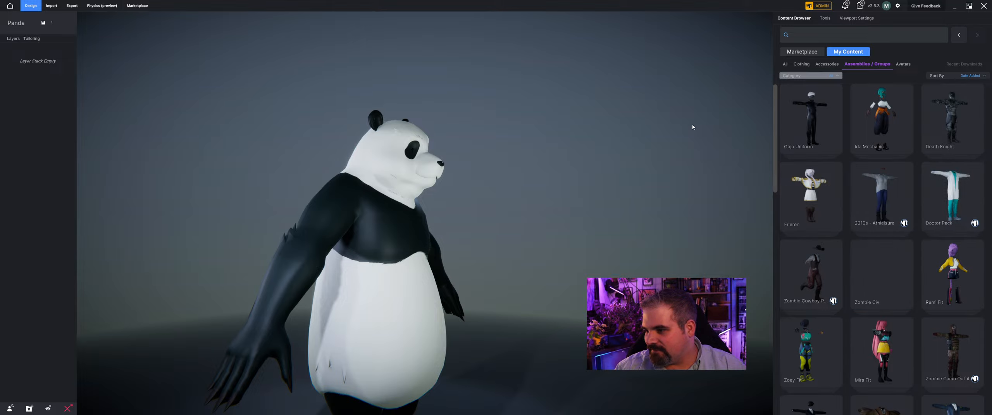
click(816, 222)
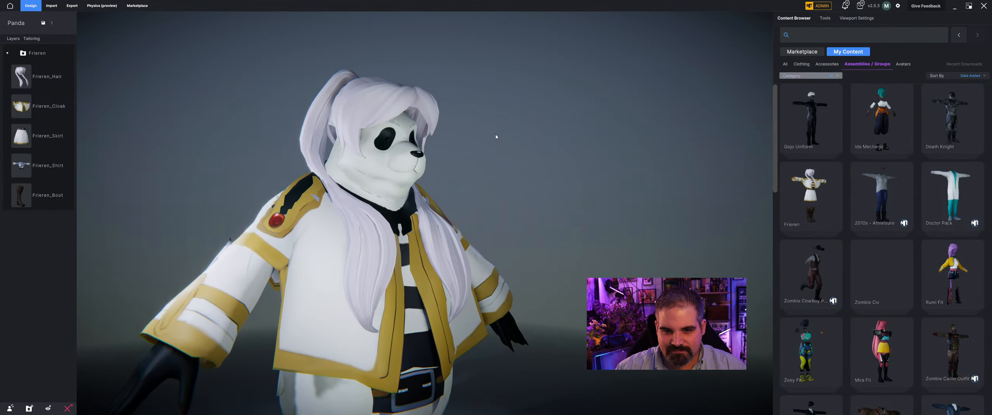
Step: Move Frieren_Hair down on the panda's head and remove the whole Frieren group
click(400, 89)
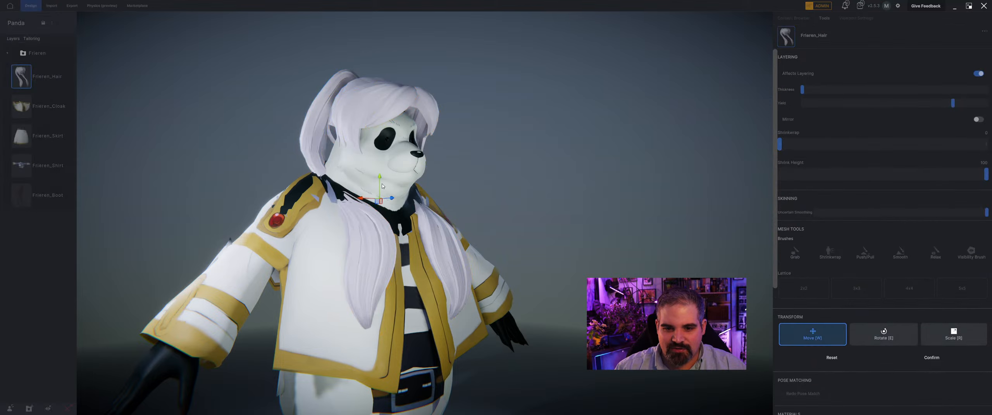
drag(382, 186, 377, 219)
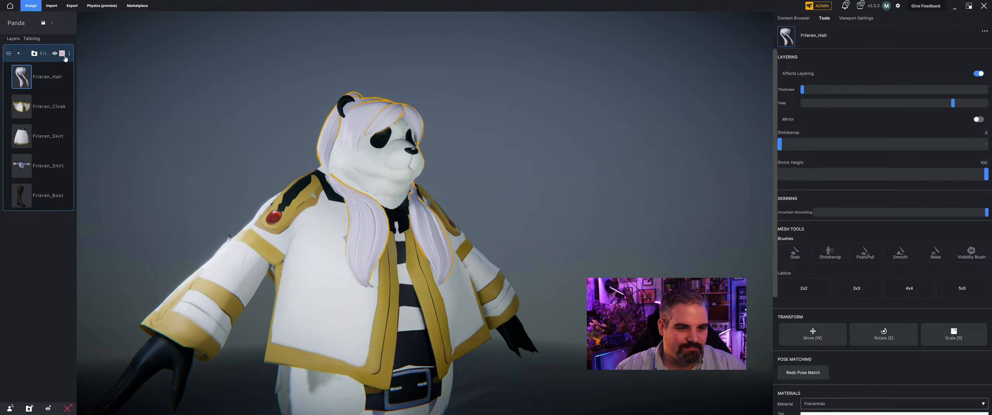
click(63, 53)
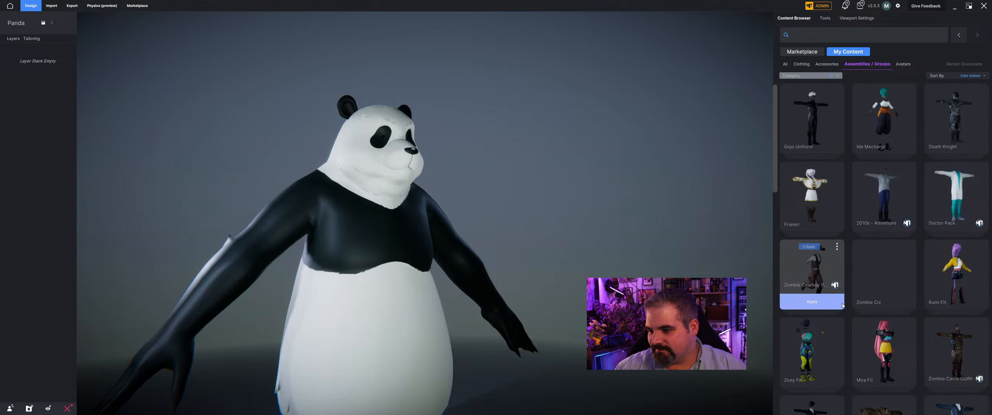
Step: Find the Sumo Gear assembly in the owned content and apply it to the panda
scroll(849, 263, down, 4)
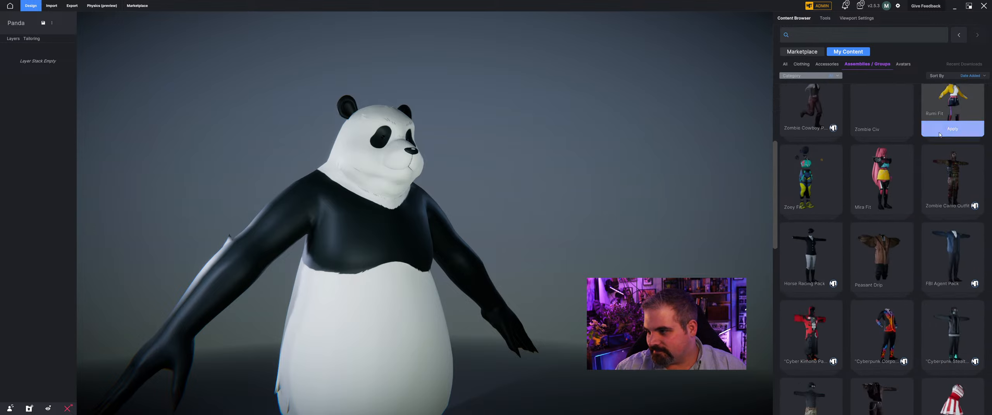
scroll(949, 348, down, 3)
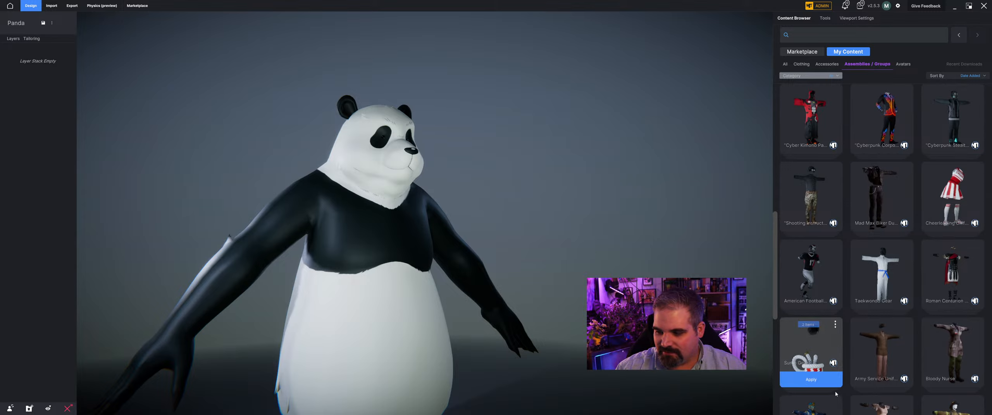
click(819, 383)
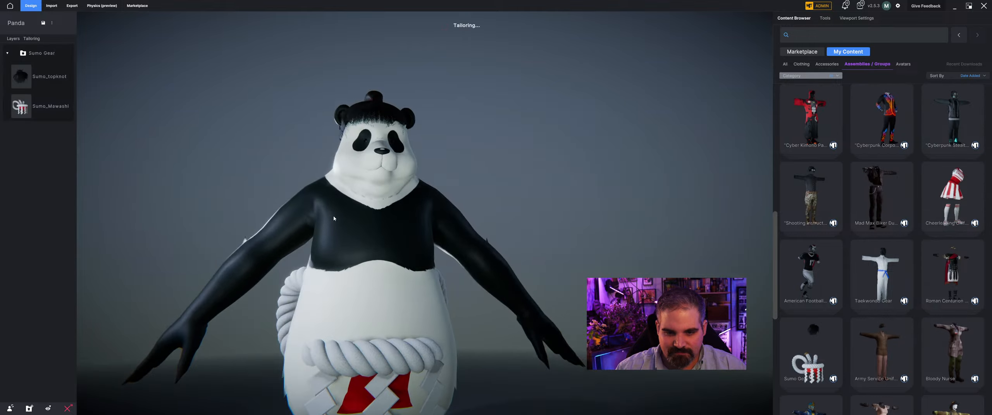
drag(334, 215, 457, 244)
scroll(394, 239, down, 2)
Step: Scale and reposition Sumo_Mawashi to fit around the panda's belly and apply the transform
click(461, 321)
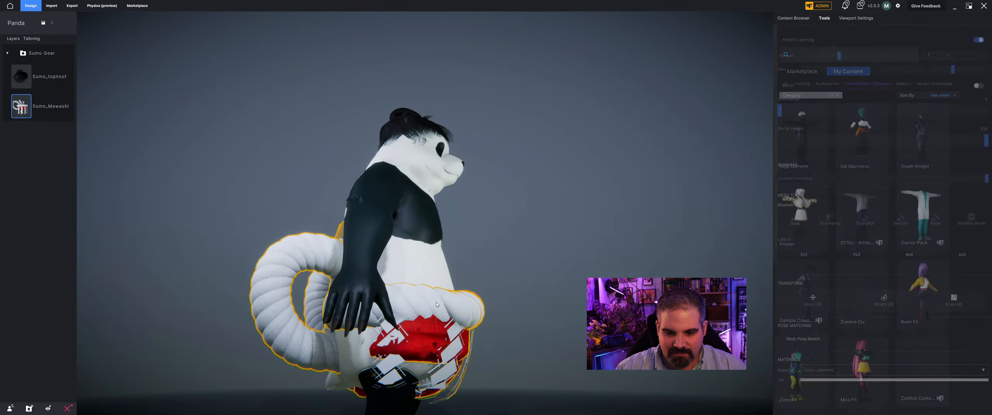
key(r)
drag(515, 312, 447, 311)
drag(379, 322, 345, 315)
key(w)
key(r)
key(w)
click(940, 362)
drag(500, 248, 430, 179)
scroll(452, 248, down, 2)
click(432, 128)
scroll(438, 124, up, 3)
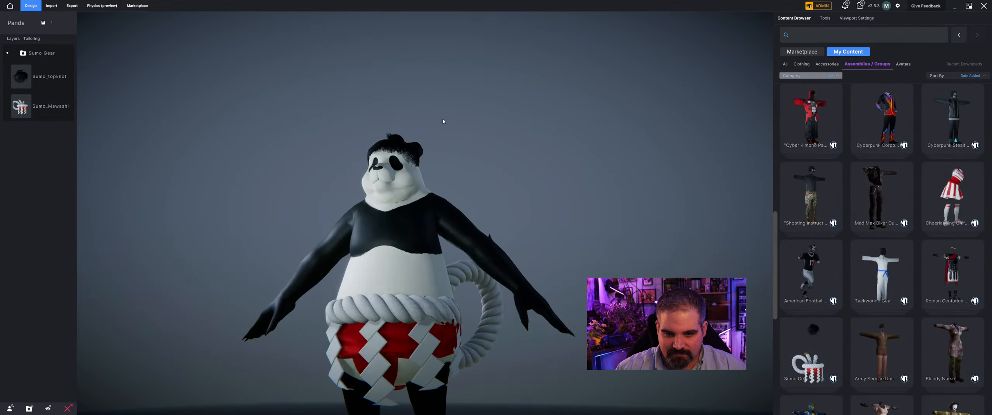
Step: Reposition Sumo_topknot on the panda's head along its forward axis and apply the transform
drag(443, 120, 449, 132)
click(398, 118)
key(w)
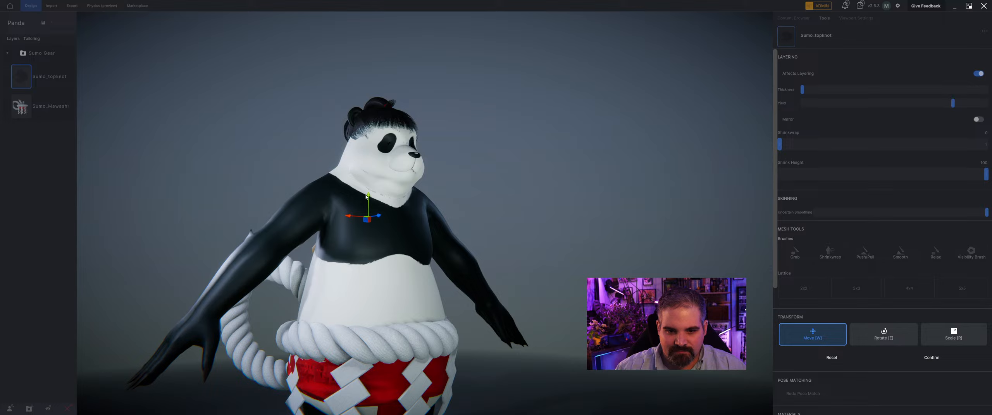
drag(370, 204, 395, 204)
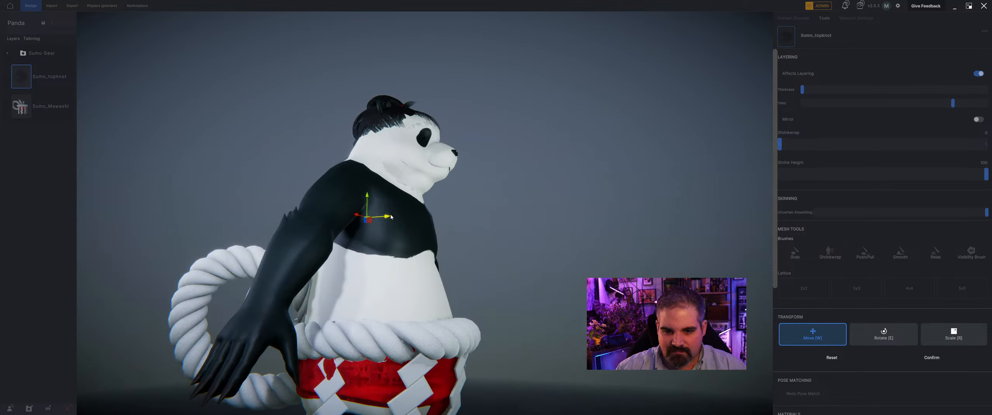
click(932, 358)
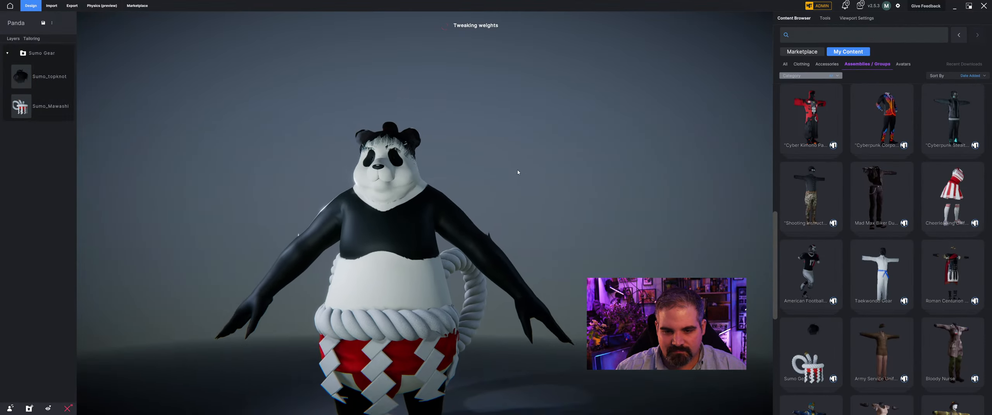
Step: Move Sumo_Mawashi slightly upward on the panda's belly and apply the transform
drag(510, 166, 399, 250)
click(388, 299)
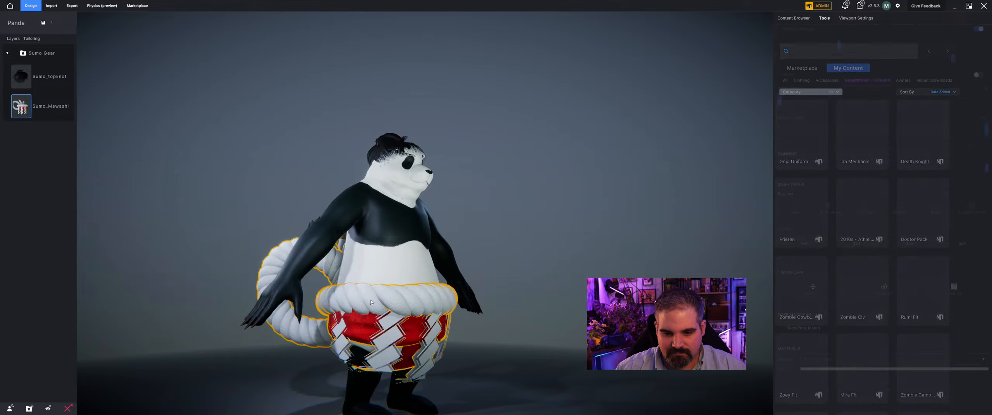
key(w)
drag(376, 283, 378, 273)
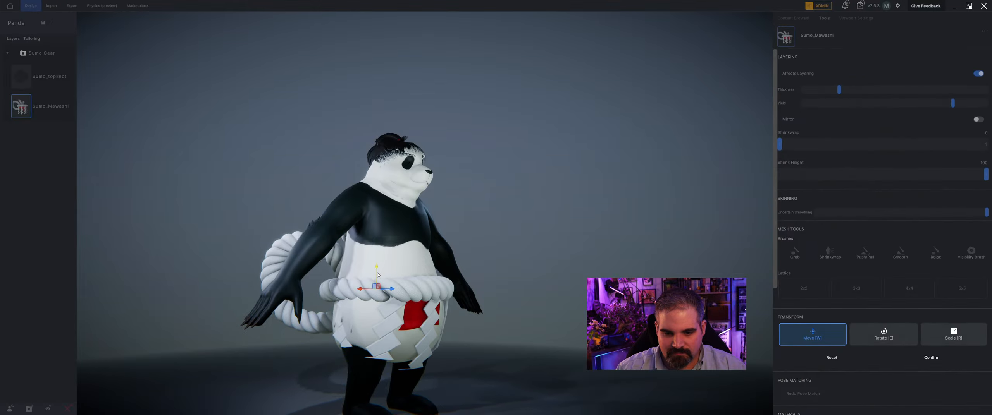
click(943, 357)
Step: Inspect the fitted Sumo Gear from several sides and remove the whole group from the panda
drag(408, 247, 31, 224)
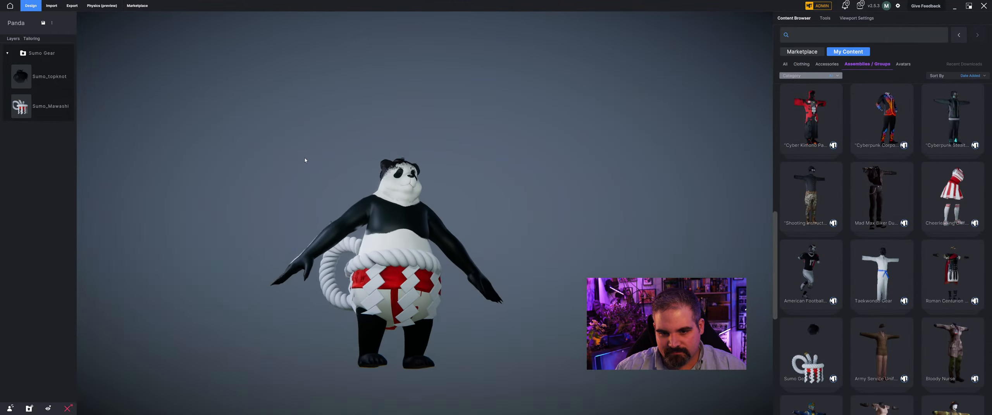
drag(259, 179, 194, 234)
scroll(446, 199, up, 3)
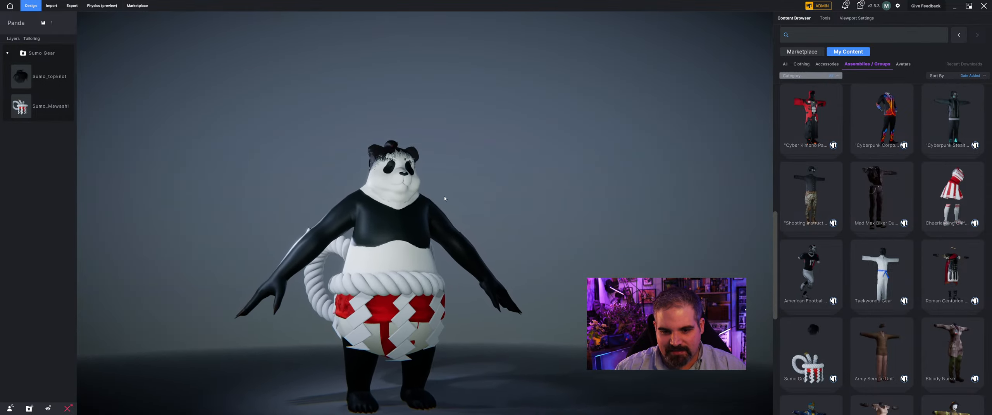
middle_drag(446, 199, 407, 163)
drag(408, 163, 540, 155)
drag(944, 160, 123, 146)
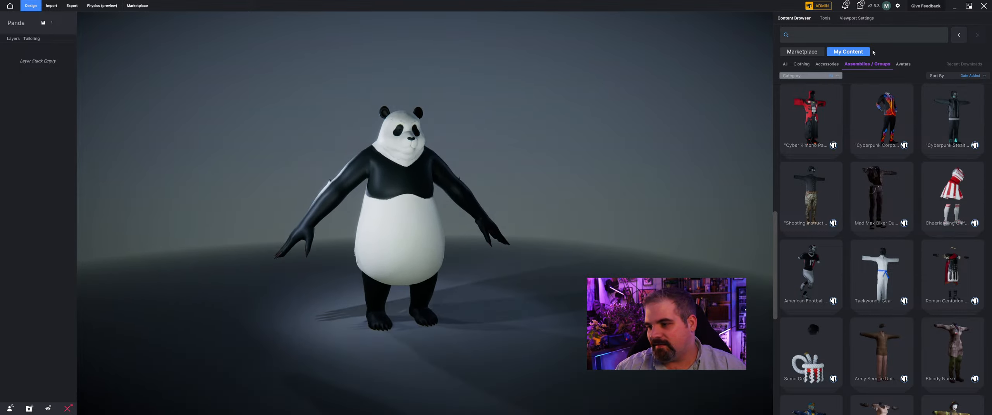
Step: Find the Todo Shirt among all owned content and apply it to the panda
scroll(884, 147, up, 10)
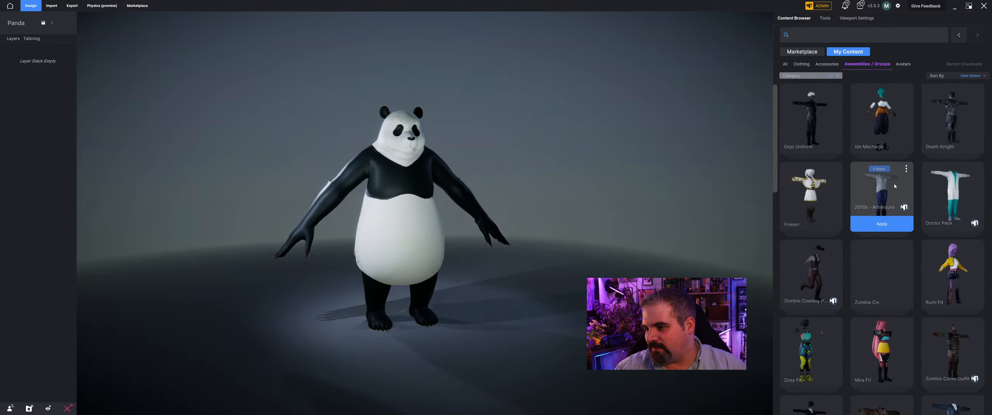
click(785, 65)
mouse_move(882, 206)
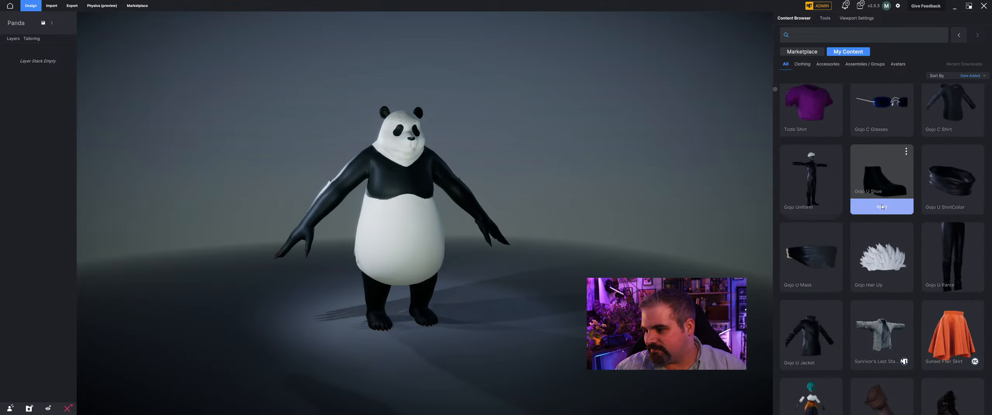
click(811, 129)
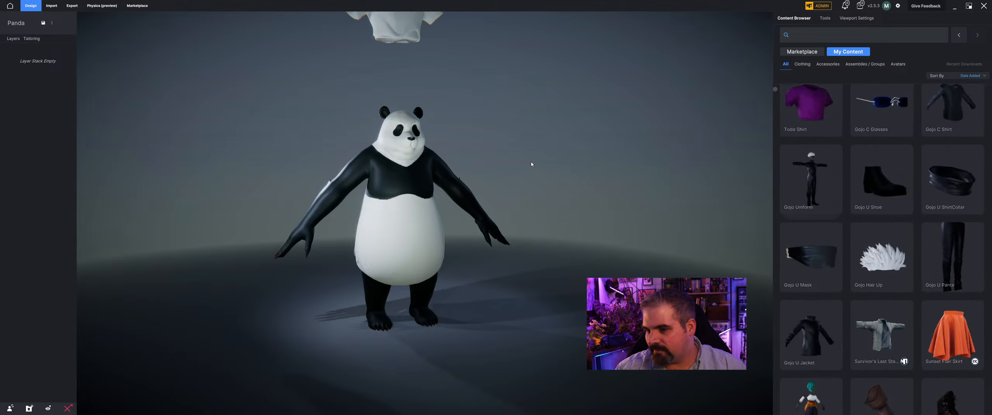
mouse_move(531, 164)
mouse_down()
mouse_move(564, 159)
mouse_move(496, 151)
mouse_move(521, 151)
mouse_move(410, 194)
mouse_move(367, 198)
mouse_up()
scroll(402, 197, up, 3)
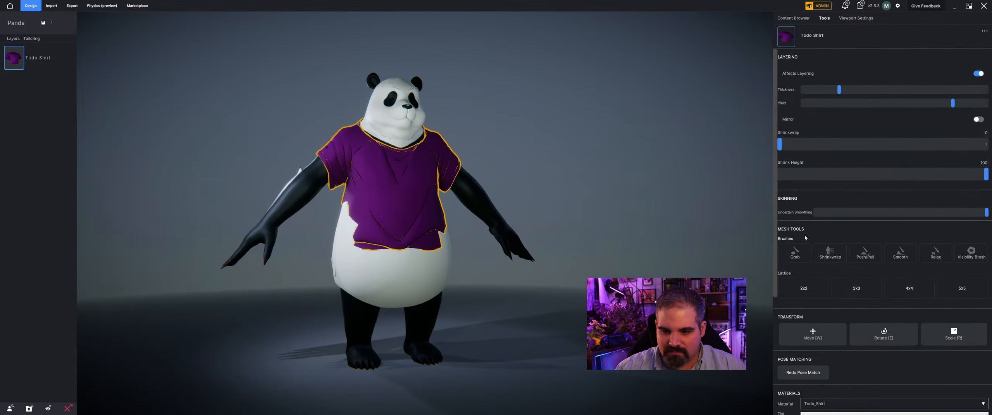
Step: Deform the Todo Shirt with a 3x3 lattice, pulling the lower control points outward on both sides of the belly, and confirm
click(857, 289)
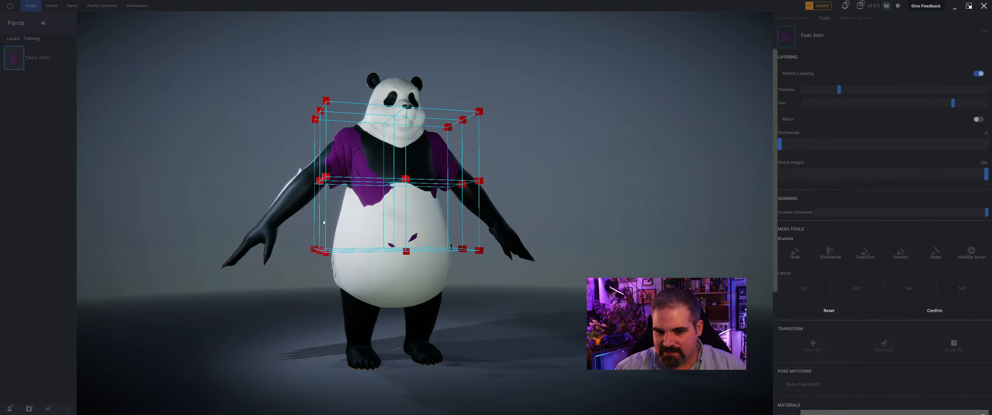
drag(372, 233, 340, 233)
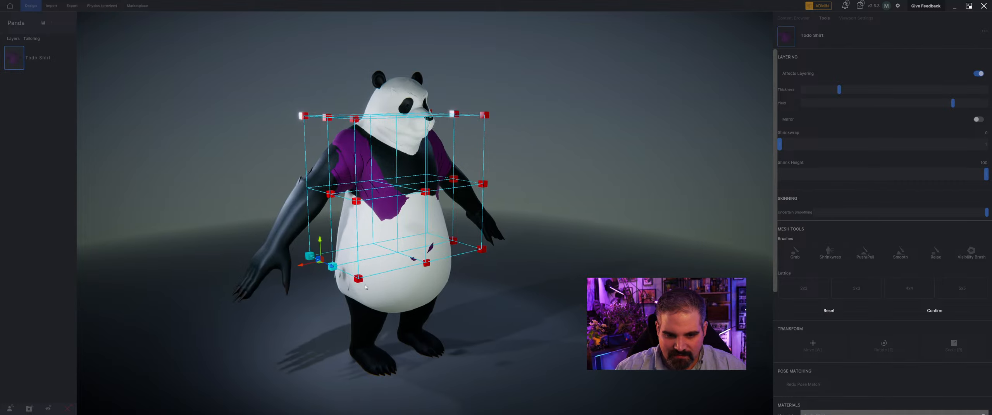
drag(319, 270, 281, 277)
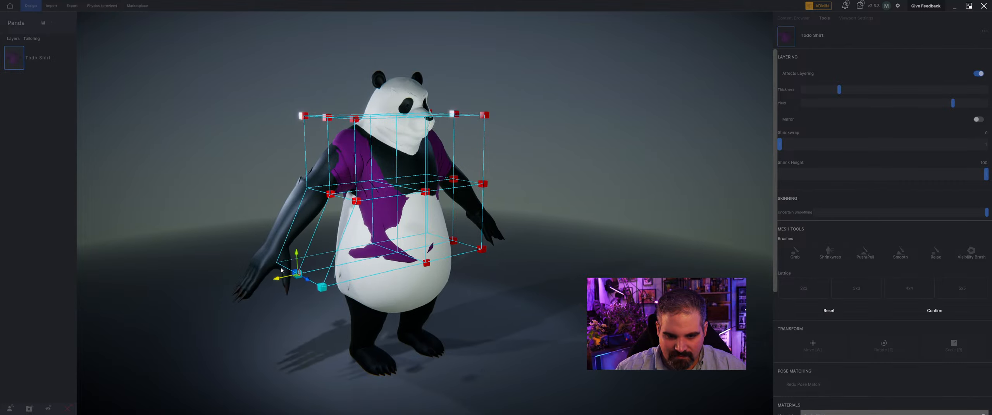
drag(516, 264, 437, 265)
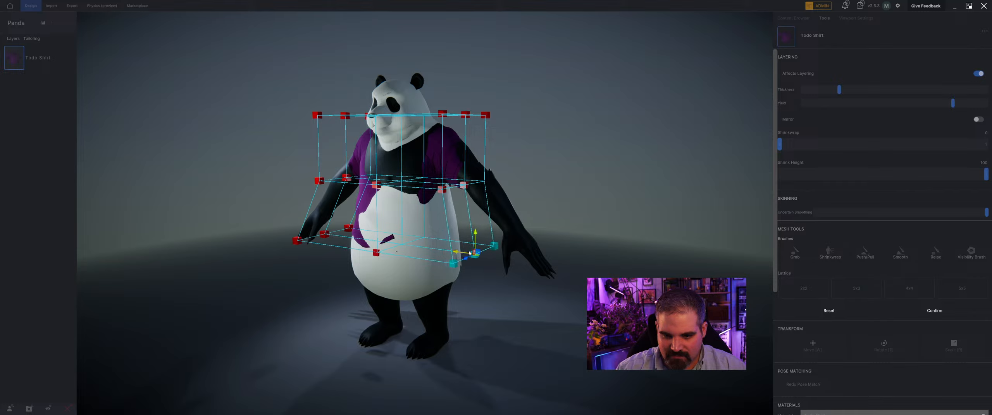
drag(469, 253, 503, 254)
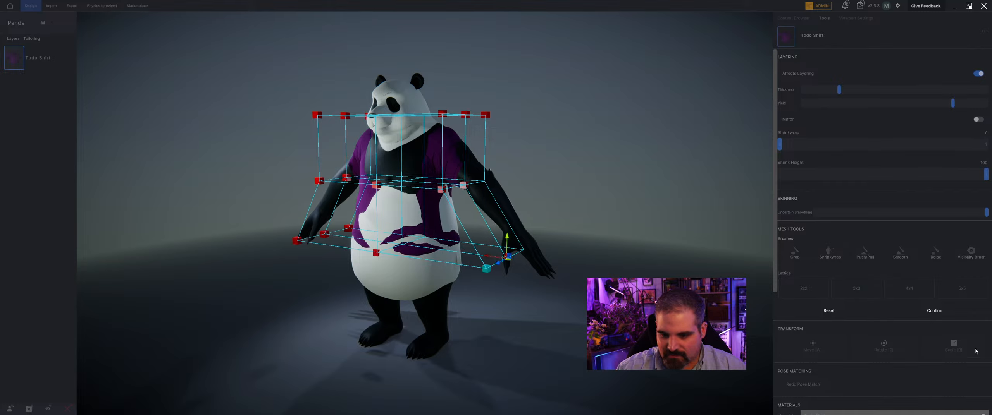
click(934, 311)
Step: Reshape the back of the Todo Shirt with another 3x3 lattice, pulling its middle rear control points away from the panda's back, and confirm
drag(472, 221, 740, 229)
click(478, 188)
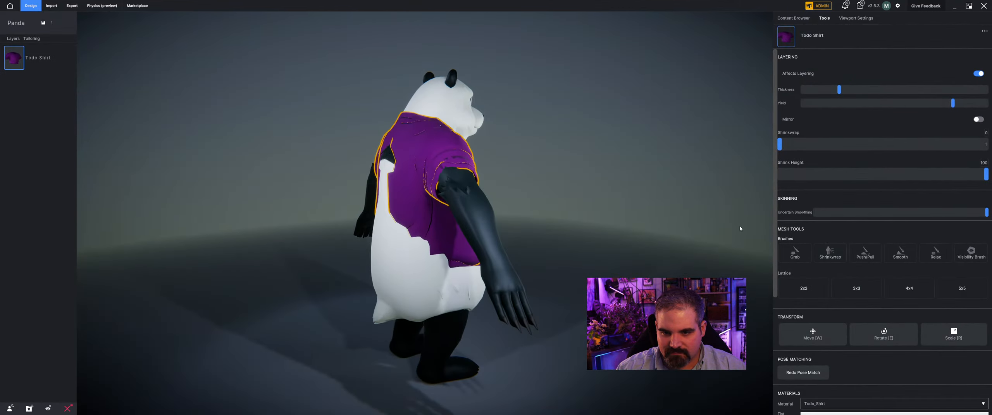
click(857, 288)
drag(351, 144, 368, 126)
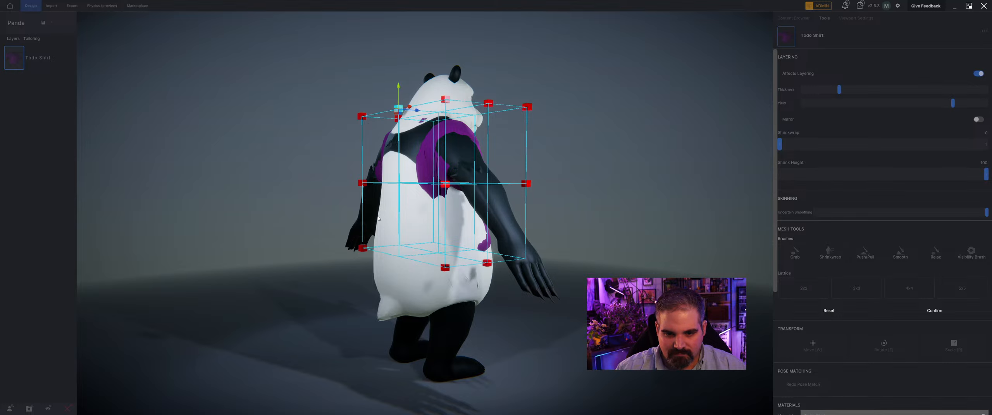
drag(379, 219, 382, 210)
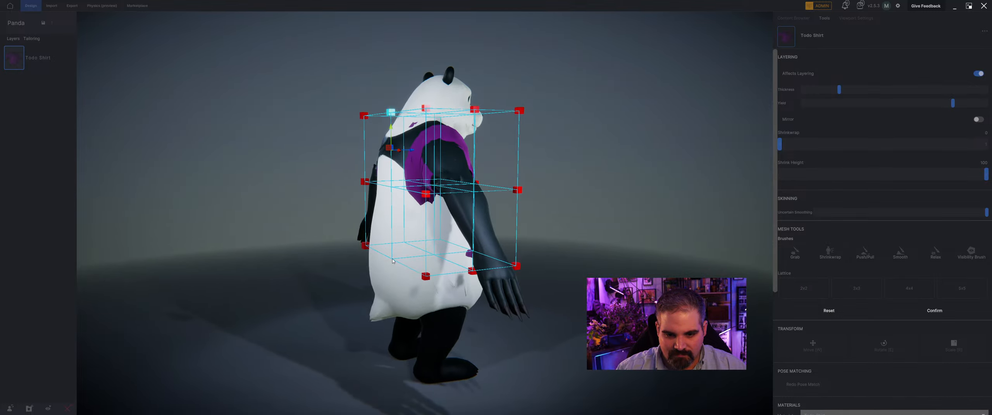
drag(412, 187, 395, 188)
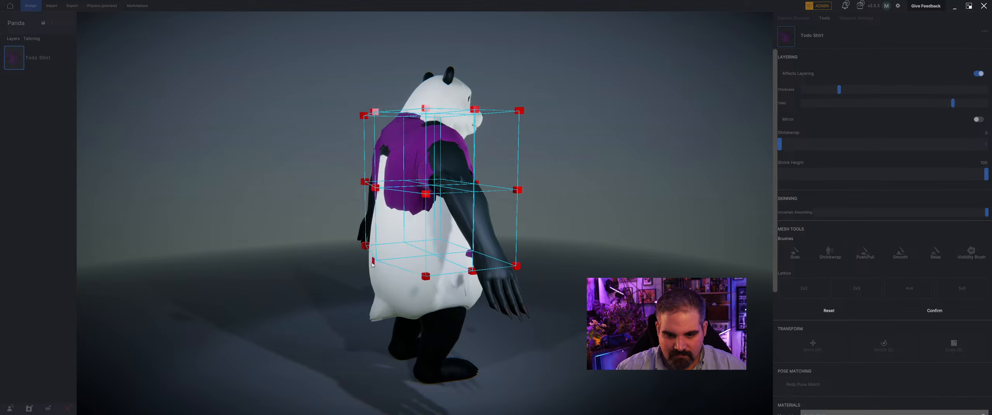
drag(380, 259, 268, 260)
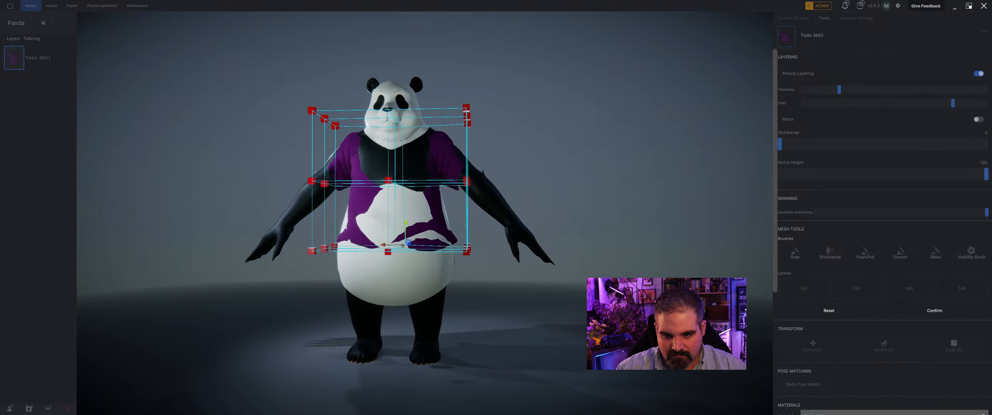
click(926, 306)
Step: Check the shirt's fit from the back and front, deselect it and save the Panda project
drag(620, 201, 416, 189)
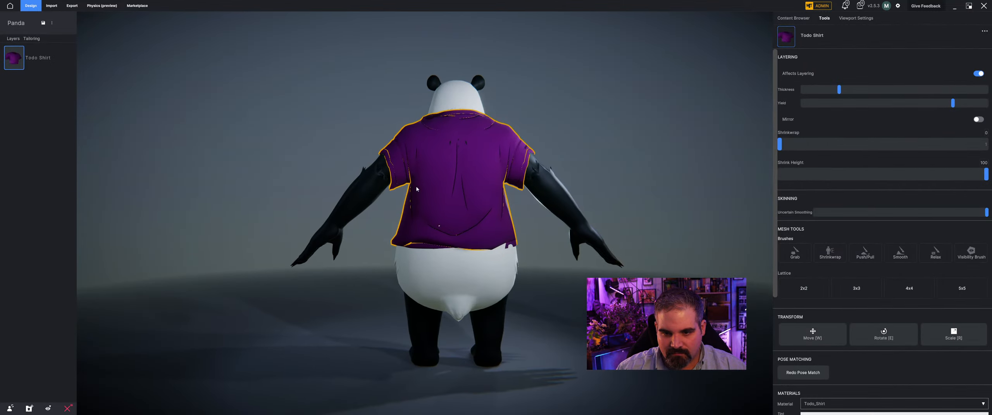
click(587, 135)
drag(587, 136, 448, 159)
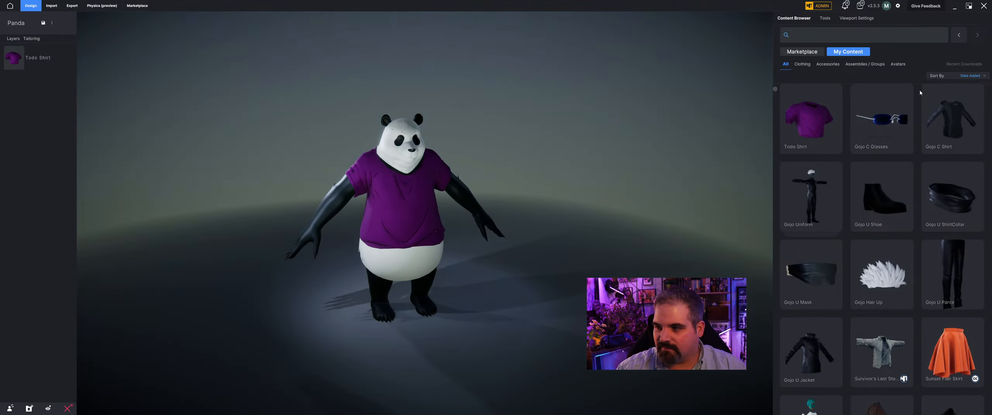
click(42, 24)
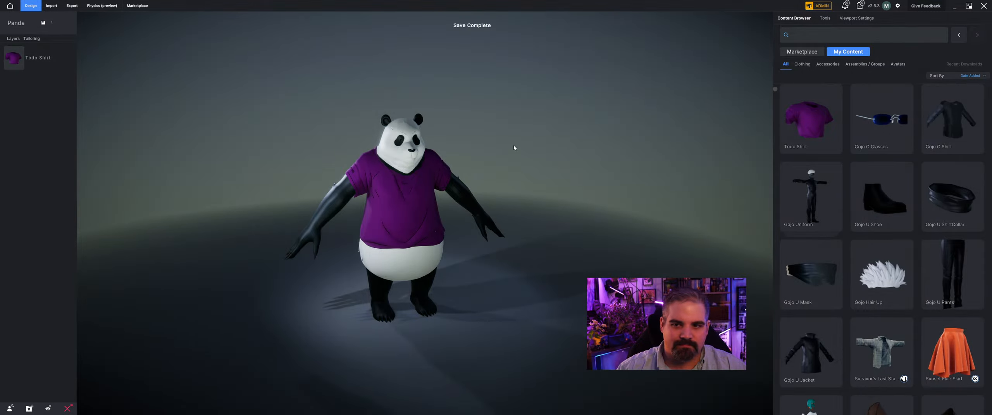